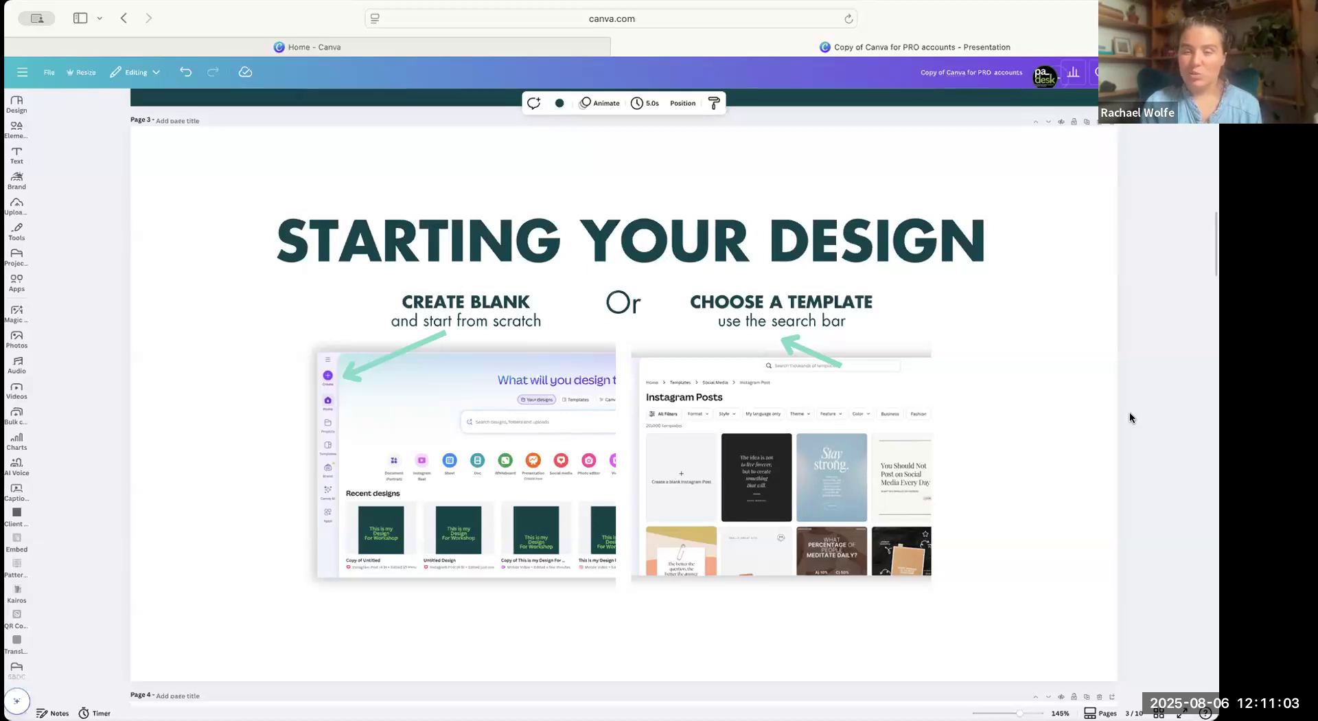
Browse the design templates available for the presentation.
scroll(1130, 405, "down", 1)
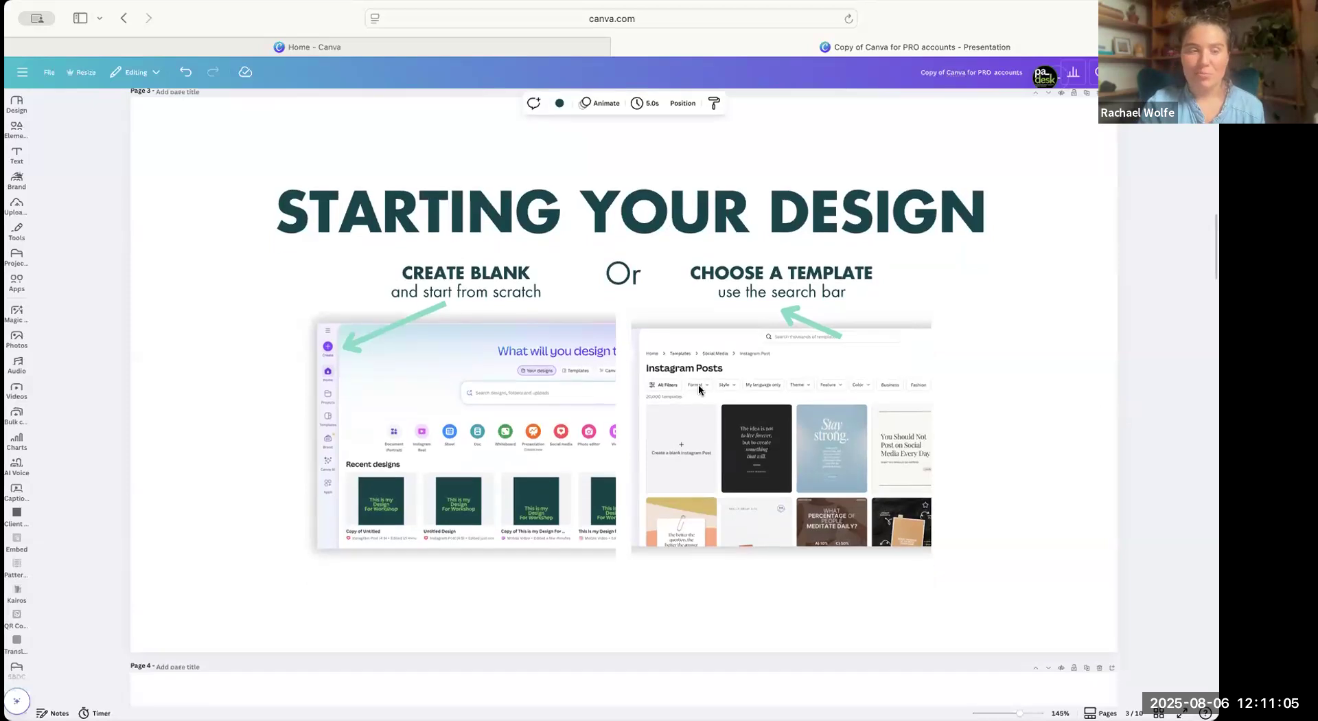
left_click(16, 128)
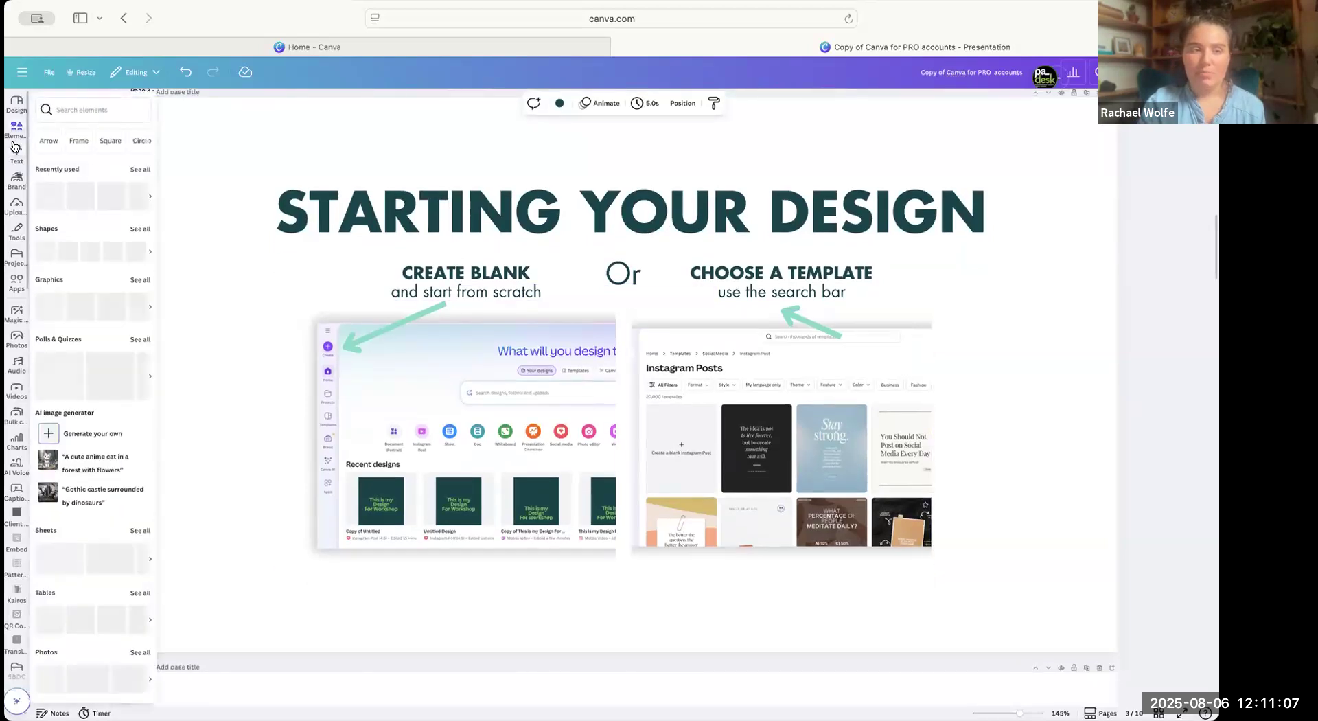
left_click(14, 105)
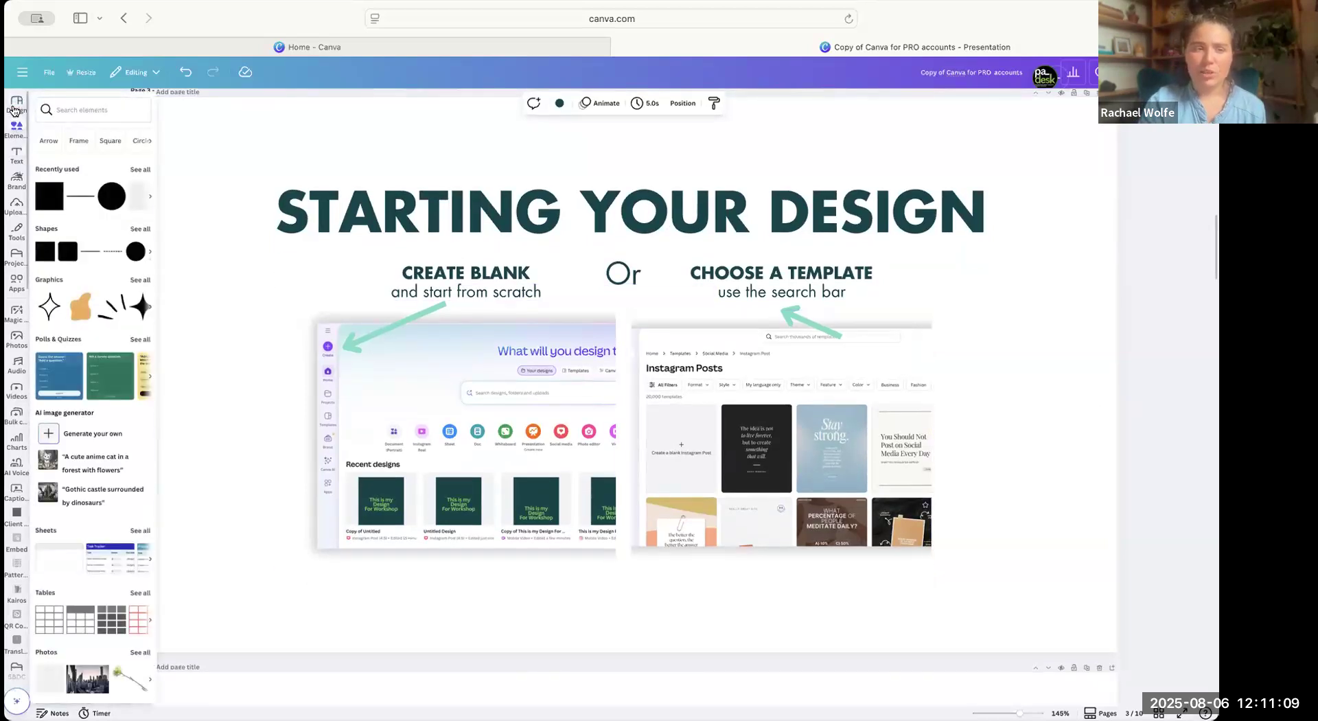
scroll(114, 405, "down", 3)
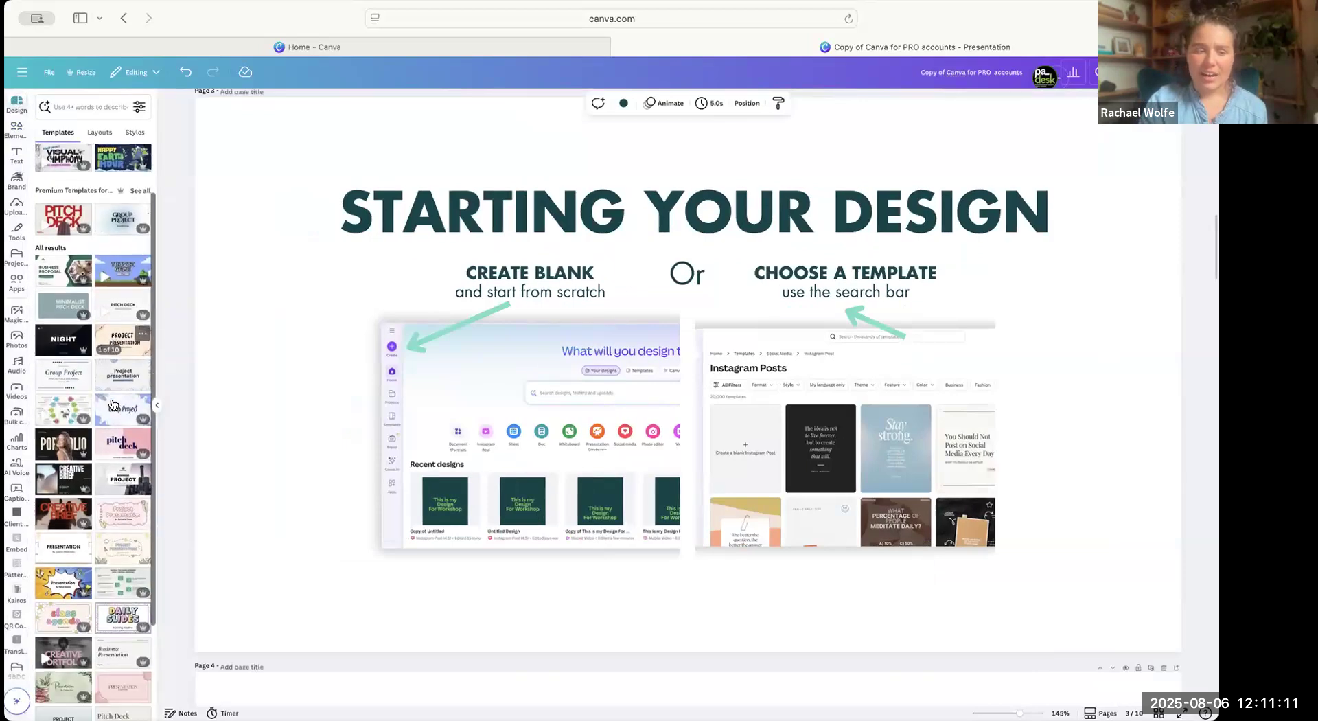
scroll(118, 447, "down", 1)
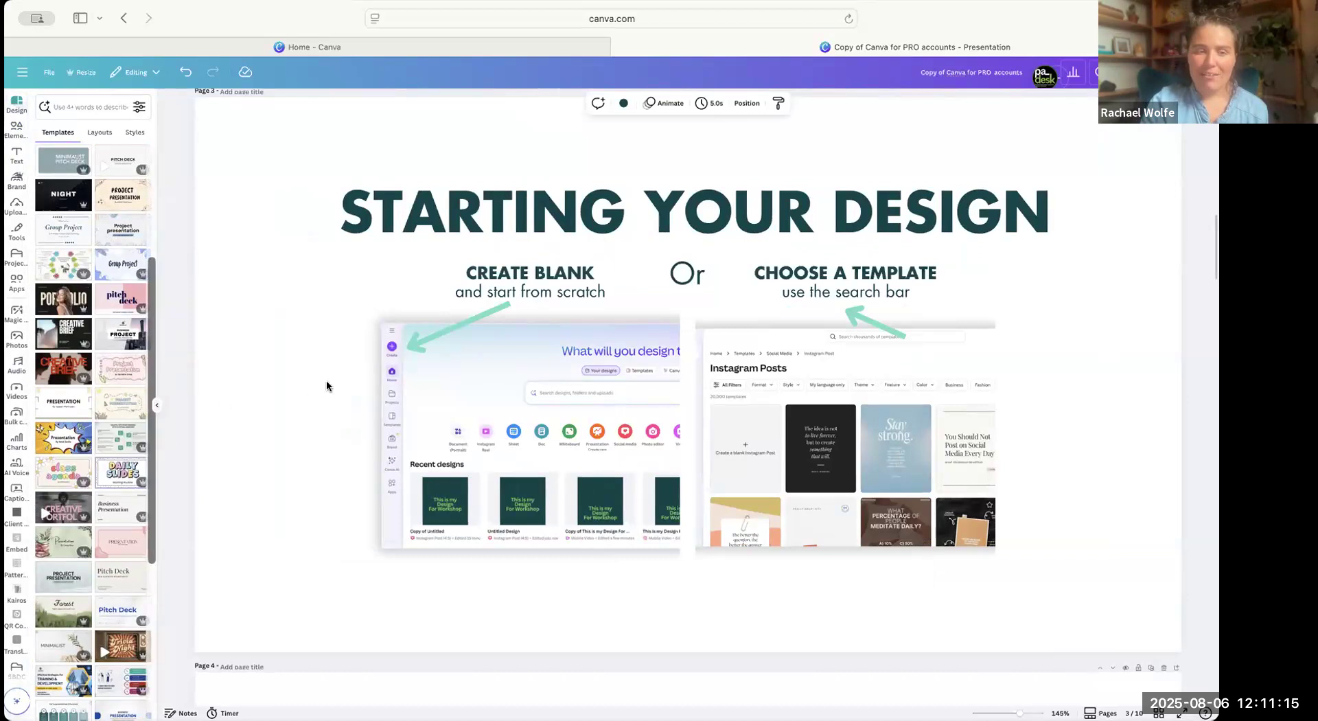
scroll(76, 361, "down", 3)
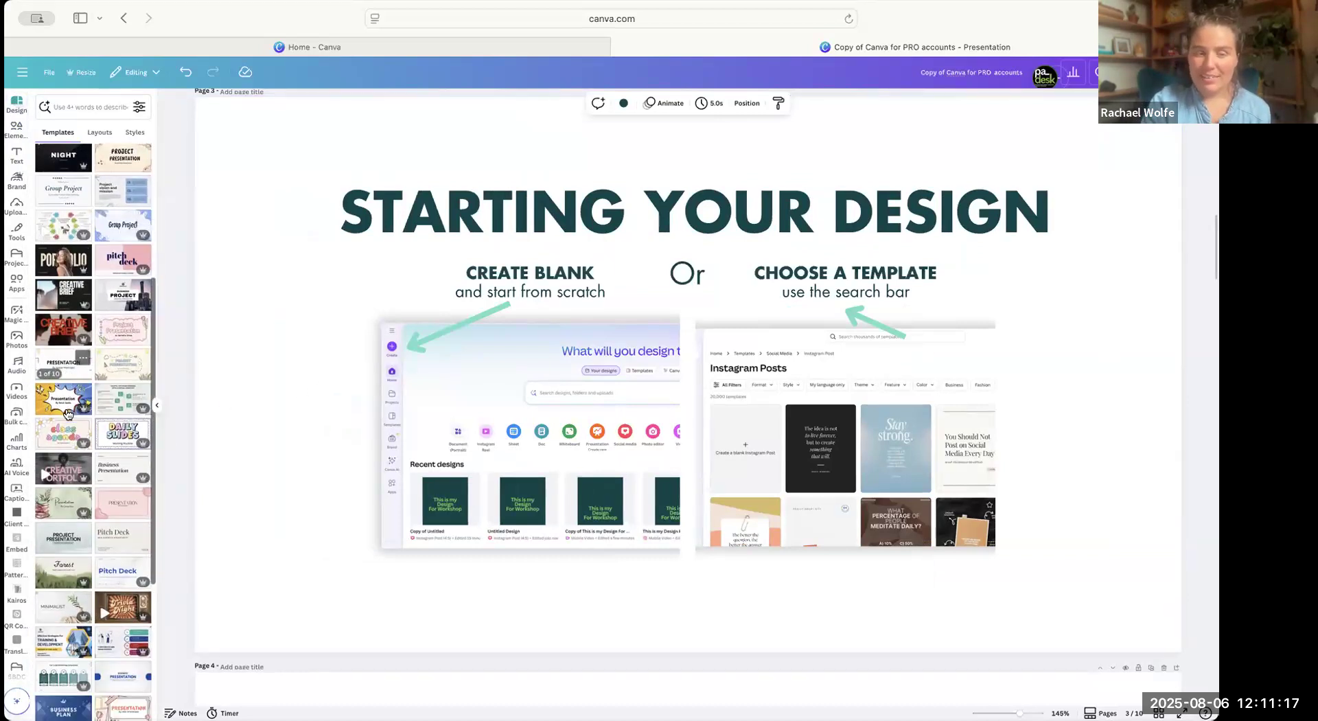
Open the Pink Bold Modern Creative Portfolio template's details and look through its pages and similar templates.
left_click(60, 297)
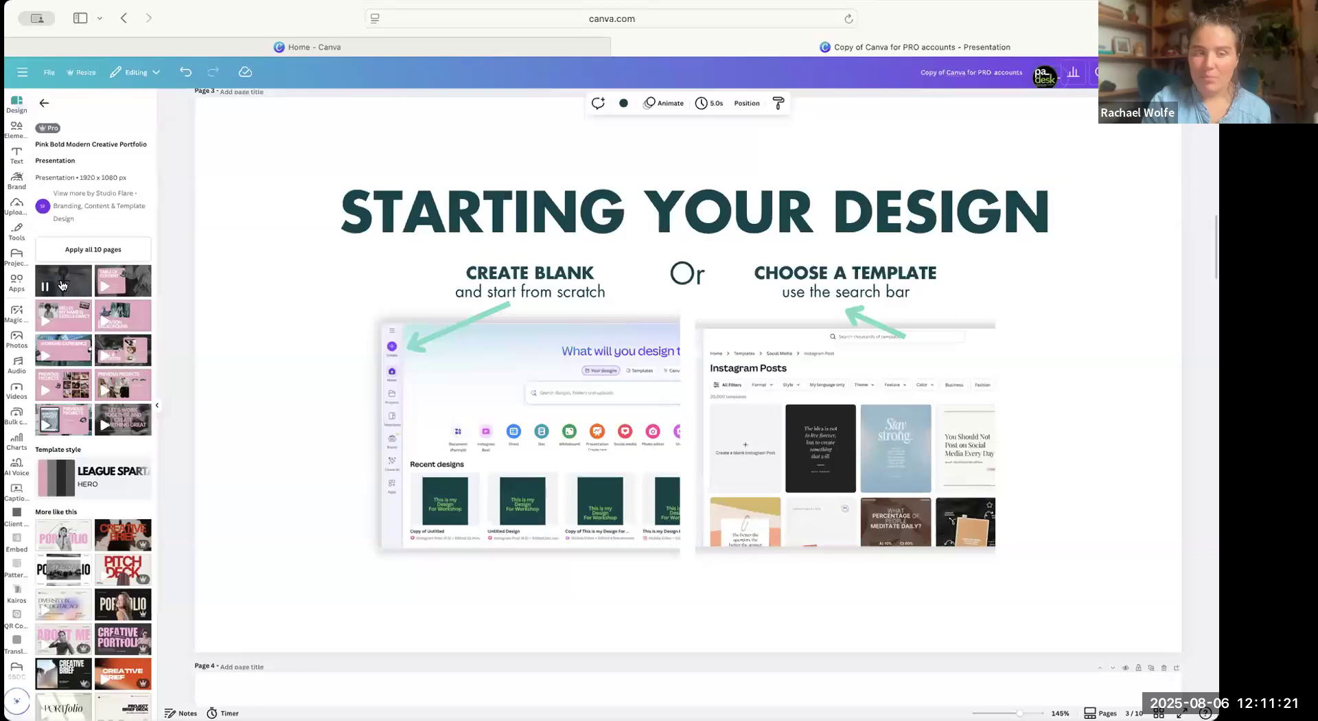
scroll(82, 412, "down", 1)
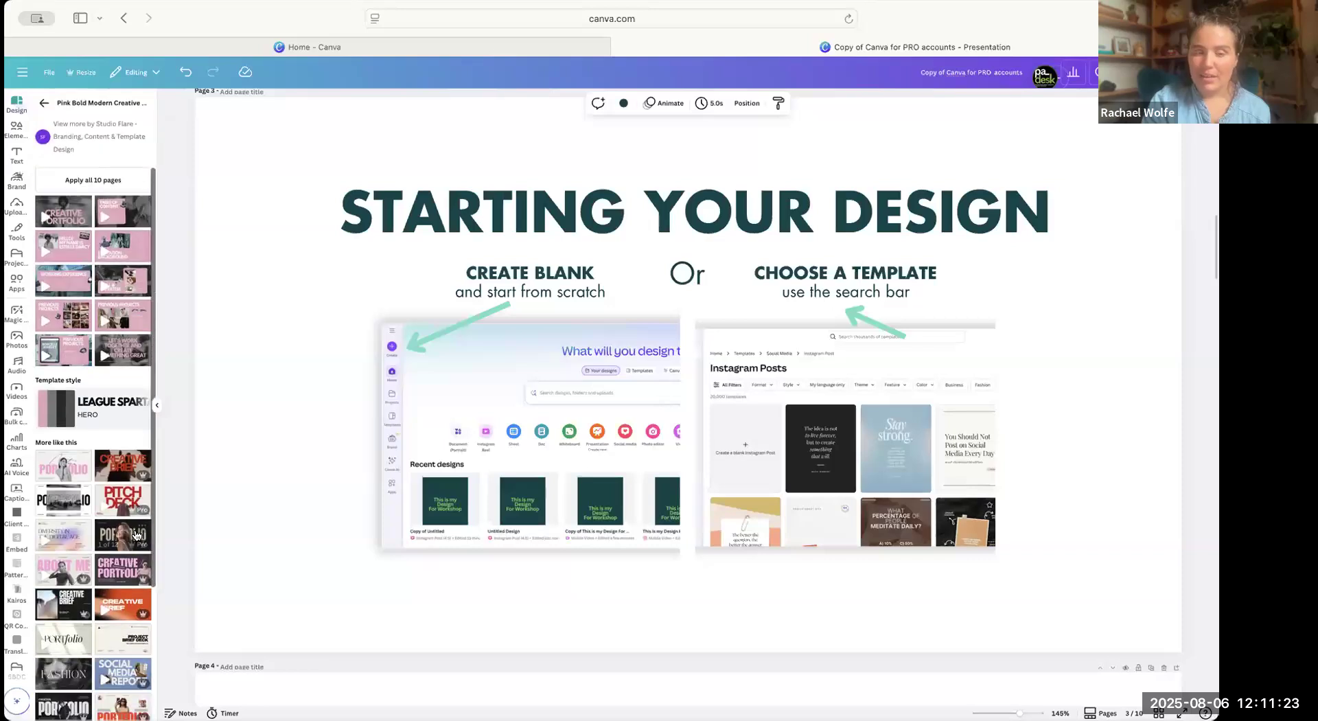
scroll(114, 564, "down", 1)
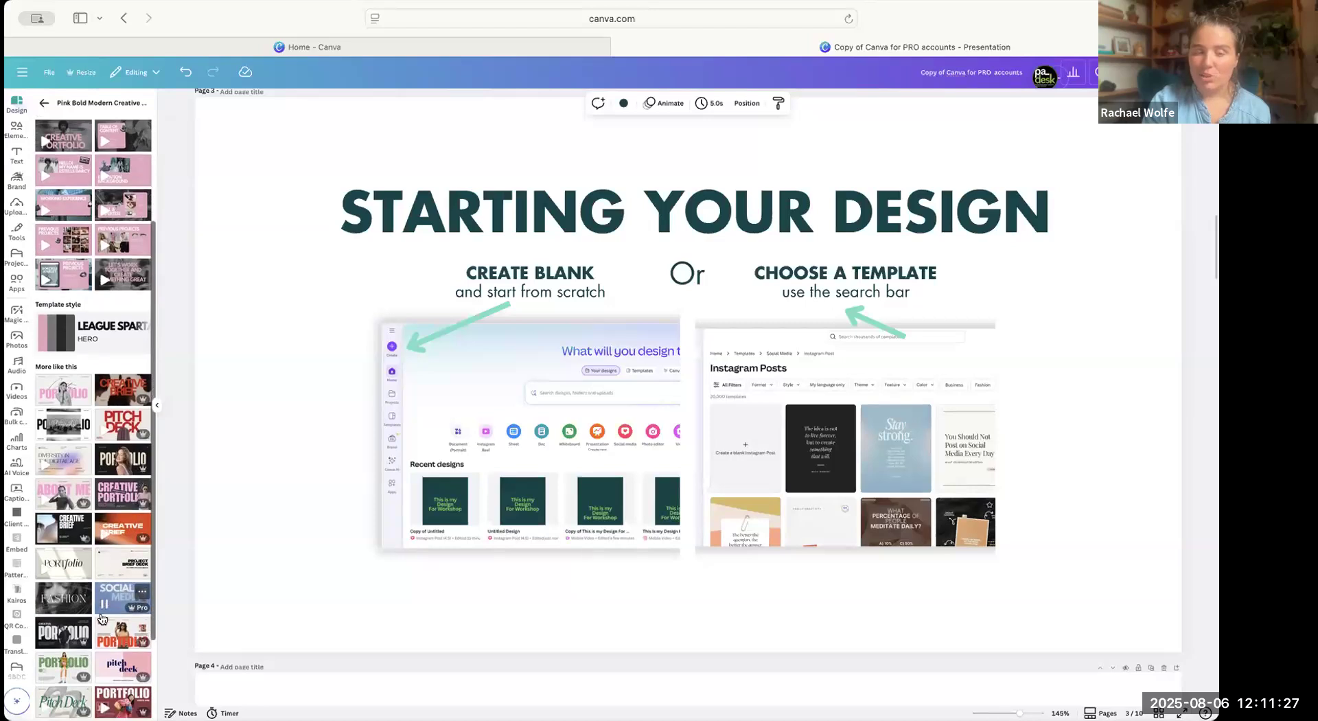
Go to page 4, "Your Tools and Workspace", and enlarge the browser display.
scroll(473, 469, "down", 2)
scroll(476, 476, "down", 5)
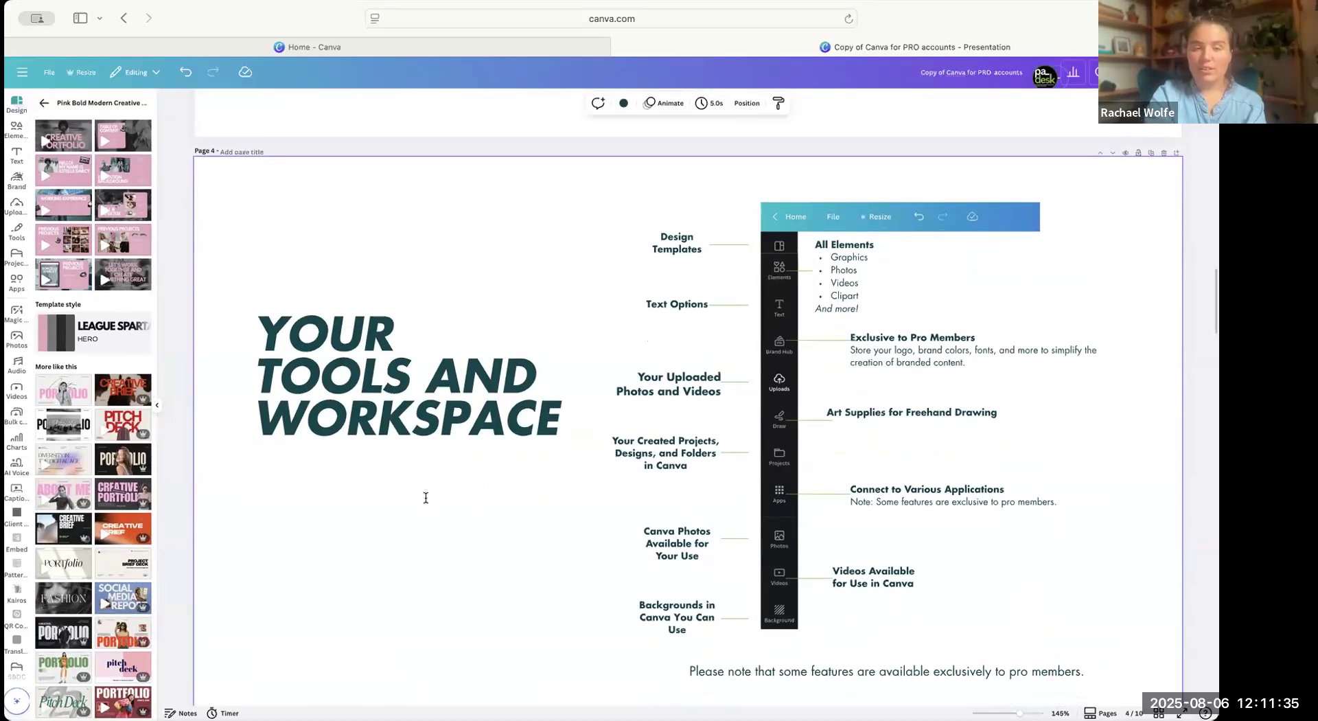
key("super+plus")
scroll(22, 307, "down", 2)
scroll(23, 306, "up", 2)
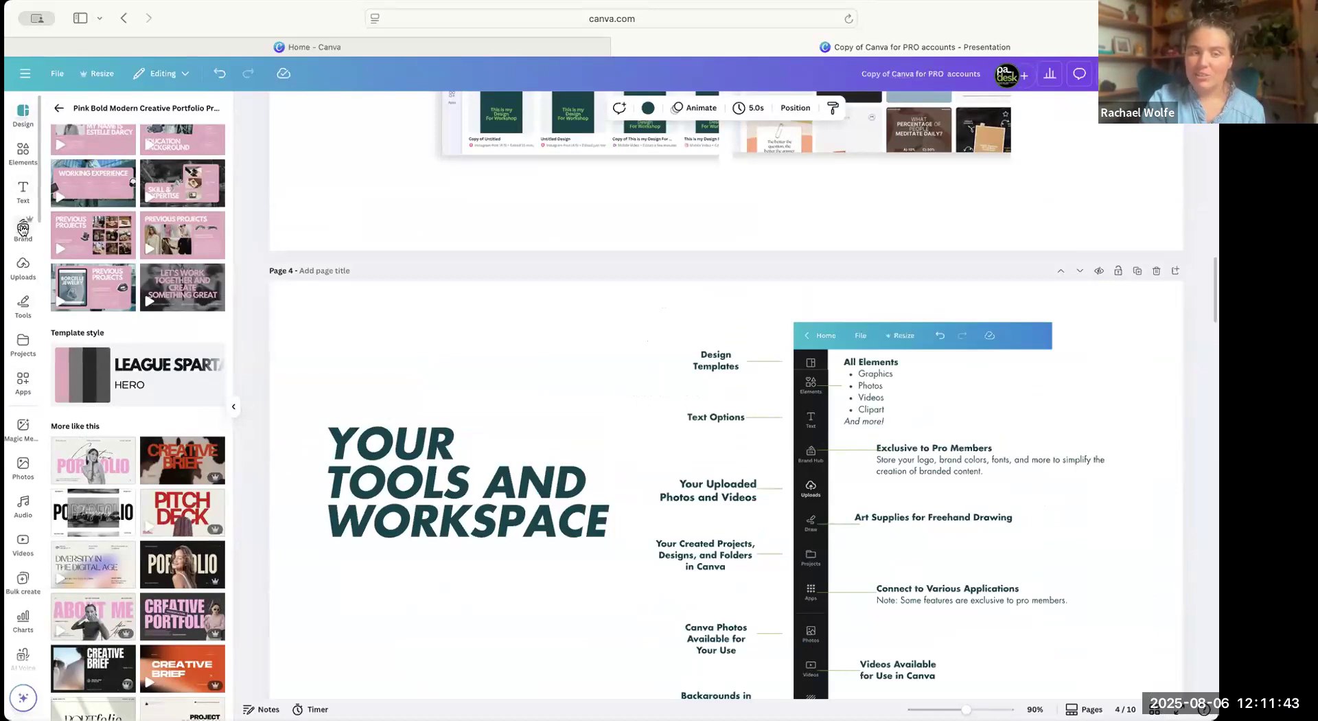
Open the Brand Kit and review its logos, colors, fonts, brand voice, graphics and icons.
left_click(22, 229)
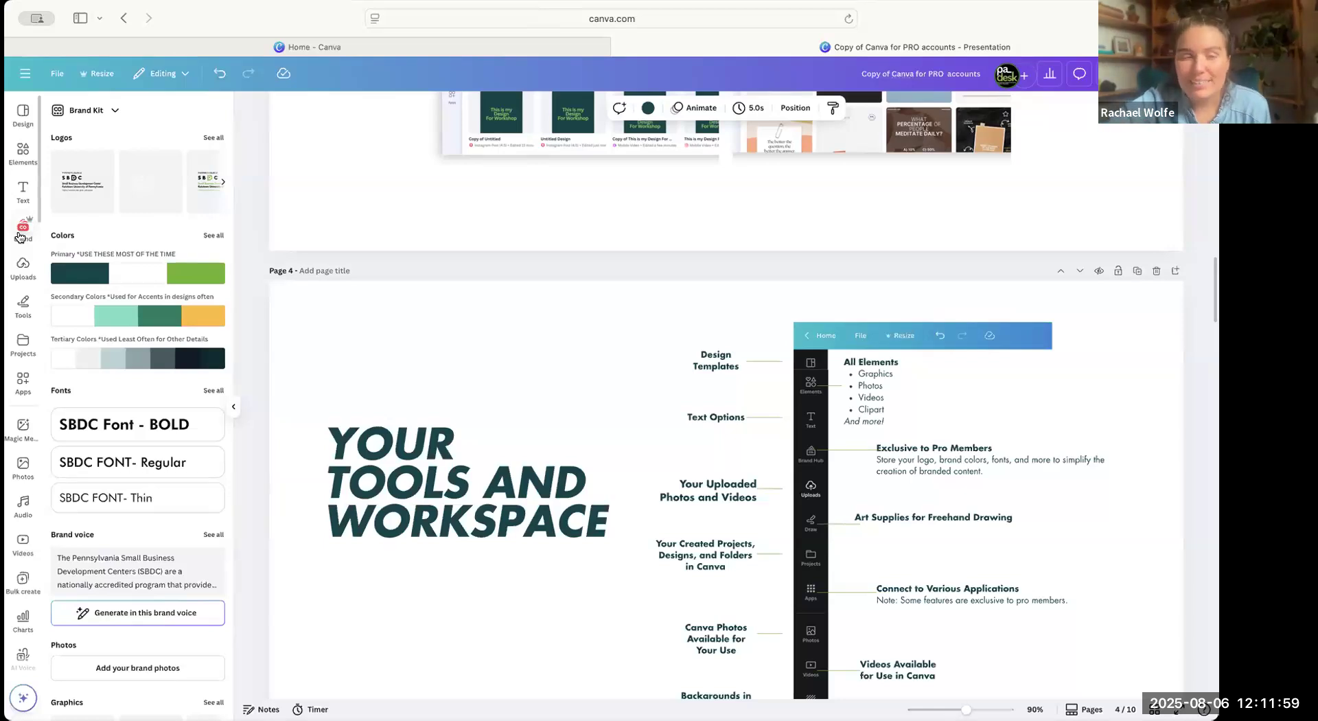
scroll(140, 430, "down", 4)
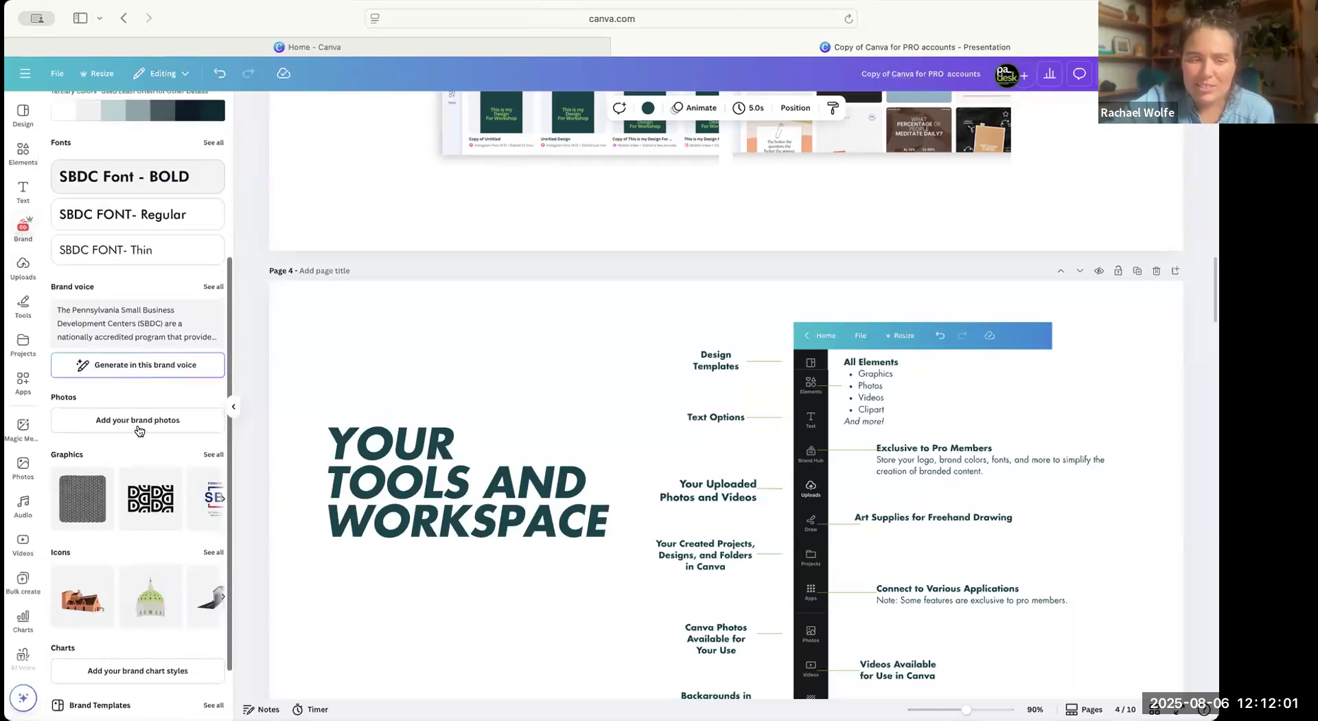
scroll(139, 430, "down", 1)
scroll(148, 285, "up", 5)
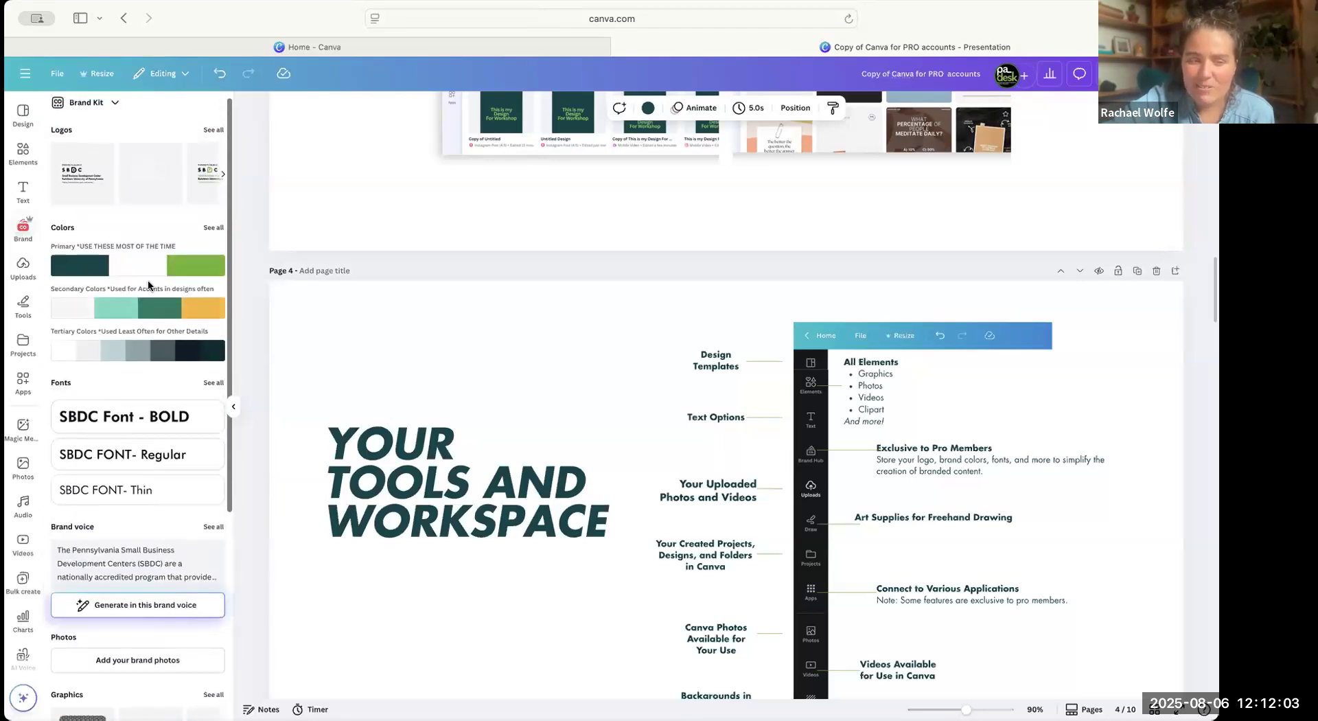
scroll(149, 285, "up", 1)
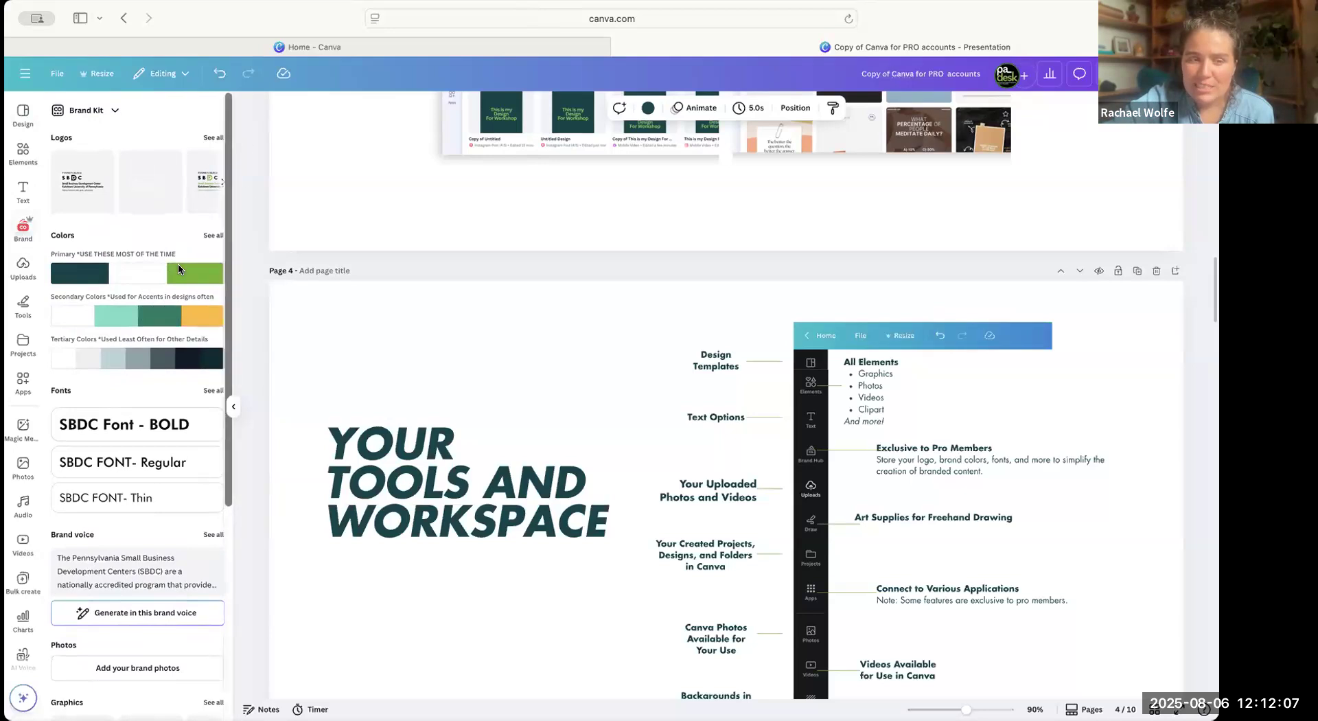
scroll(174, 391, "down", 4)
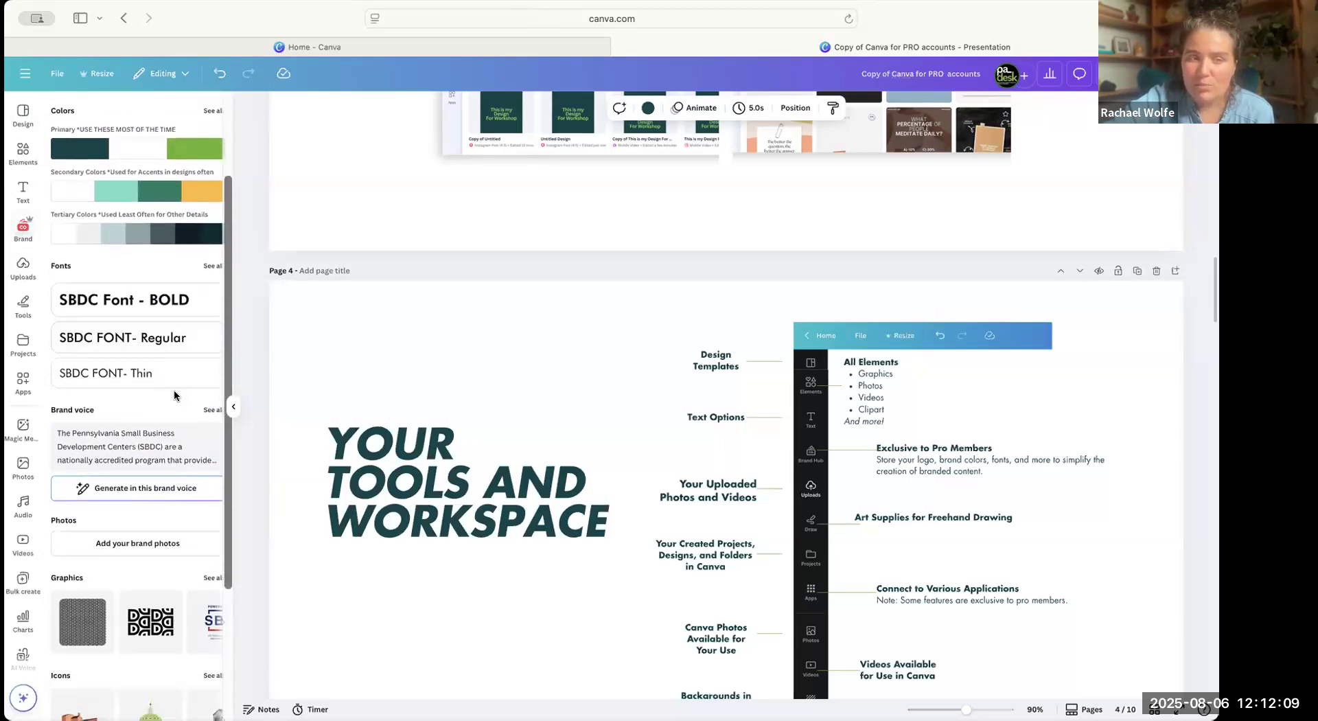
scroll(174, 386, "down", 2)
scroll(172, 373, "down", 6)
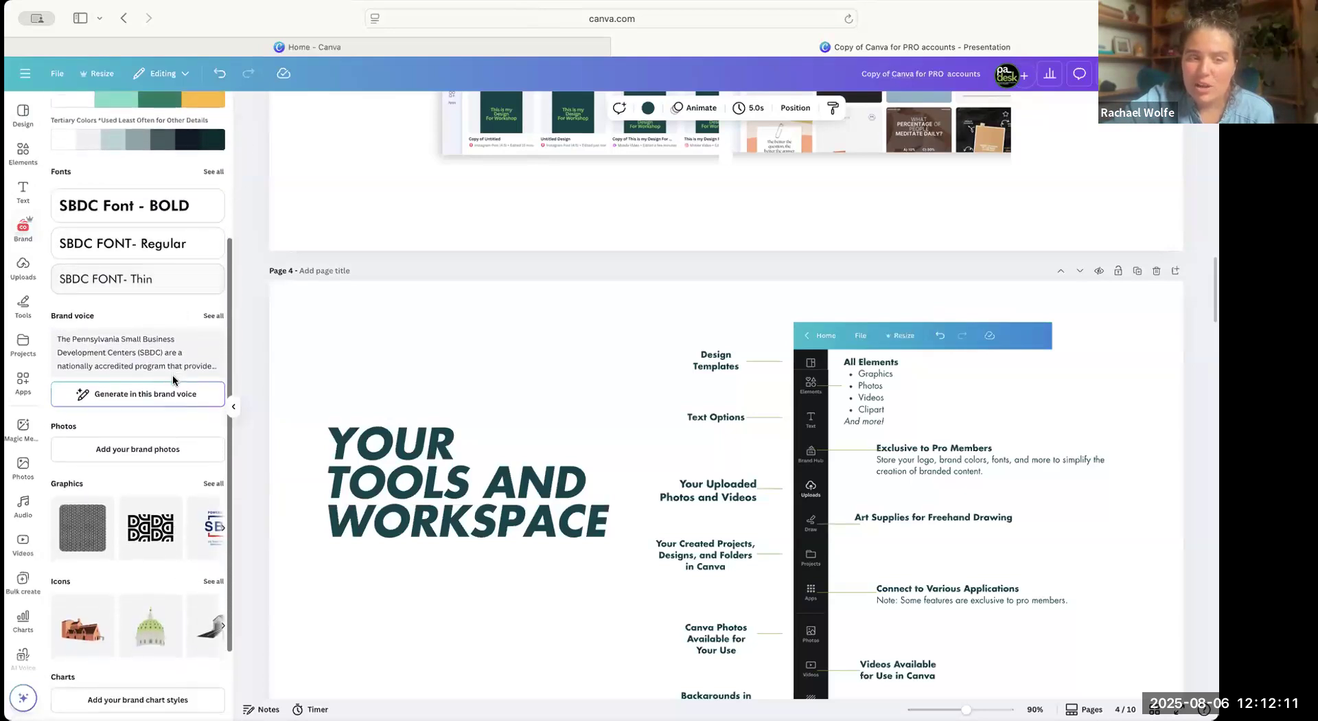
scroll(197, 238, "up", 12)
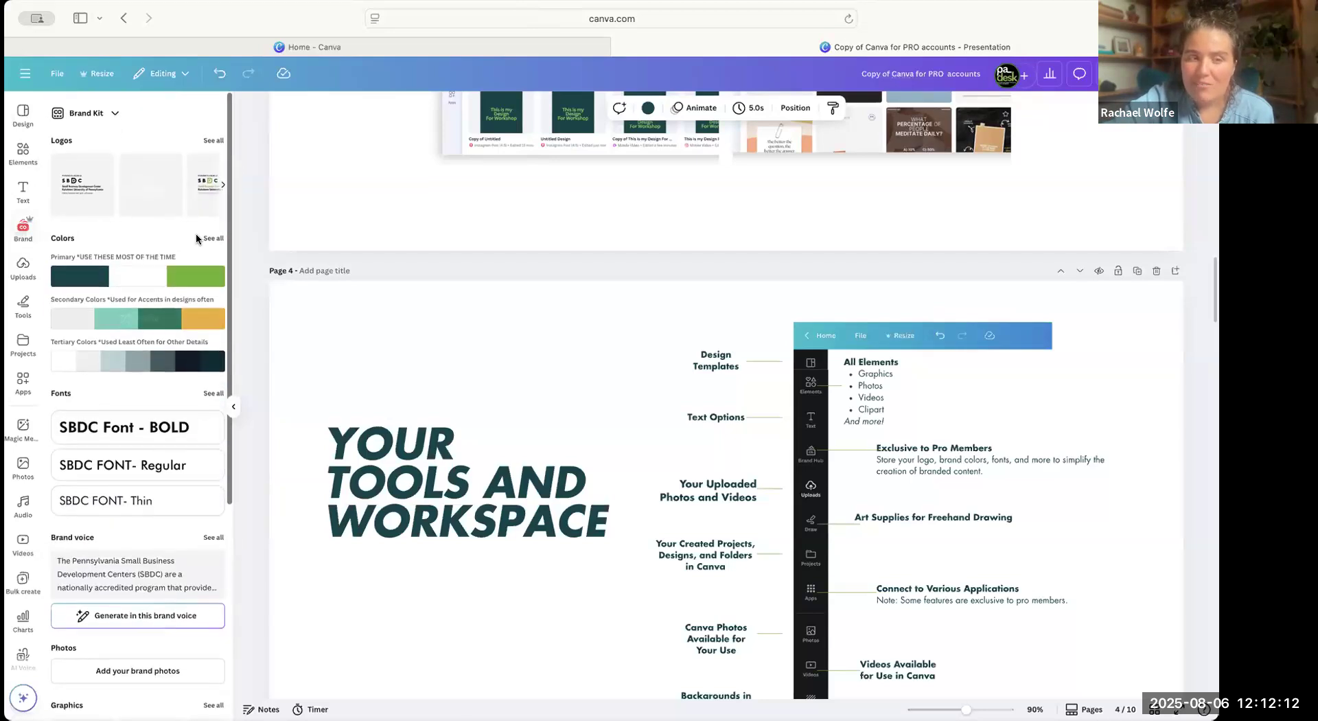
Show all brand logos, open the logo list for editing, save it and return to the Brand Kit overview.
left_click(213, 140)
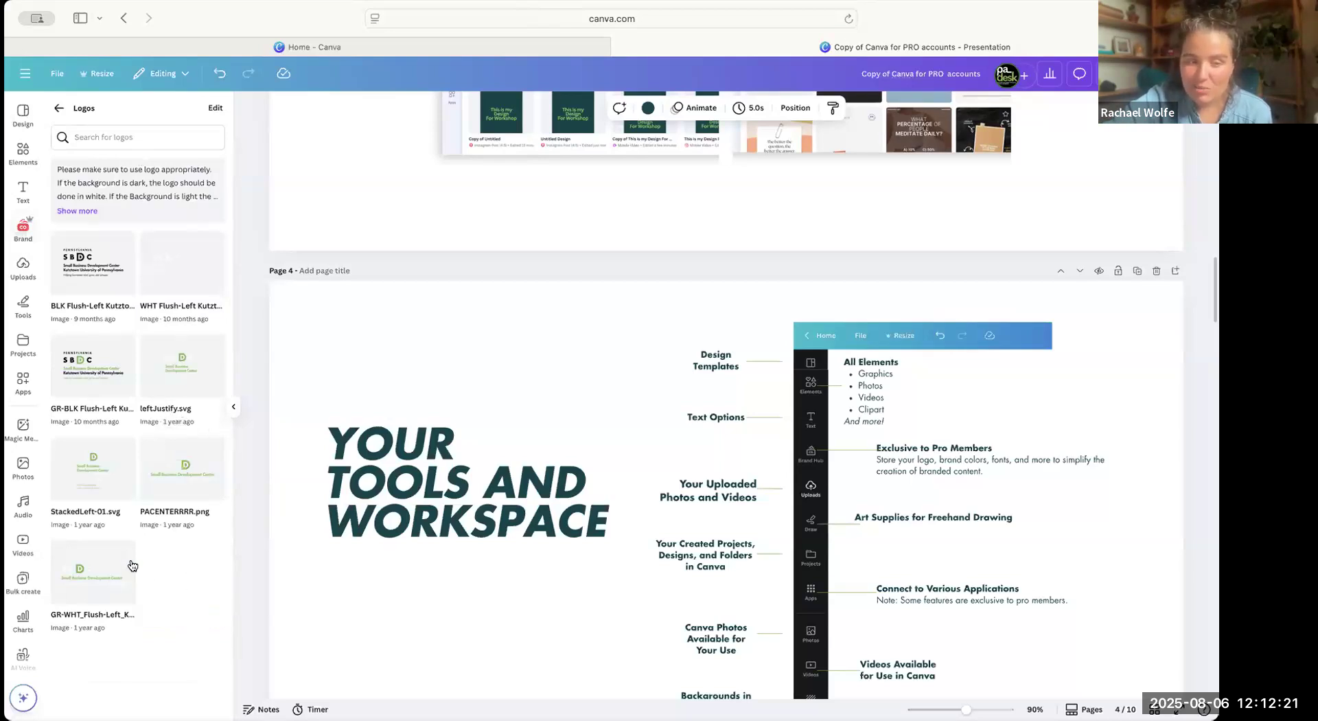
left_click(215, 108)
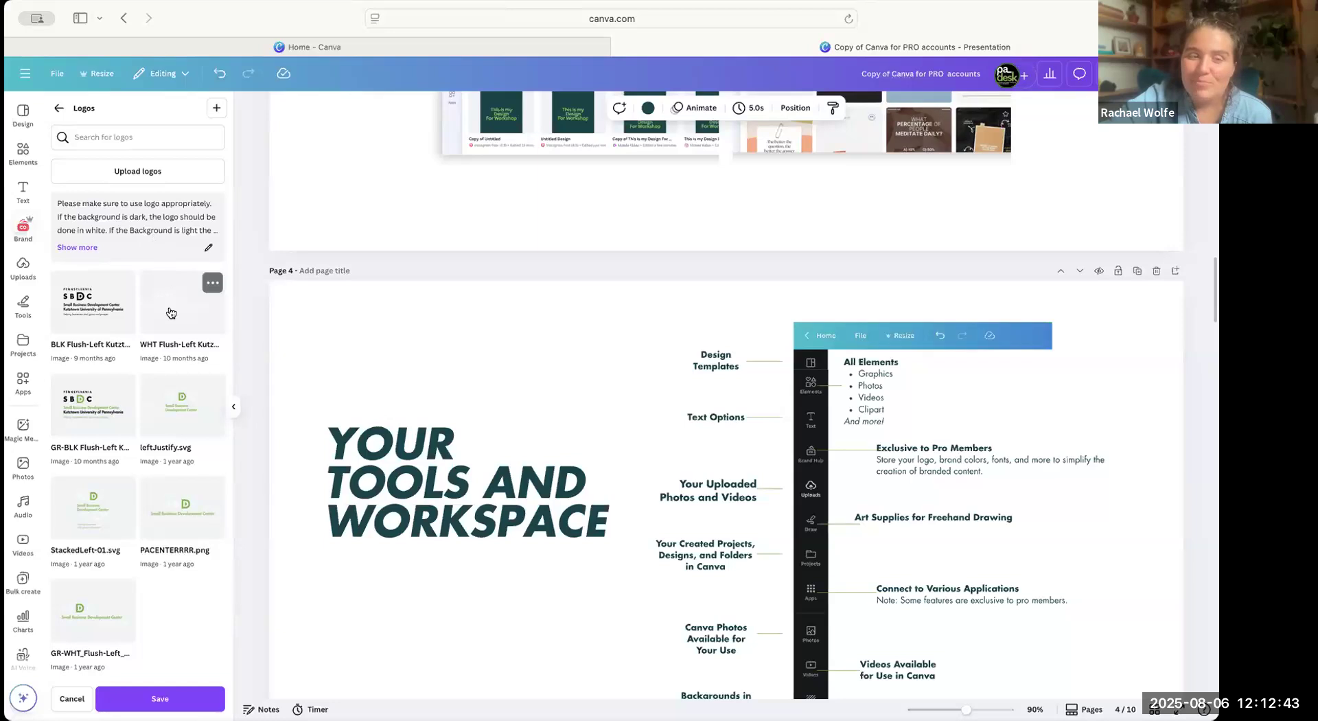
left_click(169, 698)
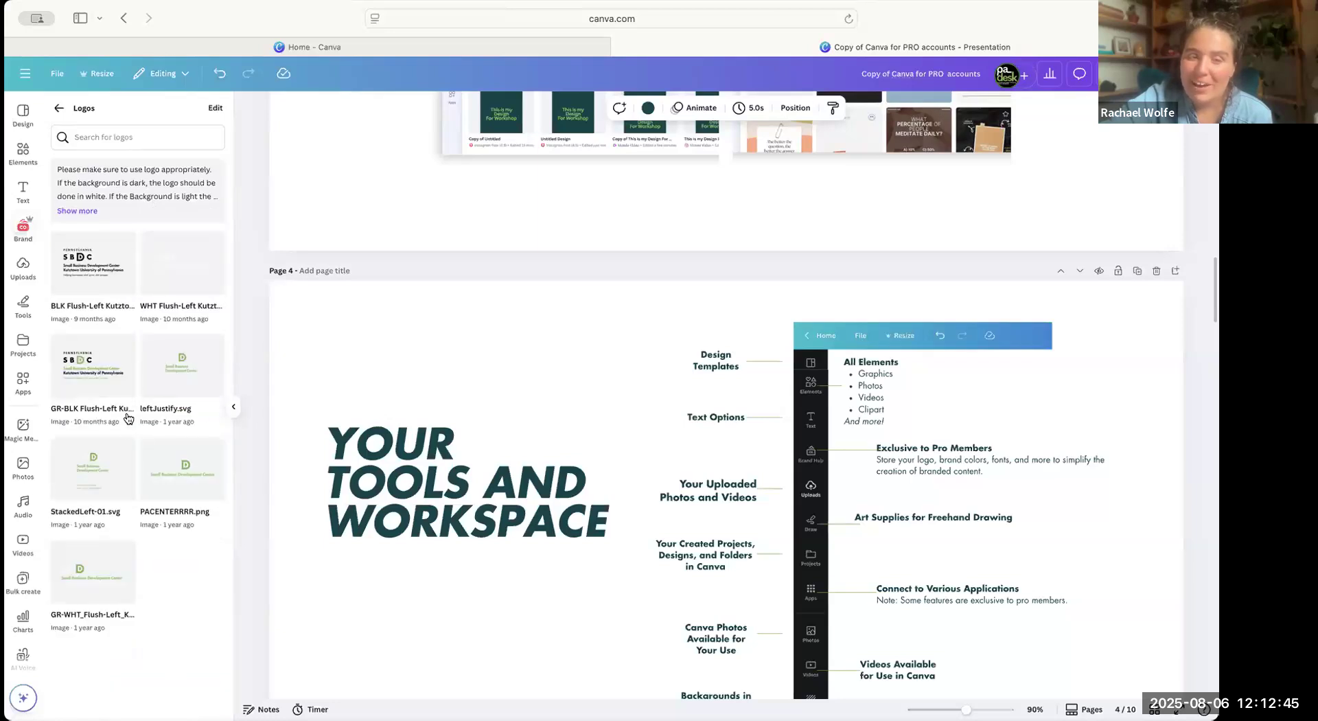
left_click(55, 107)
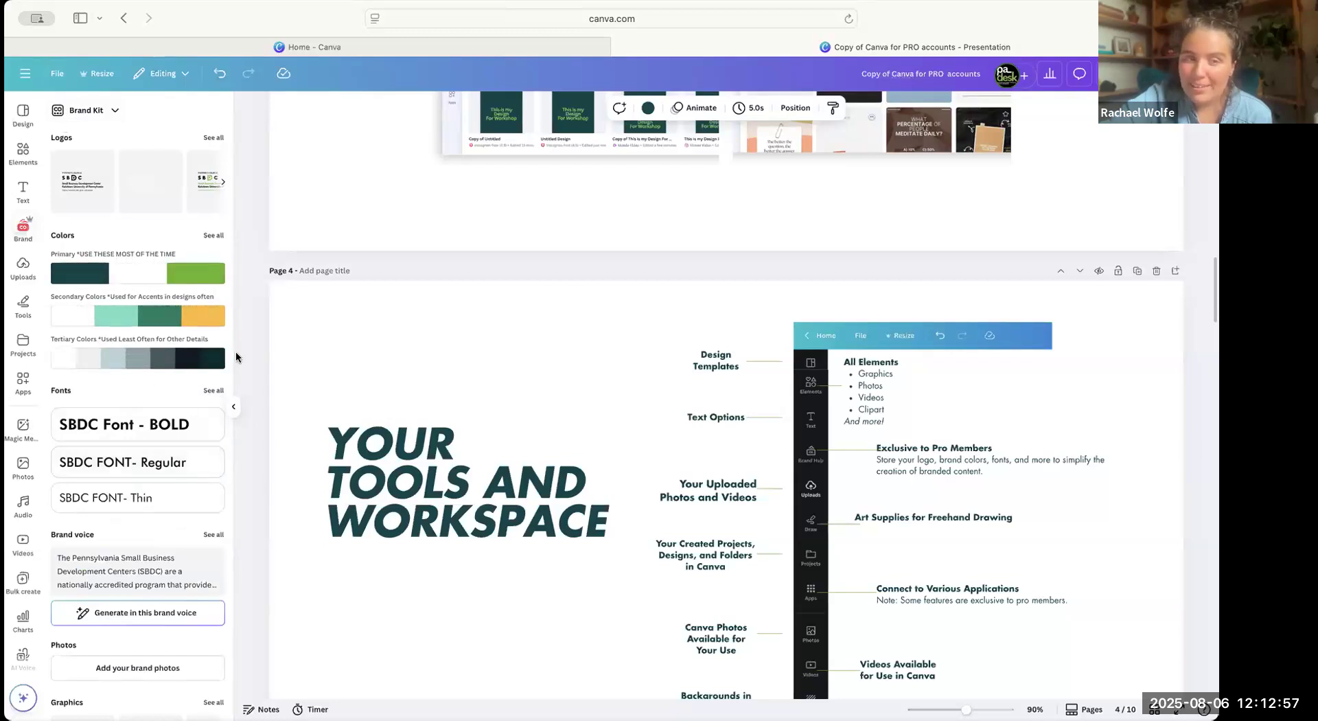
Examine the primary, secondary and tertiary brand palettes, including the full color list, and return to the Brand Kit overview.
left_click(131, 278)
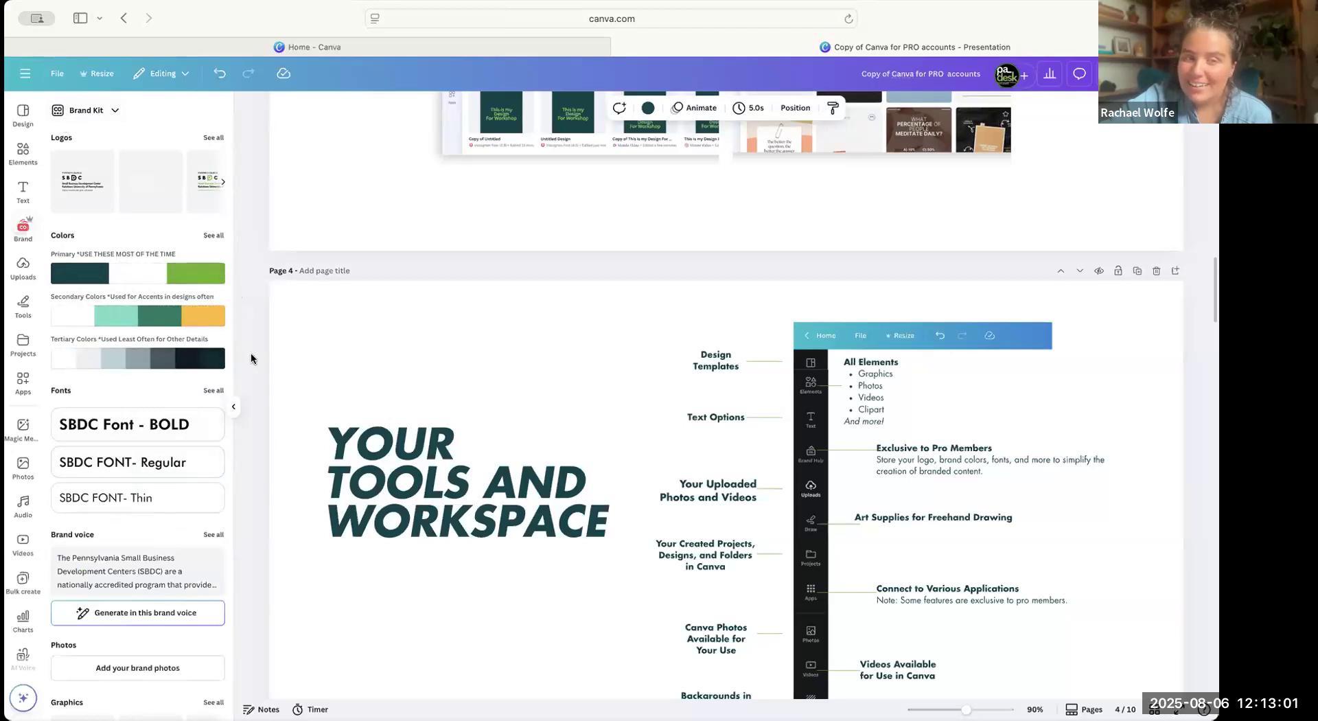
mouse_move(175, 346)
left_click(193, 370)
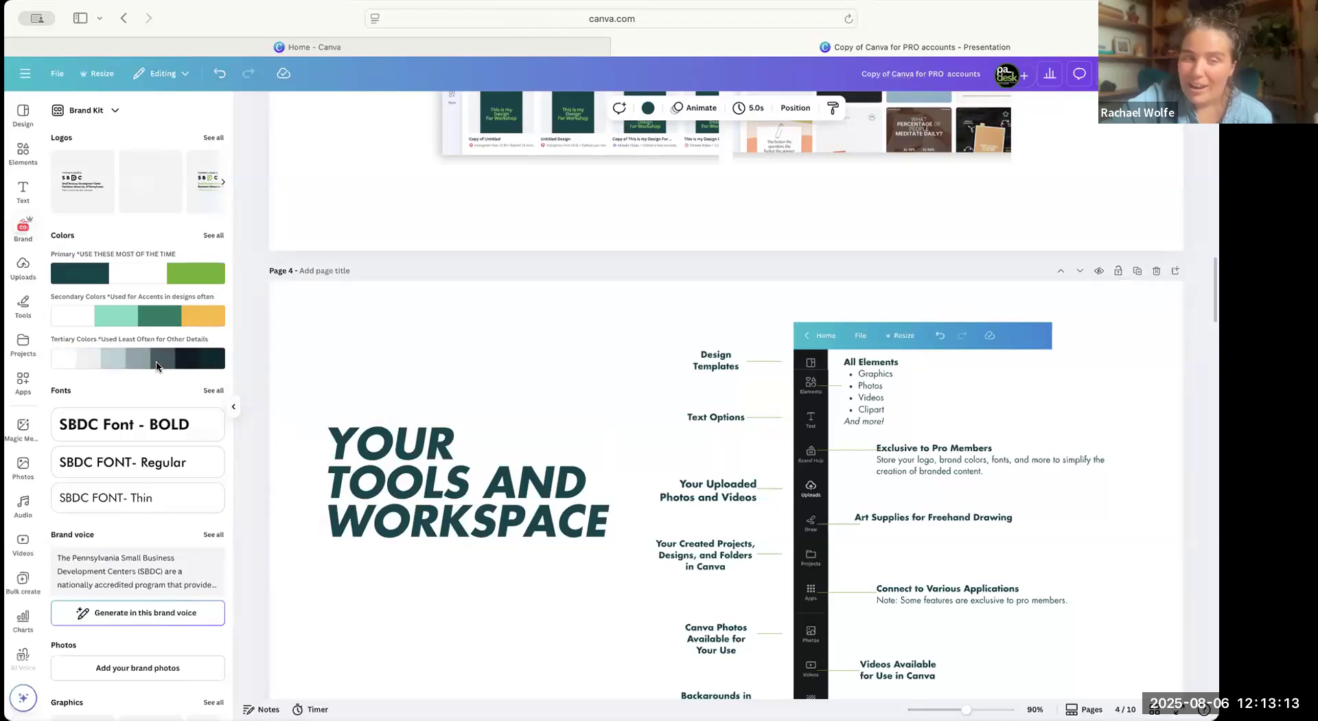
mouse_move(174, 363)
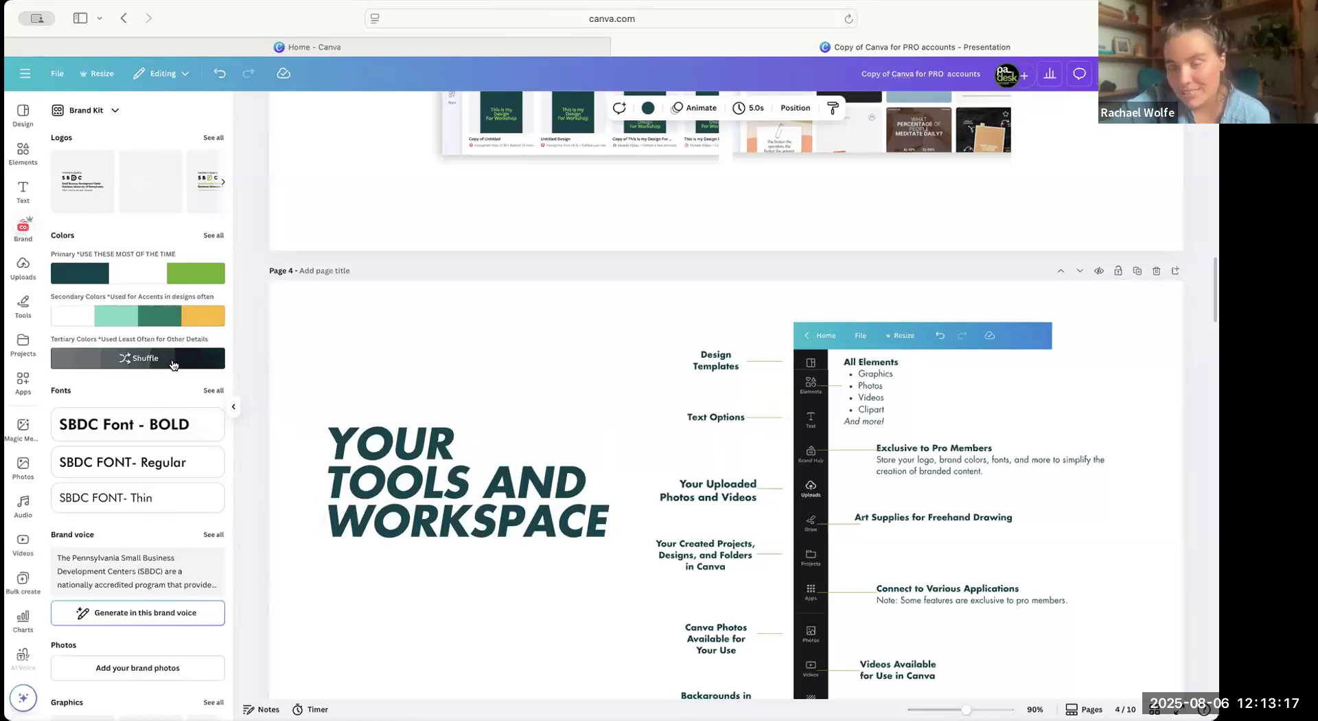
left_click(213, 236)
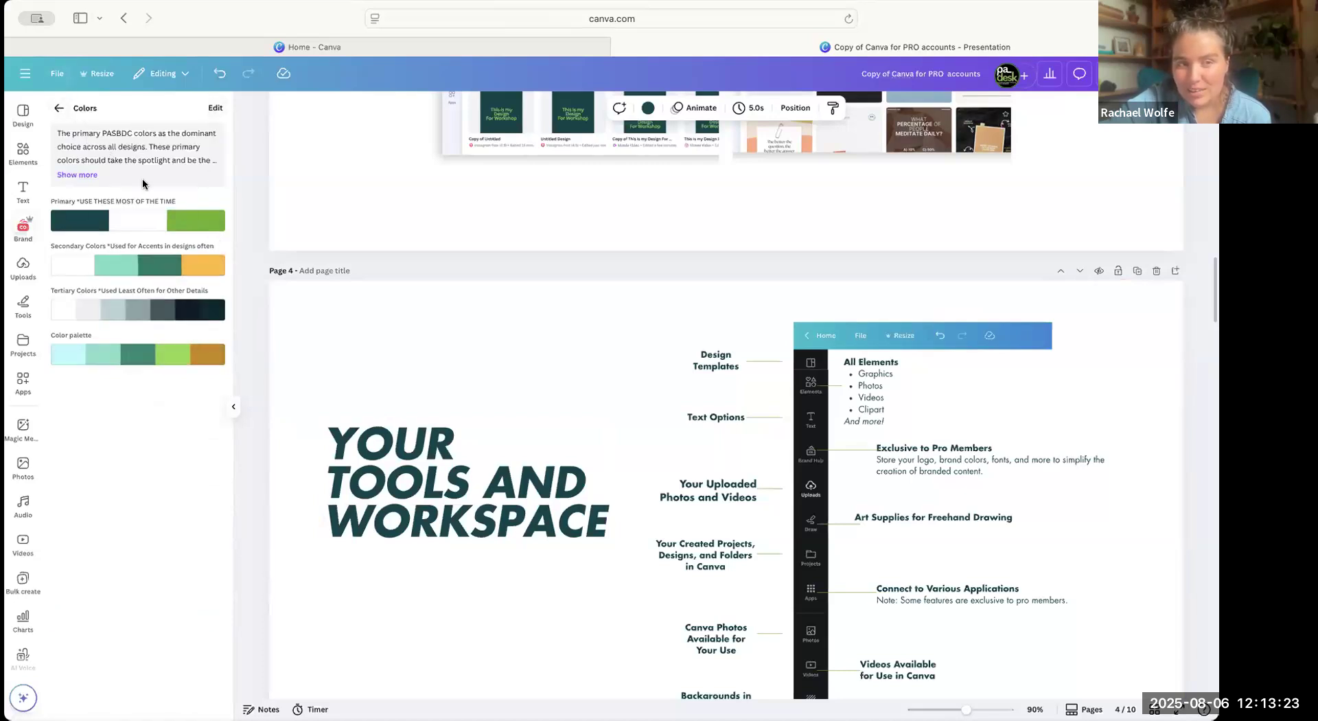
left_click(59, 109)
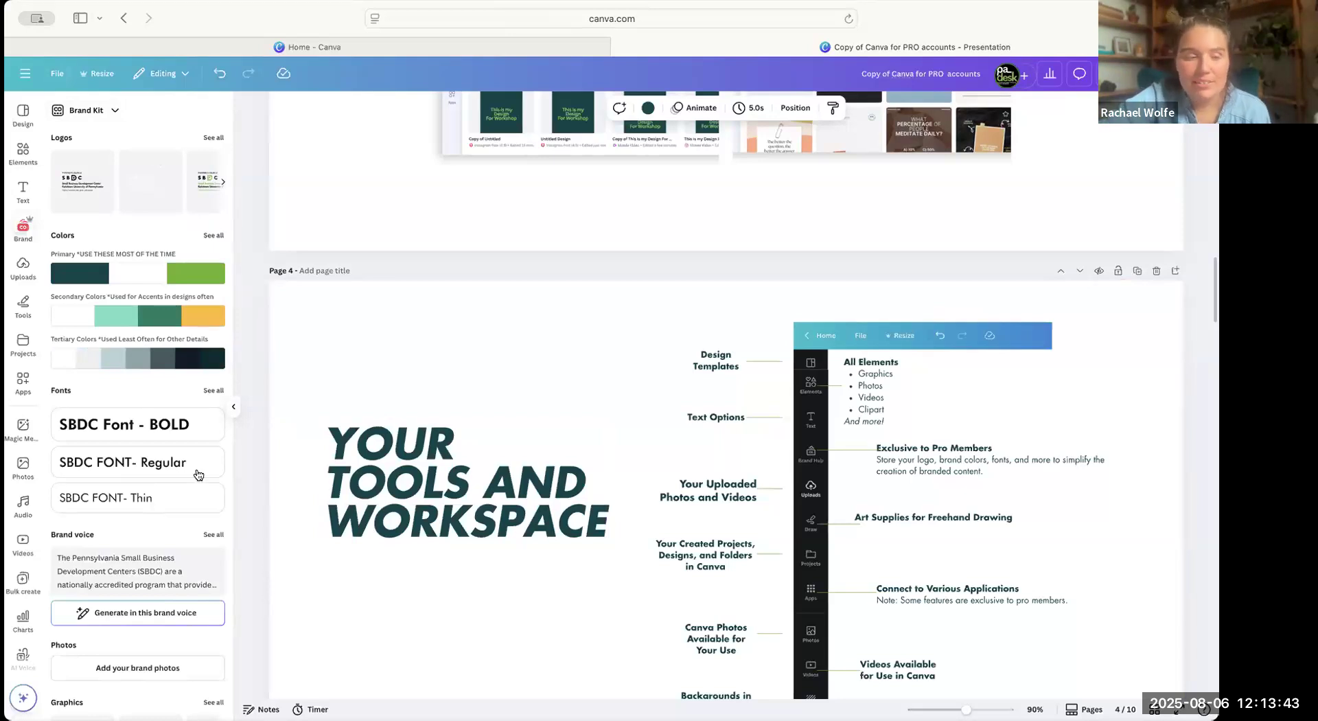
Show all brand fonts, open the font list for editing, save it and return to the Brand Kit overview.
scroll(200, 476, "down", 2)
scroll(203, 412, "down", 2)
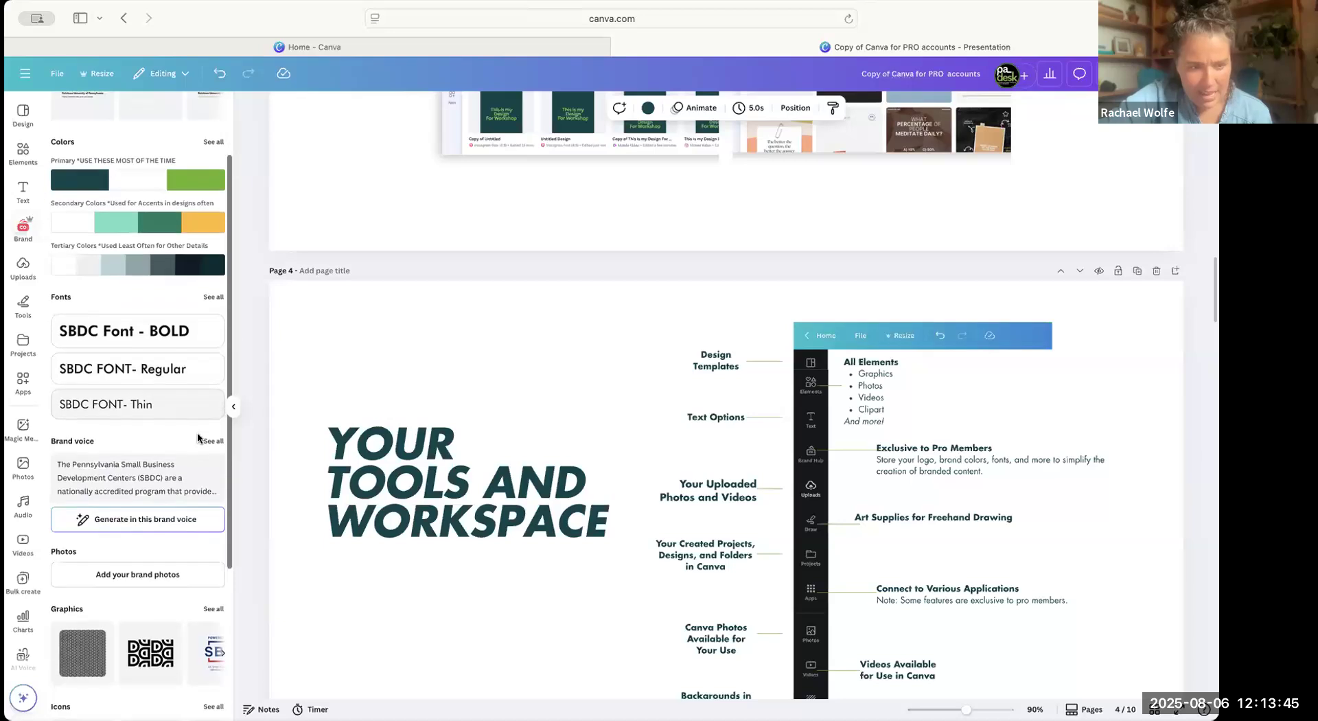
scroll(97, 494, "down", 3)
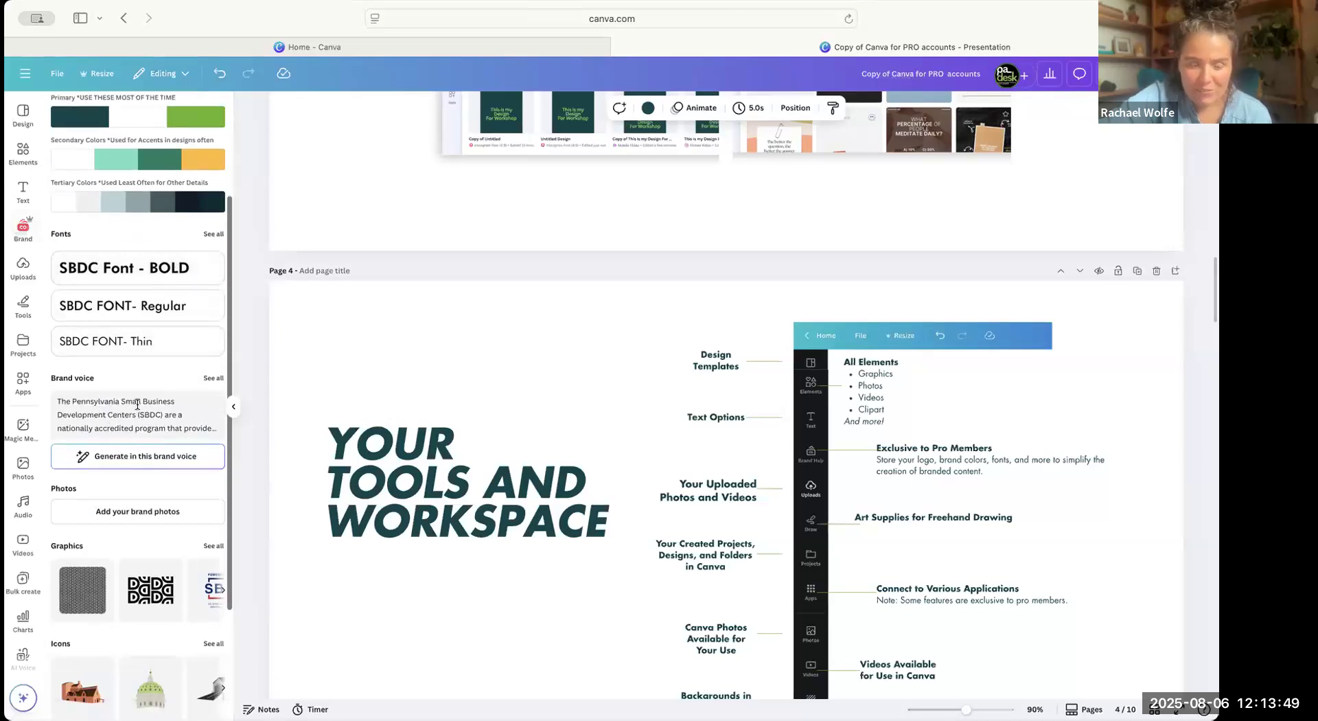
left_click(211, 236)
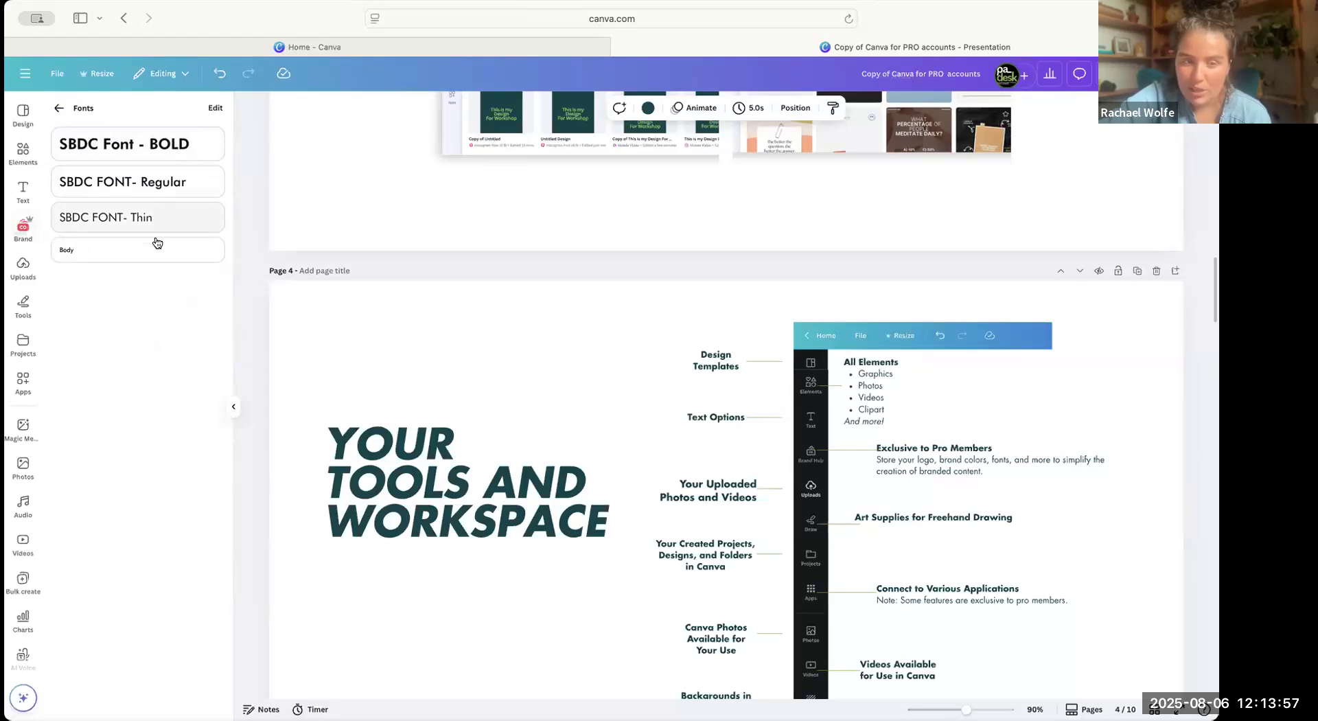
left_click(216, 110)
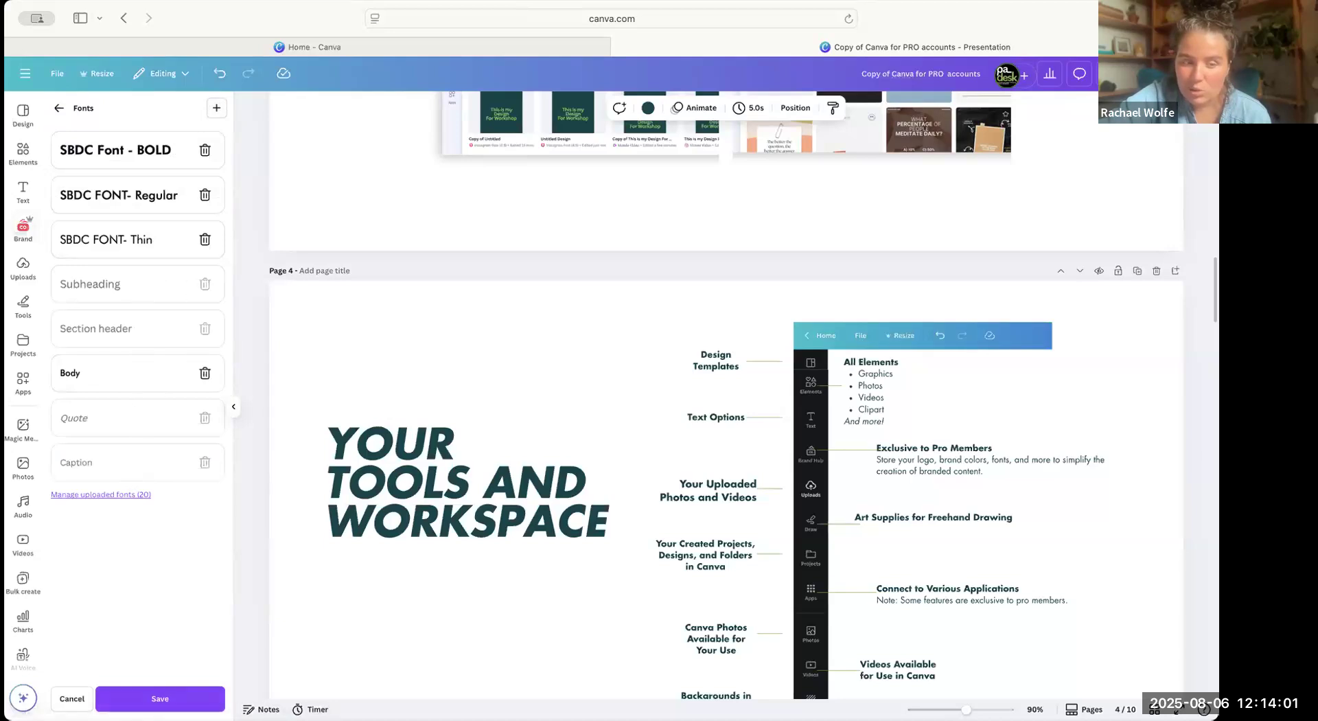
left_click(160, 698)
left_click(59, 116)
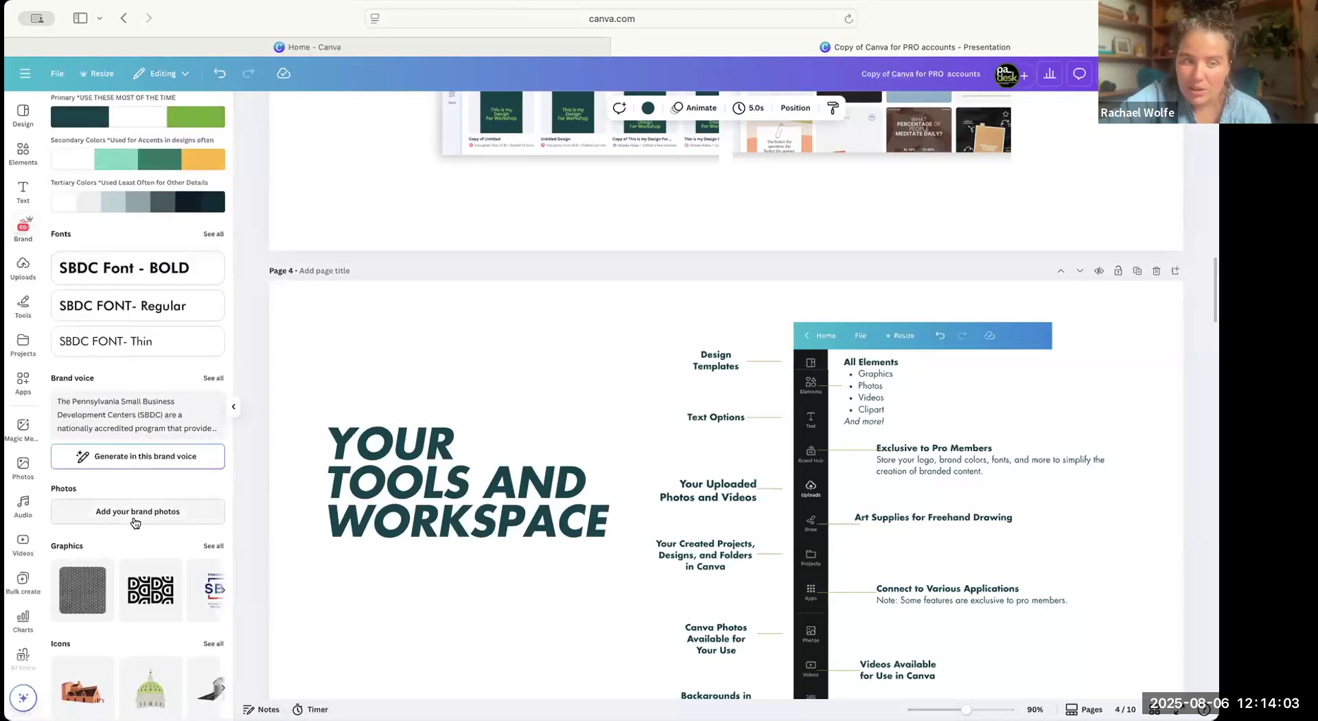
Look through the Brand Kit's brand voice, photos, graphics, icons, charts and brand templates sections.
scroll(134, 517, "down", 1)
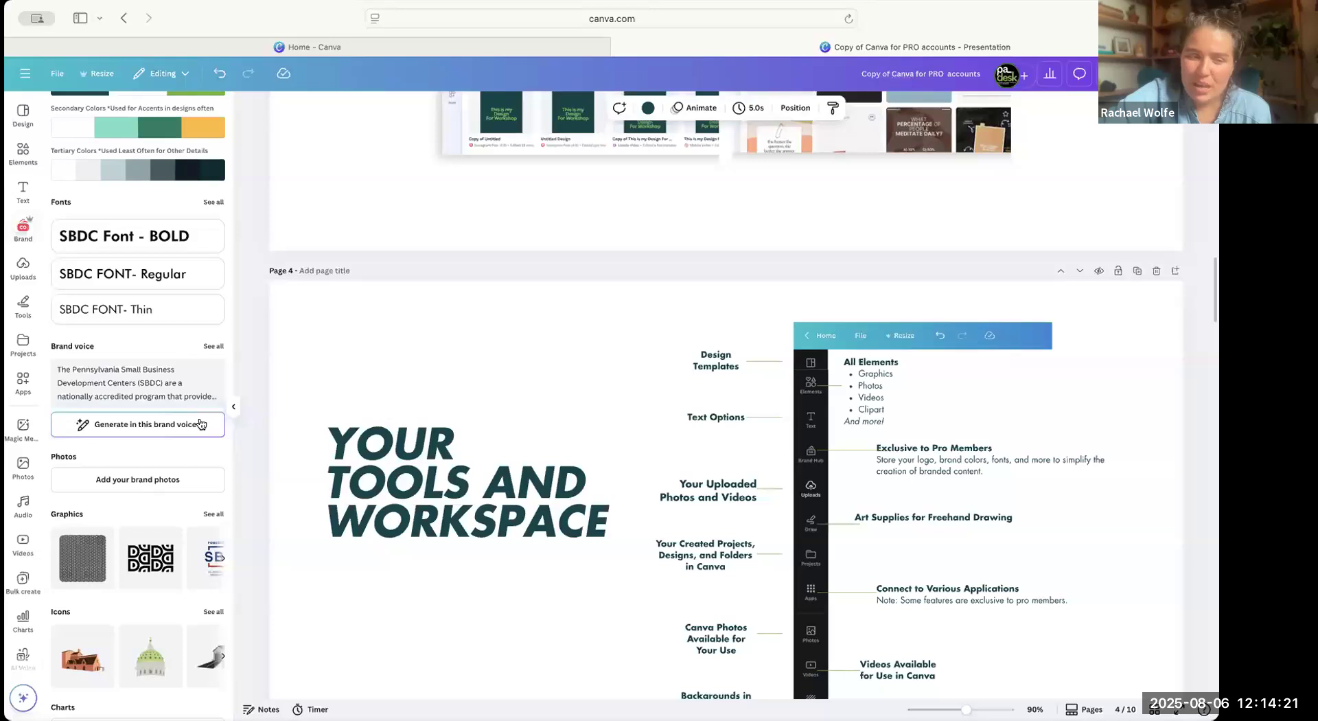
scroll(199, 412, "down", 2)
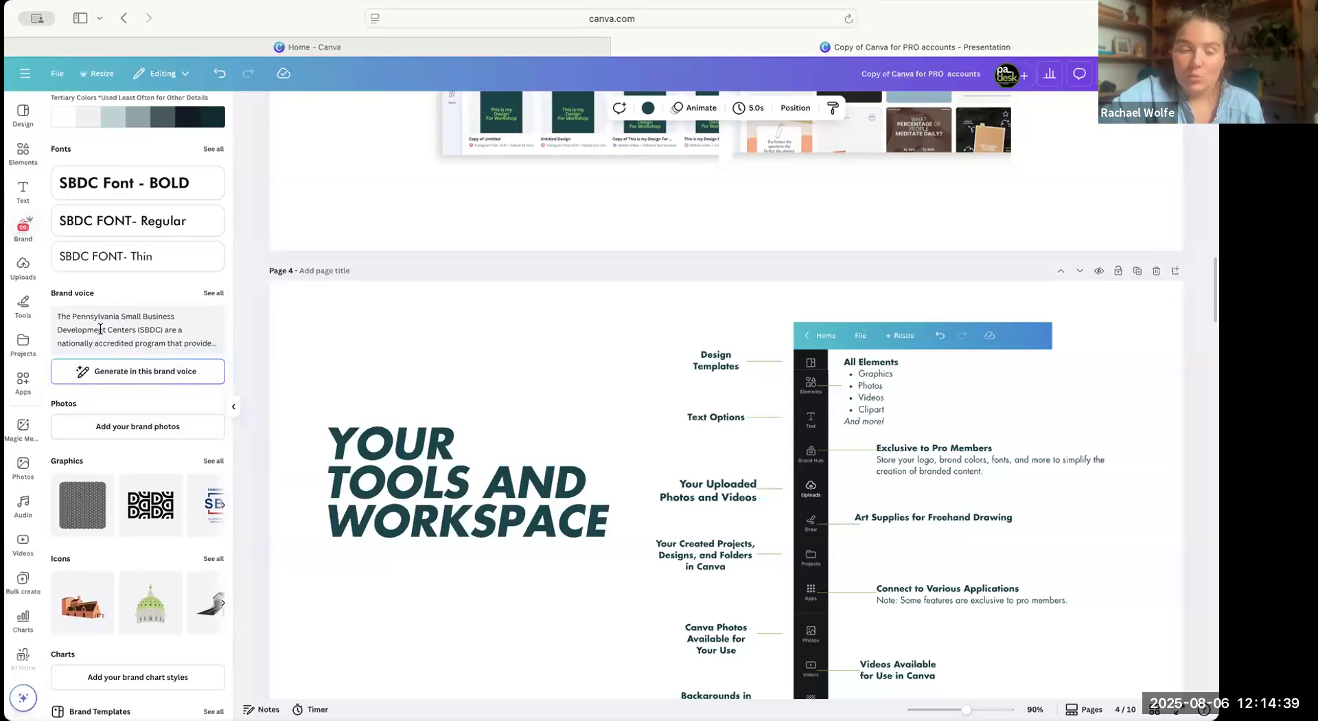
scroll(100, 329, "down", 1)
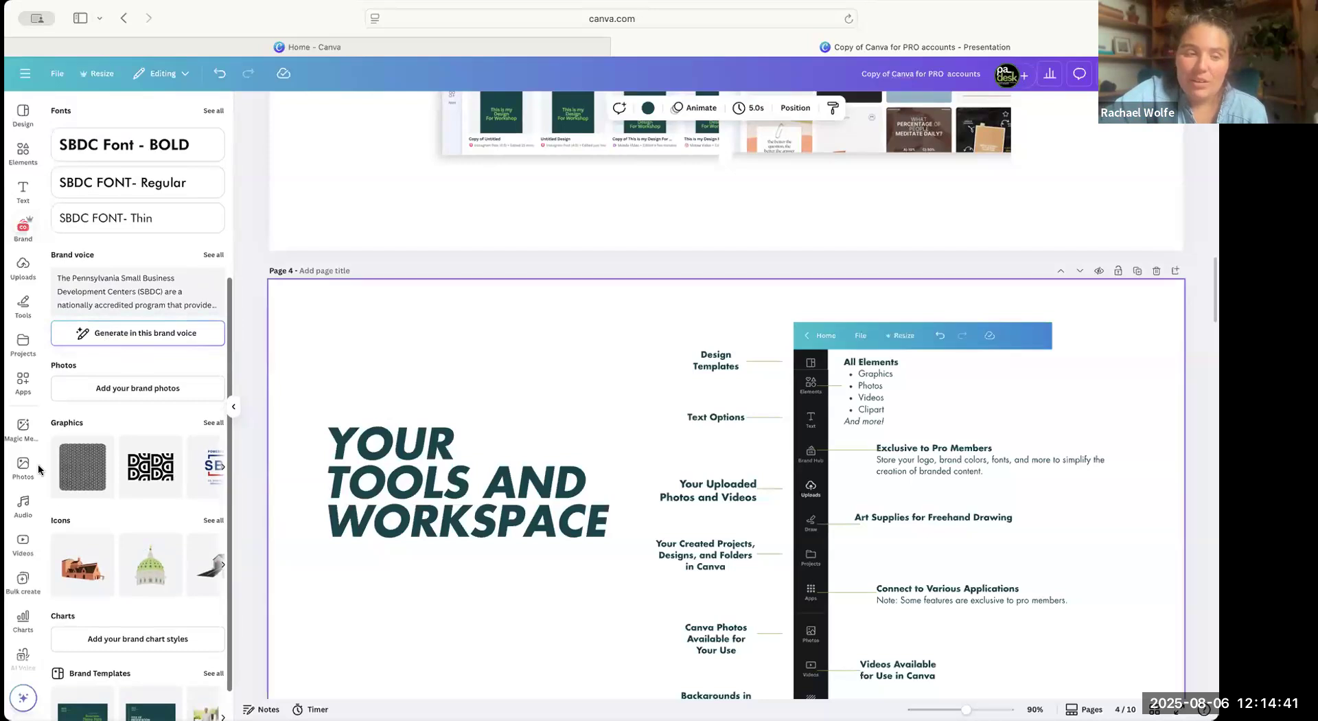
Upload three brand photos to the Brand Kit's photos section, save them and return to the Brand Kit overview.
scroll(170, 430, "down", 1)
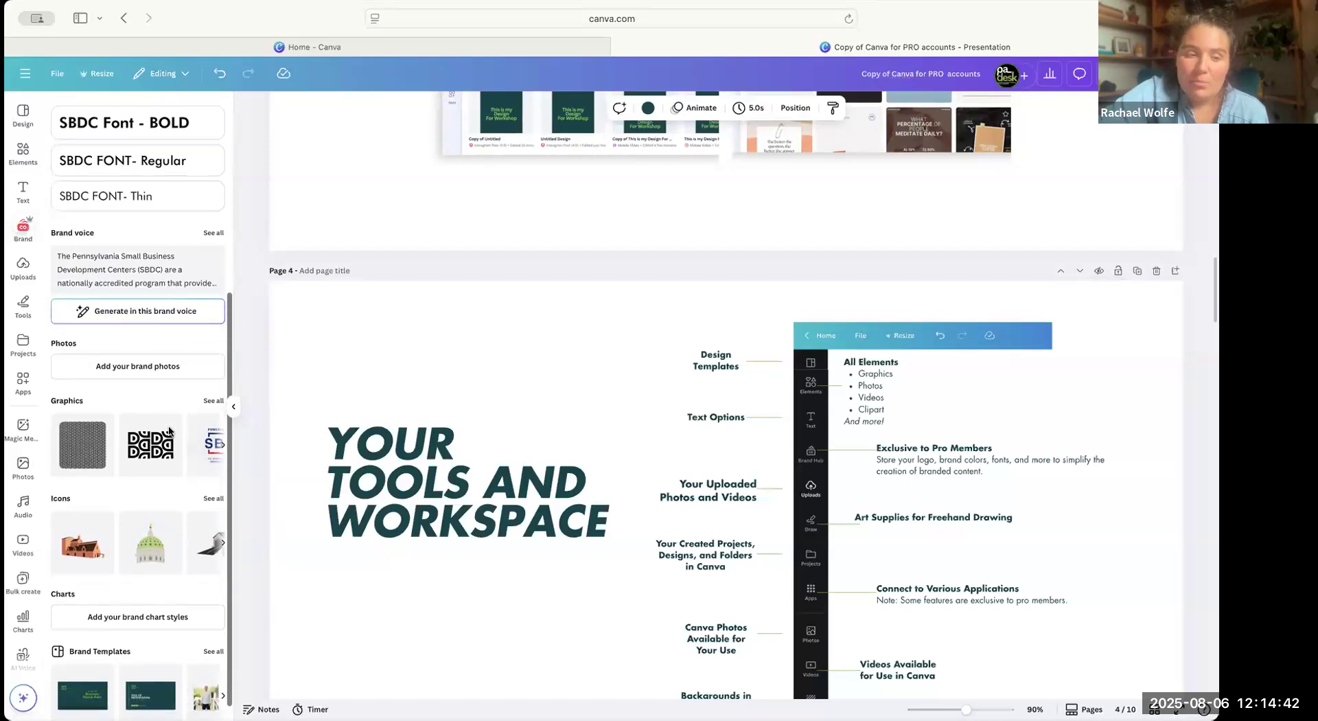
left_click(130, 368)
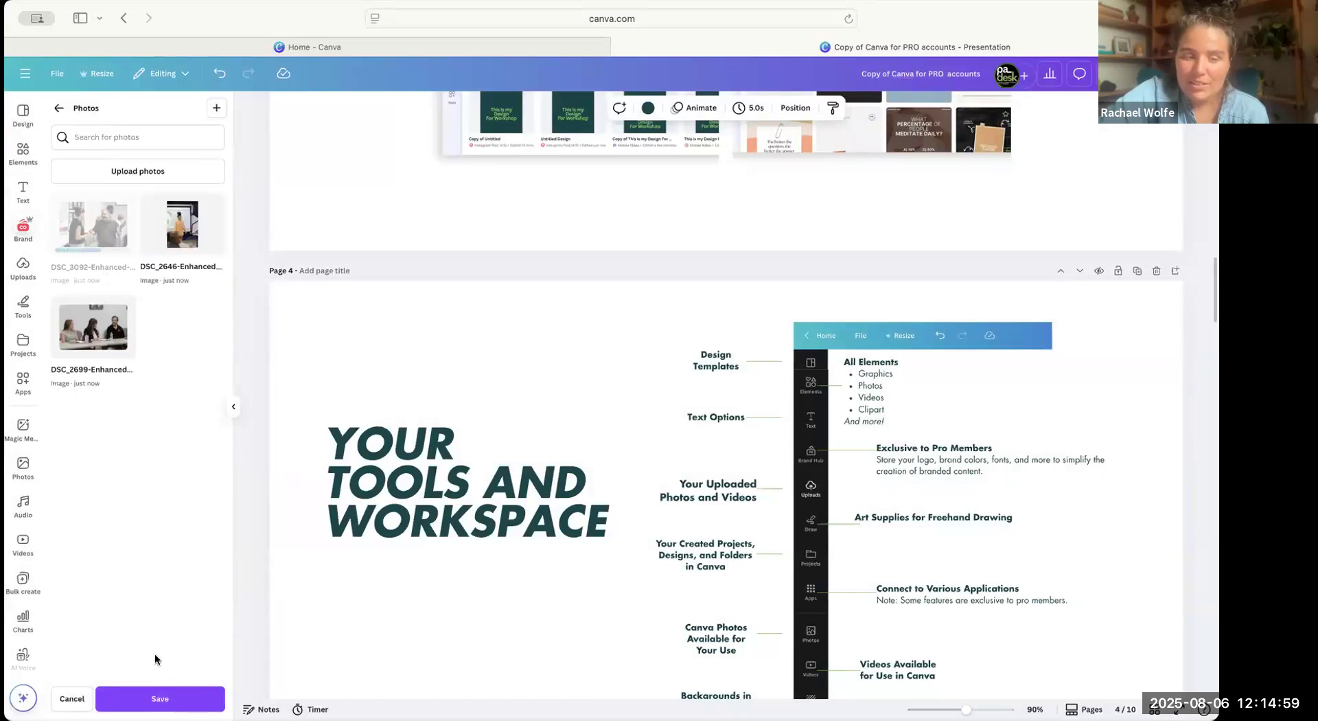
left_click(159, 696)
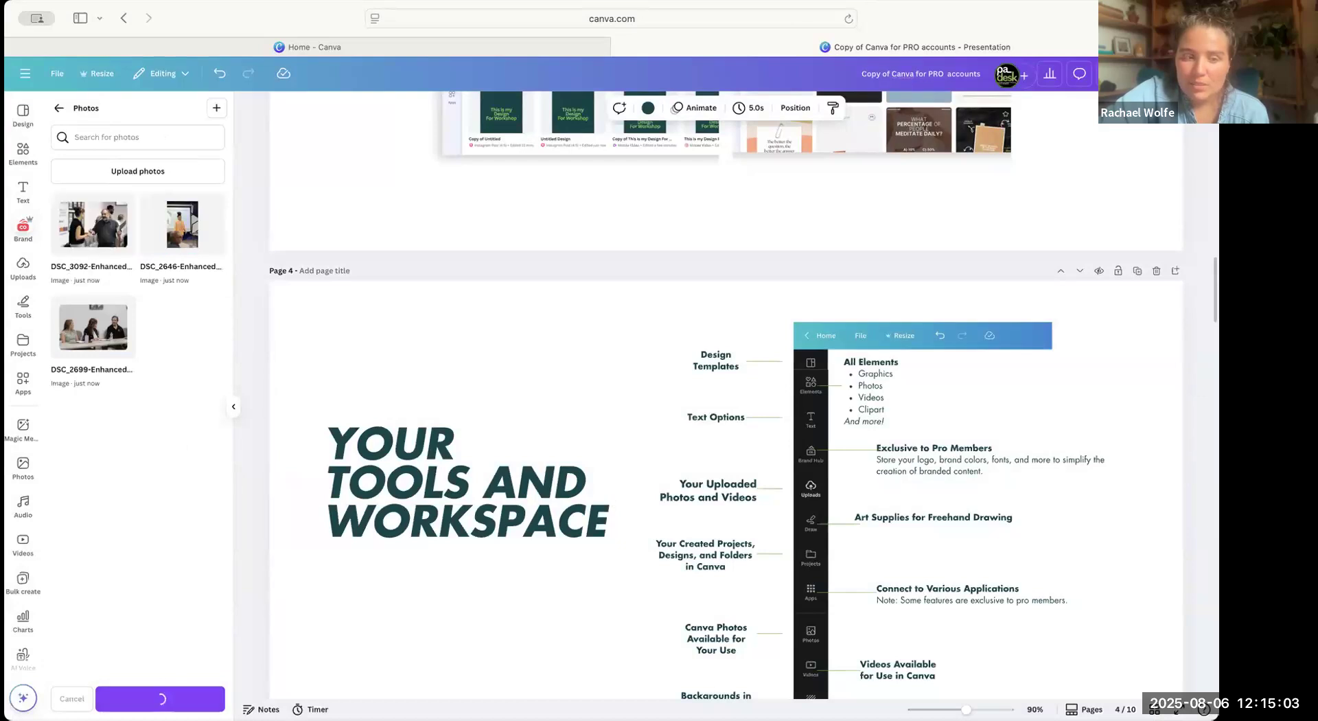
left_click(59, 107)
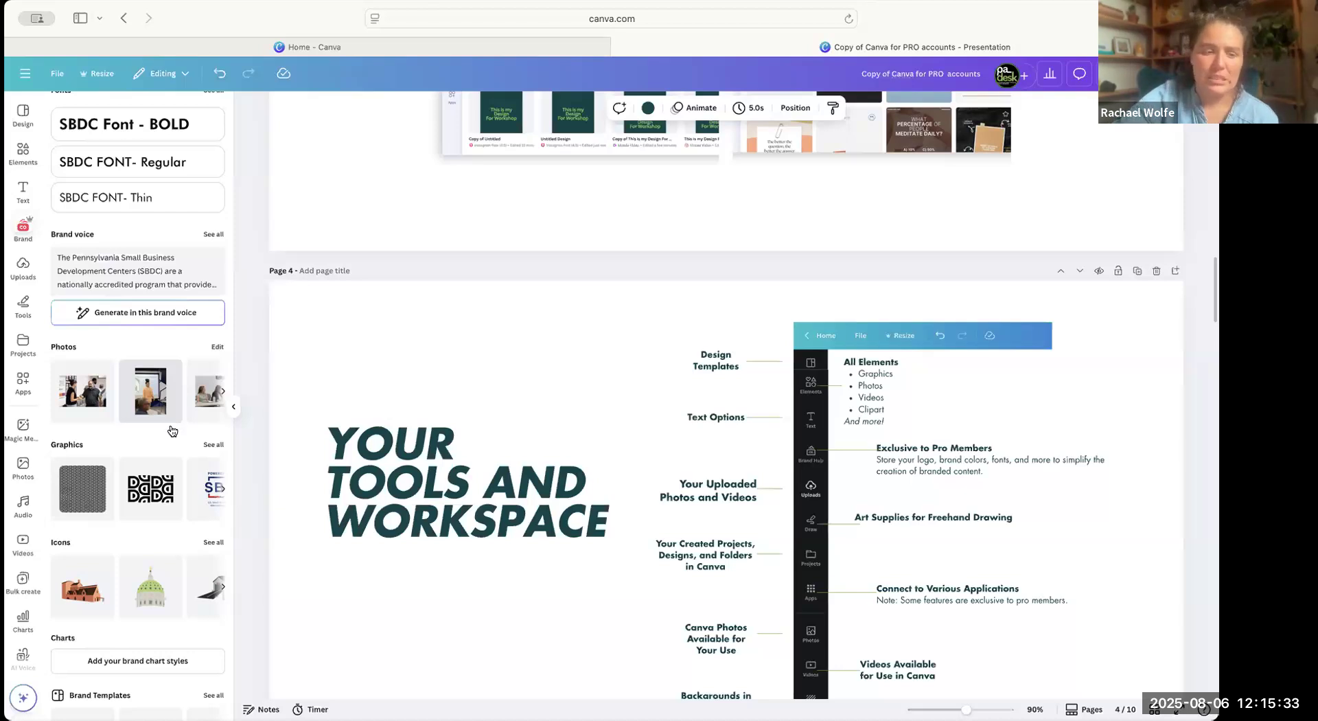
Look through all brand graphics, including the funding partner logos, and return to the Brand Kit overview.
scroll(137, 522, "down", 2)
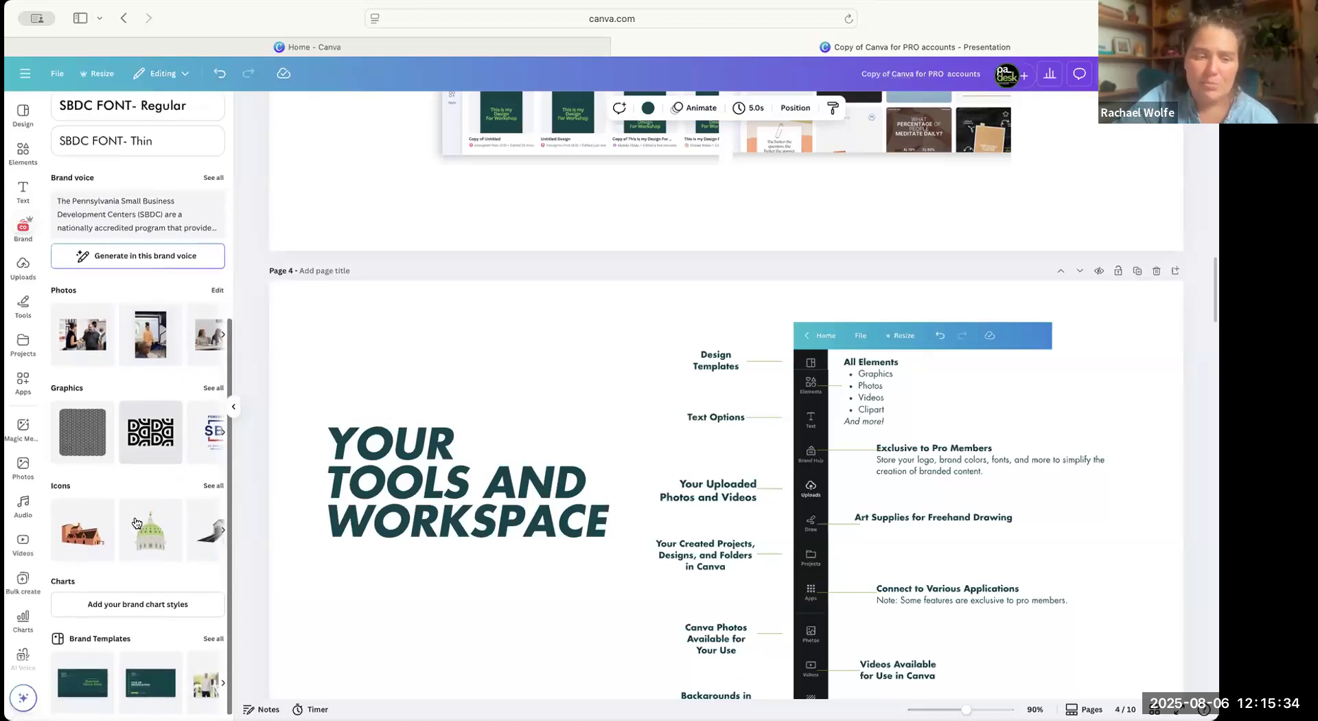
left_click(213, 381)
scroll(157, 542, "down", 1)
scroll(155, 539, "down", 10)
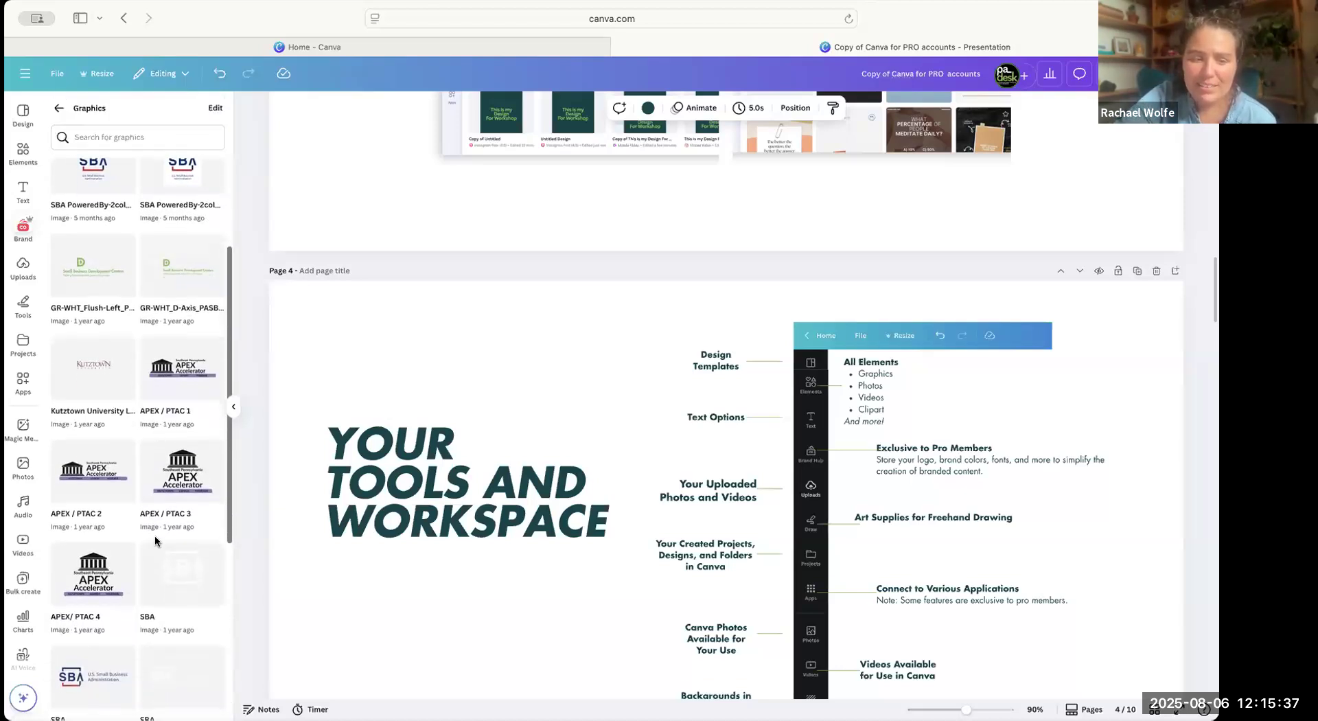
scroll(161, 378, "up", 3)
scroll(161, 378, "up", 10)
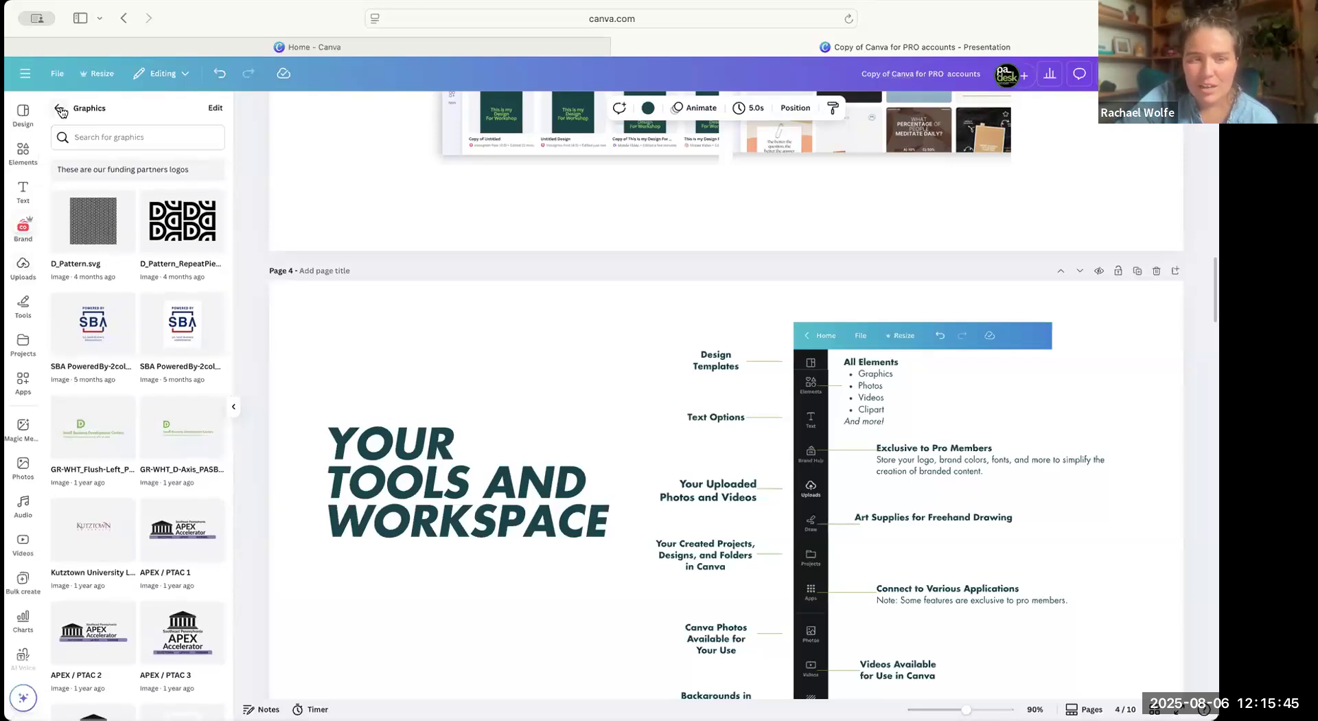
left_click(61, 111)
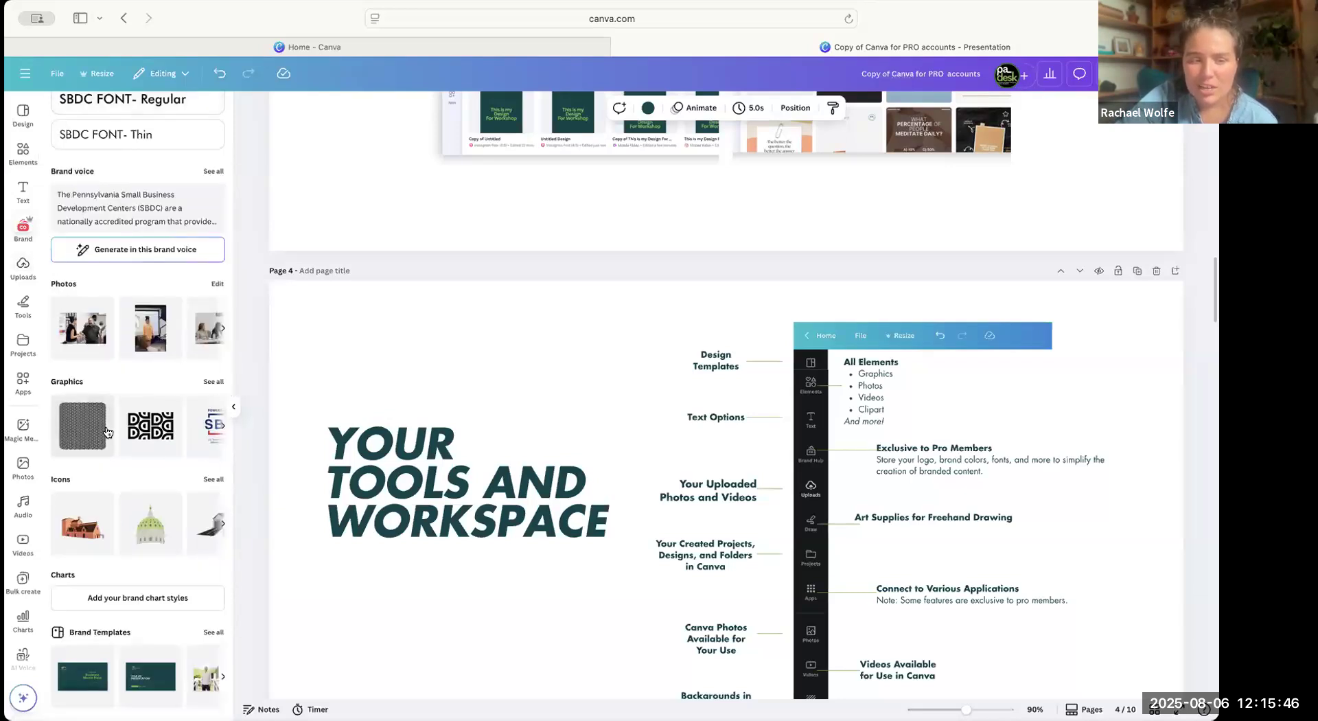
Place DAUPHIN_icon.svg from the brand icons above the title on page 4 at a reduced size and delete it again.
left_click(212, 478)
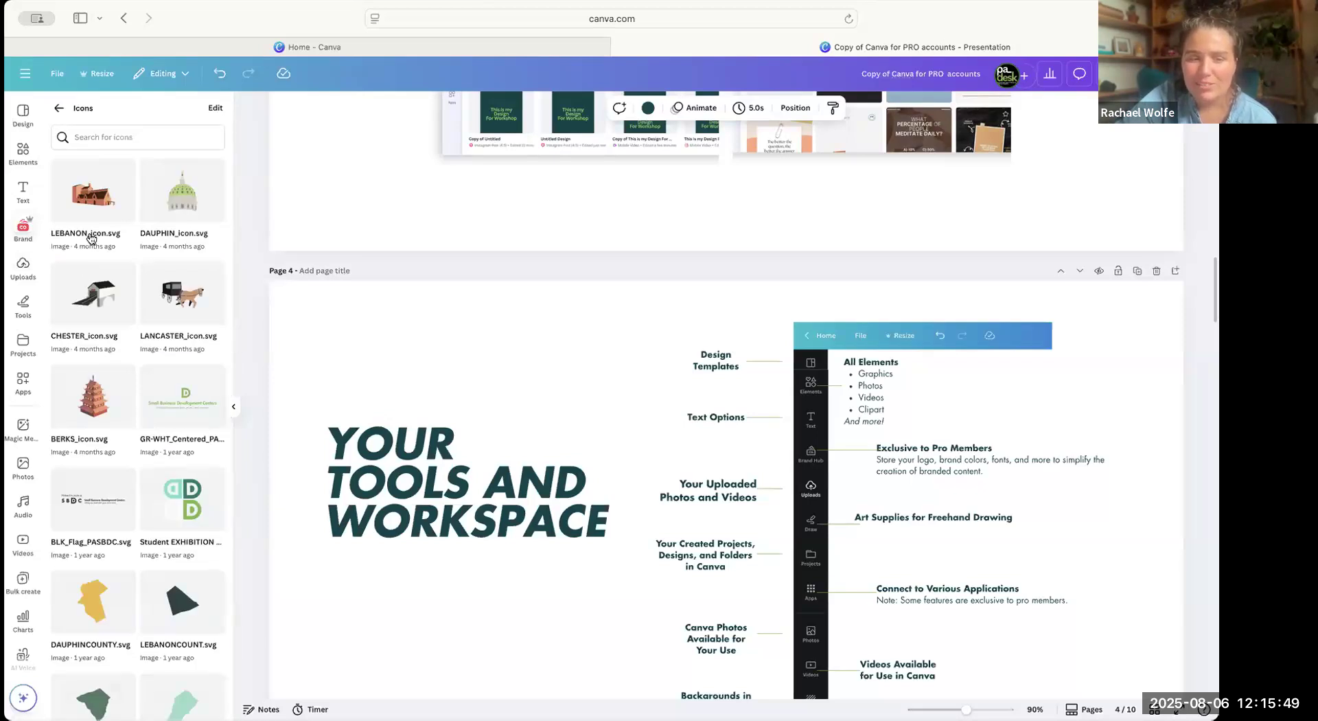
left_click(167, 190)
left_click_drag(680, 461, 491, 329)
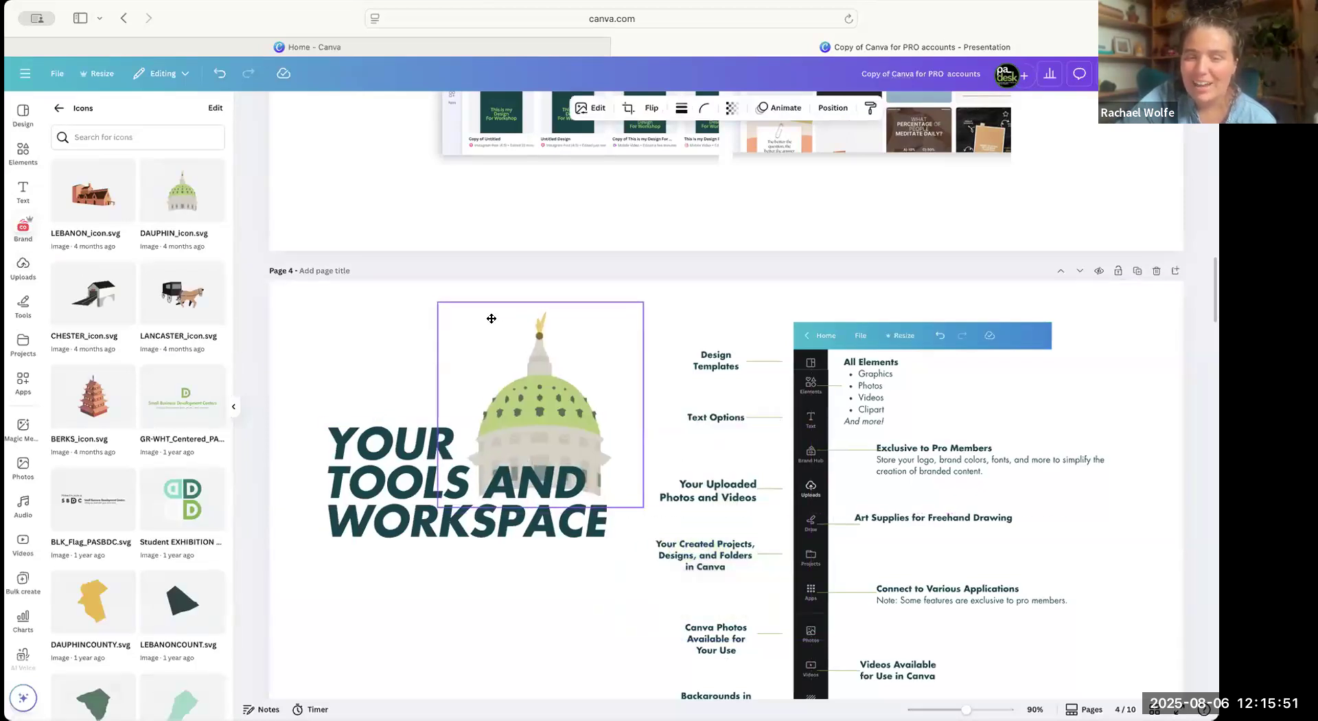
left_click_drag(640, 505, 511, 374)
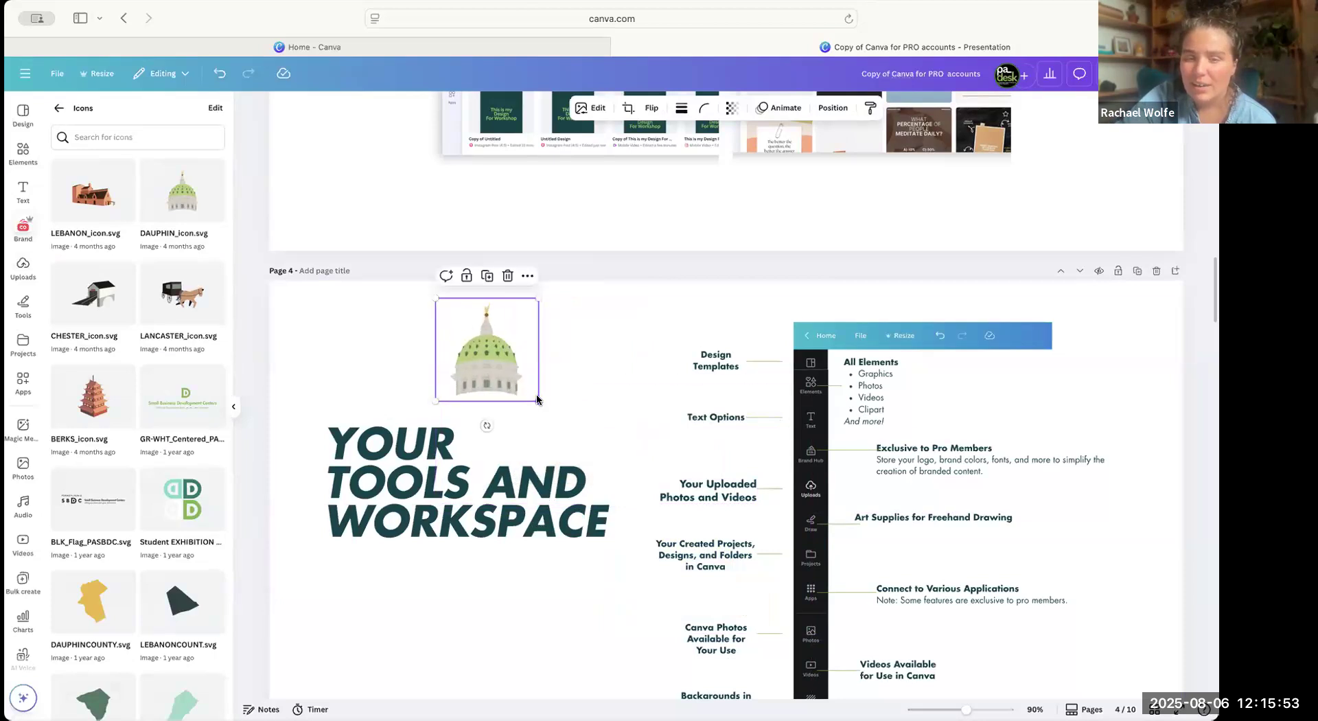
key("Delete")
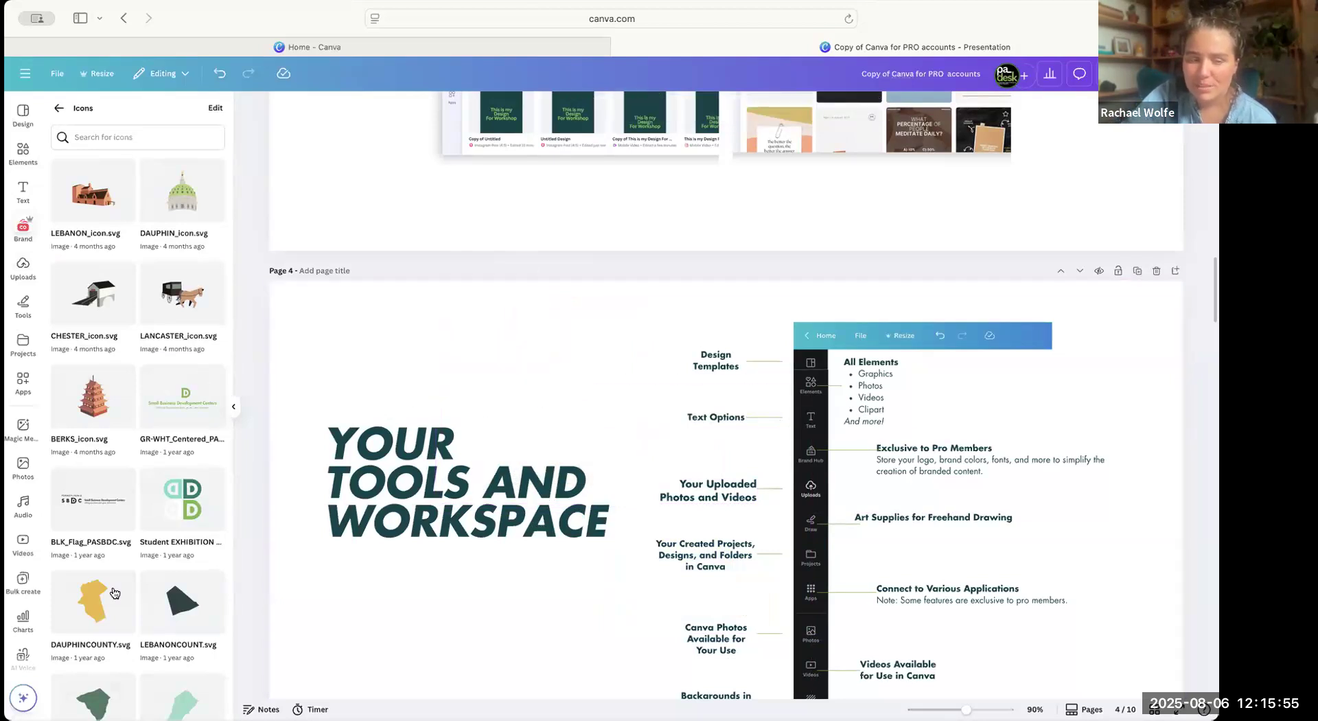
Look through the remaining brand icons, including the county shapes and pa_desk logos, and return to the Brand Kit overview.
scroll(103, 453, "down", 3)
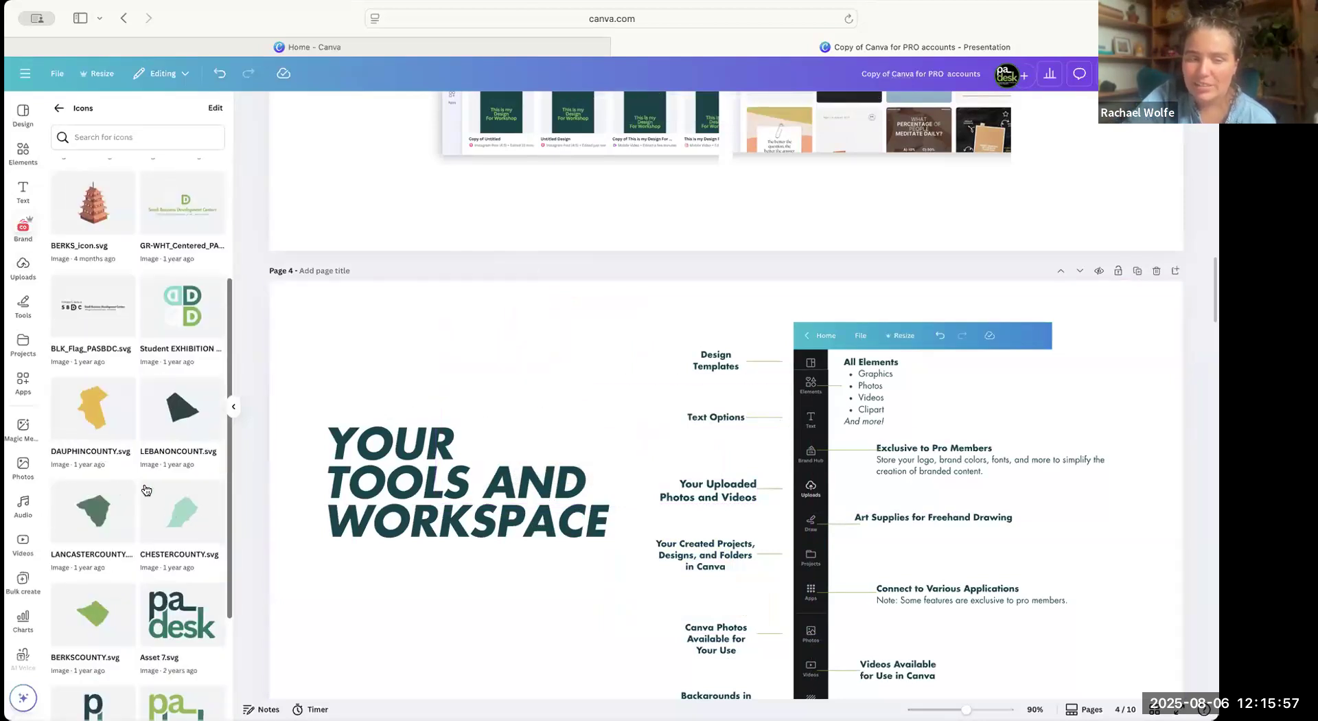
scroll(157, 470, "down", 2)
scroll(158, 460, "down", 1)
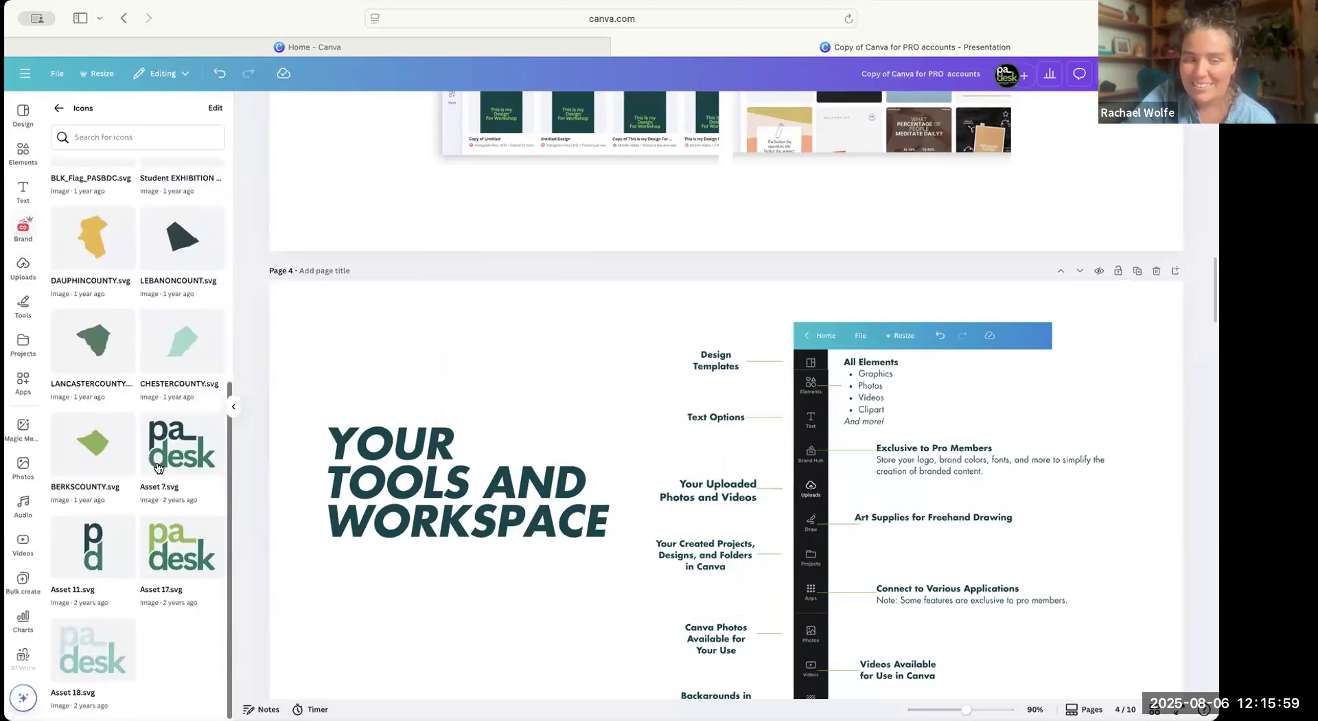
scroll(113, 381, "up", 2)
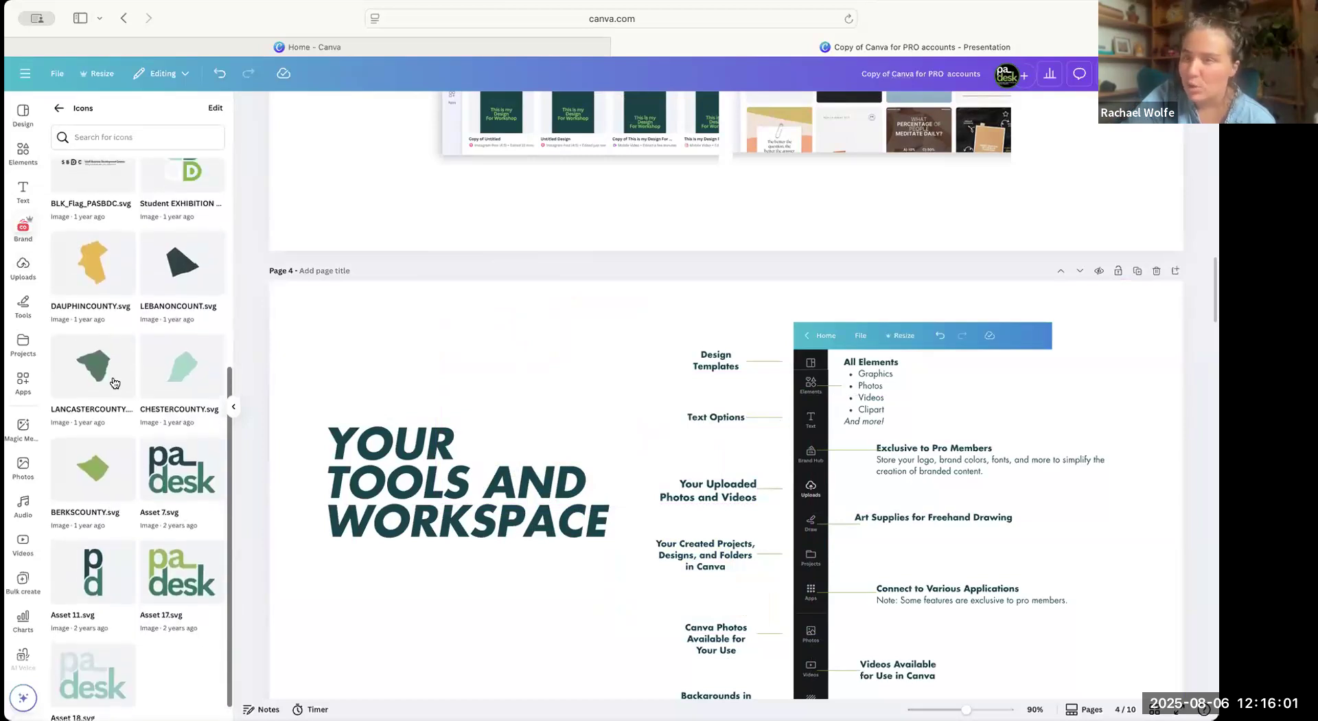
left_click(59, 109)
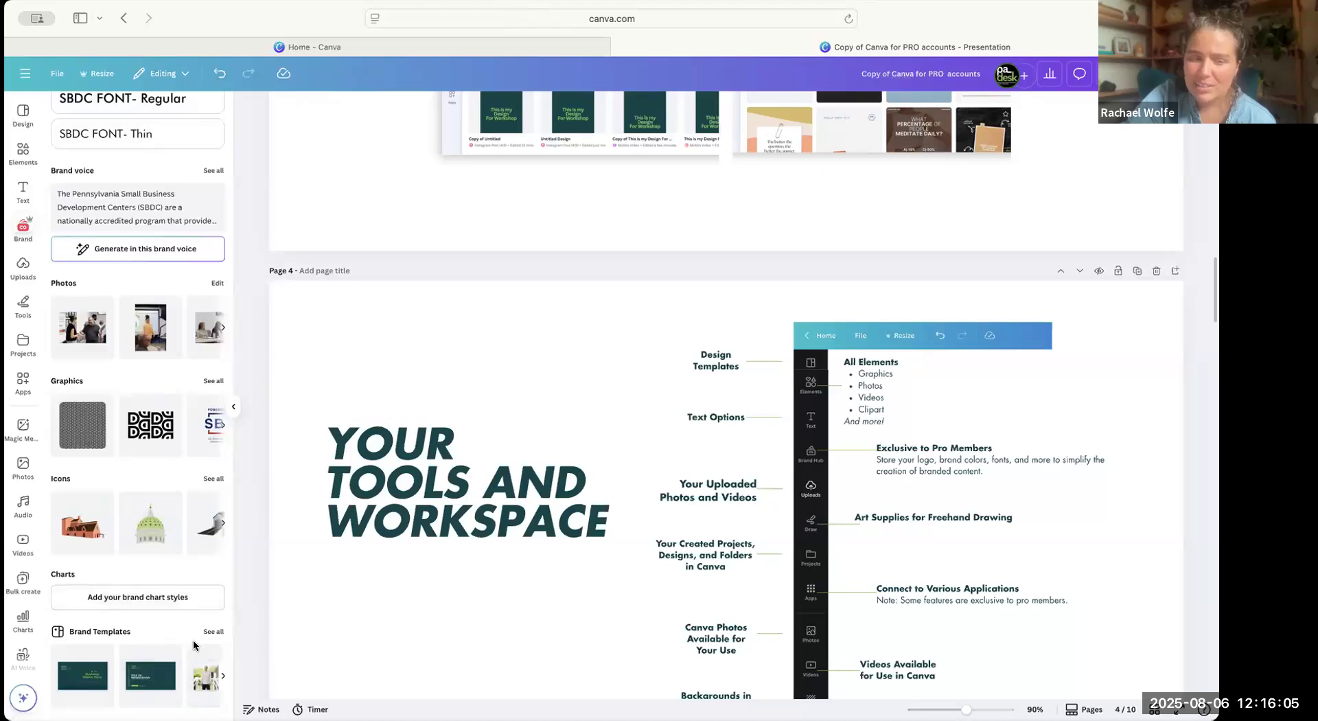
Look through all brand templates and return to the Brand Kit overview.
left_click(214, 631)
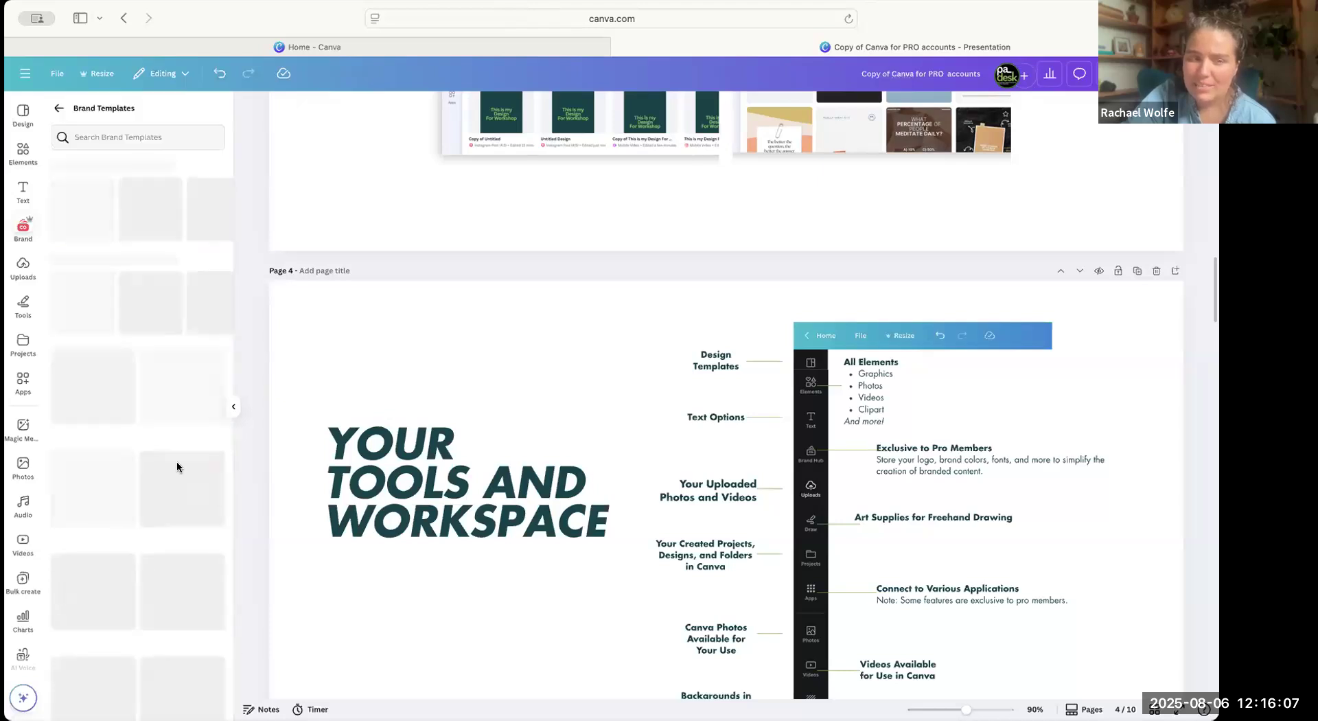
scroll(170, 439, "down", 4)
scroll(171, 439, "down", 7)
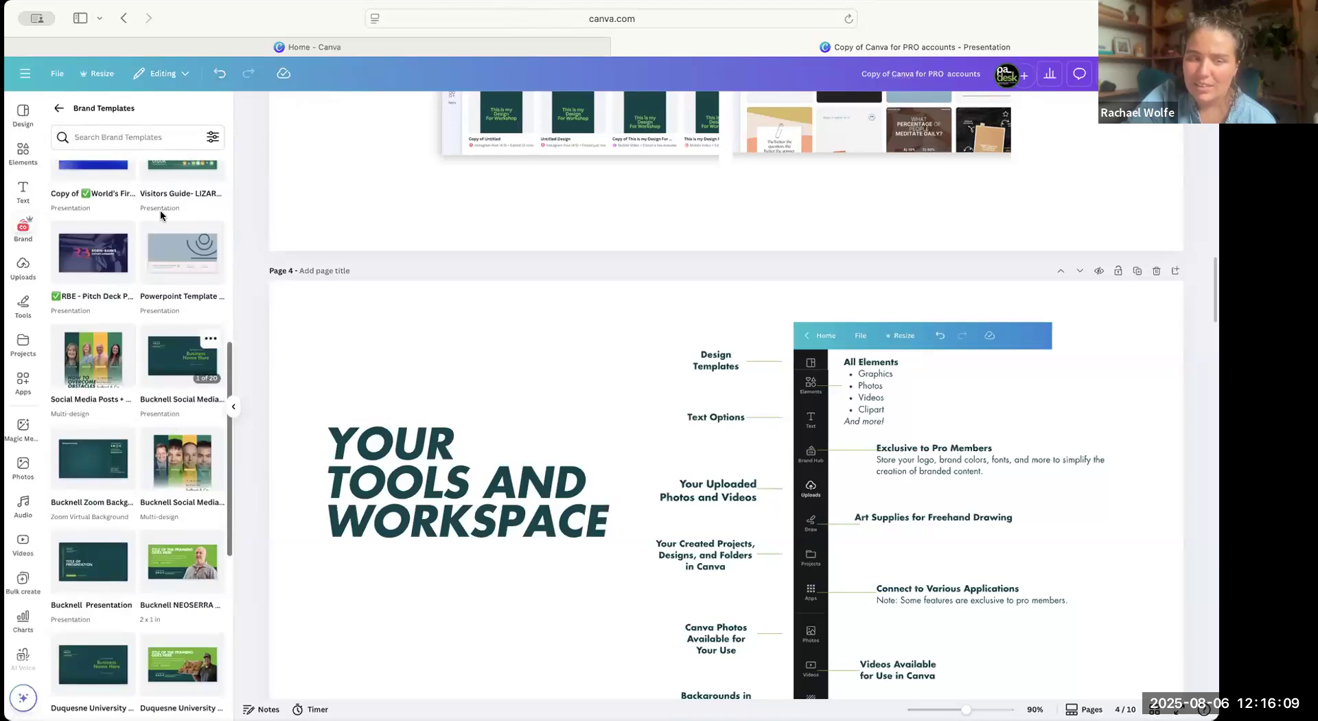
scroll(178, 644, "down", 8)
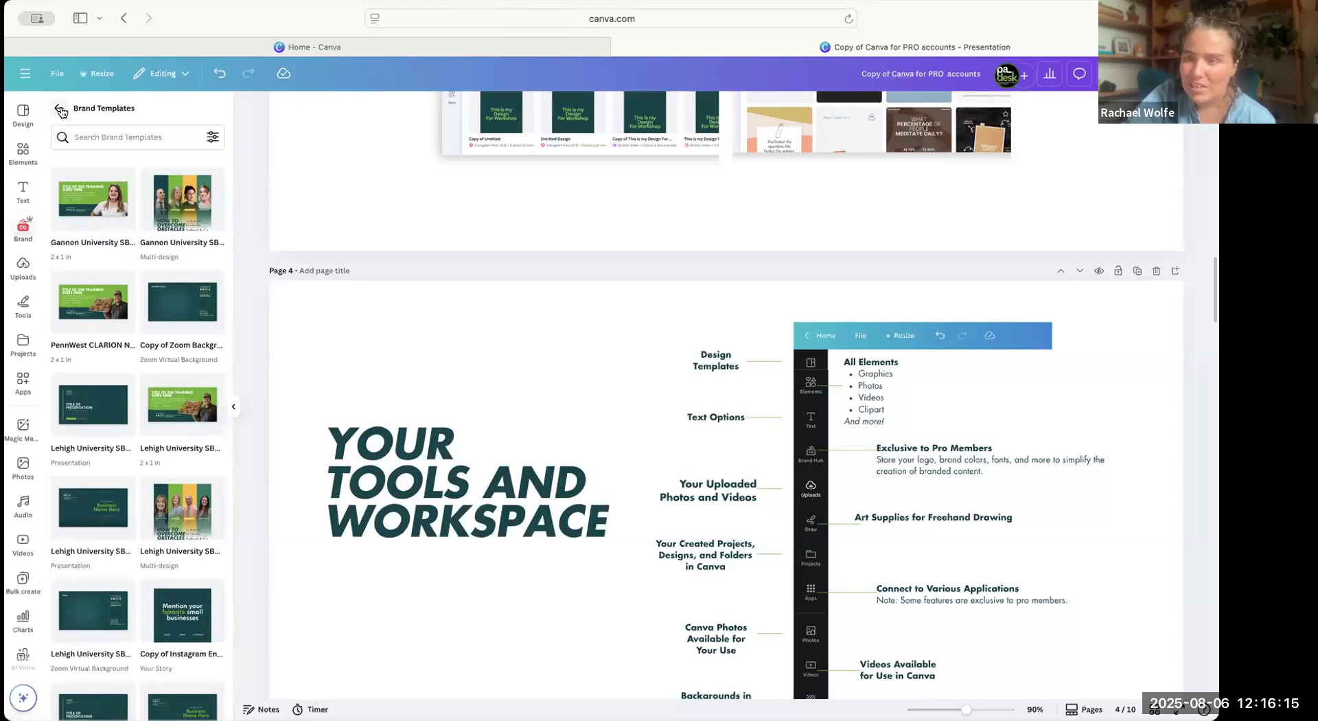
left_click(60, 110)
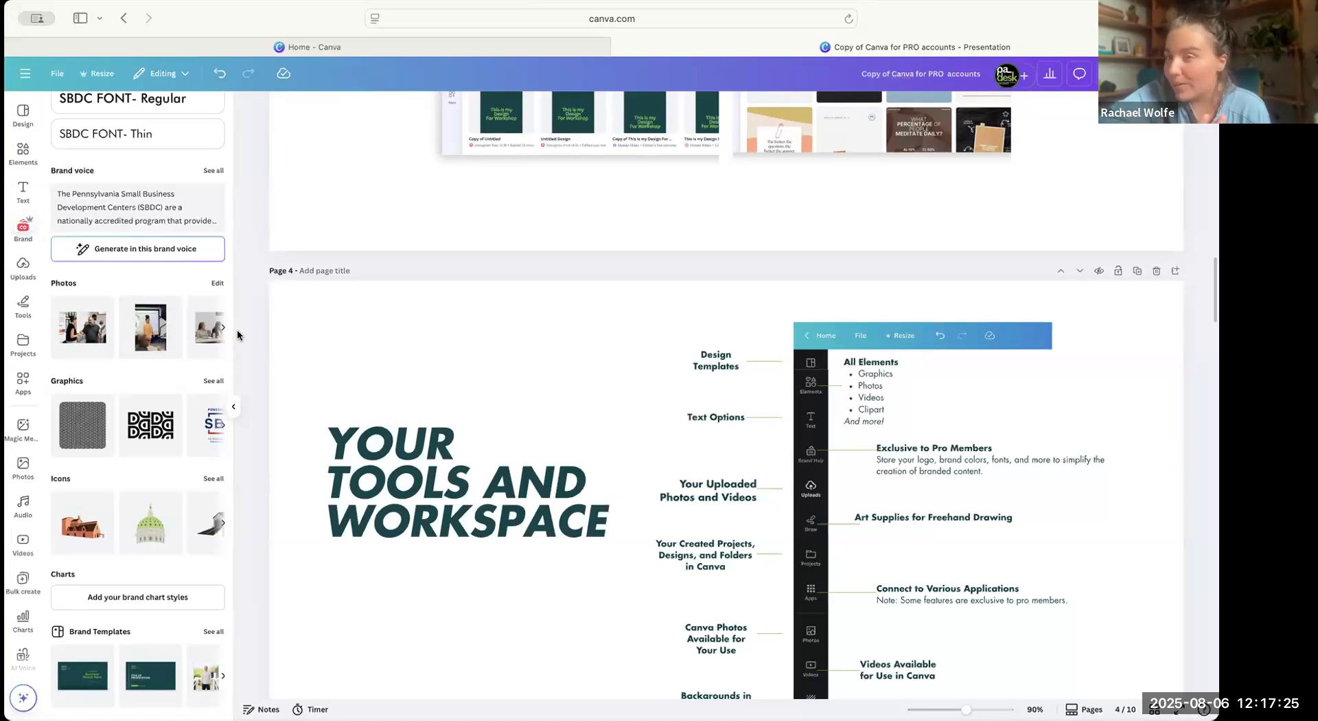
Go to the Magic Resize page of the presentation and search the resize options for "instagram".
left_click(436, 396)
scroll(436, 396, "down", 10)
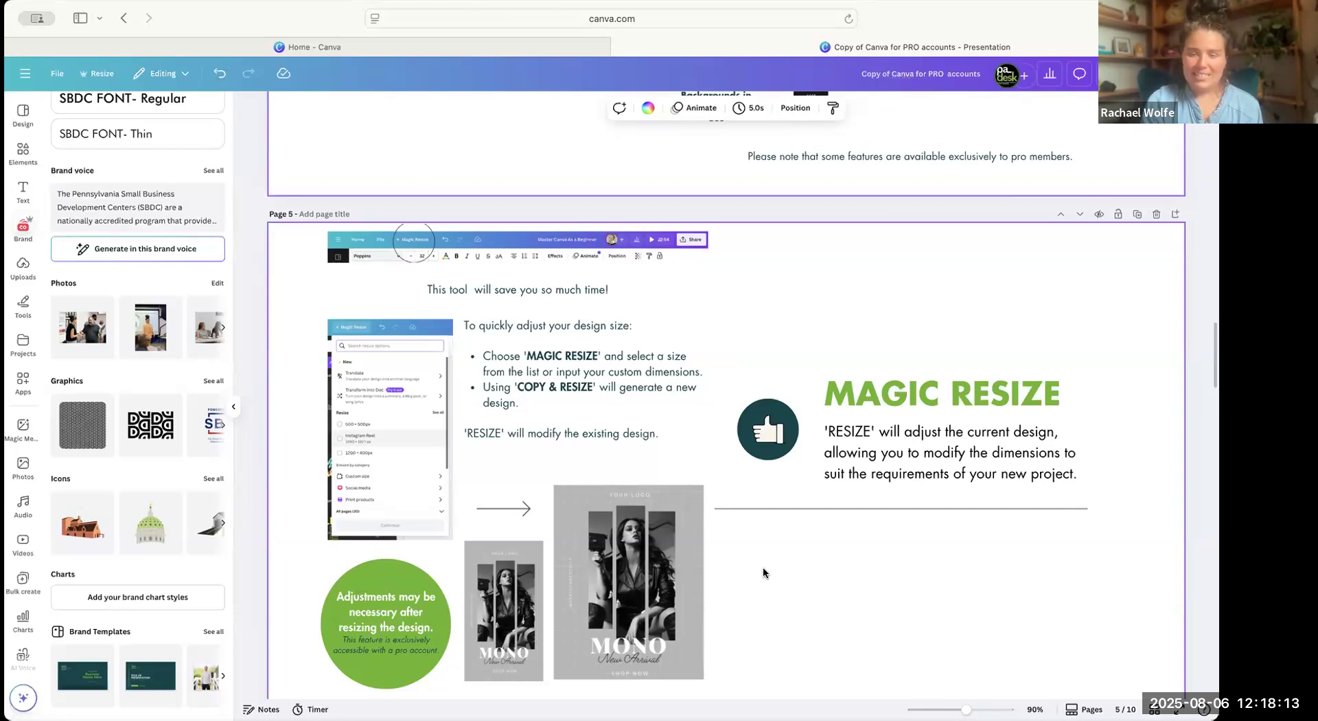
scroll(986, 584, "down", 2)
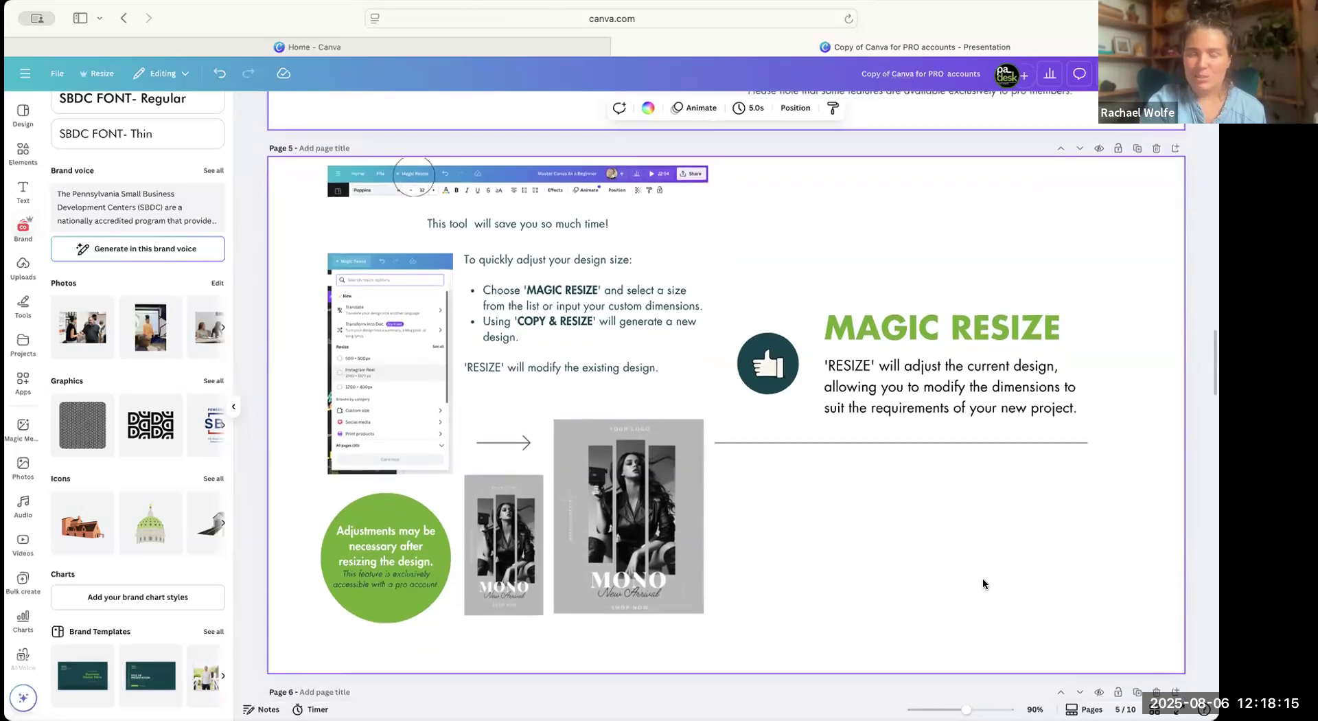
left_click(108, 74)
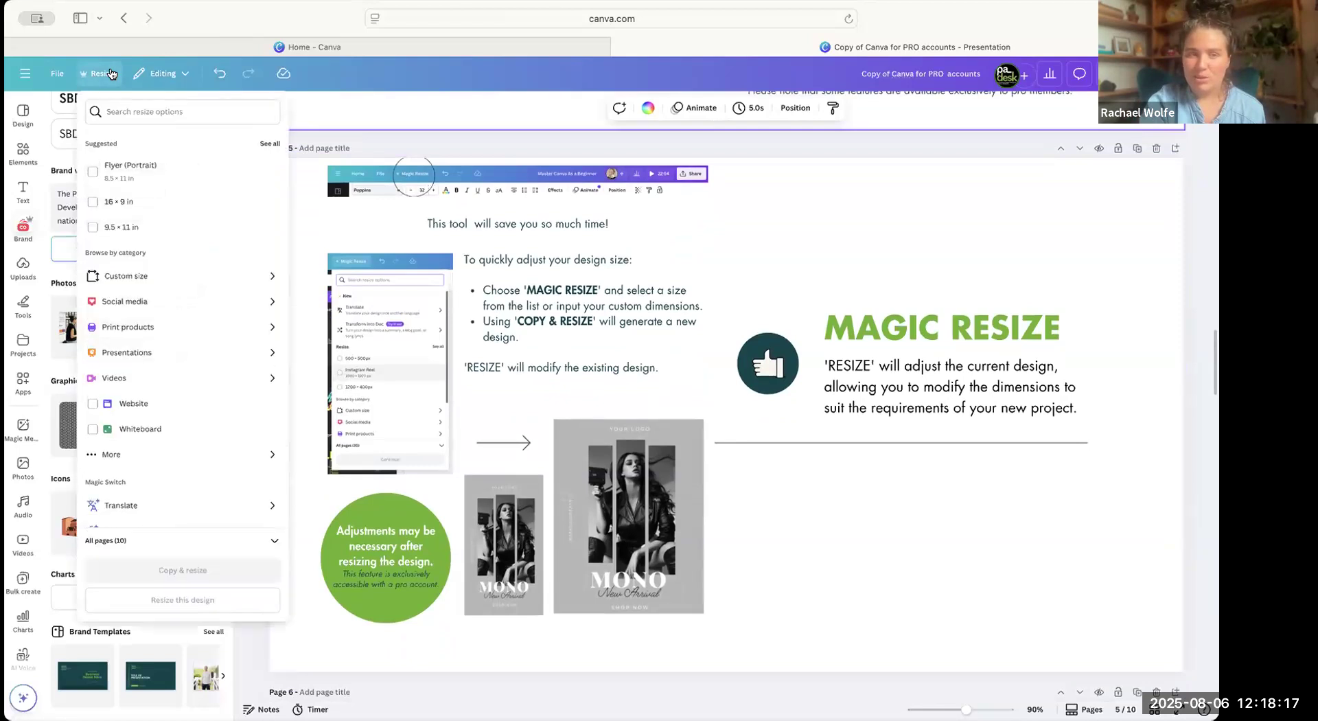
type("s")
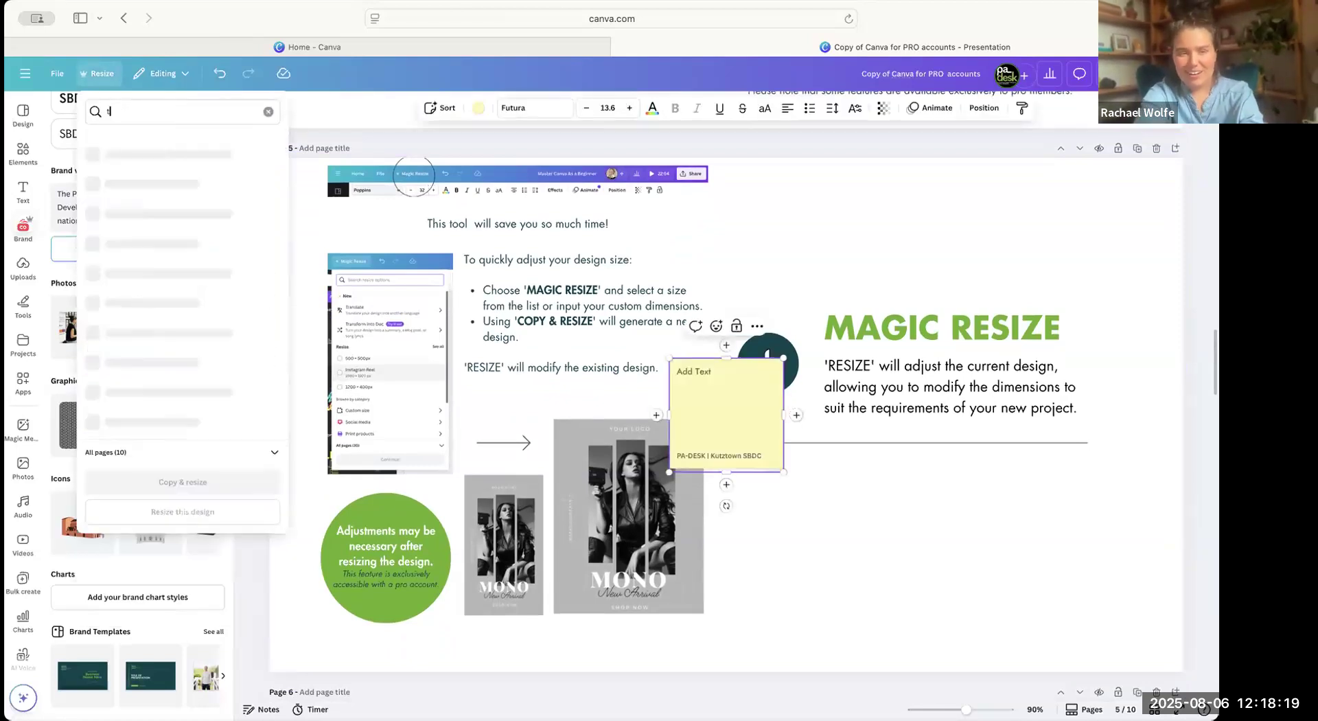
key("BackSpace")
type("instagram")
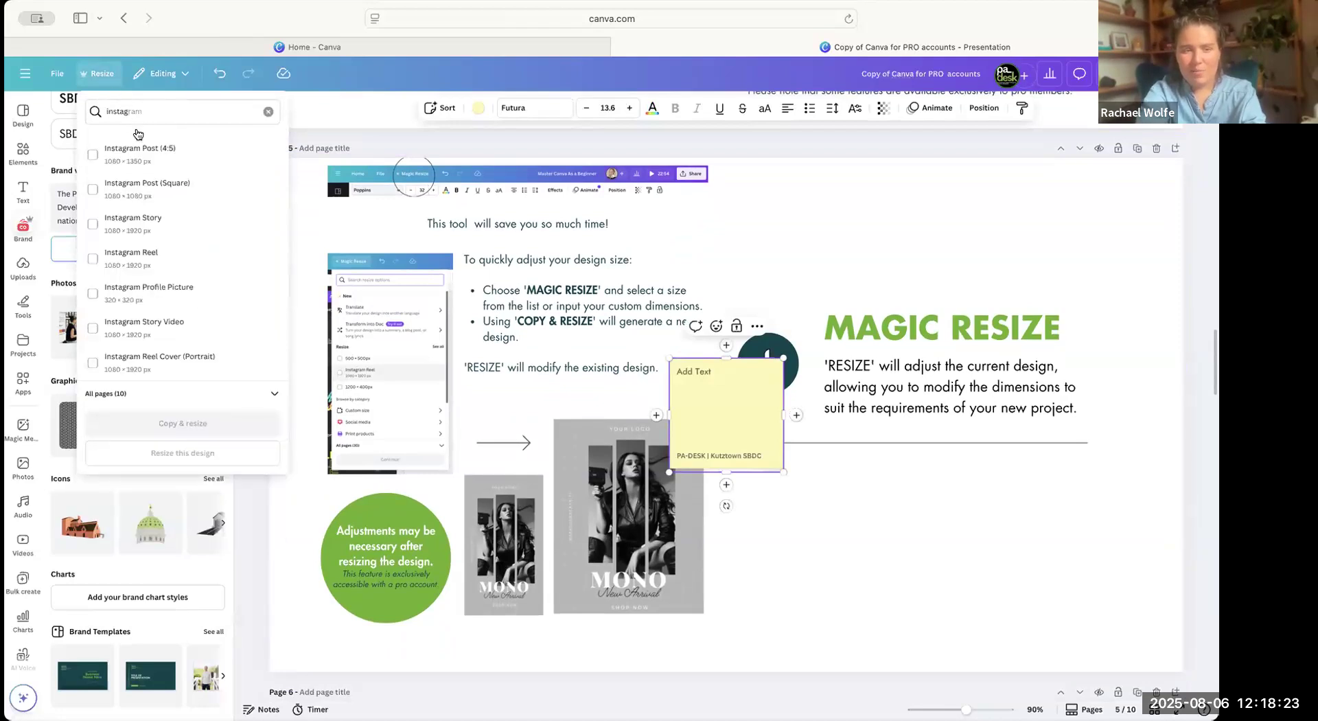
left_click(267, 112)
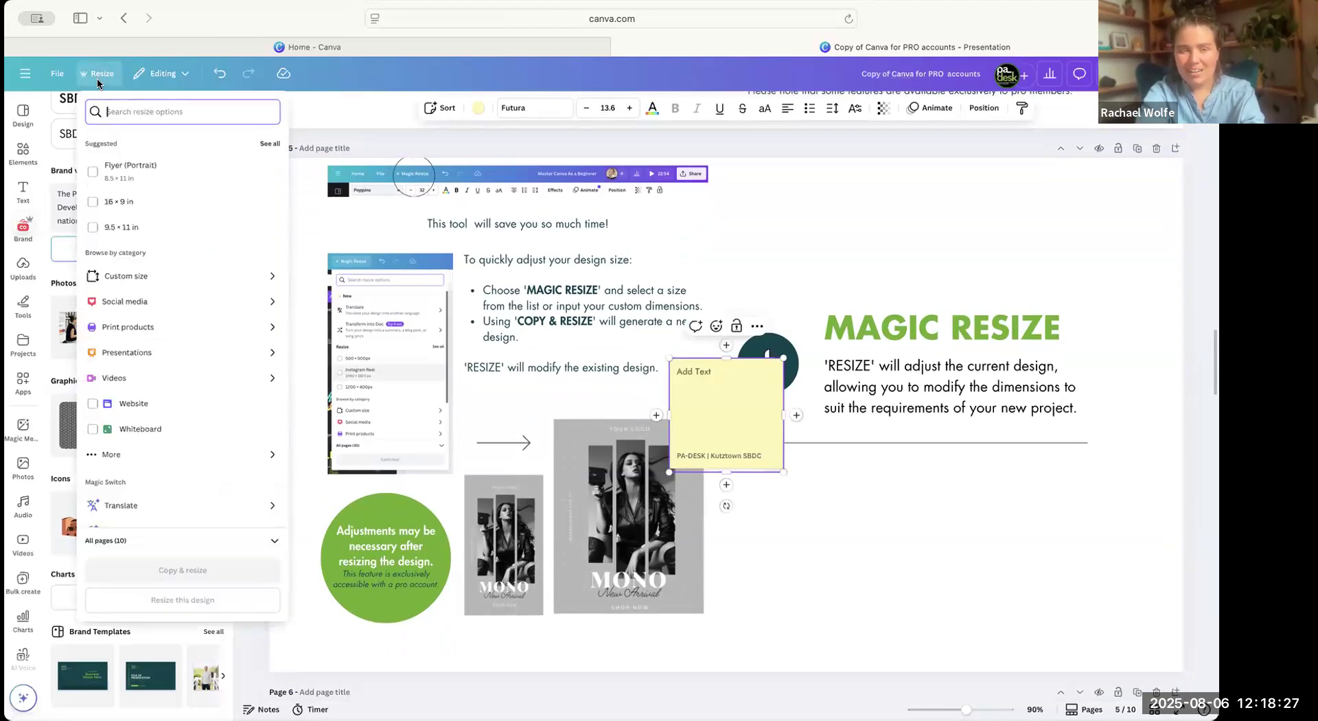
type("instagram")
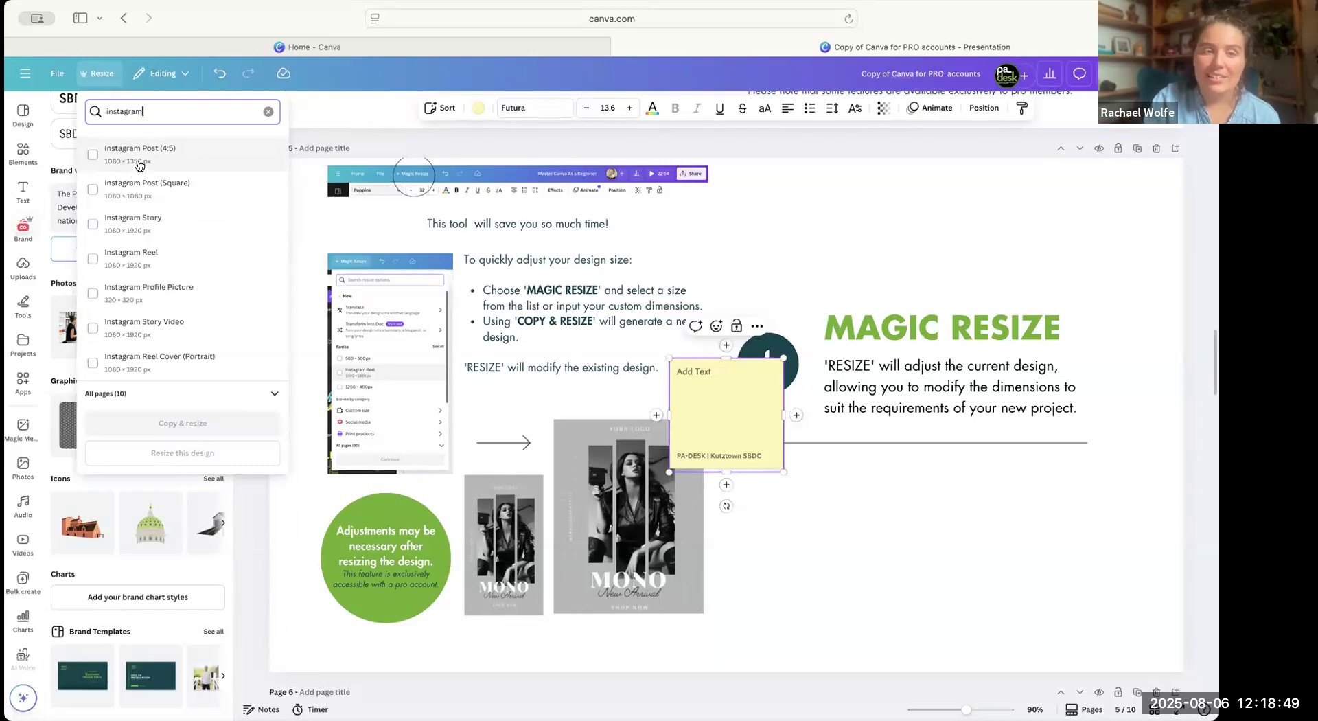
Copy and resize all pages of the presentation to Instagram Post (4:5) and open the resized copy.
left_click(139, 166)
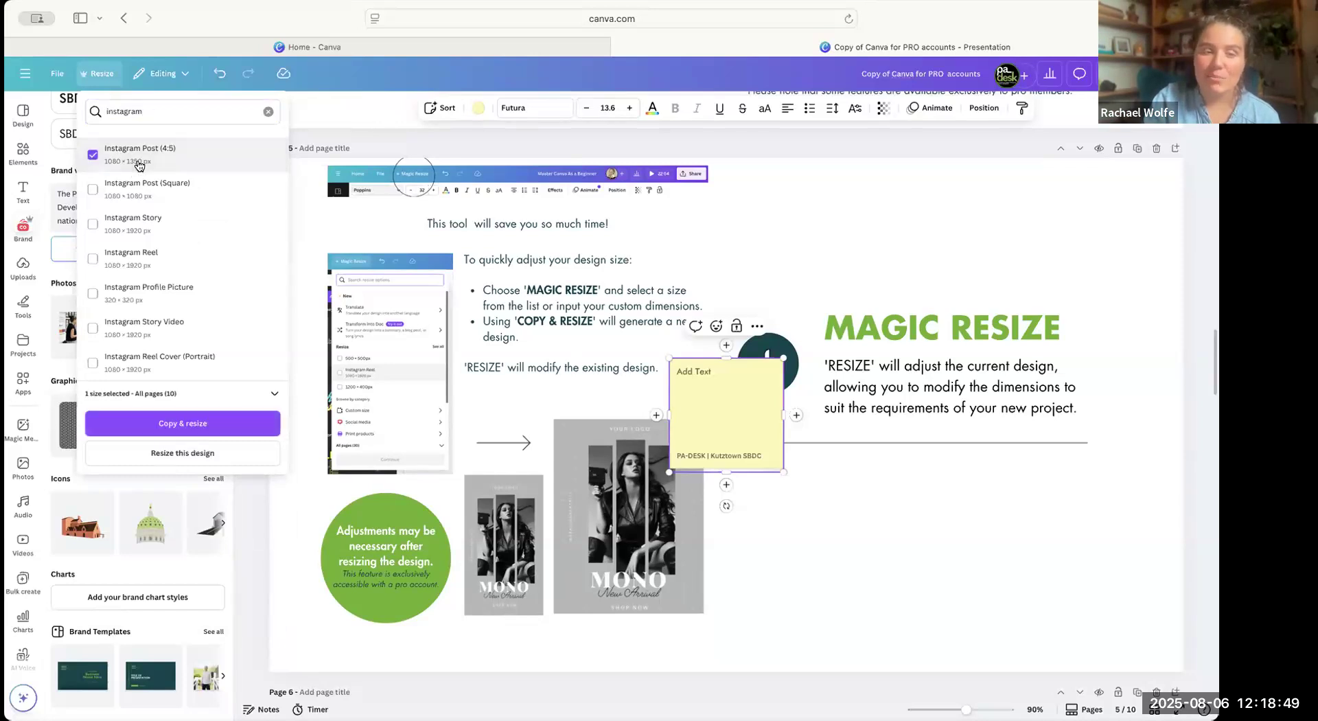
left_click(207, 428)
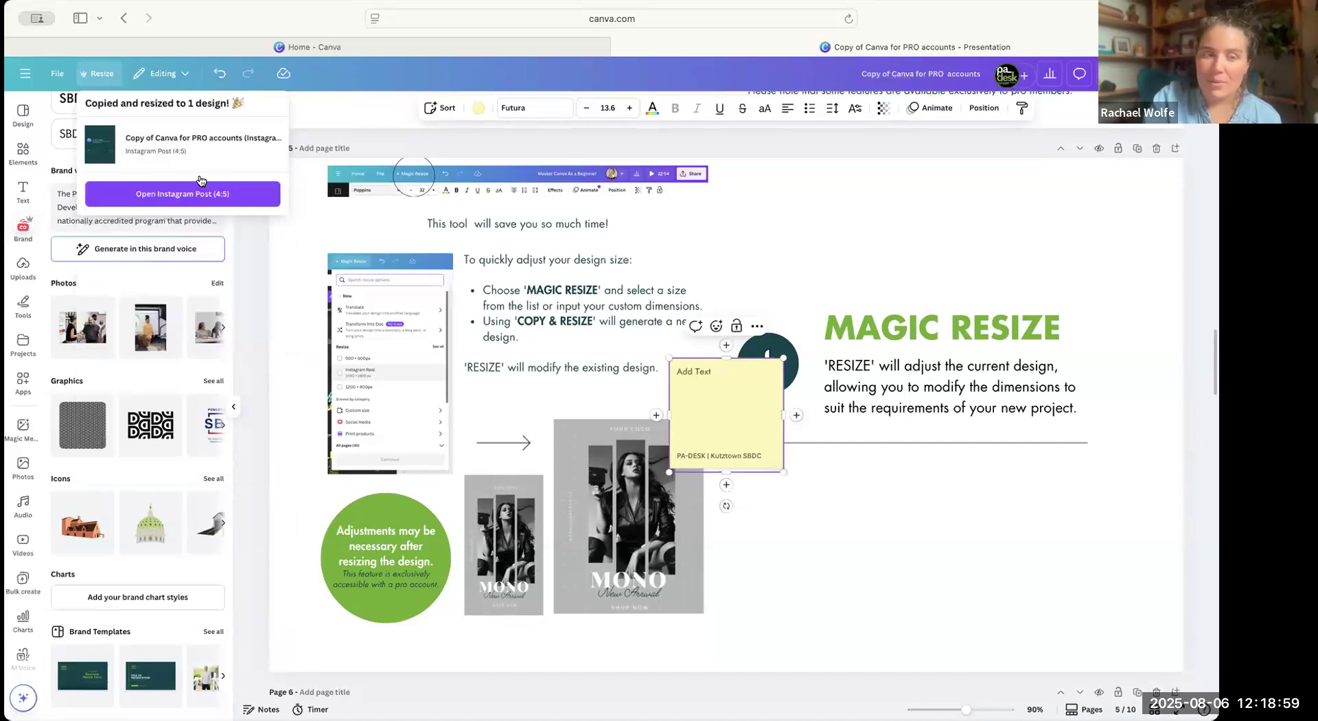
left_click(191, 187)
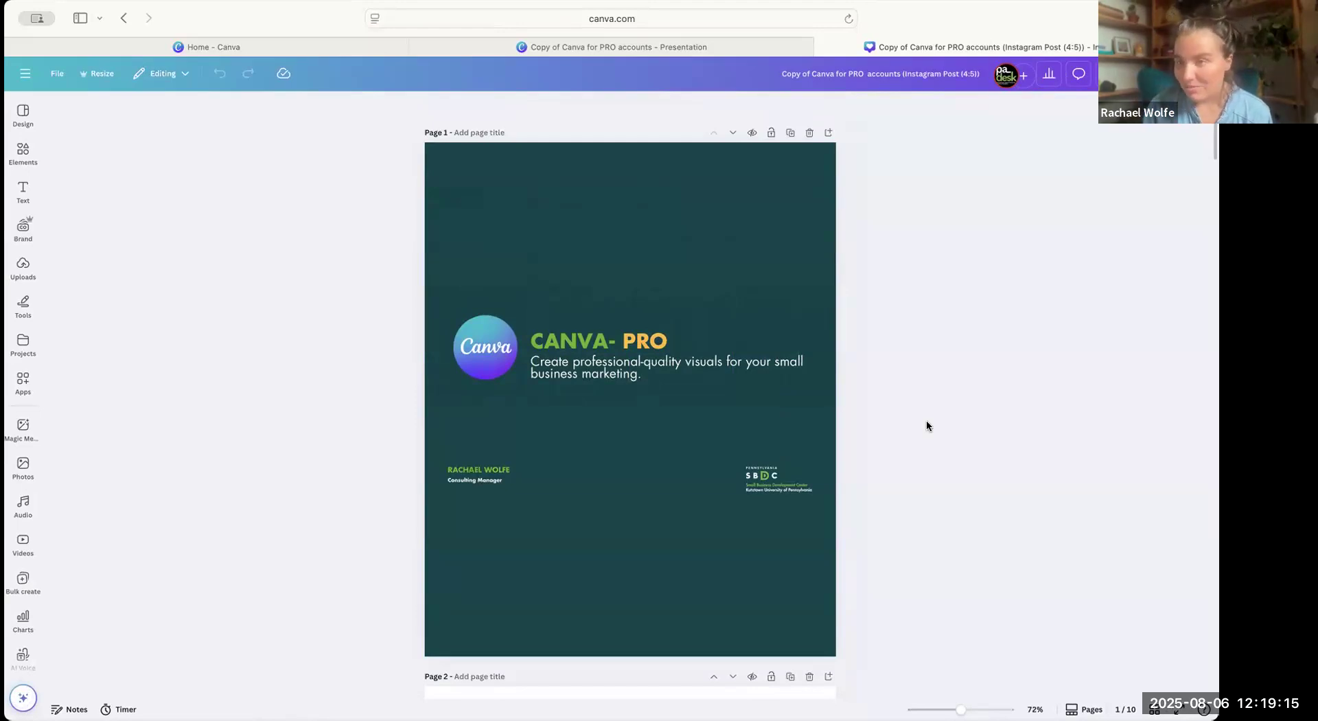
Look through the pages of the Instagram Post (4:5) copy to examine how the layouts fit the new size.
scroll(926, 424, "down", 15)
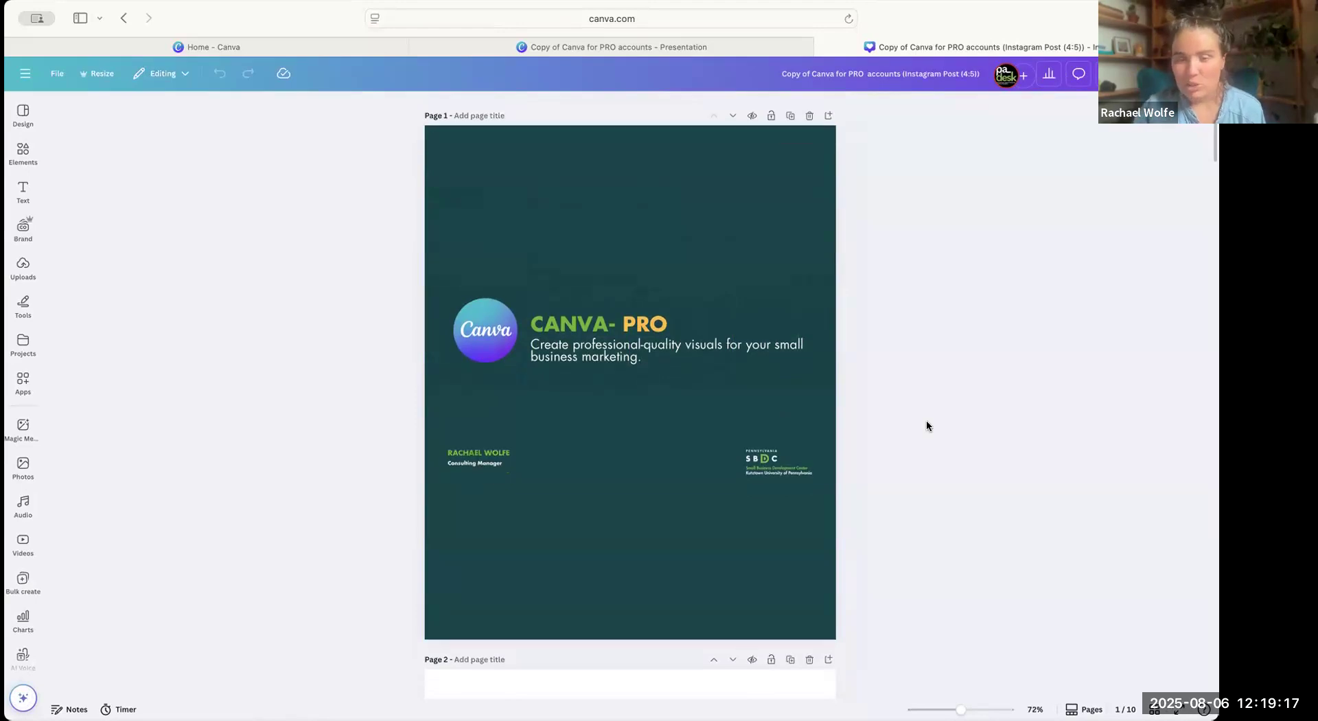
scroll(926, 422, "down", 20)
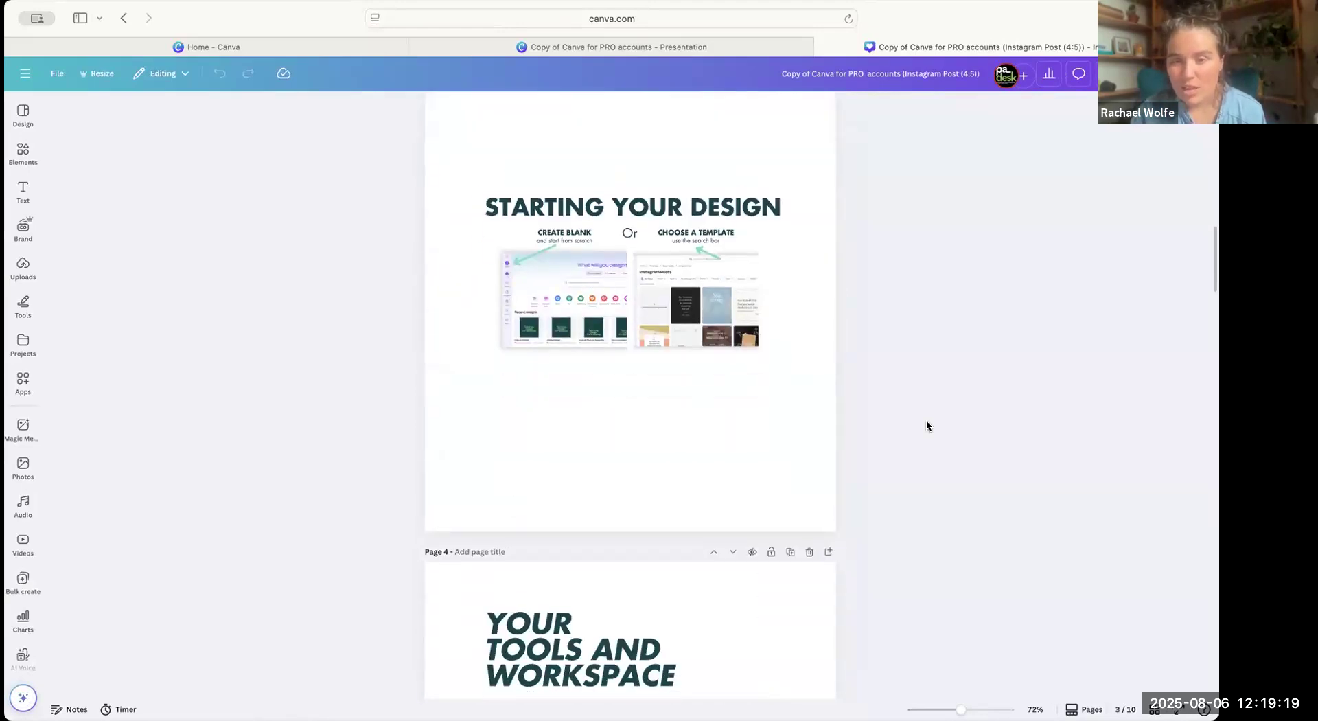
scroll(925, 426, "down", 10)
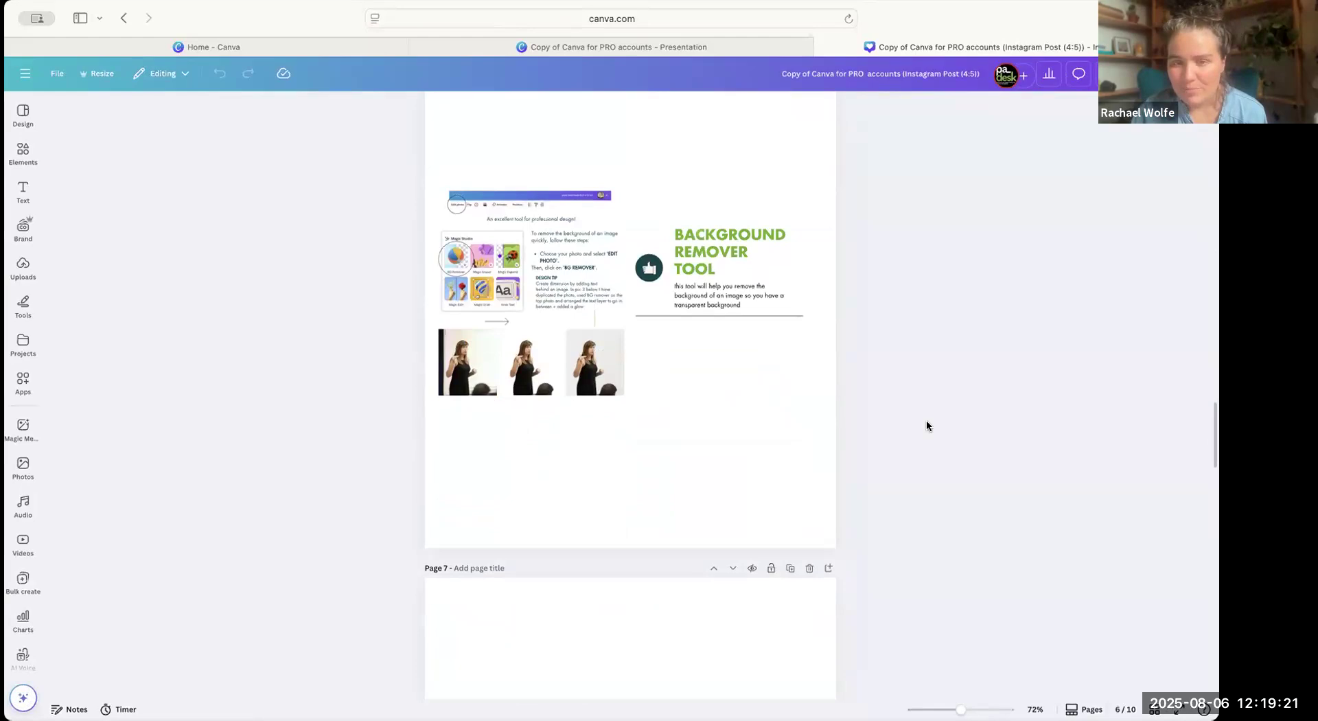
scroll(940, 468, "down", 5)
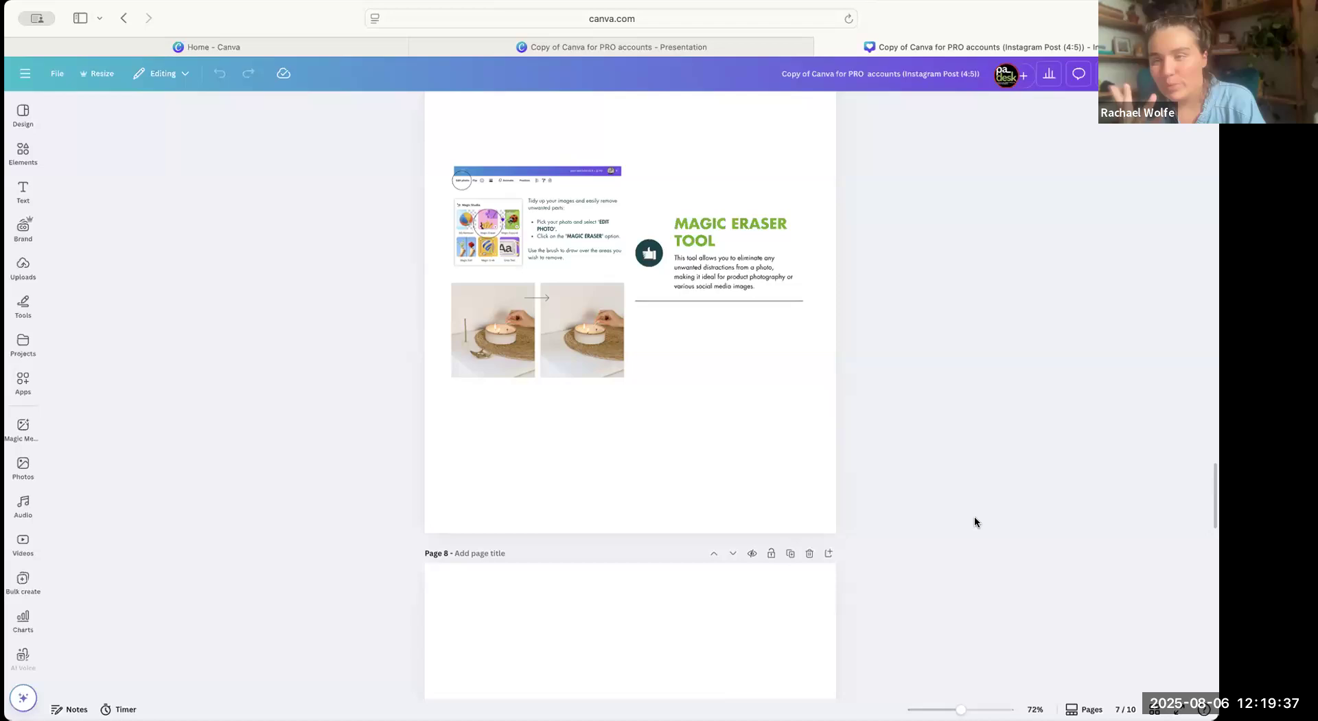
scroll(974, 521, "down", 5)
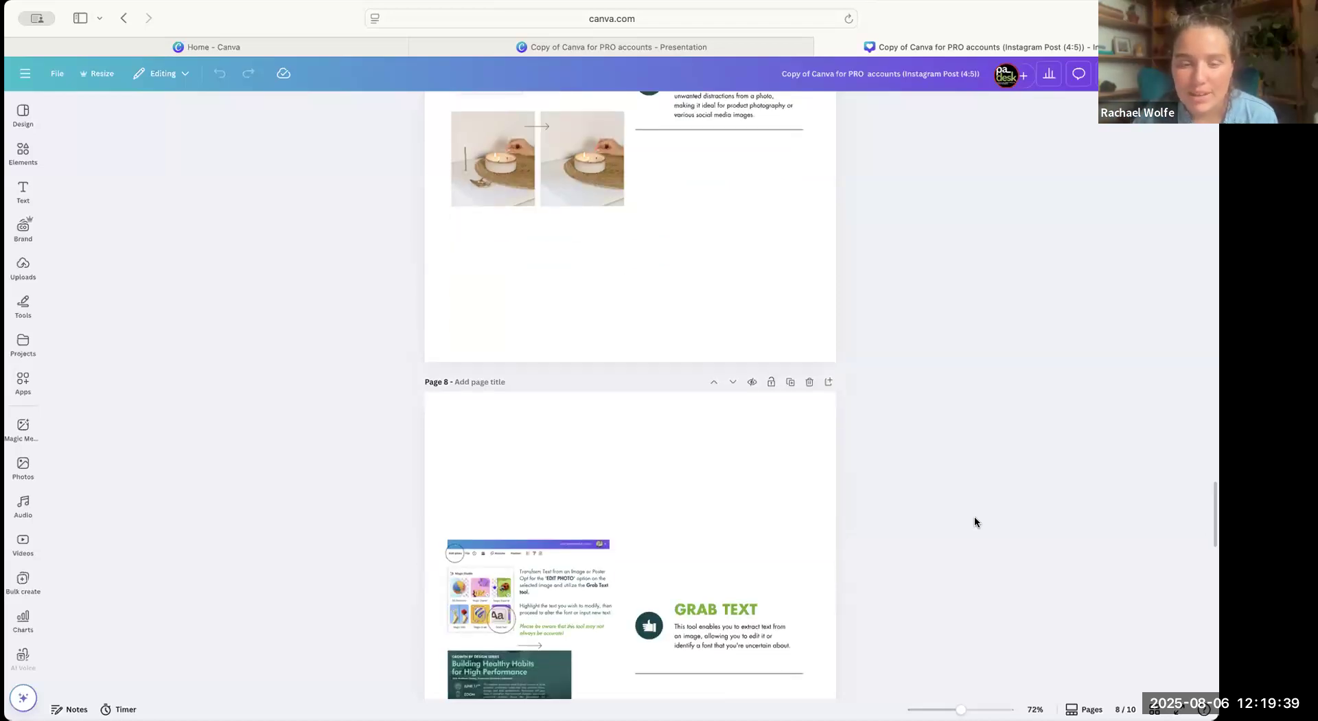
Delete the yellow sticky note from the Magic Resize page of the Instagram Post (4:5) copy.
scroll(974, 522, "up", 6)
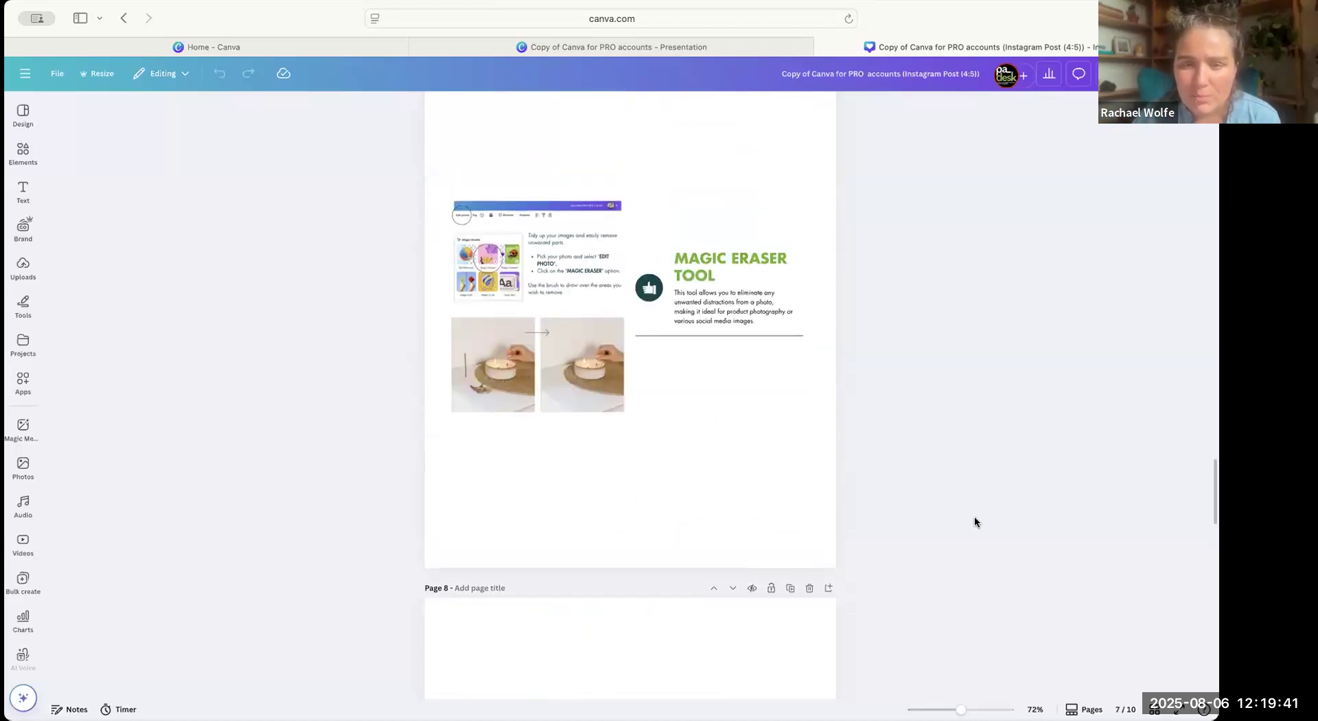
scroll(974, 522, "up", 15)
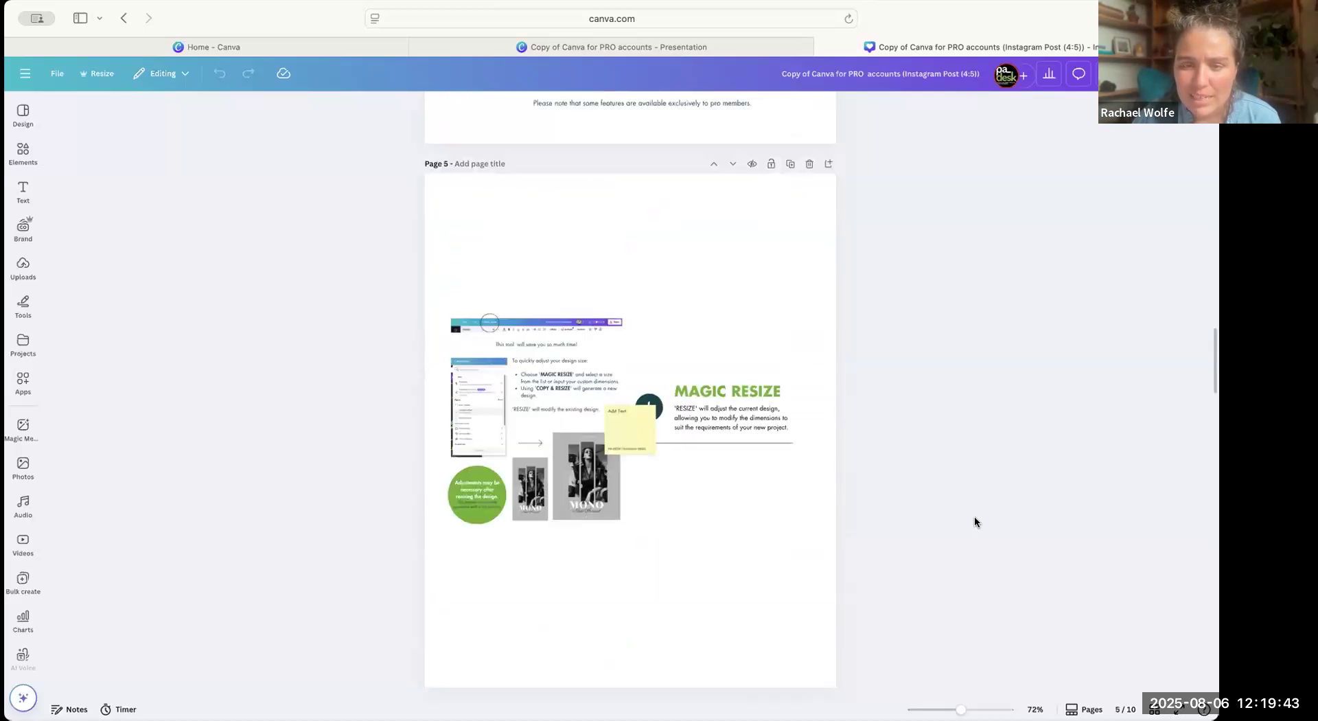
left_click(624, 411)
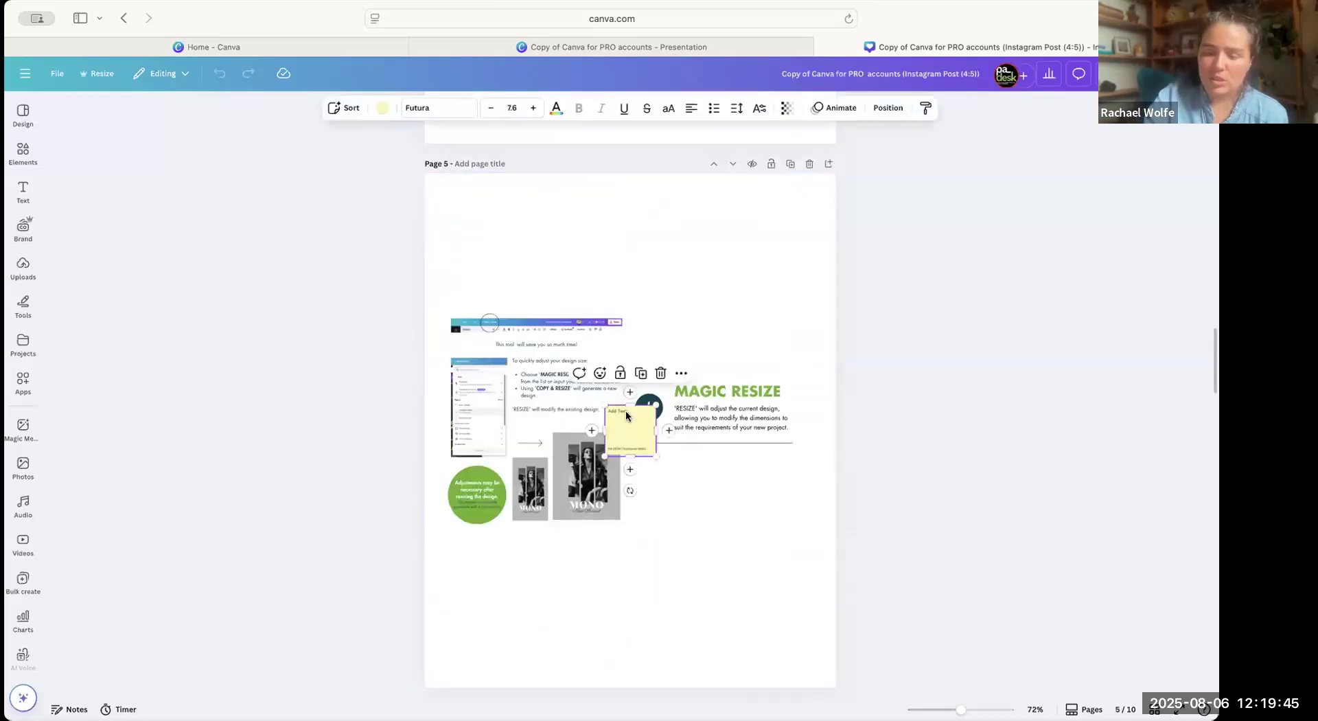
key("Delete")
Look through the Print products category of the resize options and close the options without resizing.
left_click(115, 82)
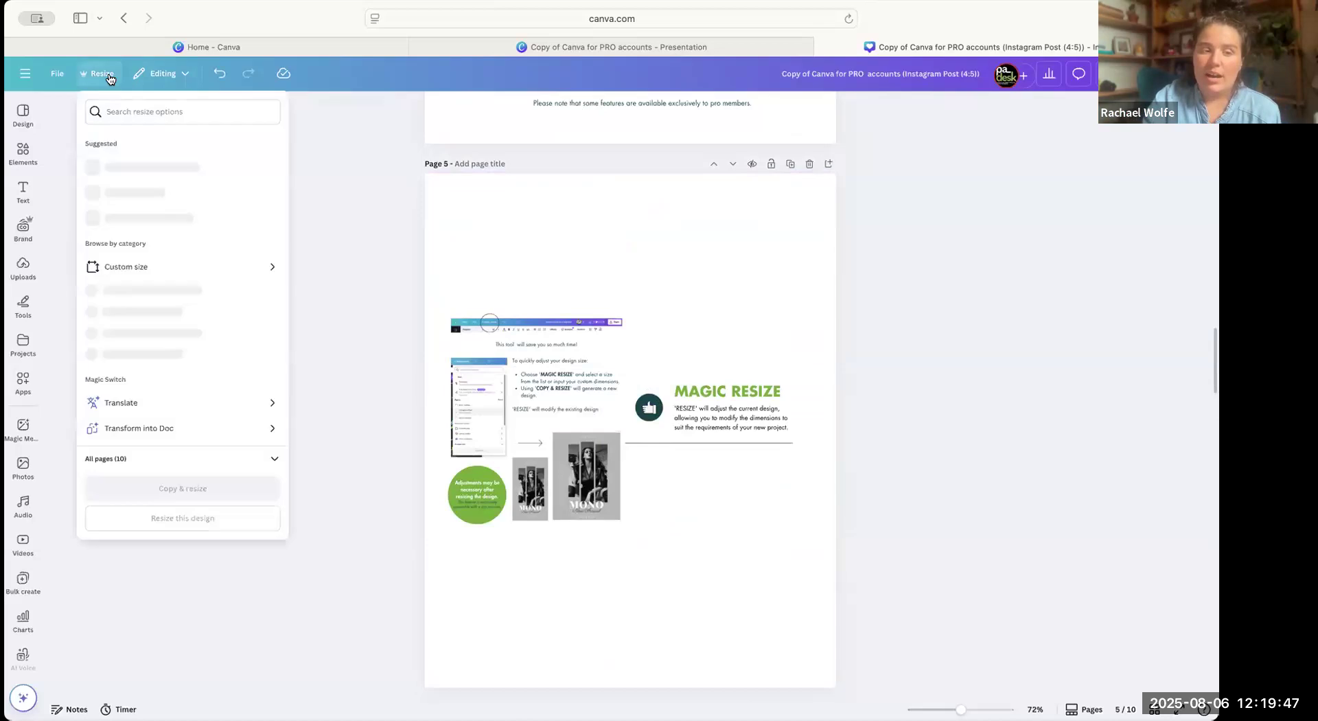
scroll(162, 254, "down", 1)
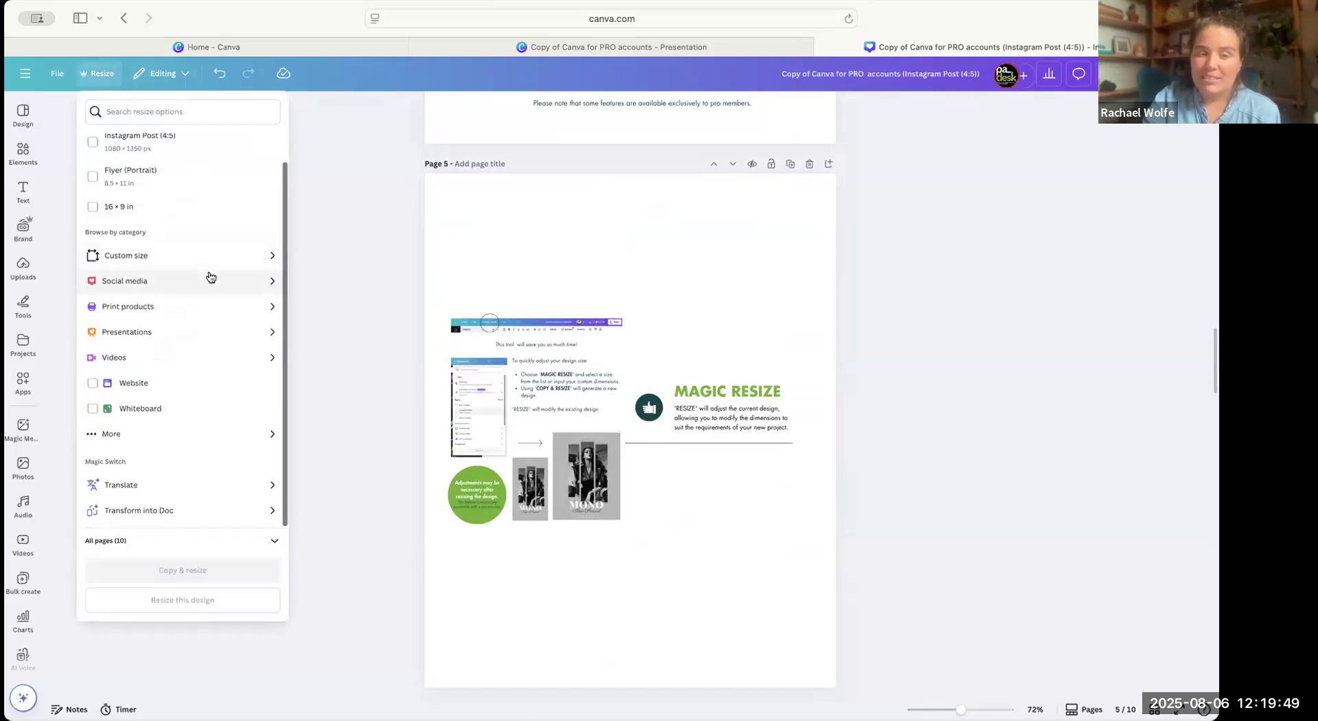
left_click(259, 306)
scroll(252, 423, "down", 5)
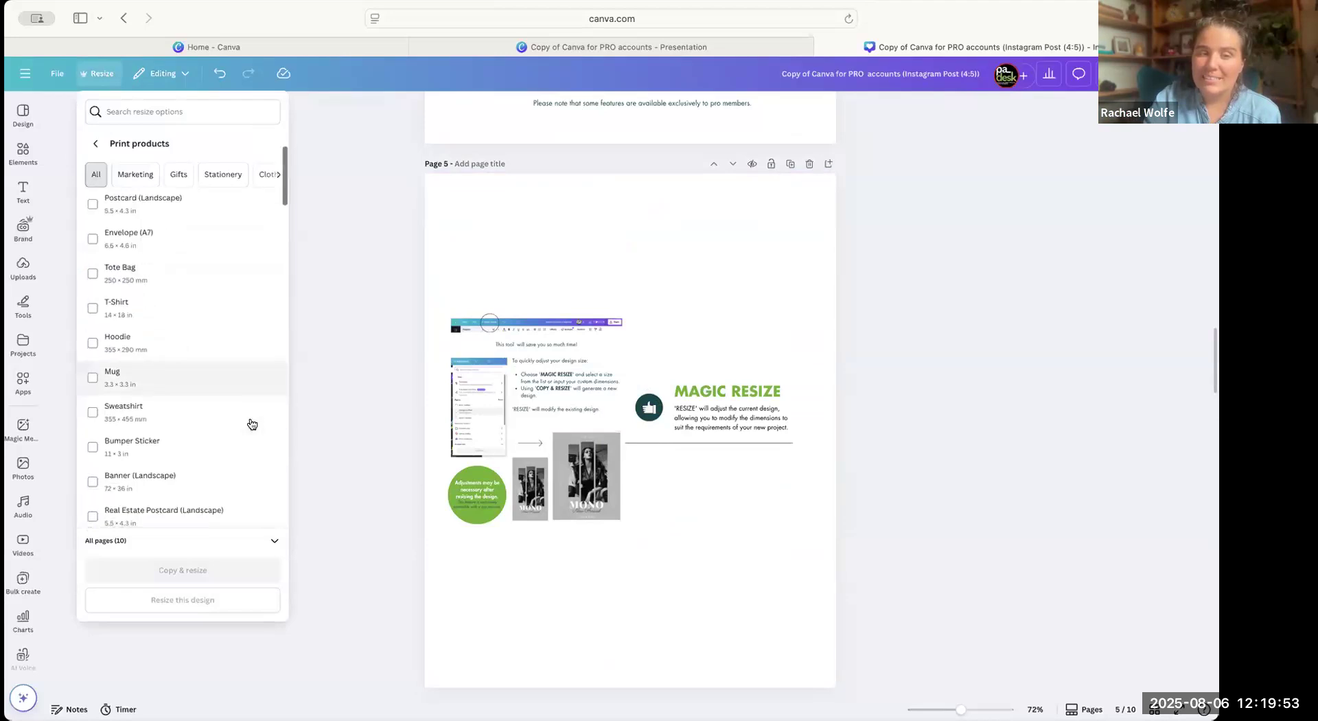
scroll(252, 423, "down", 2)
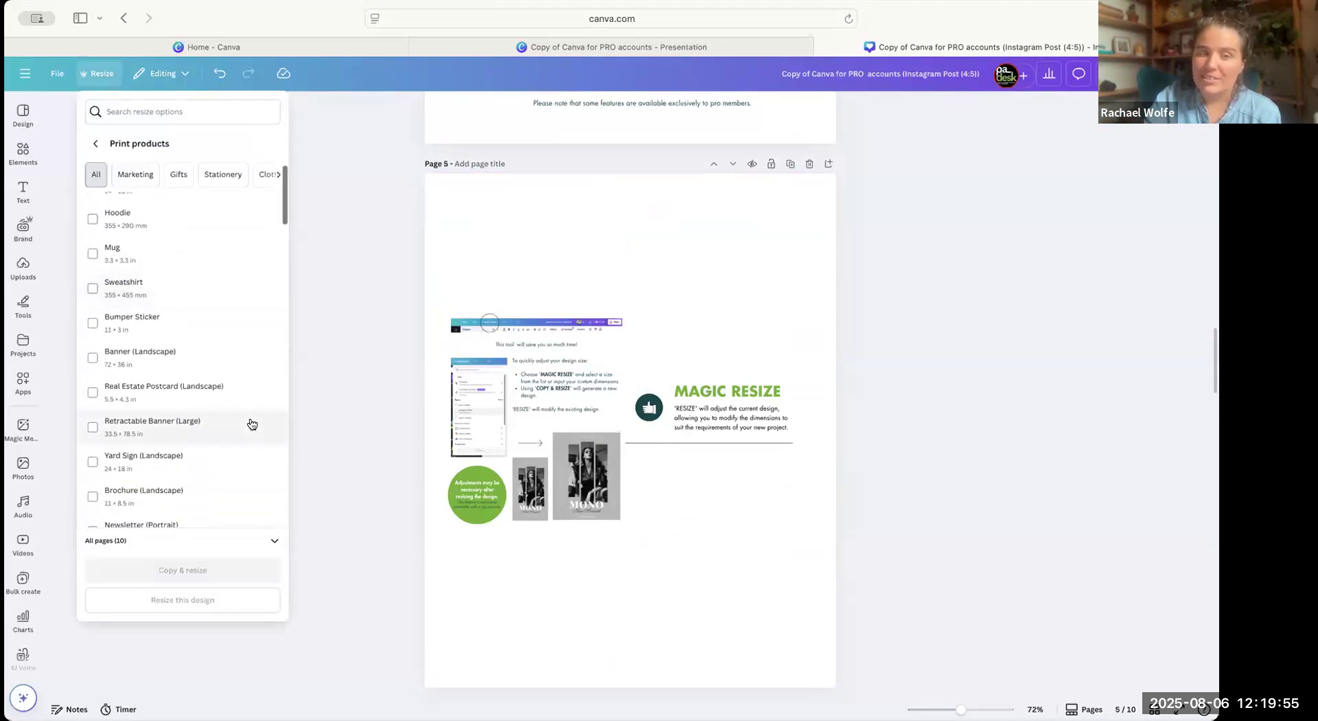
left_click(95, 146)
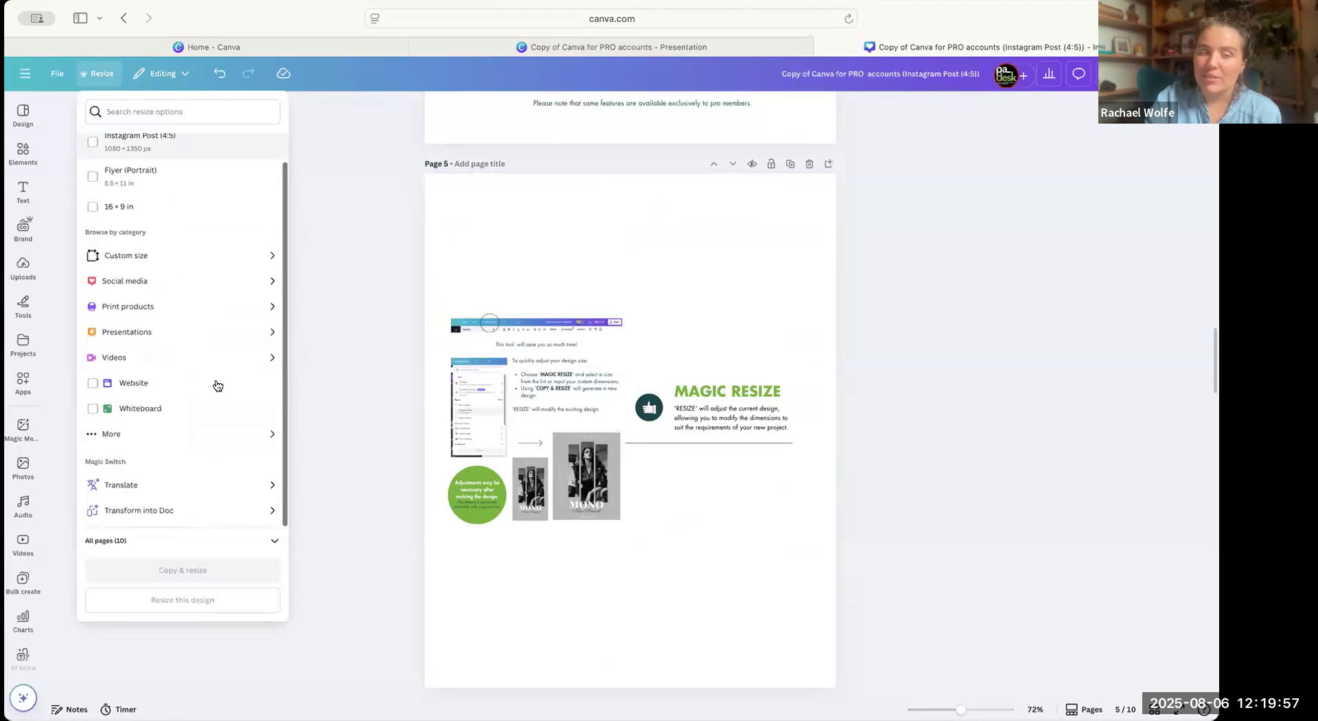
left_click(381, 324)
scroll(703, 523, "down", 1)
scroll(706, 525, "up", 4)
scroll(706, 529, "down", 10)
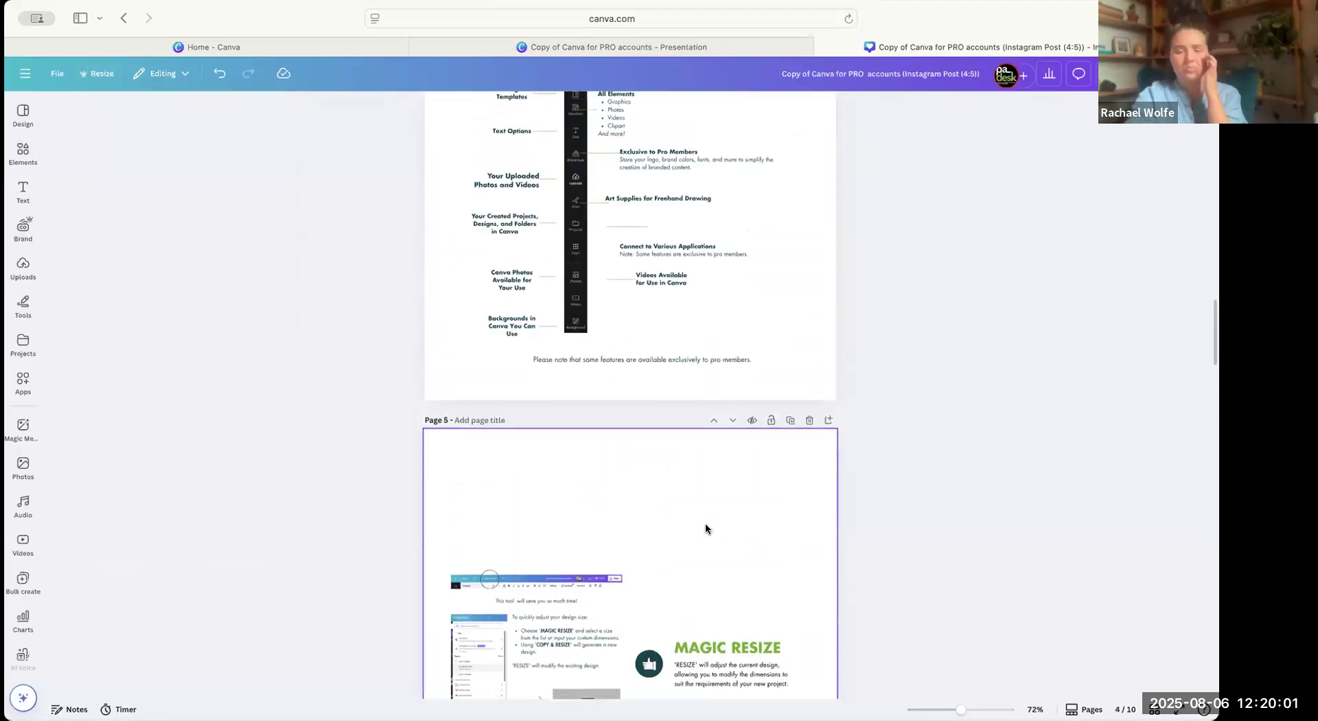
scroll(705, 521, "up", 8)
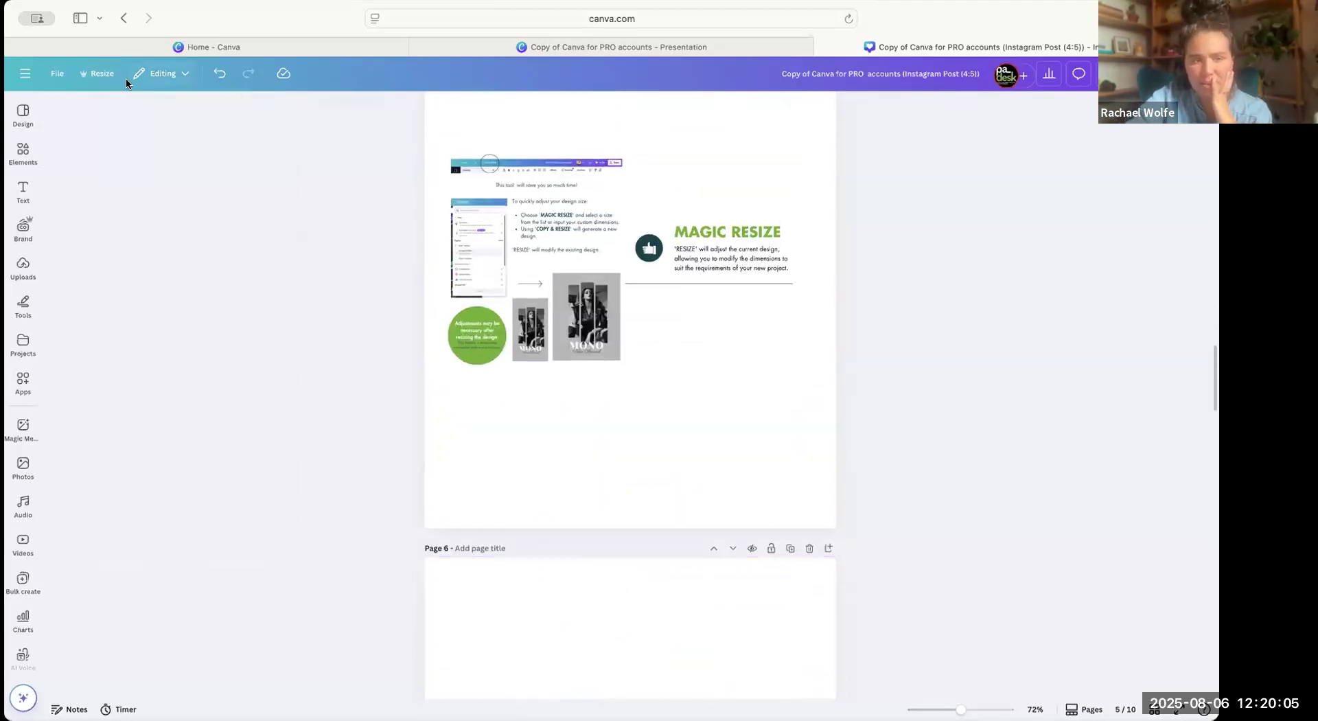
Open Magic Switch's Translate settings, view the start of the target language list, and close them.
left_click(108, 78)
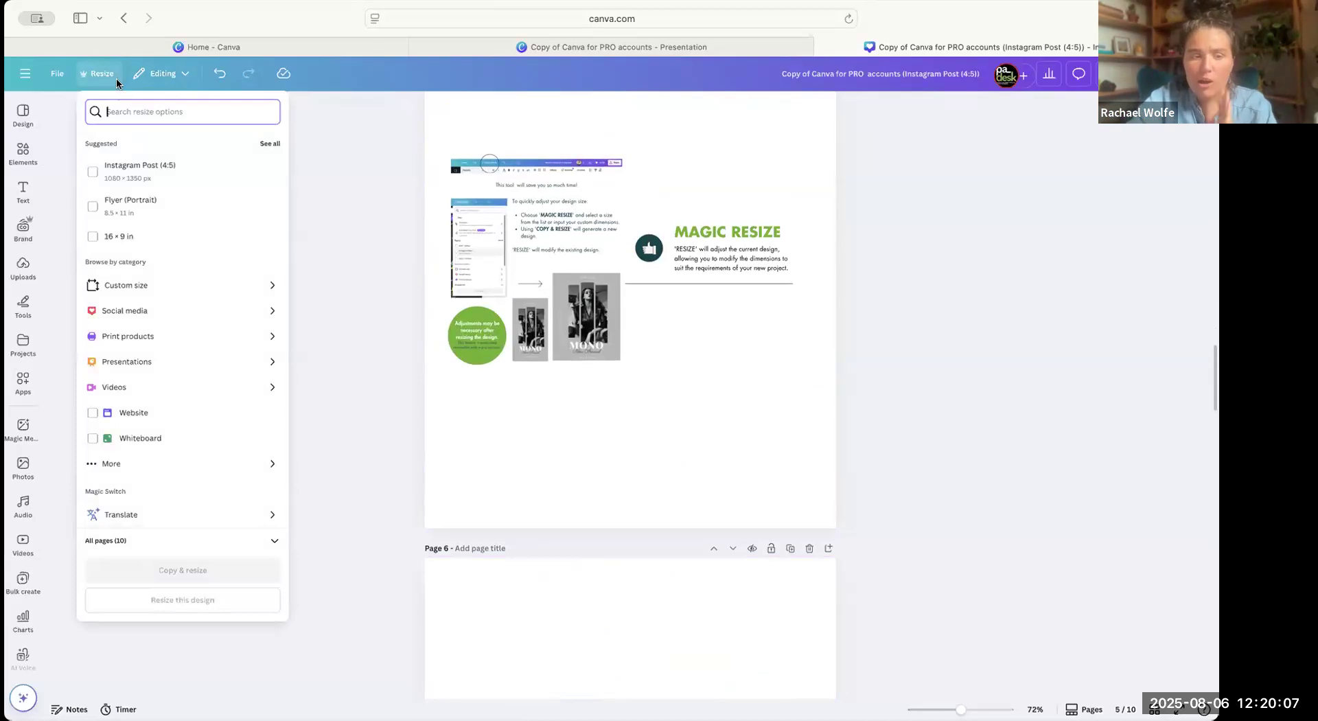
scroll(166, 237, "down", 1)
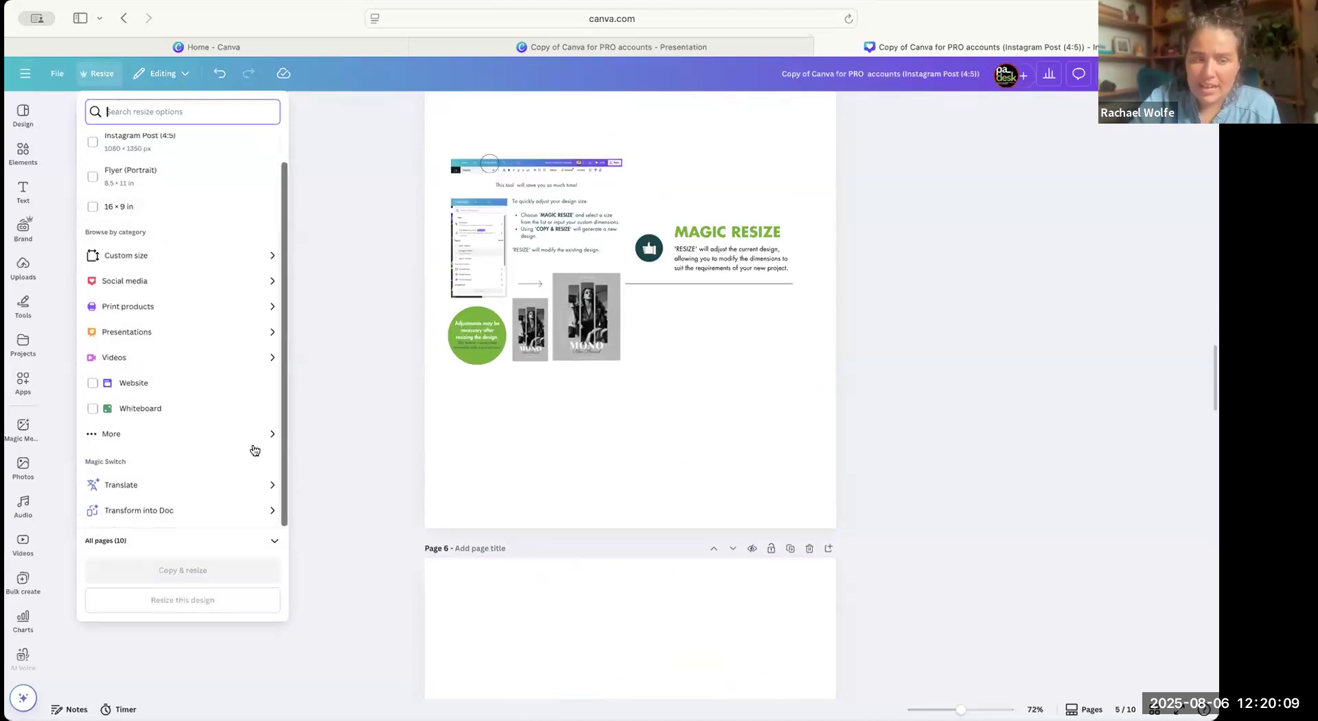
left_click(205, 485)
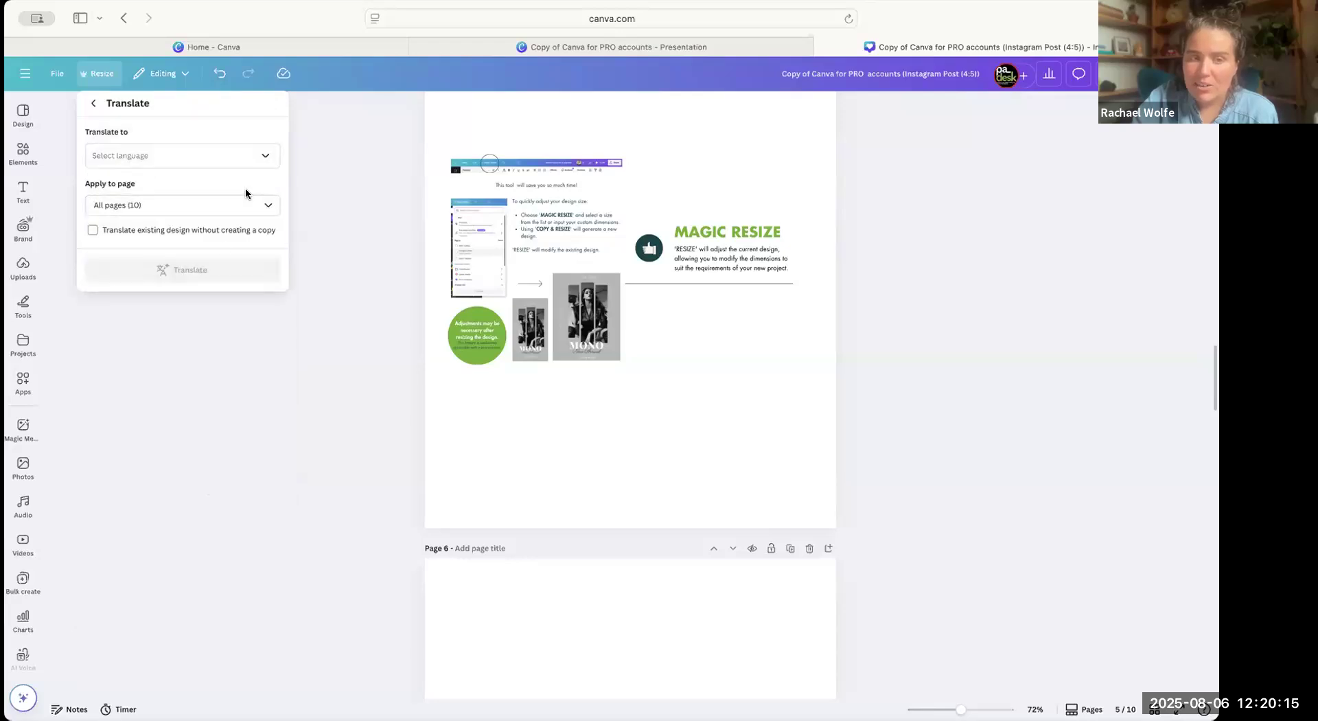
left_click(258, 155)
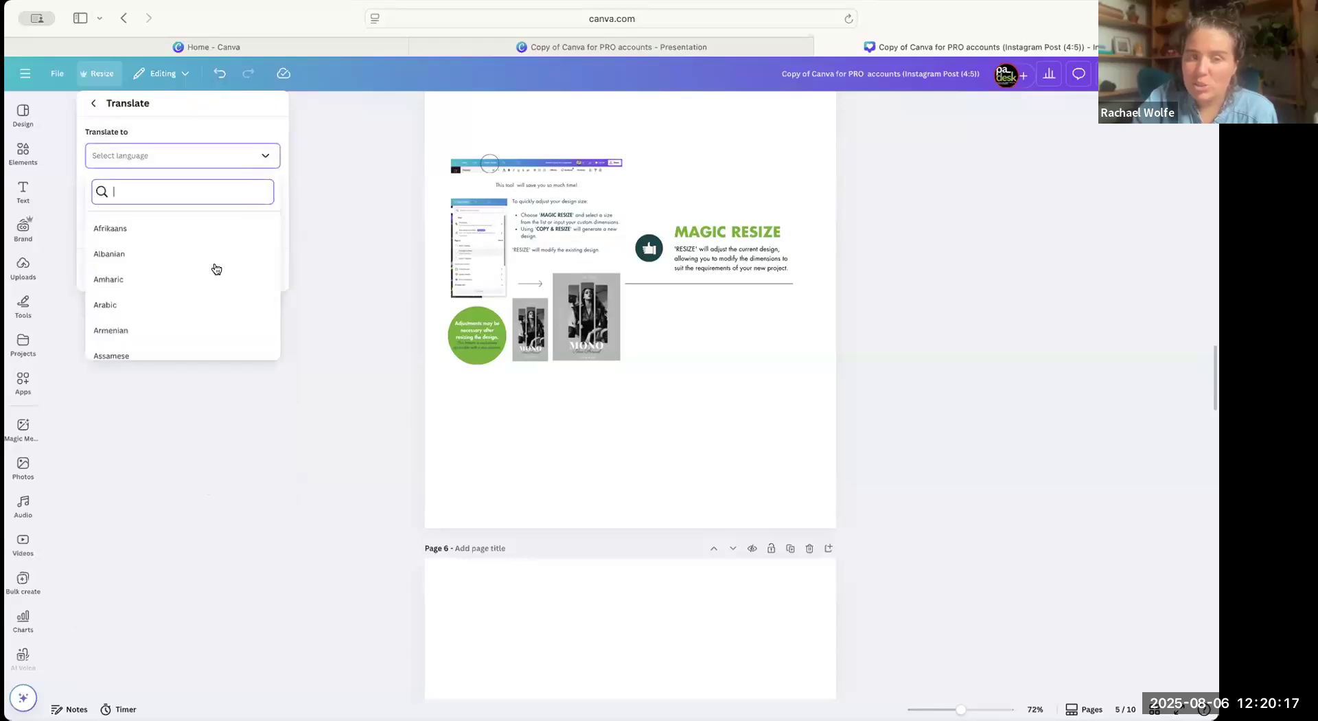
left_click(349, 138)
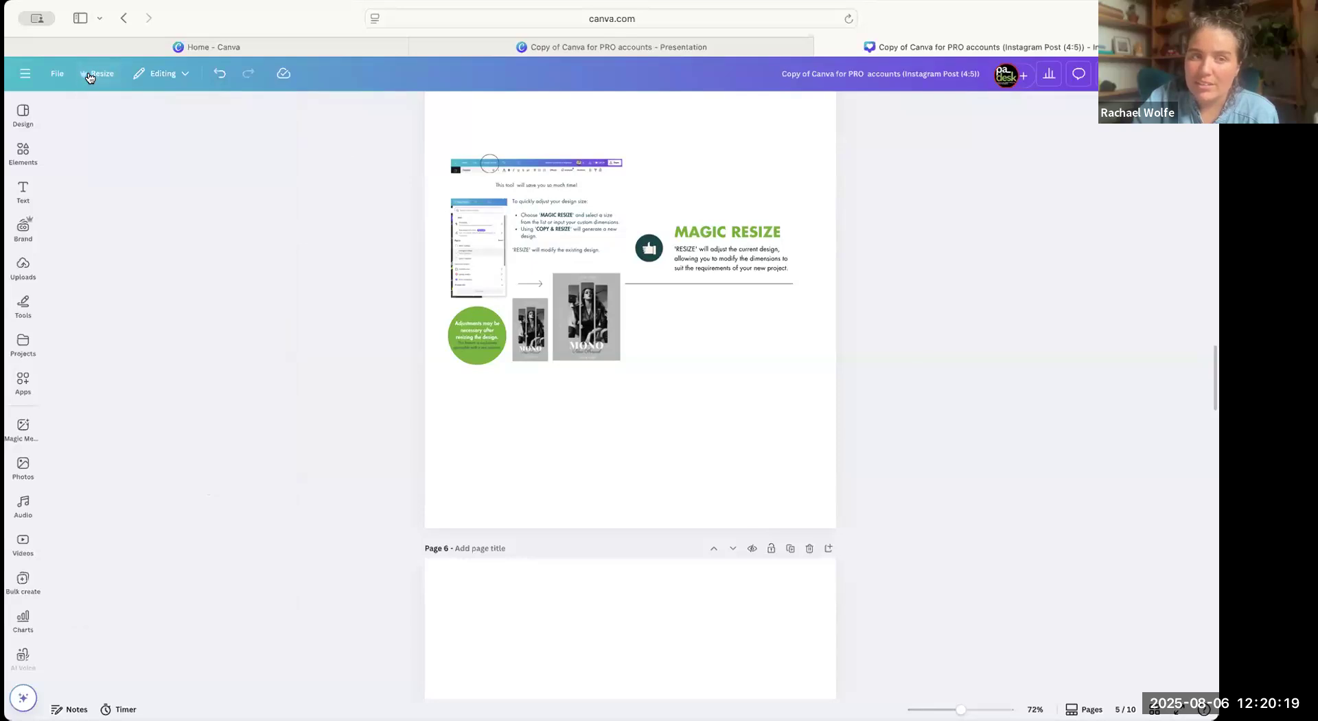
Reopen the Translate settings and examine the page choices for applying a translation, keeping all pages selected.
left_click(89, 75)
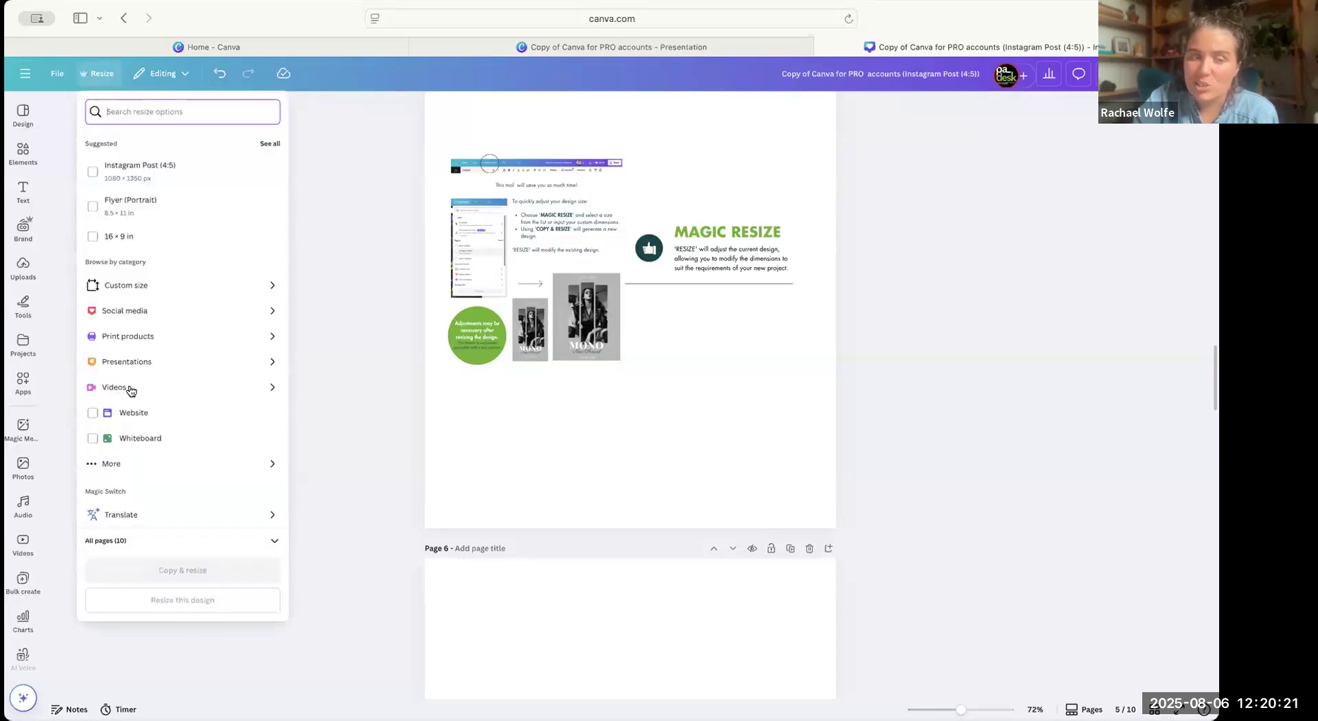
scroll(131, 385, "down", 1)
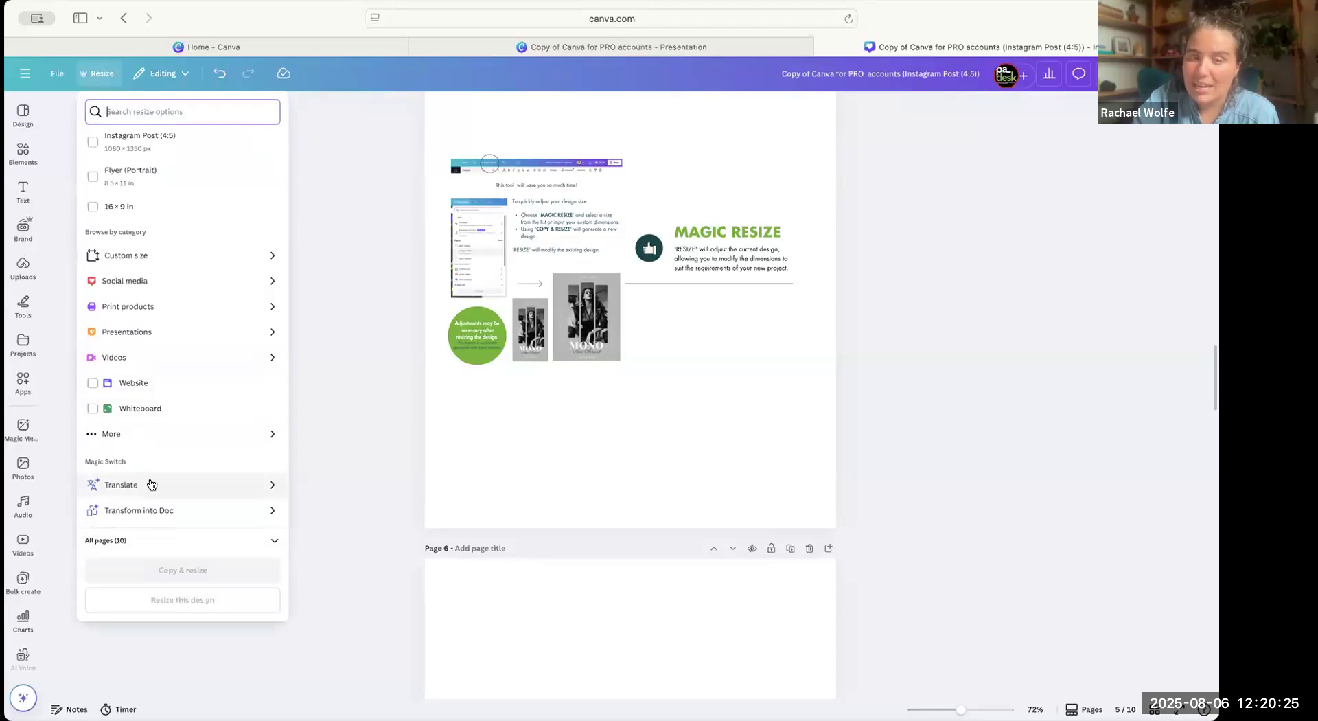
left_click(176, 487)
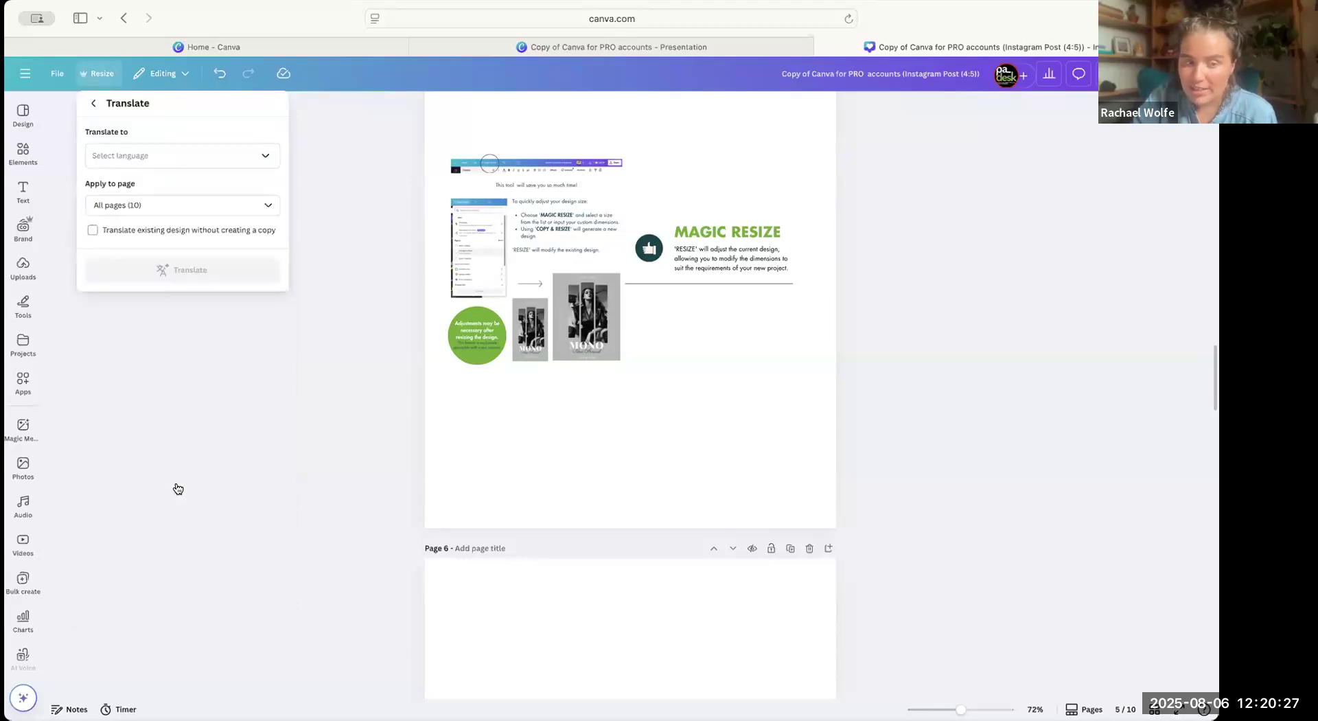
left_click(248, 213)
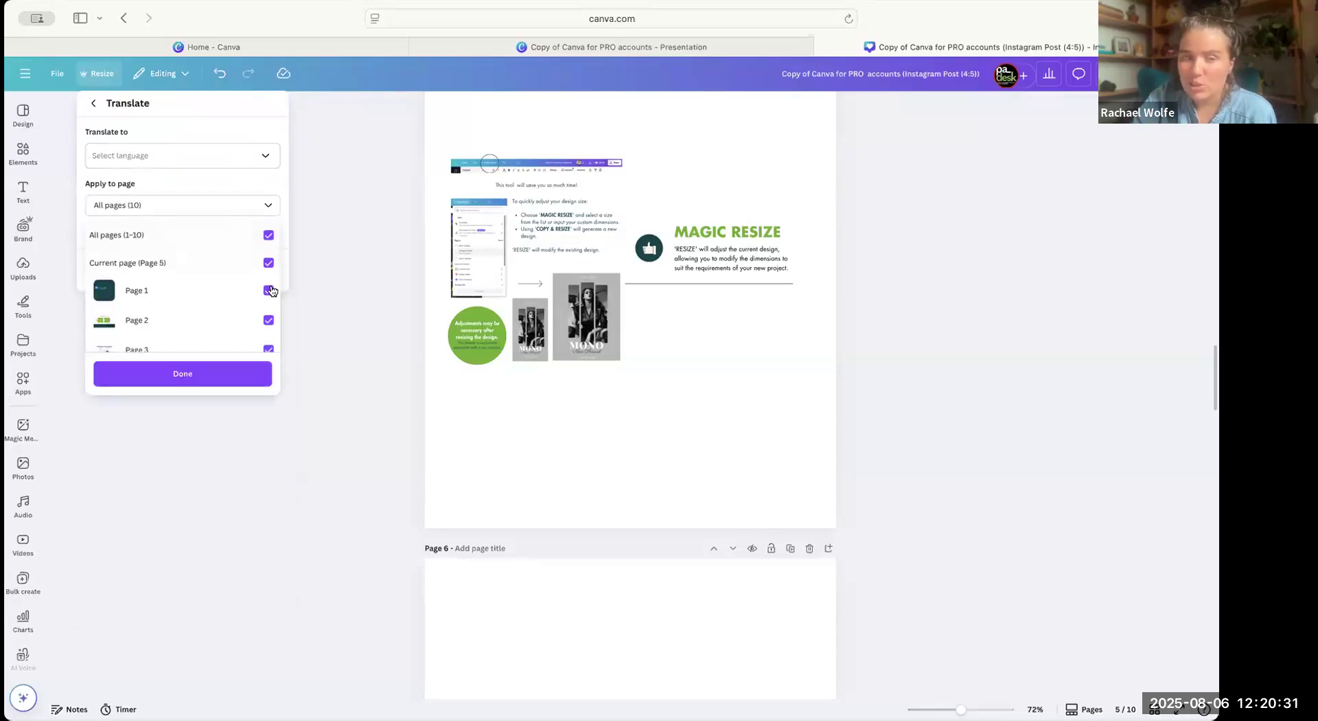
scroll(271, 291, "down", 2)
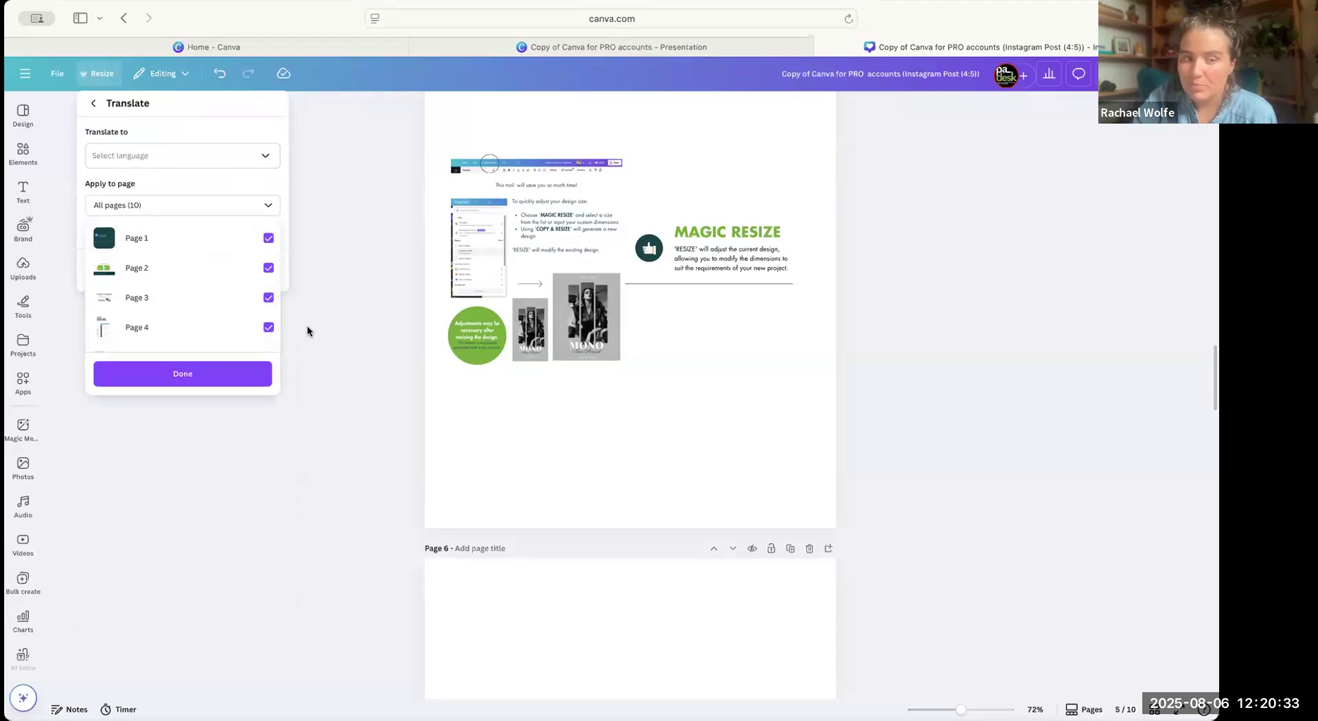
left_click(229, 139)
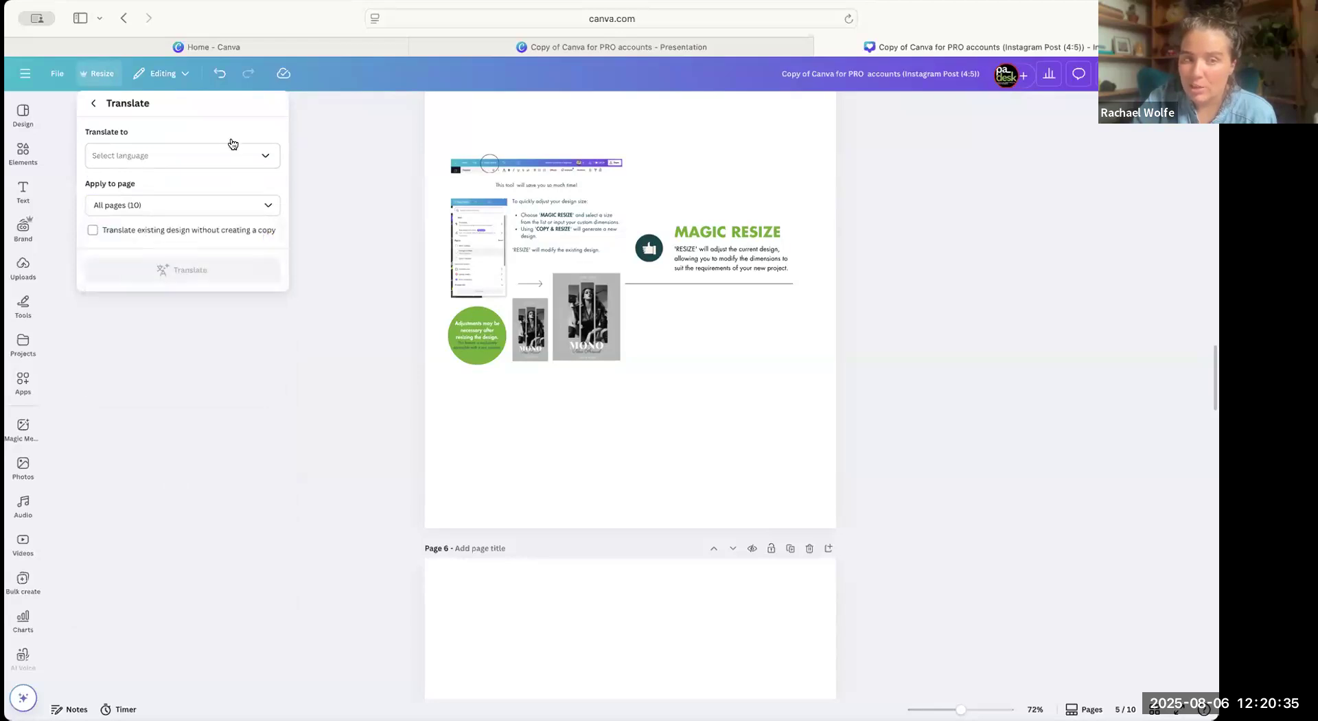
Look through the available target languages for translation and return to the resize options.
left_click(232, 153)
scroll(201, 292, "down", 15)
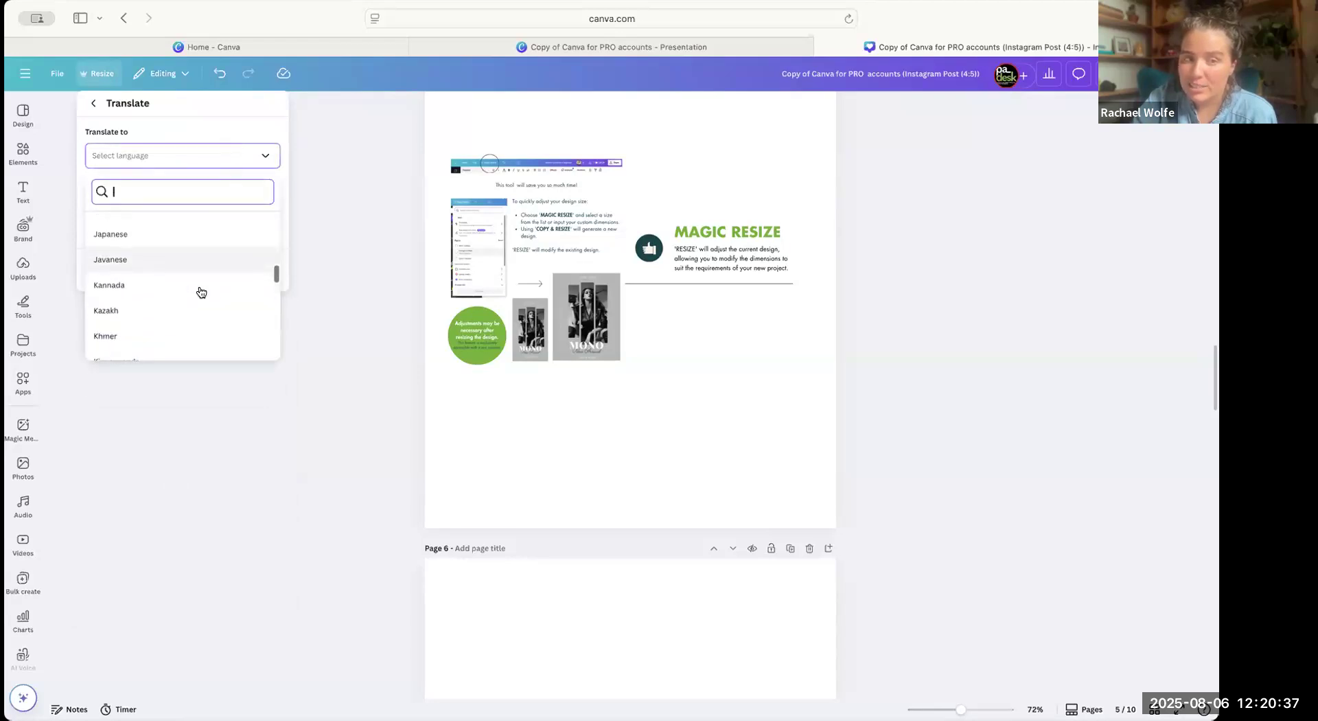
scroll(201, 292, "down", 20)
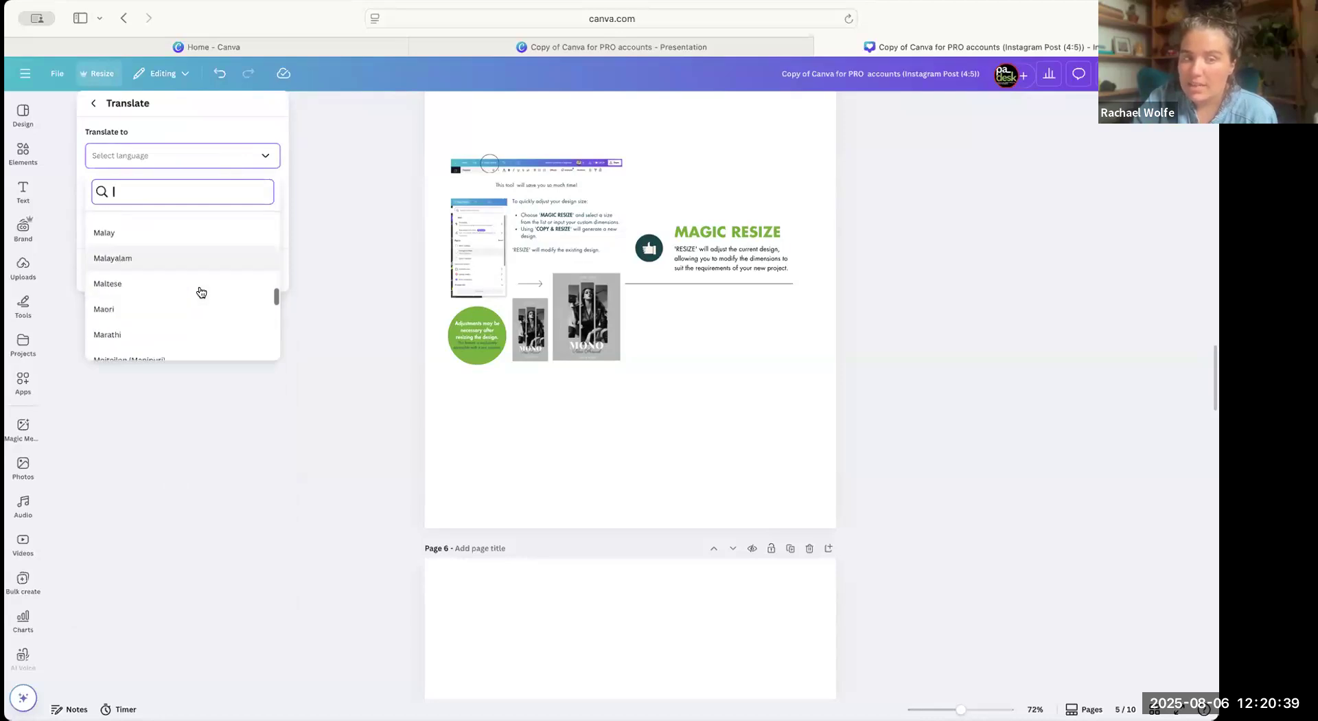
scroll(201, 292, "up", 4)
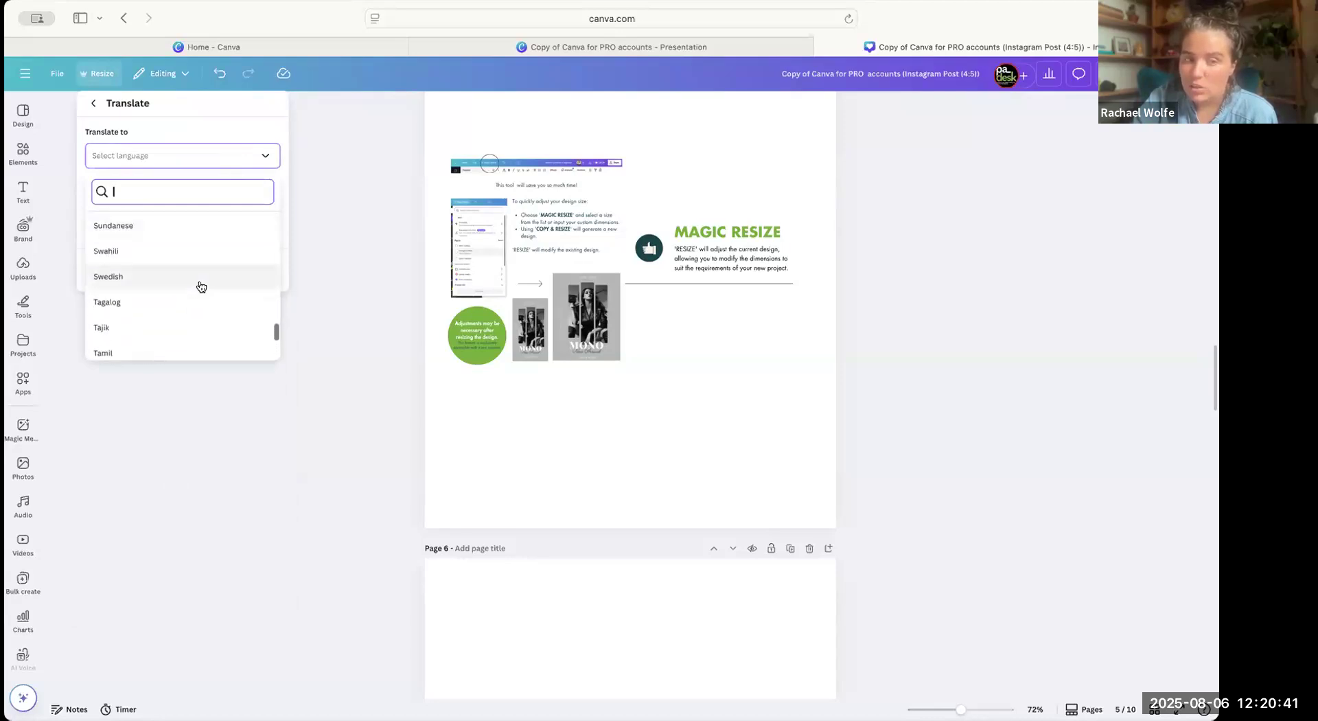
scroll(195, 254, "up", 3)
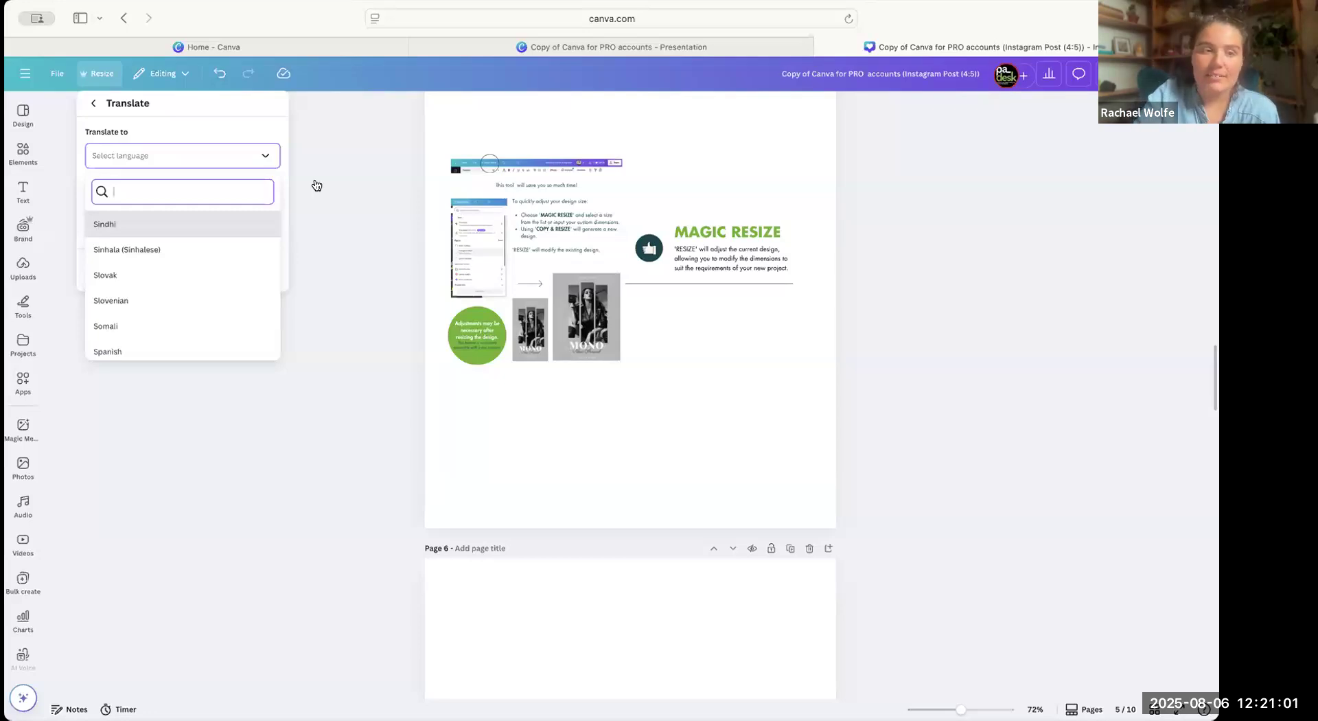
left_click(94, 103)
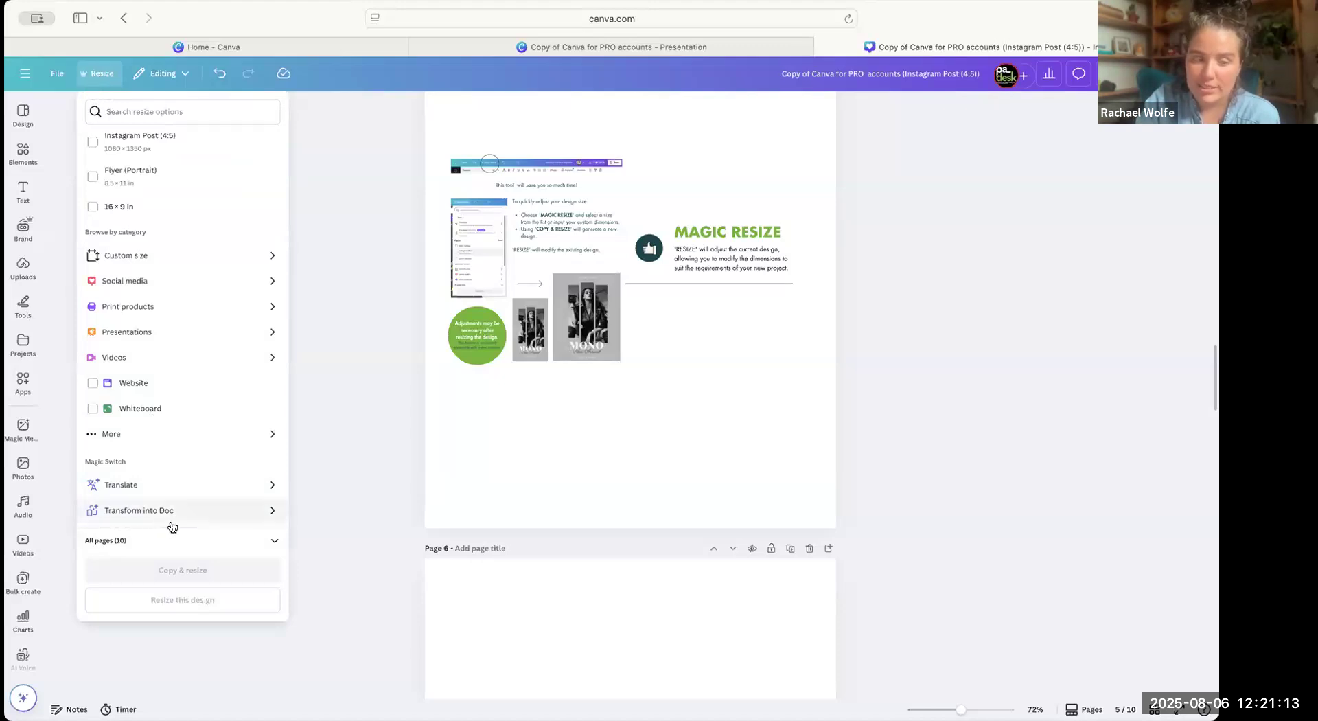
Transform the design into a Doc using the suggested Marketing video script type and open the resulting Doc.
left_click(192, 512)
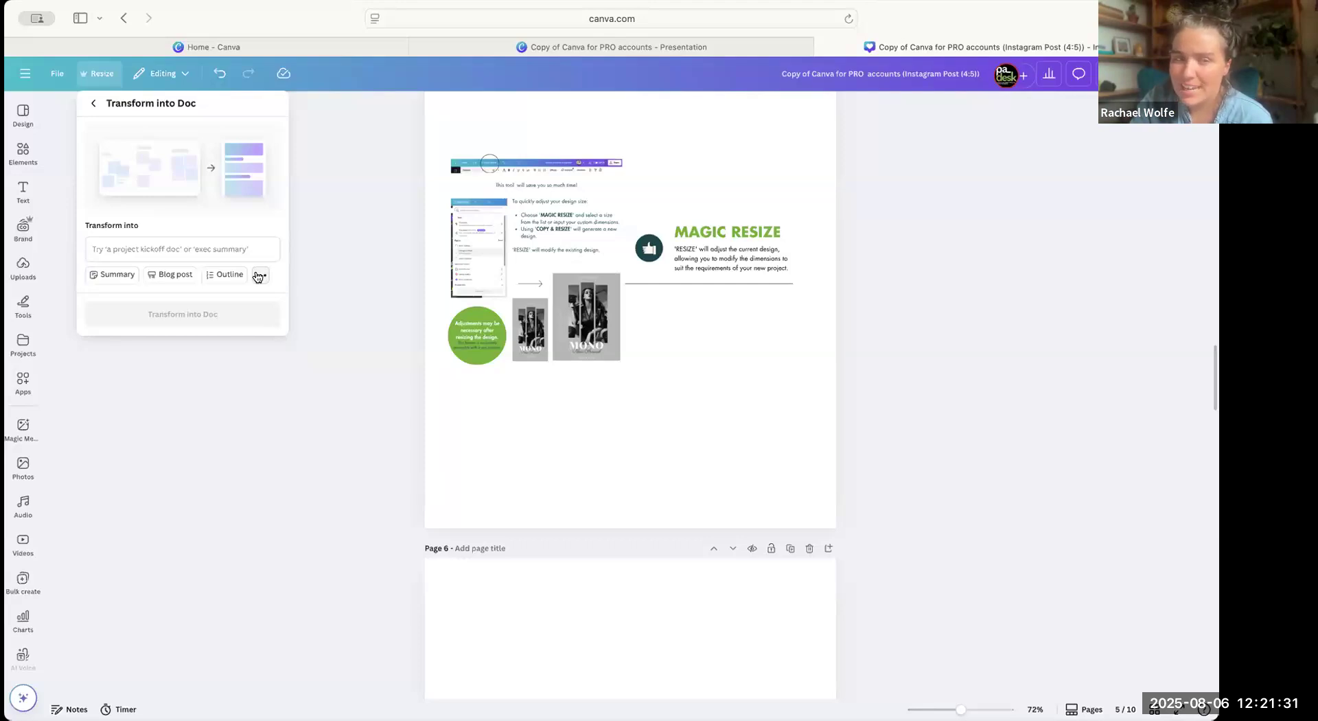
left_click(214, 254)
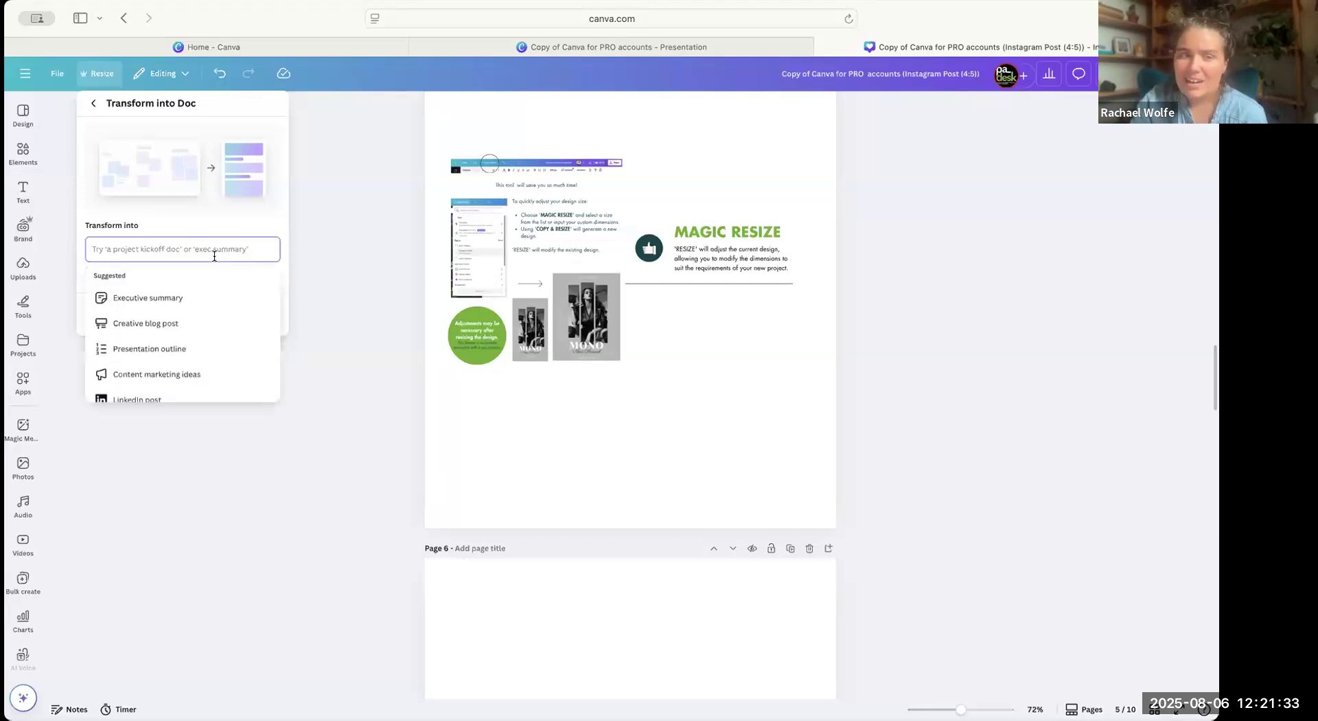
scroll(200, 340, "down", 3)
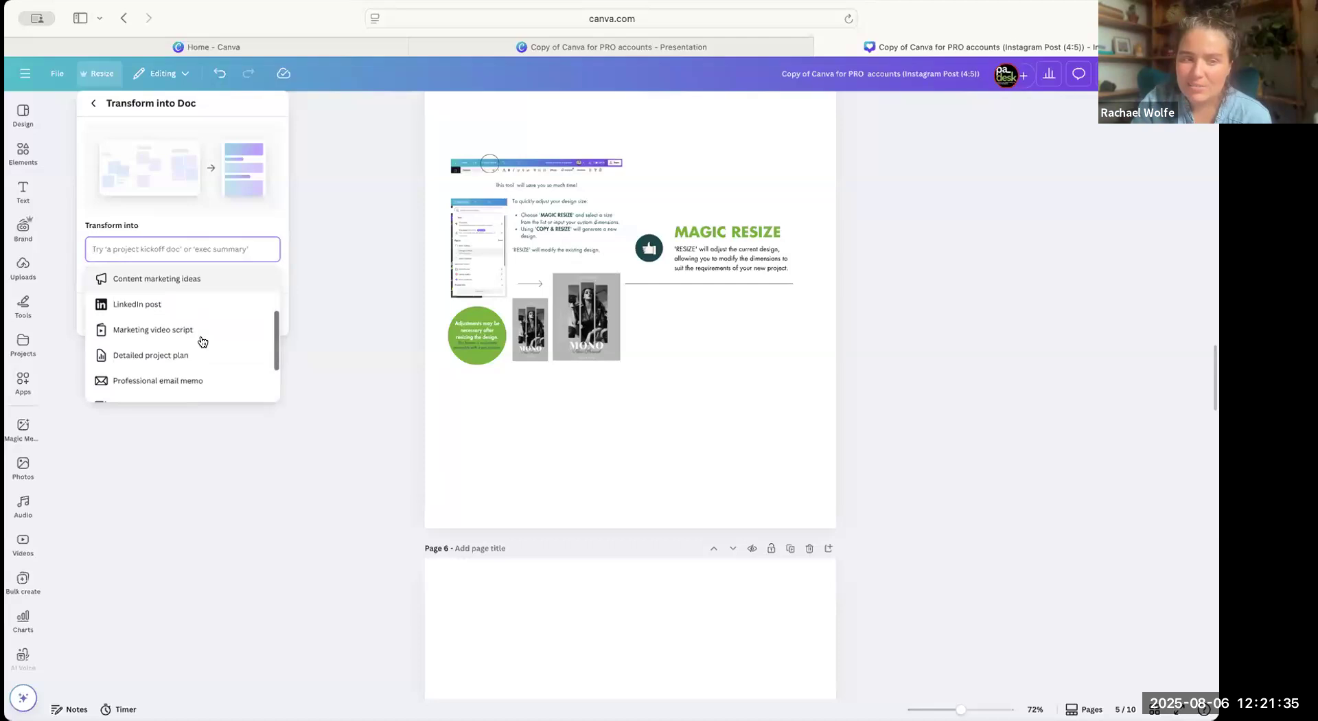
scroll(206, 349, "down", 1)
scroll(227, 382, "down", 1)
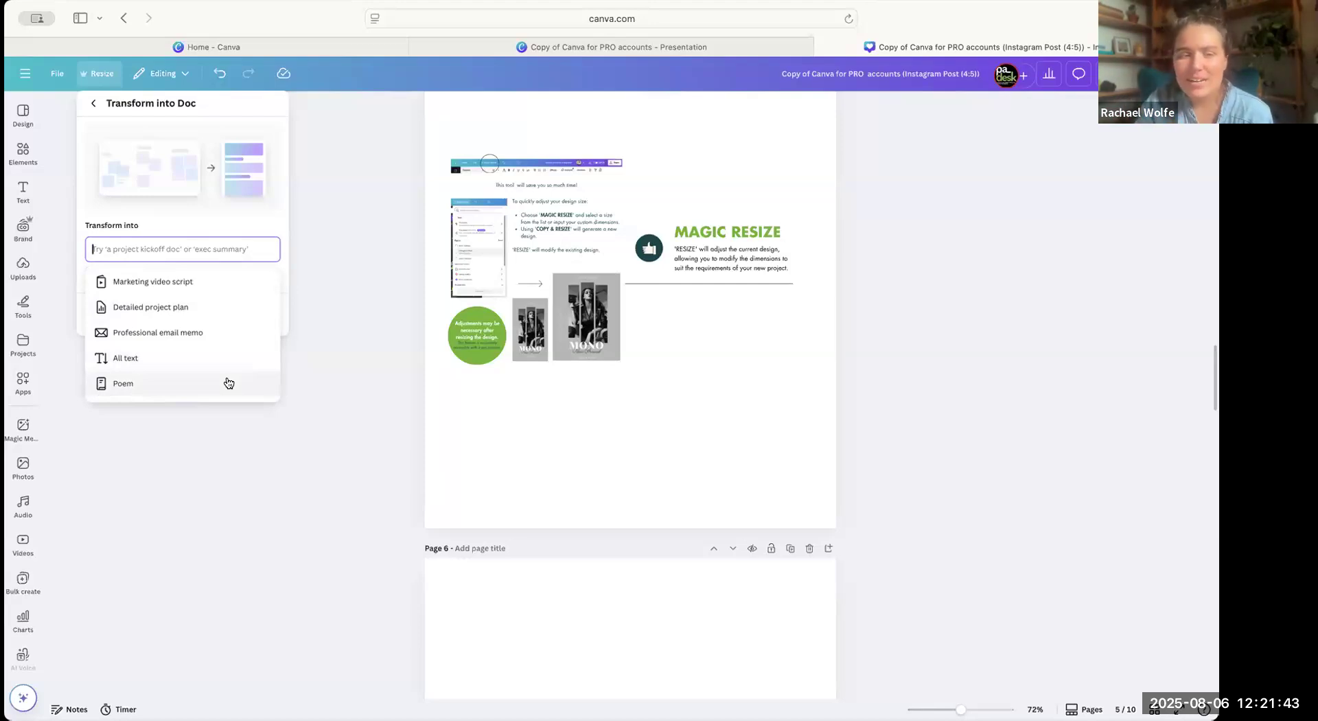
scroll(221, 351, "up", 1)
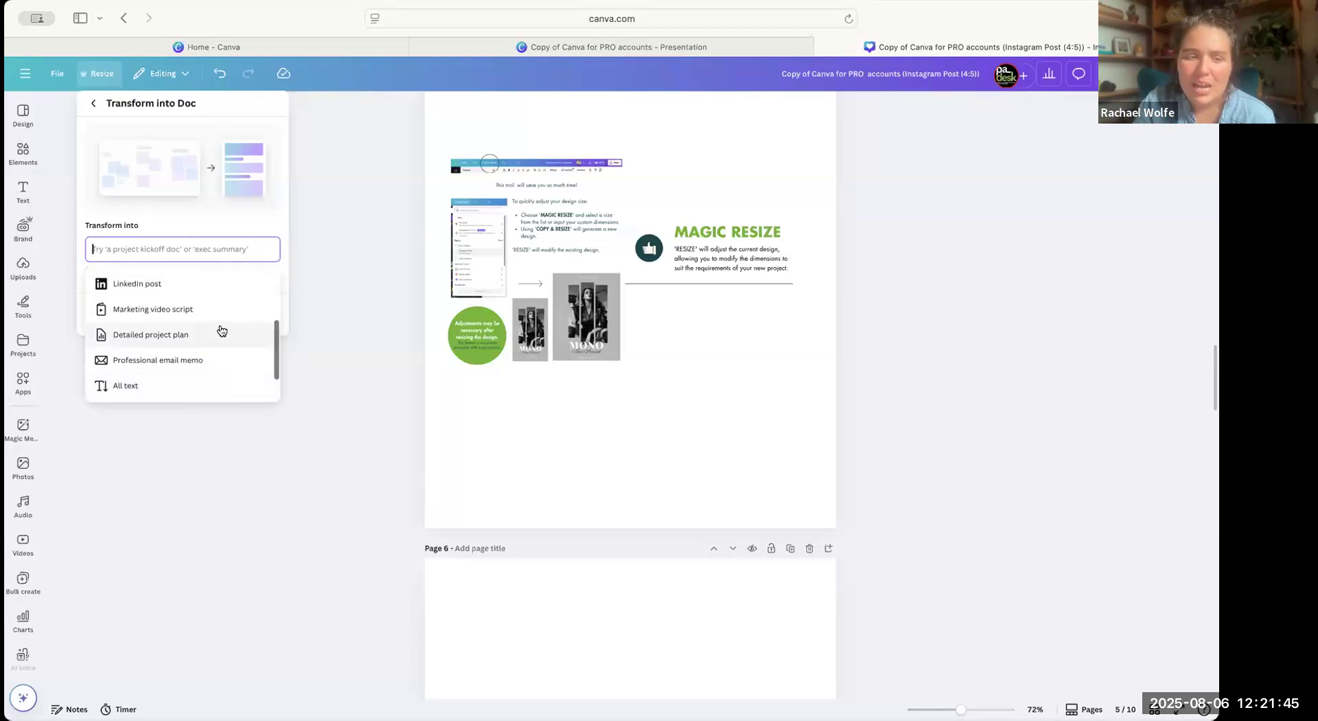
scroll(179, 337, "up", 1)
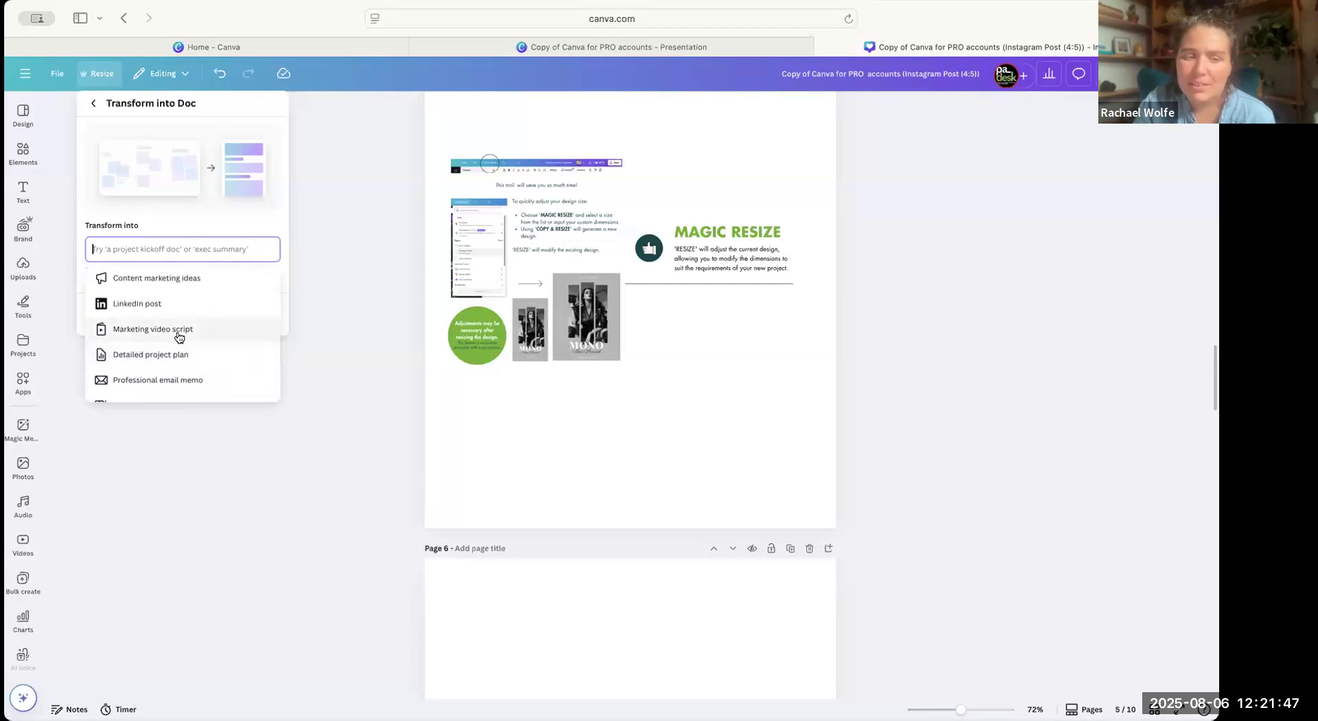
left_click(179, 329)
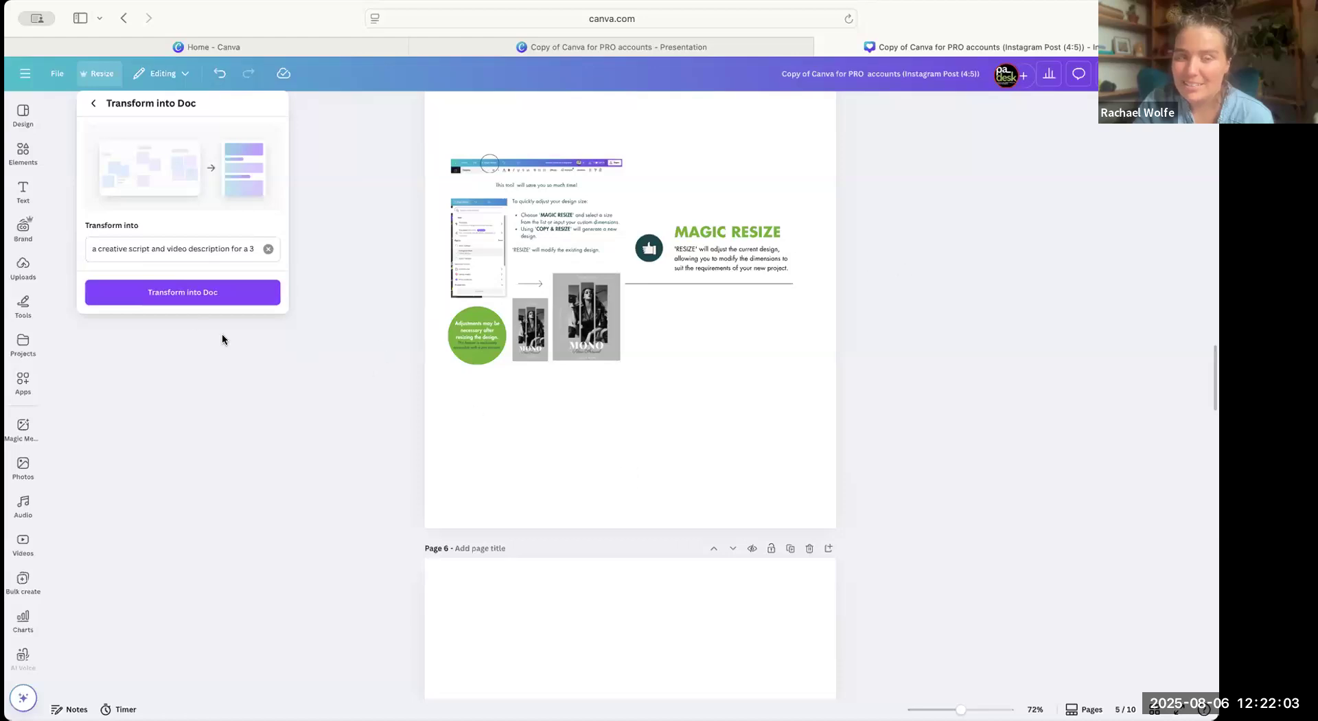
left_click(182, 296)
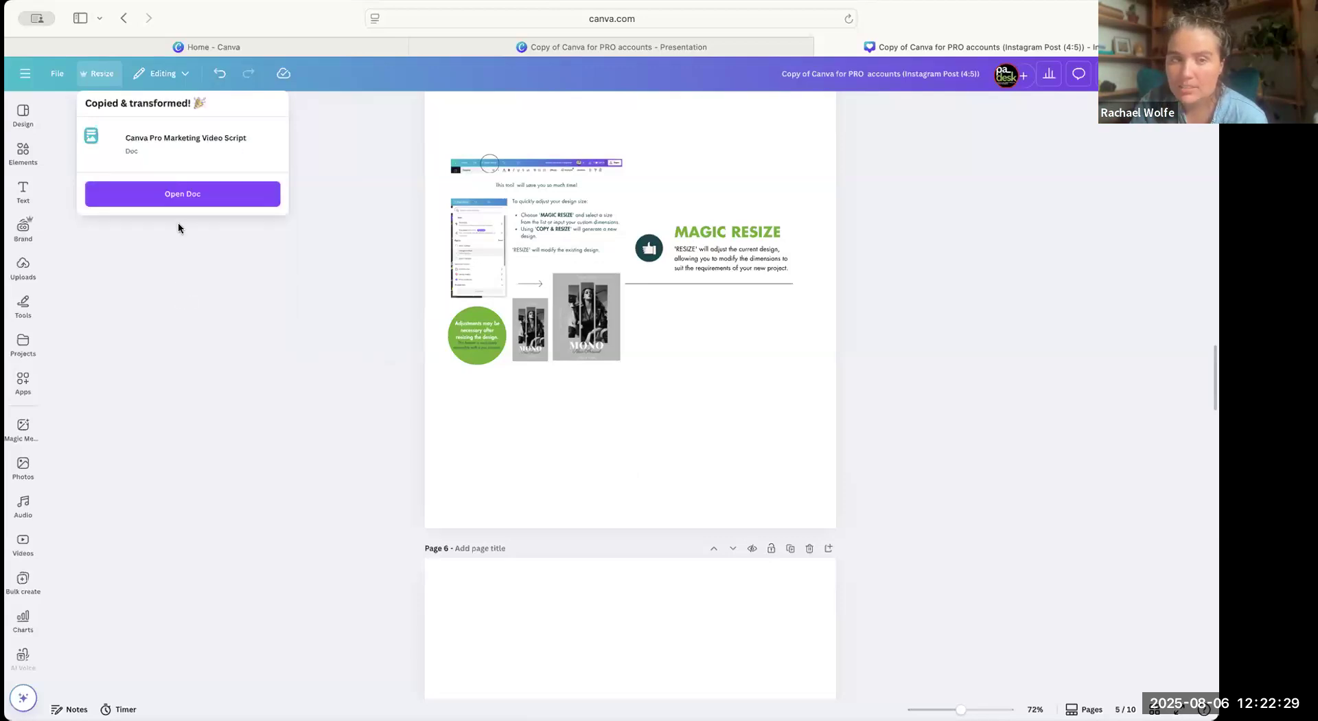
left_click(203, 192)
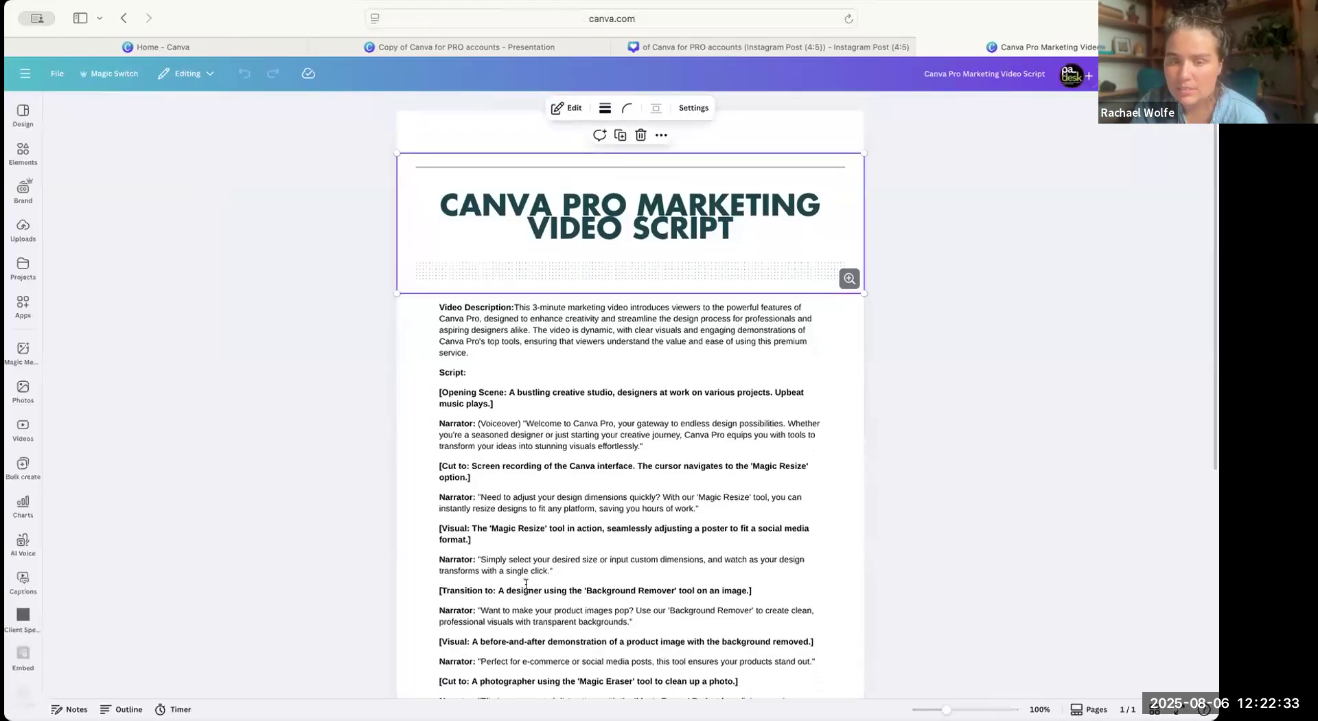
Read through the generated Canva Pro Marketing Video Script Doc from its header to the closing narrator line.
scroll(525, 583, "down", 1)
scroll(525, 584, "down", 1)
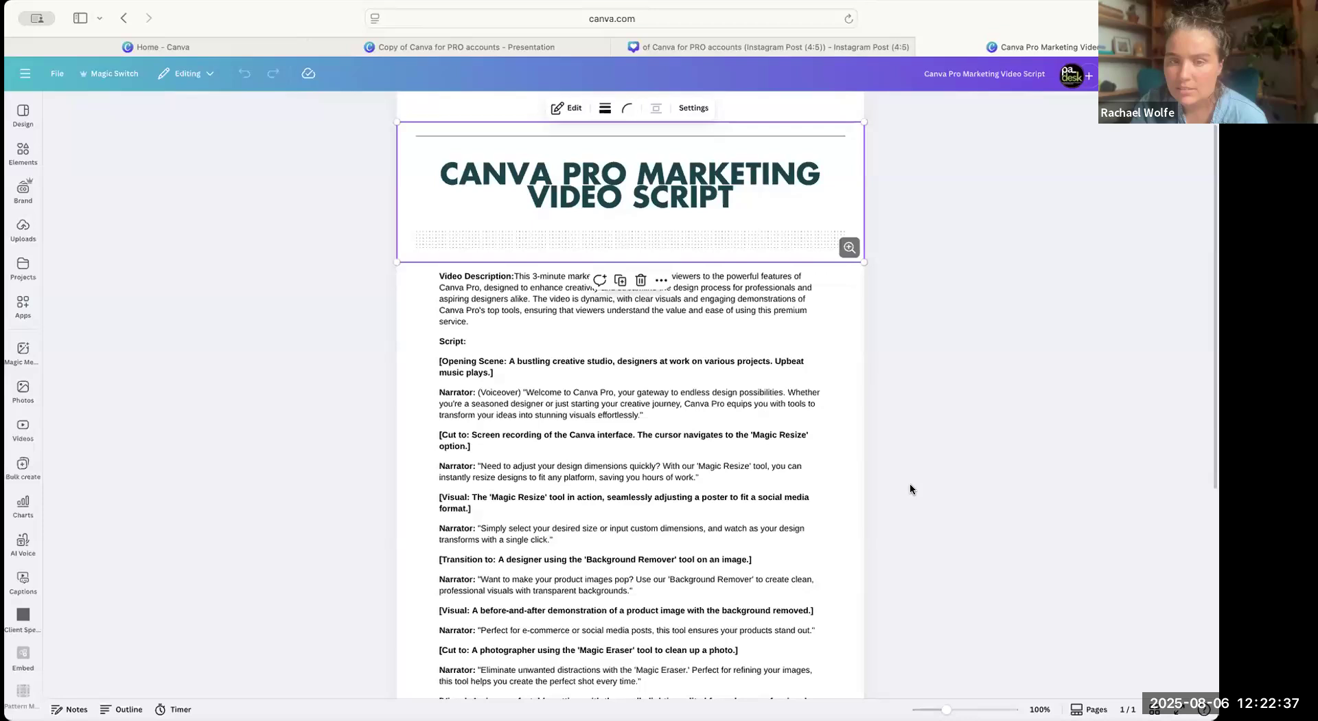
scroll(909, 483, "down", 5)
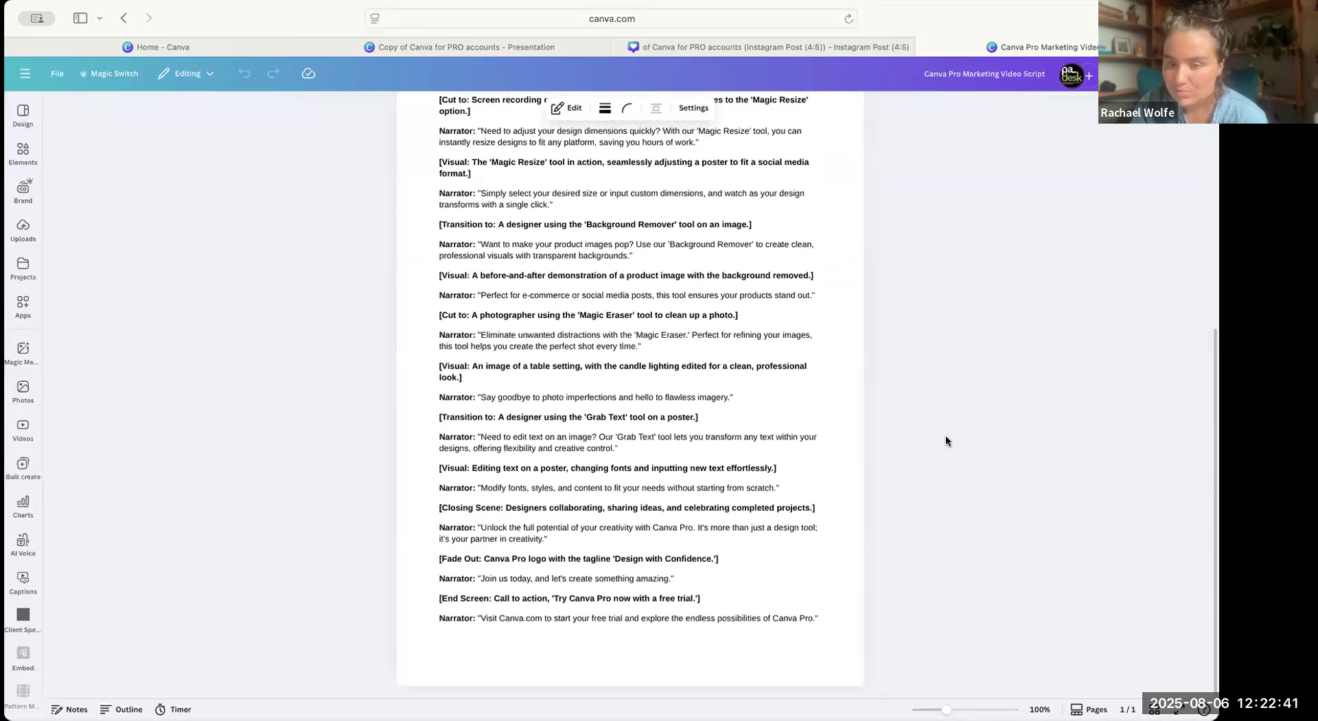
scroll(891, 320, "up", 5)
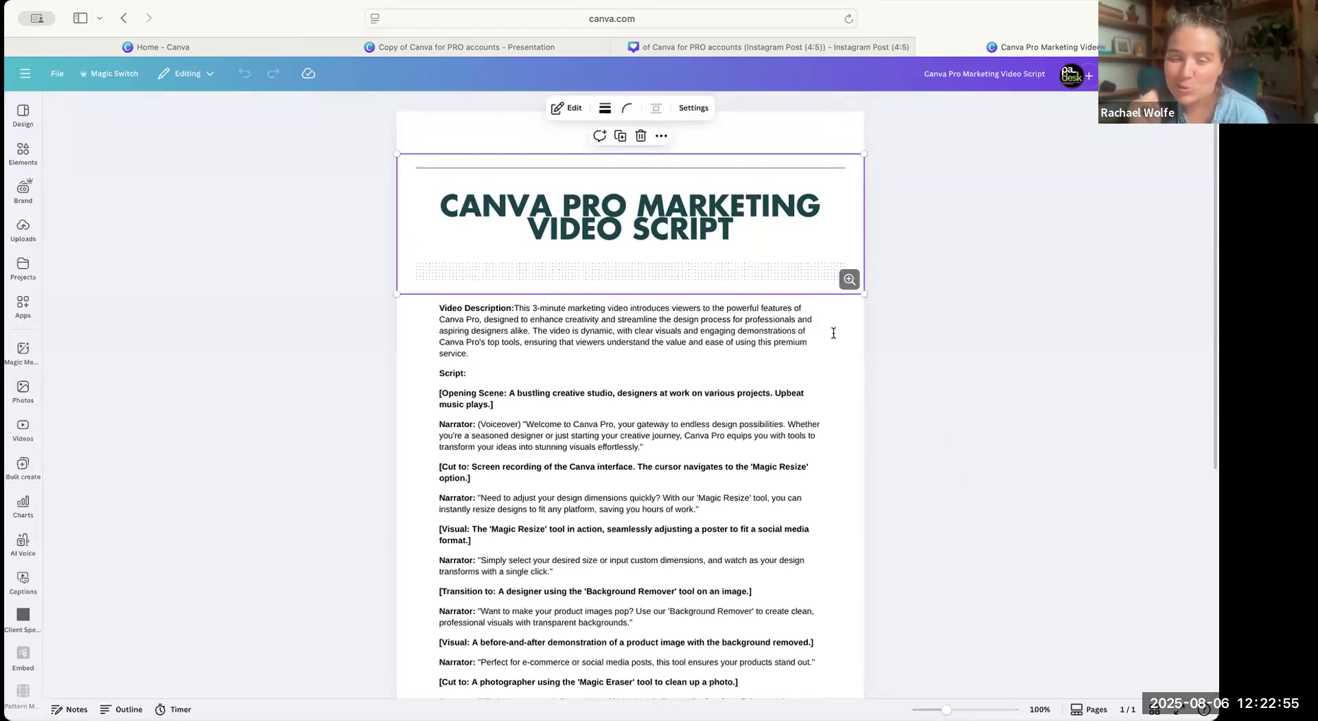
scroll(833, 333, "down", 2)
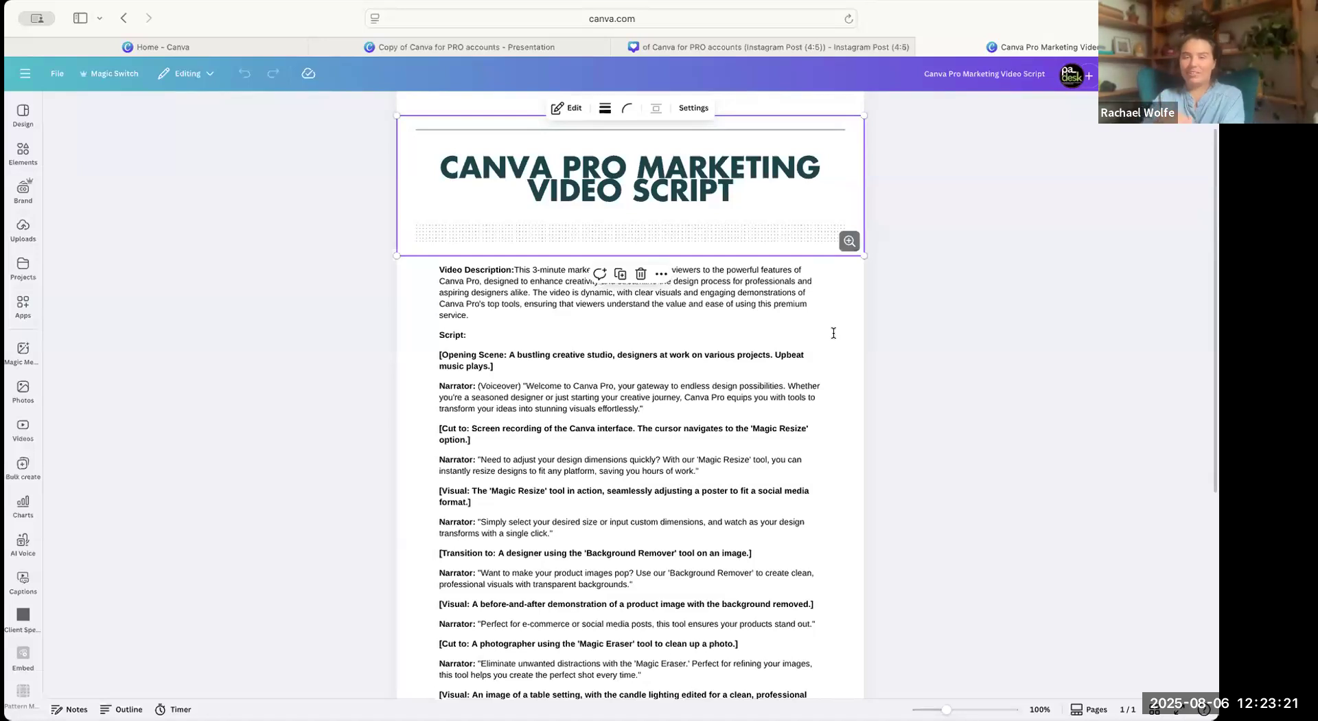
Return to the Instagram Post design and open the suggested document types for Transform into Doc.
left_click(686, 47)
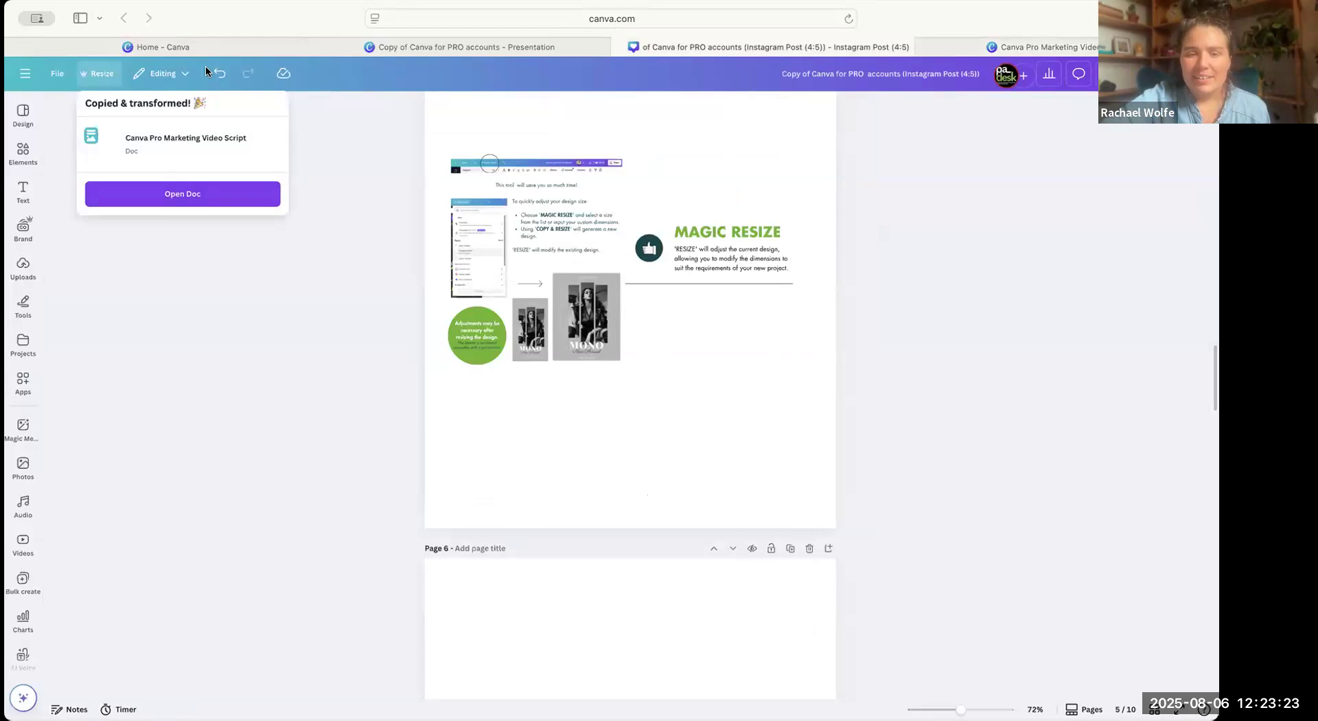
left_click(100, 76)
left_click(100, 76)
scroll(178, 374, "down", 1)
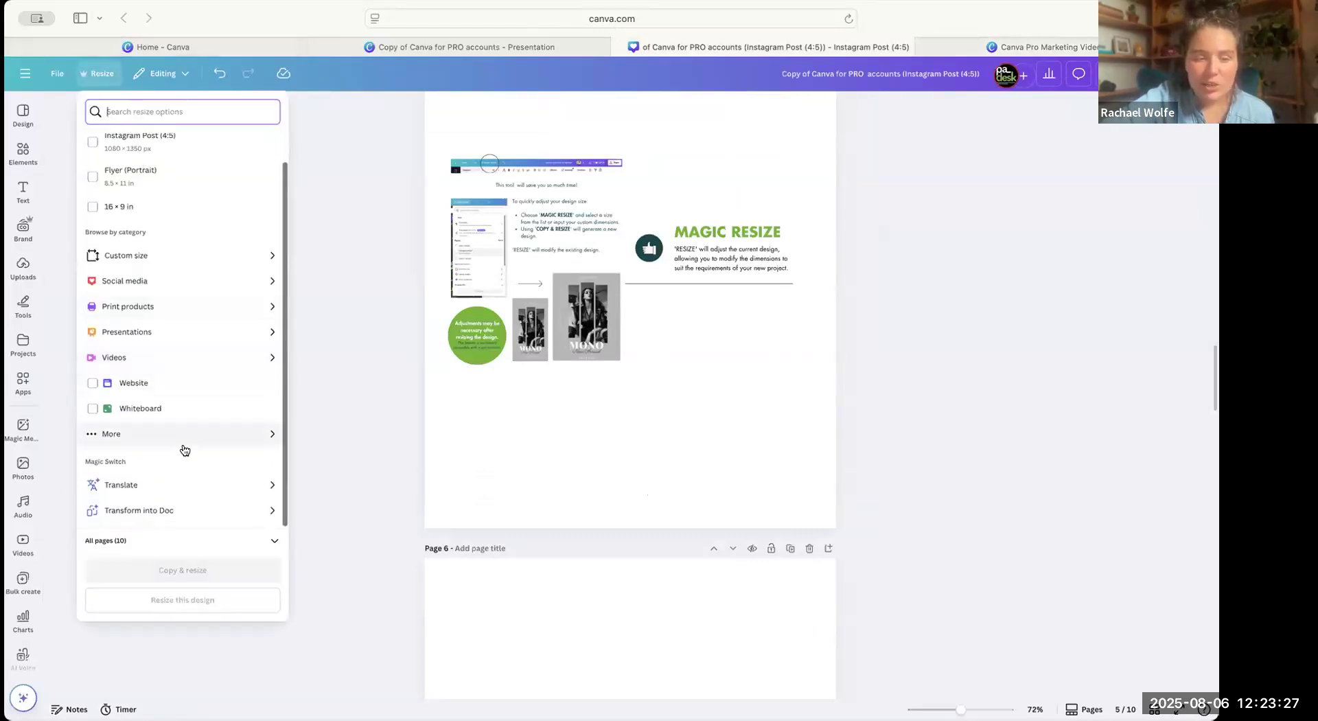
left_click(239, 513)
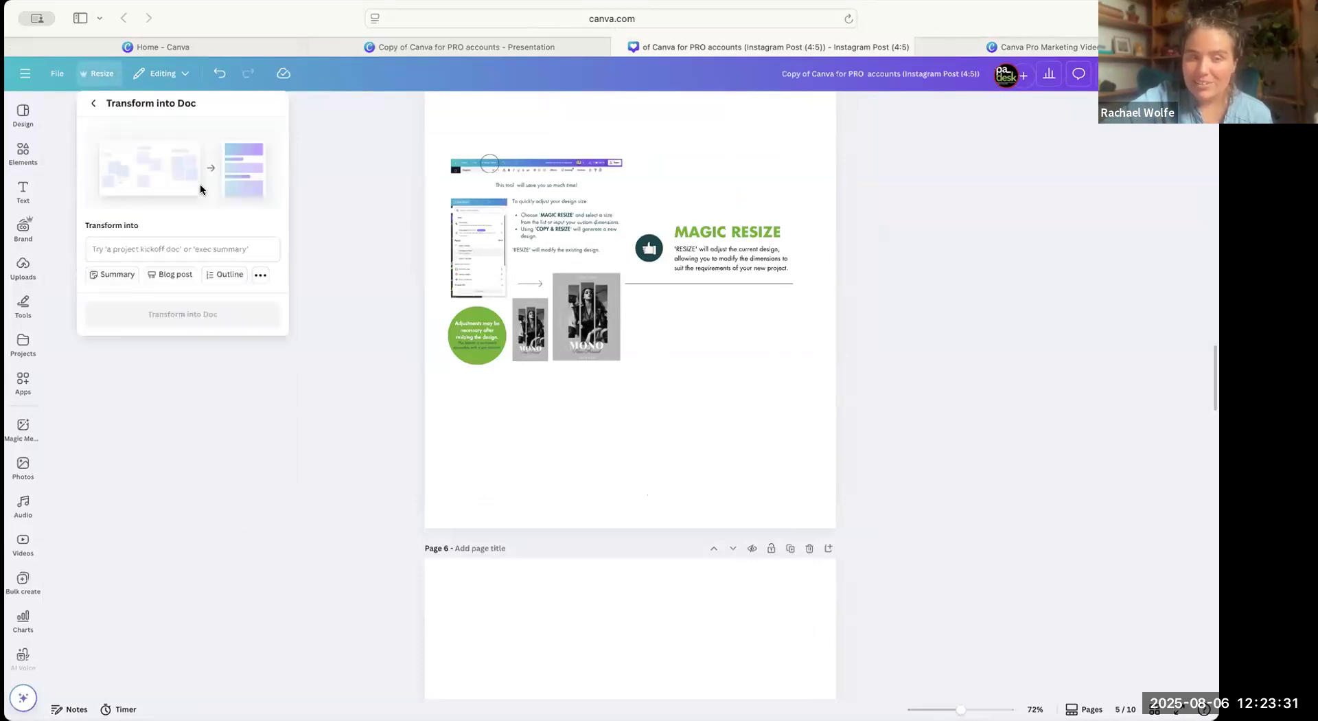
left_click(260, 275)
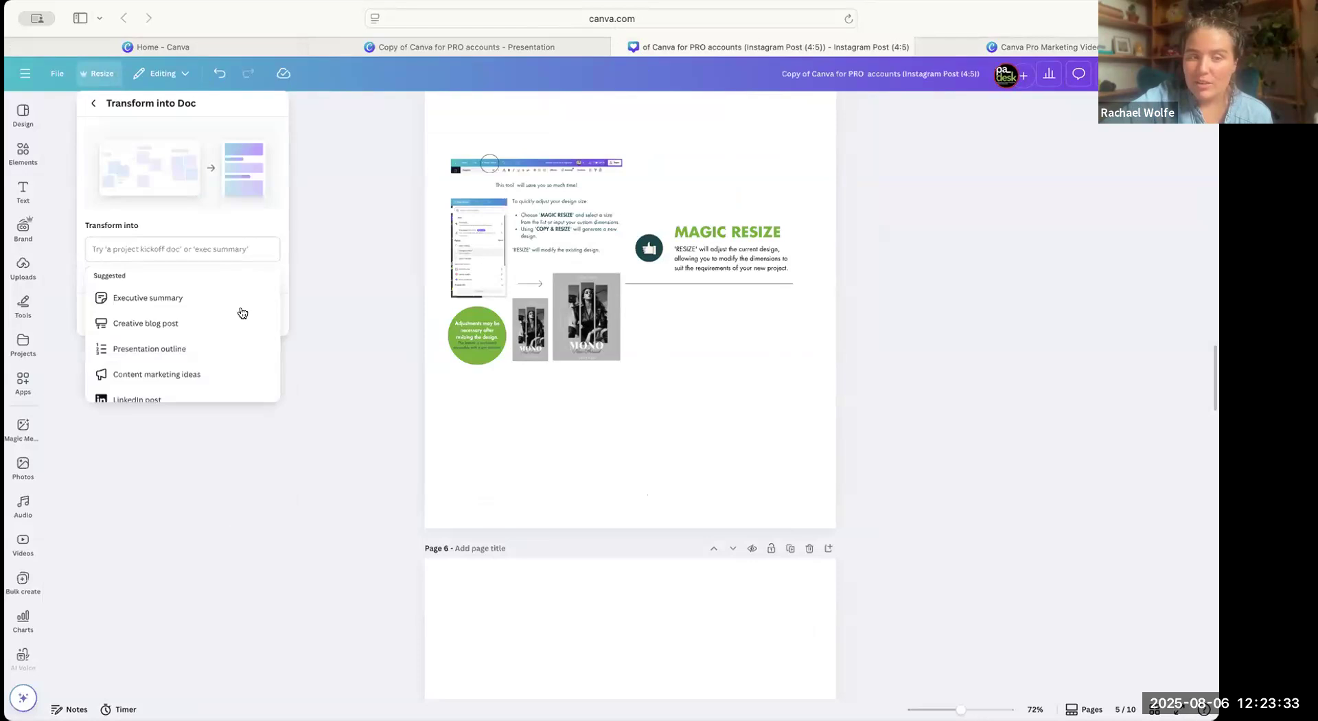
Examine the suggested document types available for transforming the design into a Doc.
scroll(232, 362, "down", 6)
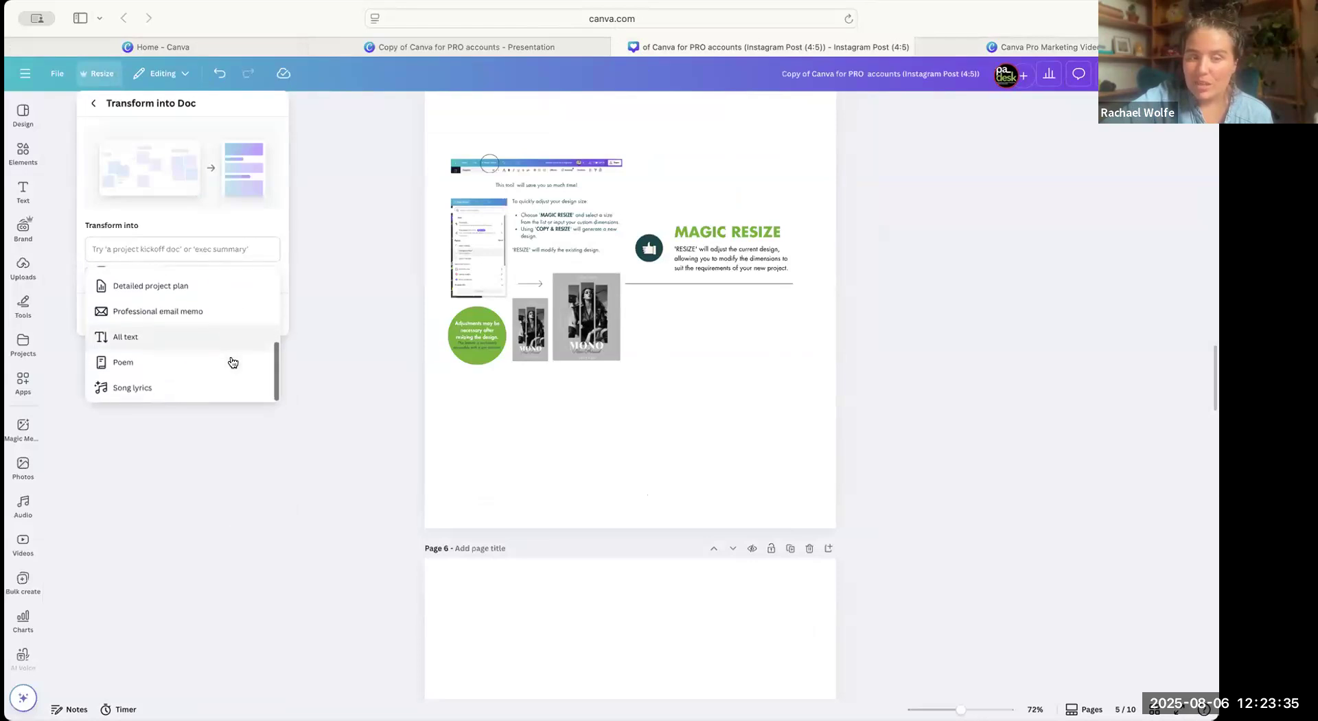
scroll(230, 346, "up", 3)
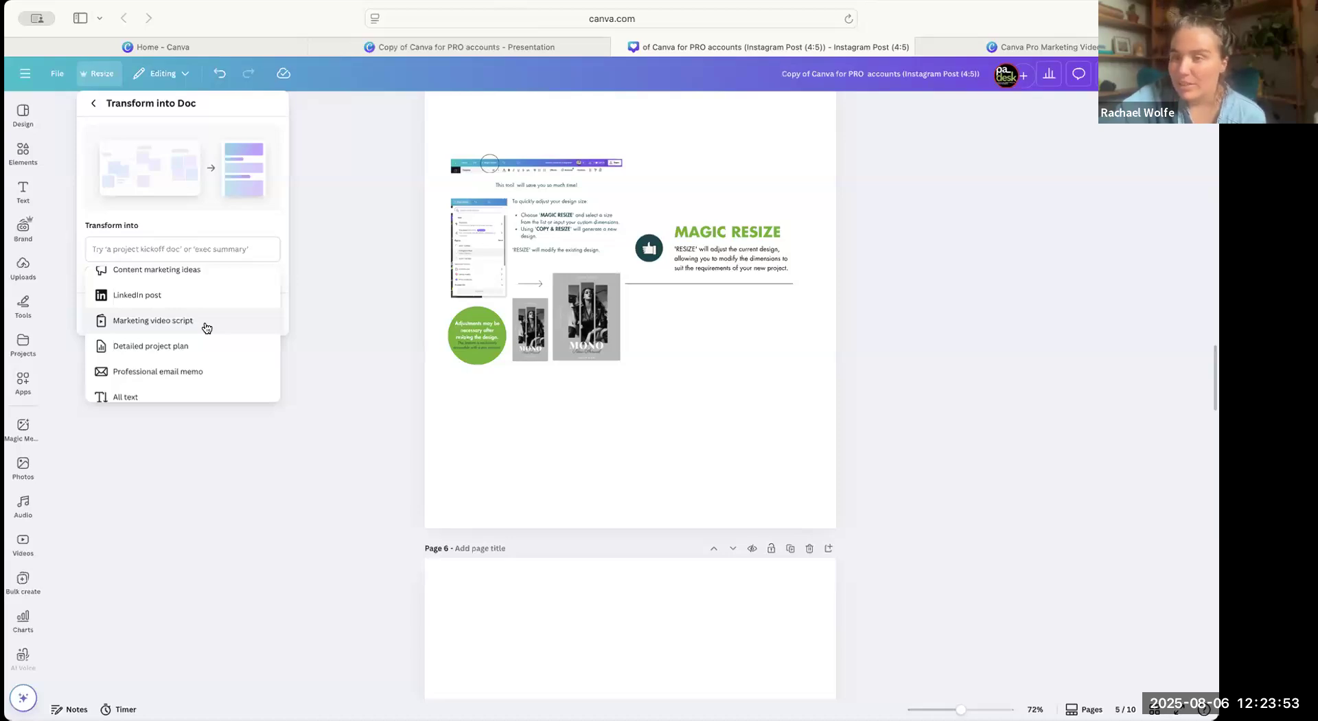
scroll(207, 328, "up", 4)
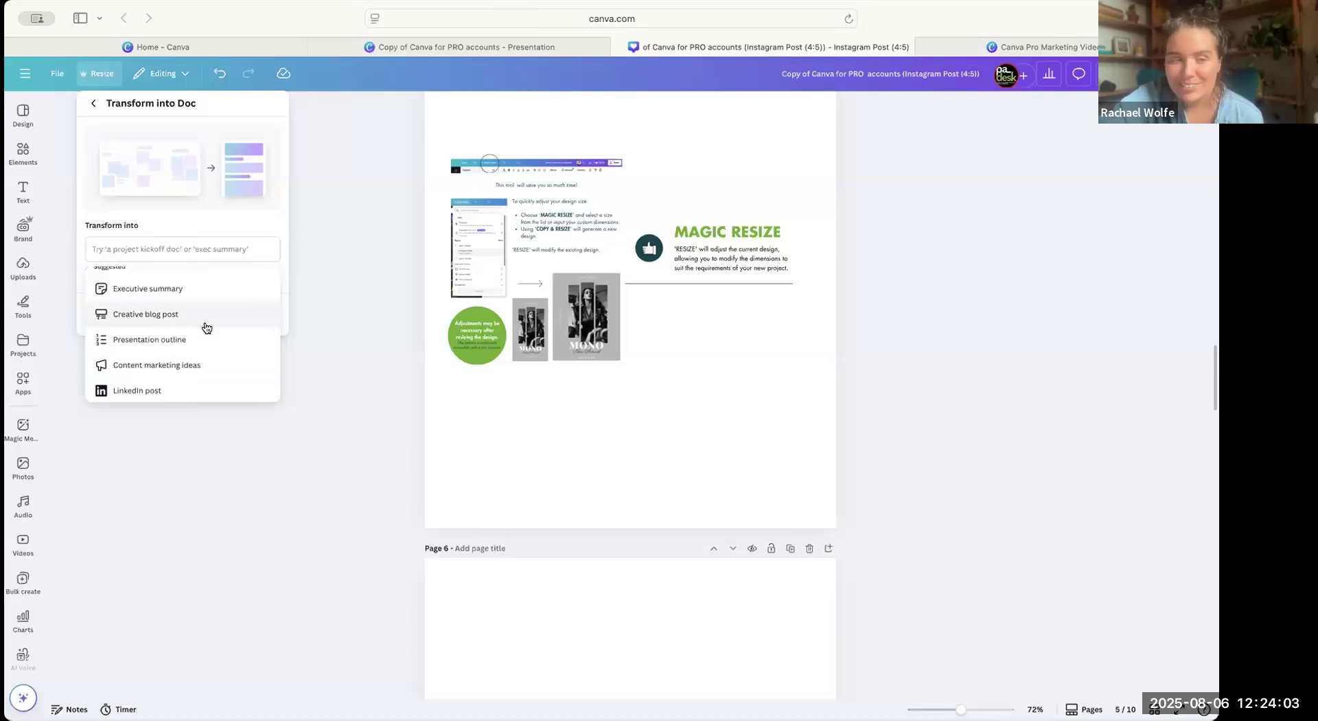
scroll(205, 333, "down", 1)
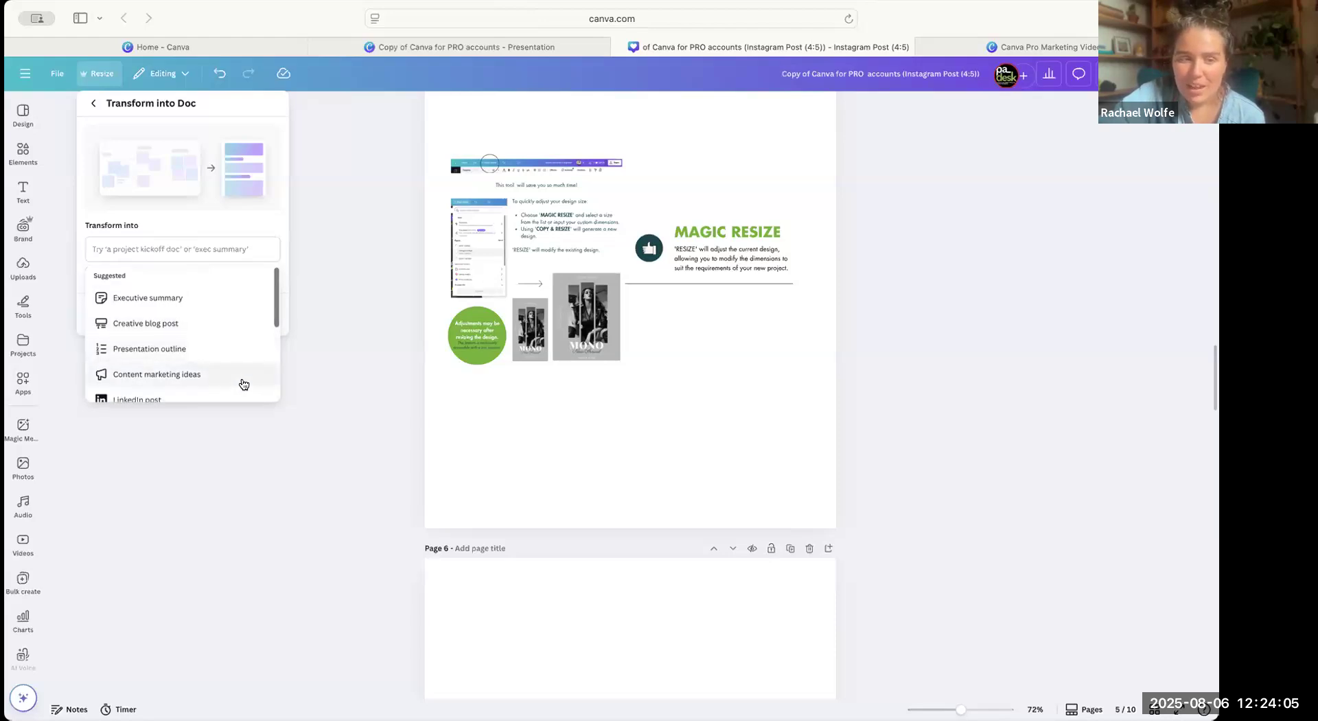
scroll(244, 383, "down", 5)
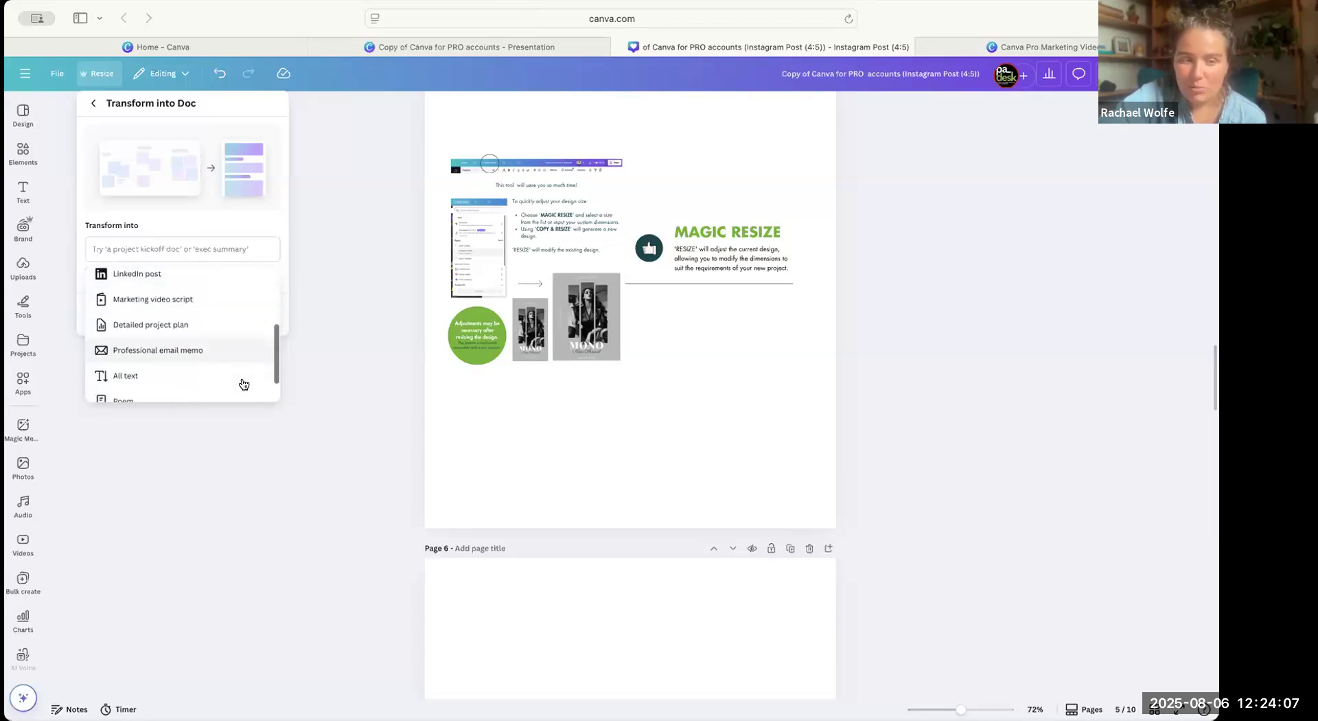
scroll(190, 365, "up", 2)
scroll(195, 352, "up", 1)
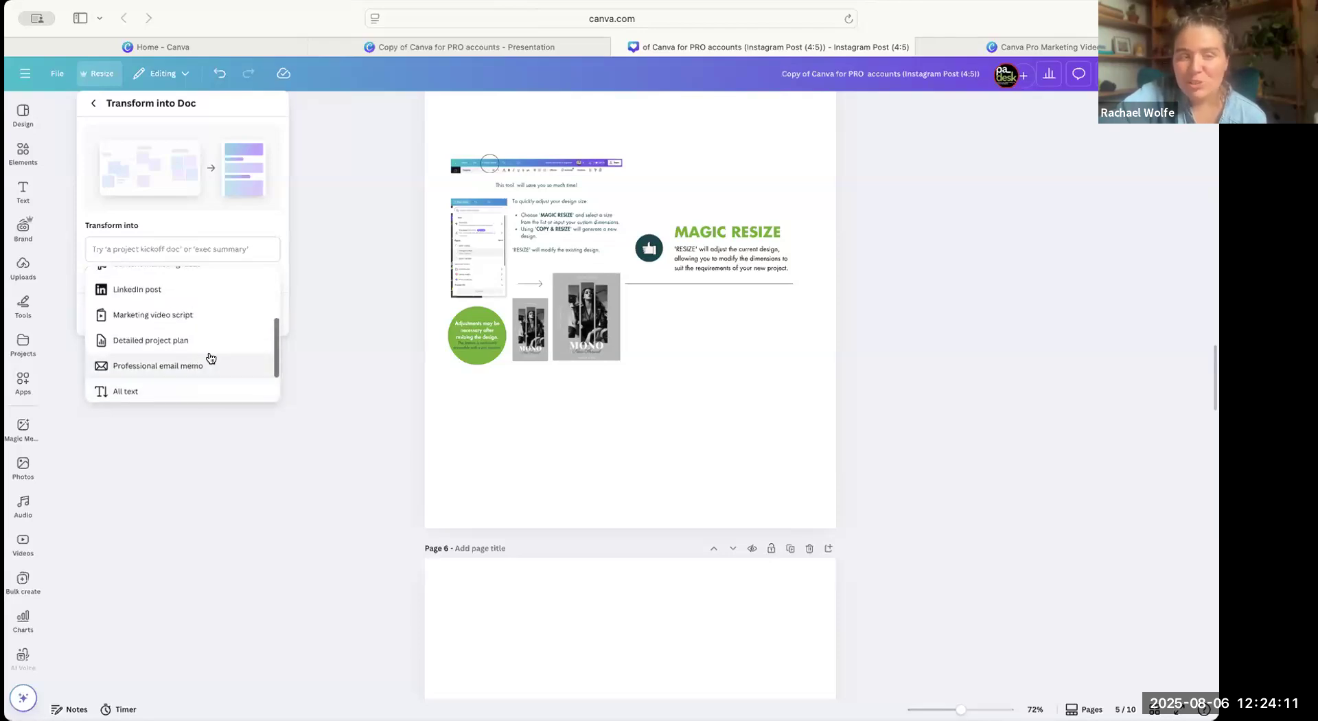
scroll(227, 350, "up", 2)
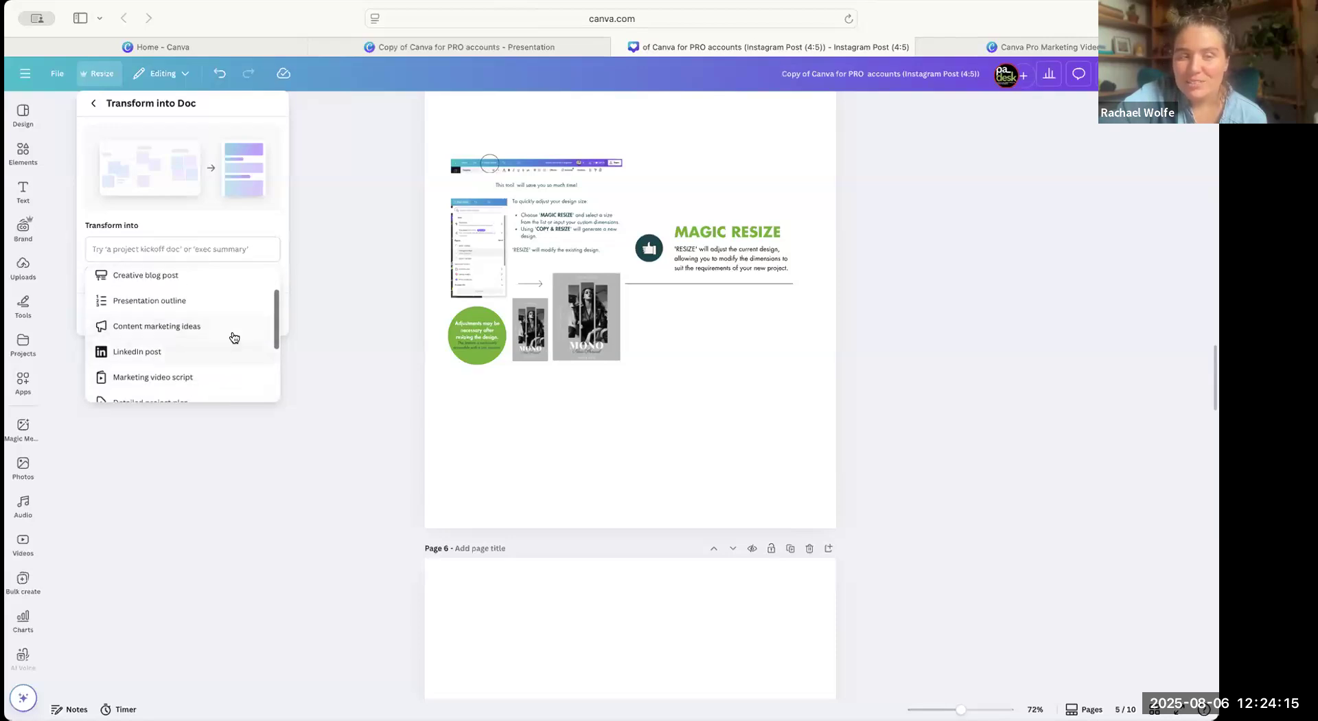
scroll(229, 319, "up", 1)
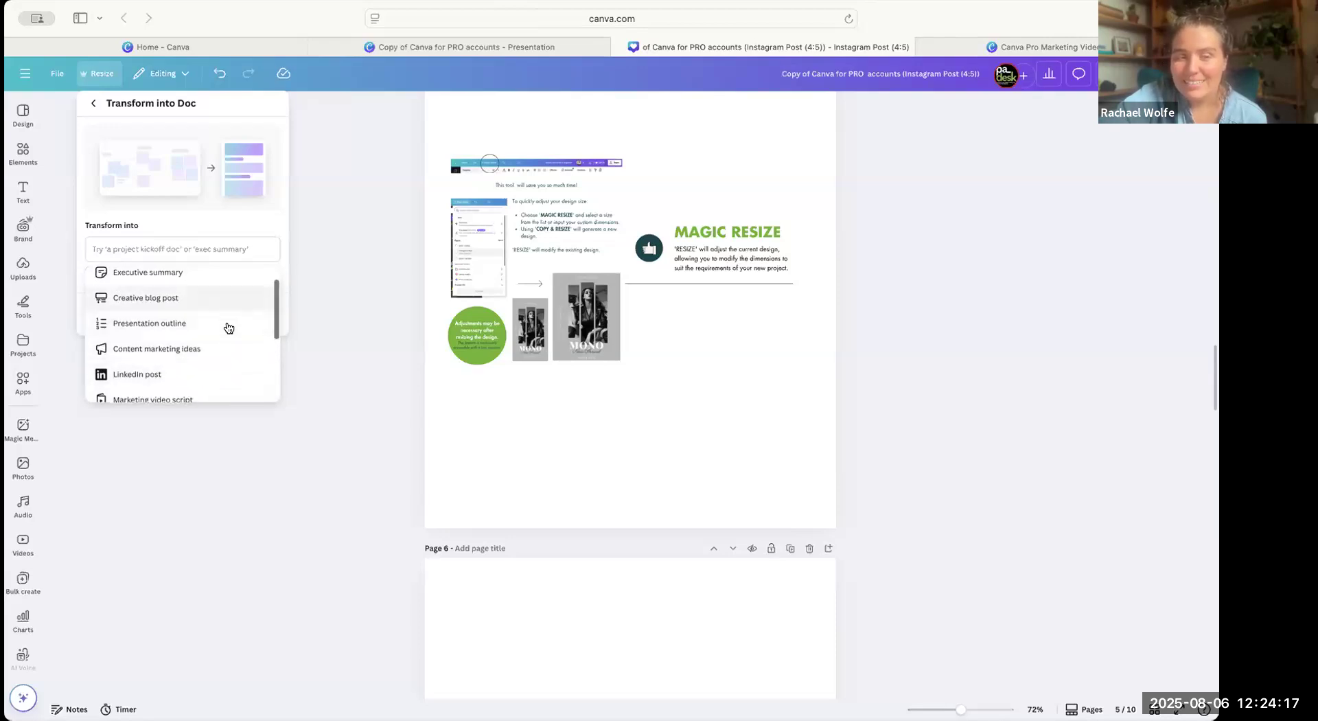
scroll(225, 319, "up", 1)
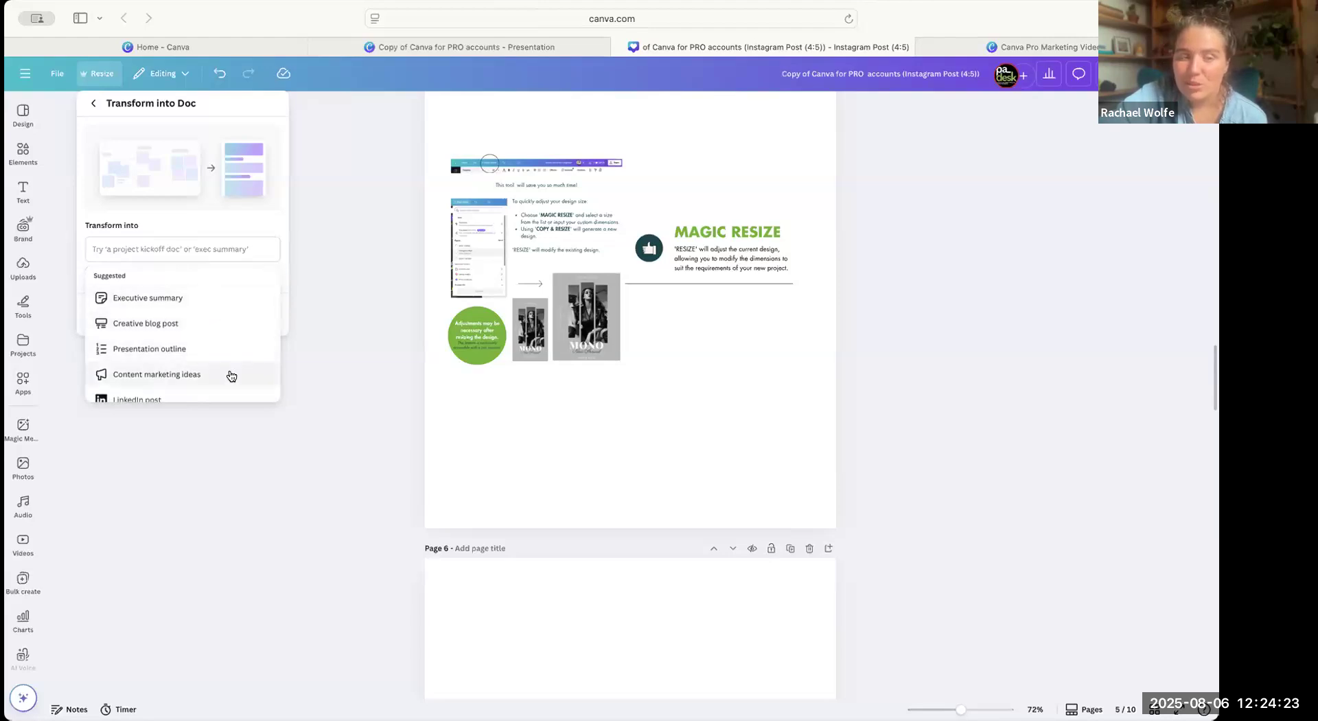
Transform the design into a Doc using the suggested Presentation outline type, then open and review the resulting Doc.
scroll(230, 374, "down", 1)
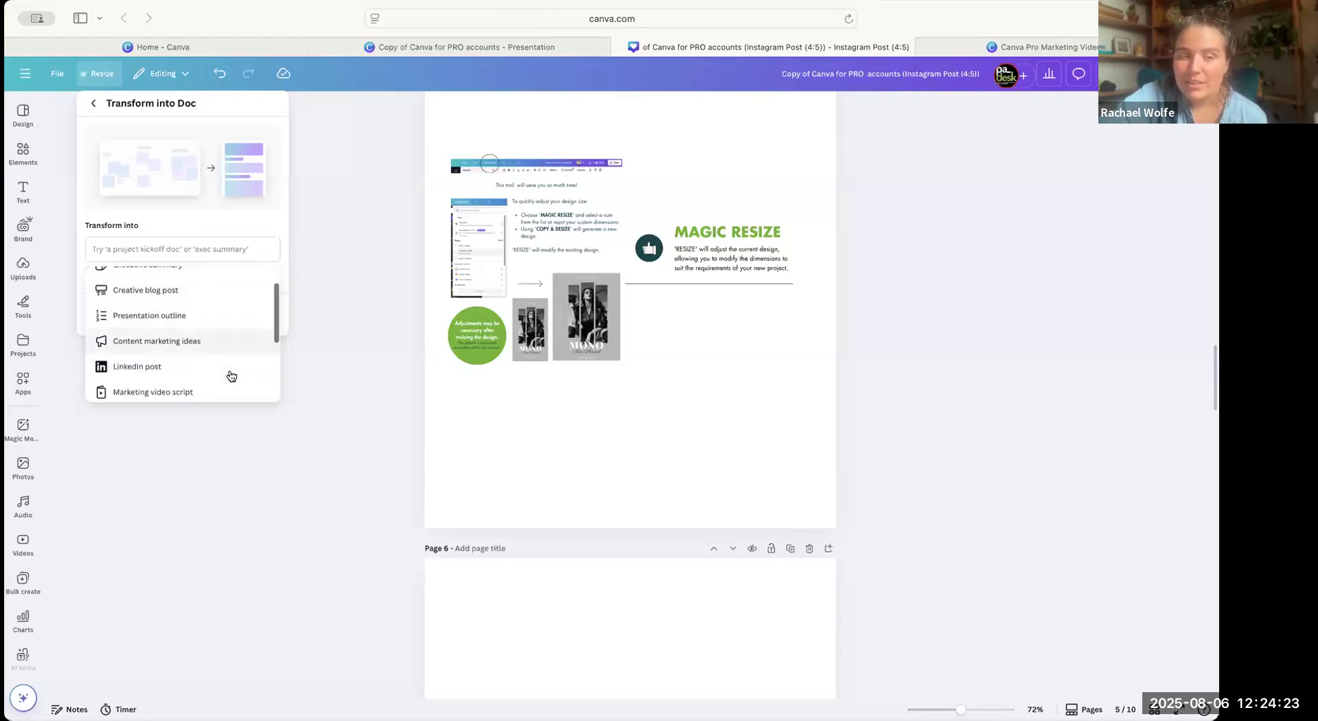
left_click(225, 323)
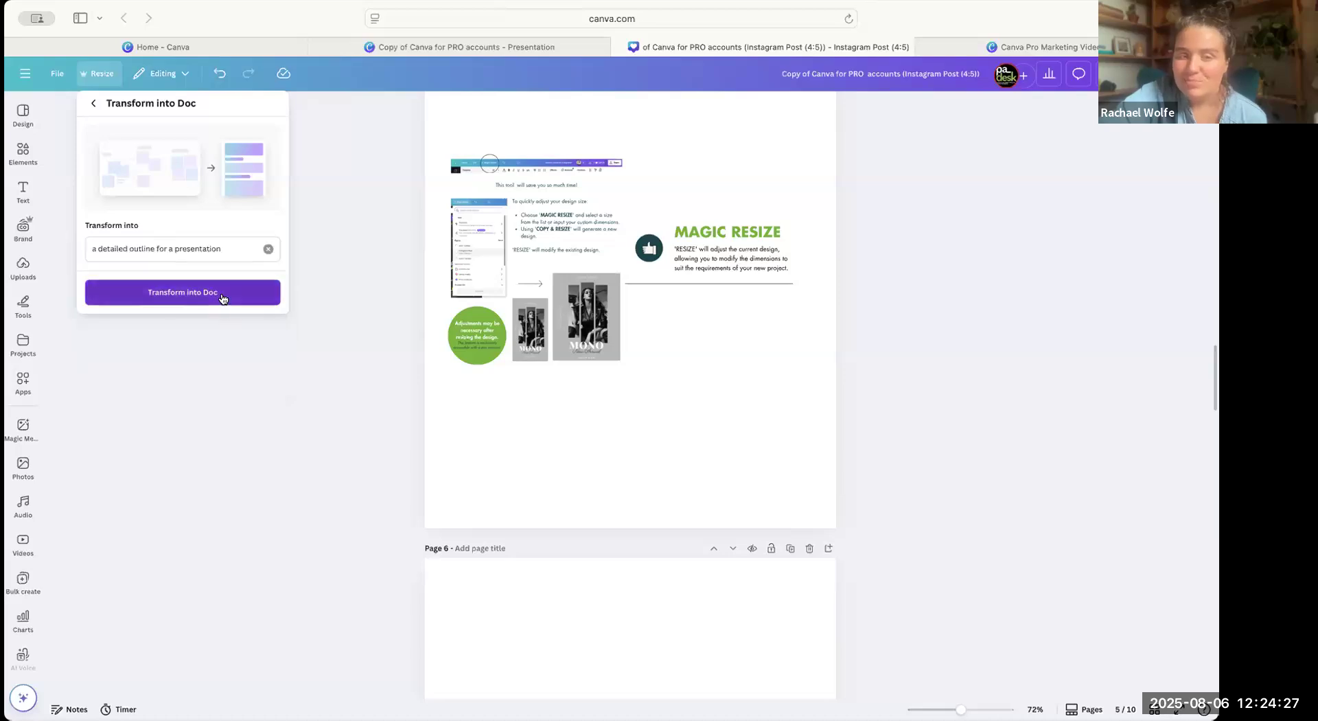
left_click(221, 299)
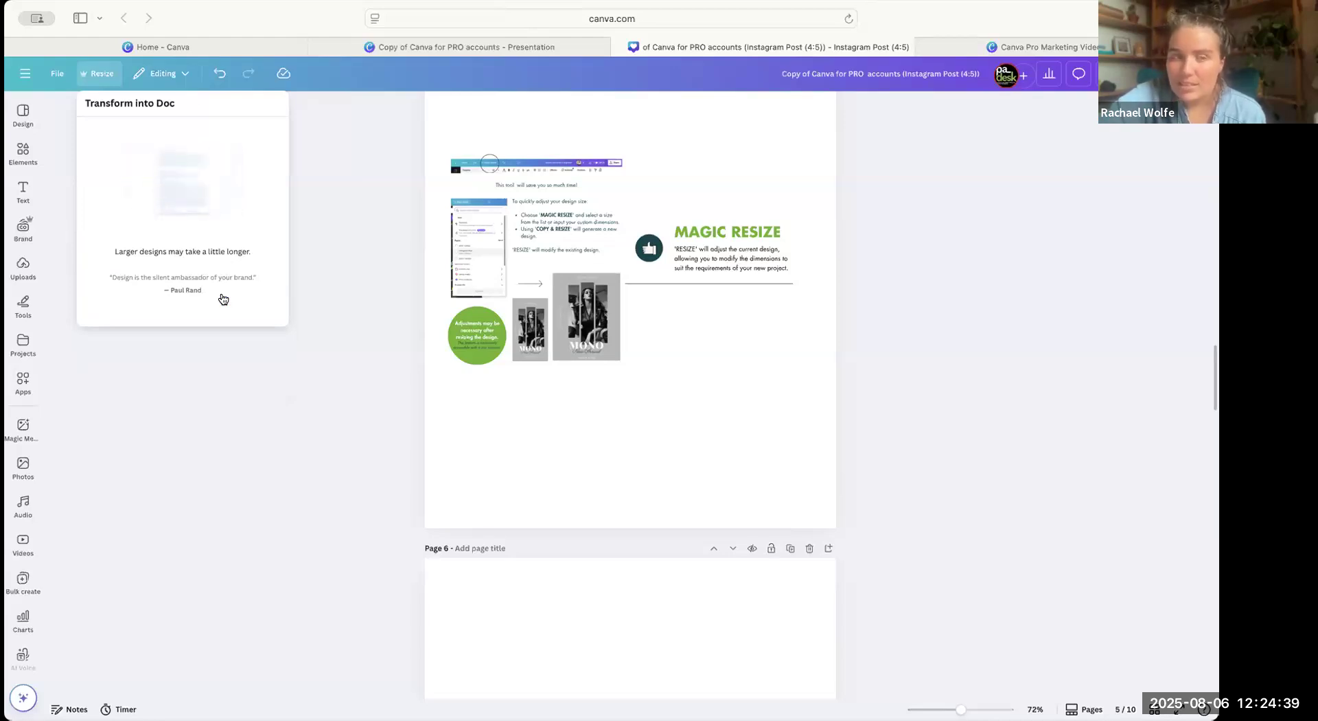
left_click(180, 193)
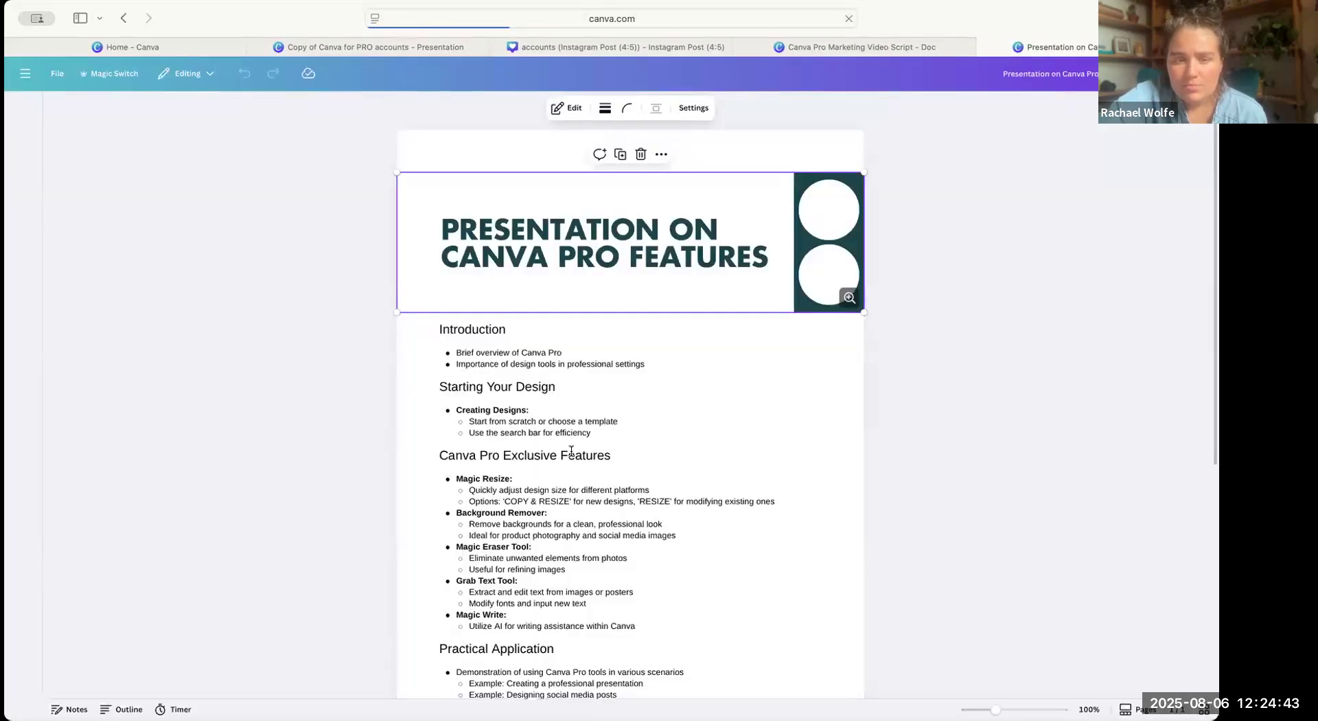
scroll(571, 450, "down", 5)
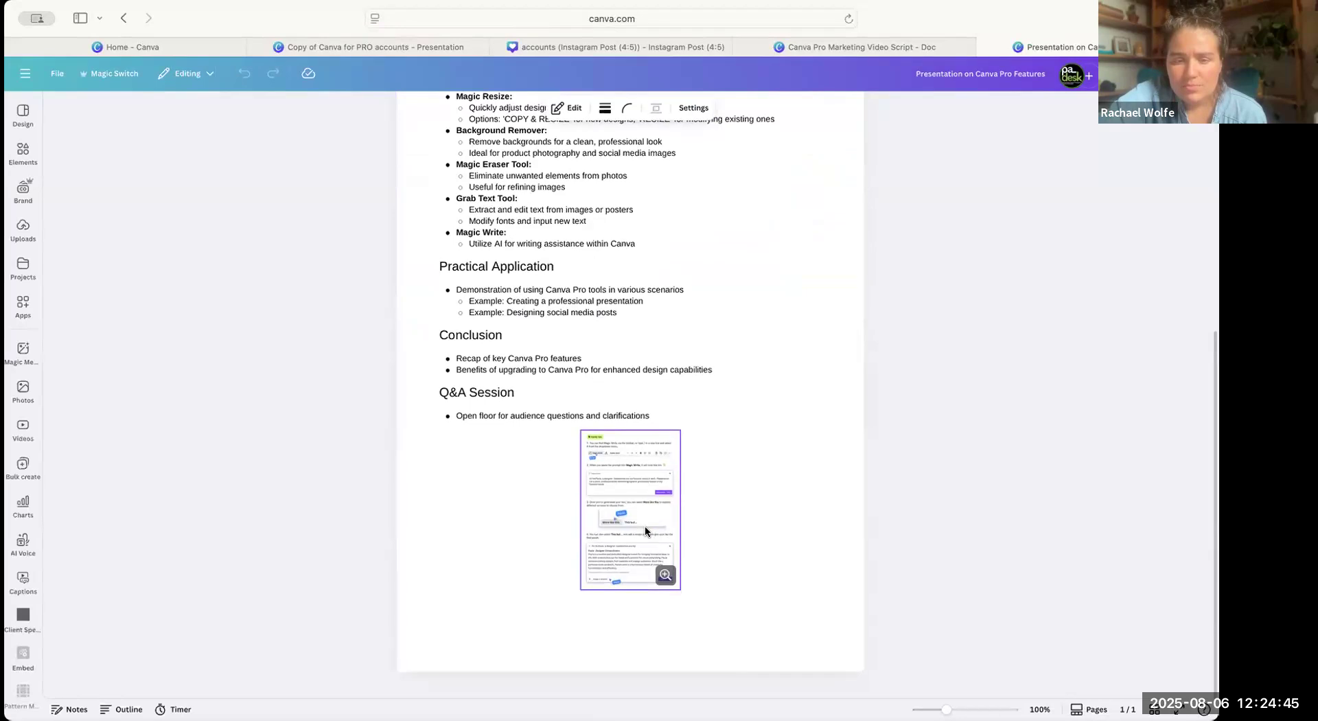
scroll(734, 344, "up", 5)
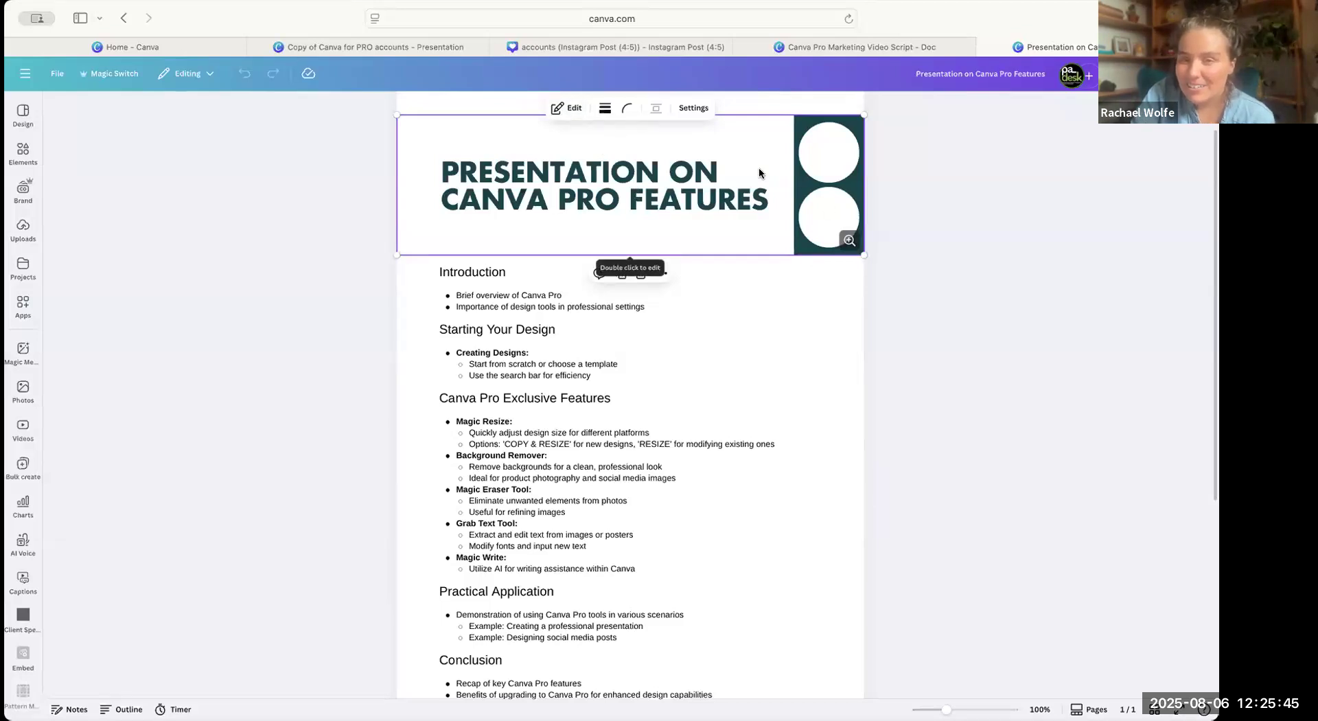
Open the Doc's header banner for editing and delete the two white circles from its dark rectangle.
left_click(566, 109)
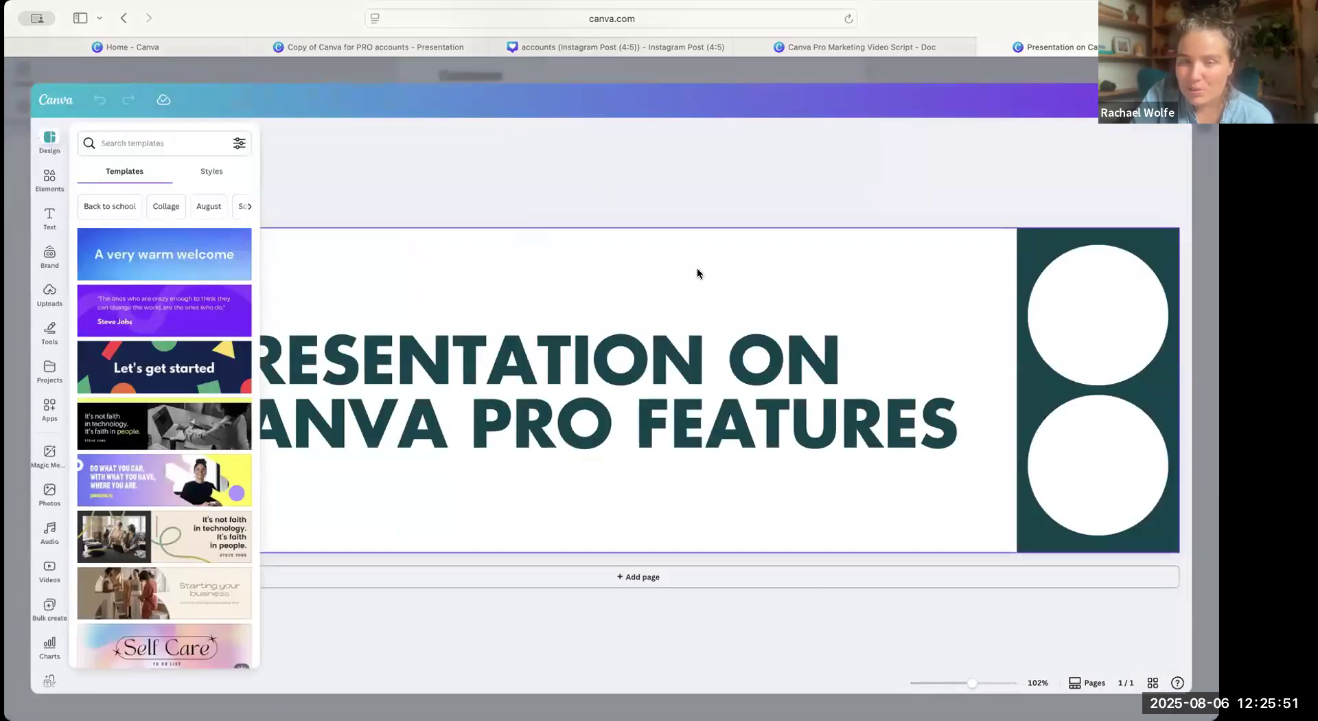
left_click(830, 321)
left_click(1096, 381)
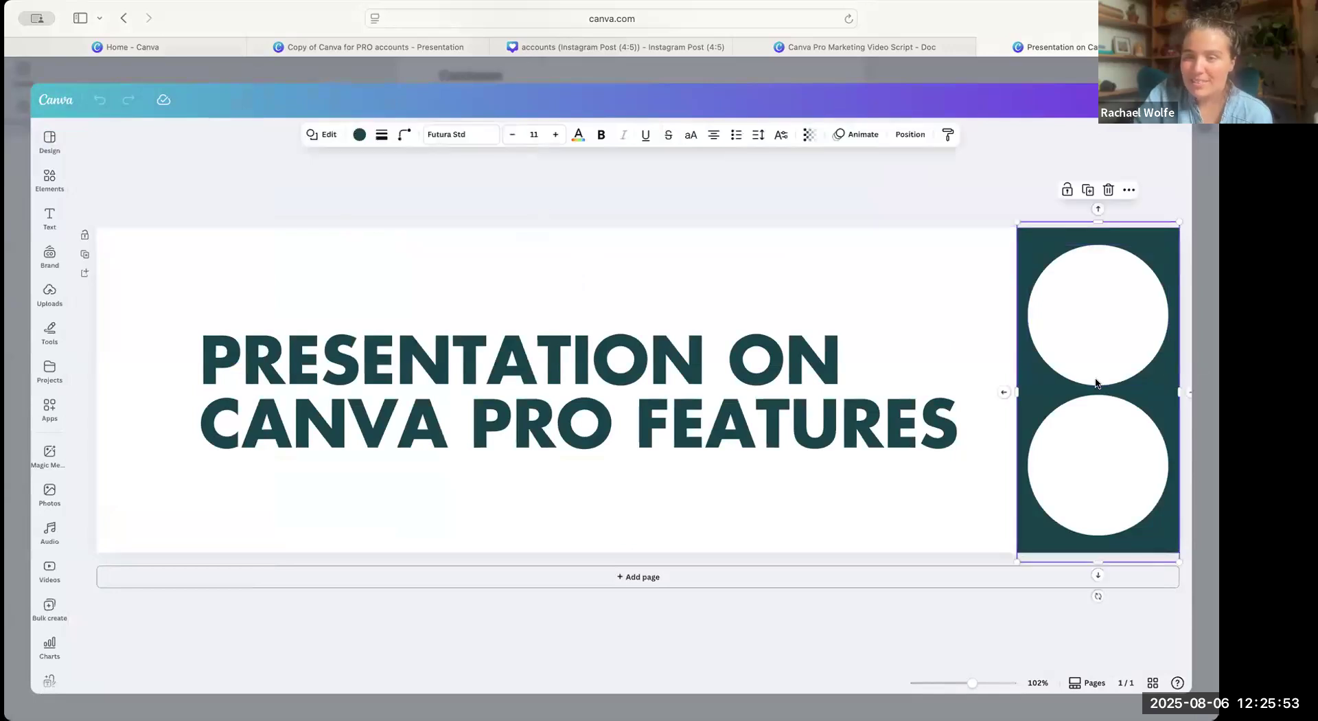
key("Delete")
left_click(1074, 410)
key("Delete")
Stretch the dark teal rectangle across the full width of the header banner.
left_click(1072, 395)
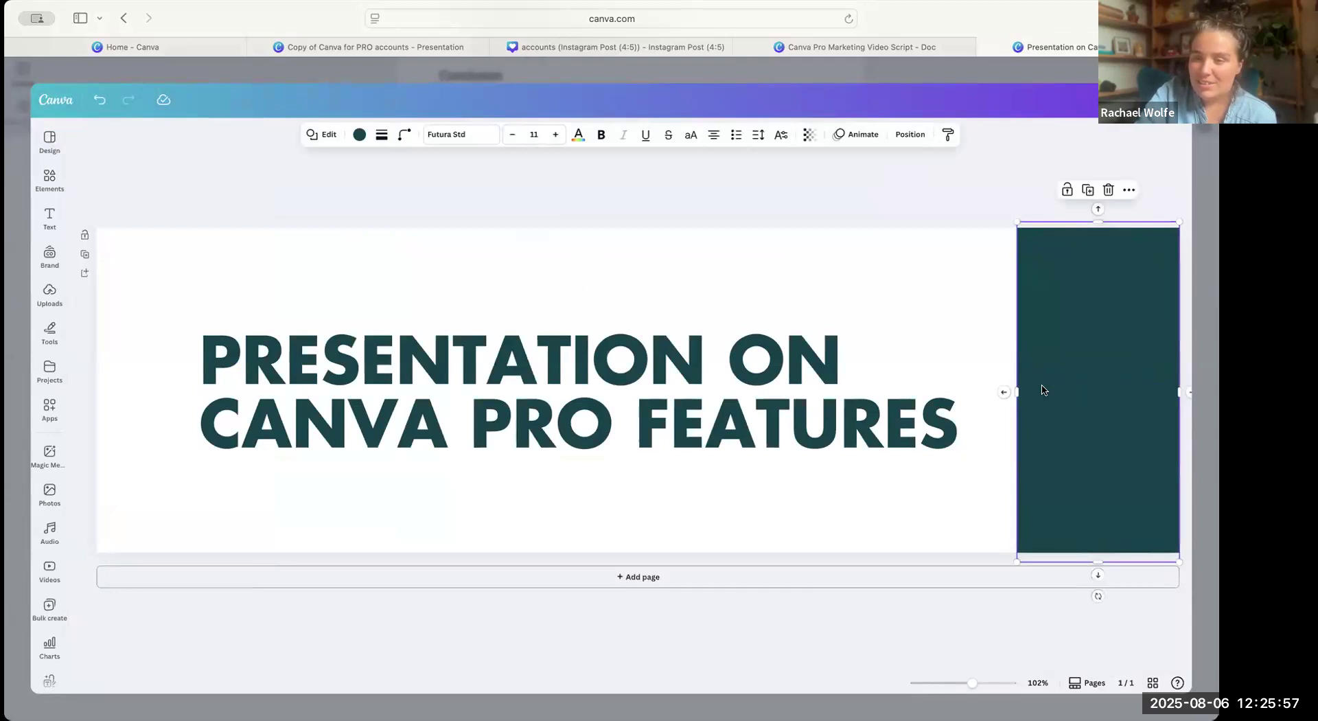
left_click_drag(1017, 392, 85, 369)
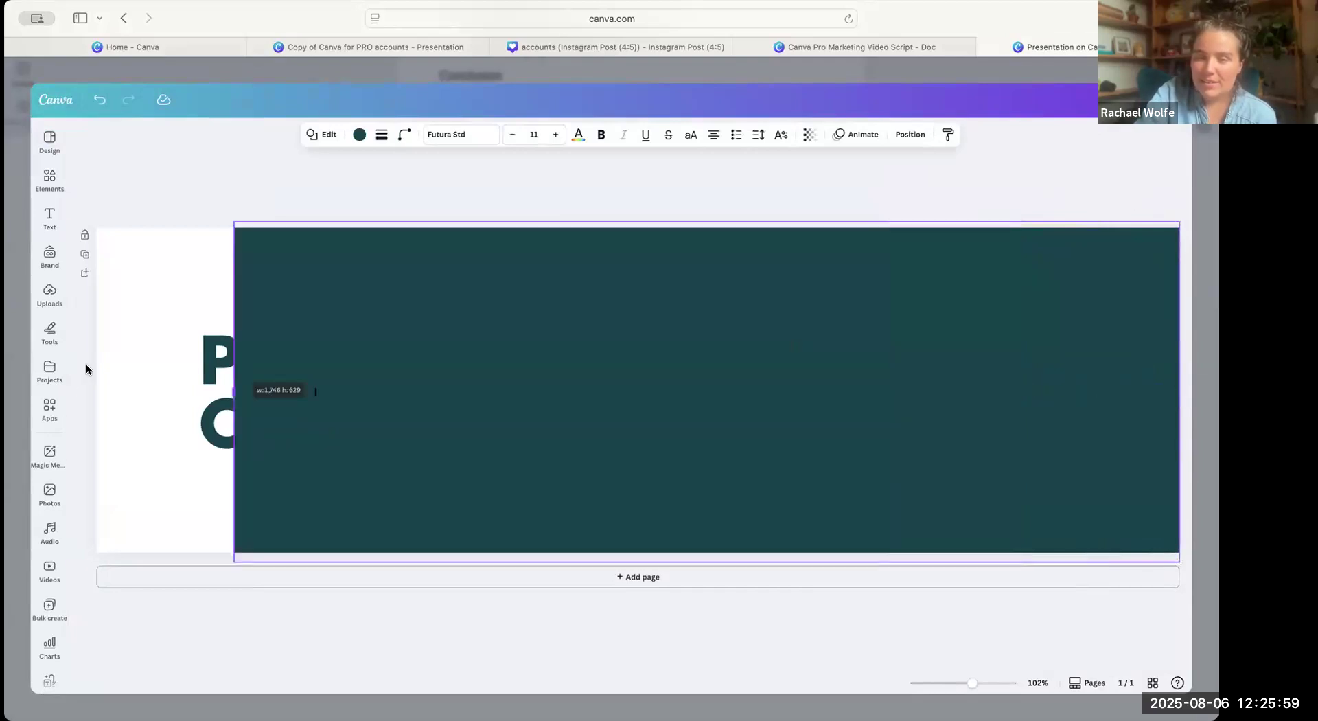
right_click(282, 422)
key("Escape")
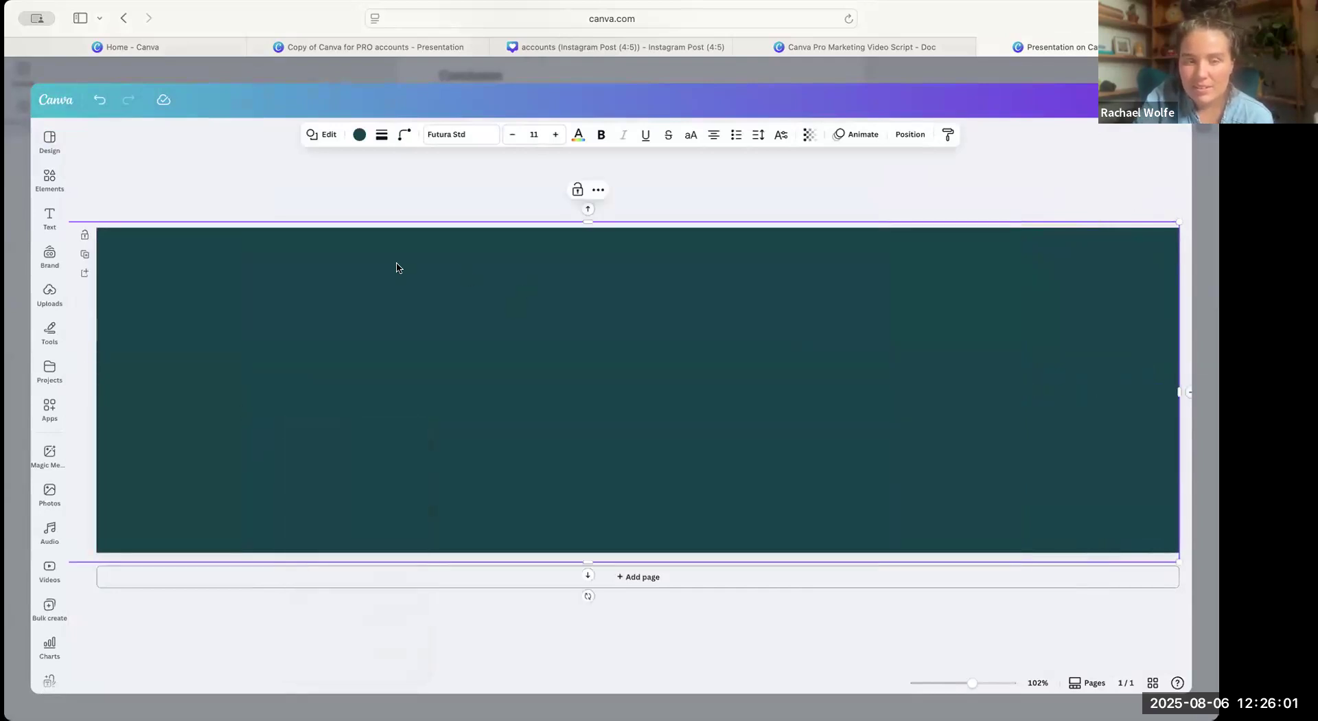
left_click(358, 195)
Place the banner rectangle behind the title text and recolour it with the Brand Kit's primary green.
right_click(356, 283)
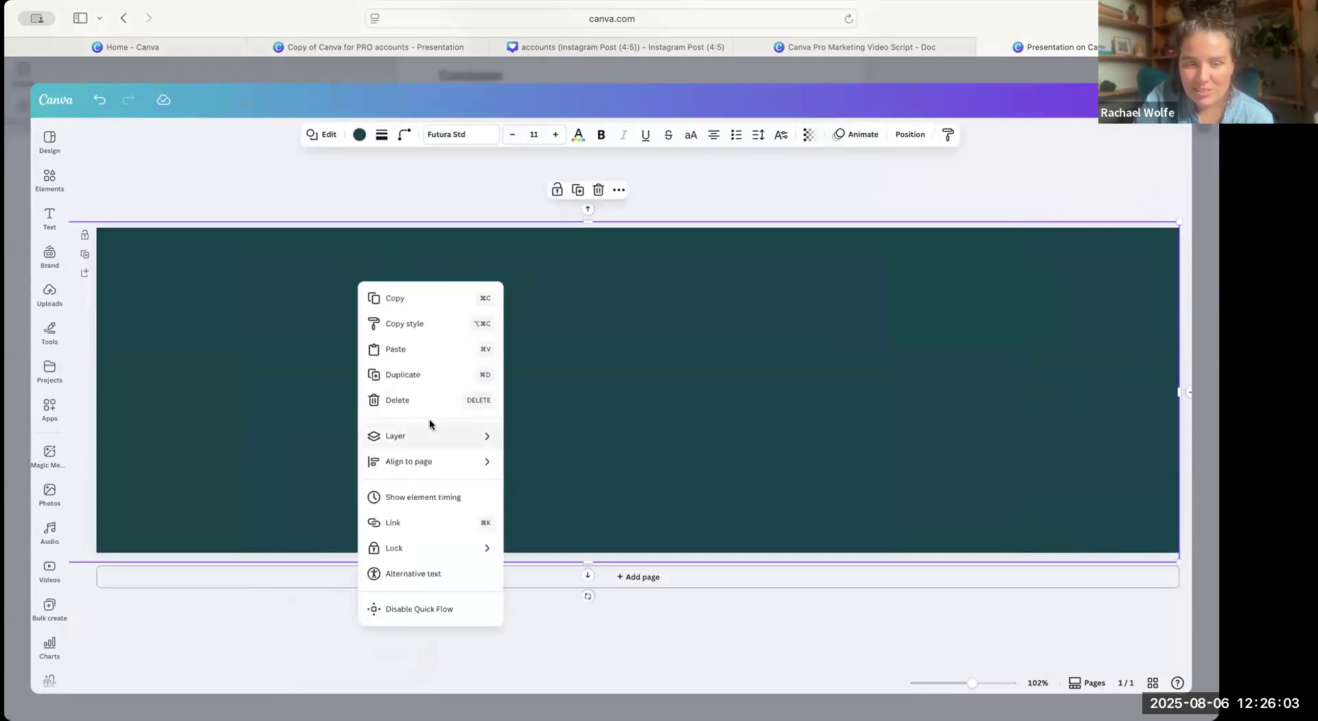
mouse_move(435, 435)
left_click(553, 511)
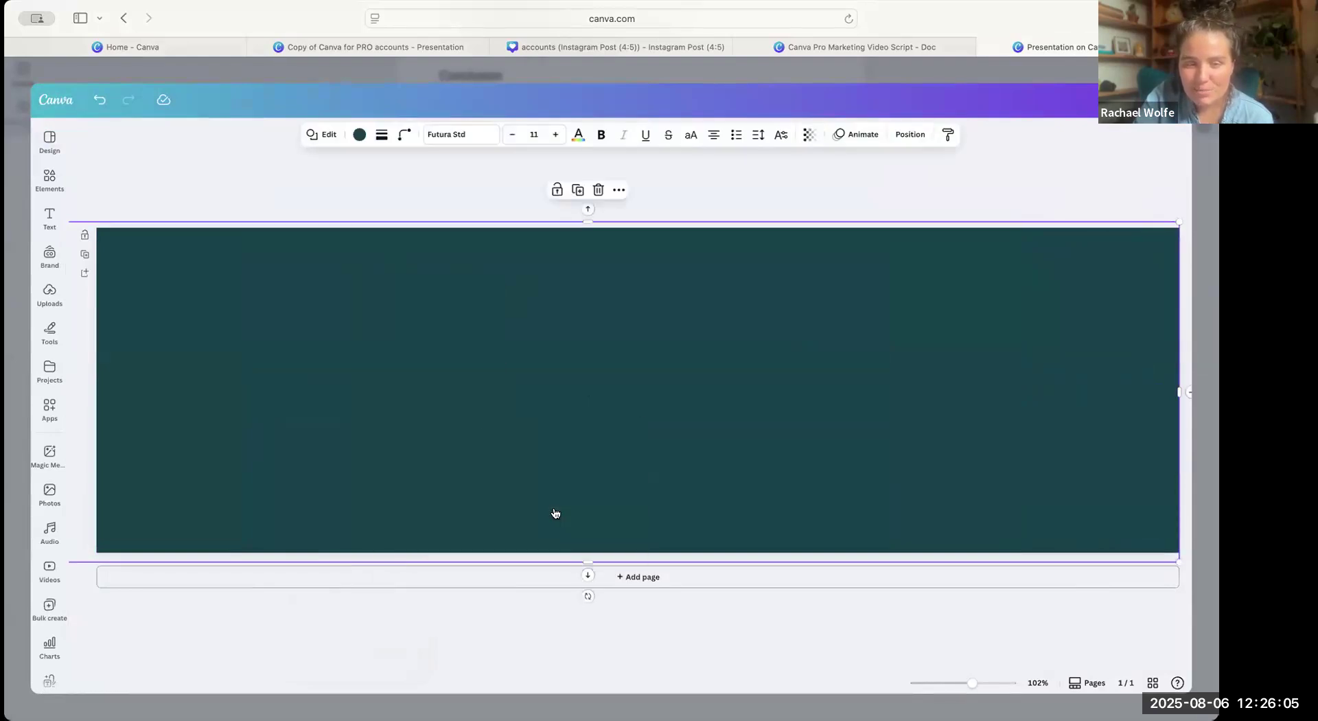
left_click(360, 135)
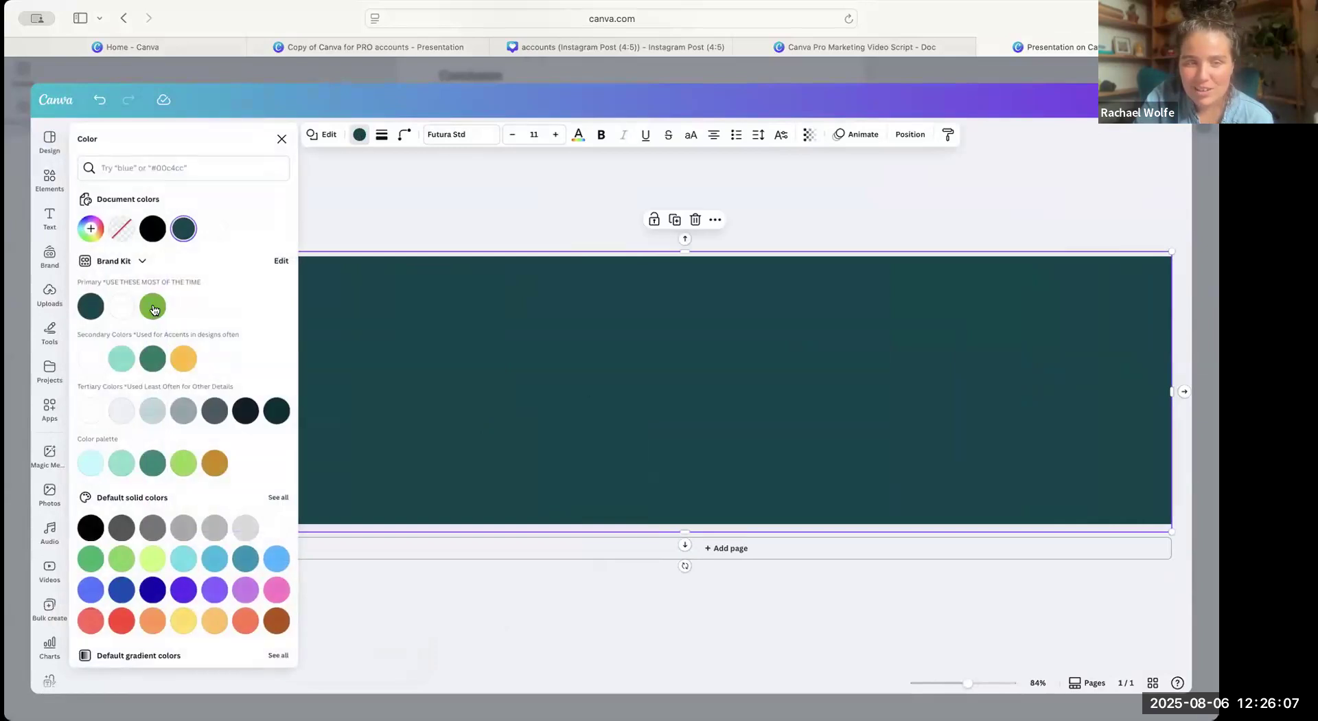
left_click(153, 306)
Colour the banner title with the Brand Kit's secondary white and narrow its text box so it wraps onto three lines.
left_click(511, 353)
left_click(496, 134)
left_click(91, 359)
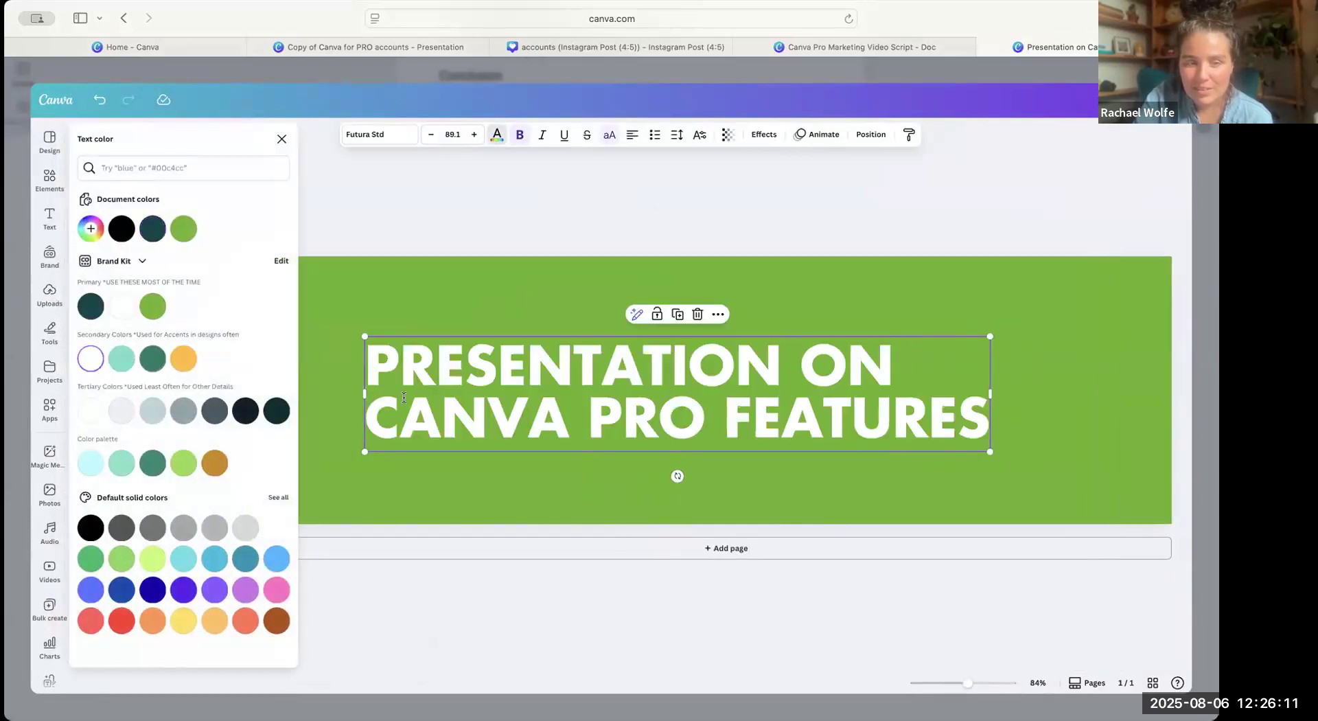
double_click(361, 394)
left_click_drag(361, 395, 560, 412)
Recolour the banner's background rectangle with the Brand Kit's primary dark teal.
left_click(441, 330)
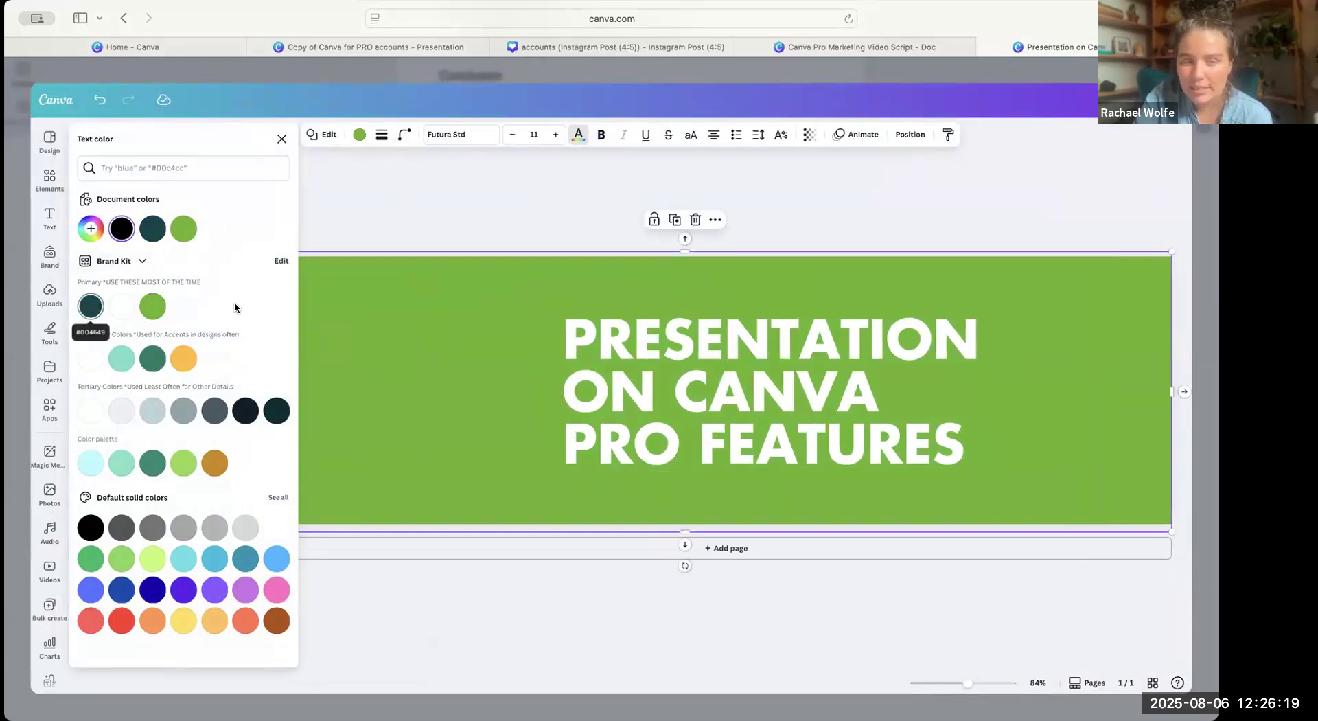
left_click(91, 302)
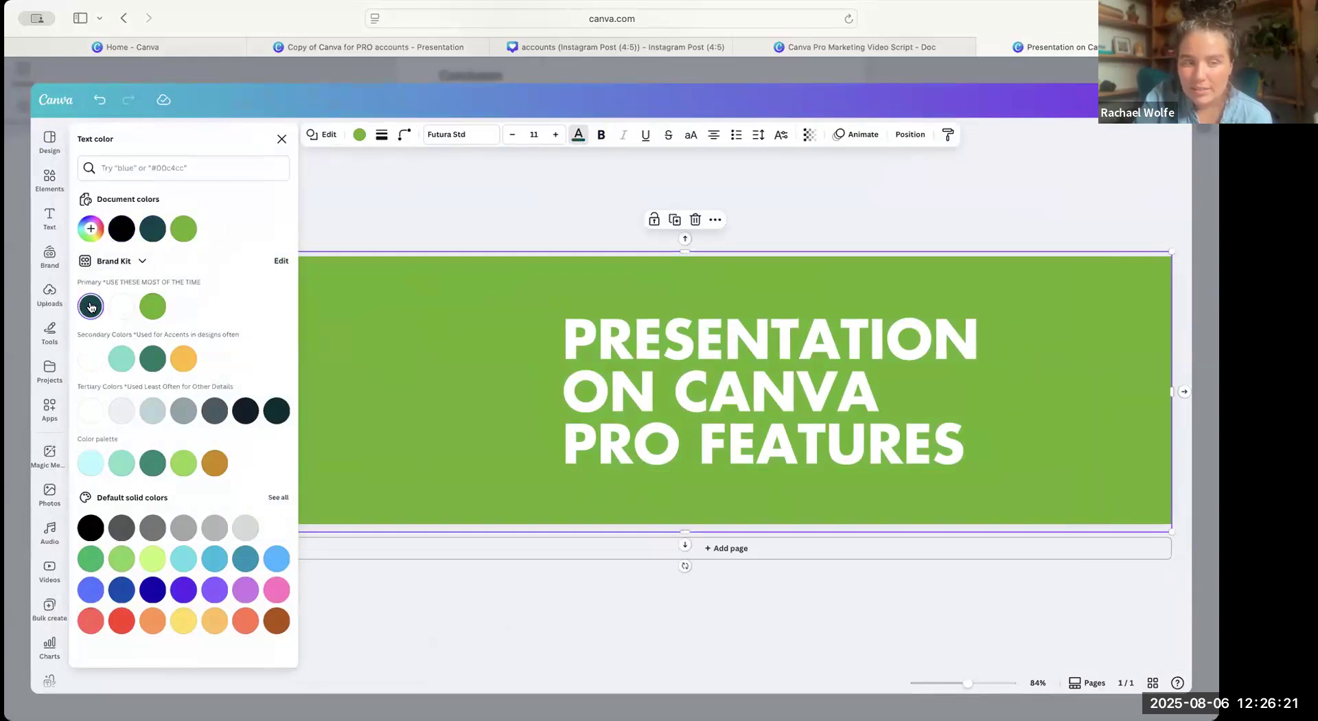
left_click(450, 205)
left_click(364, 303)
left_click(359, 134)
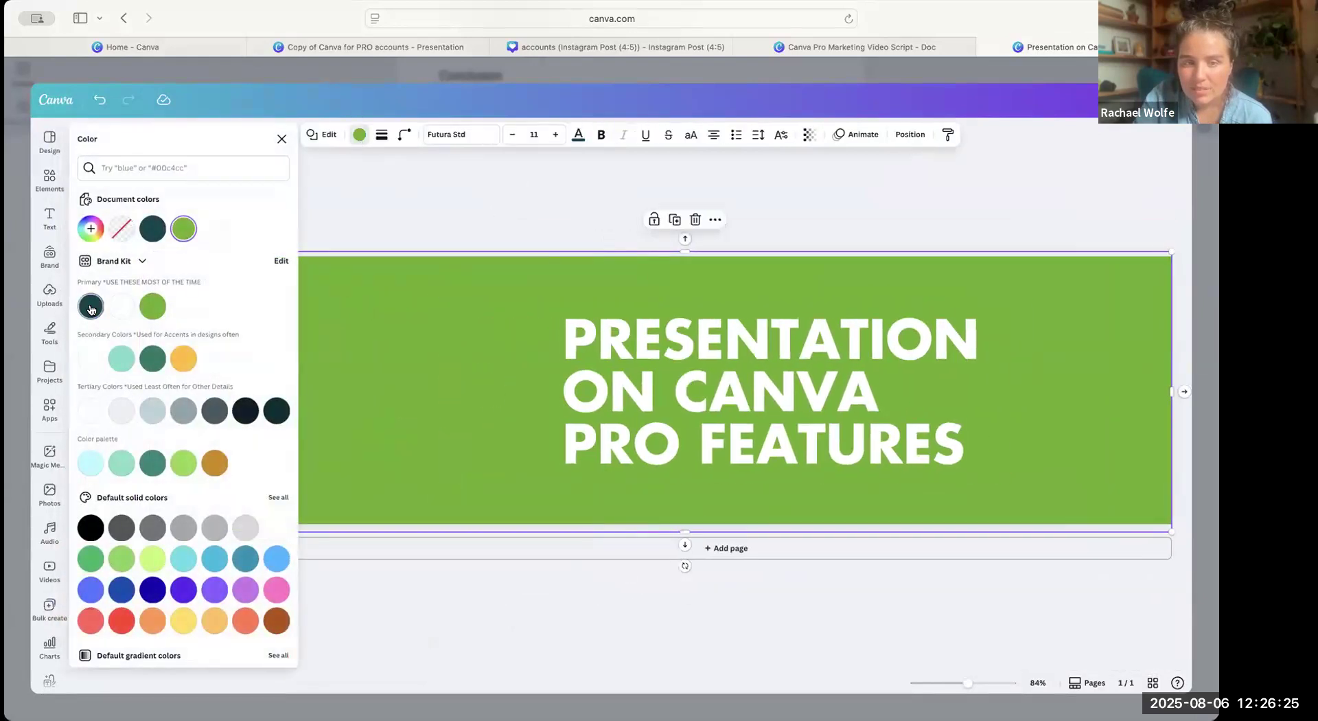
left_click(91, 305)
Add the green-and-white SBDC logo from the Brand Kit beside the banner title and enlarge it to nearly the banner's height.
left_click(50, 257)
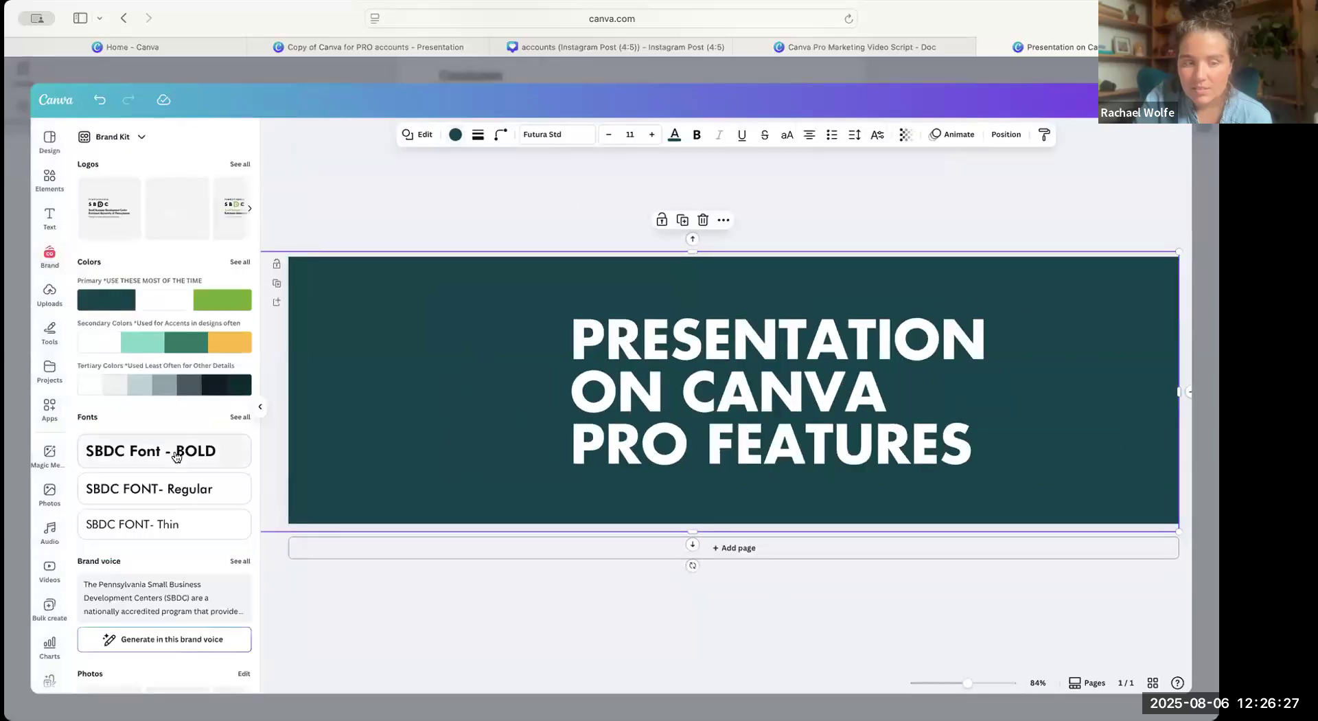
scroll(177, 456, "down", 5)
scroll(177, 456, "down", 3)
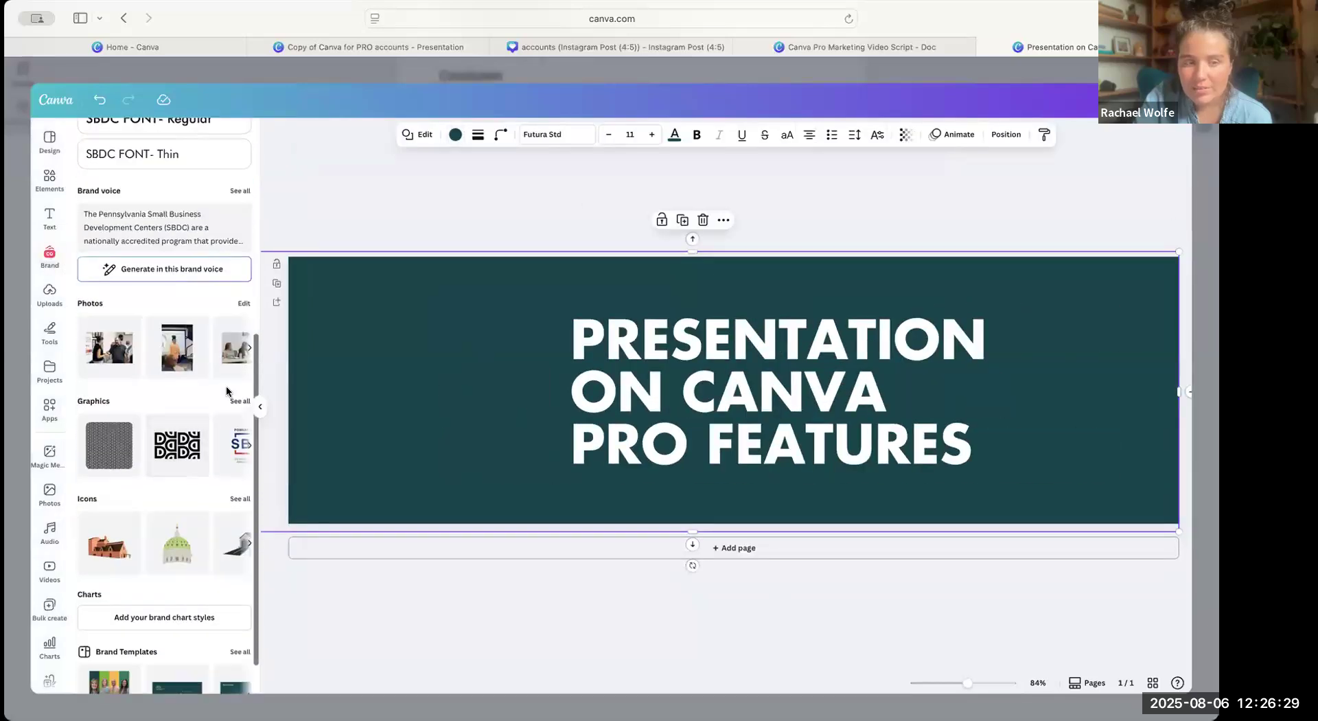
scroll(229, 395, "up", 4)
scroll(216, 187, "up", 2)
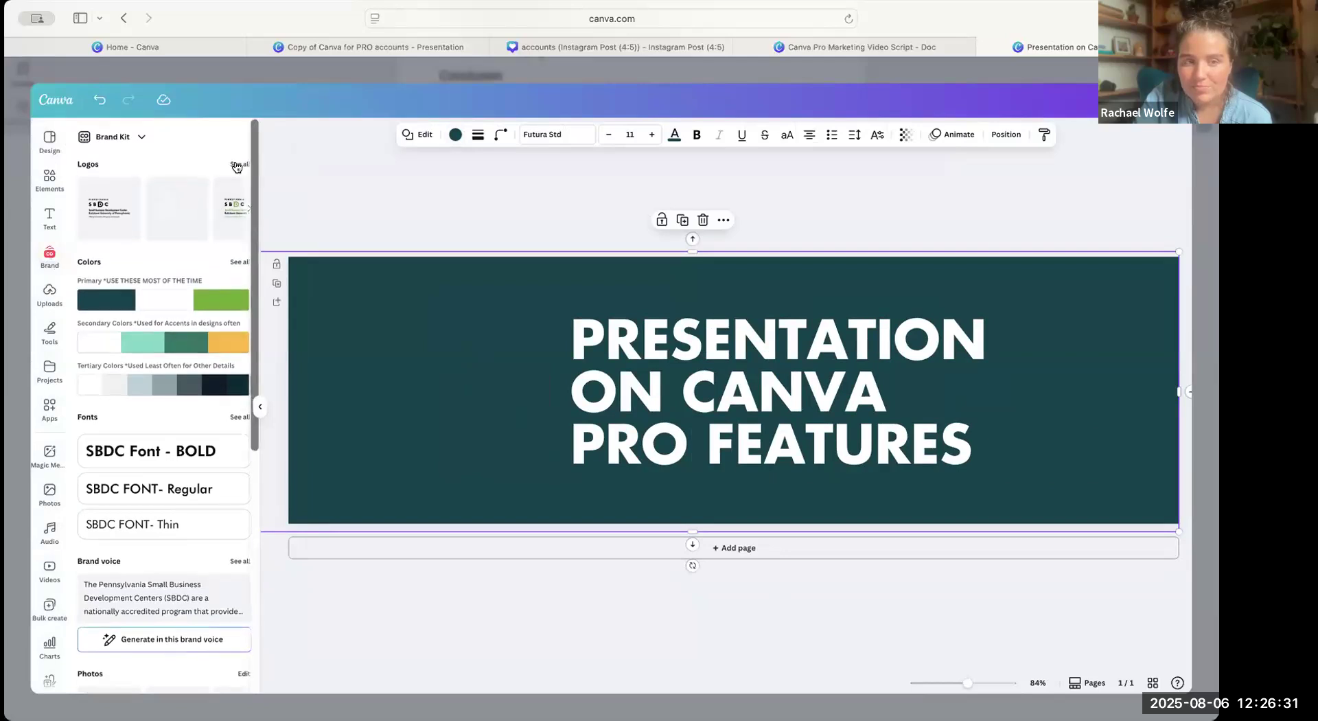
left_click(237, 166)
left_click(208, 391)
left_click_drag(716, 382, 368, 345)
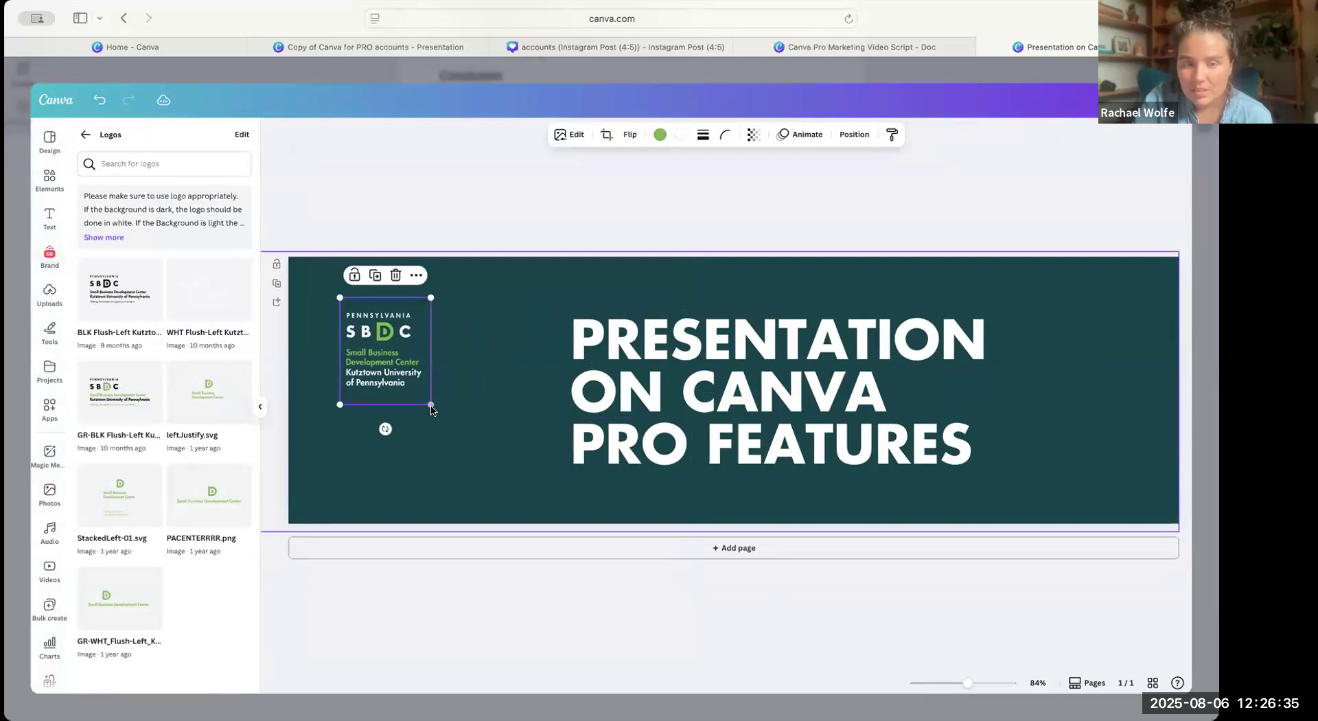
left_click_drag(431, 405, 511, 500)
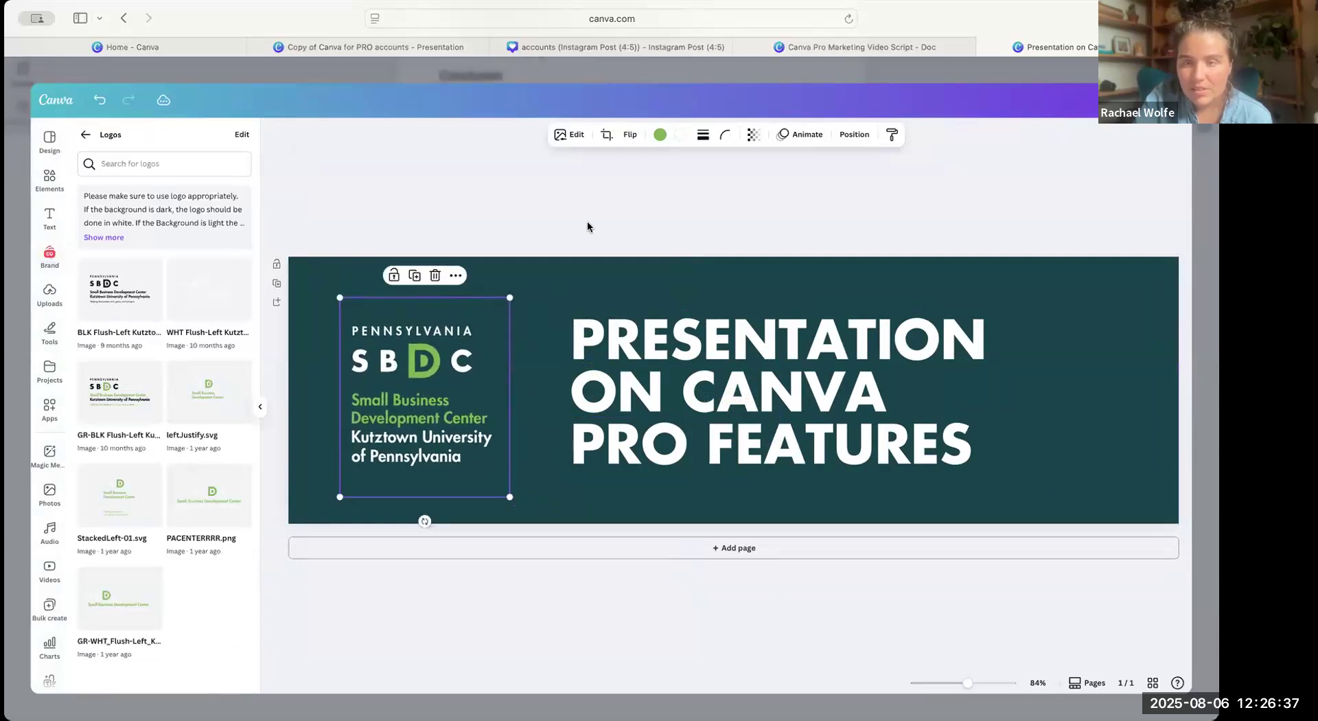
left_click(901, 171)
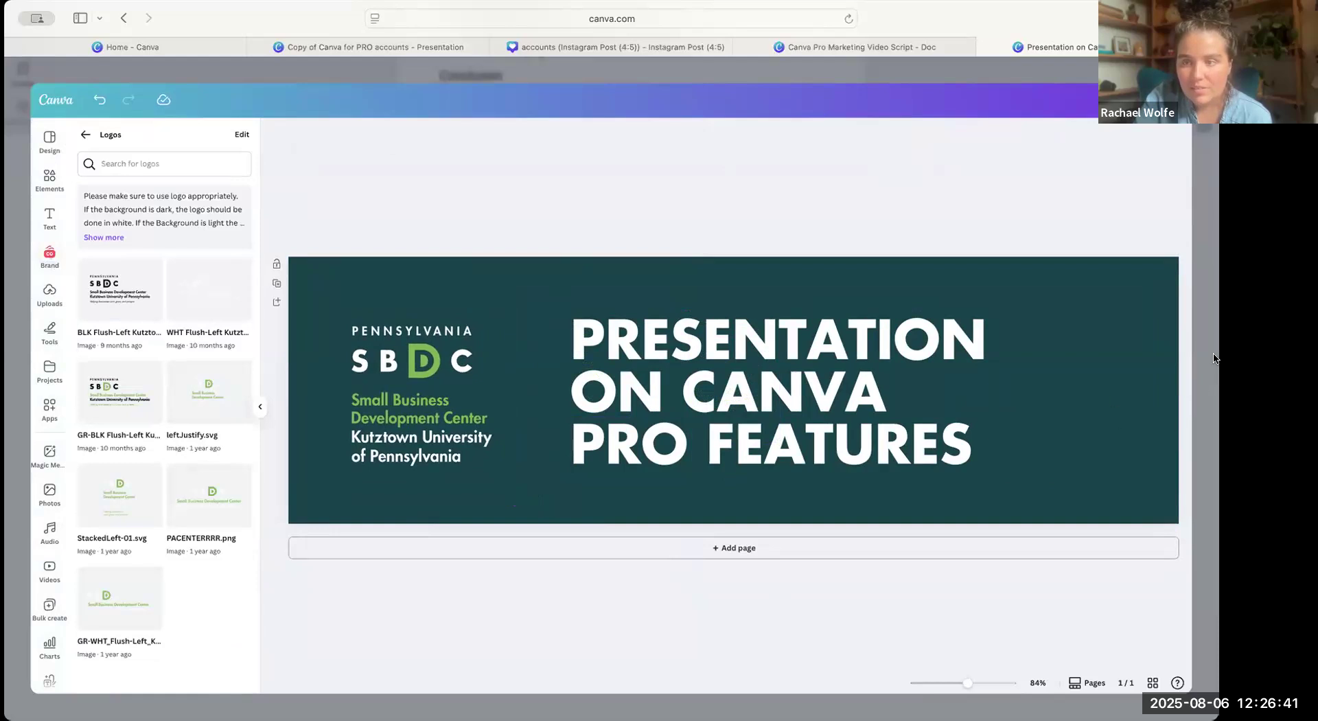
Close the banner editor and review the Doc from its header down to the Q&A section.
left_click(1159, 101)
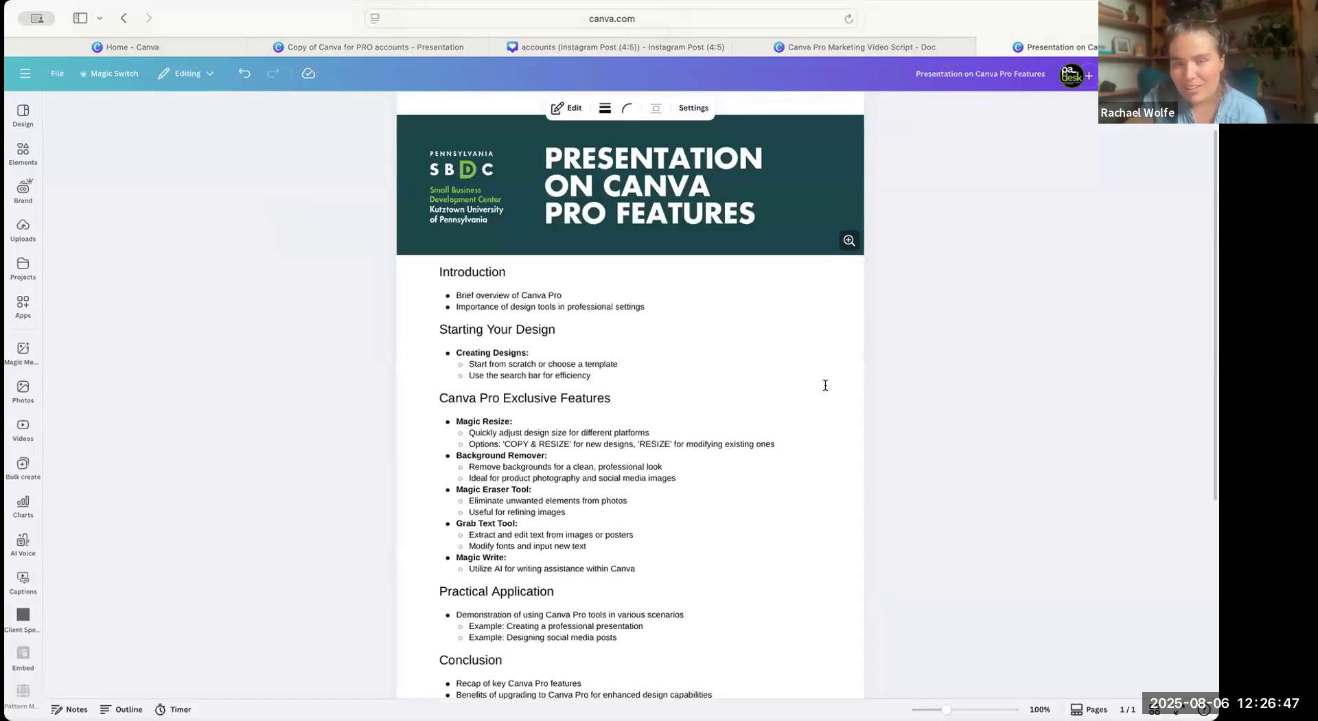
scroll(825, 385, "down", 5)
scroll(825, 385, "down", 2)
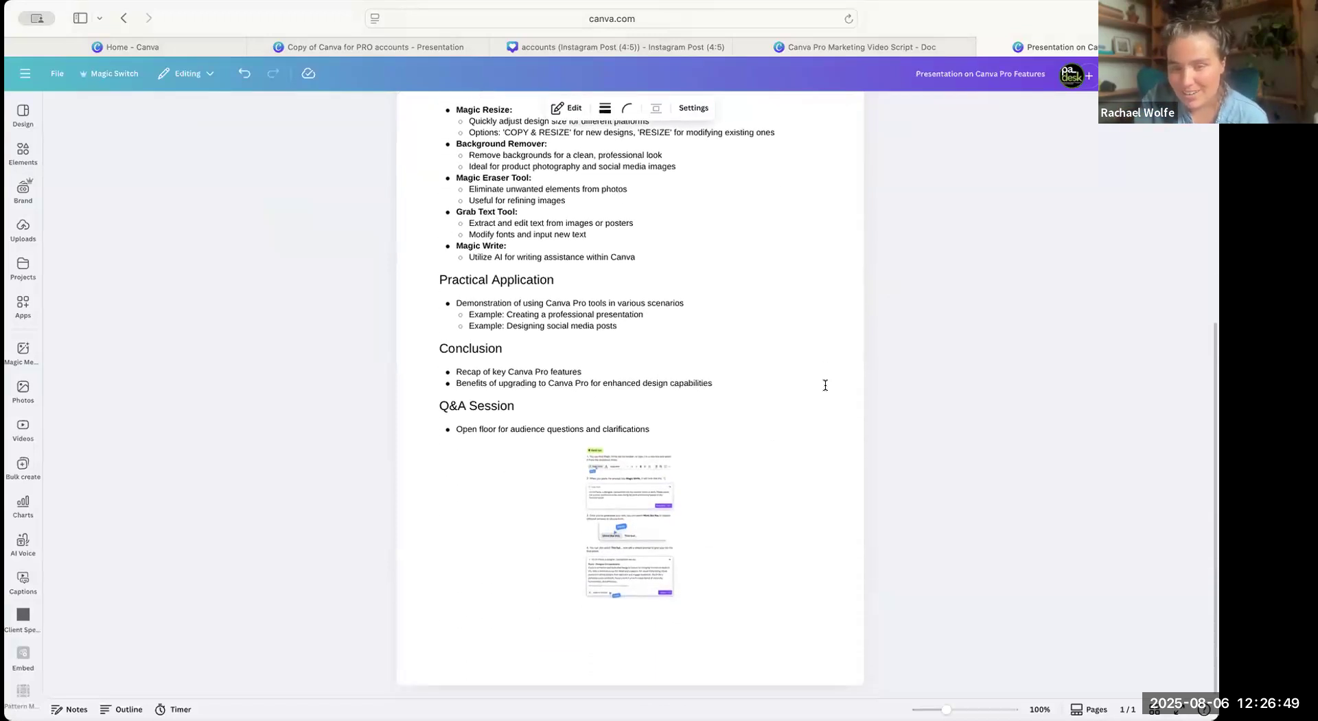
scroll(734, 377, "up", 4)
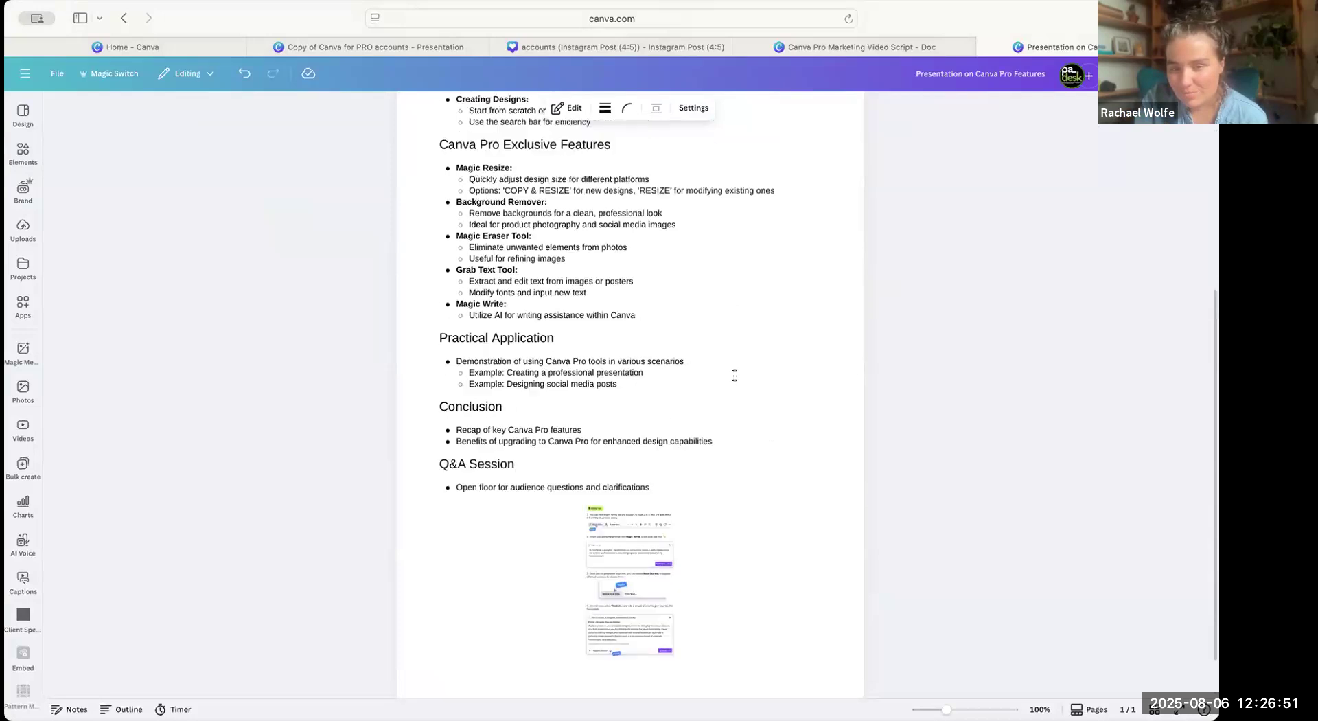
Switch to the Instagram Post (4:5) design, look through its tool pages and compare them with the generated Doc.
left_click(557, 44)
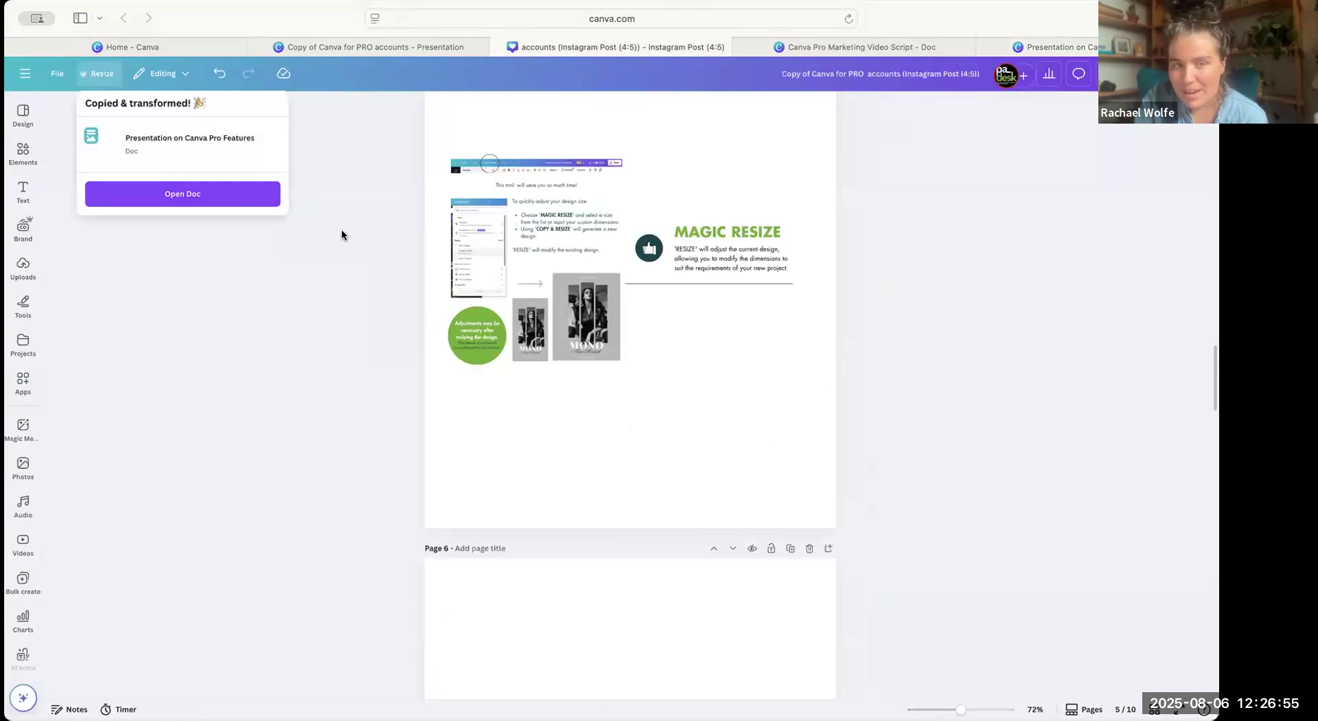
left_click(318, 269)
scroll(597, 306, "down", 15)
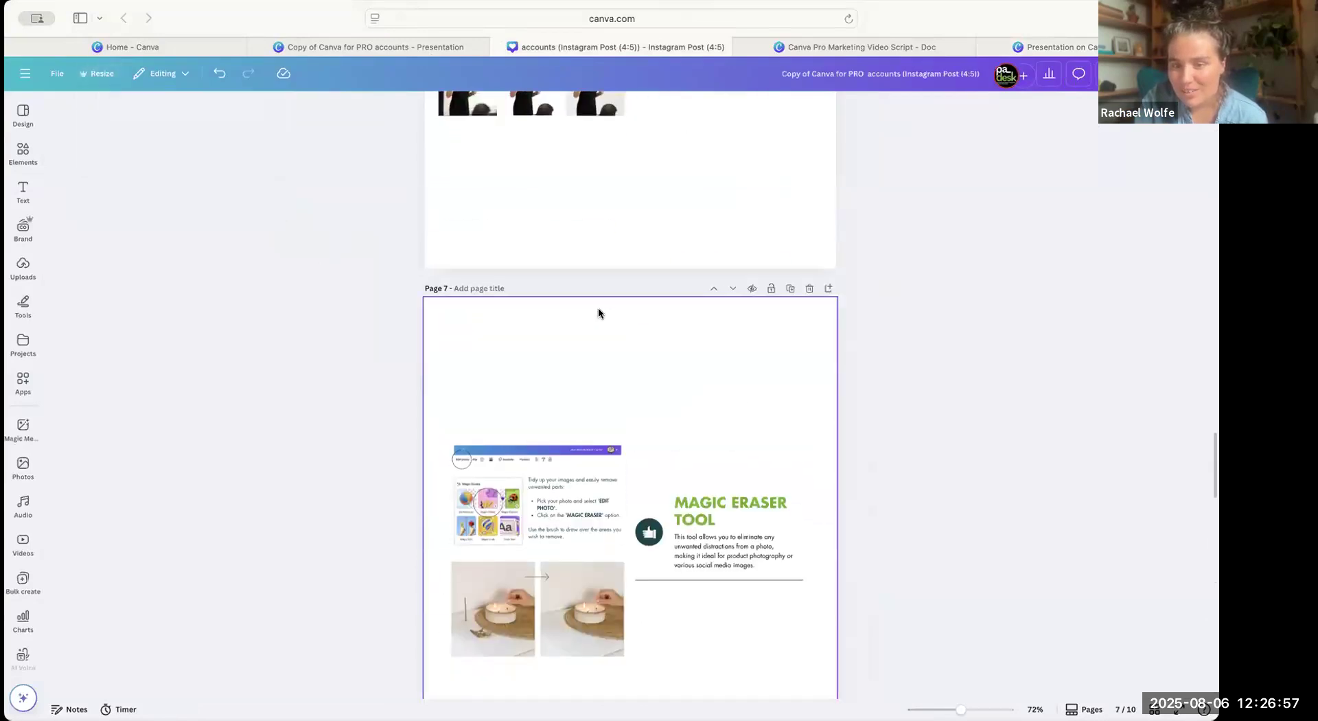
scroll(598, 313, "down", 3)
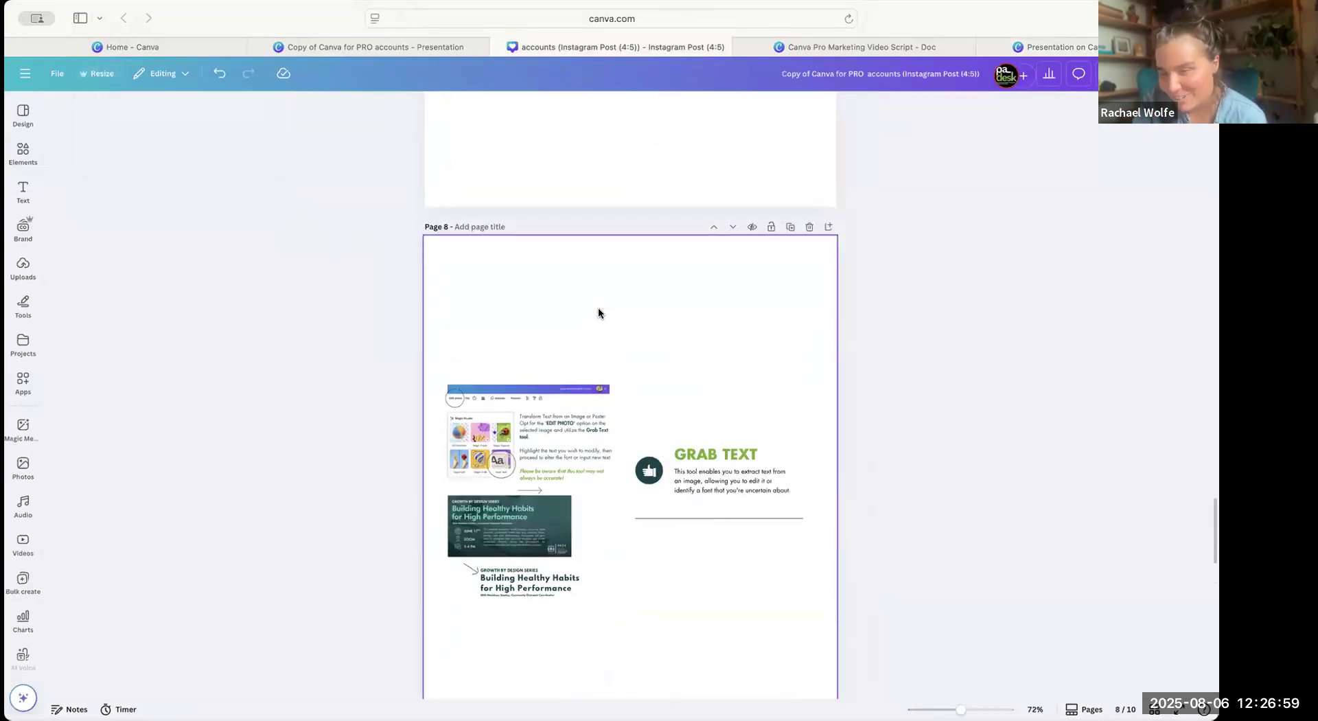
scroll(598, 313, "down", 2)
scroll(598, 307, "down", 3)
scroll(1008, 117, "up", 1)
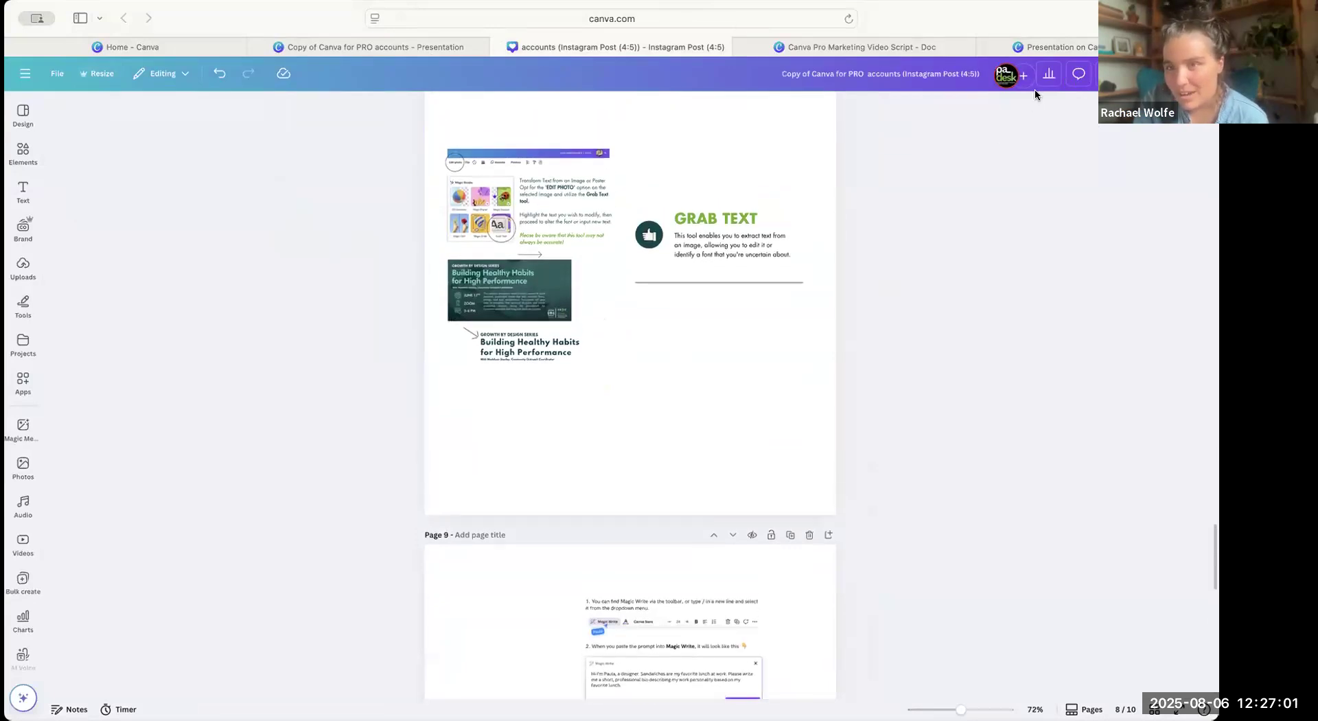
left_click(1056, 48)
scroll(870, 279, "up", 5)
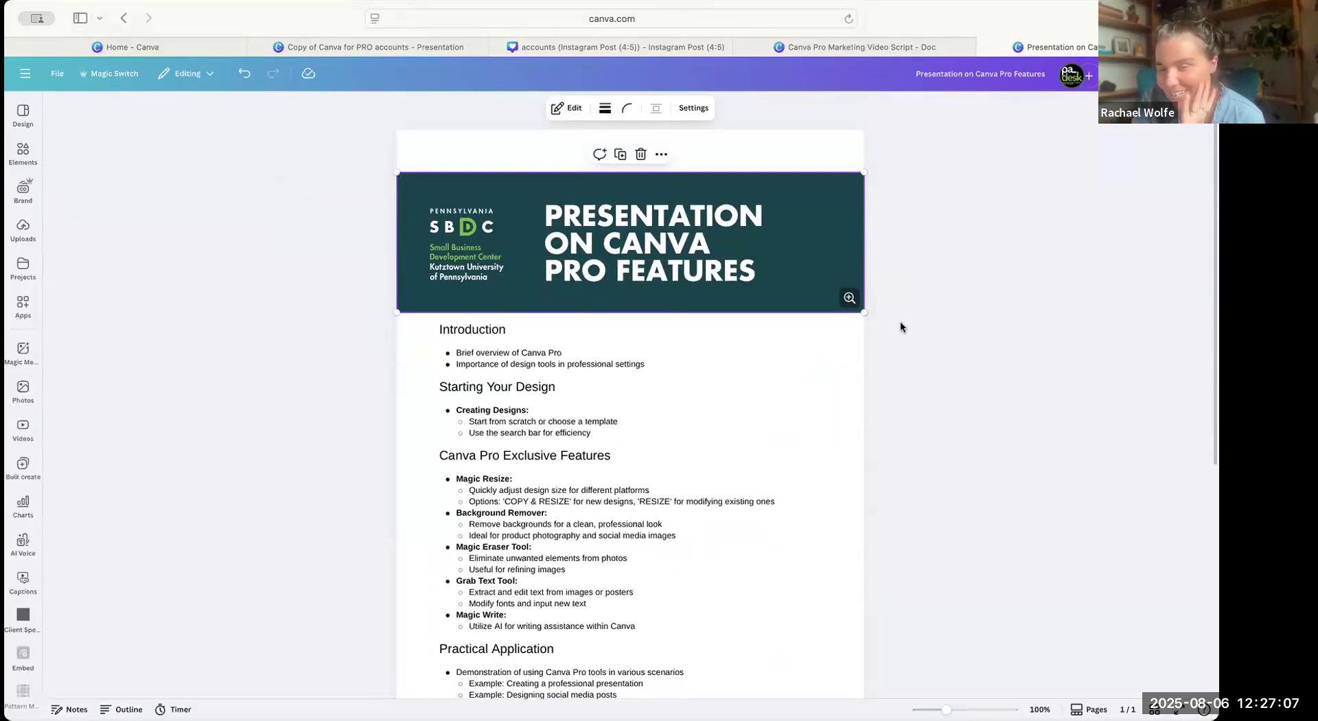
Return to the Instagram Post design's Magic Resize page and review the resize categories and Magic Switch options.
left_click(642, 47)
scroll(582, 260, "up", 7)
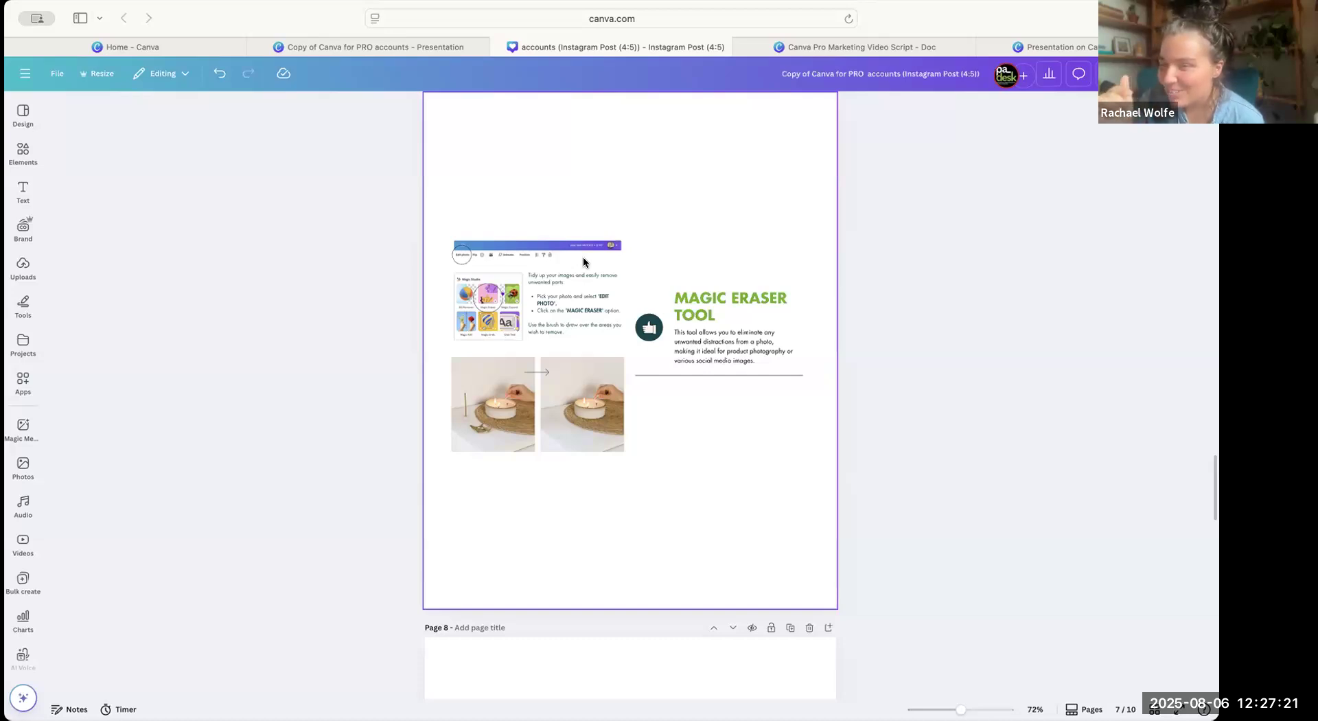
scroll(583, 262, "up", 15)
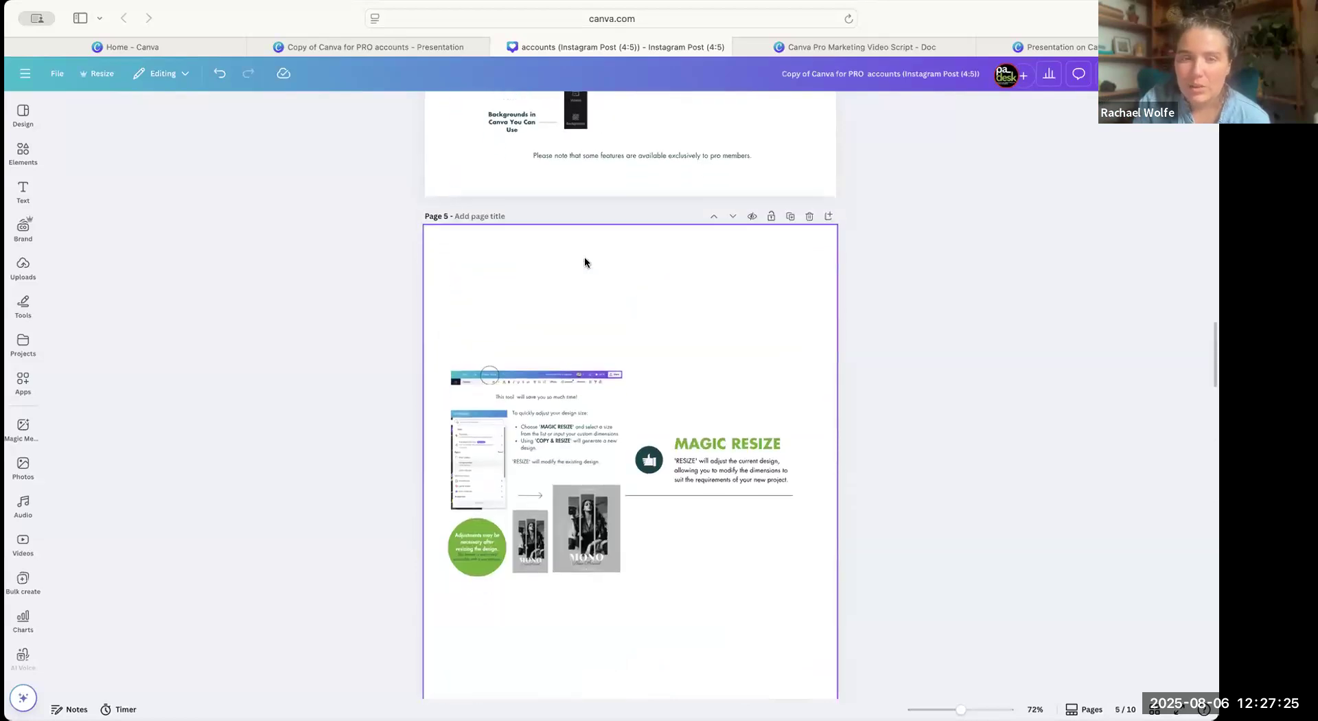
scroll(583, 261, "up", 3)
scroll(584, 262, "down", 9)
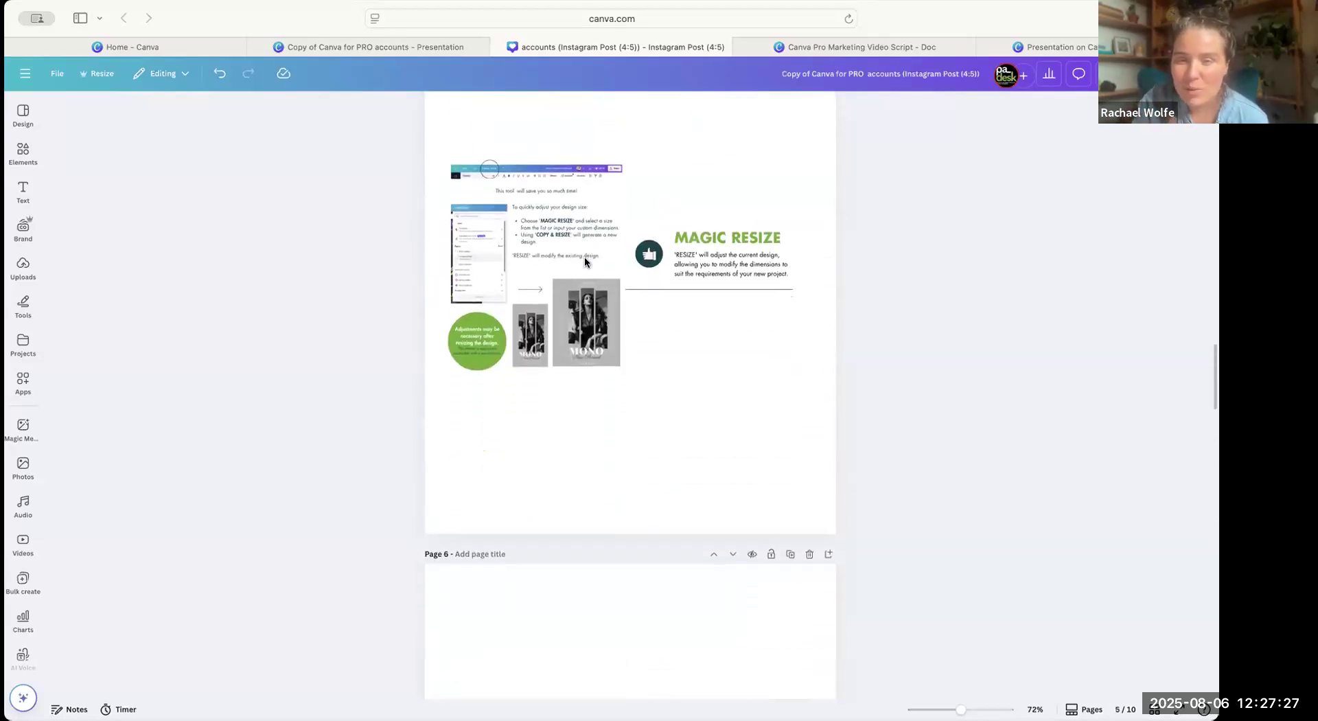
left_click(100, 81)
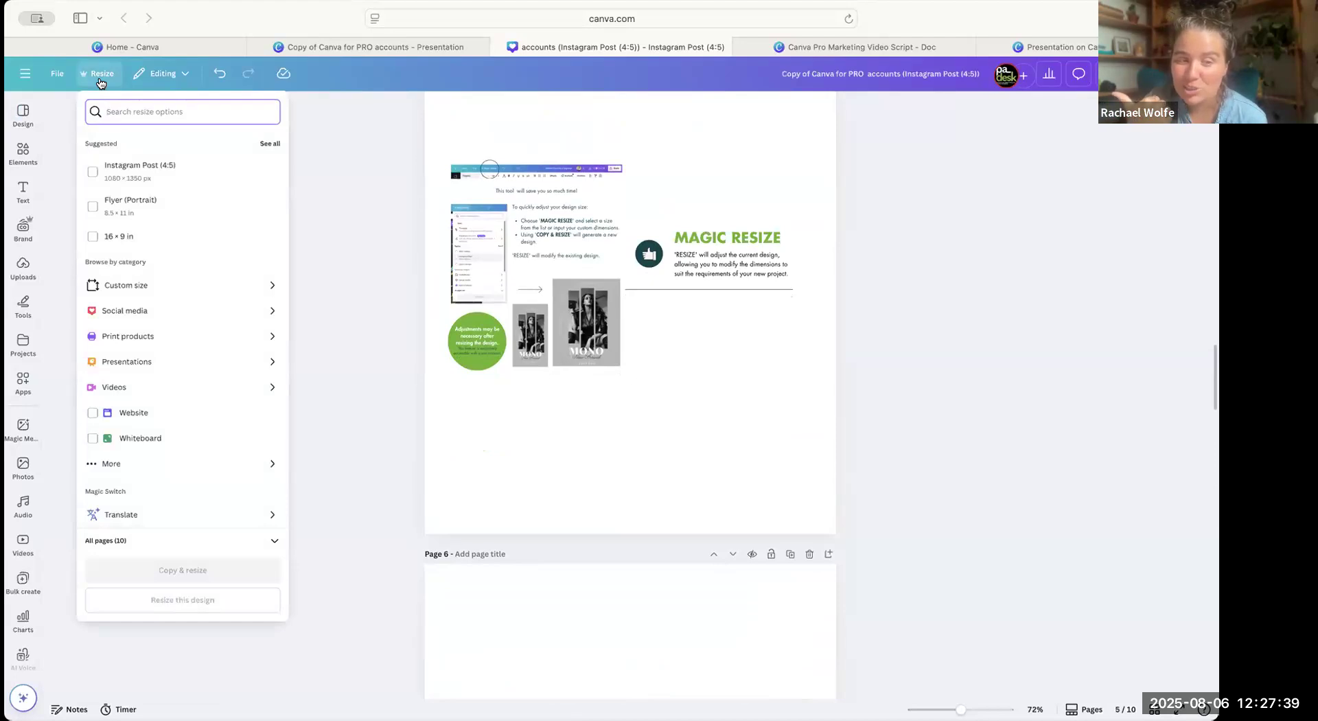
scroll(234, 299, "down", 1)
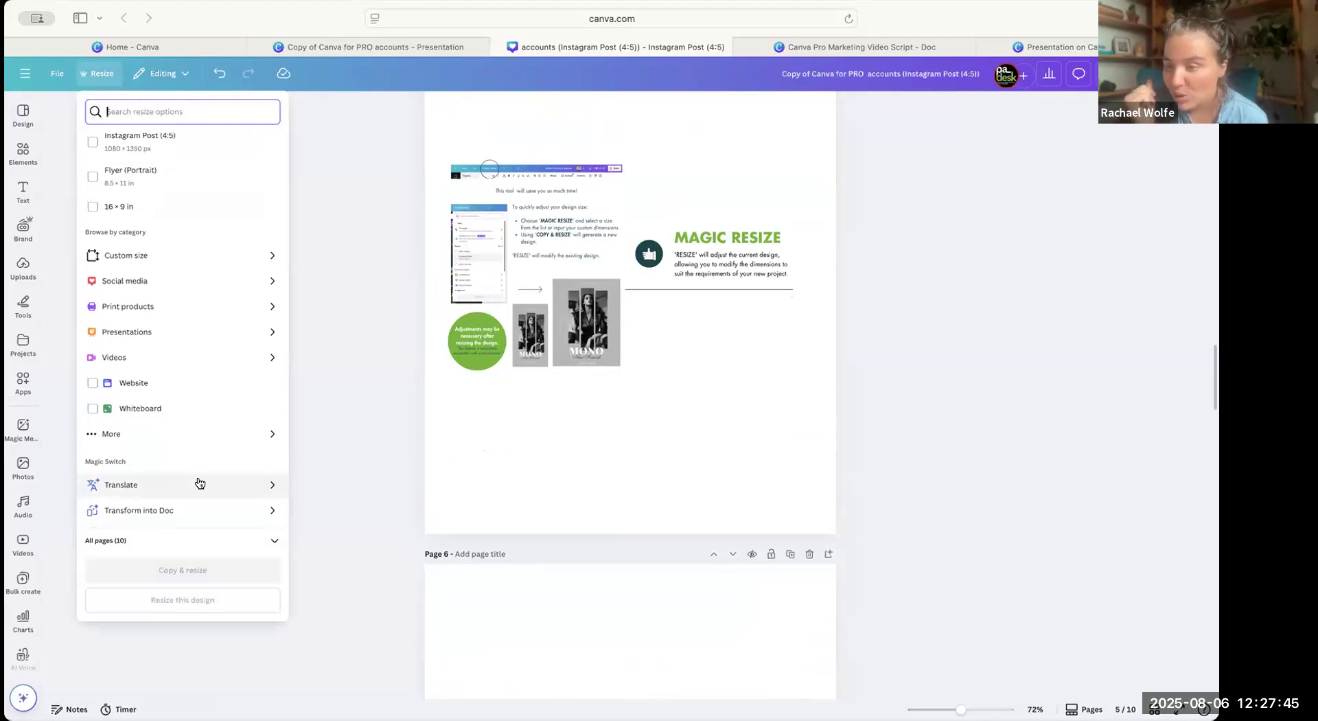
left_click(751, 446)
Move all the Background Remover Tool content on page 6 up to the top of the page.
scroll(751, 446, "down", 6)
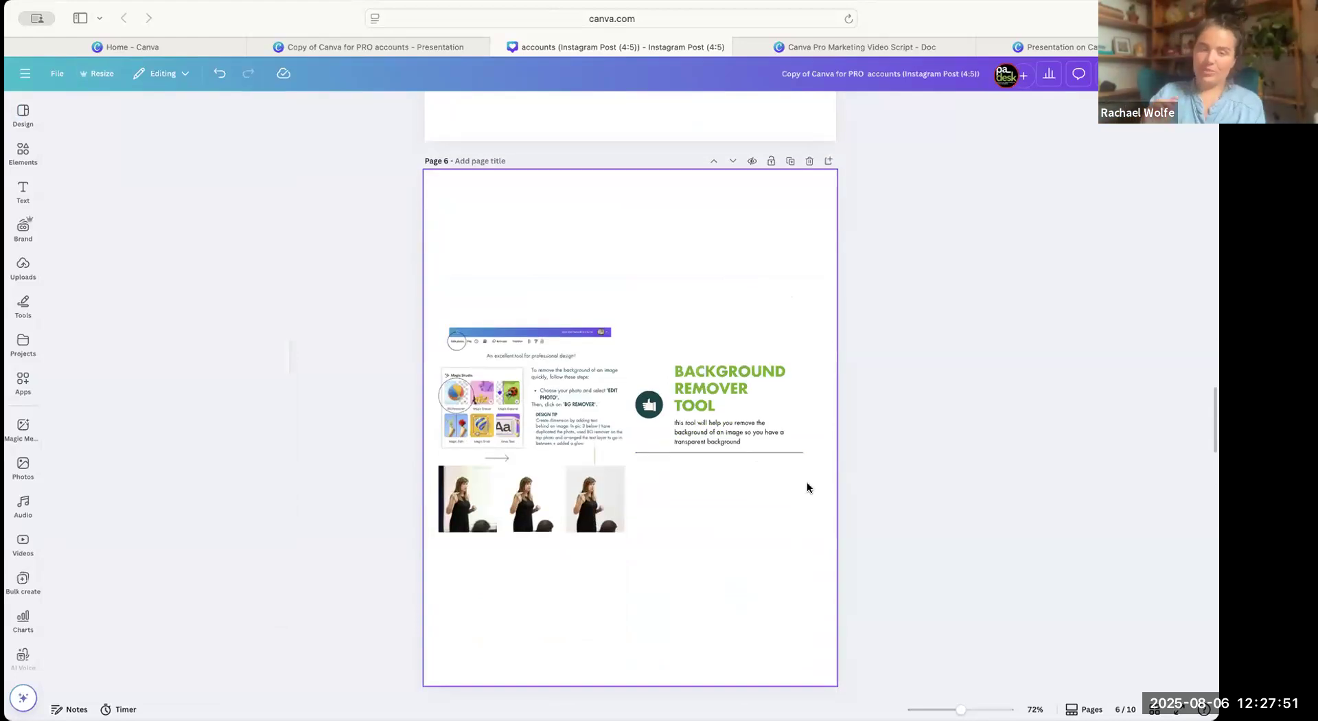
scroll(649, 402, "down", 2)
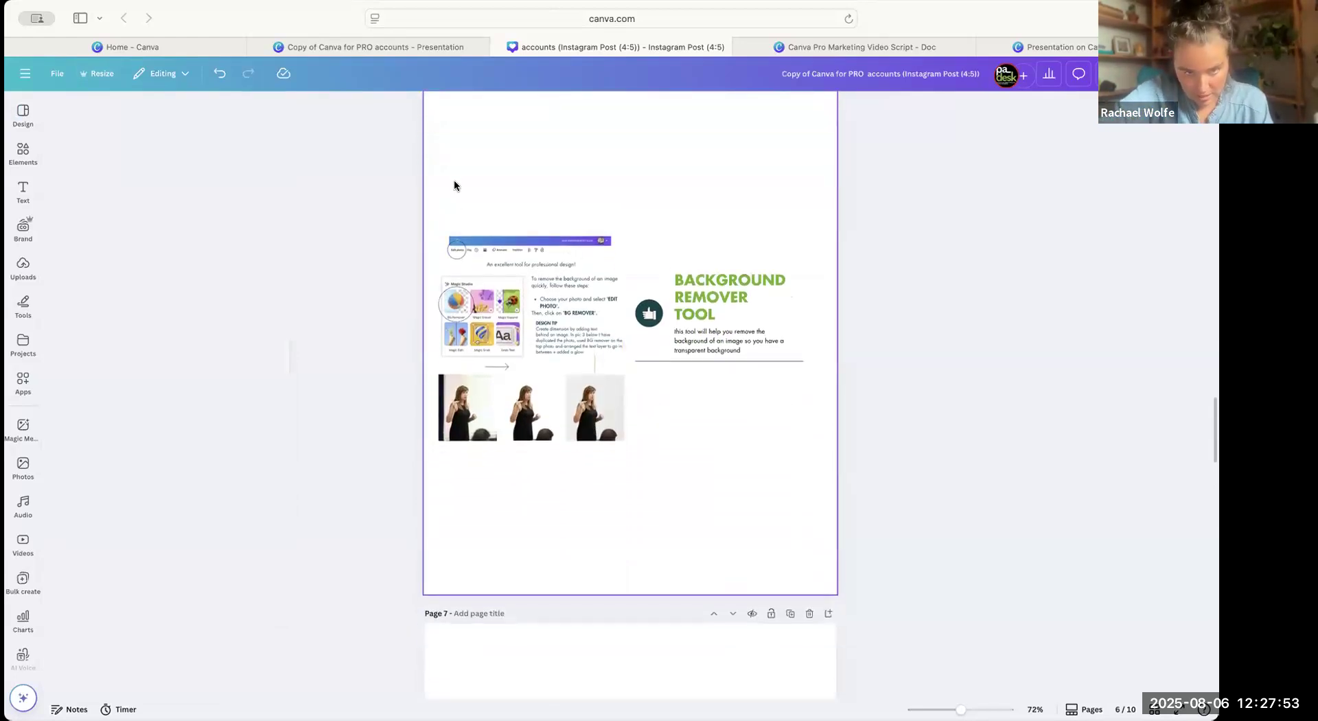
left_click_drag(444, 183, 802, 473)
left_click_drag(723, 267, 733, 139)
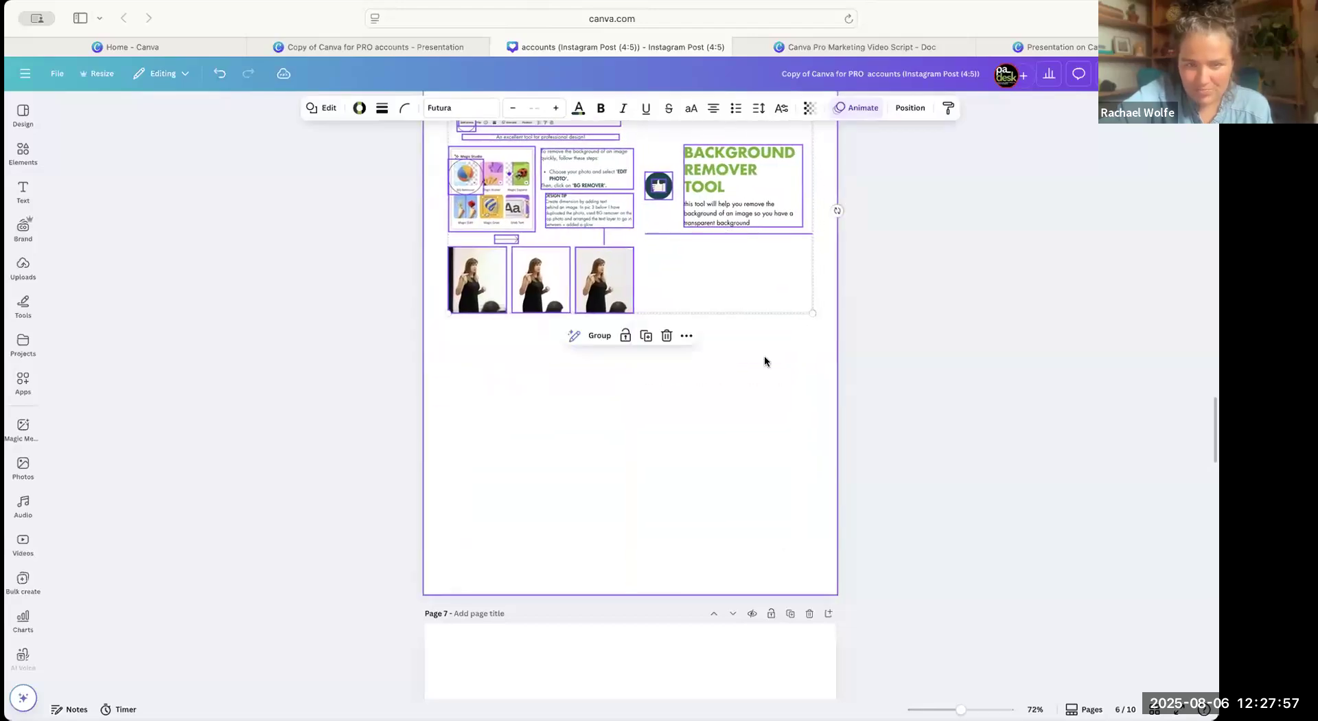
left_click(764, 360)
scroll(763, 356, "up", 5)
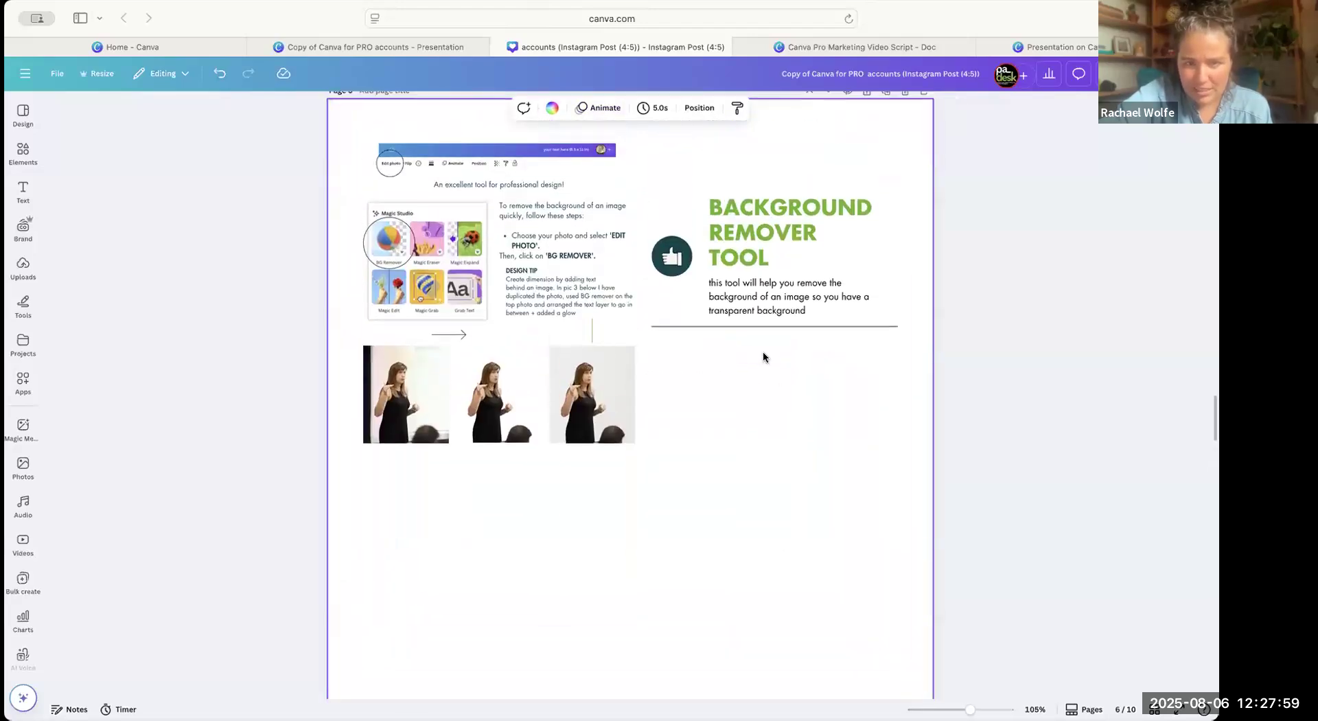
Add the uploaded headshot of the woman in a black blazer against a blue backdrop to page 6.
left_click(23, 266)
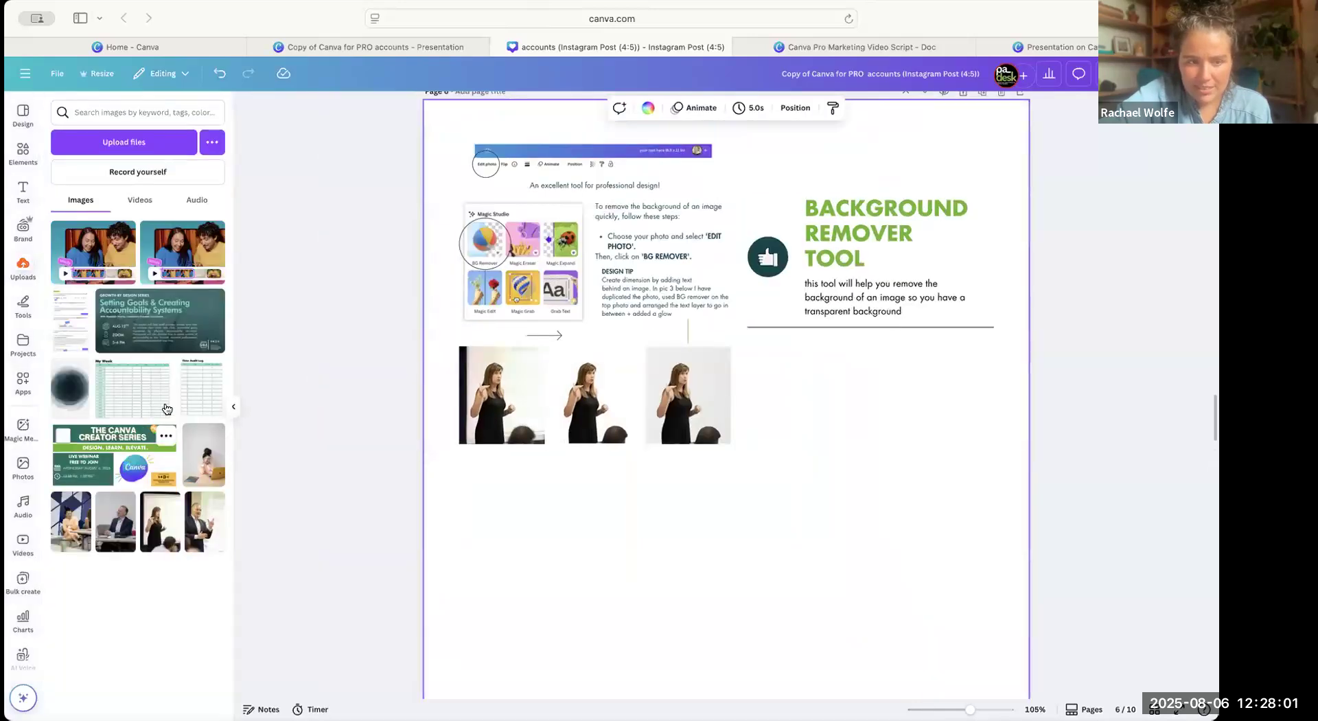
scroll(185, 480, "down", 5)
scroll(212, 566, "down", 15)
scroll(214, 571, "up", 2)
scroll(214, 572, "down", 8)
scroll(214, 572, "up", 12)
scroll(214, 572, "up", 20)
scroll(214, 572, "down", 15)
scroll(214, 572, "down", 20)
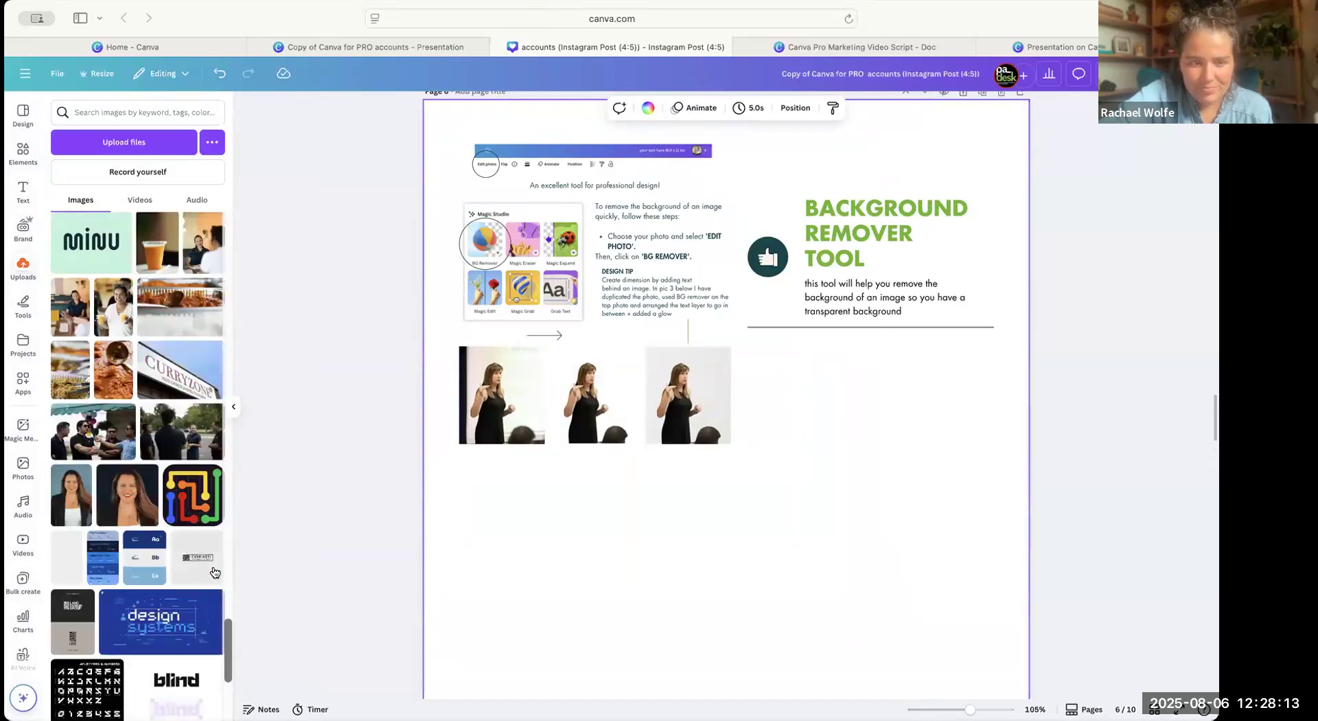
scroll(214, 572, "down", 2)
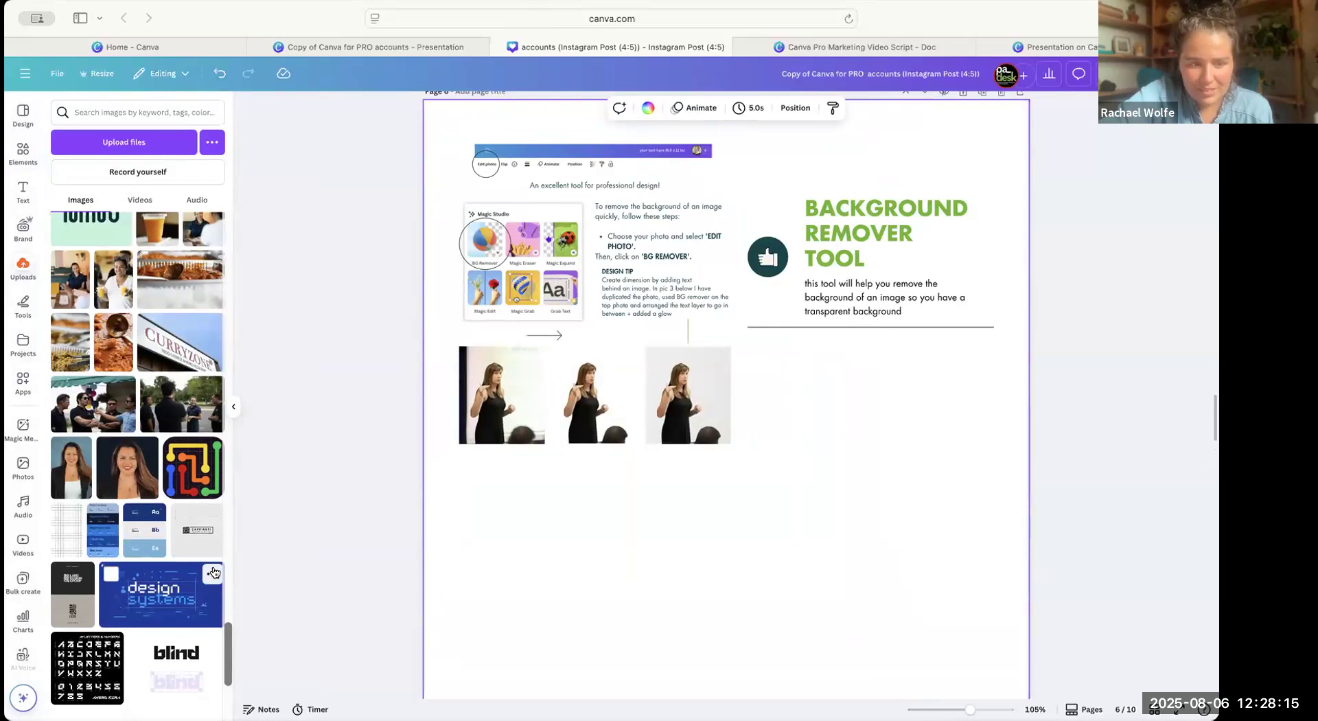
scroll(215, 572, "up", 1)
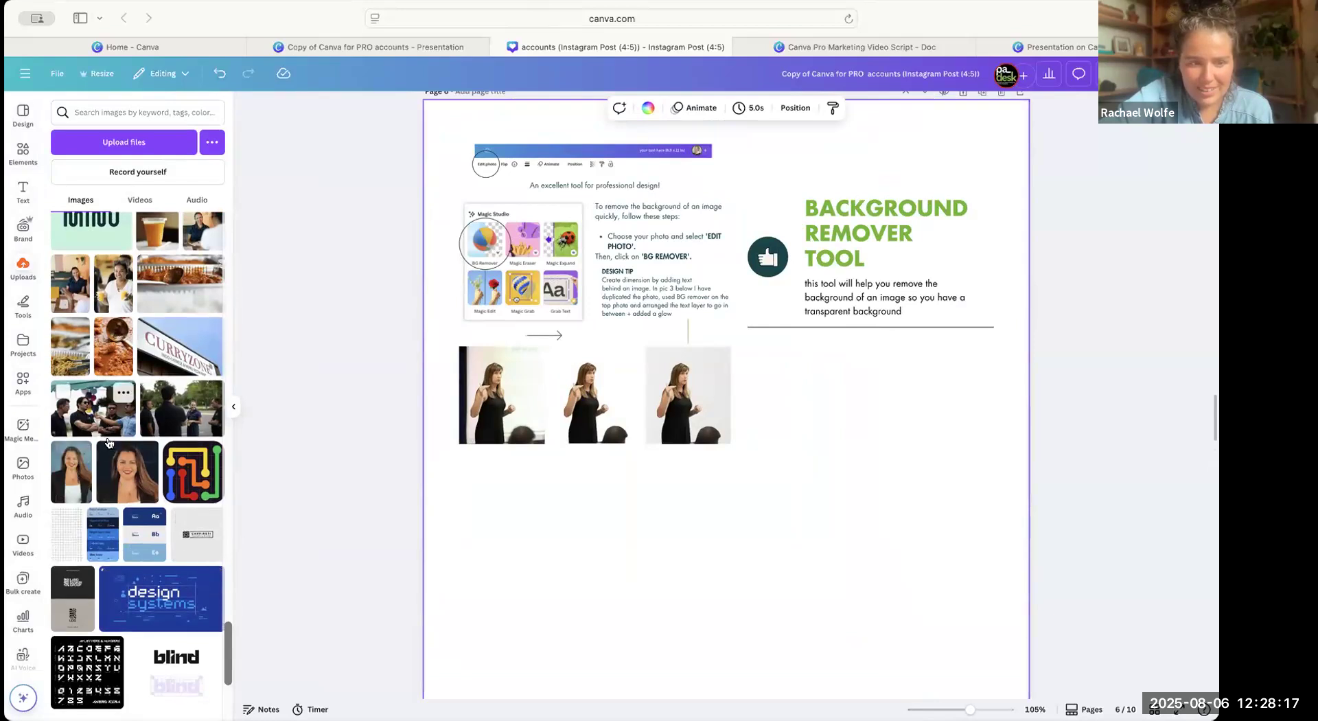
left_click(76, 472)
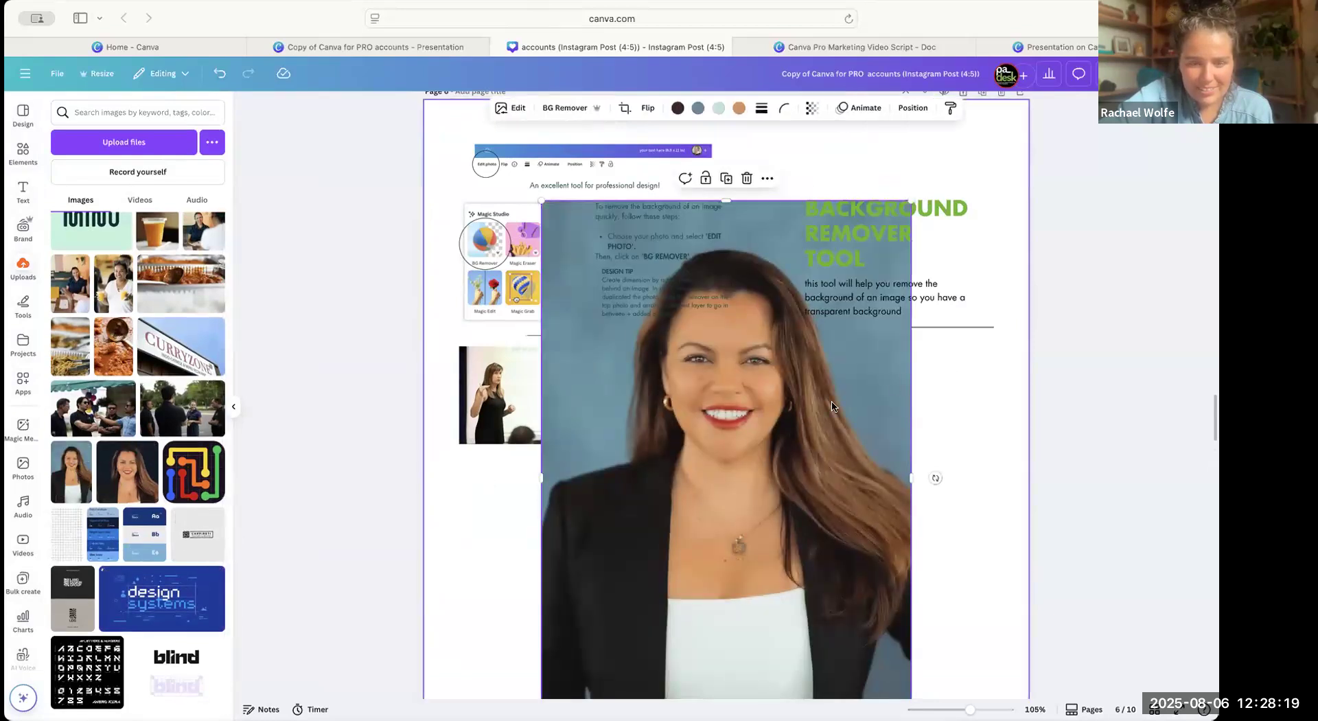
Shrink the headshot and place it in the empty space beneath the three sample photos on page 6.
left_click_drag(911, 232, 824, 347)
scroll(795, 422, "down", 3)
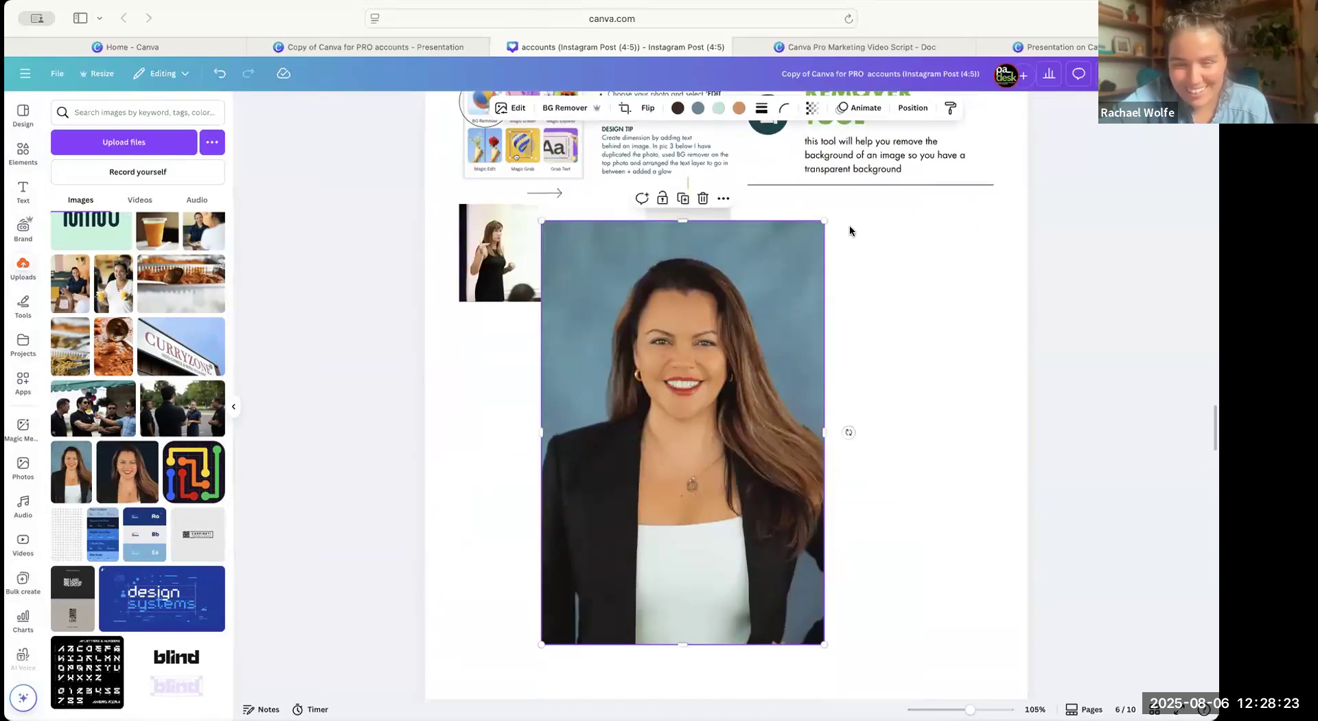
left_click_drag(825, 221, 777, 291)
left_click_drag(689, 423, 610, 455)
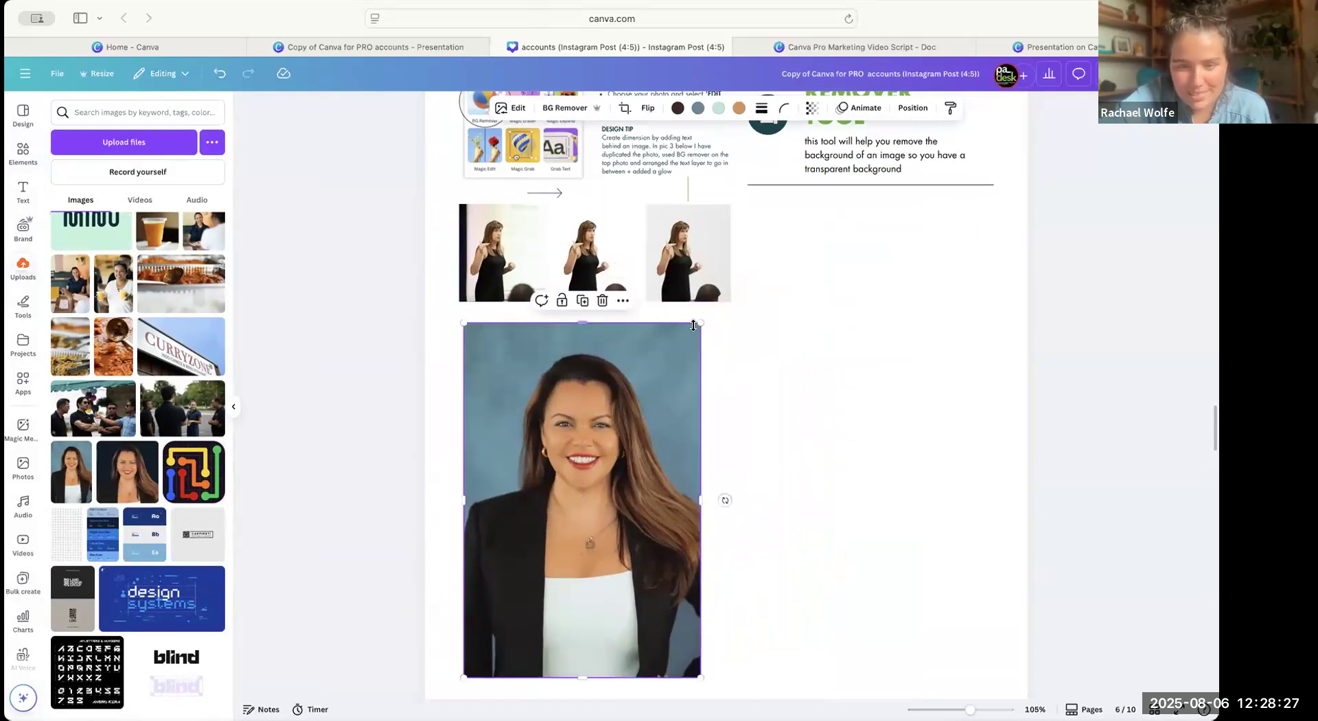
left_click_drag(700, 323, 668, 336)
left_click_drag(561, 455, 562, 446)
left_click_drag(611, 529, 654, 494)
left_click_drag(705, 395, 666, 421)
left_click_drag(688, 346, 711, 325)
mouse_move(632, 400)
left_mouse_down()
mouse_move(663, 400)
mouse_move(611, 402)
left_mouse_up()
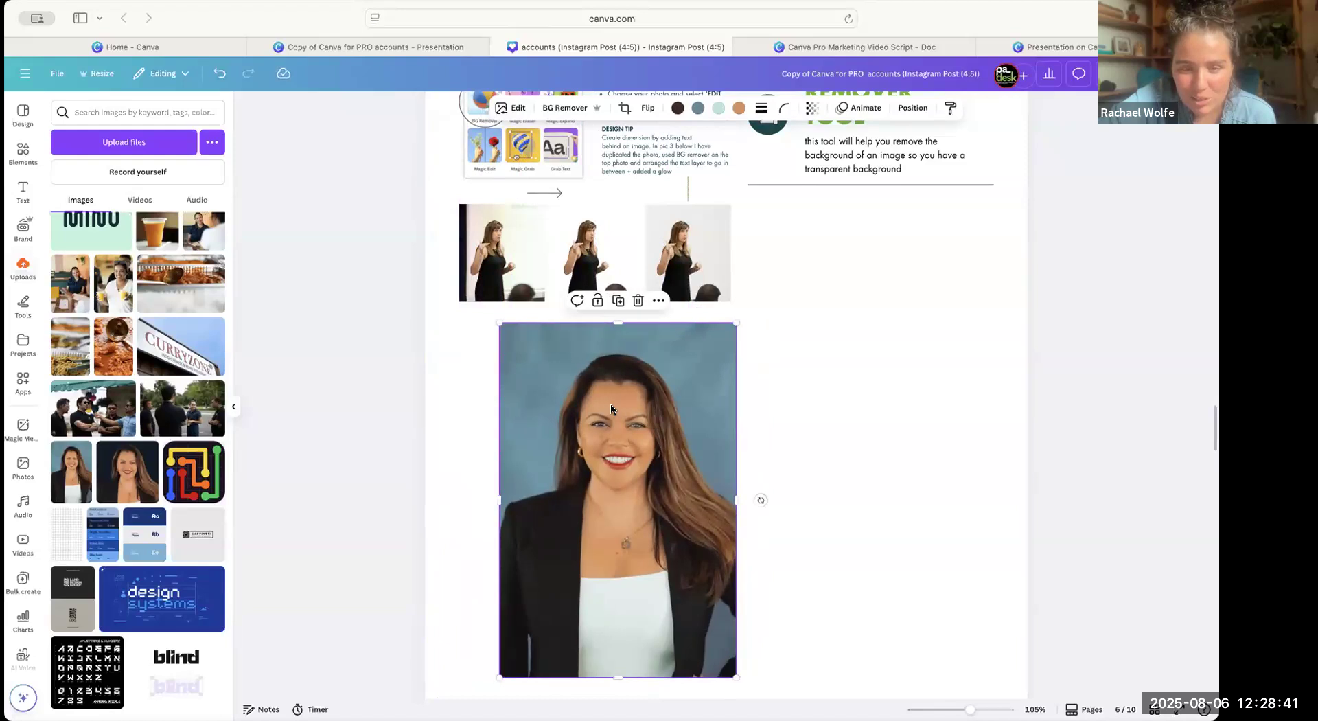
Remove the background from the headshot of the woman in the black blazer on page 6.
double_click(611, 402)
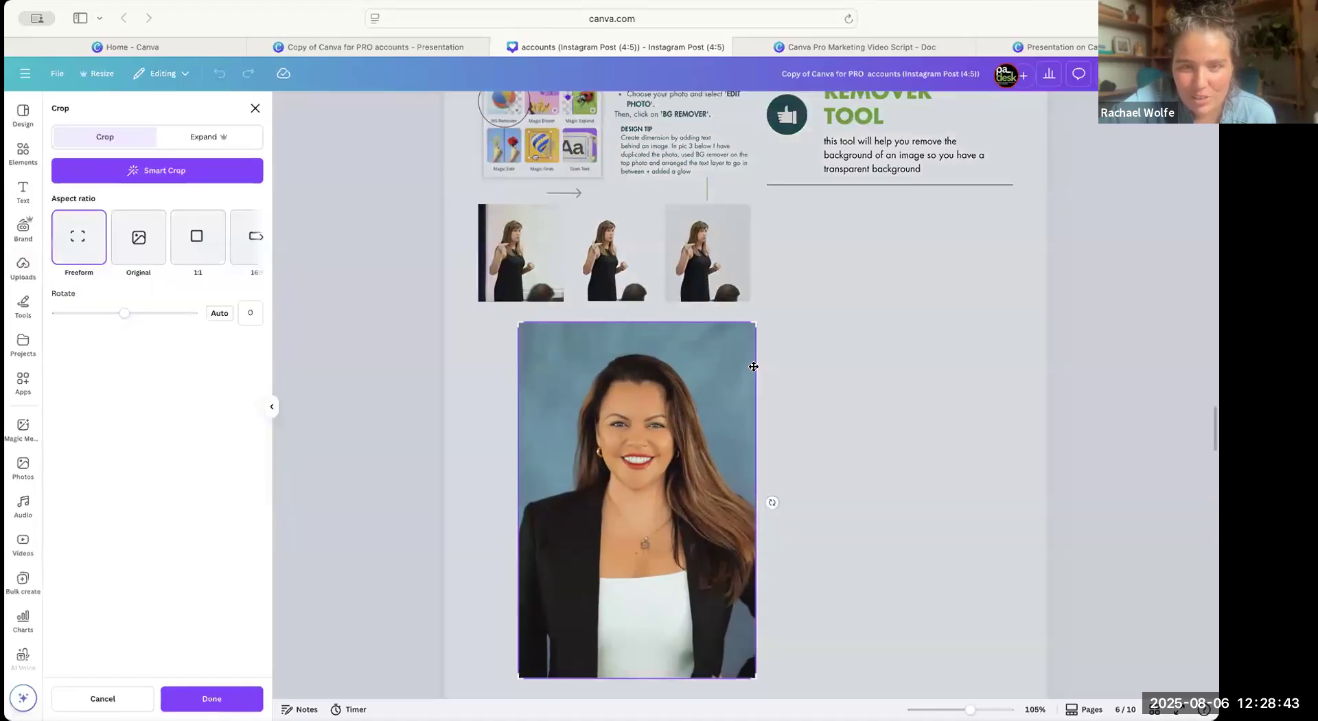
left_click(783, 368)
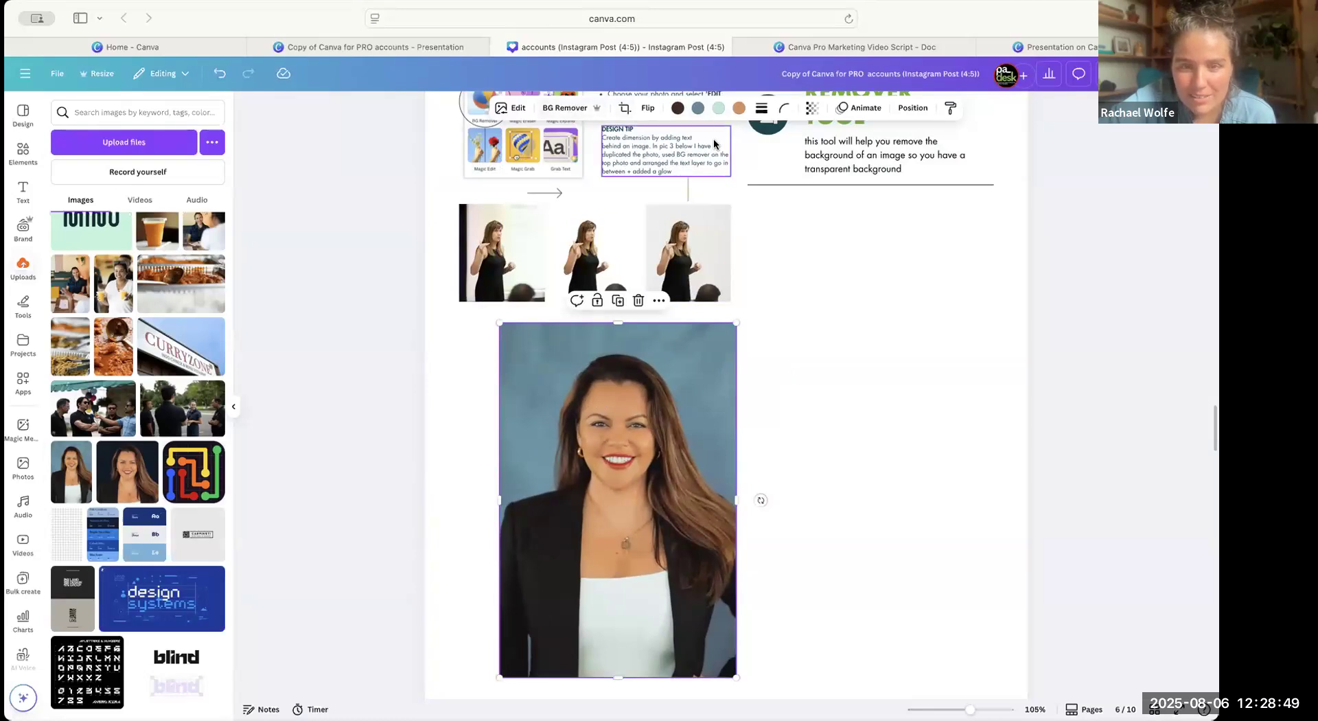
scroll(697, 216, "up", 1)
left_click(562, 108)
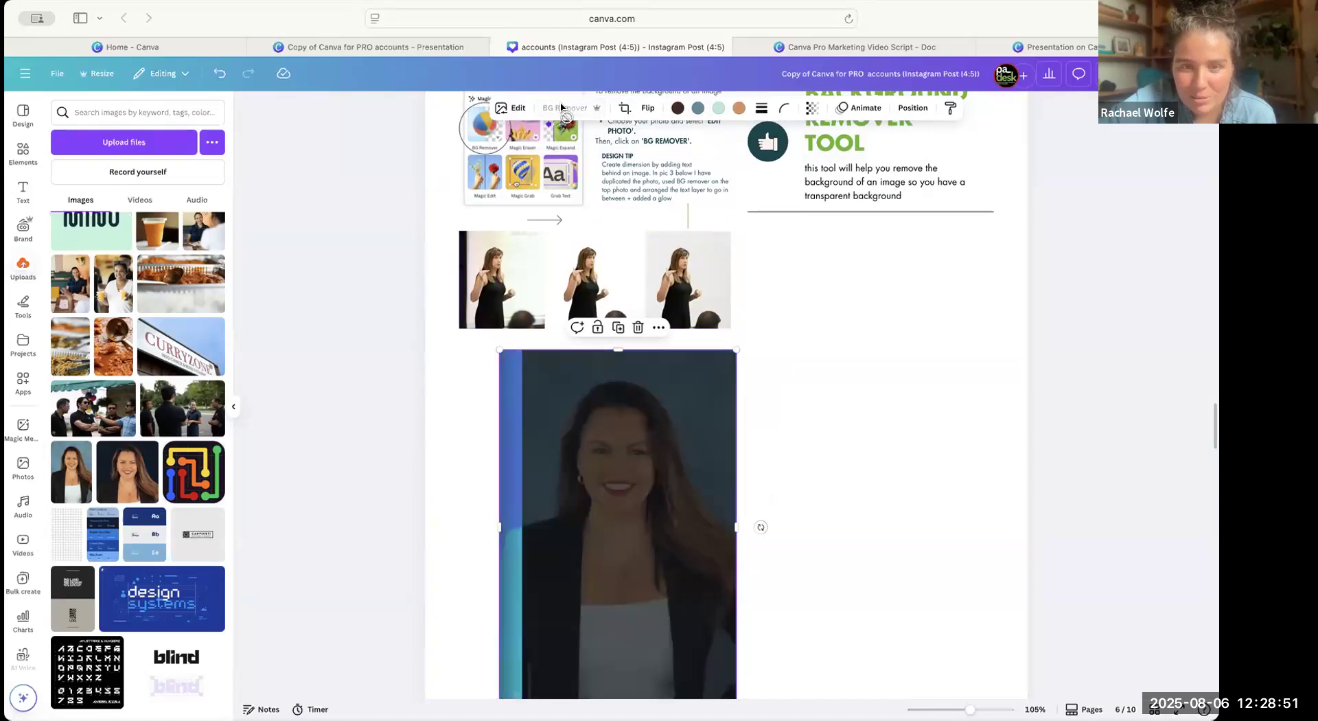
Resize the cut-out headshot and place it in the lower-left area of page 6, fully within the page.
left_click_drag(734, 349, 874, 245)
left_click_drag(704, 352, 744, 352)
left_click_drag(862, 212, 812, 286)
left_click_drag(799, 419, 987, 340)
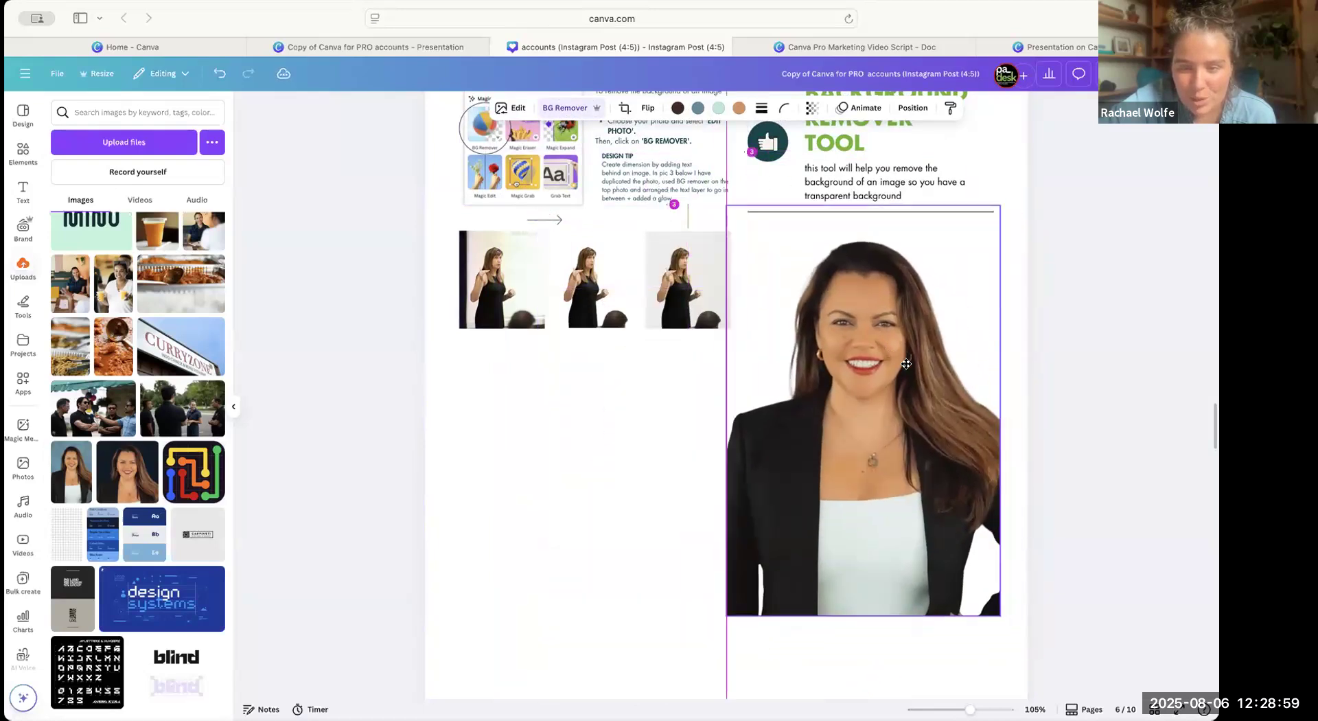
left_click_drag(907, 368, 887, 386)
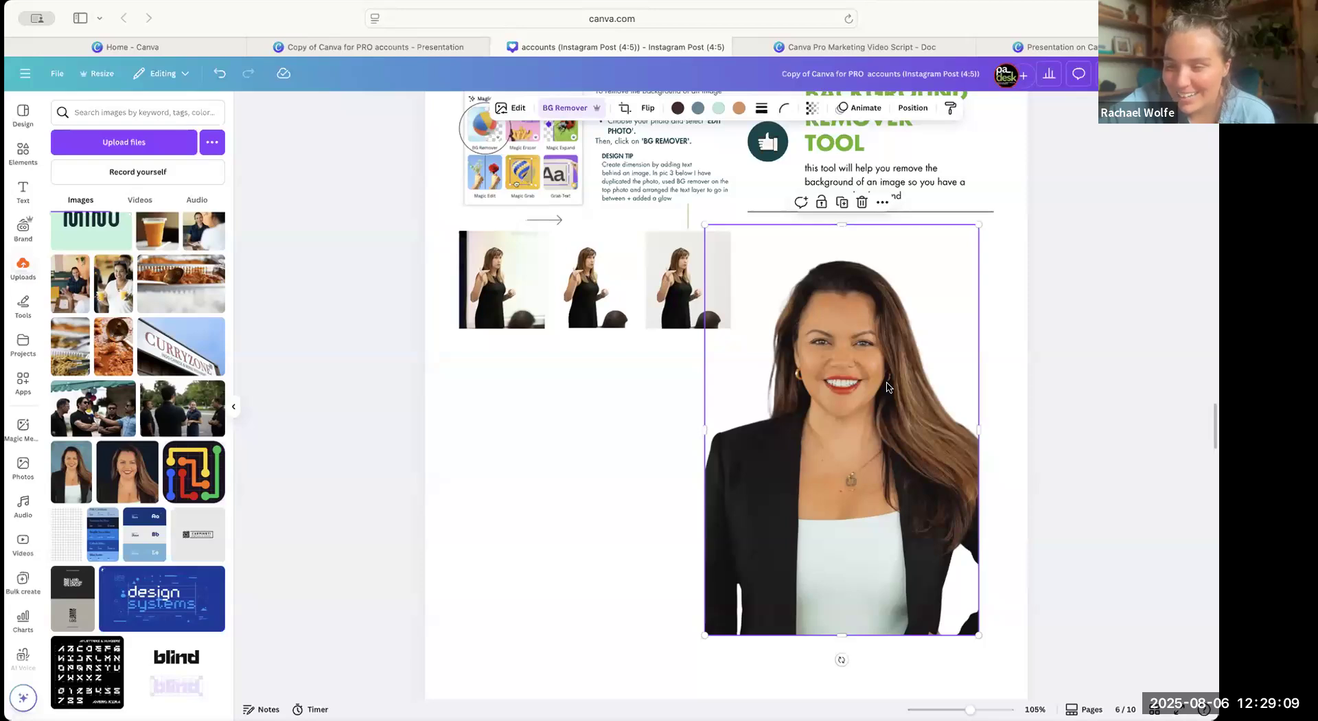
left_click_drag(978, 225, 913, 287)
left_click_drag(858, 422, 706, 542)
scroll(773, 316, "down", 4)
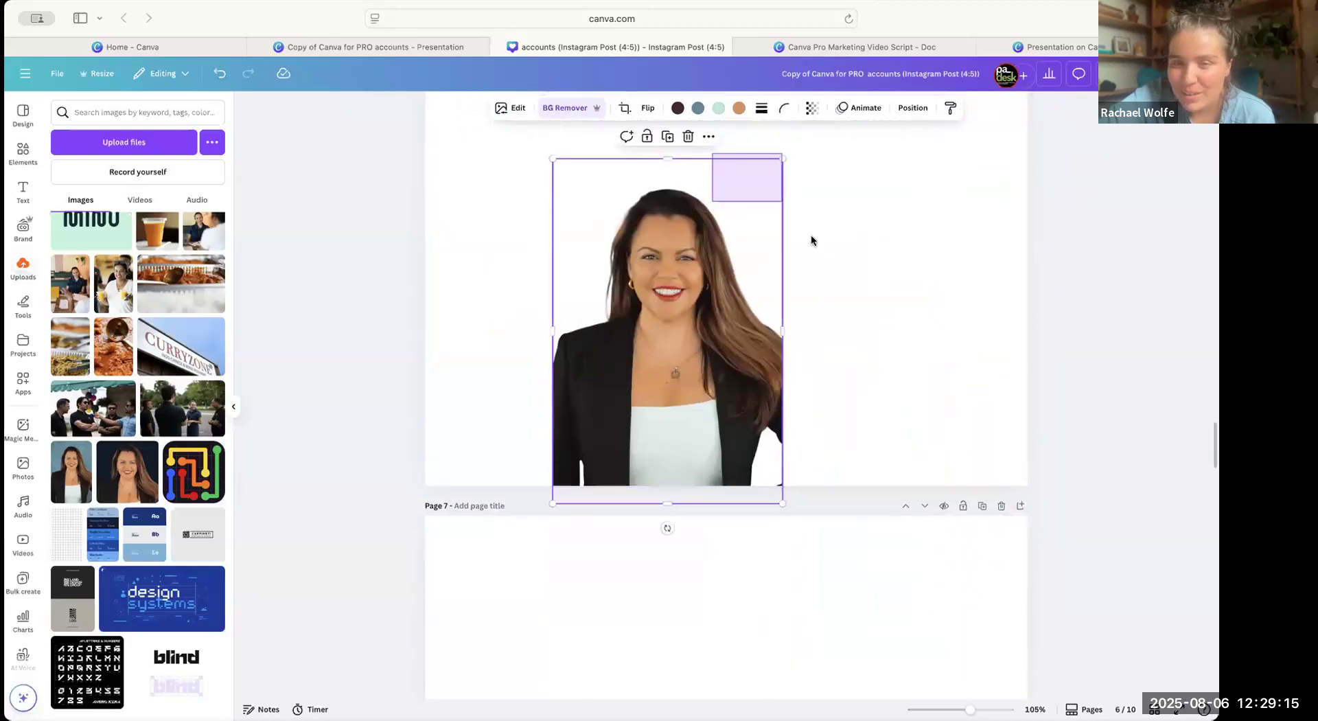
mouse_move(782, 165)
left_mouse_down()
mouse_move(747, 183)
mouse_move(826, 168)
mouse_move(806, 156)
left_mouse_up()
left_click_drag(714, 274, 604, 250)
Add the uploaded meadow photo of the woman in the yellow dress and hat to page 6 and remove its background.
scroll(162, 572, "down", 9)
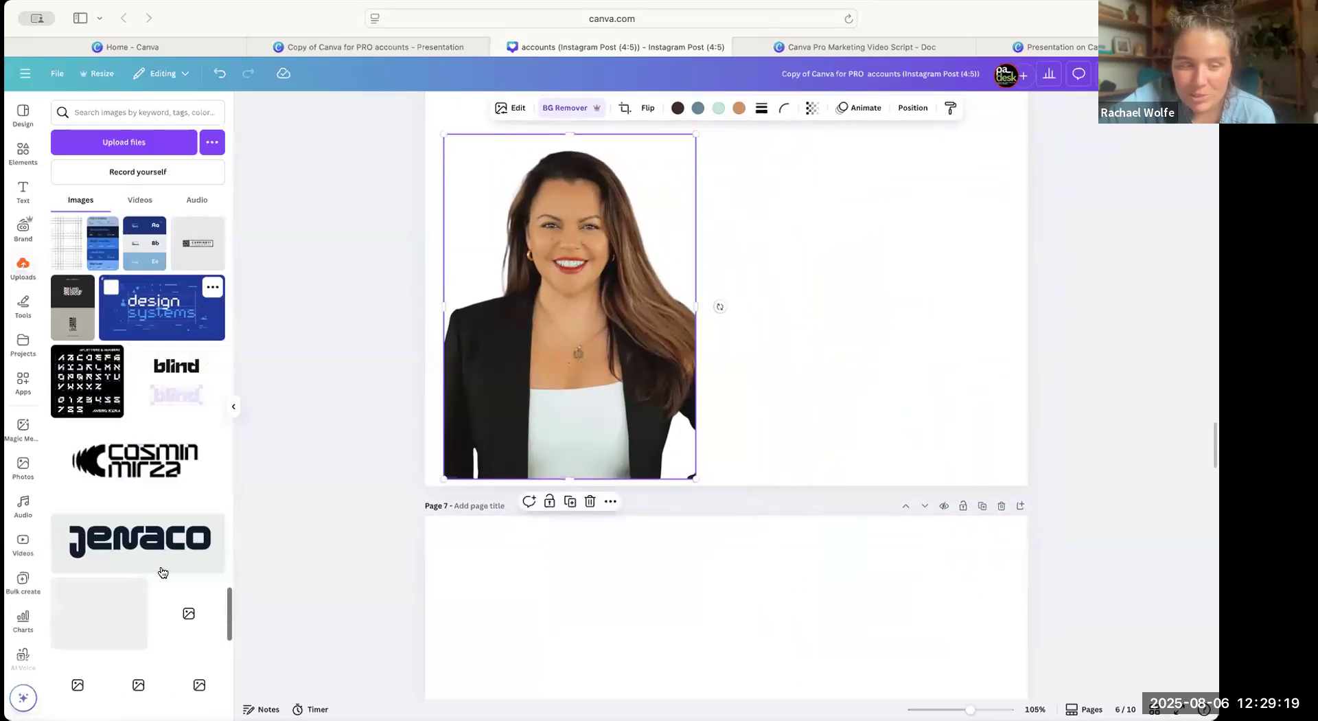
scroll(162, 573, "down", 10)
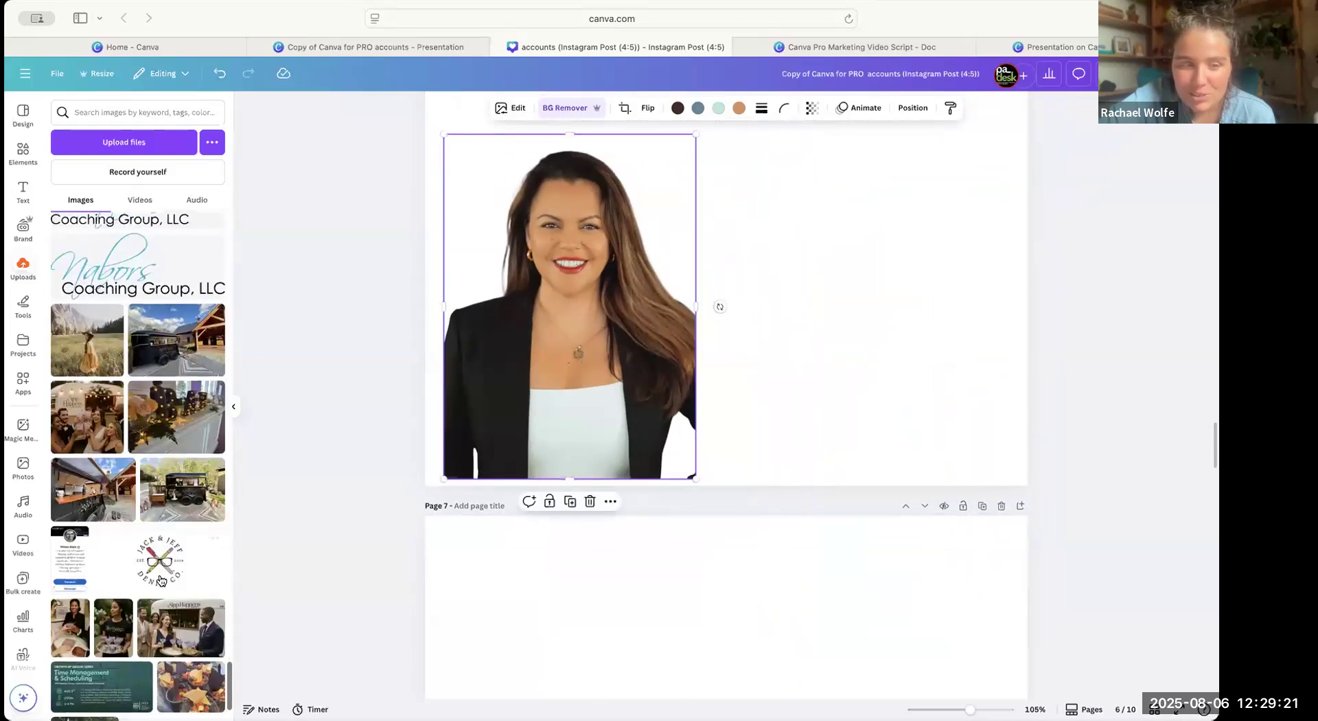
scroll(161, 580, "up", 5)
left_click_drag(87, 407, 871, 354)
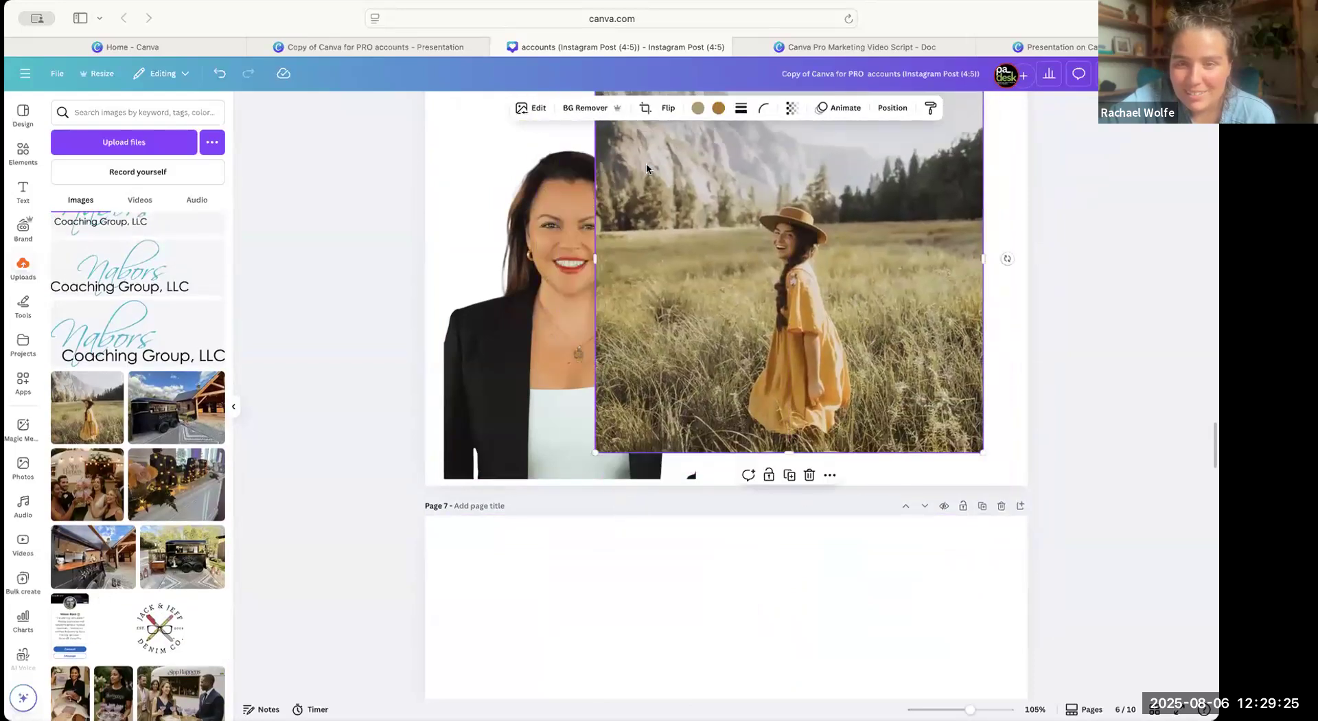
left_click(611, 108)
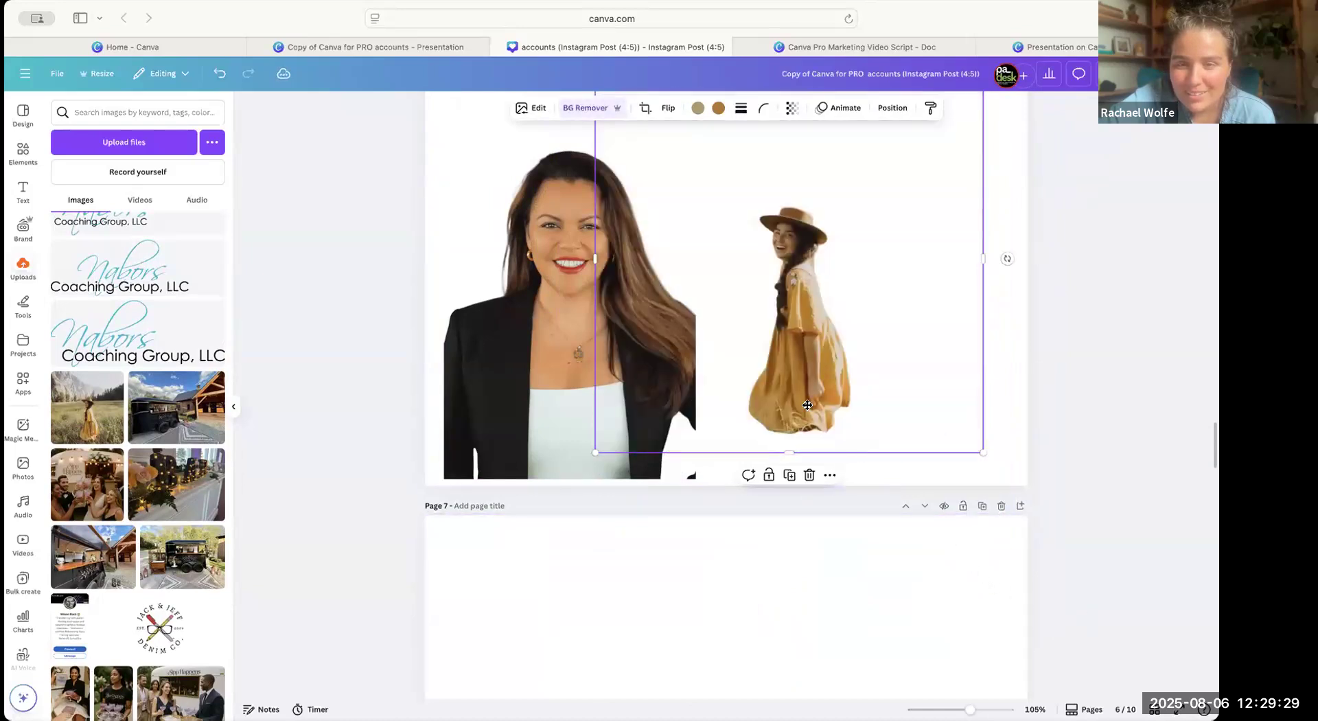
Position the cut-out woman in the yellow dress in the empty space beside the headshot on page 6.
left_click_drag(833, 357, 804, 424)
left_click_drag(956, 135, 1012, 74)
left_click_drag(772, 312, 619, 282)
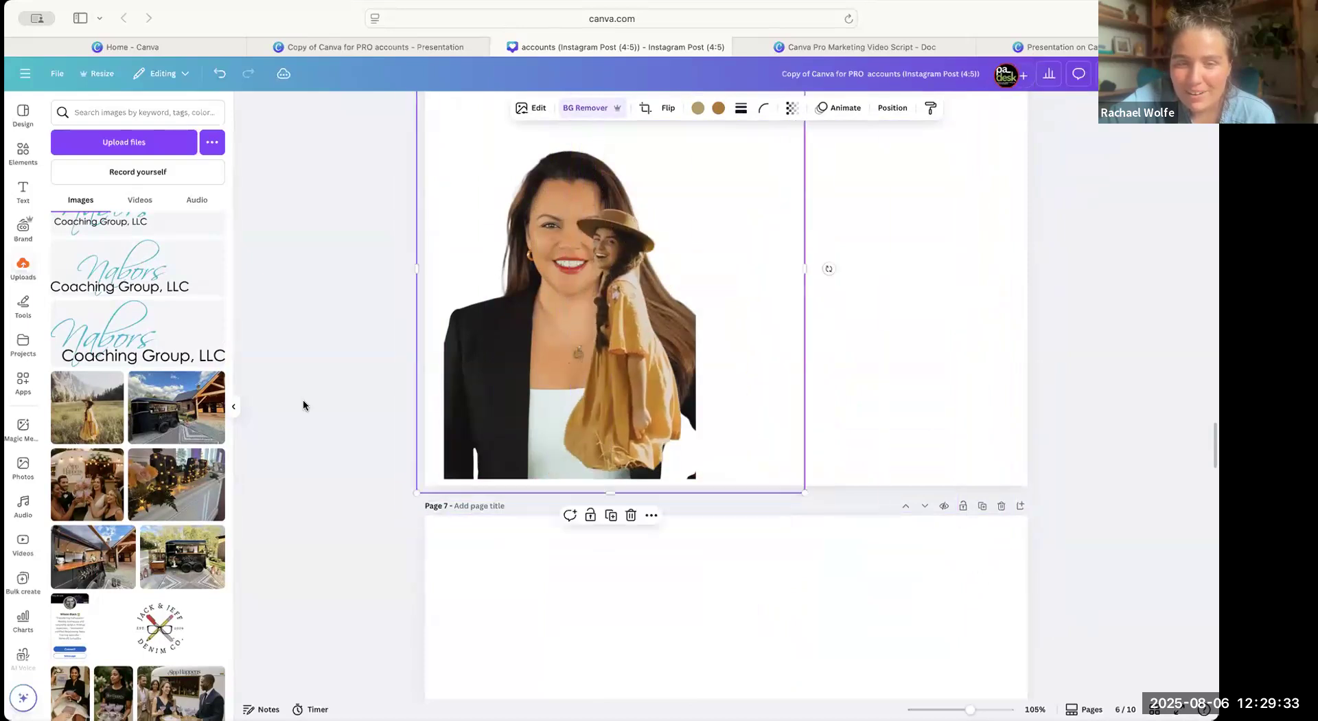
scroll(206, 460, "down", 10)
mouse_move(687, 356)
left_mouse_down()
mouse_move(764, 302)
mouse_move(701, 336)
left_mouse_up()
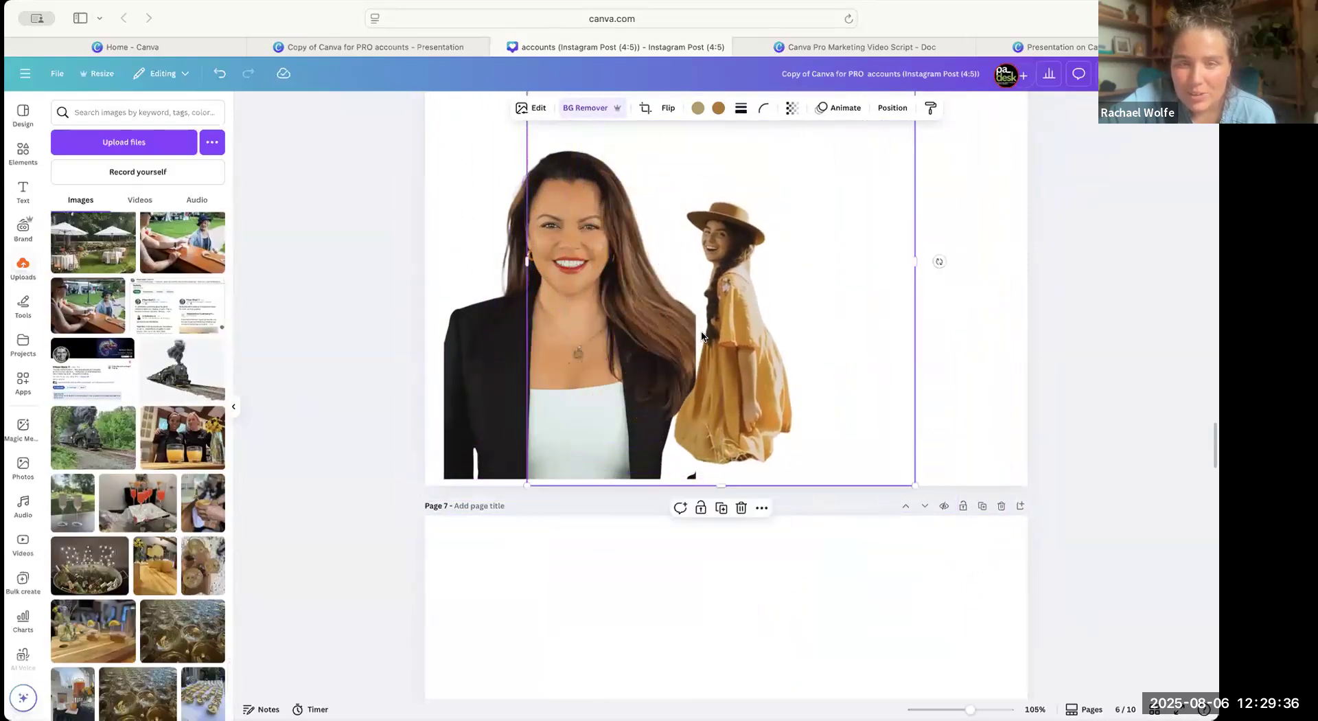
left_click(532, 109)
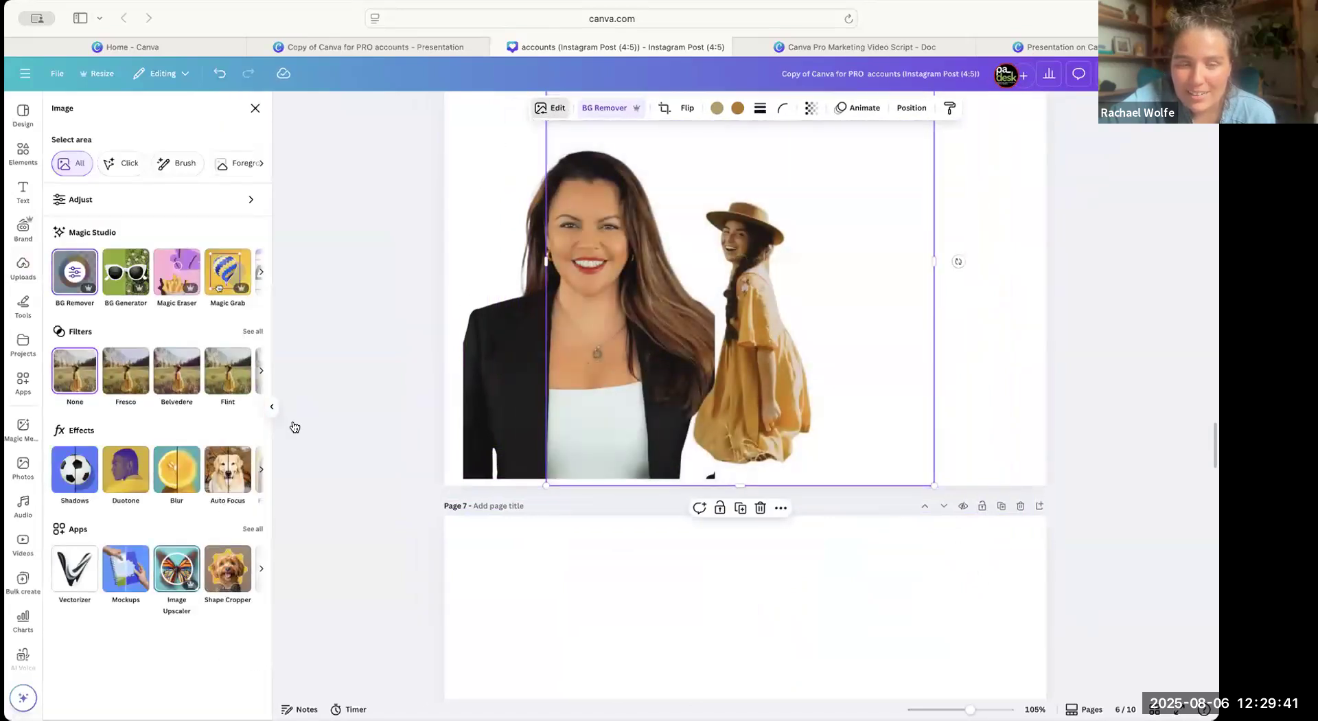
left_click(995, 275)
left_click_drag(906, 316, 949, 302)
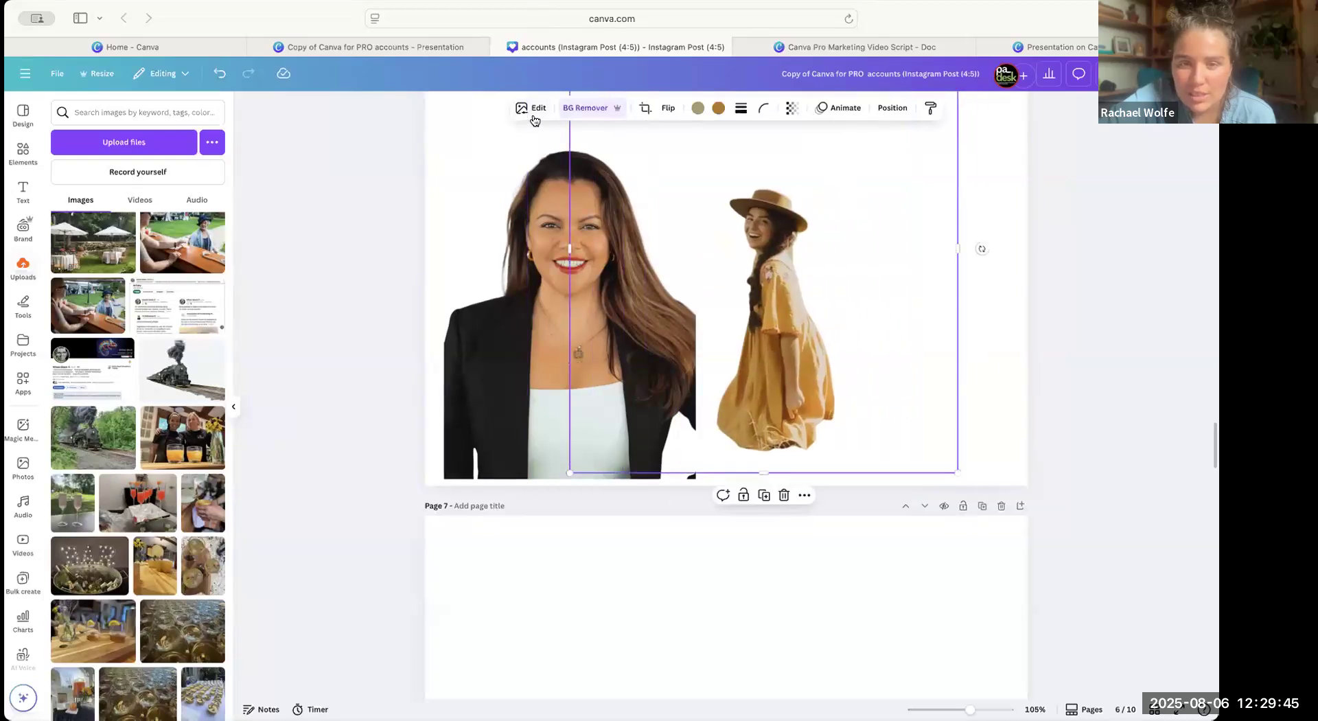
left_click_drag(802, 204, 852, 211)
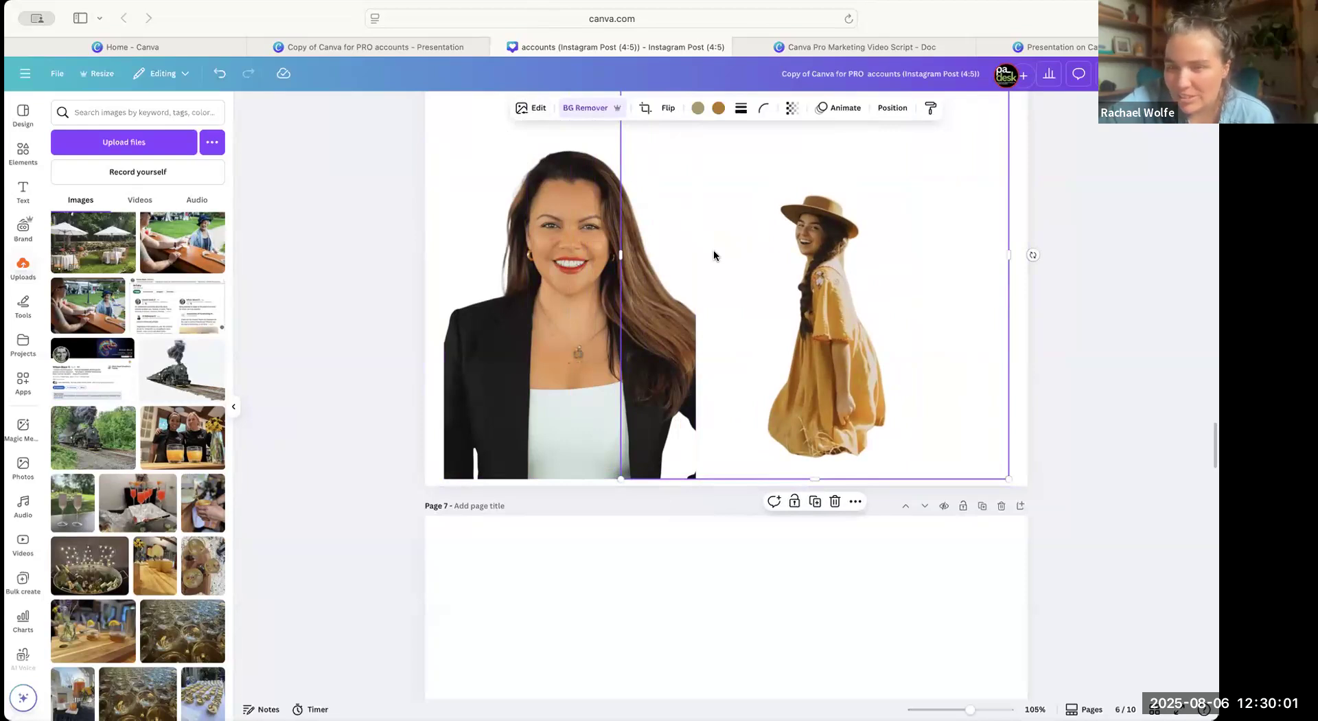
Upscale the yellow-dress cut-out to 8x with the Image Upscaler and replace the original in the design.
left_click(531, 108)
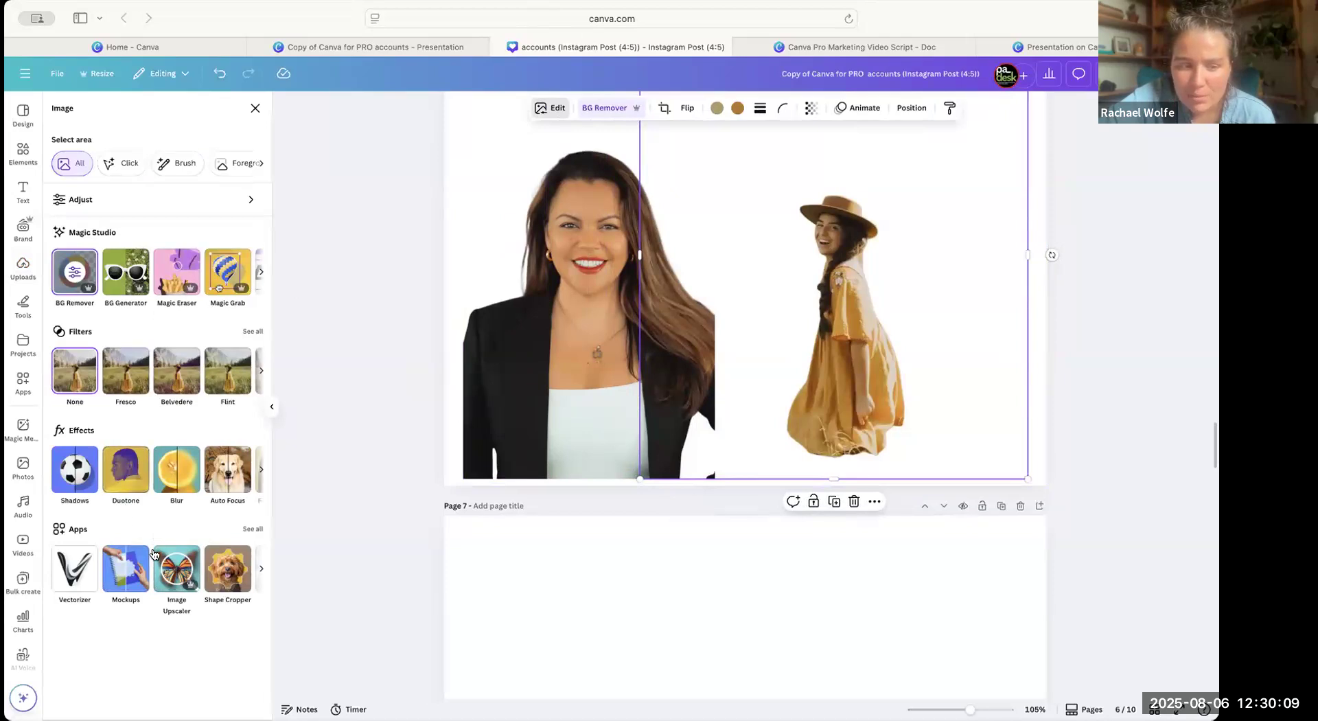
left_click(188, 570)
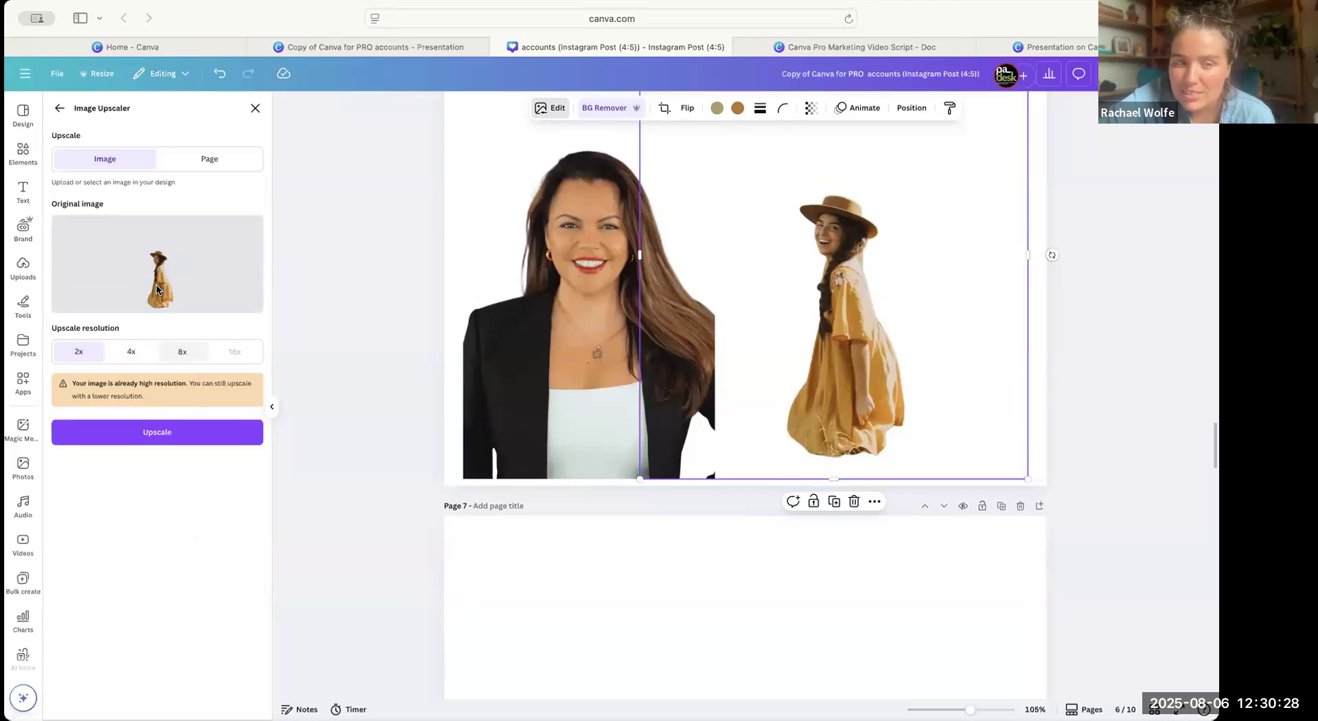
left_click(183, 352)
left_click(177, 433)
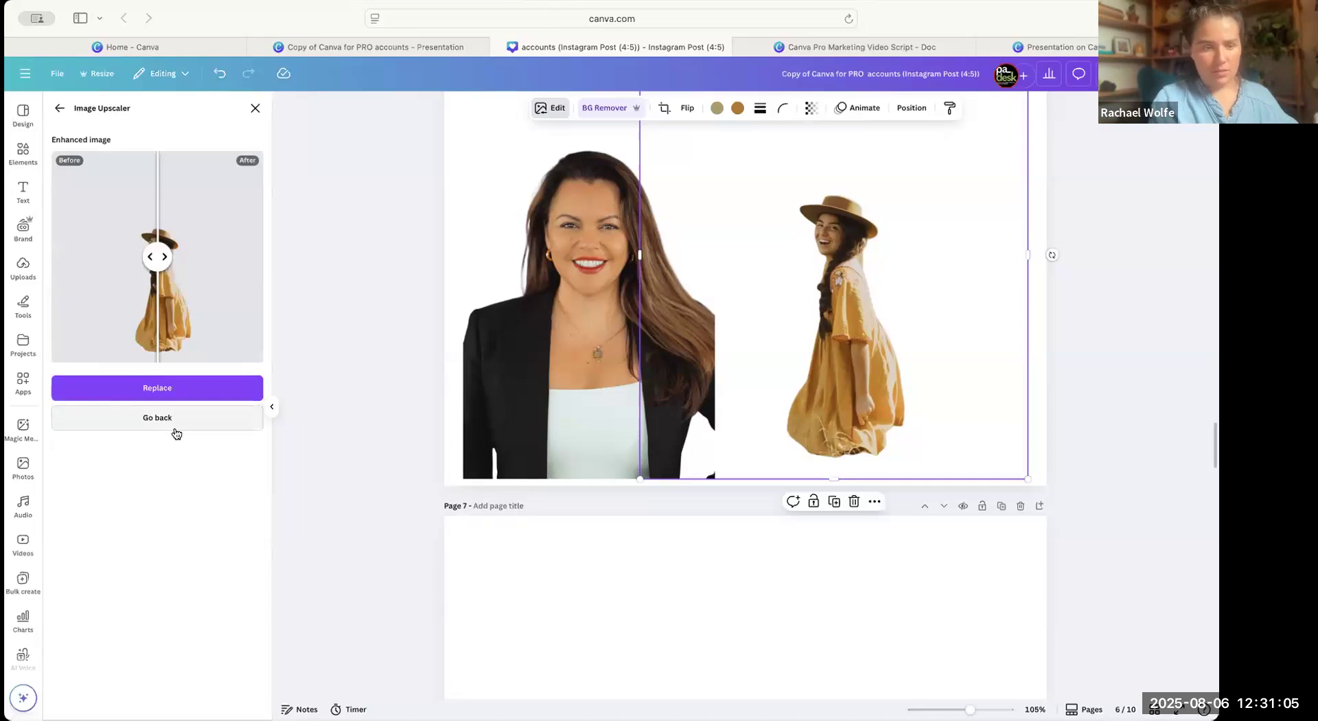
left_click(149, 391)
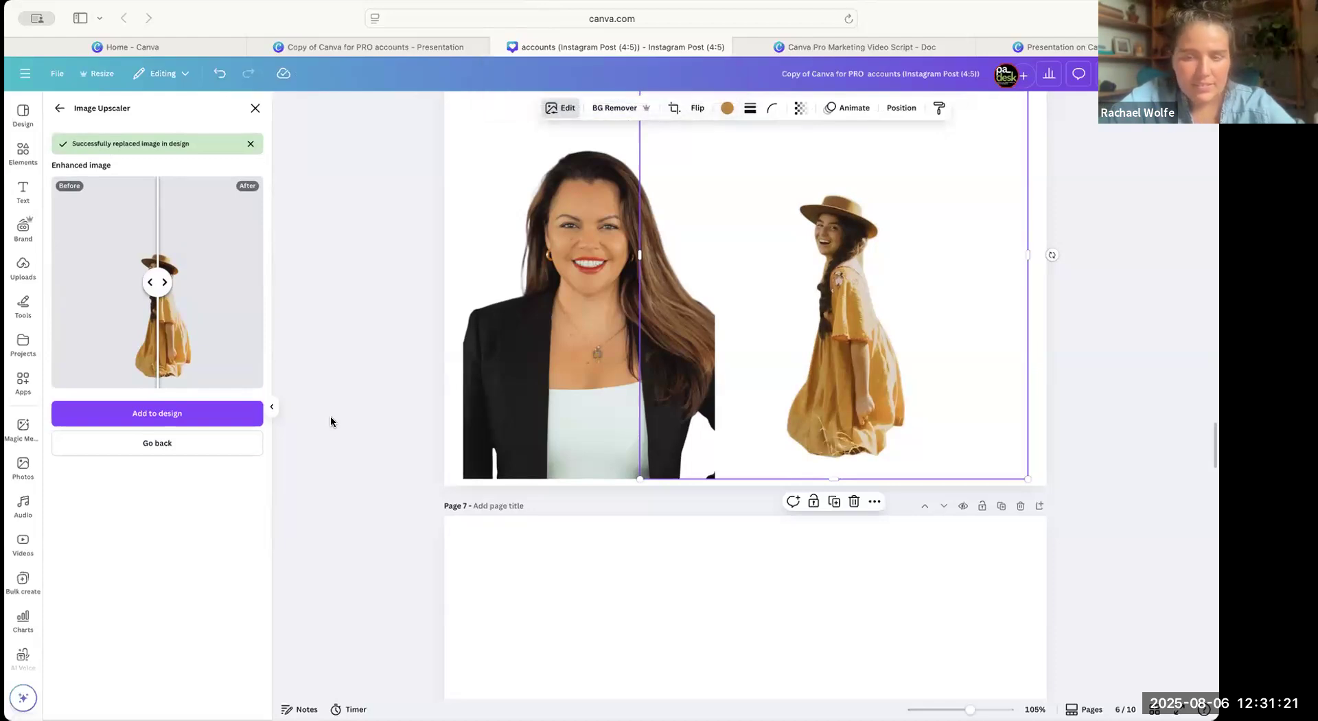
Shrink the upscaled yellow-dress cut-out slightly and place it back beside the headshot.
left_click_drag(773, 353, 591, 318)
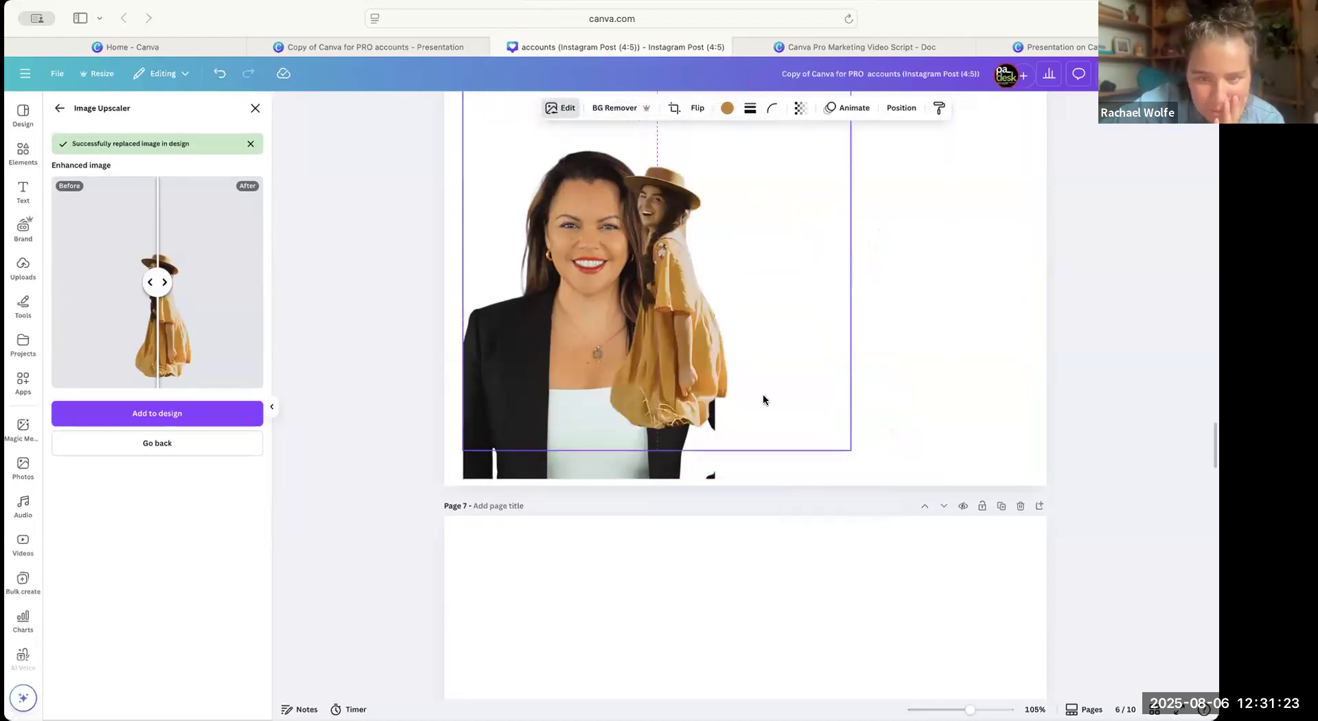
left_click_drag(851, 450, 784, 403)
left_click_drag(647, 251, 836, 336)
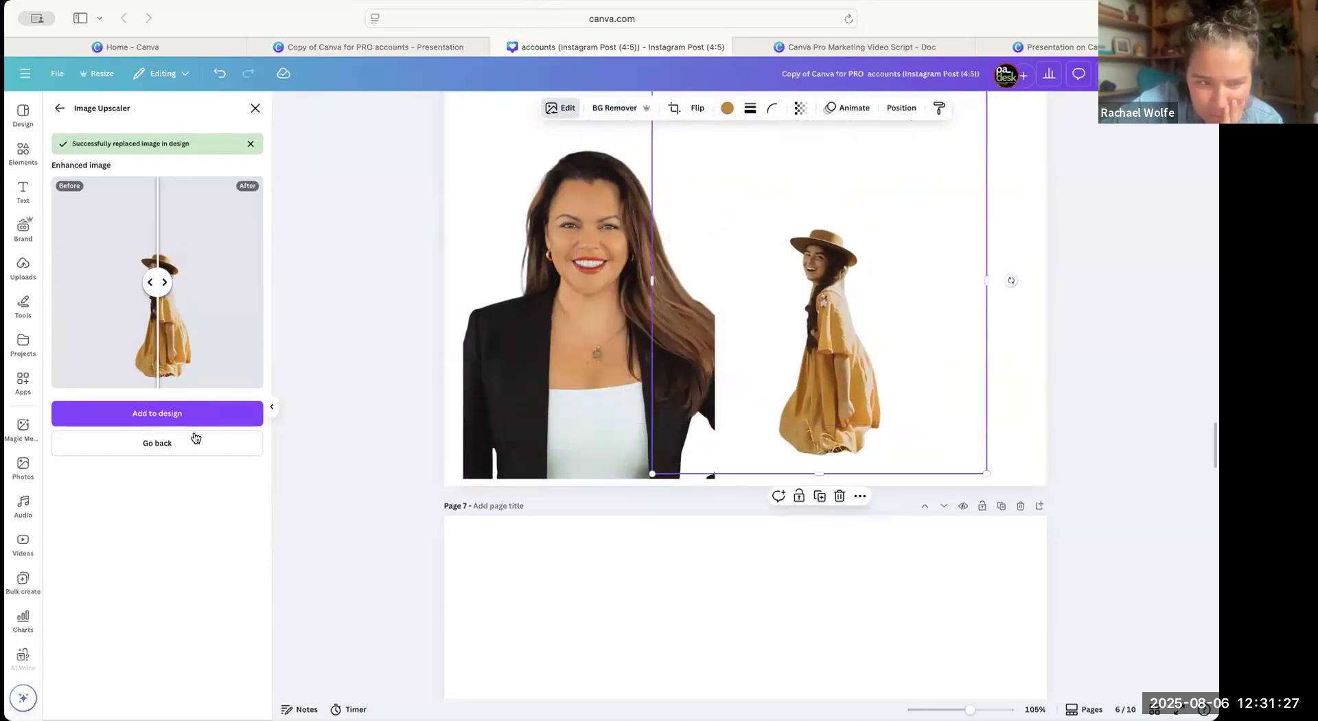
Look through the uploaded images for another photo suited to the background removal and upscaling demonstration.
left_click(23, 263)
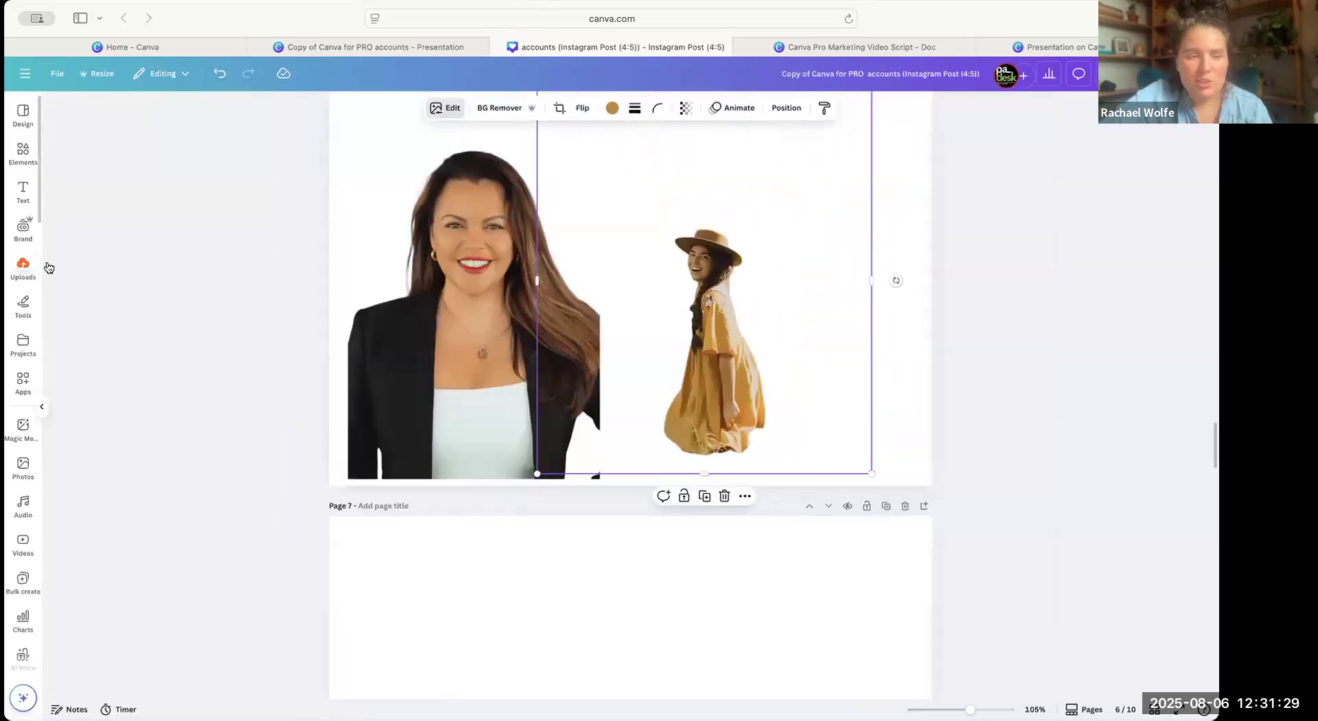
scroll(182, 506, "down", 1)
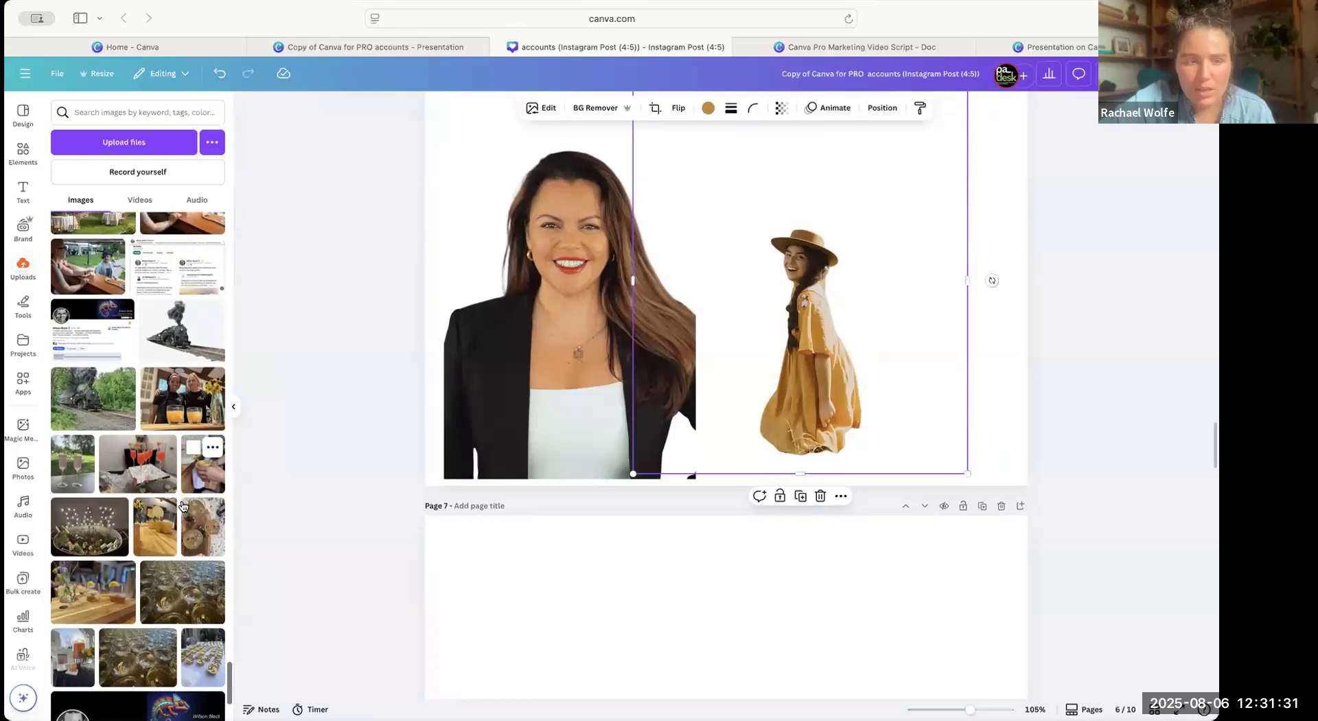
scroll(182, 506, "down", 10)
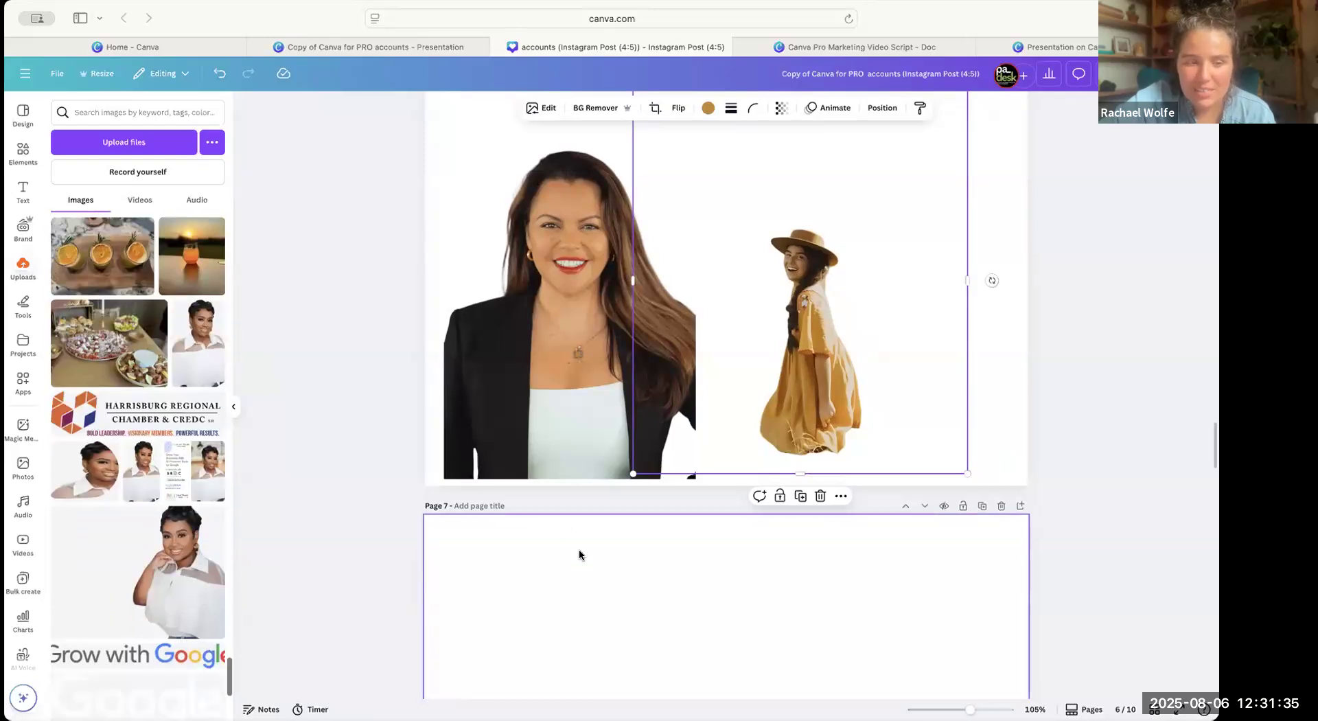
scroll(579, 551, "down", 1)
scroll(709, 288, "up", 1)
left_click_drag(830, 259, 856, 250)
scroll(128, 524, "down", 10)
scroll(128, 524, "down", 15)
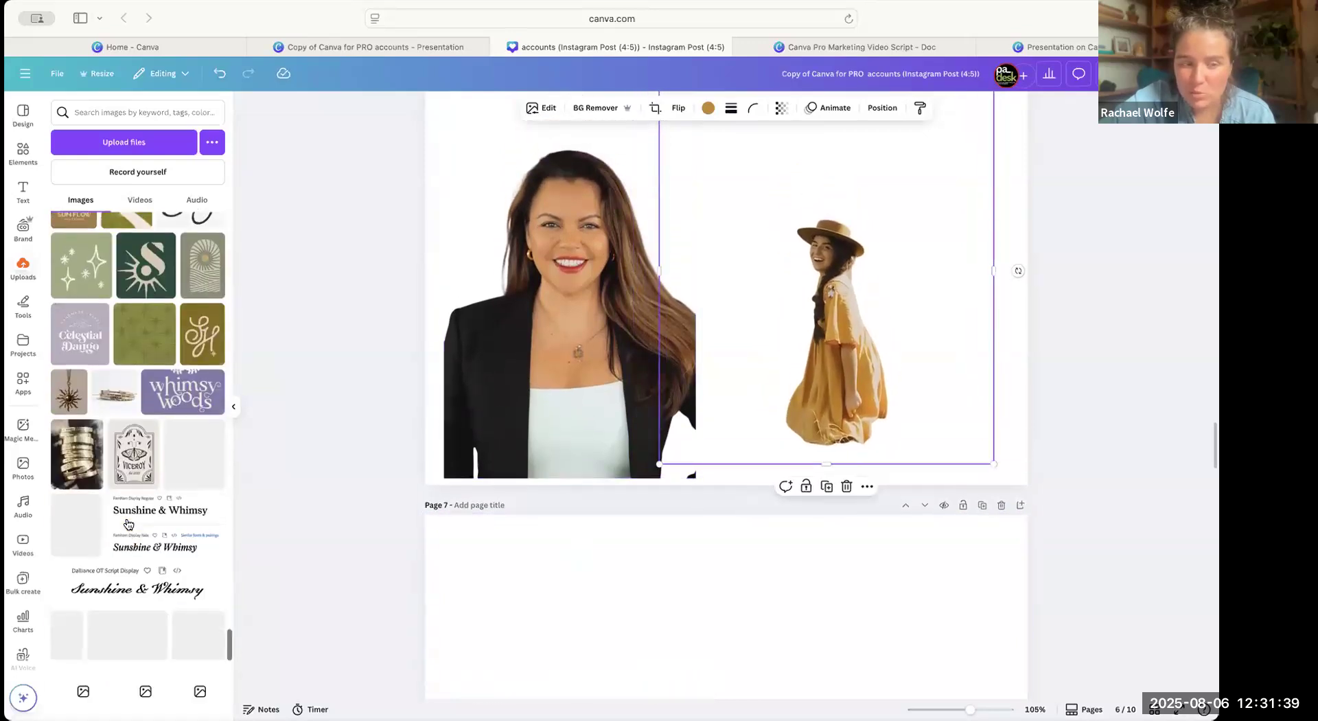
scroll(128, 525, "down", 15)
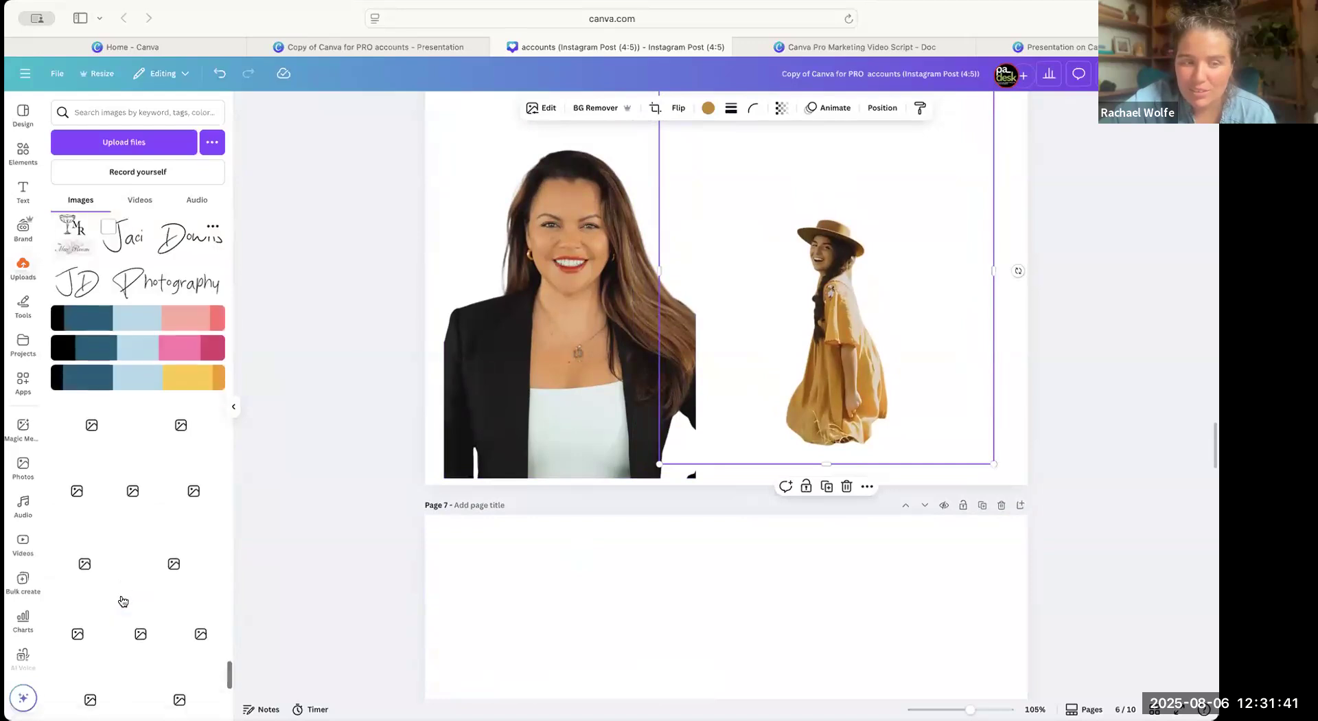
scroll(122, 601, "up", 3)
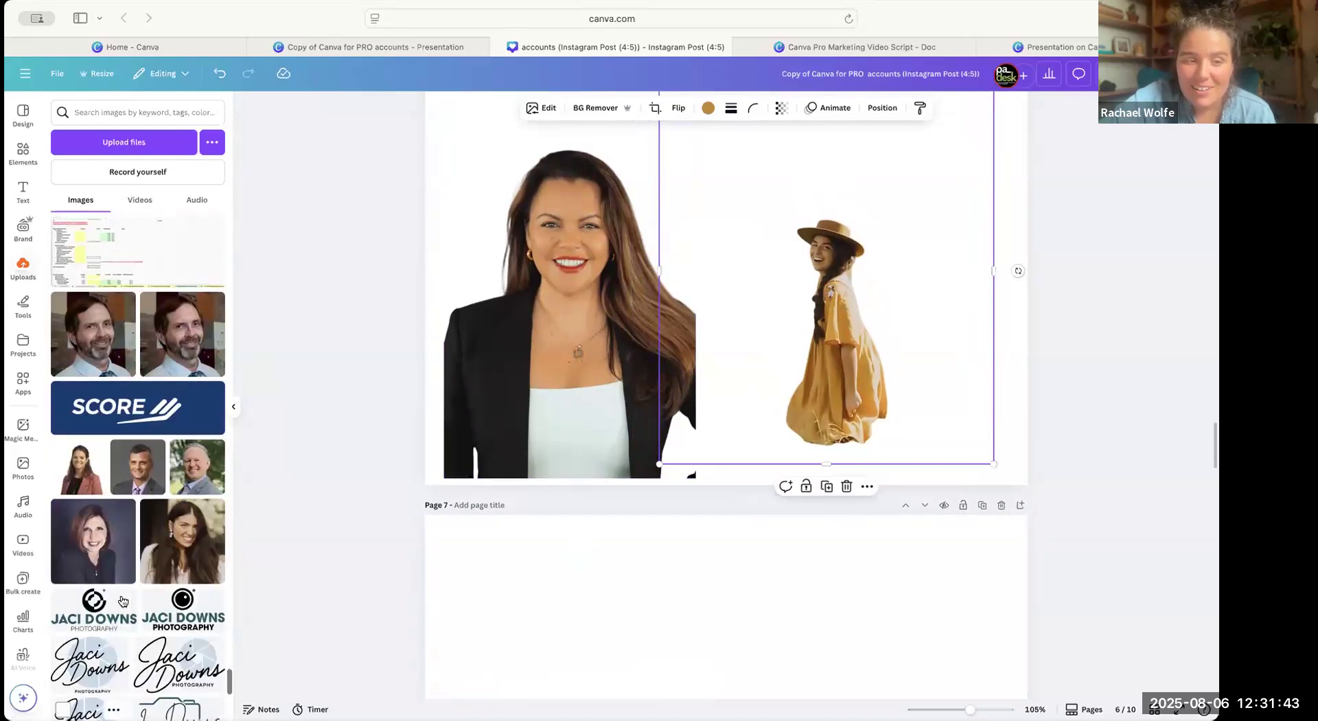
scroll(140, 622, "down", 1)
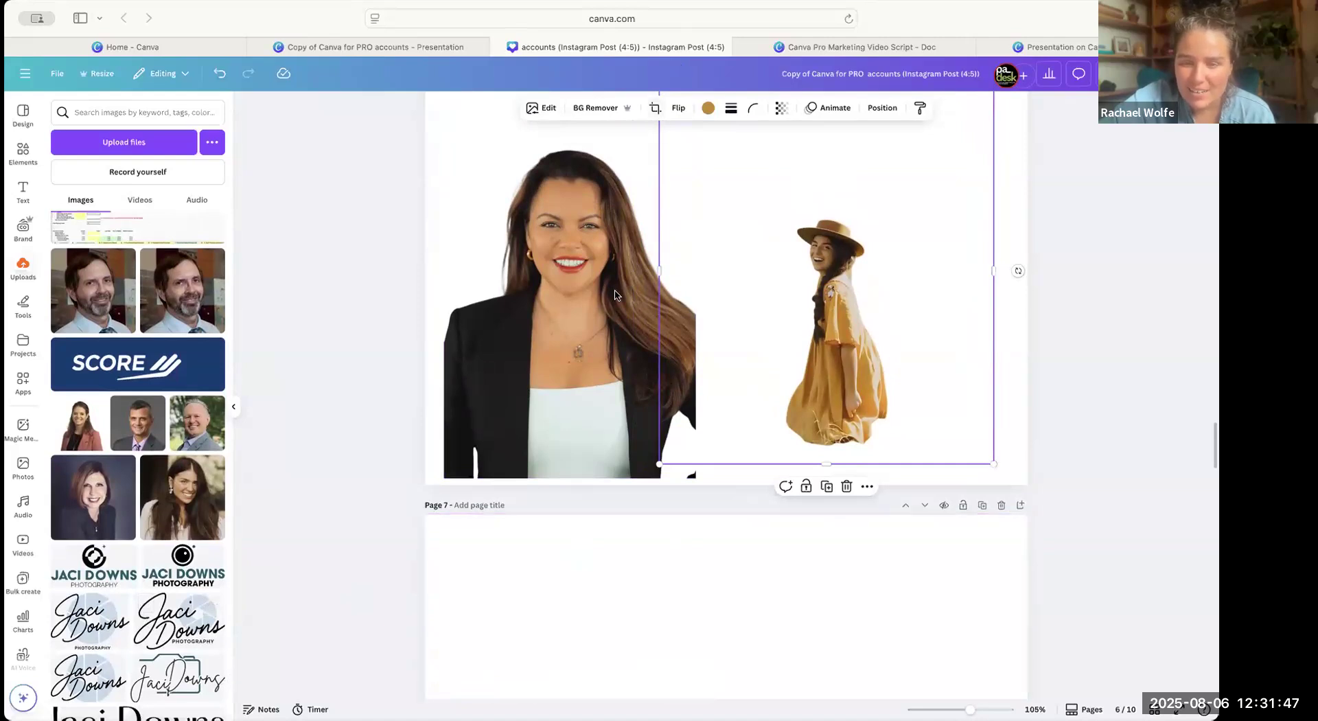
Open the Image Upscaler for the cut-out headshot and examine its upscale resolution options.
scroll(614, 295, "up", 5)
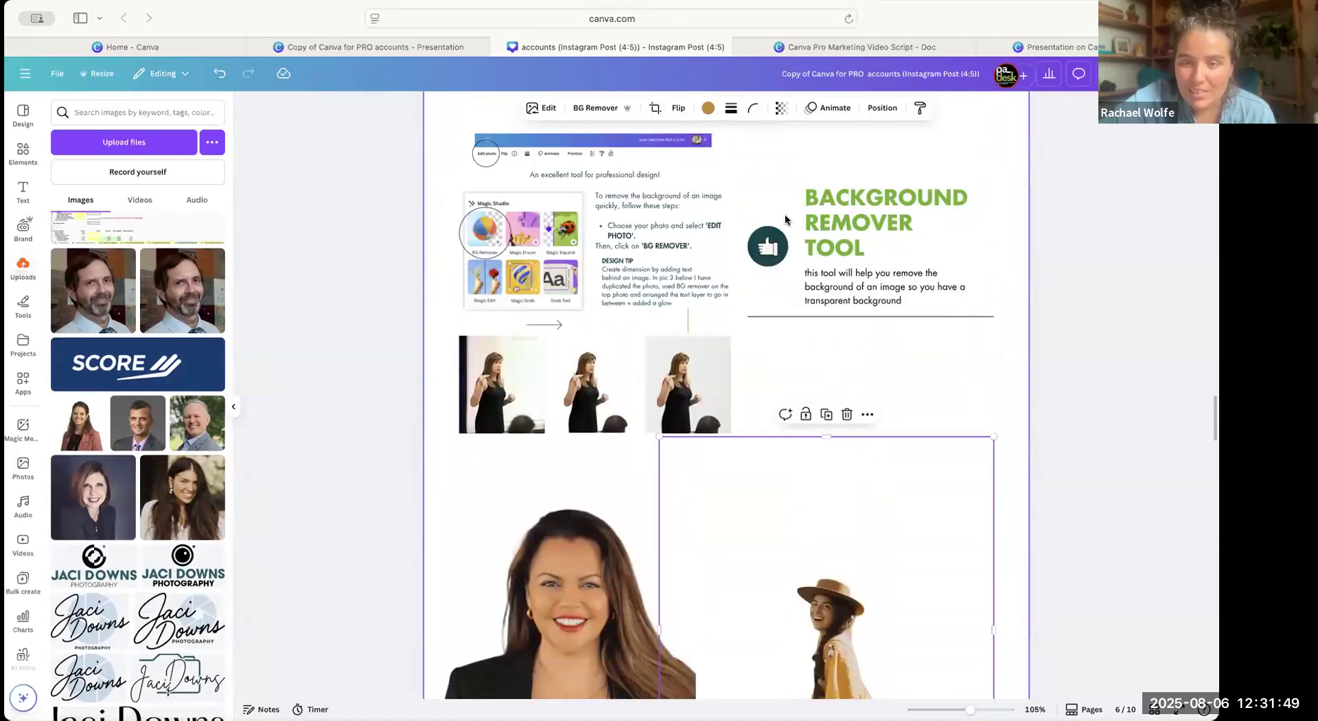
scroll(785, 220, "down", 1)
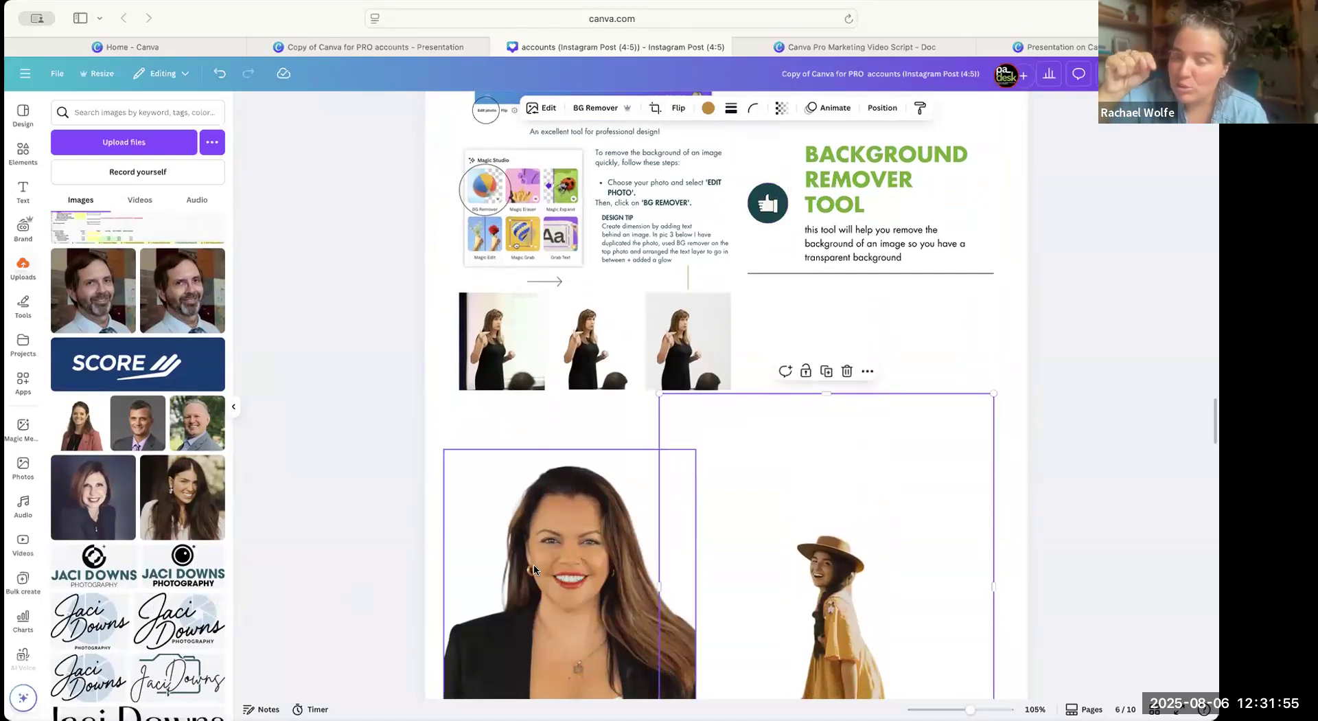
left_click(543, 114)
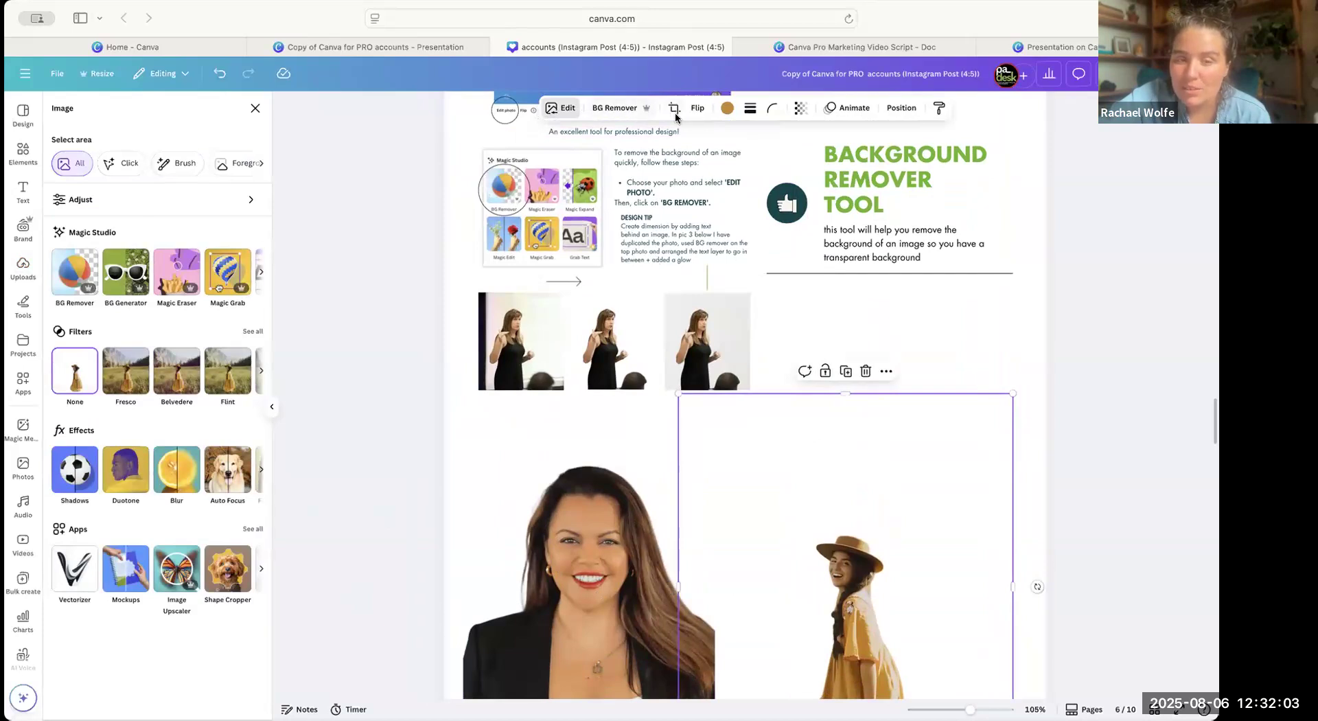
left_click(575, 528)
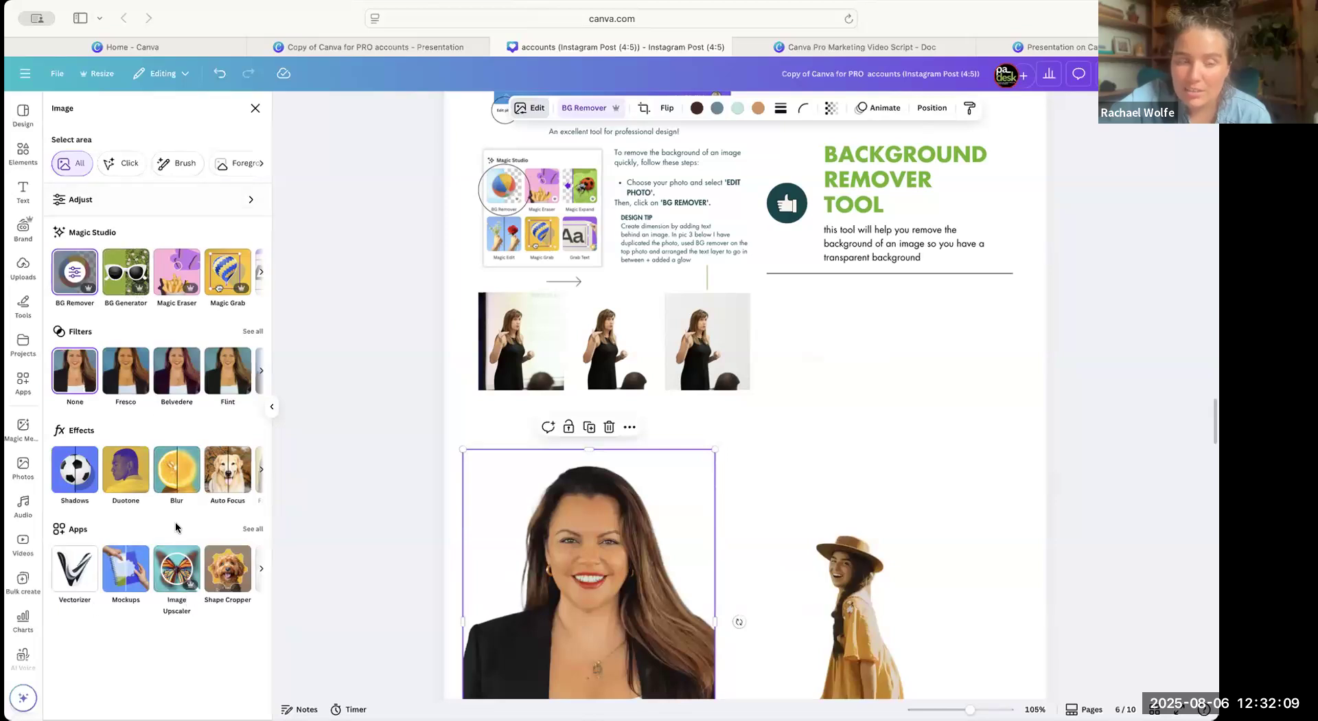
left_click(178, 569)
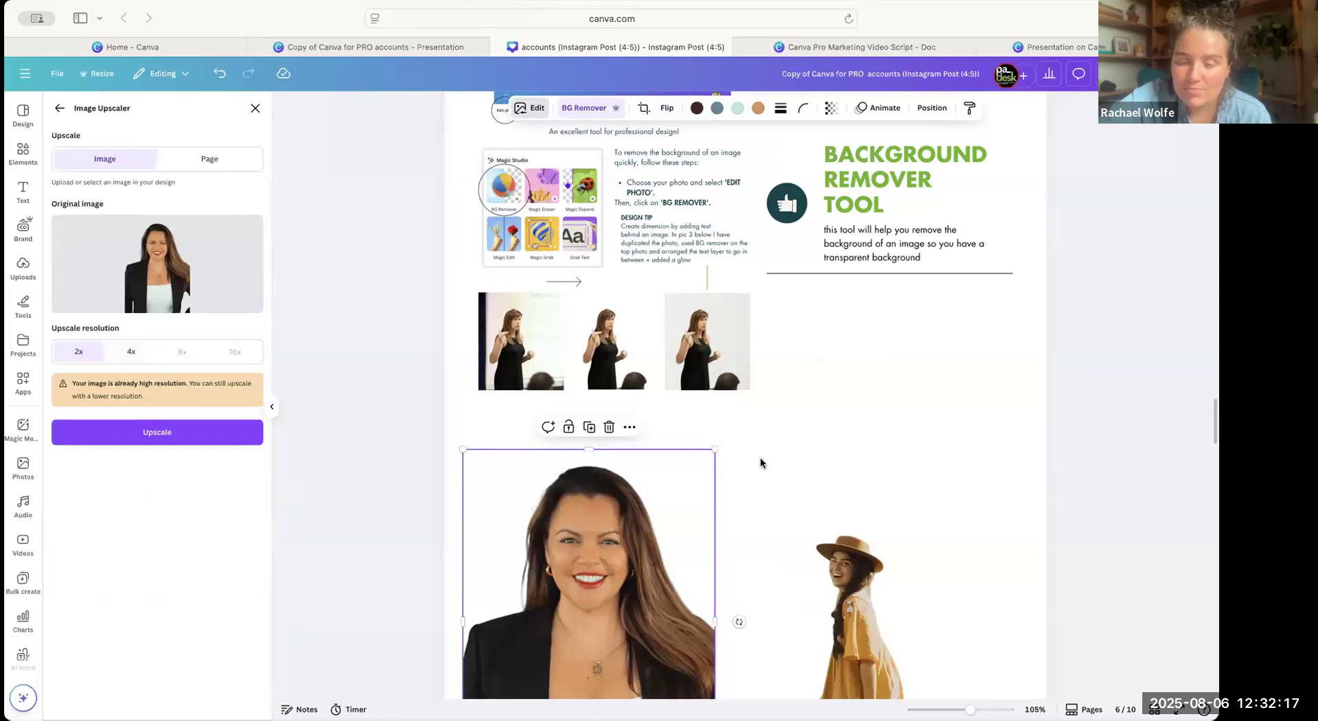
left_click(699, 435)
Enlarge the unedited candle photo on page 7 and move the cleaned-up candle photo above the Magic Eraser instructions.
scroll(698, 435, "down", 10)
scroll(717, 515, "down", 2)
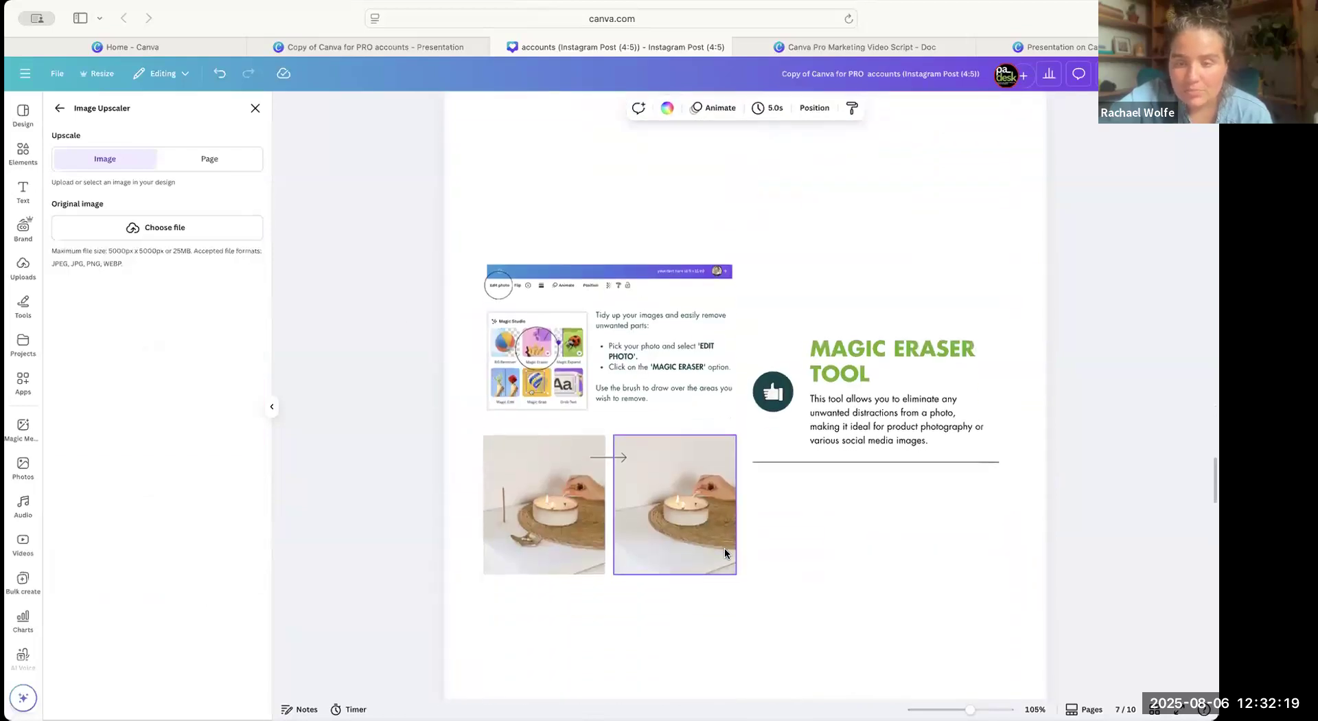
left_click(559, 502)
left_click_drag(605, 431, 769, 456)
left_click_drag(701, 511, 763, 213)
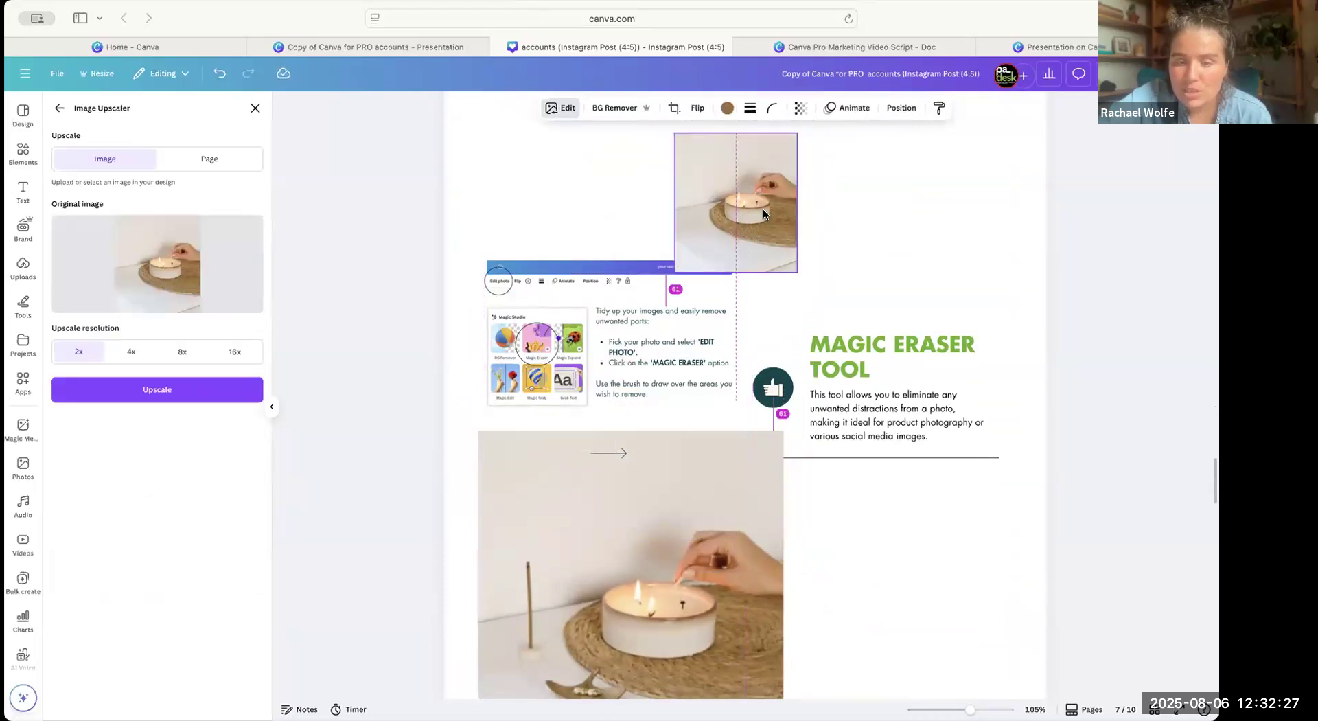
Shrink the unedited candle photo on page 7, place it below the Magic Eraser instructions, and return to its image editing options.
left_click_drag(770, 496, 766, 483)
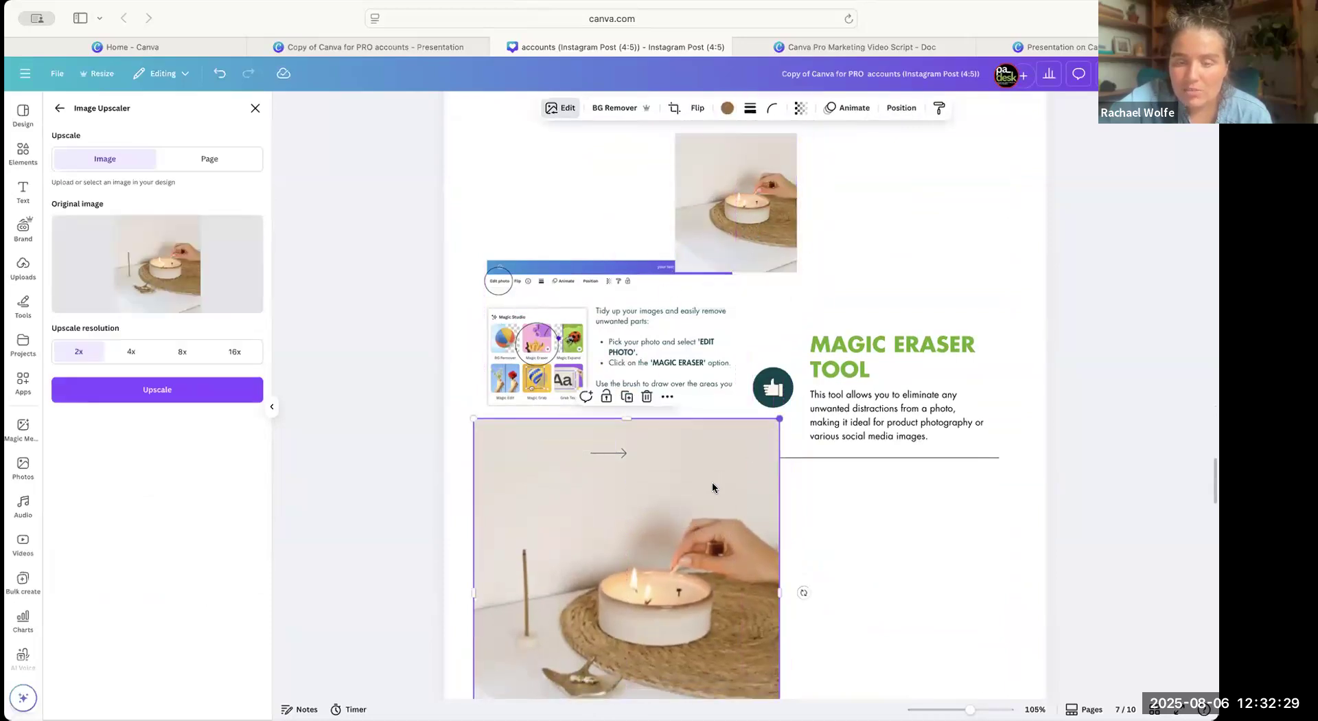
left_click_drag(779, 418, 692, 512)
left_click_drag(621, 578, 658, 553)
scroll(657, 553, "down", 1)
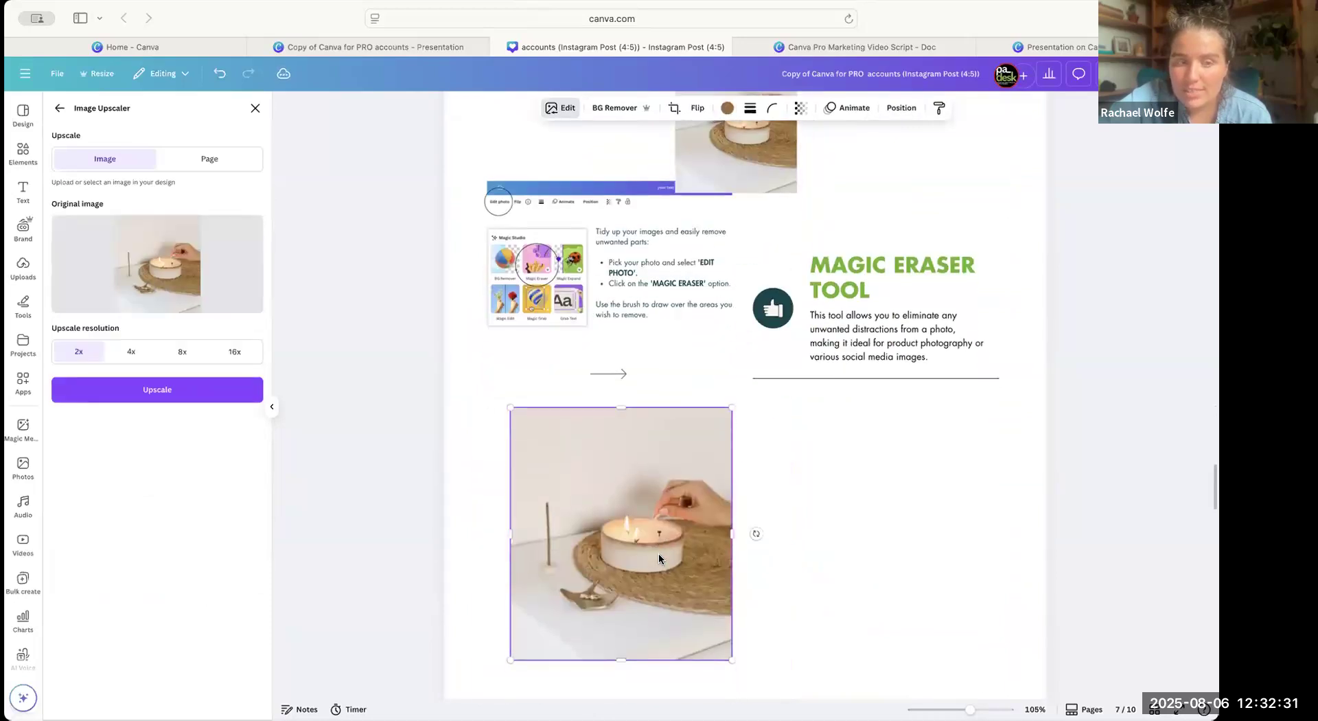
left_click(61, 110)
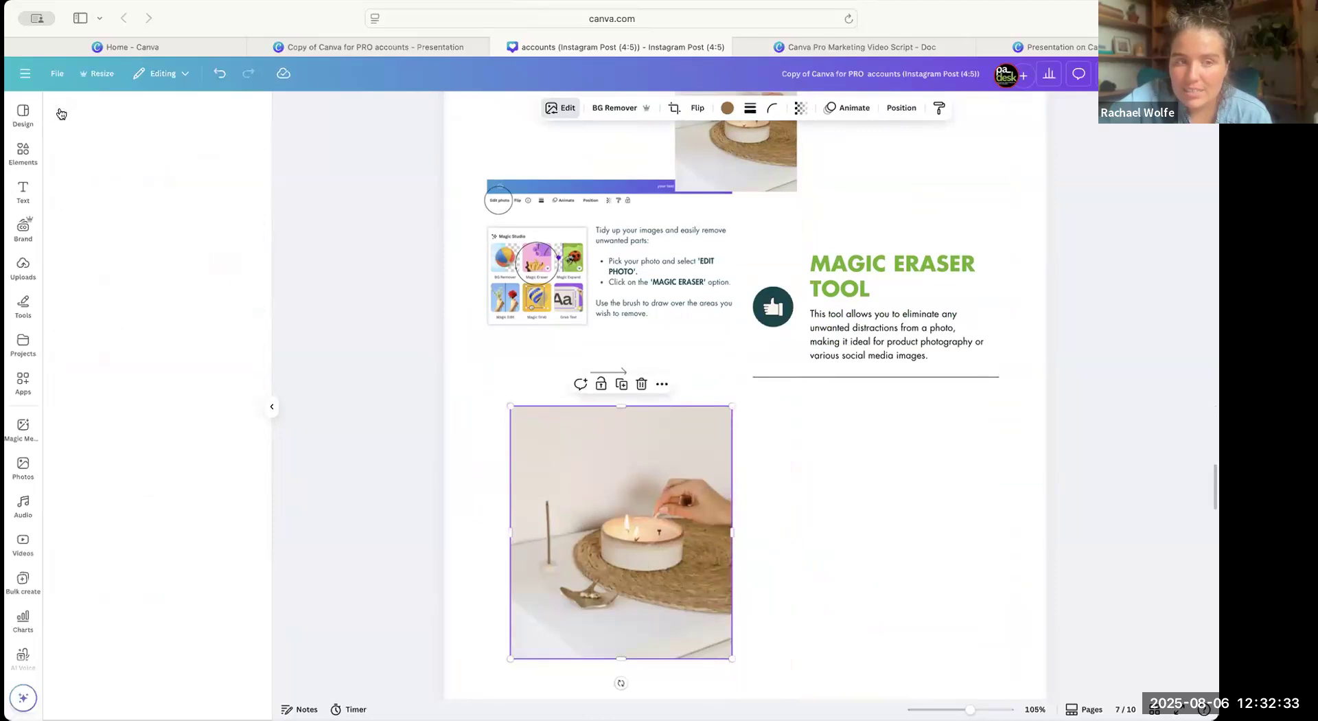
left_click_drag(617, 501, 618, 520)
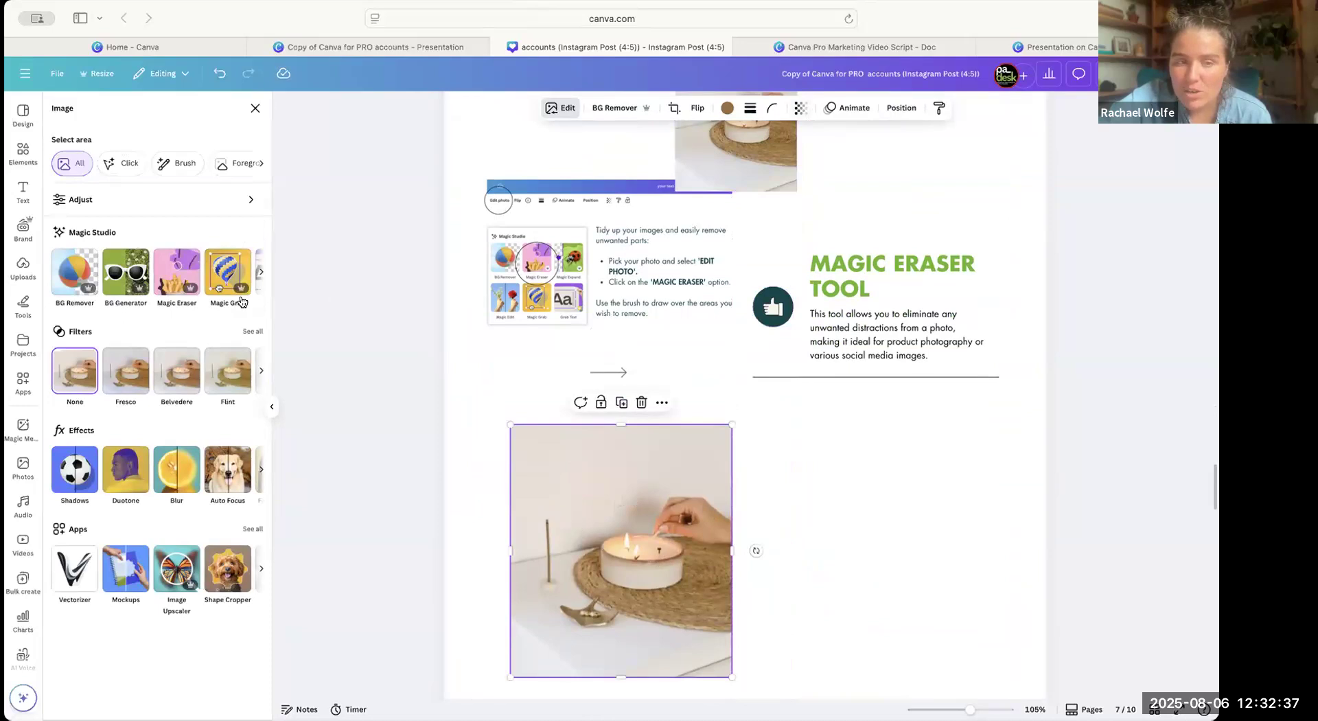
left_click_drag(685, 573, 626, 573)
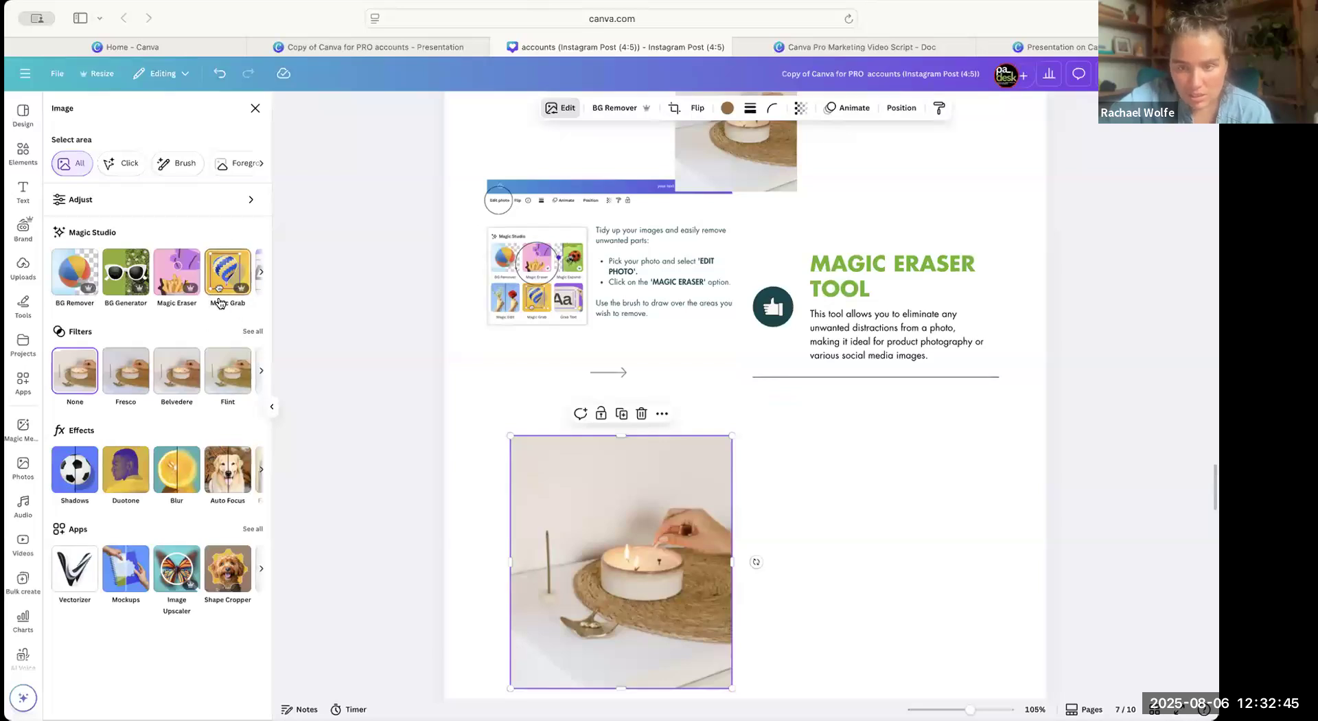
Erase the incense stick and the brass dish from the candle photo using Magic Eraser with a brush size of 20.
scroll(212, 295, "right", 5)
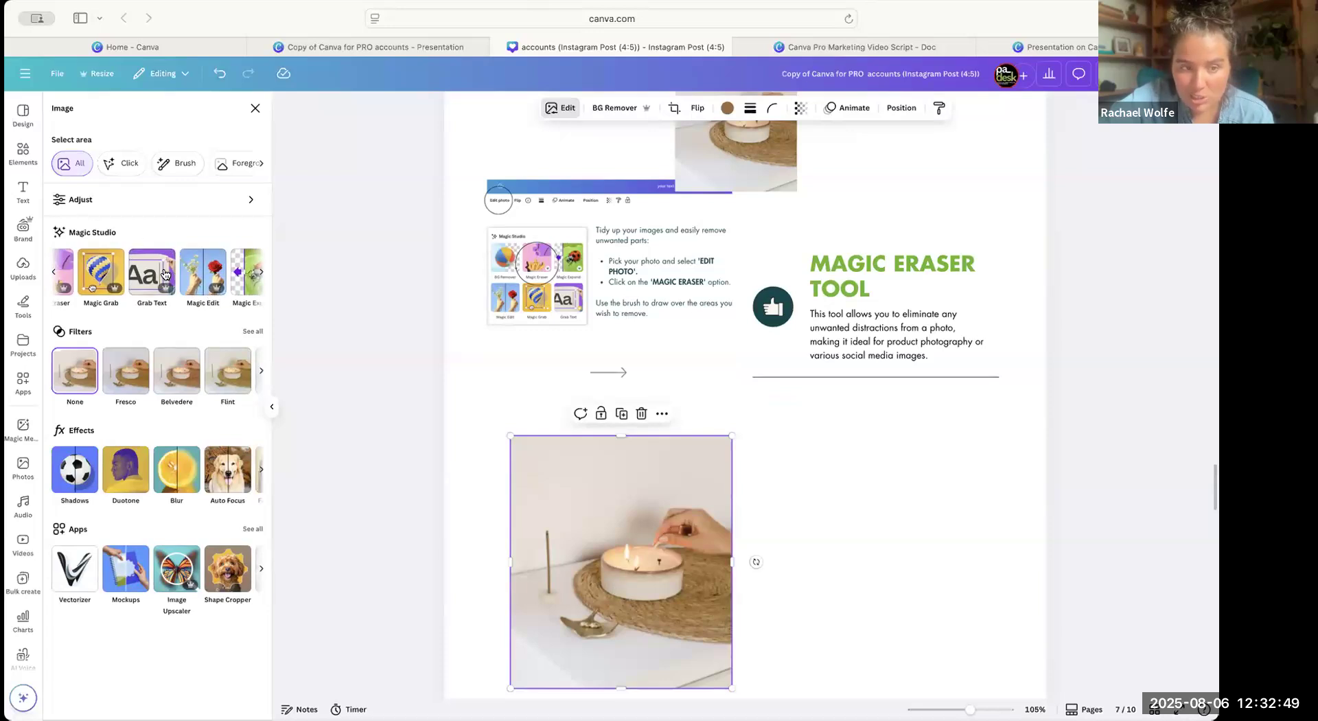
scroll(165, 275, "right", 1)
scroll(163, 273, "left", 5)
left_click(164, 272)
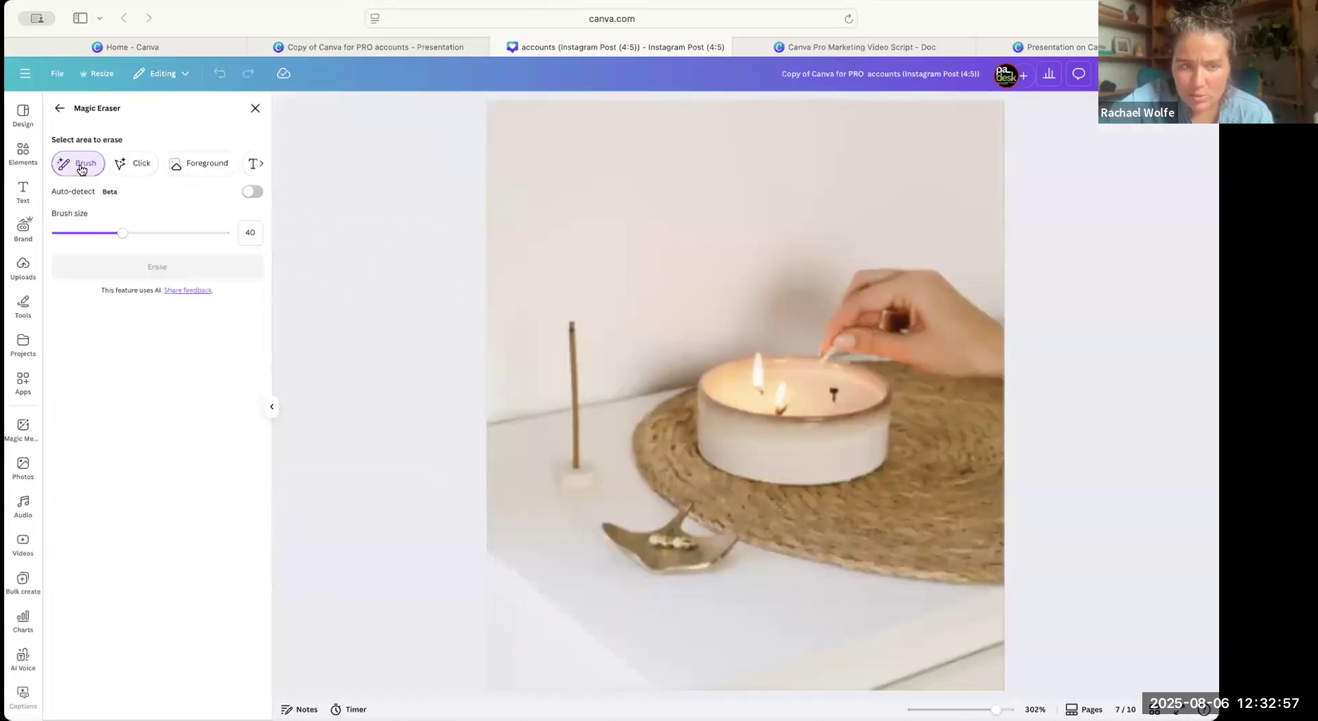
left_click_drag(99, 231, 90, 232)
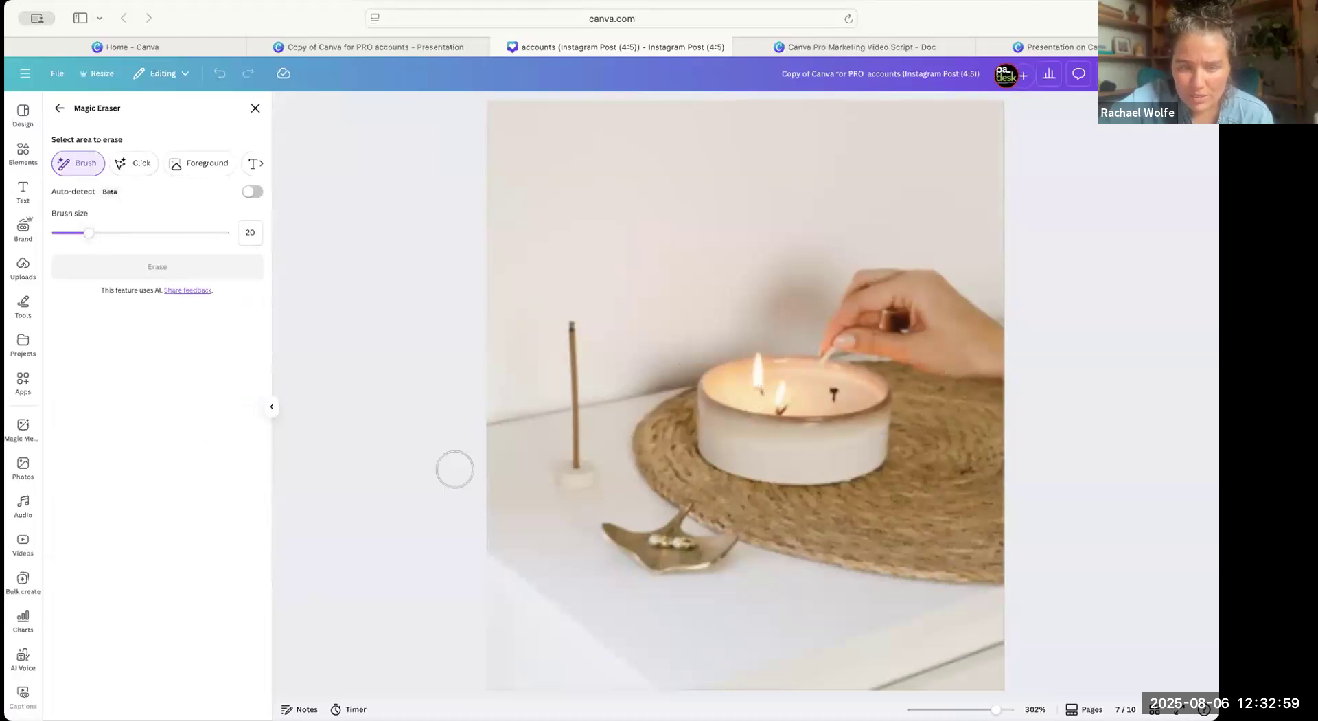
mouse_move(588, 473)
left_mouse_down()
mouse_move(573, 471)
mouse_move(571, 327)
left_mouse_up()
mouse_move(603, 535)
left_mouse_down()
mouse_move(655, 541)
mouse_move(632, 554)
mouse_move(676, 561)
mouse_move(728, 544)
mouse_move(683, 516)
left_mouse_up()
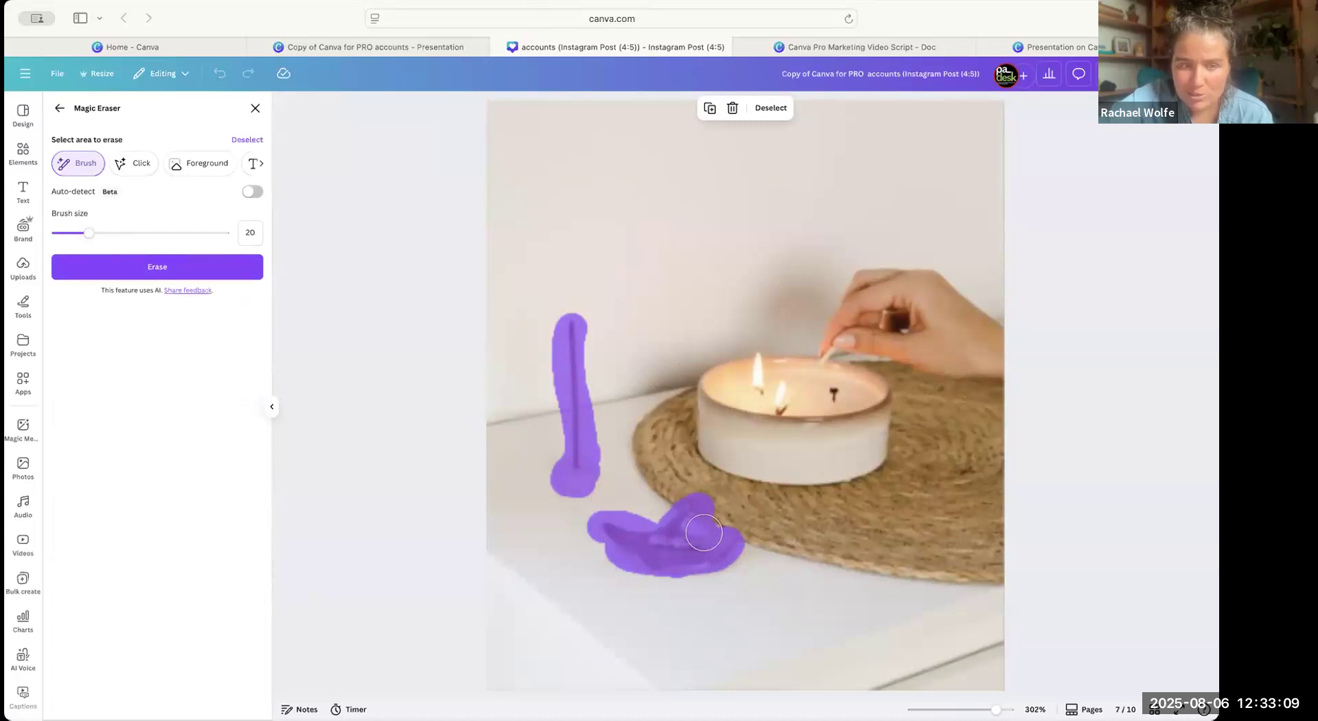
left_click(185, 275)
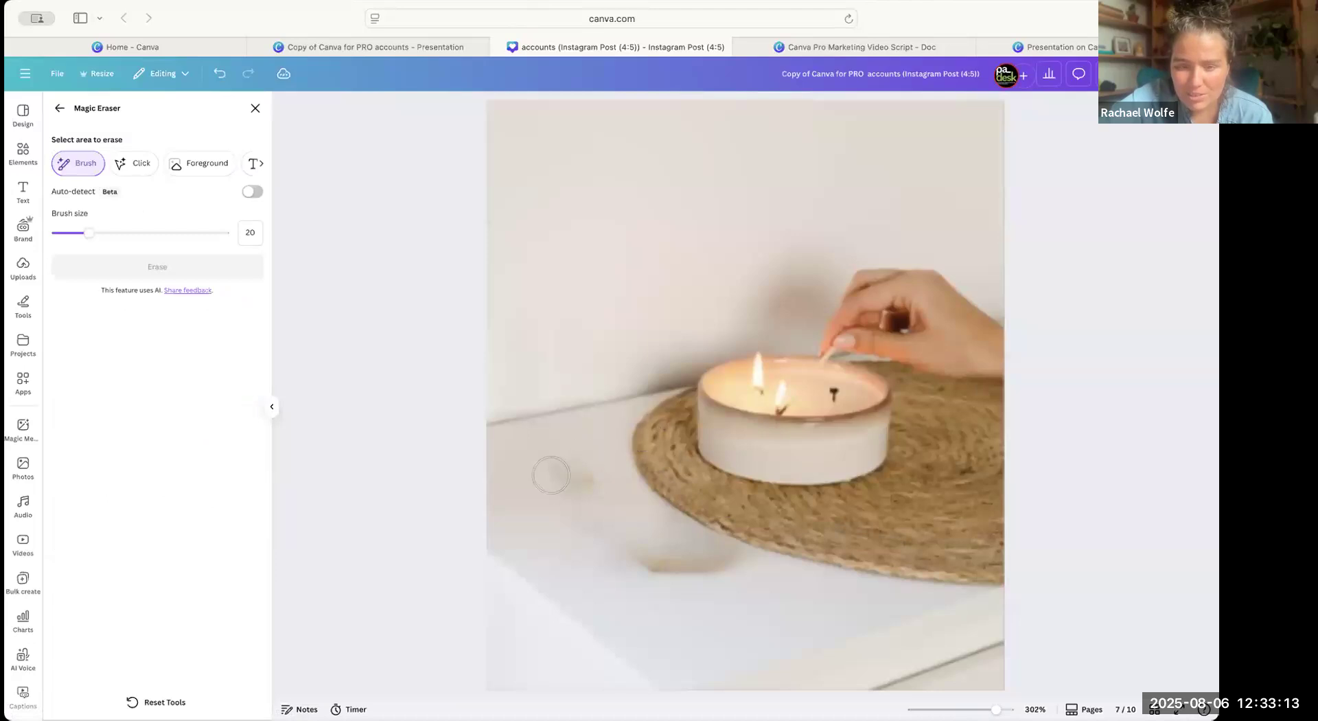
Brush over the leftover traces of the incense holder and dish, erase them, and leave Magic Eraser.
mouse_move(551, 475)
left_mouse_down()
mouse_move(573, 493)
mouse_move(579, 456)
mouse_move(597, 480)
left_mouse_up()
mouse_move(621, 542)
left_mouse_down()
mouse_move(685, 566)
mouse_move(718, 541)
mouse_move(720, 569)
mouse_move(707, 560)
mouse_move(724, 556)
mouse_move(665, 579)
mouse_move(694, 585)
mouse_move(692, 558)
mouse_move(714, 545)
mouse_move(659, 530)
mouse_move(650, 561)
mouse_move(742, 575)
mouse_move(652, 569)
left_mouse_up()
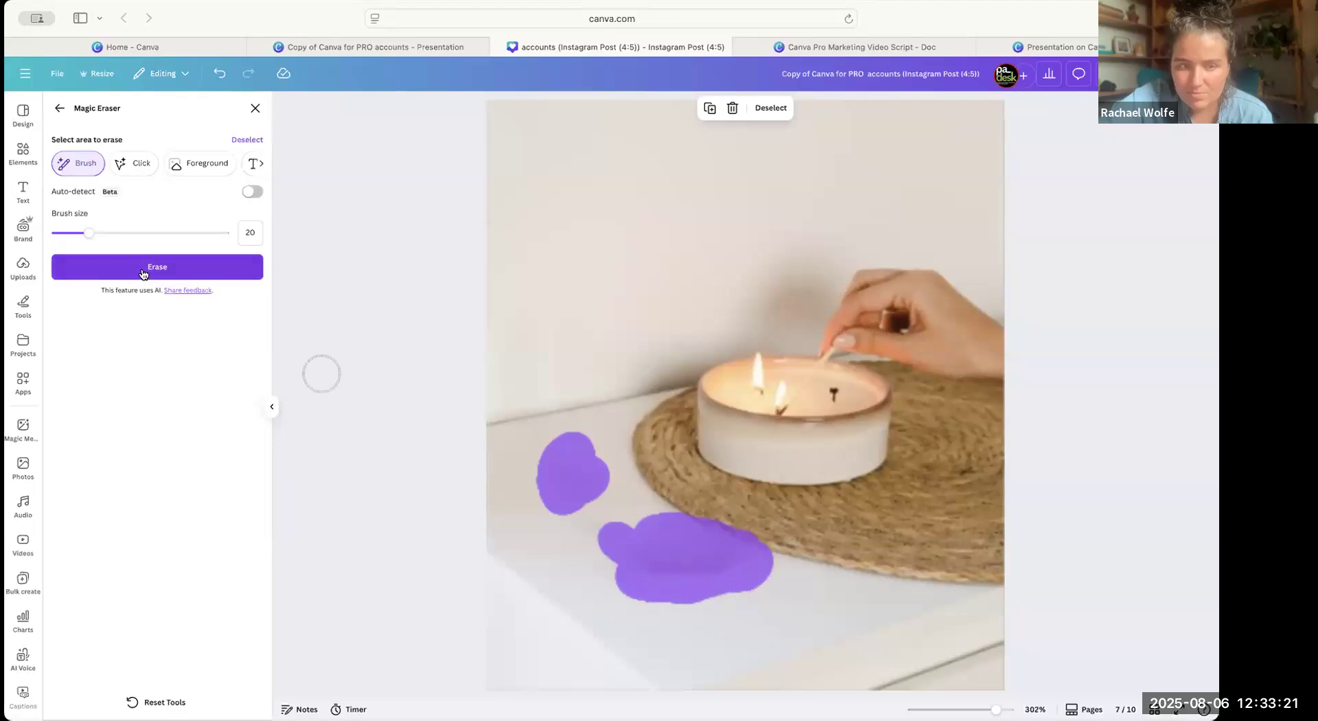
left_click(143, 274)
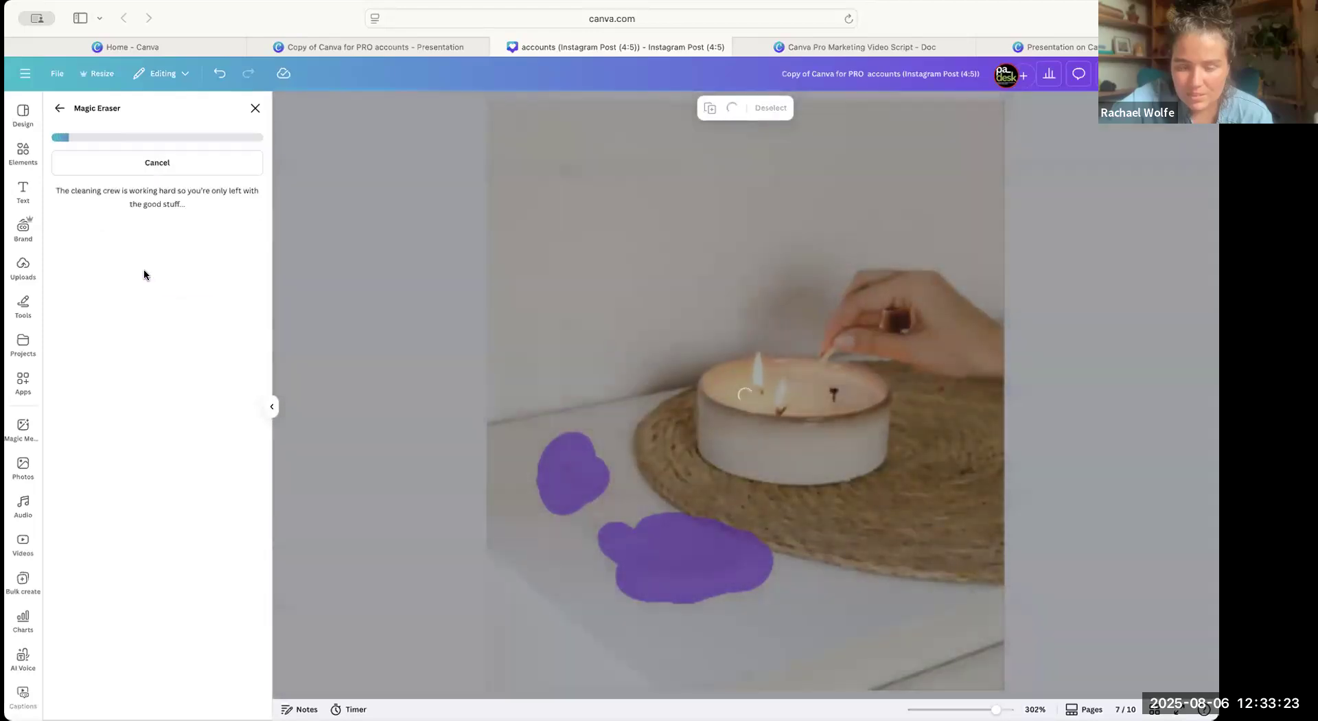
scroll(447, 333, "down", 5)
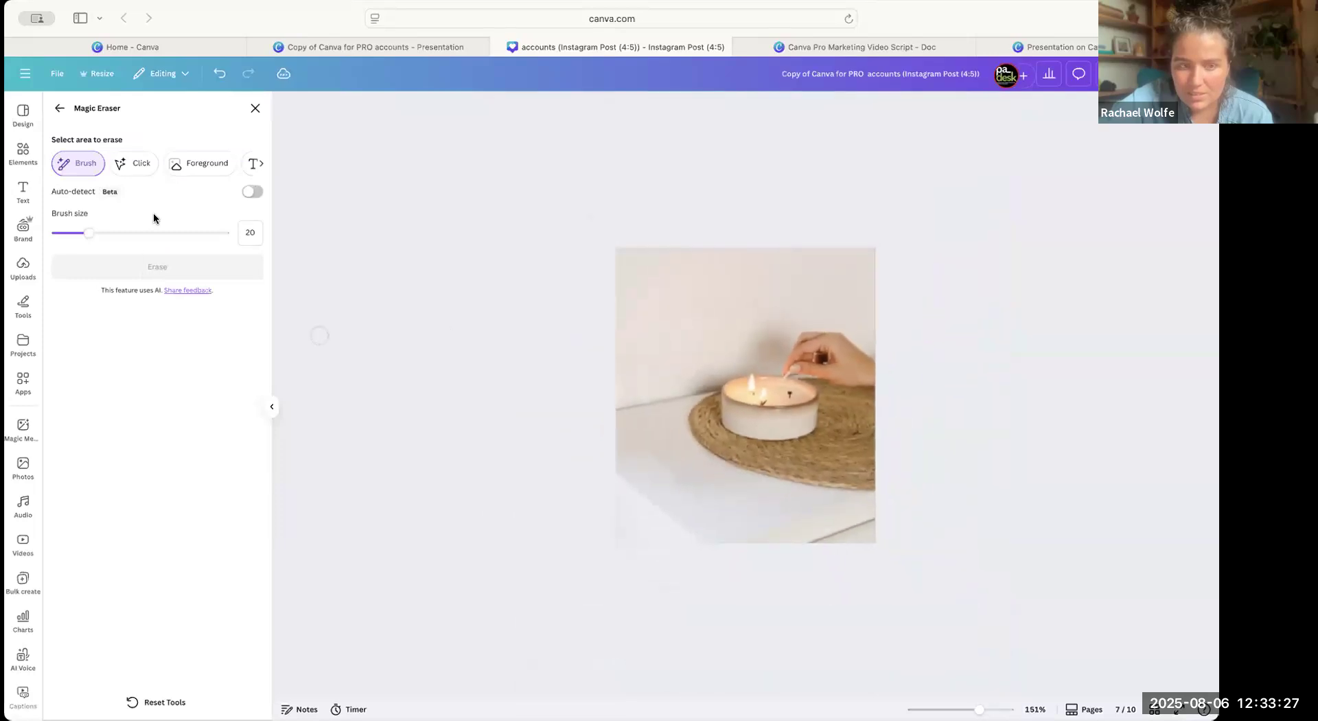
left_click(255, 110)
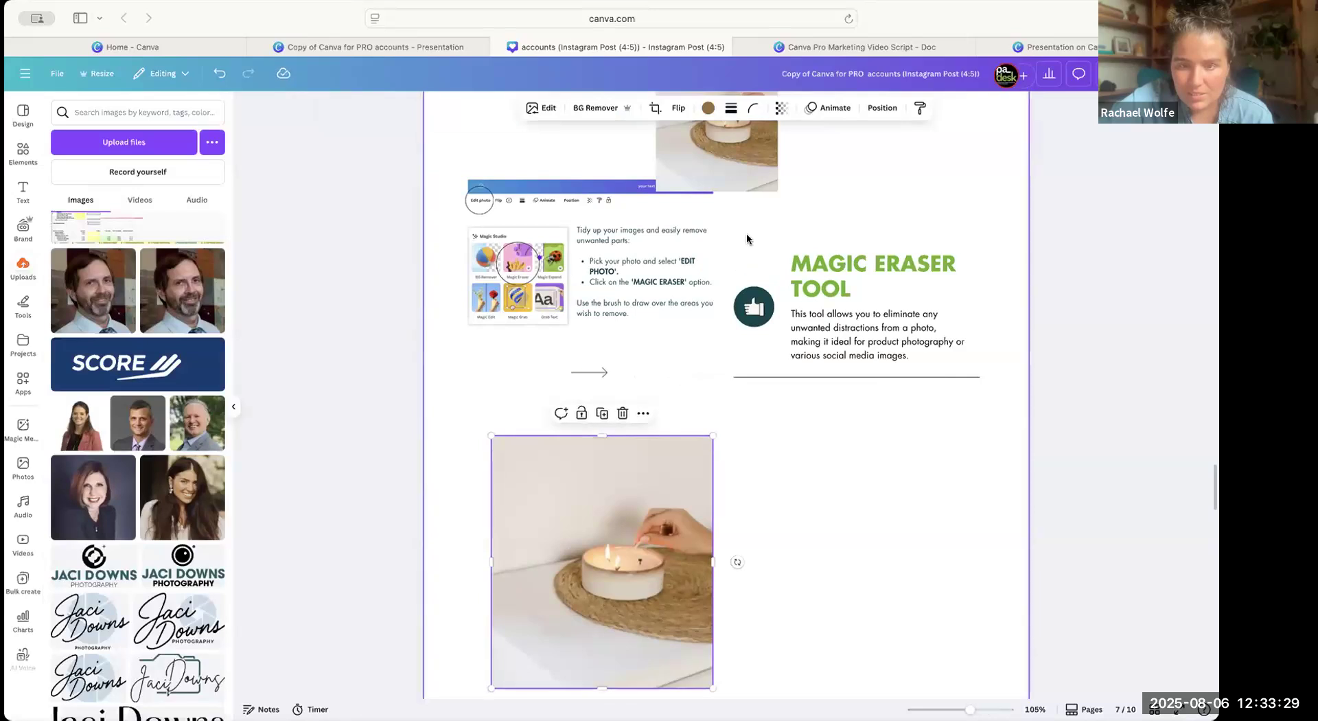
Shrink the newly erased candle photo and arrange both candle photos beside each other below the Magic Eraser instructions.
left_click_drag(659, 540, 659, 509)
left_click_drag(712, 404, 630, 483)
left_click_drag(724, 162, 729, 455)
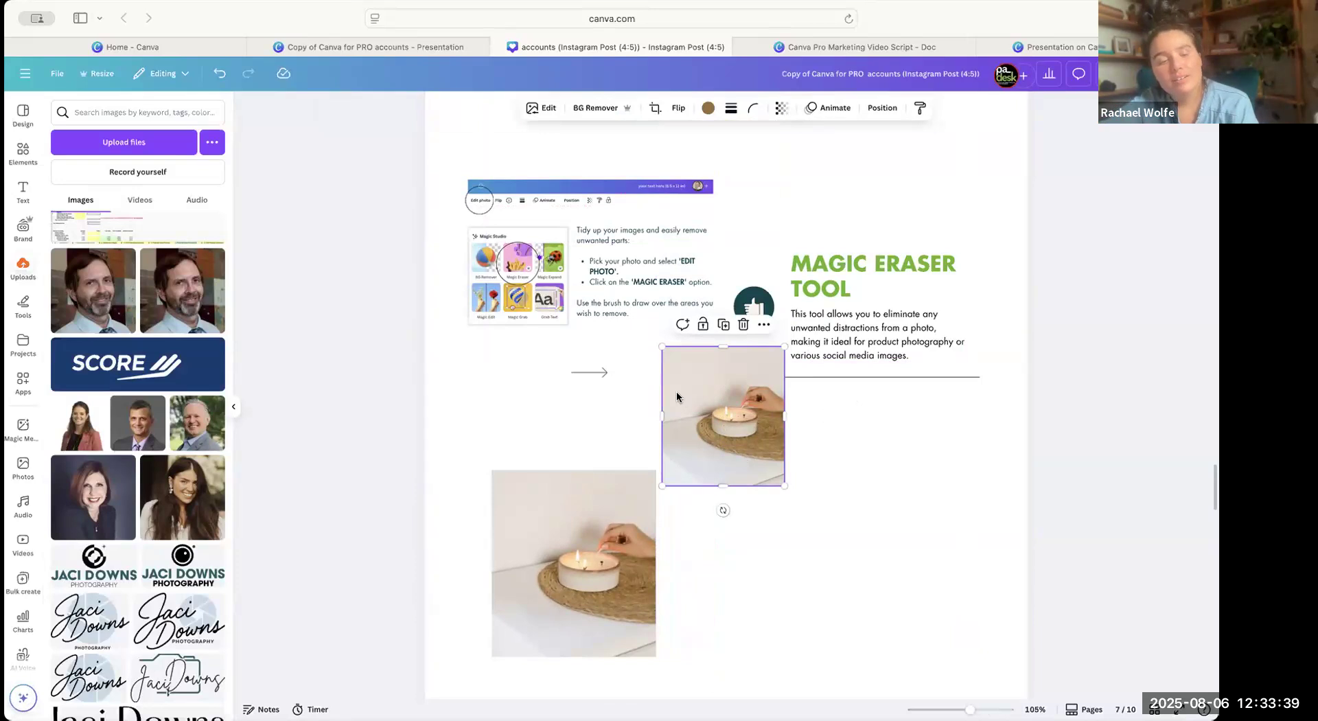
scroll(608, 441, "down", 2)
scroll(608, 440, "down", 5)
left_click(586, 304)
left_click_drag(585, 304, 566, 250)
left_click_drag(635, 416, 591, 430)
left_click_drag(657, 477, 612, 422)
left_click_drag(723, 239, 708, 269)
scroll(707, 268, "up", 2)
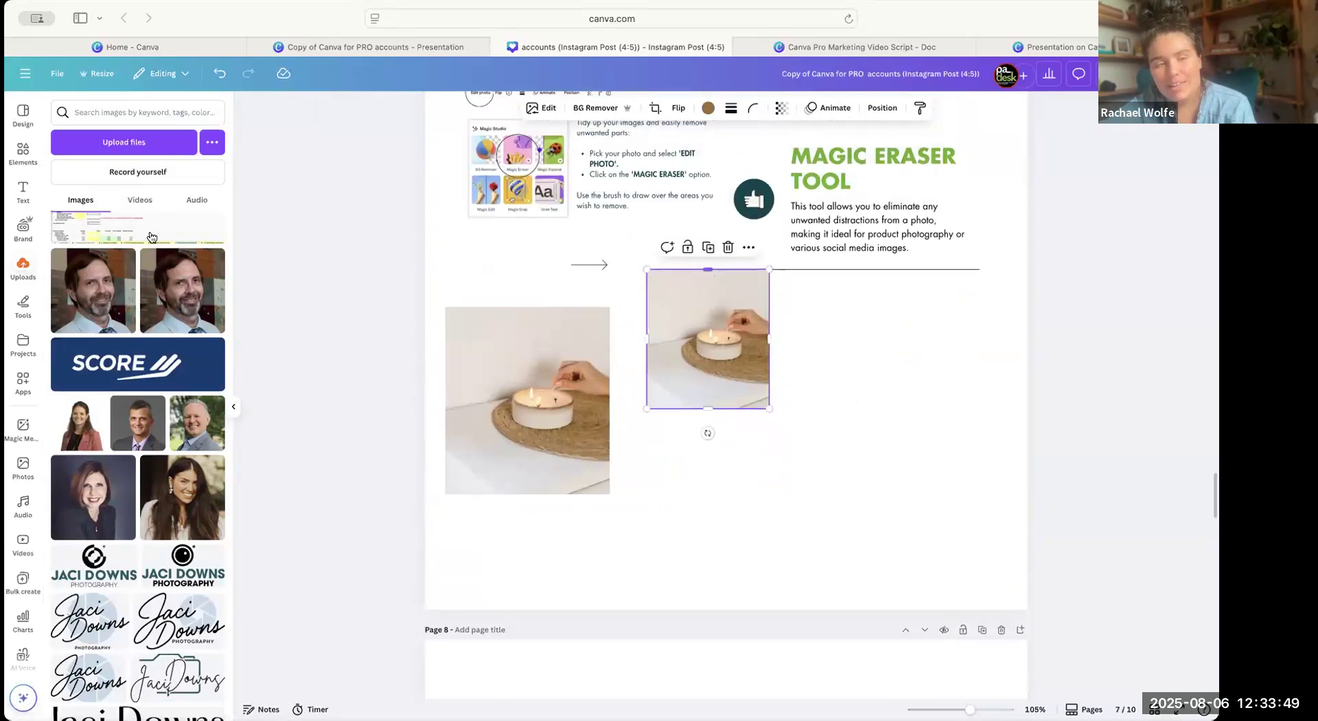
Try the black flush-left Kutztown logo from the Brand Kit as a small label on the candle, and delete it again.
left_click(15, 223)
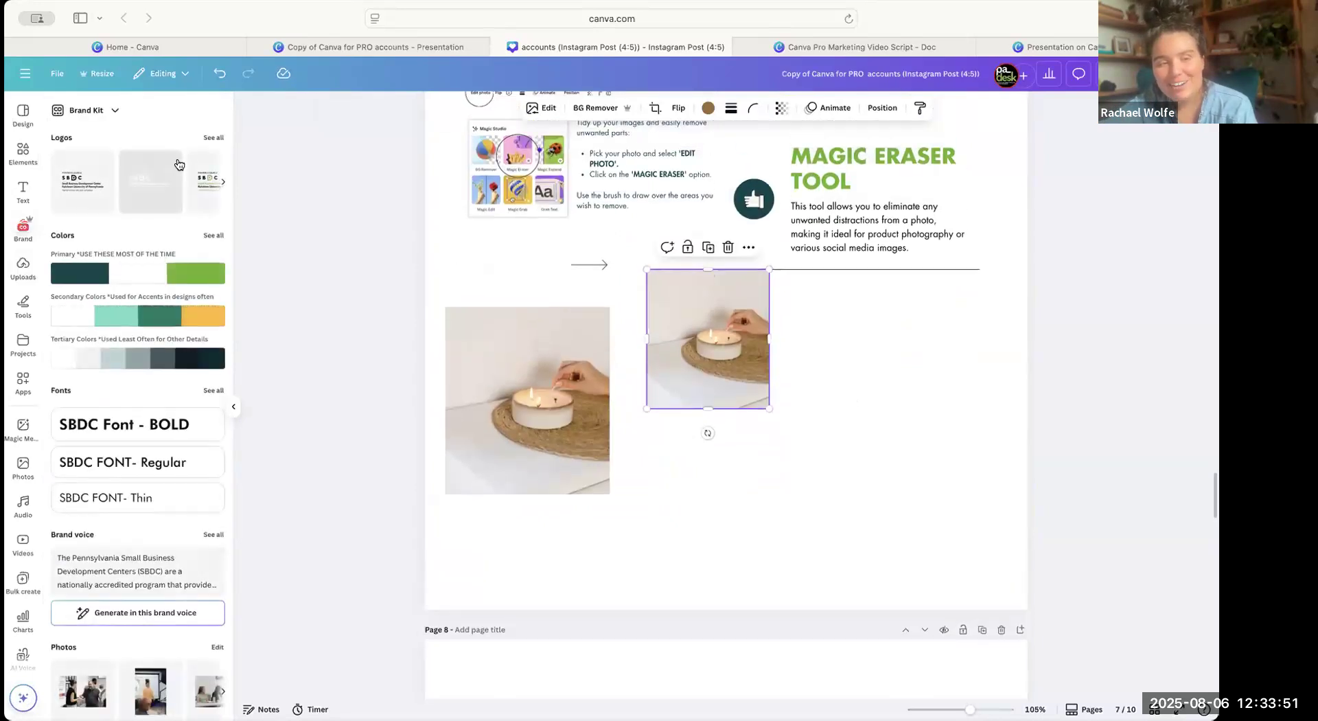
left_click(214, 139)
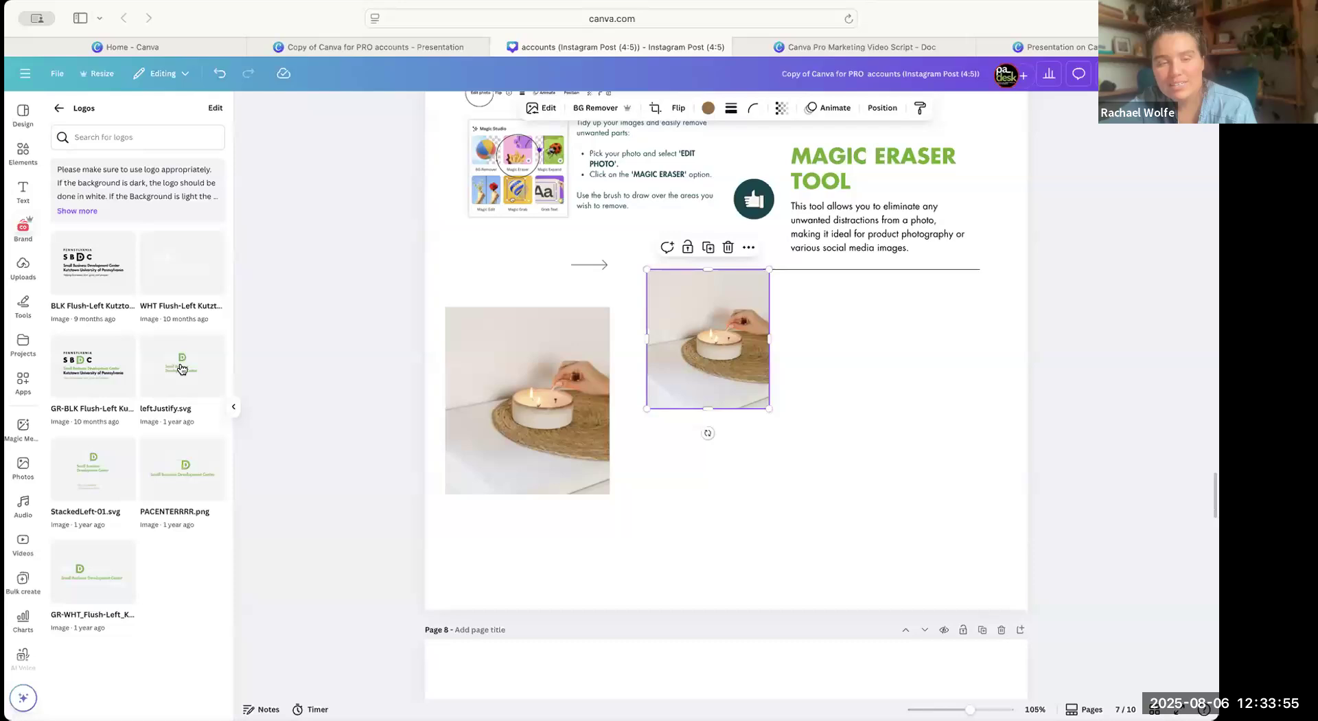
left_click(97, 277)
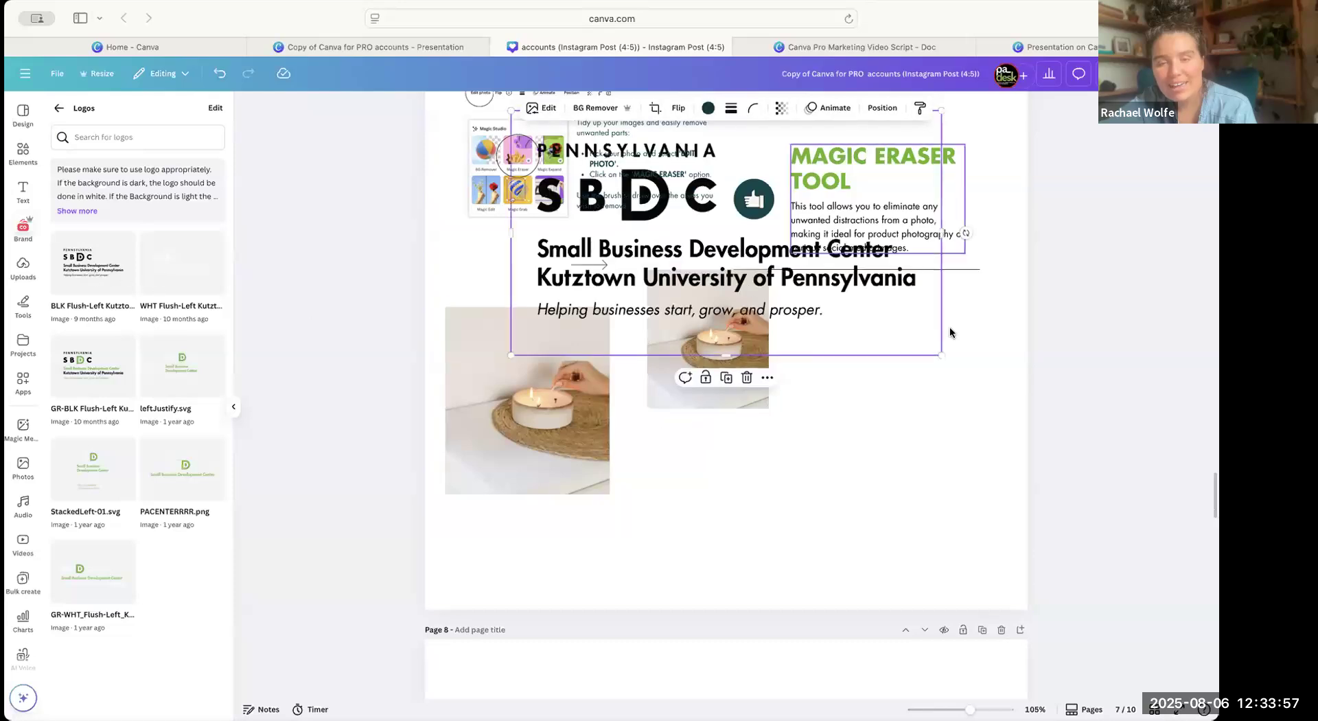
left_click_drag(940, 355, 494, 448)
left_click_drag(479, 403, 500, 453)
key("Delete")
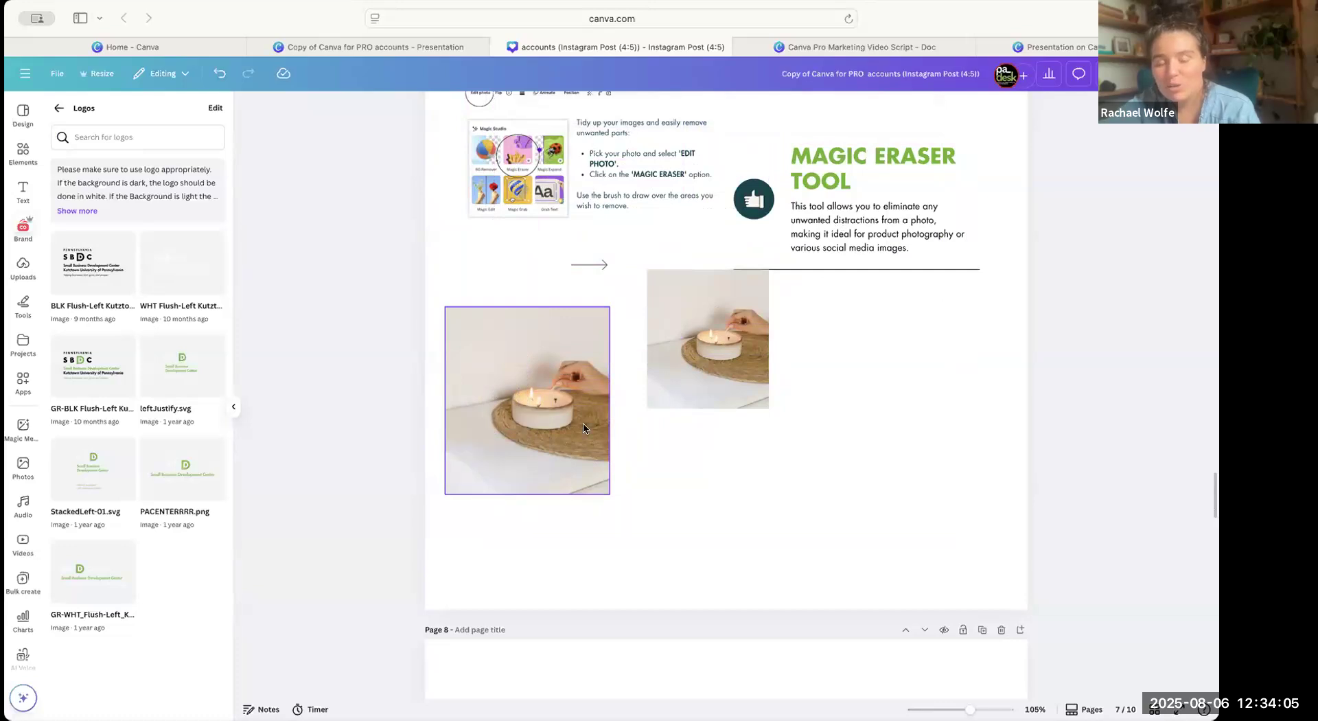
Move the smaller candle photo closer to the larger one with their upper edges level, and go to the Grab Text page.
left_click_drag(732, 327, 717, 368)
scroll(718, 371, "up", 3)
scroll(700, 426, "up", 2)
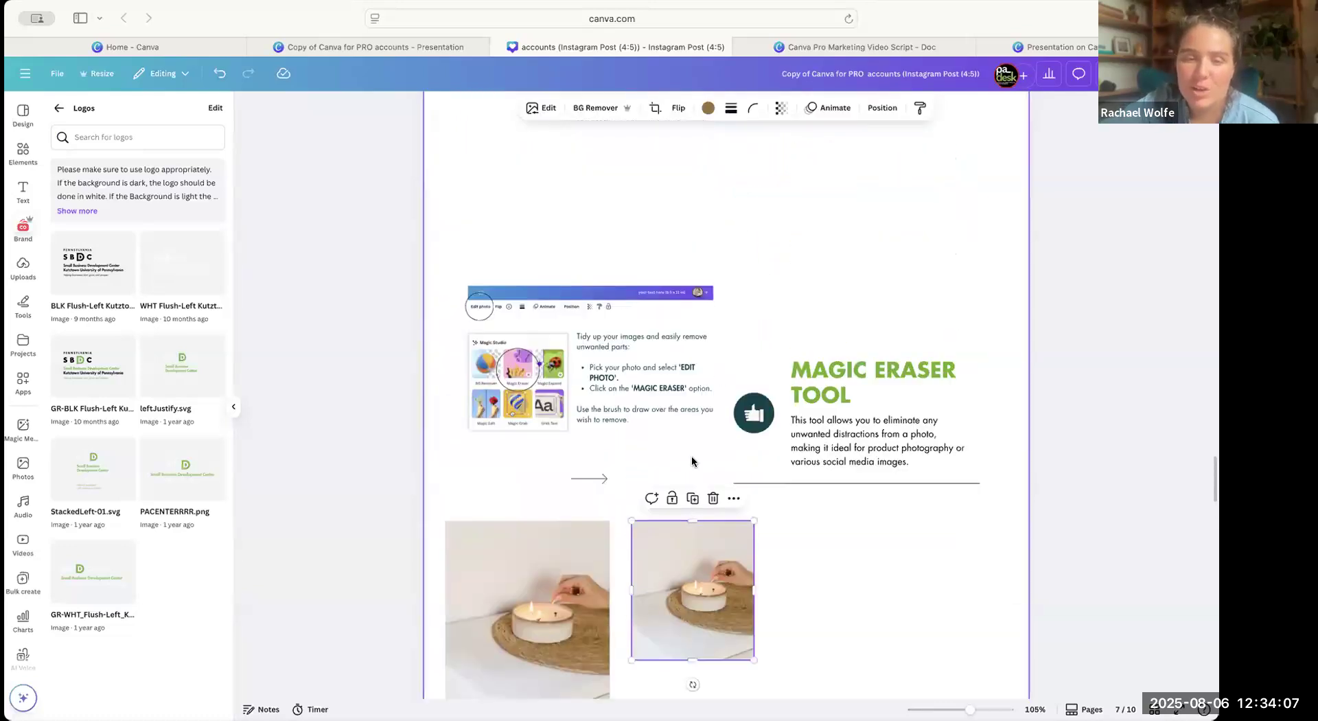
scroll(725, 498, "down", 5)
scroll(725, 499, "down", 8)
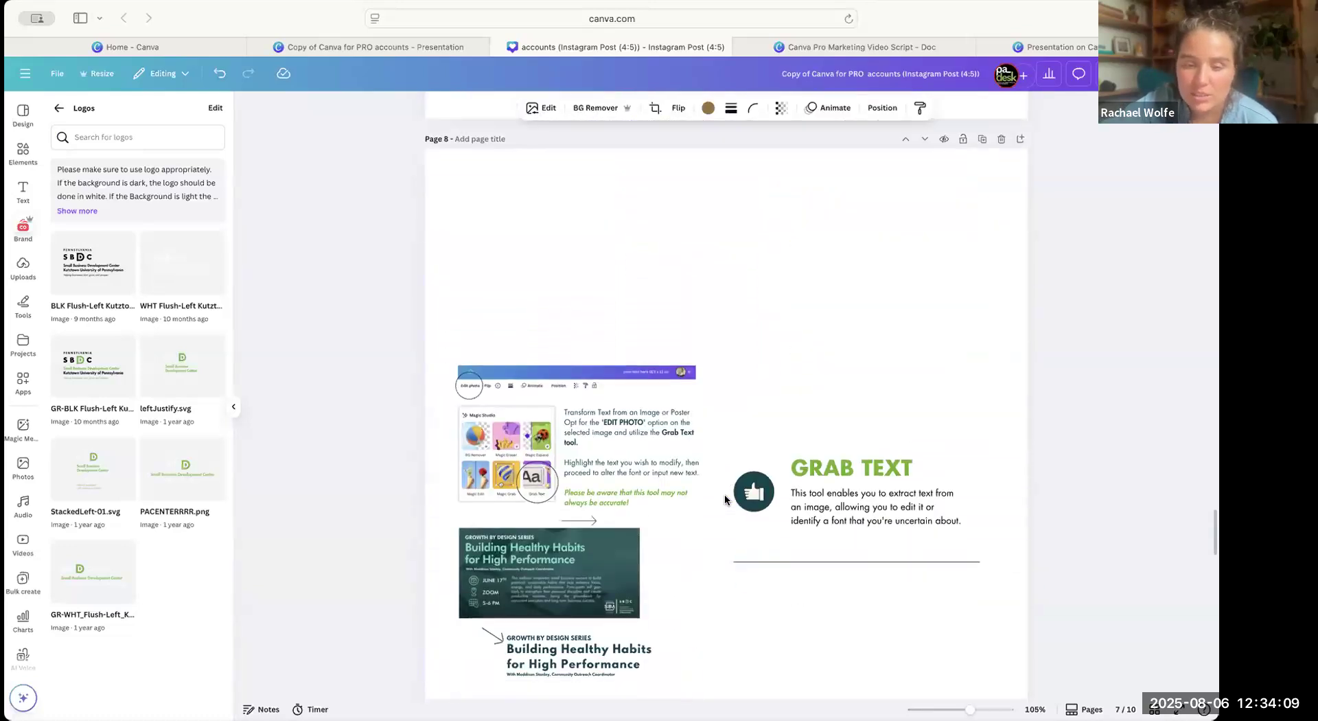
scroll(740, 517, "down", 1)
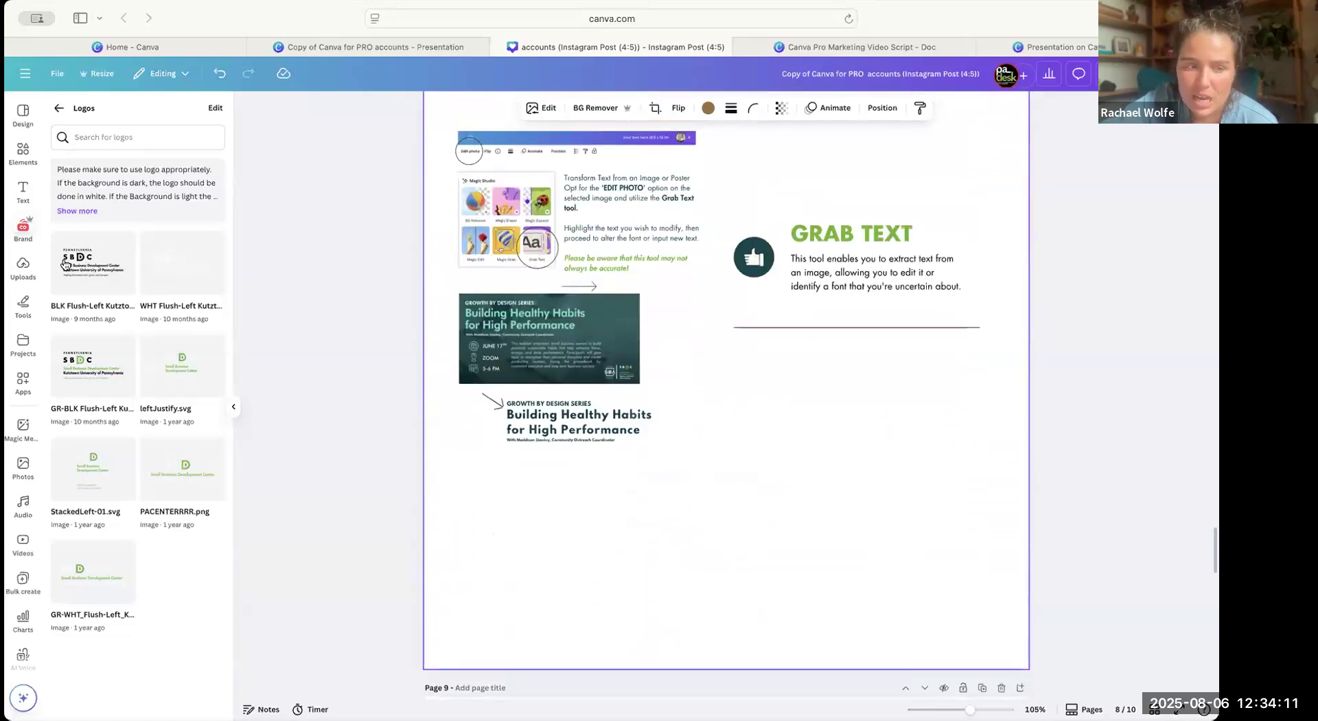
Find the artopia logo image among the uploads and add it to the Grab Text page.
left_click(23, 266)
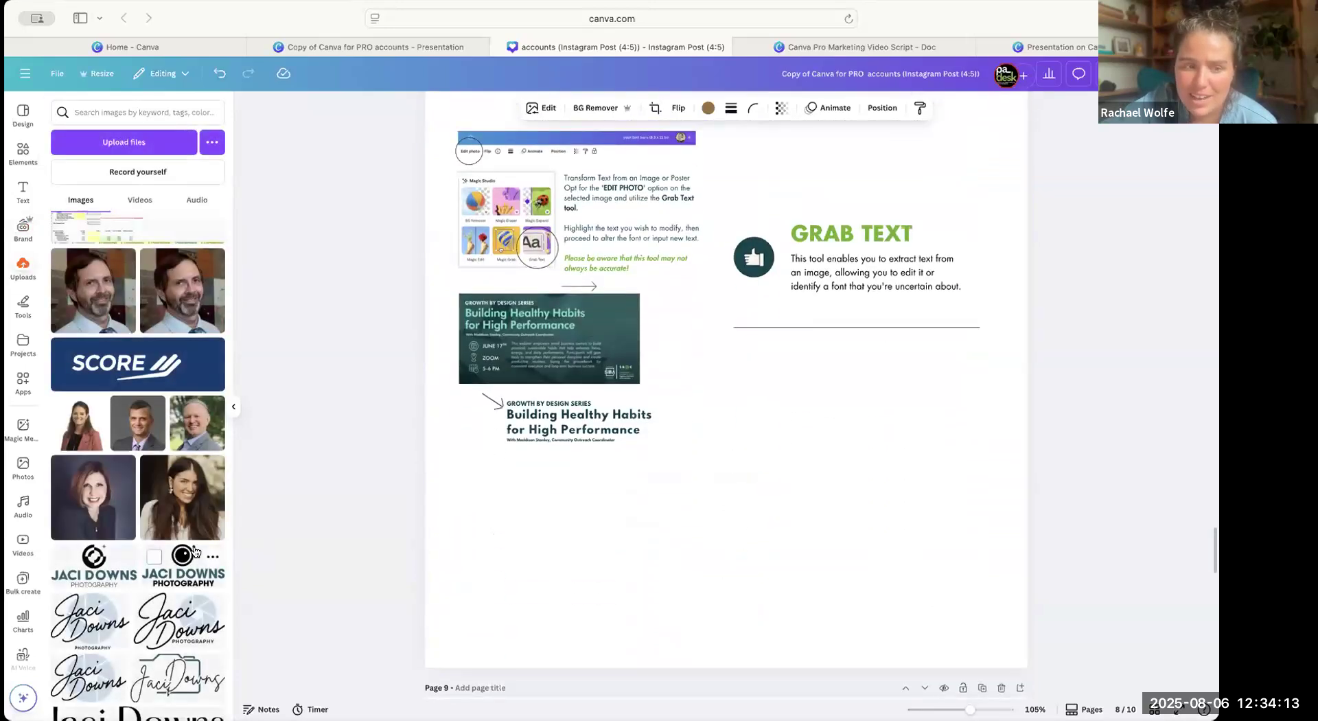
scroll(192, 552, "down", 2)
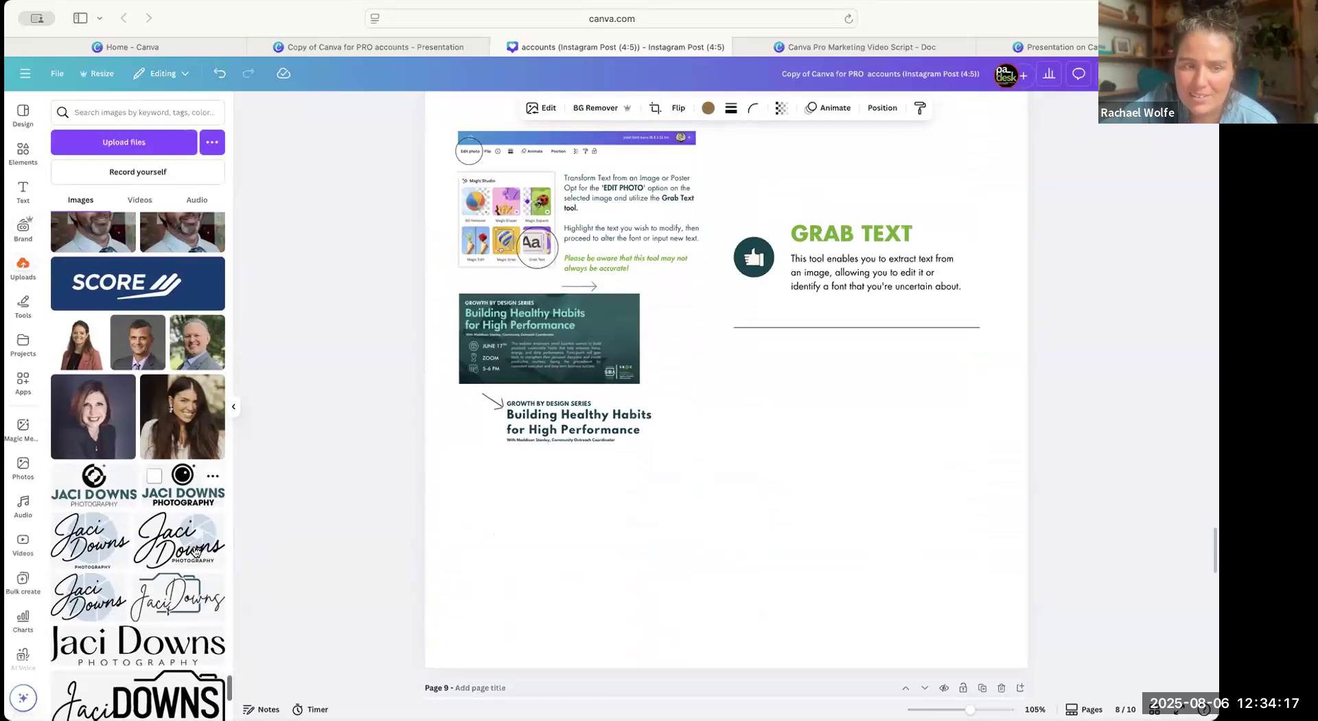
scroll(794, 479, "up", 3)
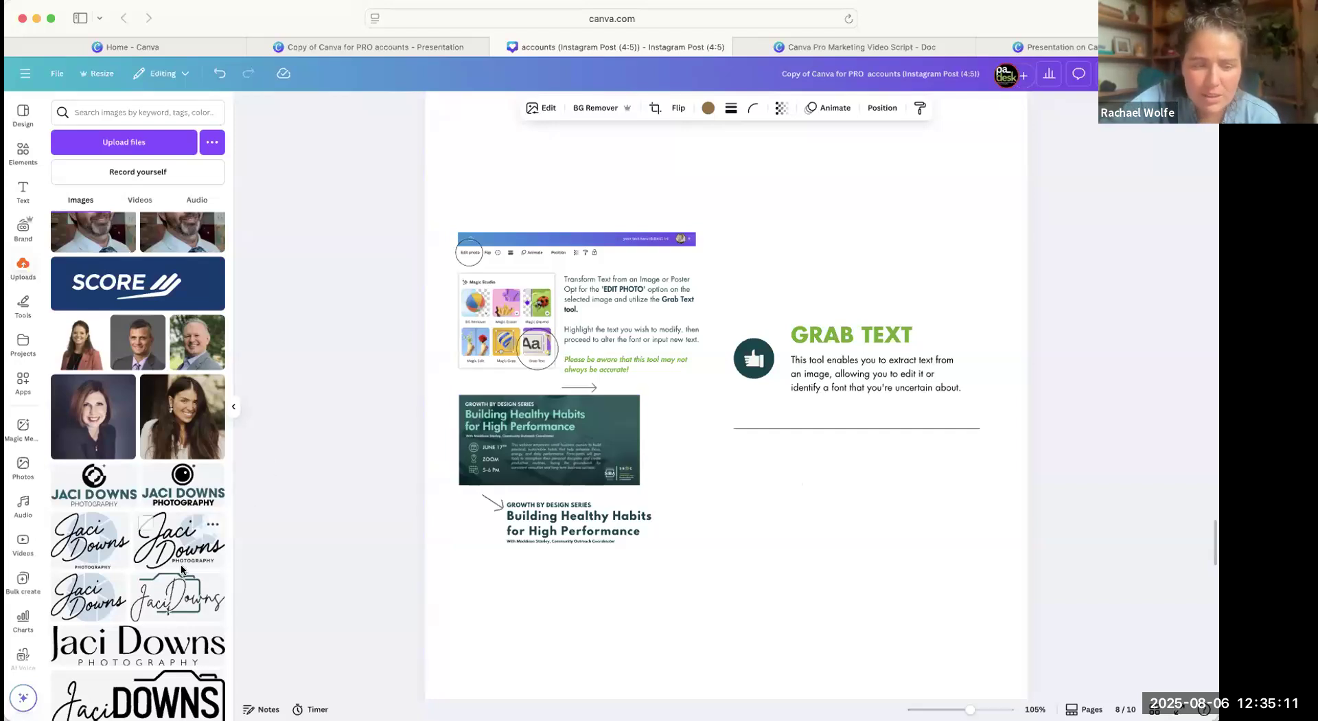
scroll(182, 569, "down", 15)
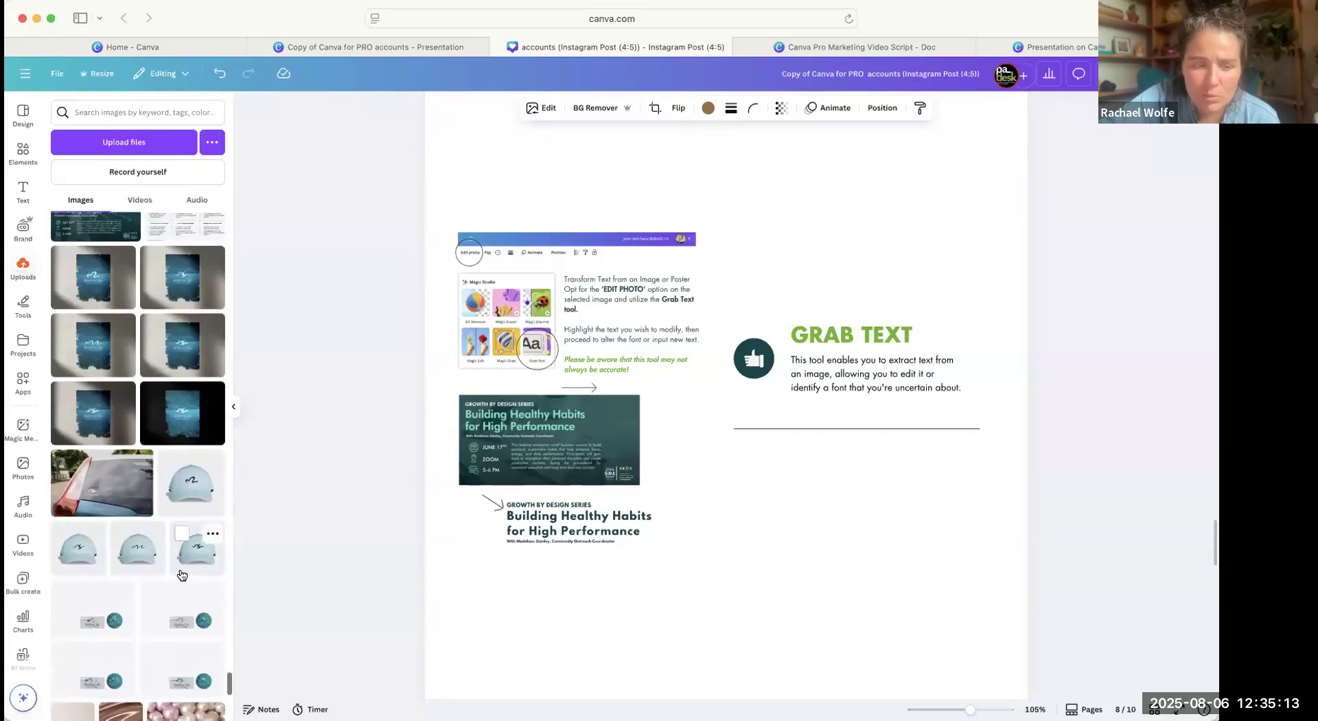
scroll(182, 575, "down", 20)
scroll(182, 574, "down", 15)
scroll(189, 595, "down", 8)
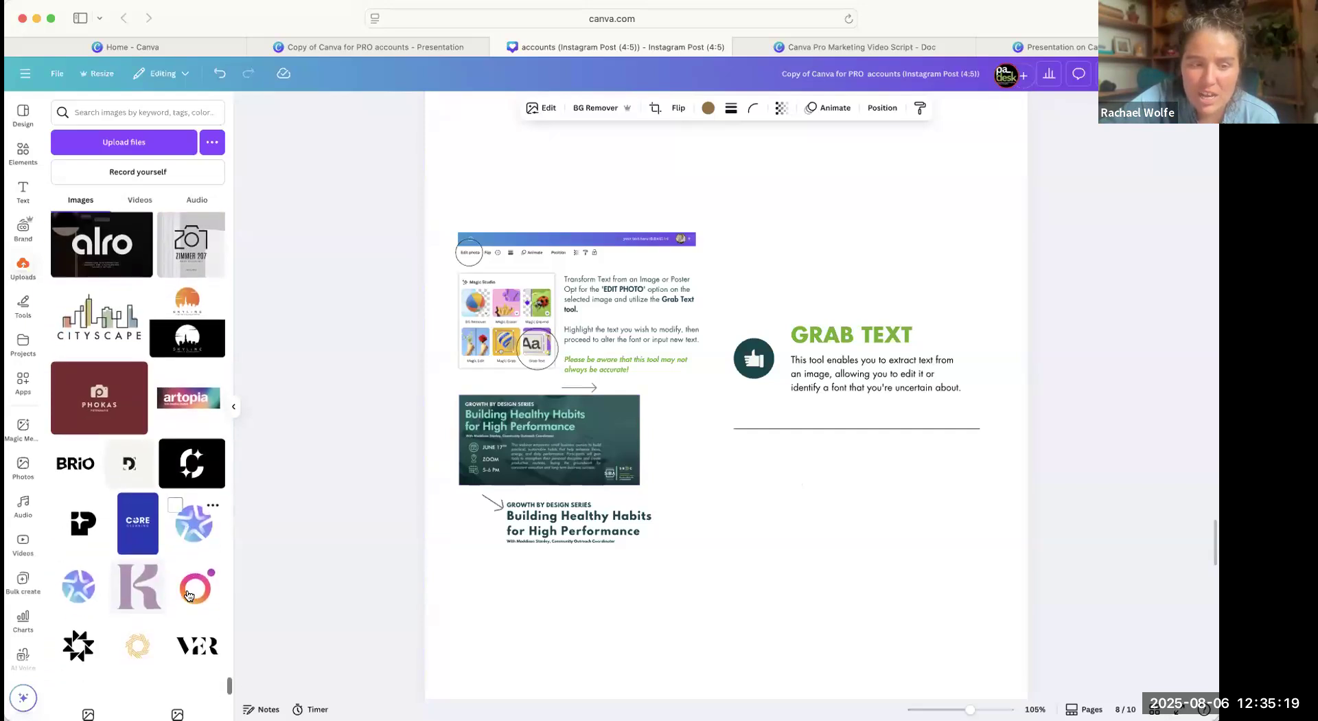
scroll(188, 595, "down", 1)
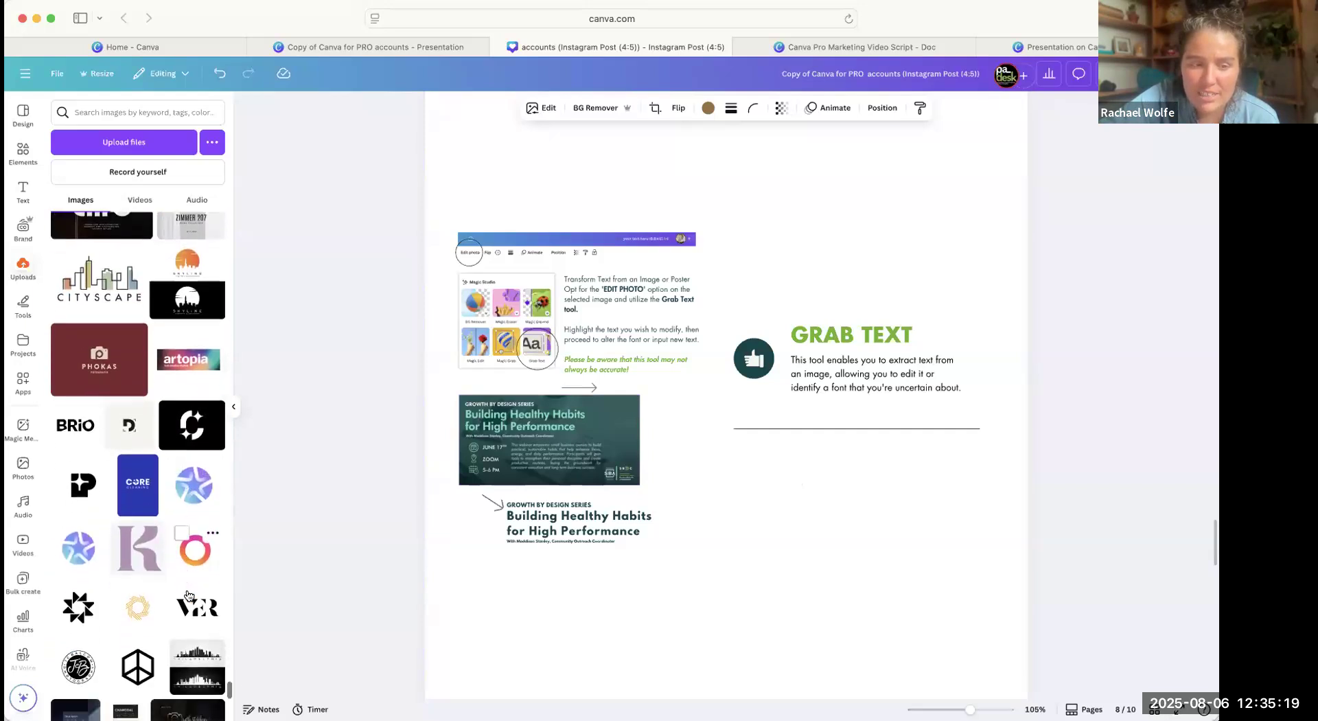
left_click(182, 366)
Shrink the artopia logo image and place it in the empty area near the lower edge of page 8.
left_click_drag(698, 427, 698, 591)
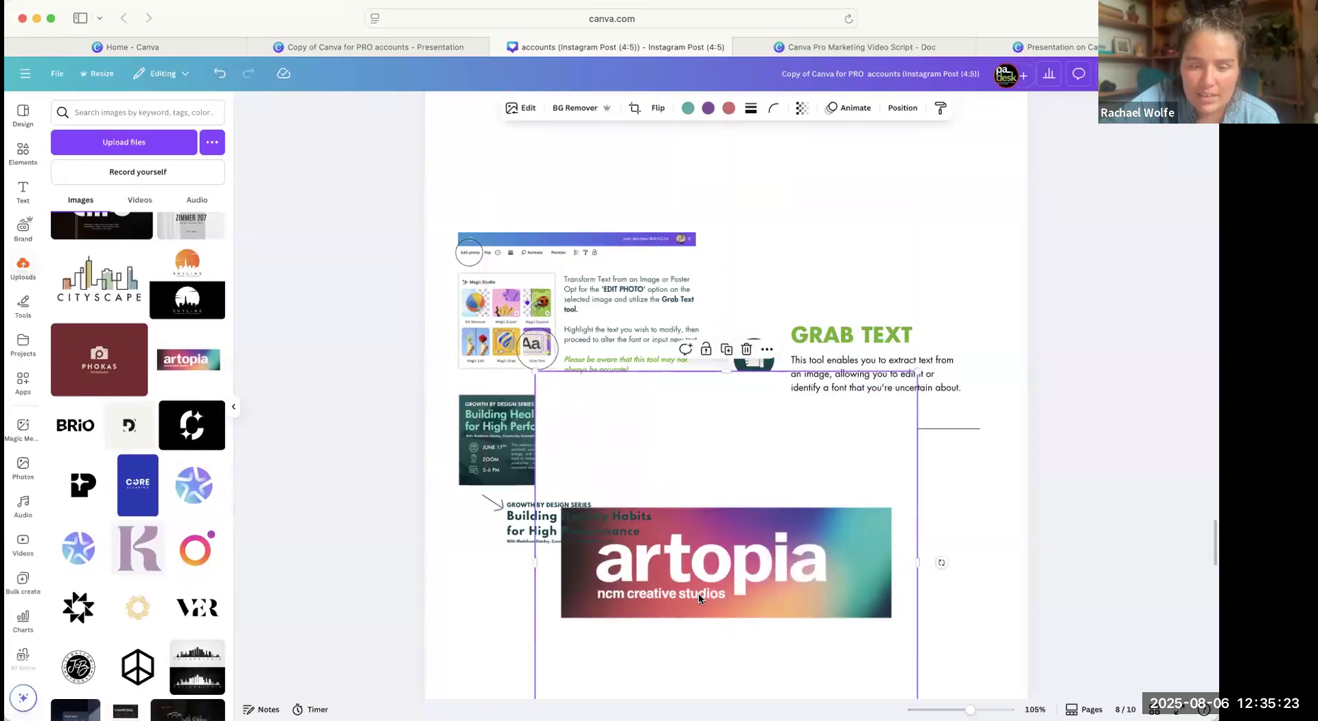
scroll(698, 594, "down", 2)
left_click_drag(757, 494, 771, 535)
left_click_drag(930, 279, 788, 421)
left_click_drag(704, 509, 766, 480)
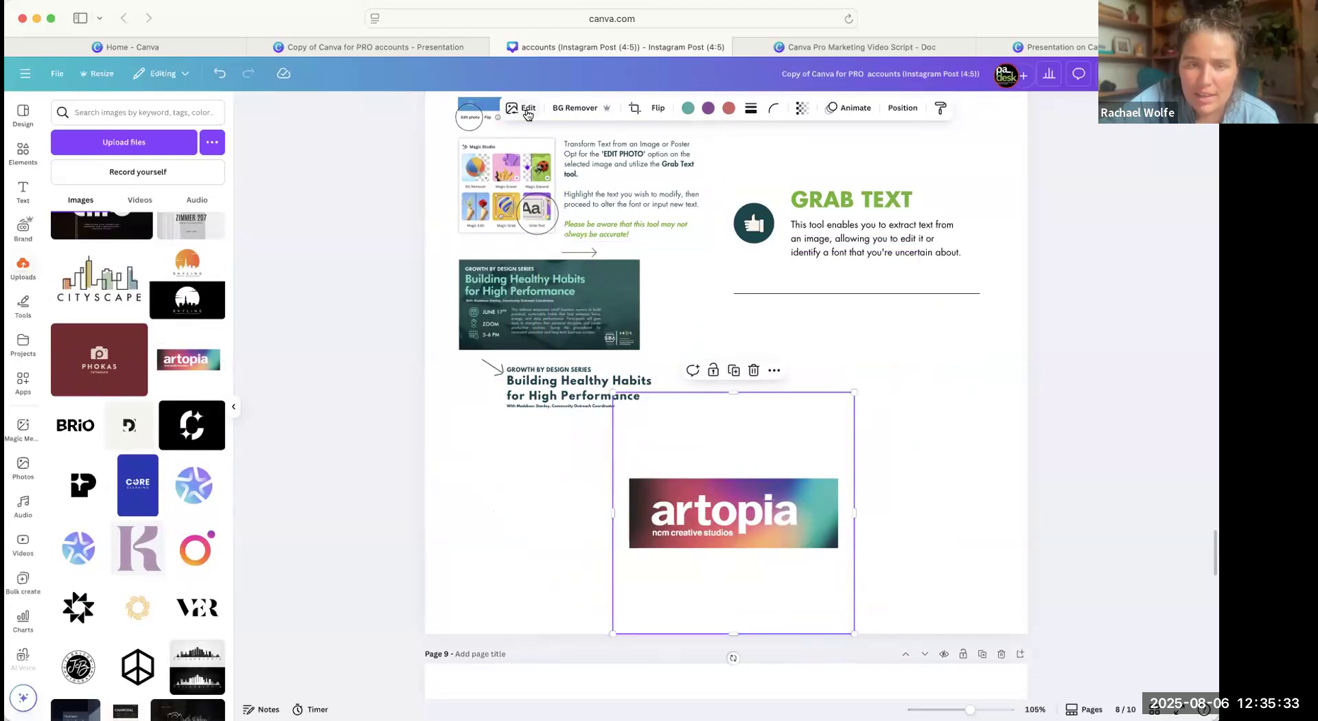
Use Grab Text to extract the word artopia from the logo image as editable text, and enlarge it inside the banner.
left_click(527, 111)
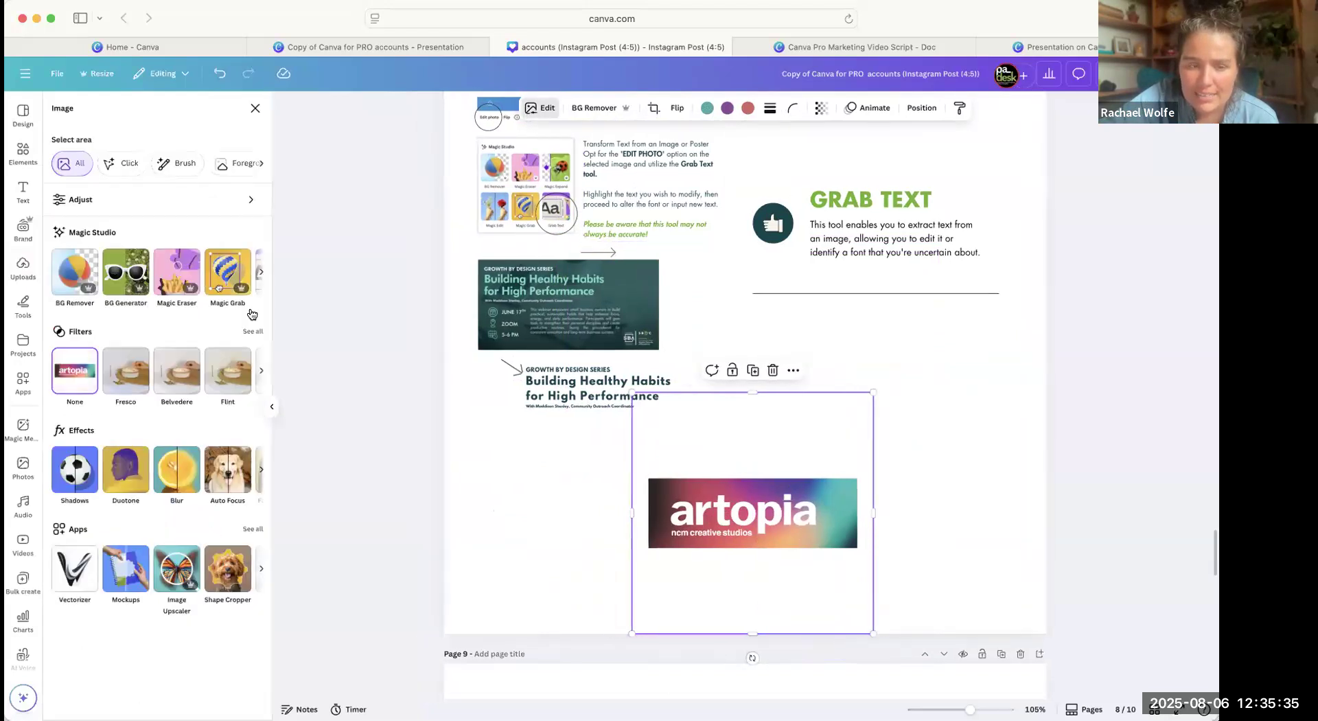
scroll(237, 276, "right", 2)
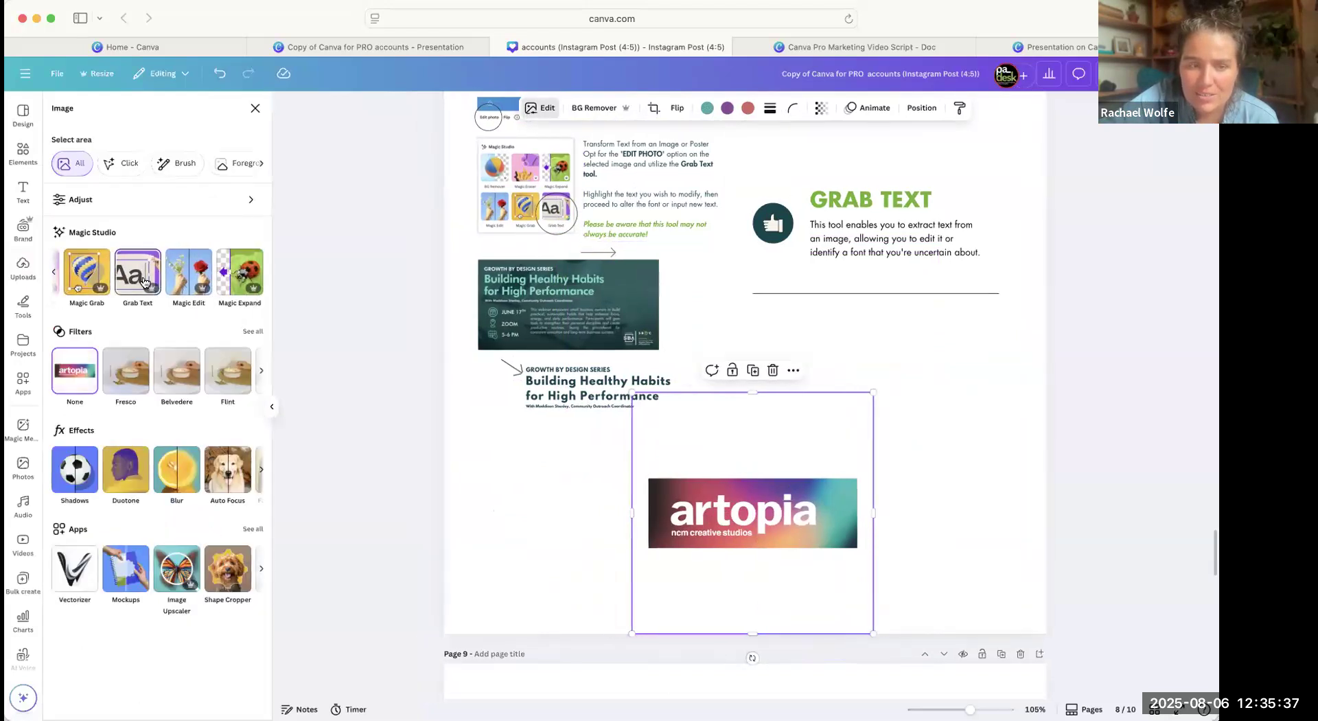
left_click(145, 278)
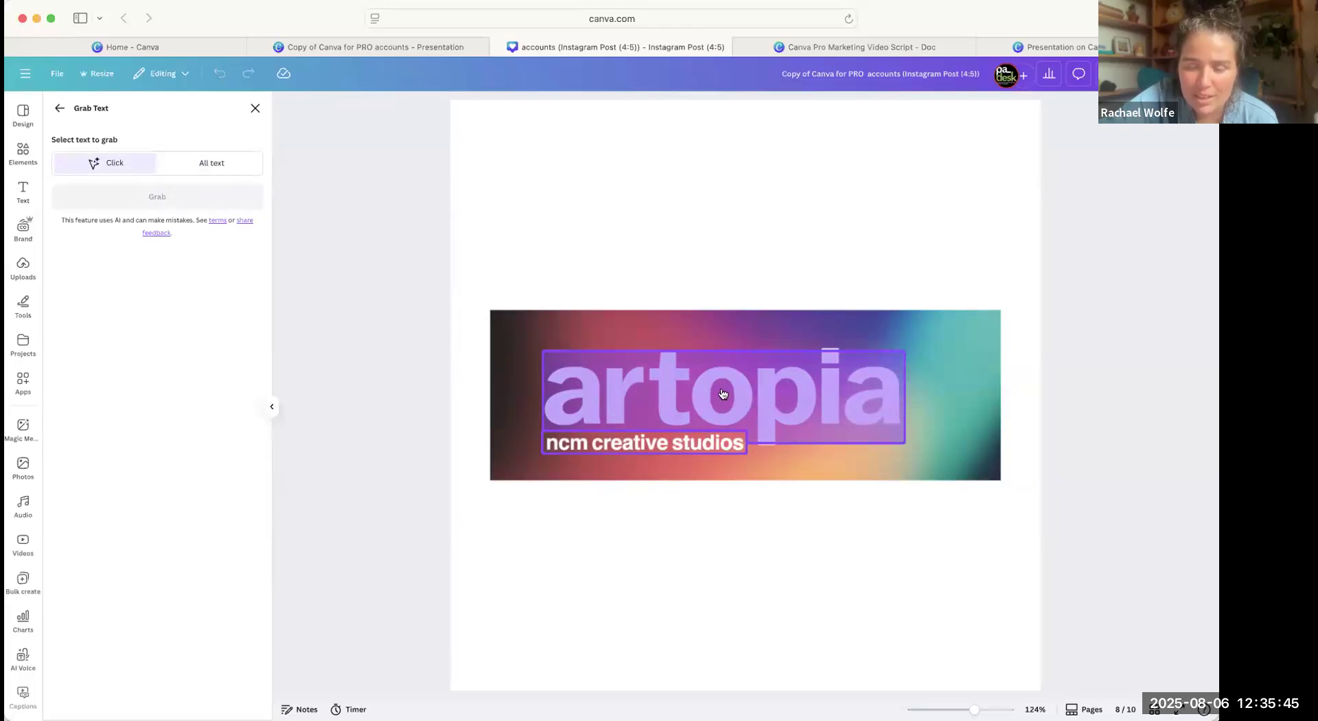
left_click(640, 391)
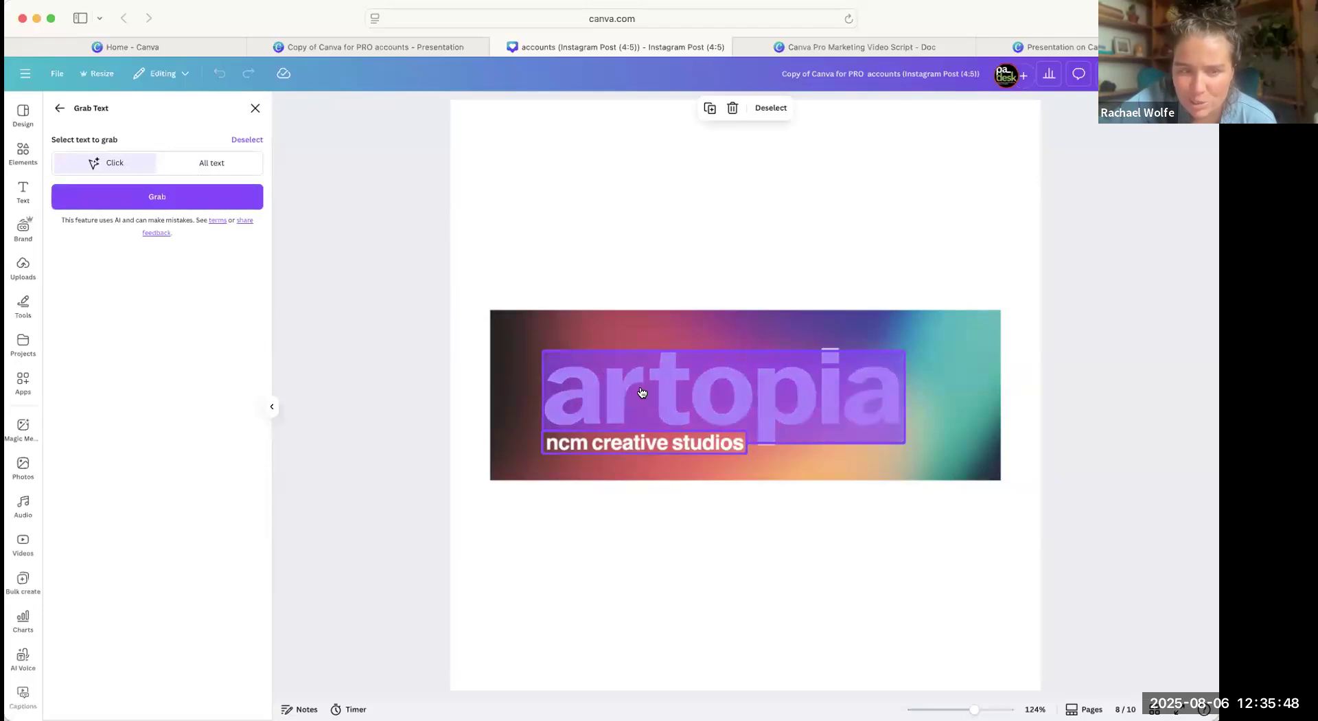
left_click(184, 199)
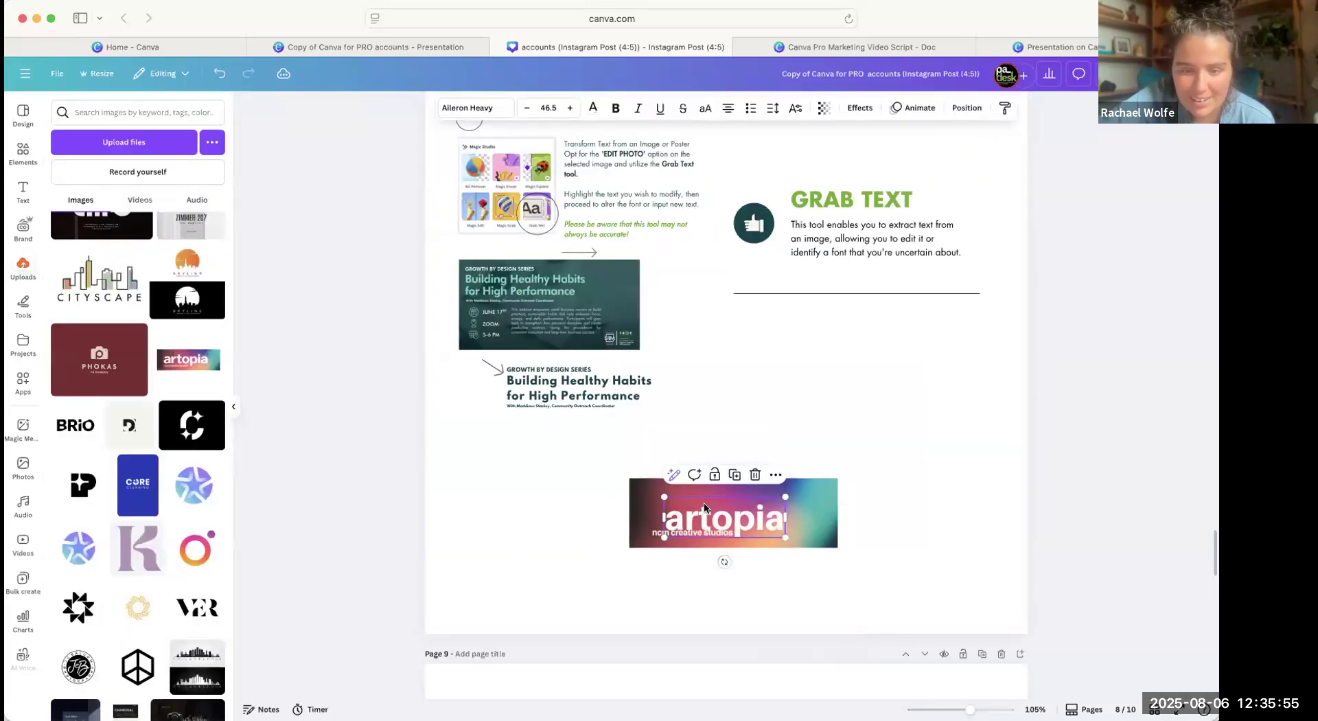
left_click_drag(705, 515, 701, 504)
mouse_move(636, 532)
left_mouse_down()
mouse_move(608, 535)
mouse_move(649, 535)
mouse_move(663, 350)
mouse_move(748, 511)
mouse_move(870, 469)
mouse_move(789, 488)
mouse_move(756, 515)
left_mouse_up()
Add another copy of the original artopia logo from the uploads, shrink it, and place it above the edited banner.
left_click(180, 366)
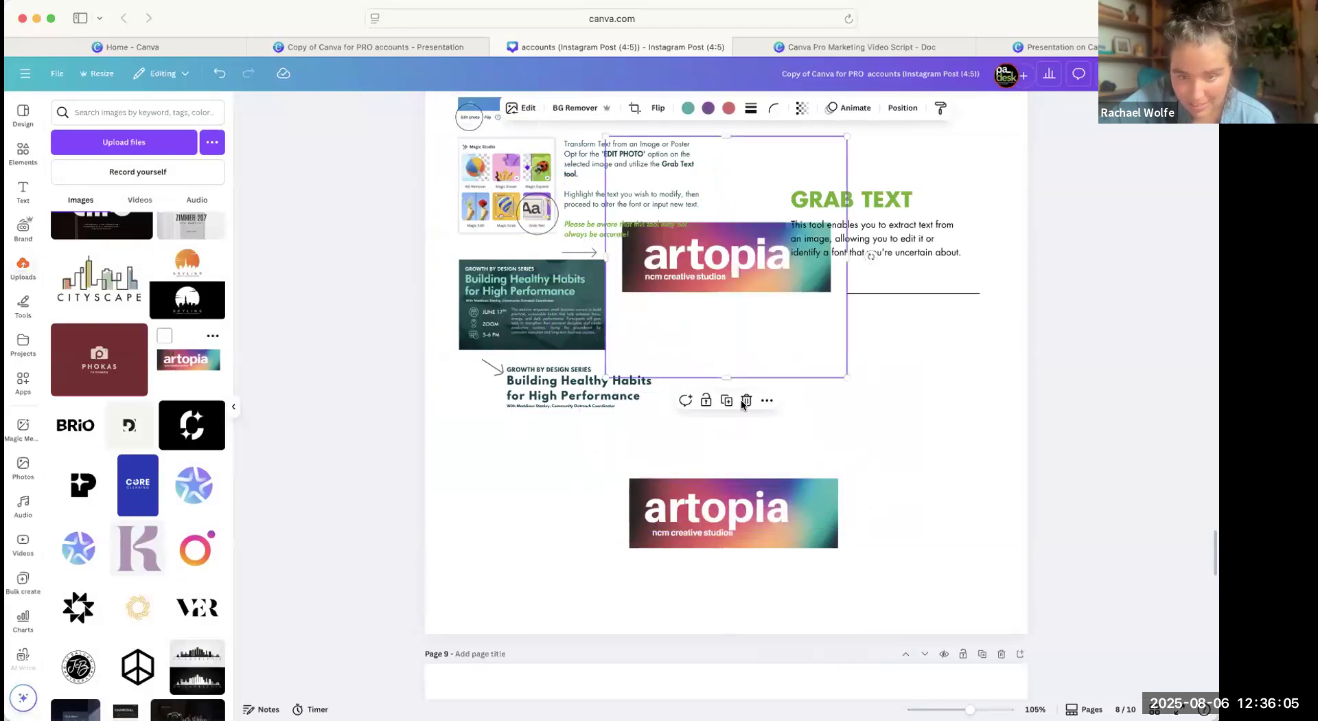
left_click_drag(753, 285, 821, 401)
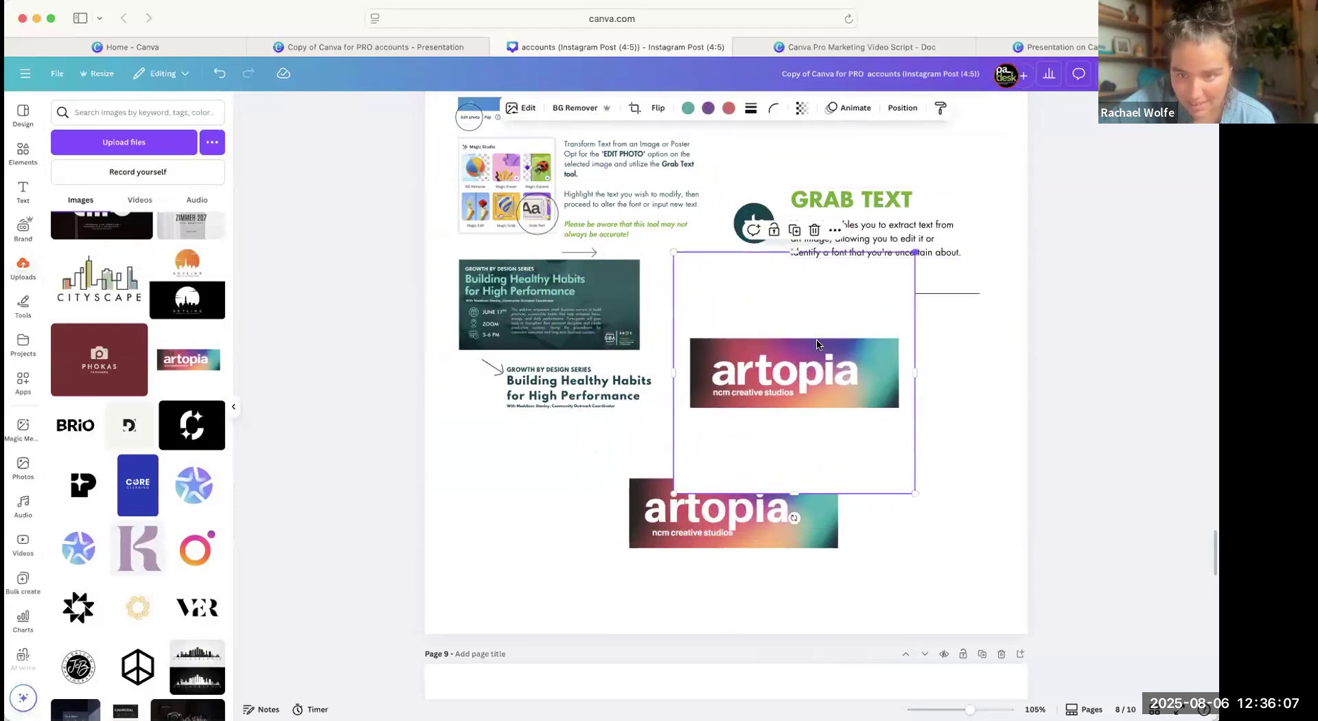
left_click_drag(915, 252, 817, 349)
left_click_drag(757, 415, 752, 382)
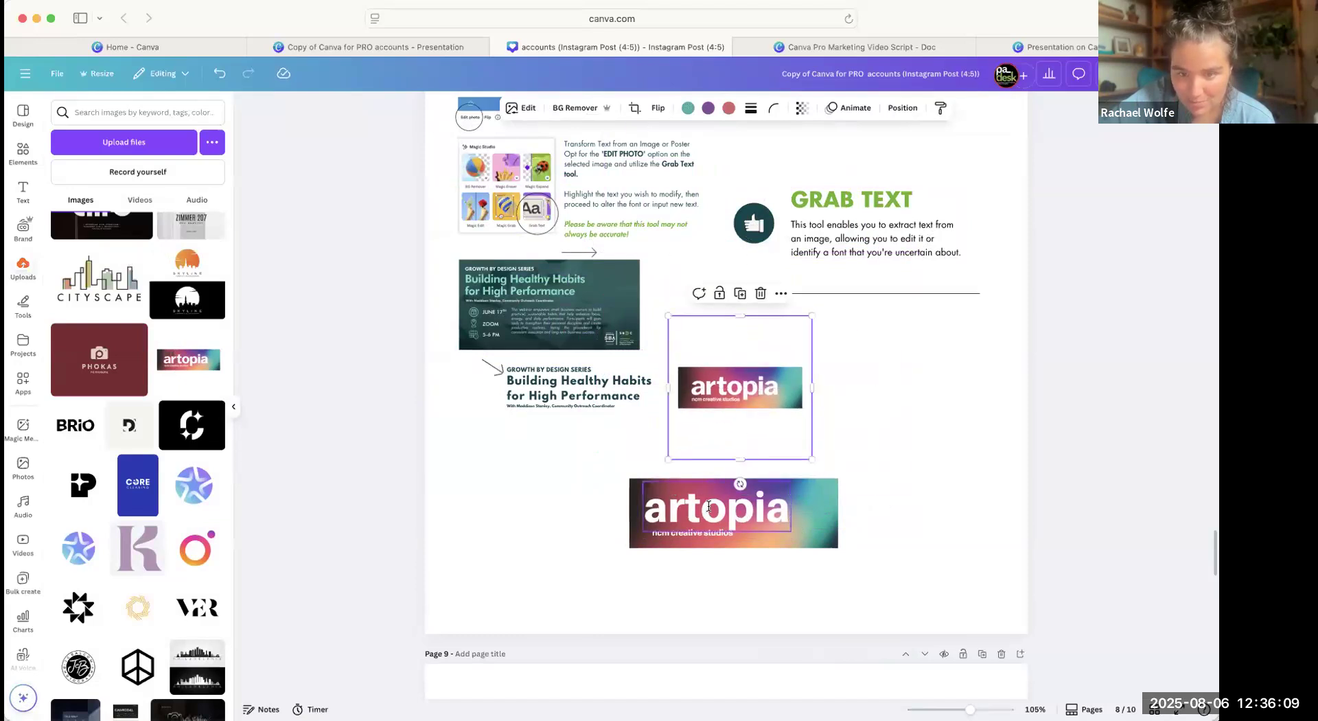
Replace the grabbed artopia text with a first name, and shrink it to size 43.8 above the ncm creative studios line.
double_click(708, 506)
type("Racha")
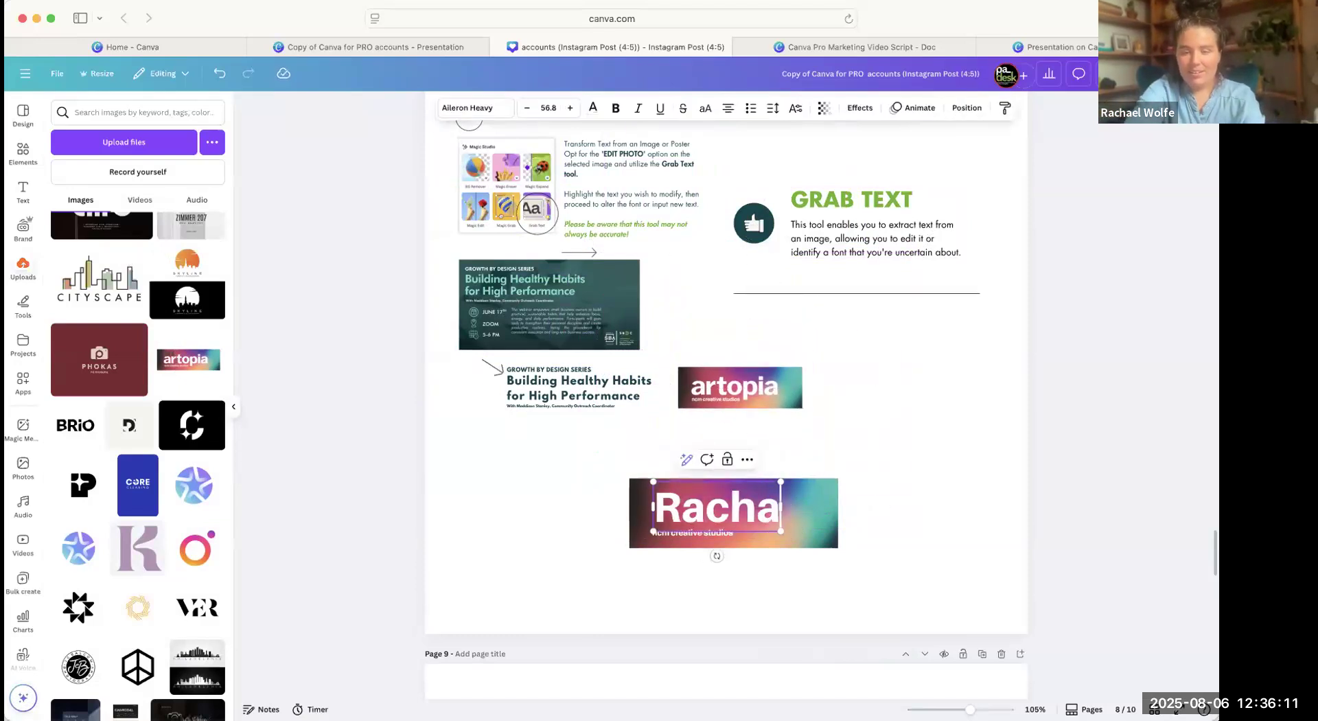
type("el")
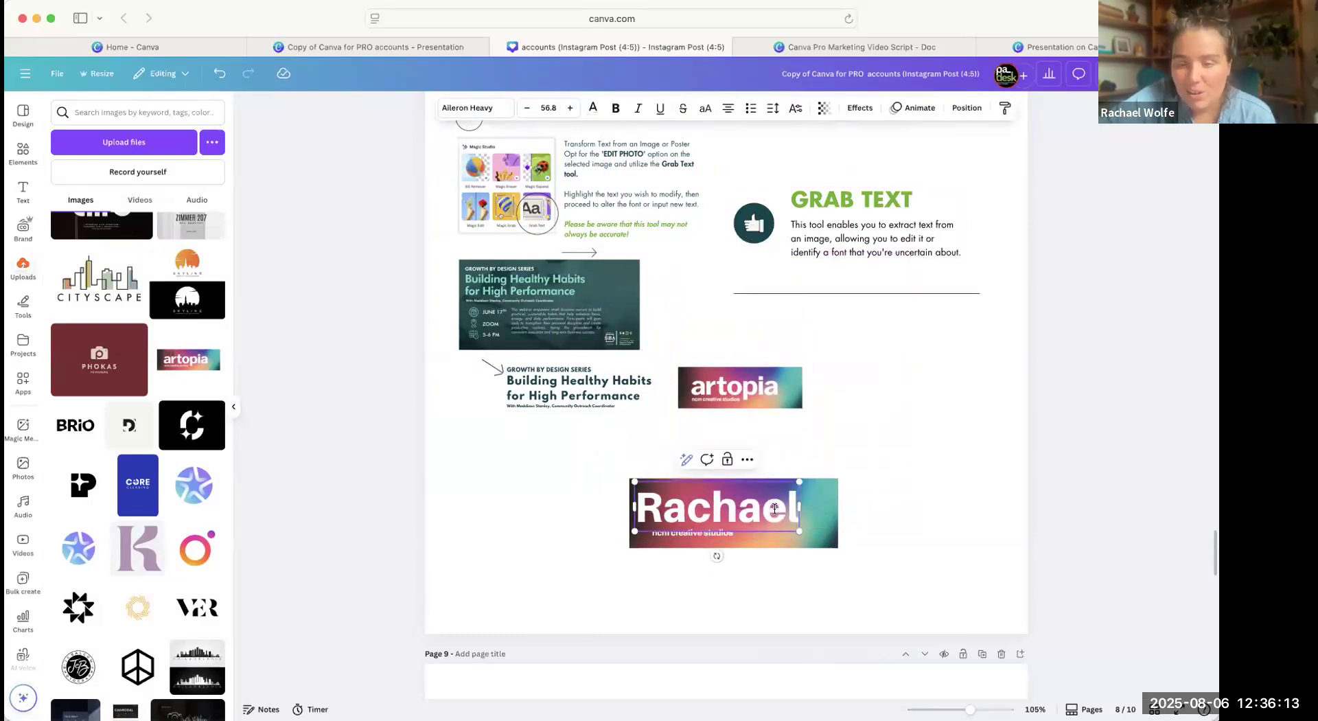
double_click(774, 508)
left_click(887, 422)
mouse_move(761, 482)
left_mouse_down()
mouse_move(780, 485)
mouse_move(766, 482)
left_mouse_up()
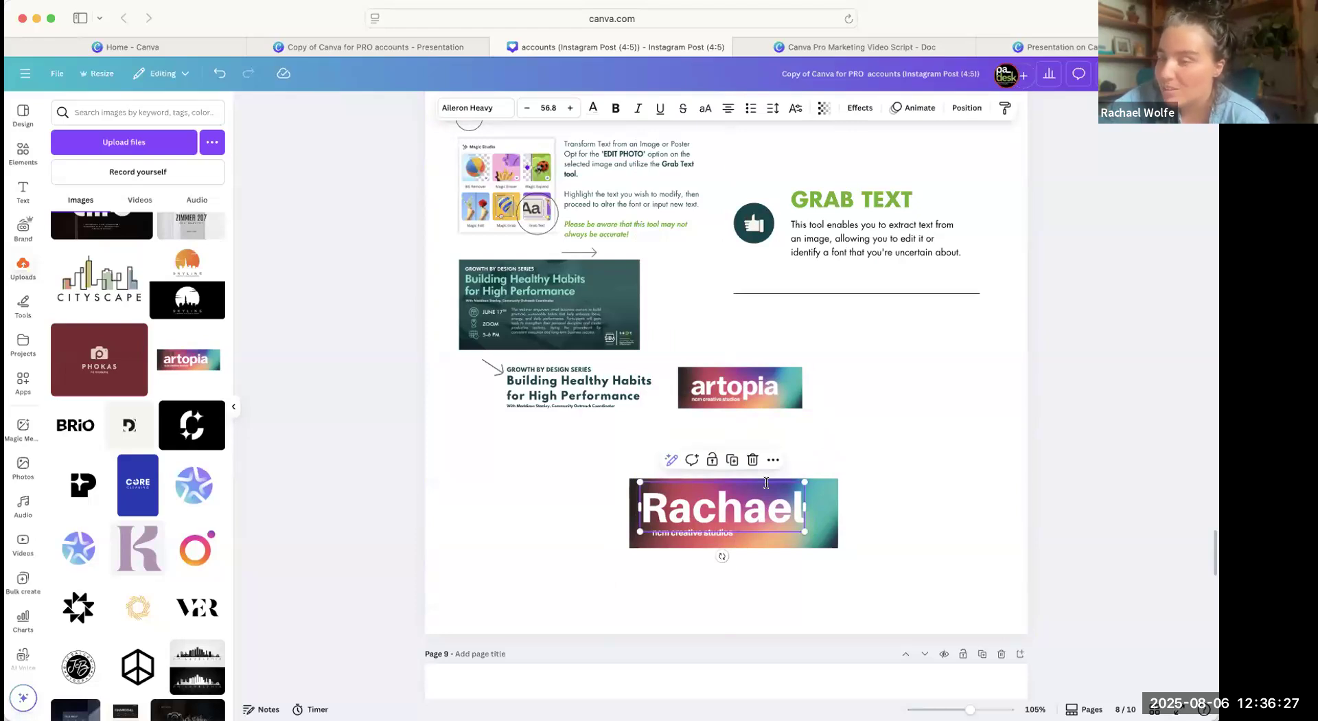
mouse_move(698, 515)
left_mouse_down()
mouse_move(703, 533)
mouse_move(711, 516)
left_mouse_up()
left_click_drag(812, 482, 744, 513)
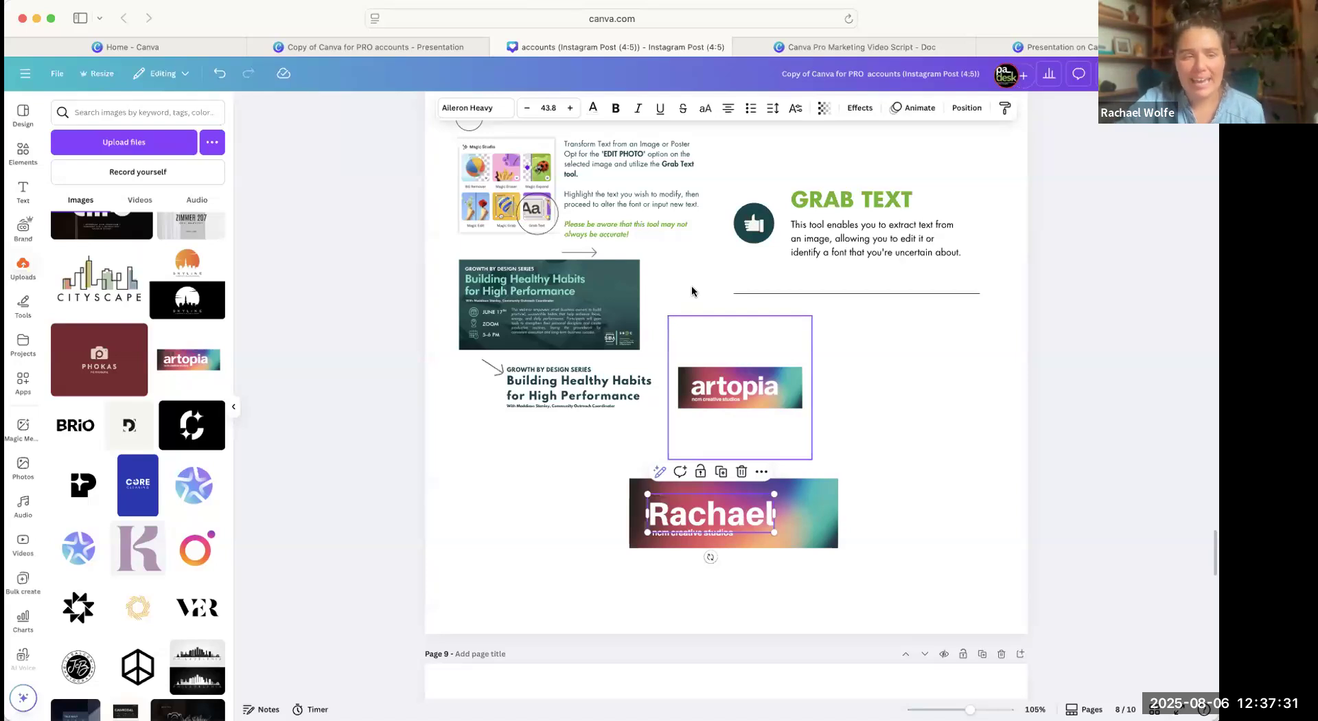
View the areas Grab Text detects in the smaller artopia logo copy, and leave the tool without grabbing any text.
left_click(734, 391)
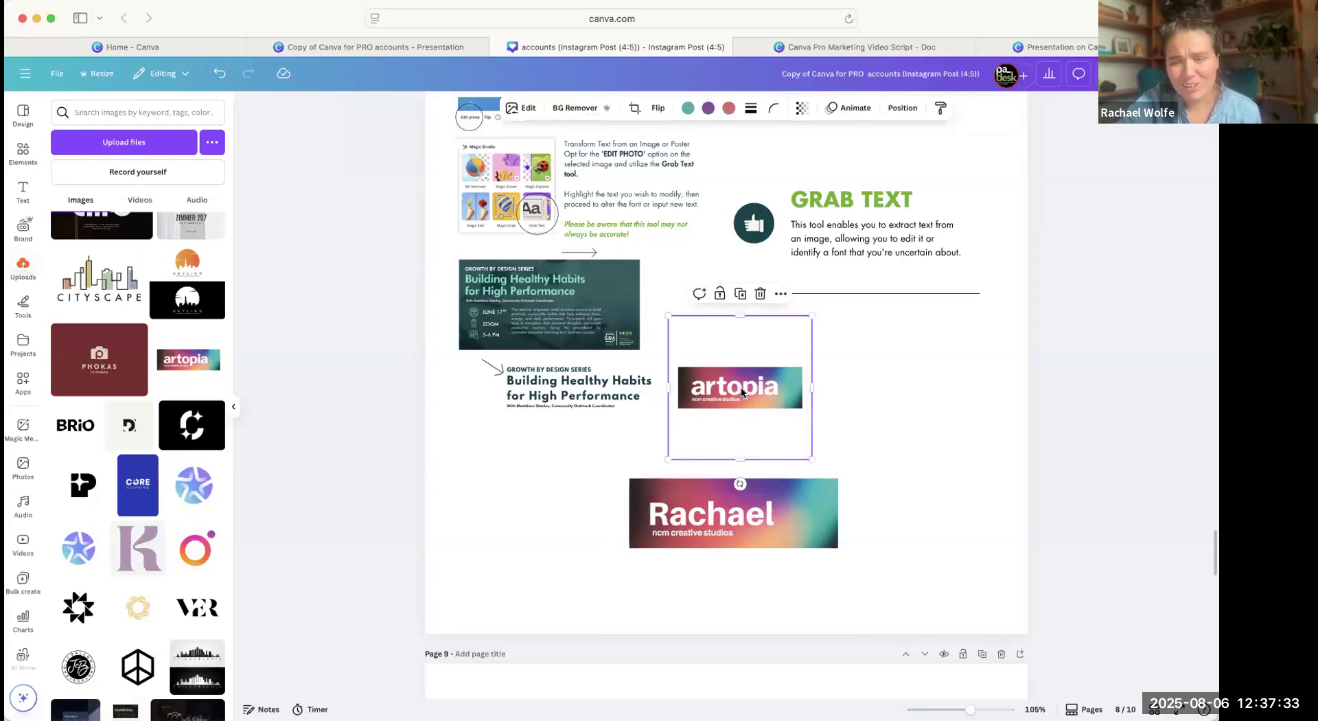
left_click_drag(739, 386, 744, 380)
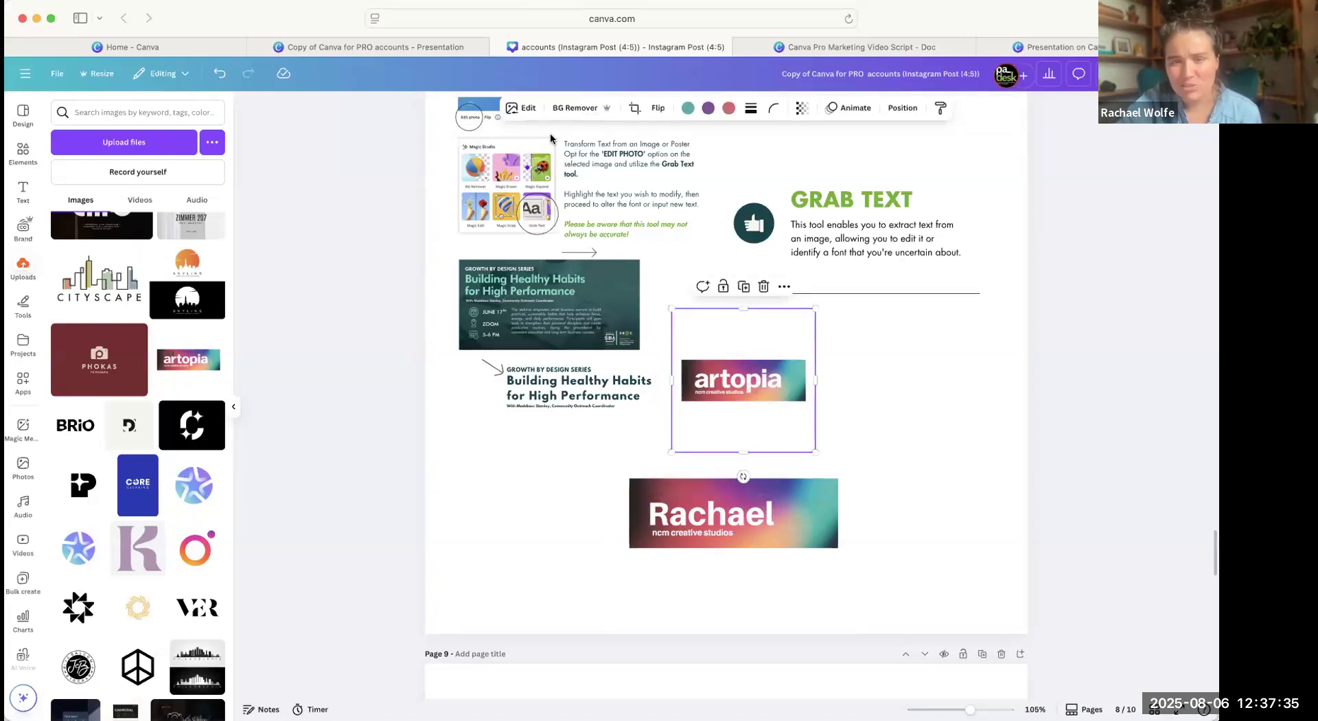
left_click(520, 112)
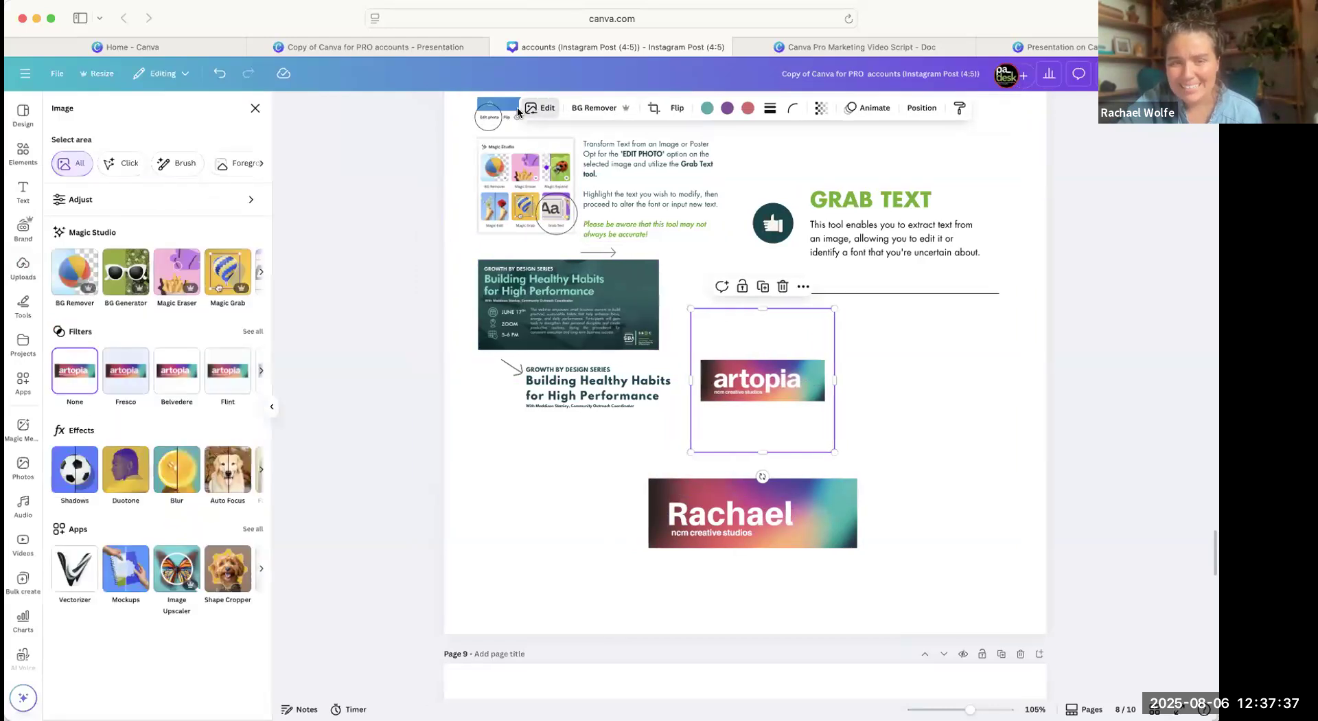
scroll(209, 281, "right", 3)
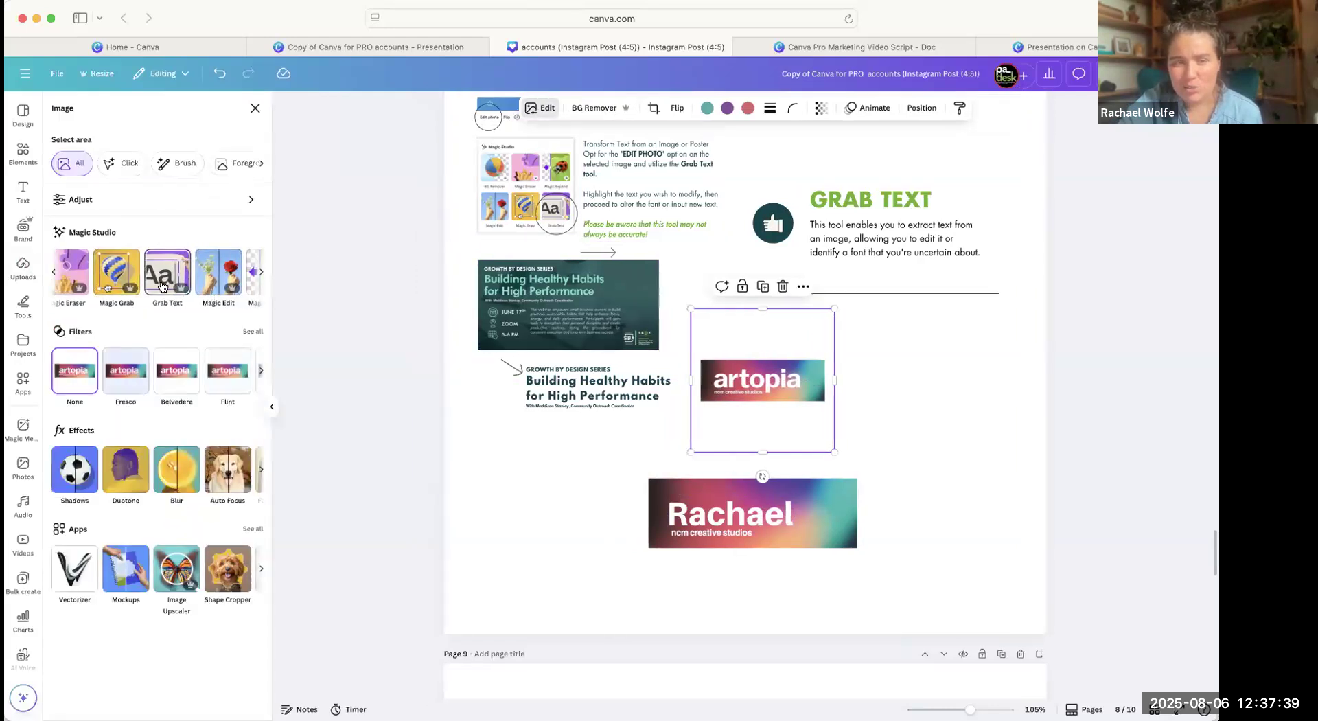
left_click(162, 281)
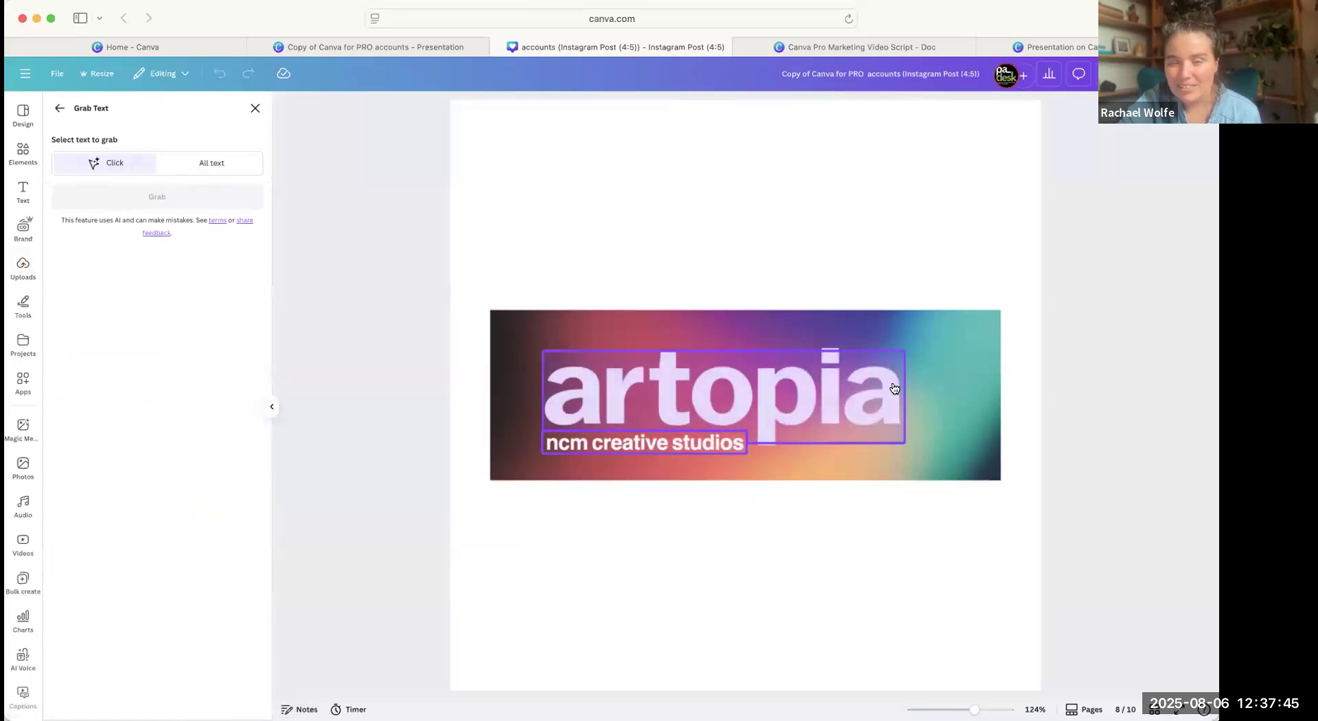
left_click(839, 398)
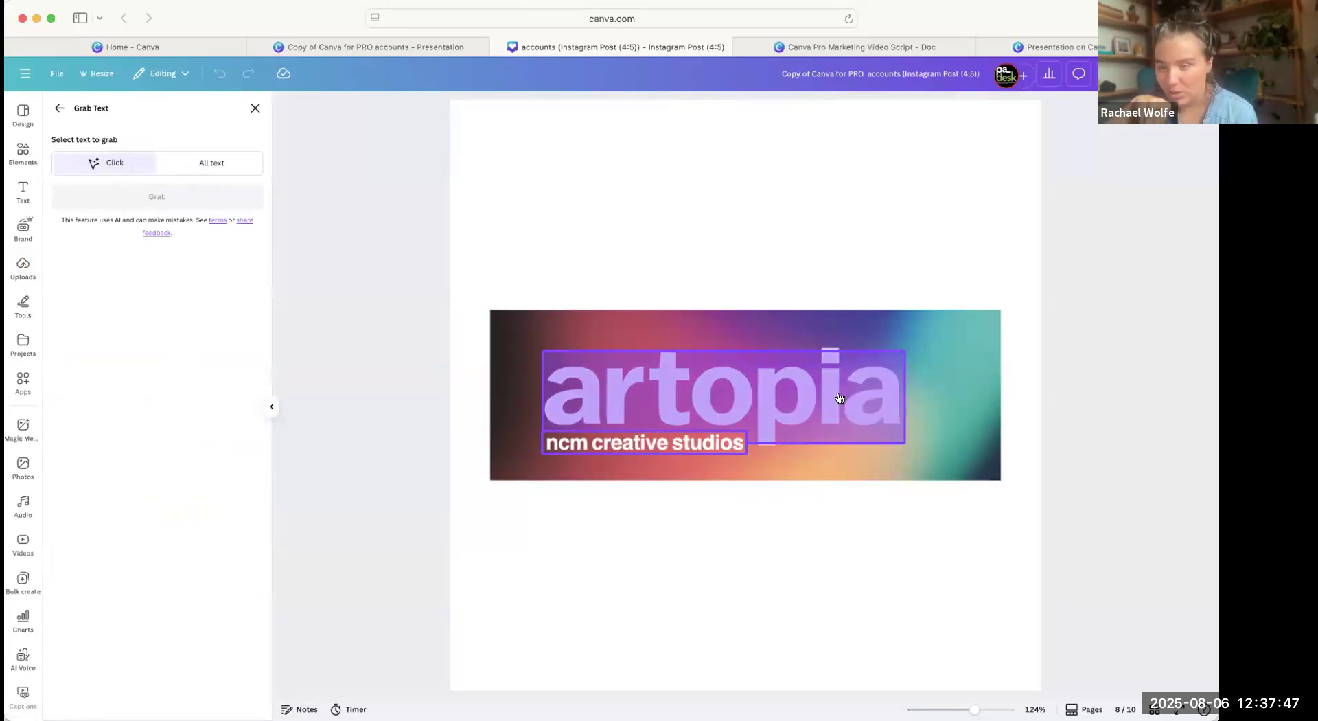
left_click(255, 107)
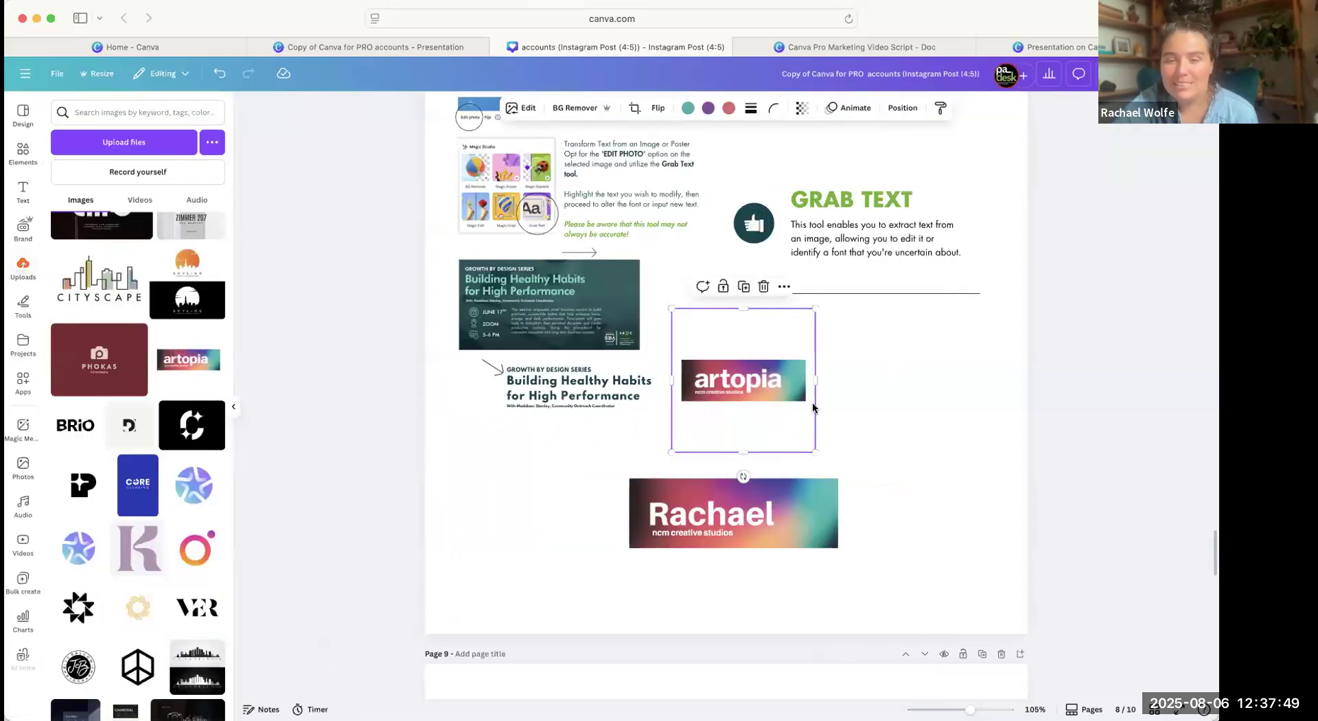
Open the font choices for the banner's name text, and widen its text box so the name fits on one line.
mouse_move(746, 498)
left_mouse_down()
mouse_move(814, 467)
mouse_move(743, 490)
mouse_move(764, 501)
left_mouse_up()
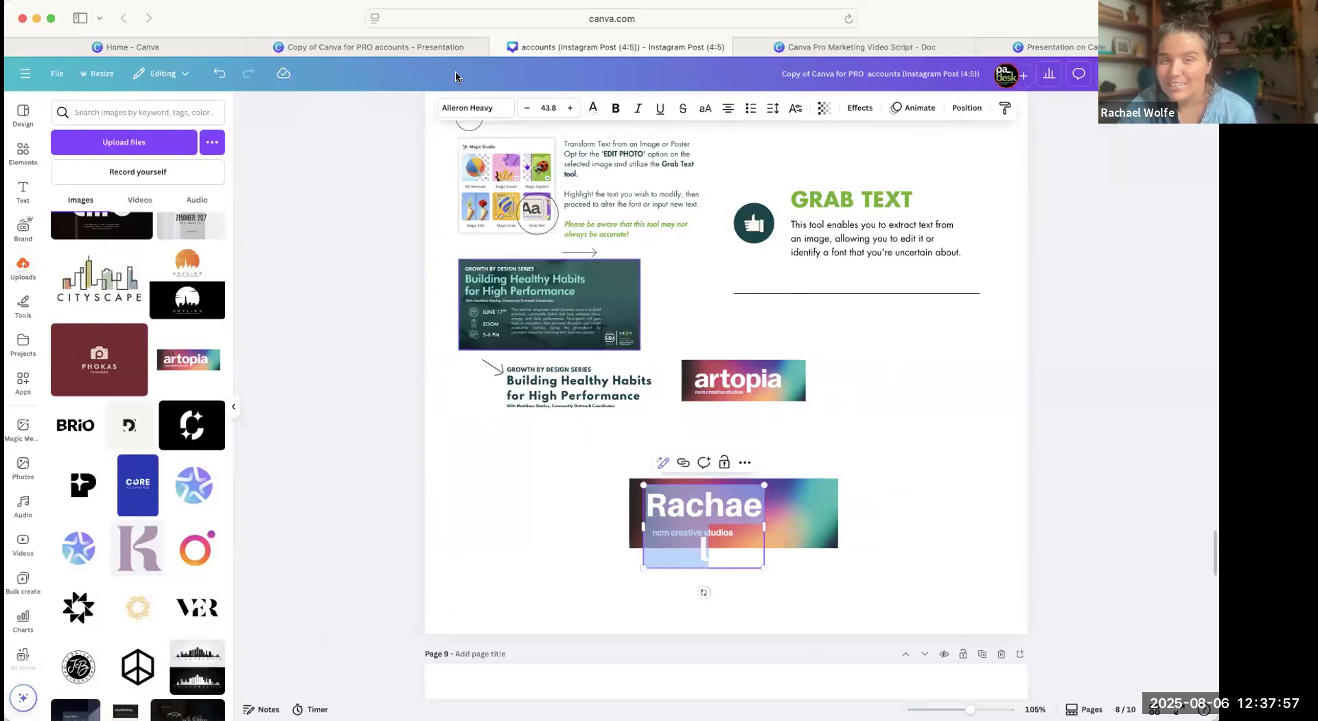
left_click(471, 108)
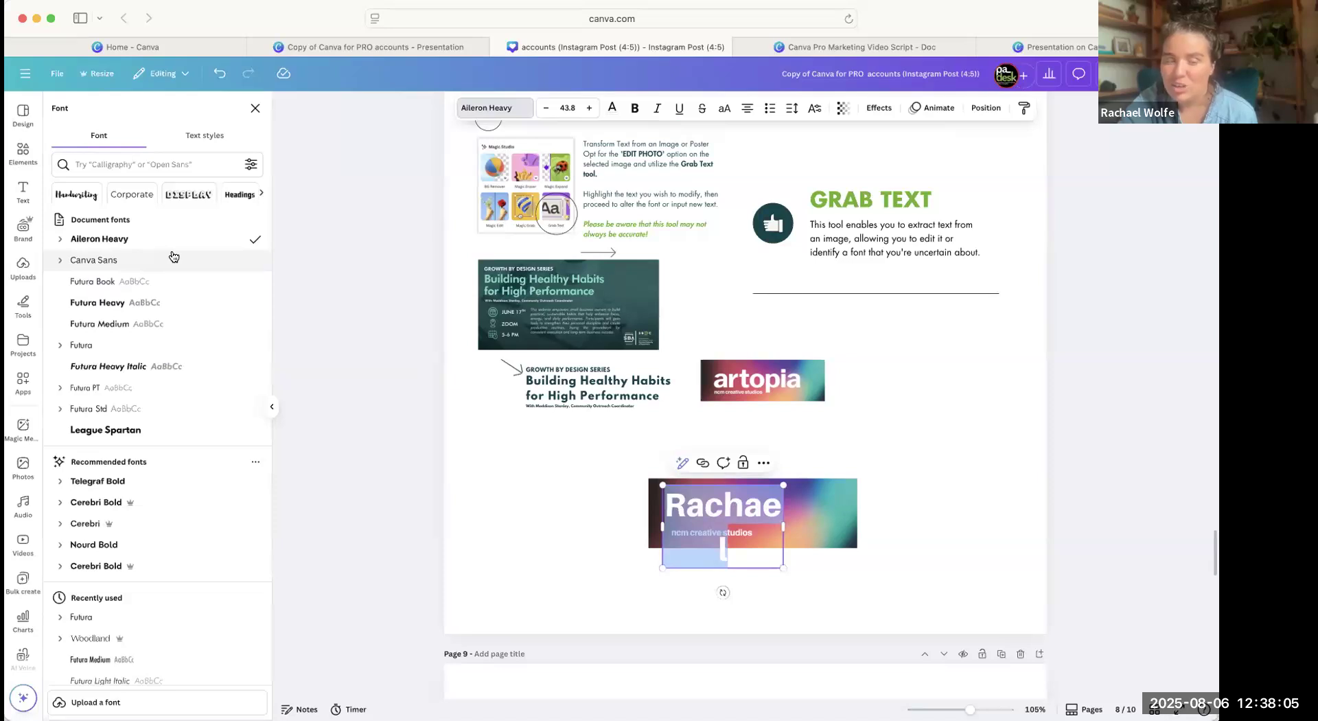
left_click(905, 480)
left_click(830, 499)
left_click(763, 510)
left_click(756, 513)
left_click_drag(763, 529, 889, 543)
left_click(899, 464)
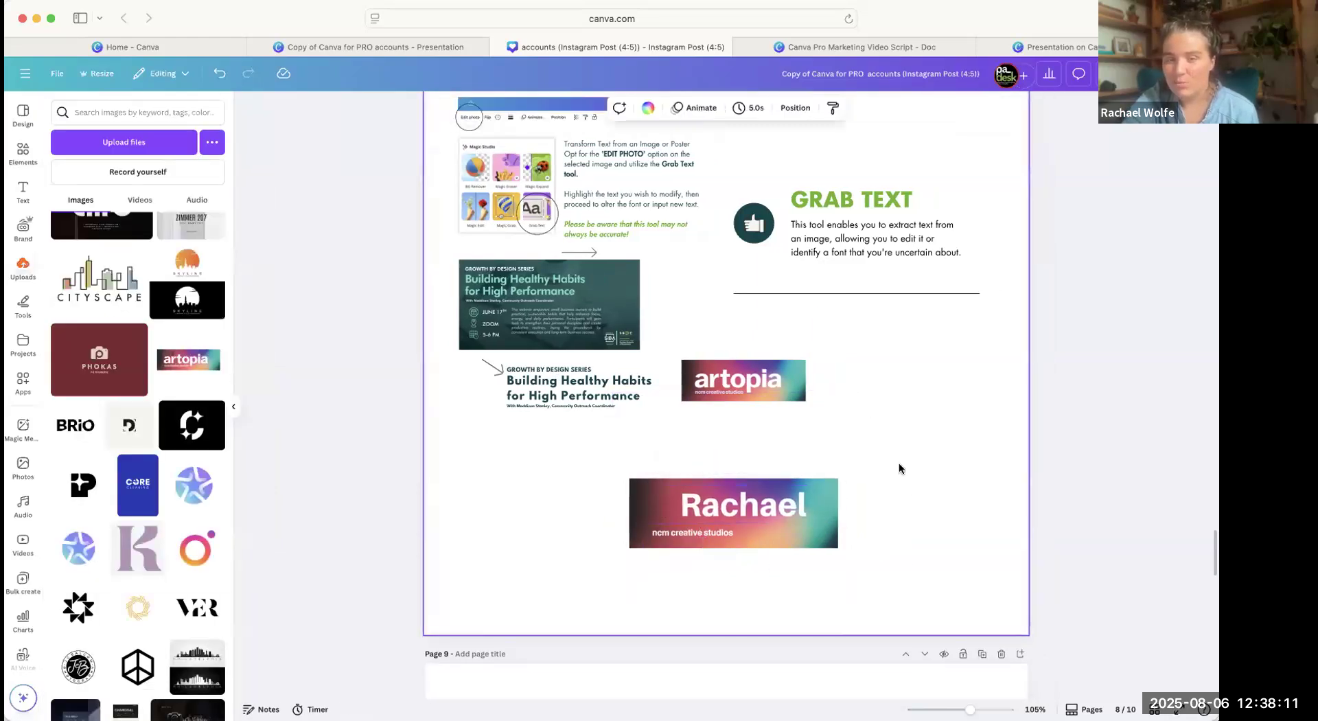
Go to the Magic Write page and move the four-step instructions image closer to the page's left edge.
scroll(898, 471, "down", 6)
scroll(899, 470, "down", 5)
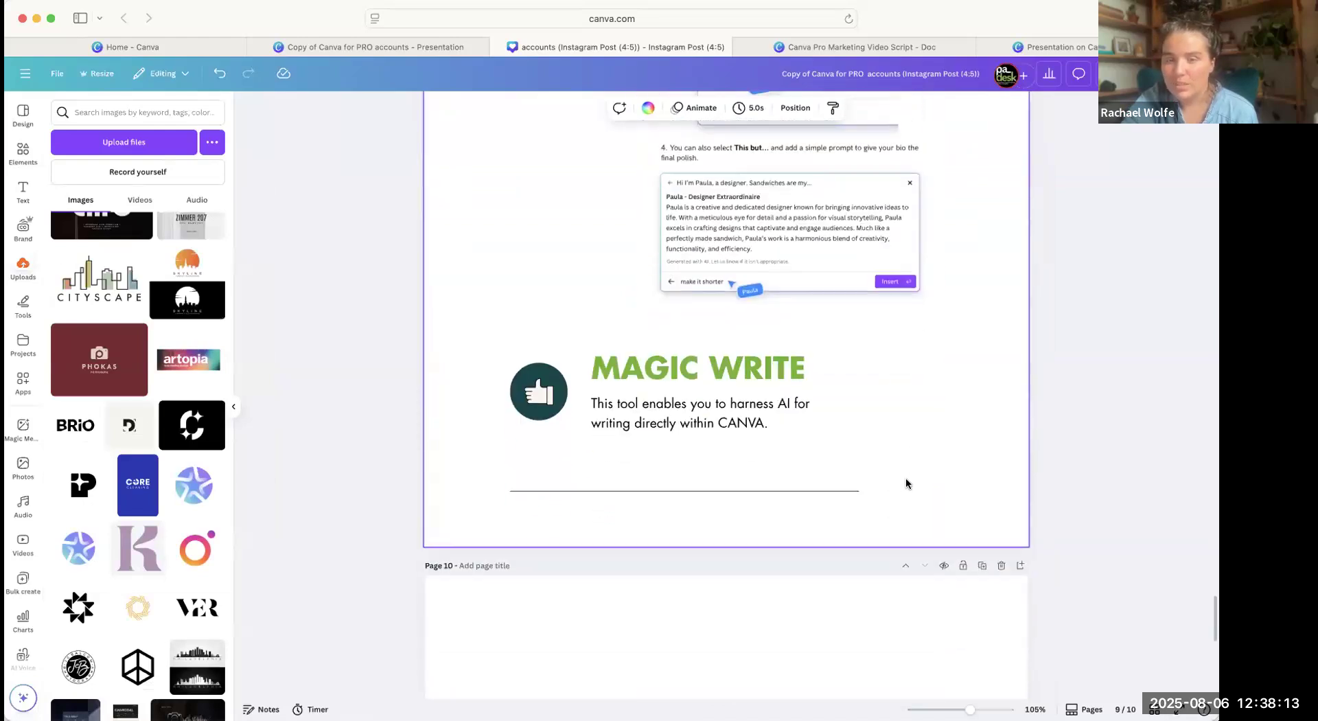
scroll(984, 264, "down", 3)
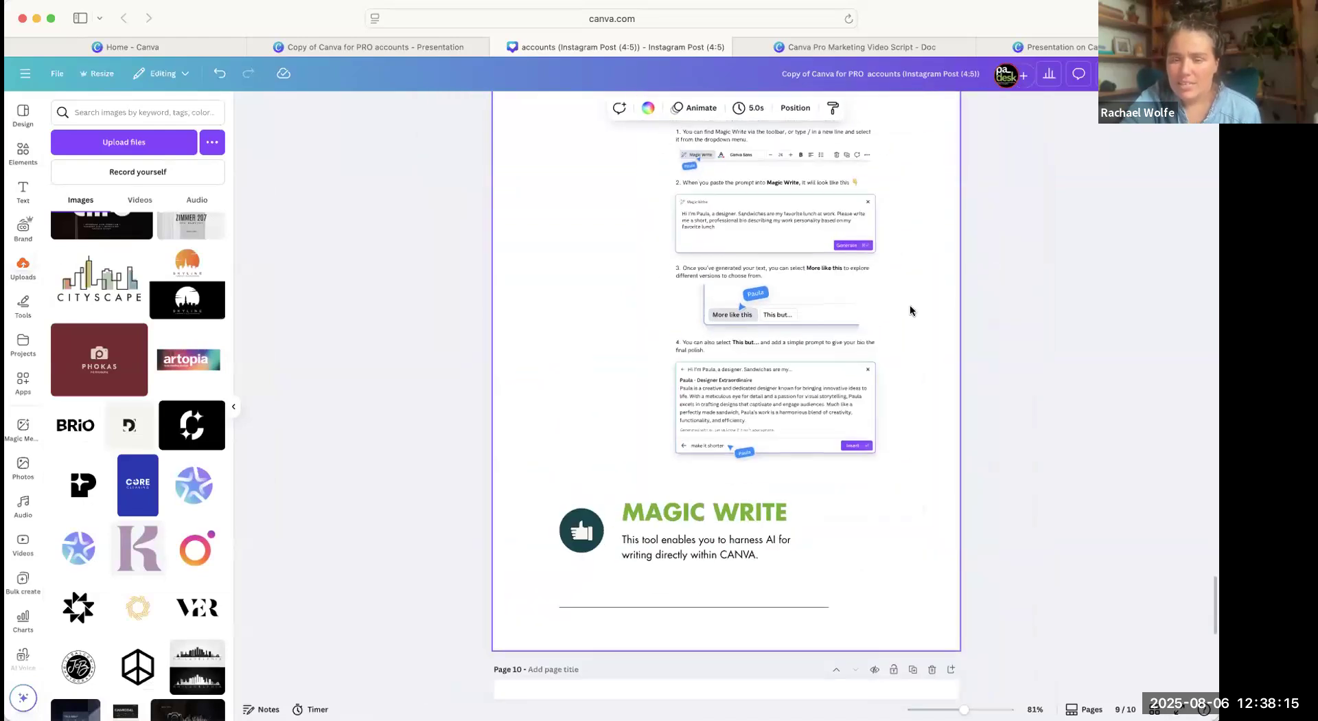
scroll(903, 315, "up", 2)
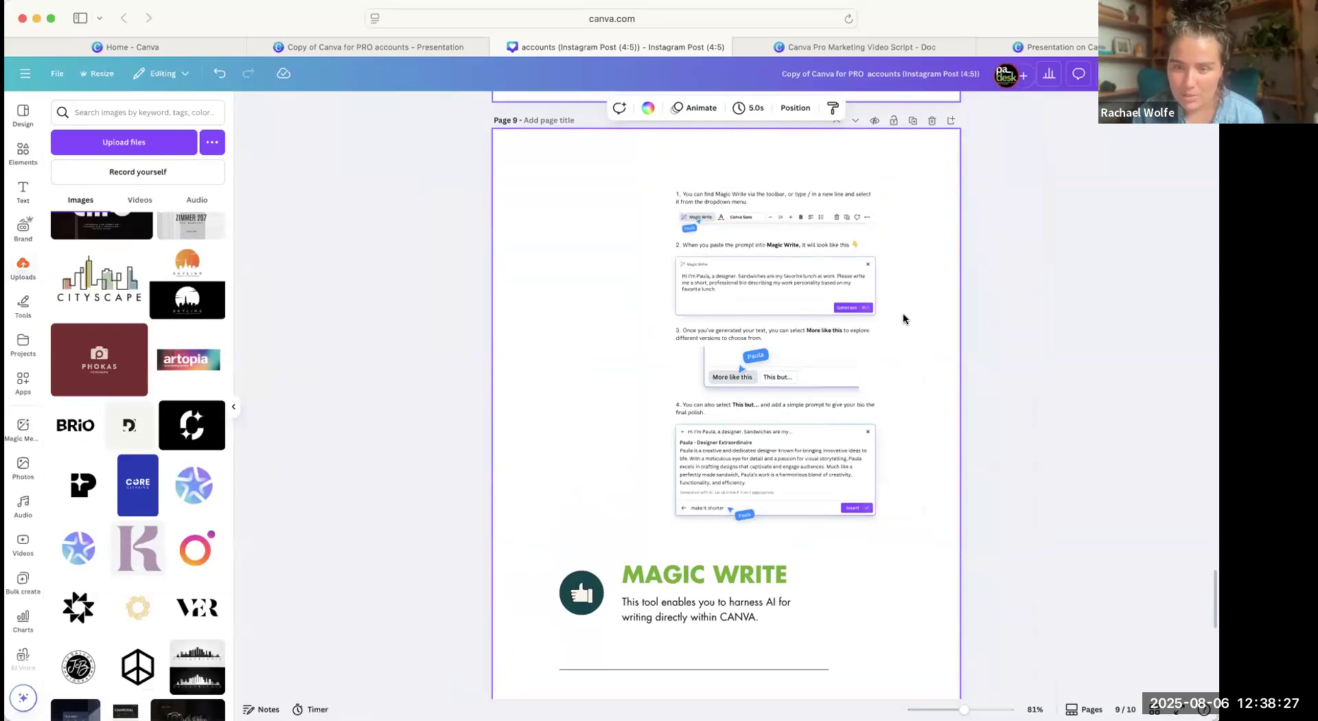
left_click_drag(612, 142, 941, 492)
left_click_drag(850, 449, 767, 461)
scroll(765, 459, "down", 7)
scroll(765, 460, "up", 5)
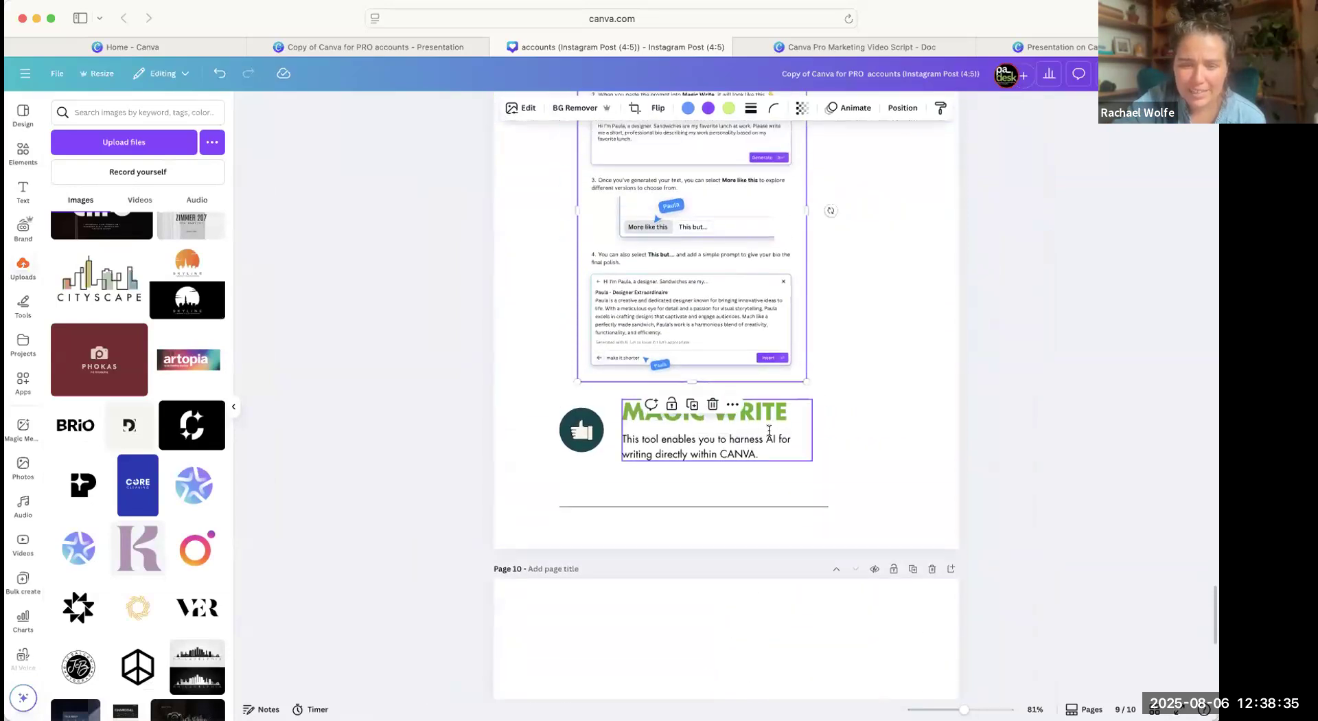
Add a text box in the SBDC FONT- Thin style below the Magic Write description, and open its Transform text prompt.
left_click(753, 435)
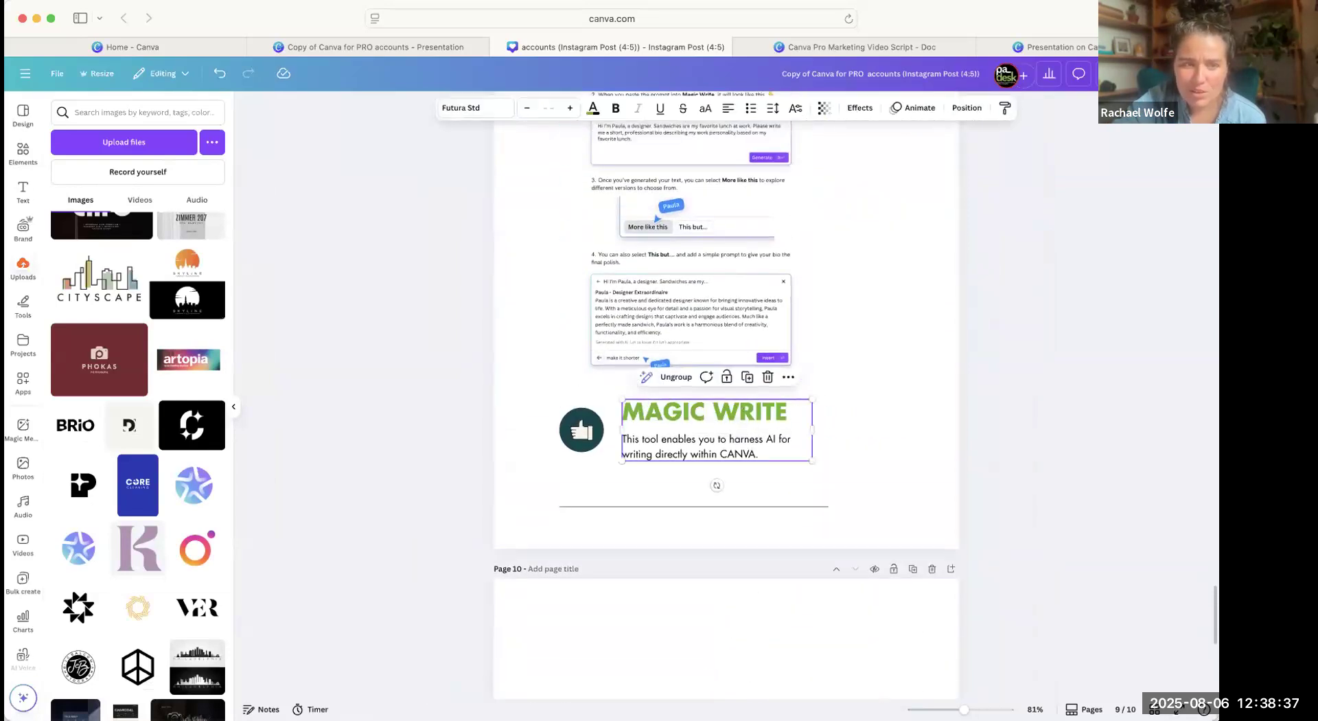
left_click(23, 190)
left_click(132, 310)
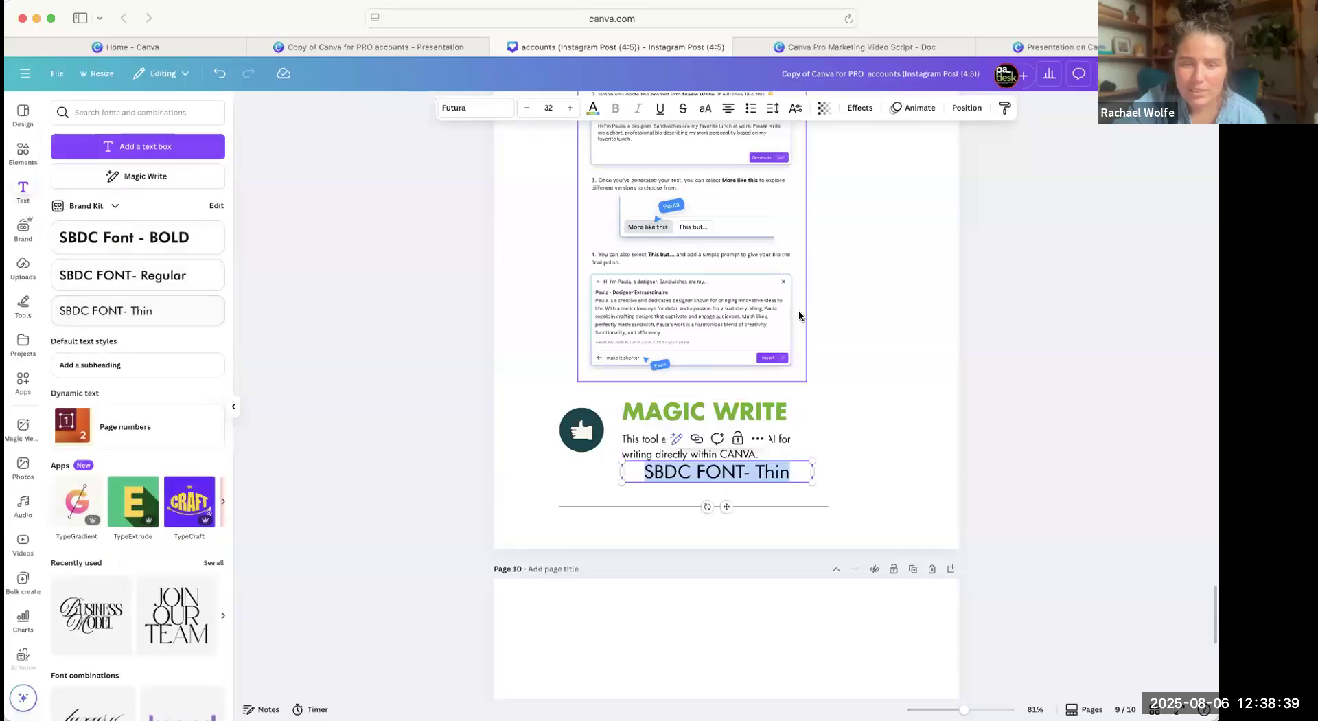
left_click(676, 439)
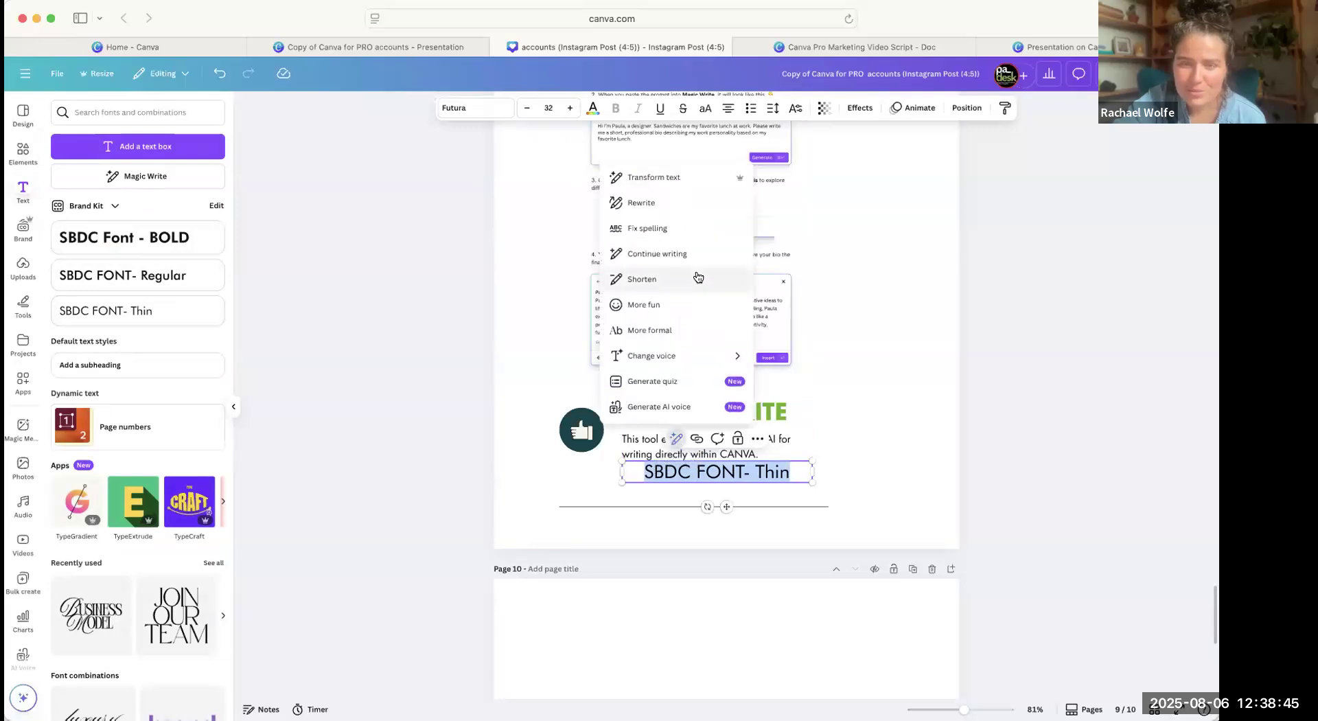
left_click(735, 184)
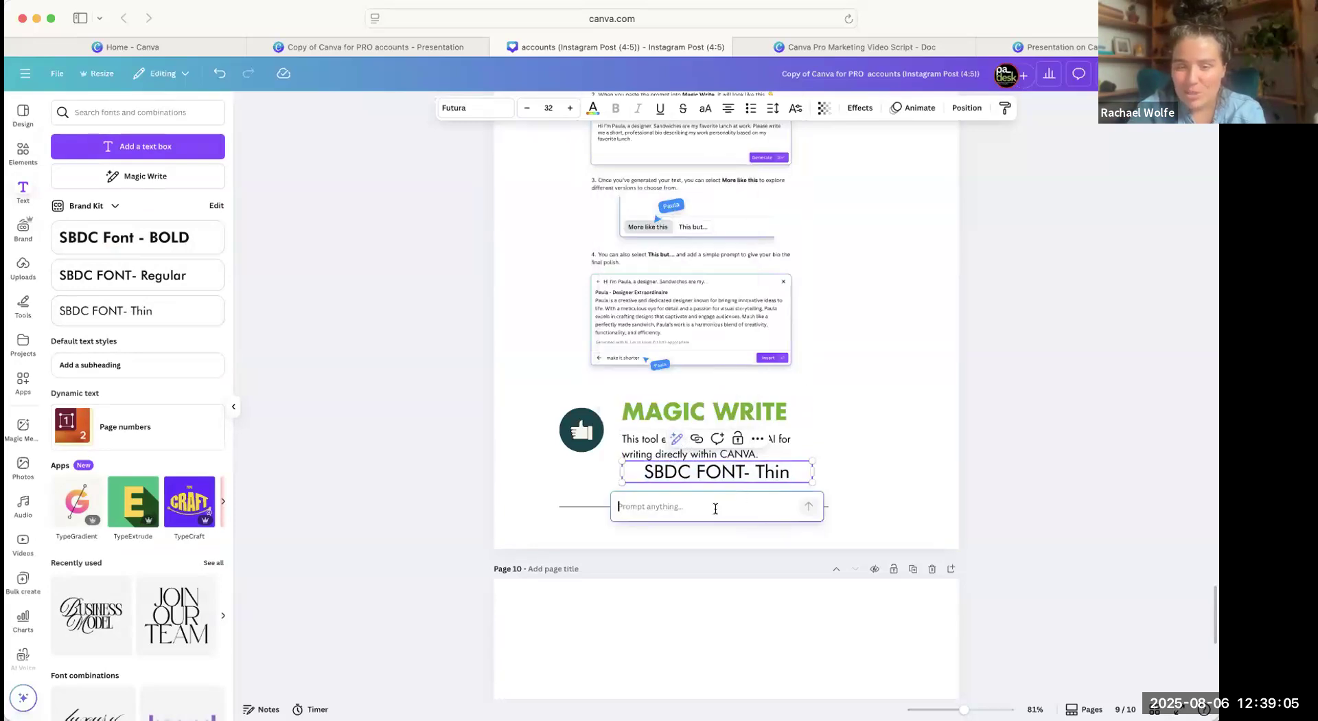
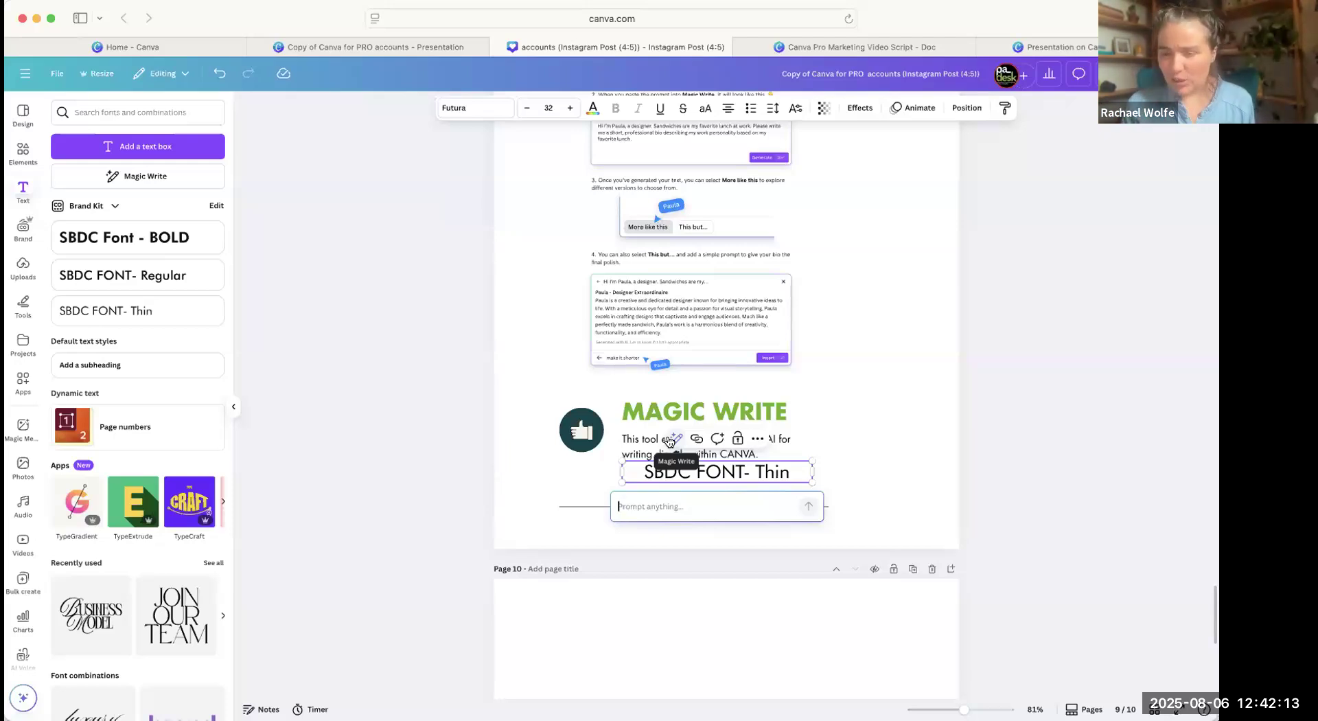
Dismiss the Transform text prompt without entering anything, and go to the Video Highlights page.
left_click(938, 496)
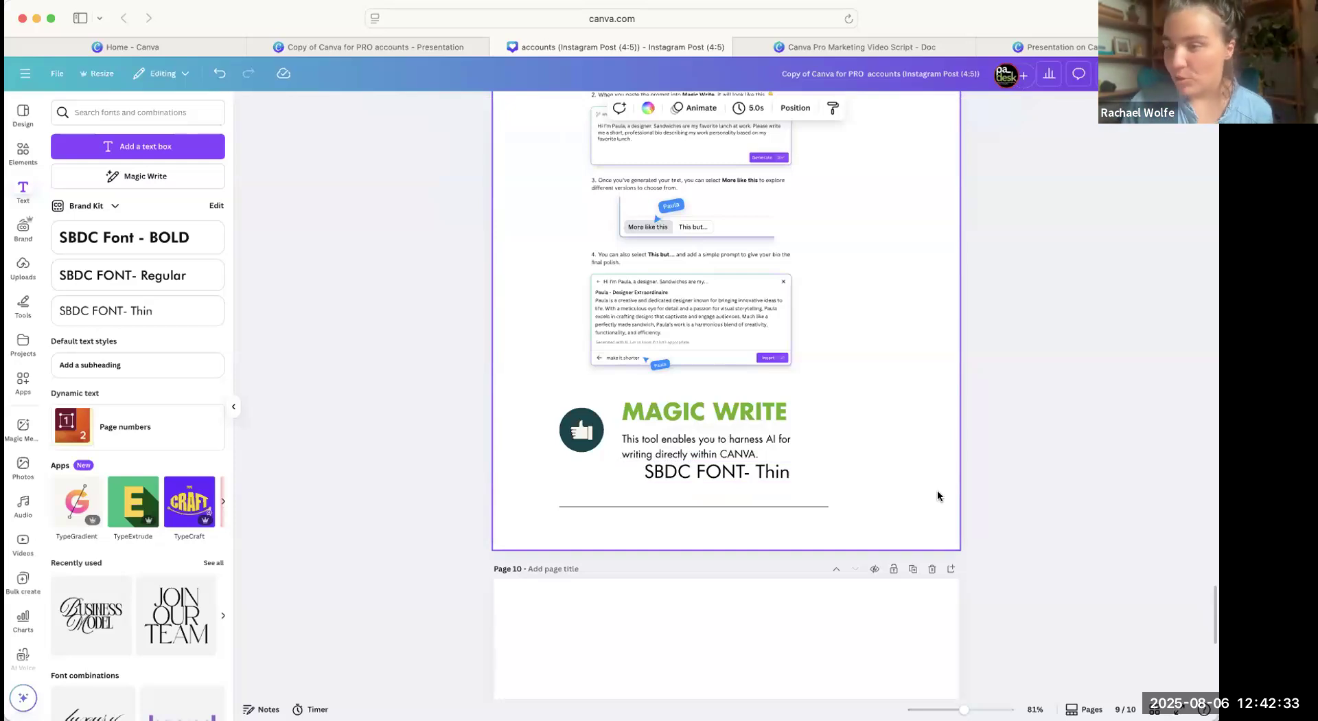
scroll(909, 550, "down", 8)
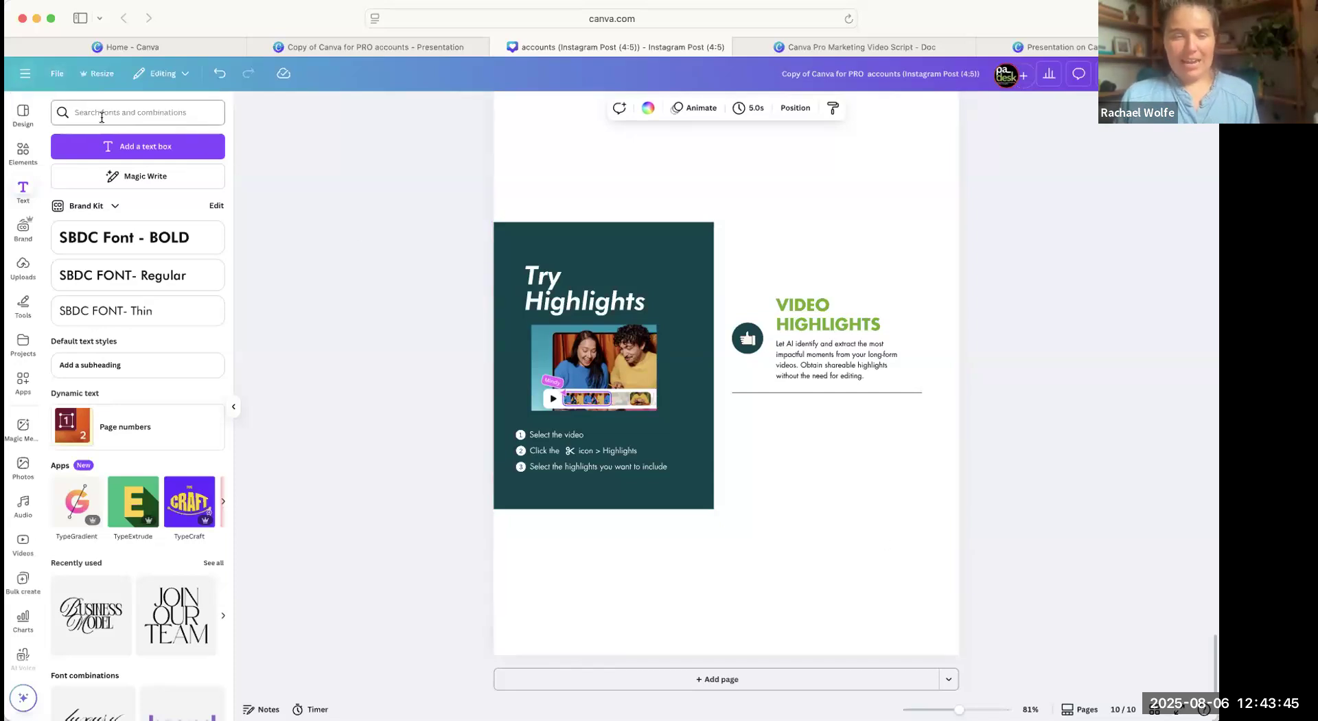
Return to the Canva home page and search the existing designs for "reel", "video reels" and "reels".
left_click(25, 74)
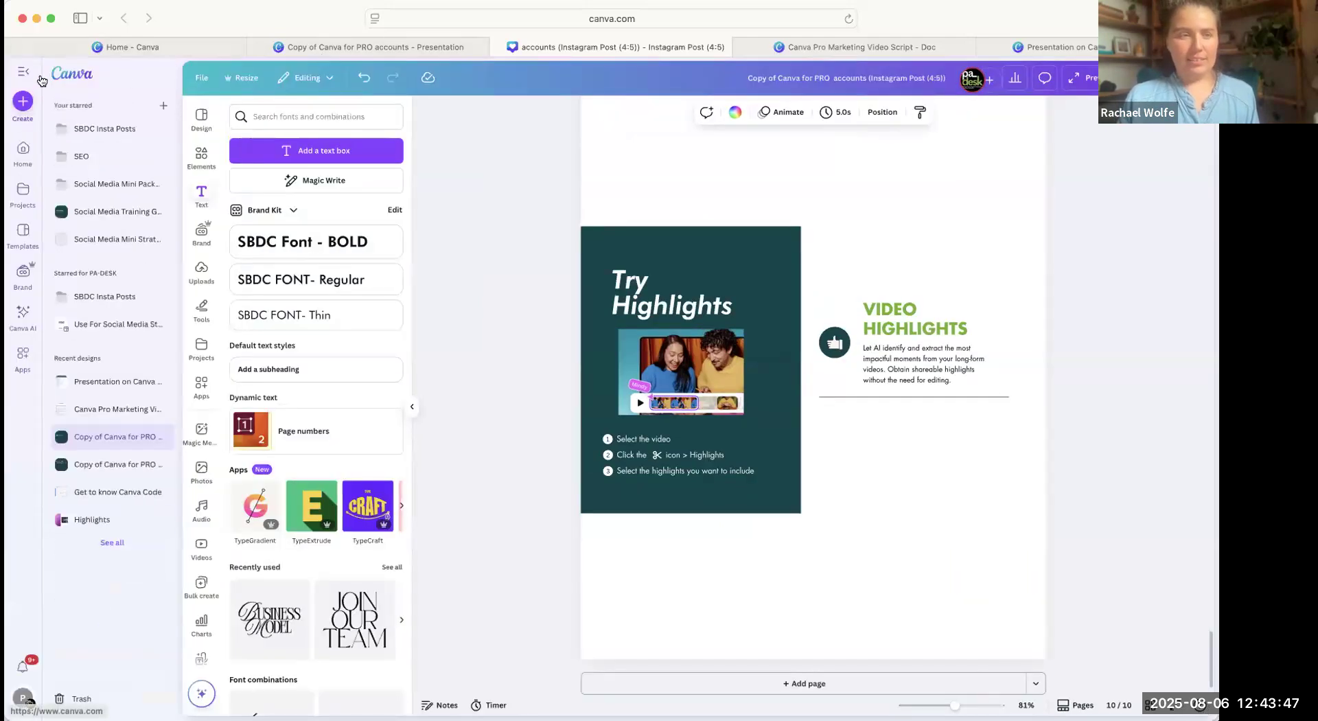
left_click(74, 74)
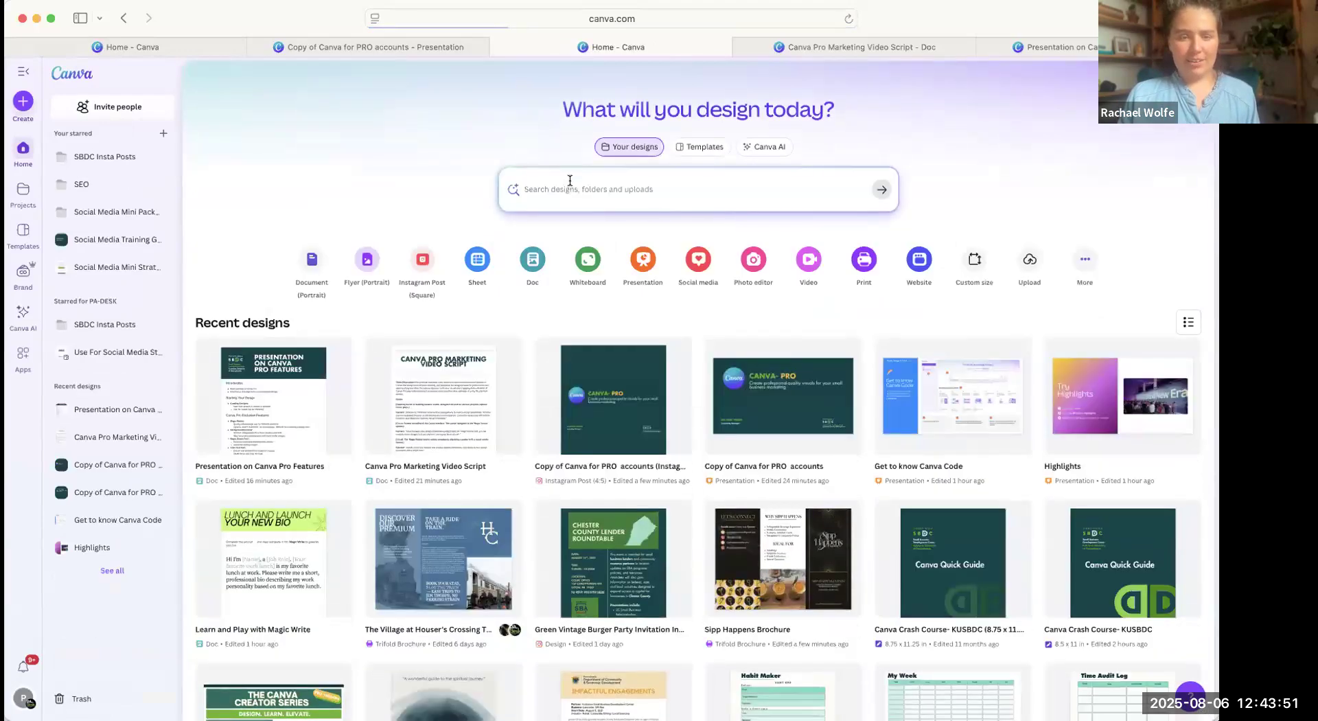
type("reel")
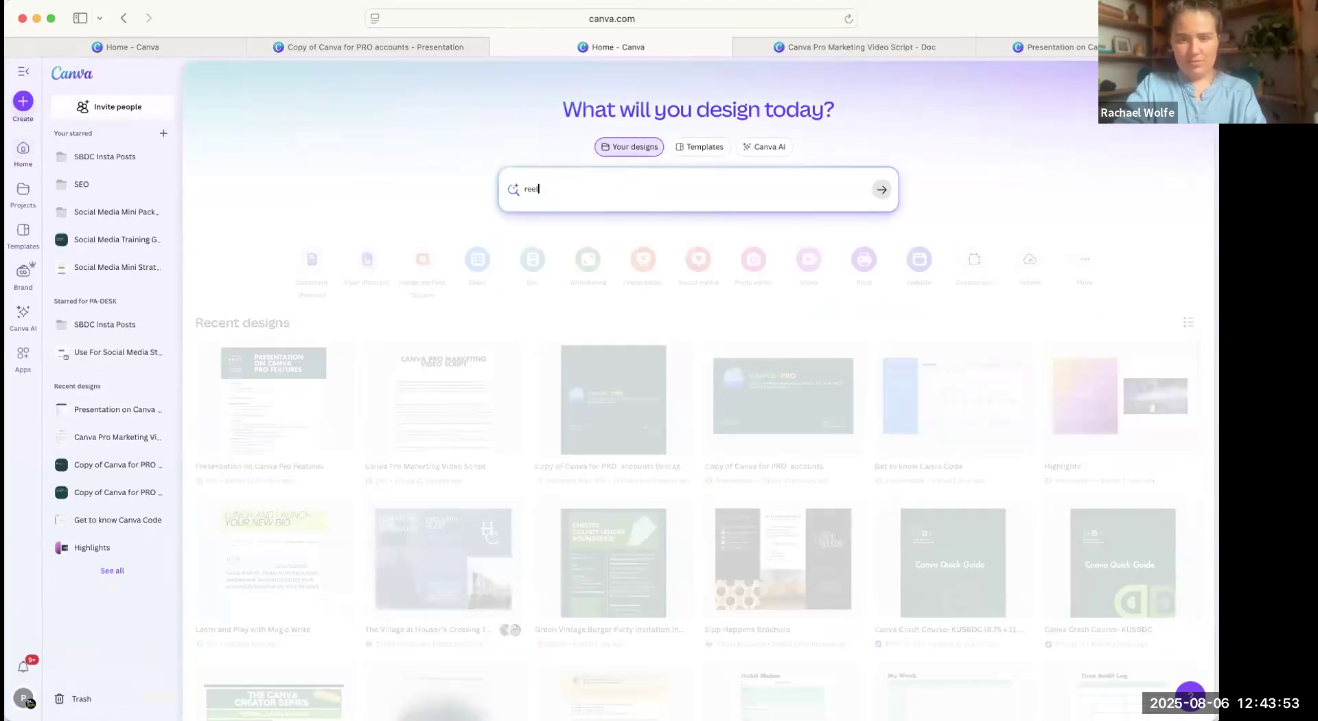
key("Return")
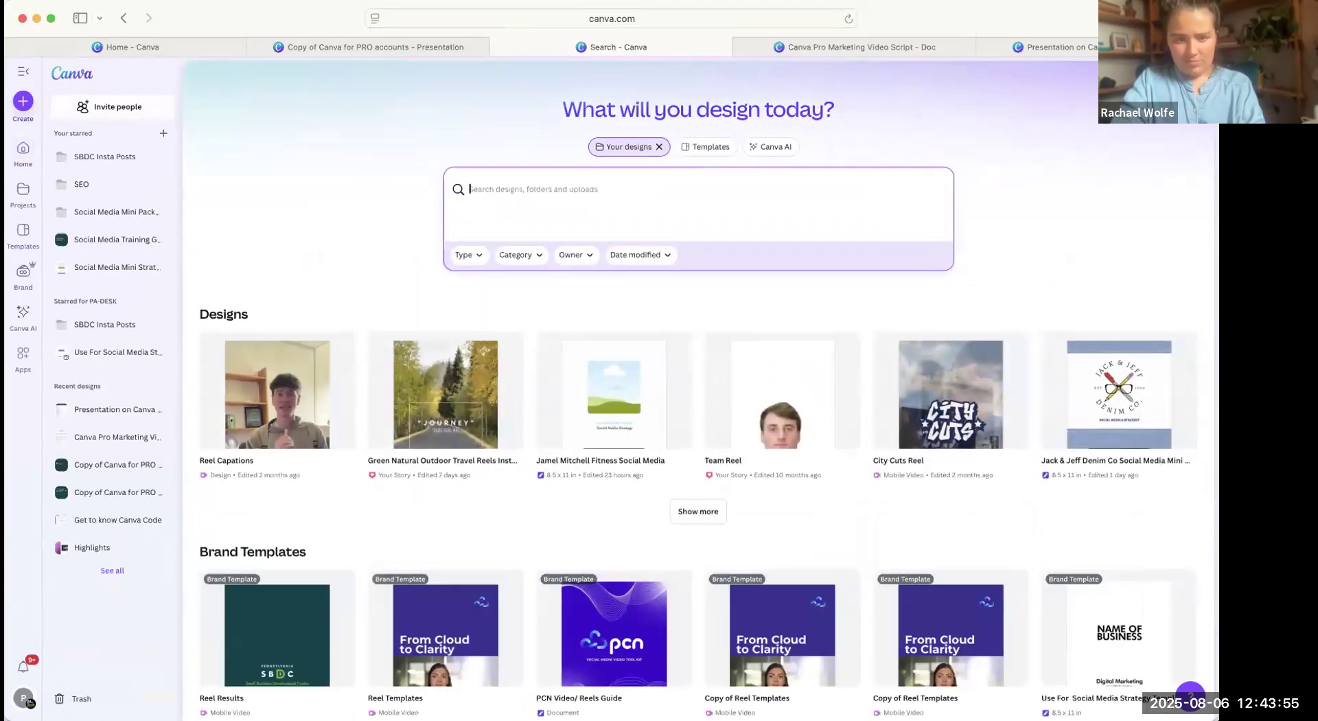
type("vid")
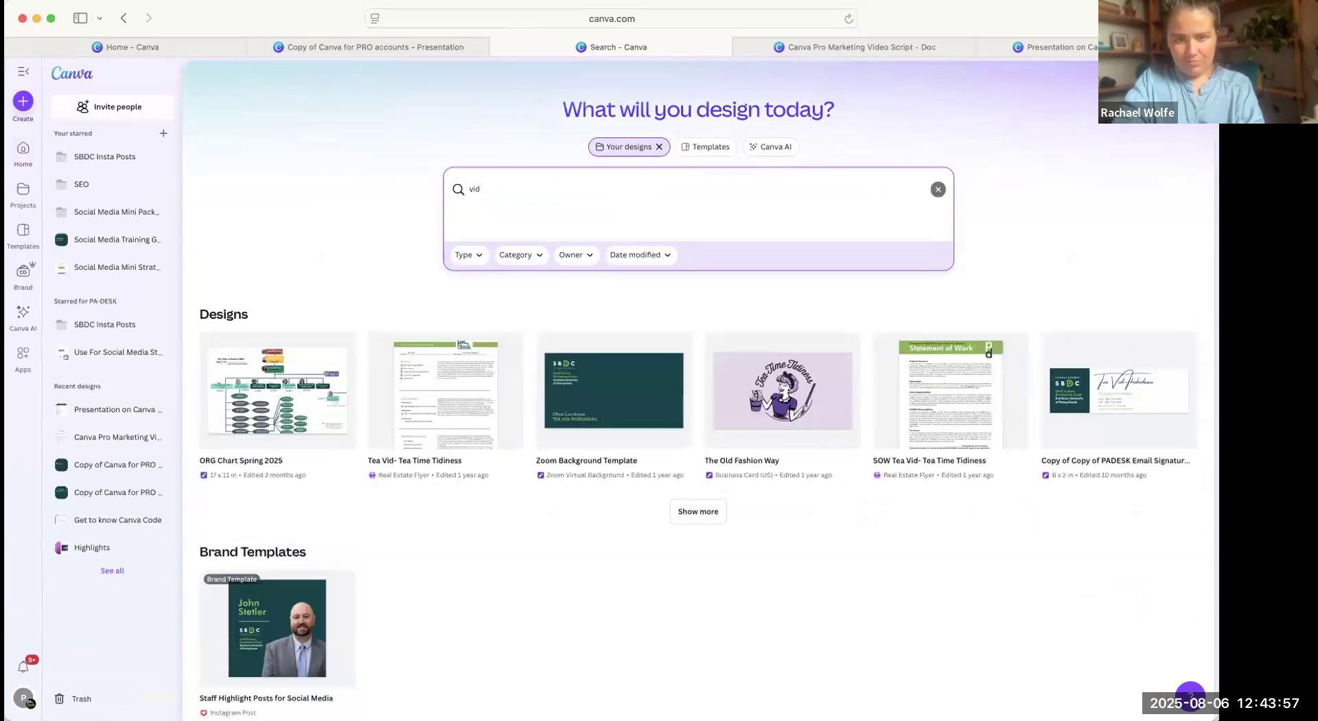
type("eo reels")
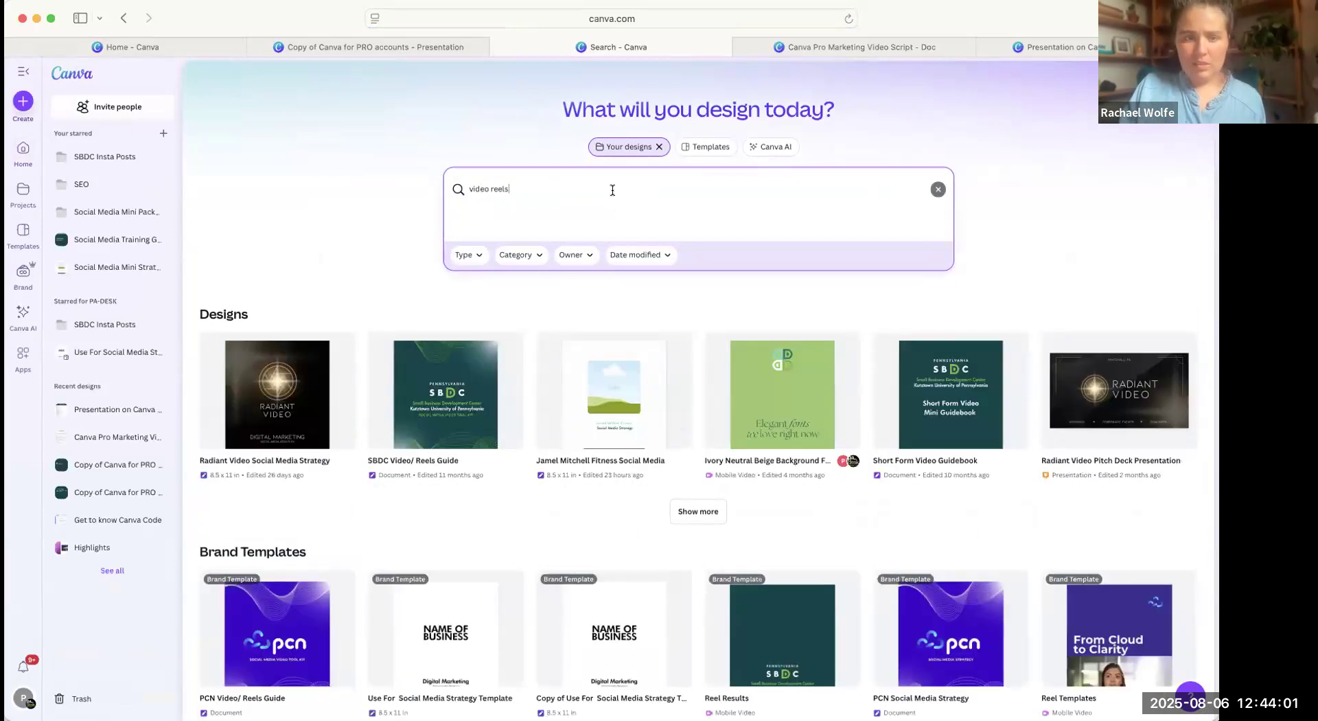
left_click_drag(629, 205, 368, 188)
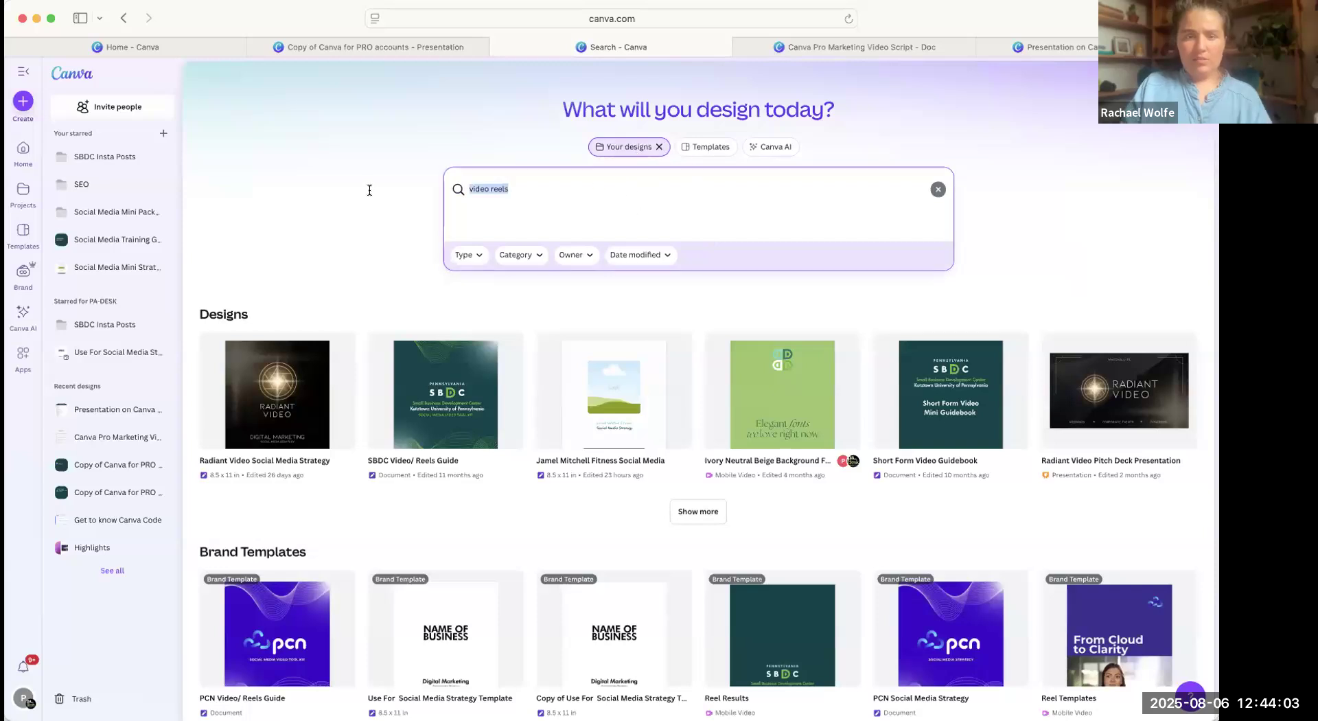
type("reels")
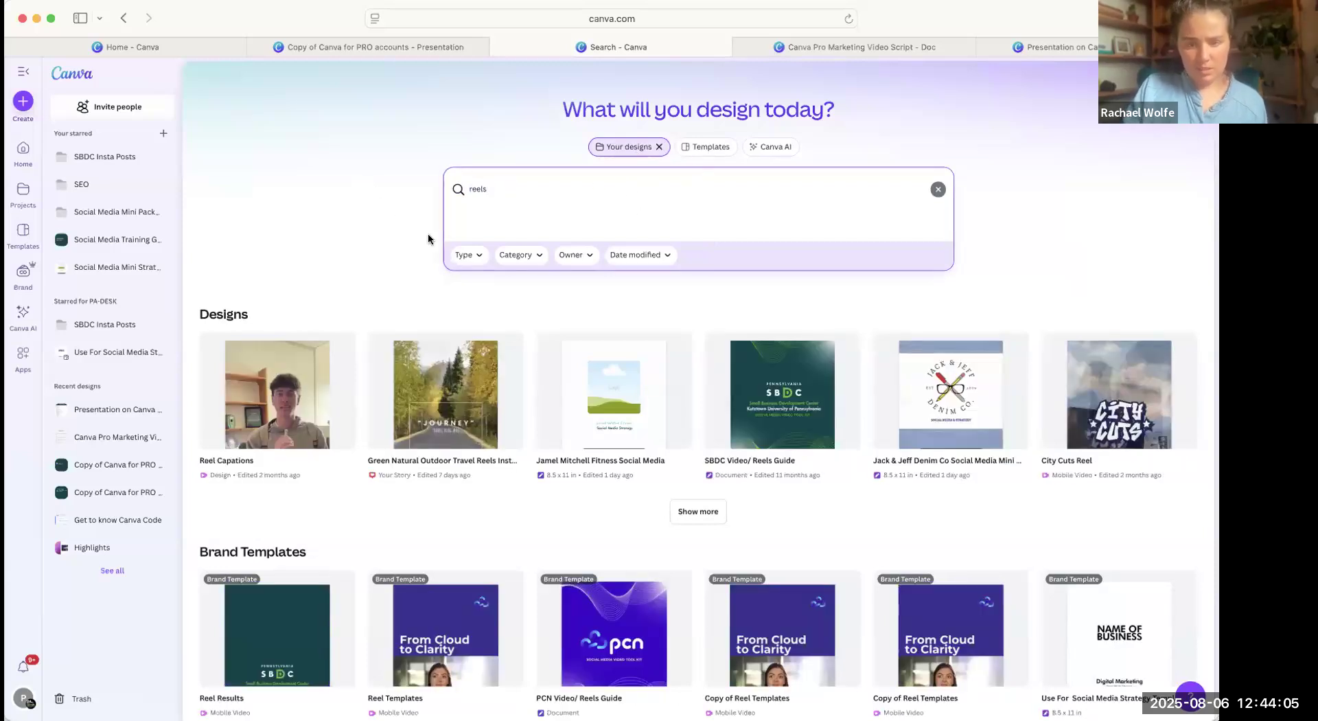
key("Return")
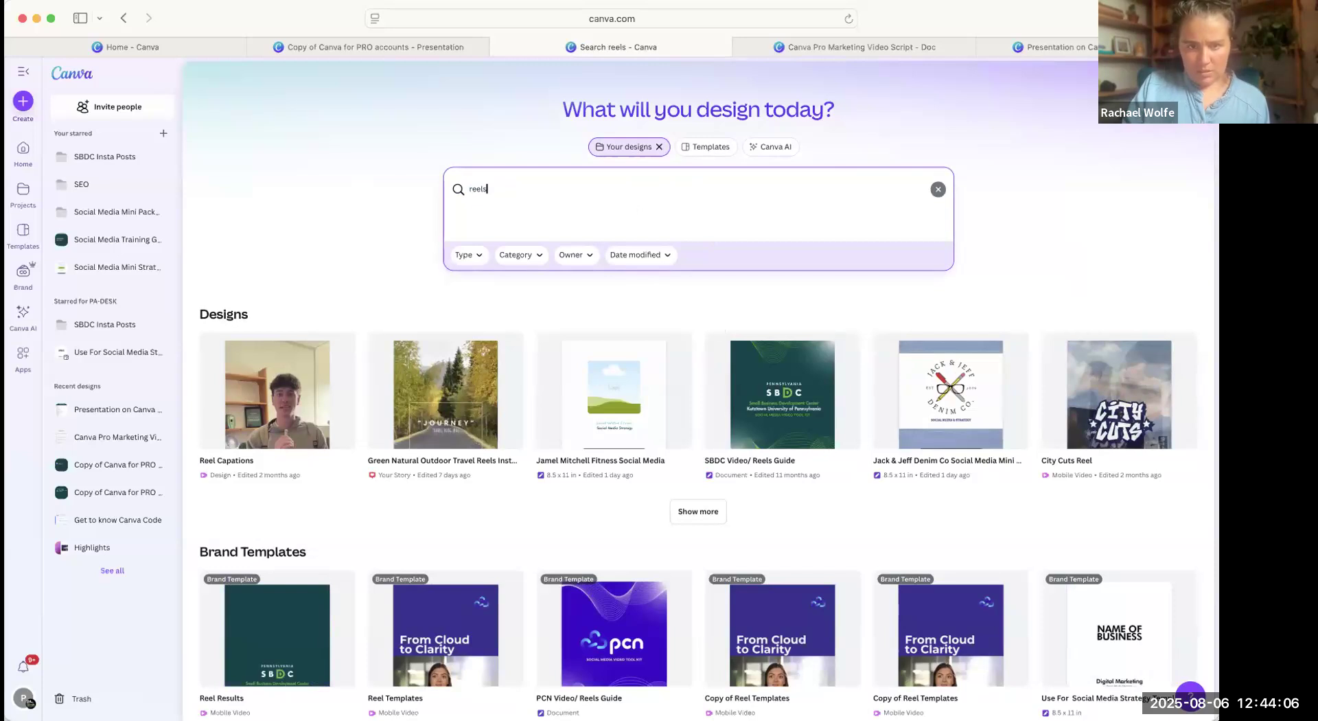
Look for "reels" among the templates, and open the Aesthetic Minimalist Behind The Scene Instagram Reels template for customizing.
left_click(717, 147)
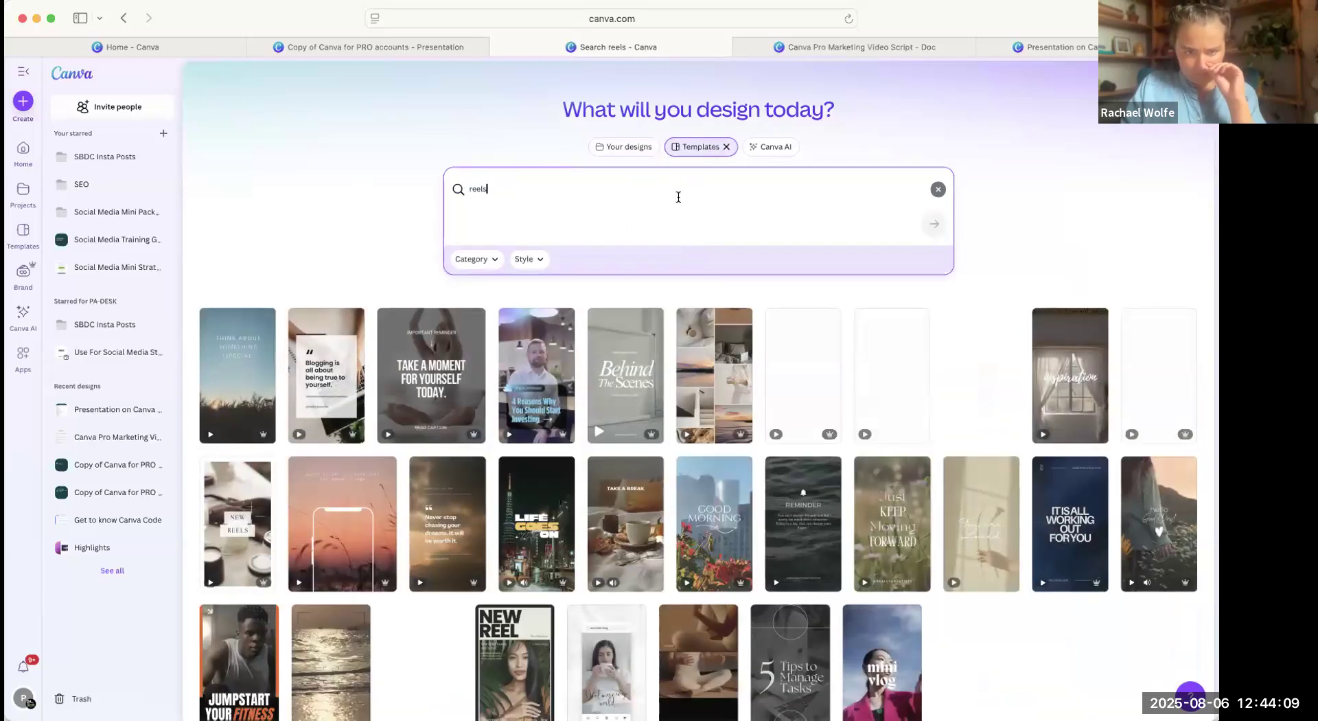
mouse_move(624, 374)
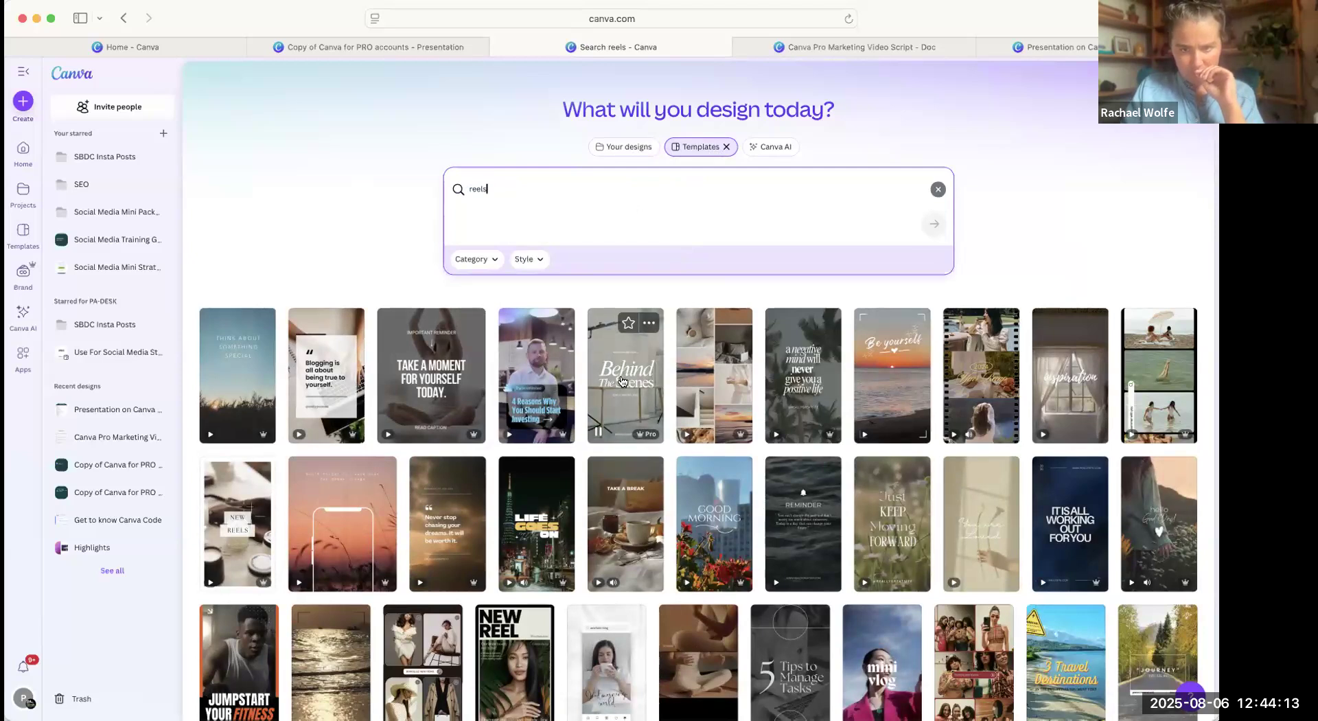
left_click(622, 381)
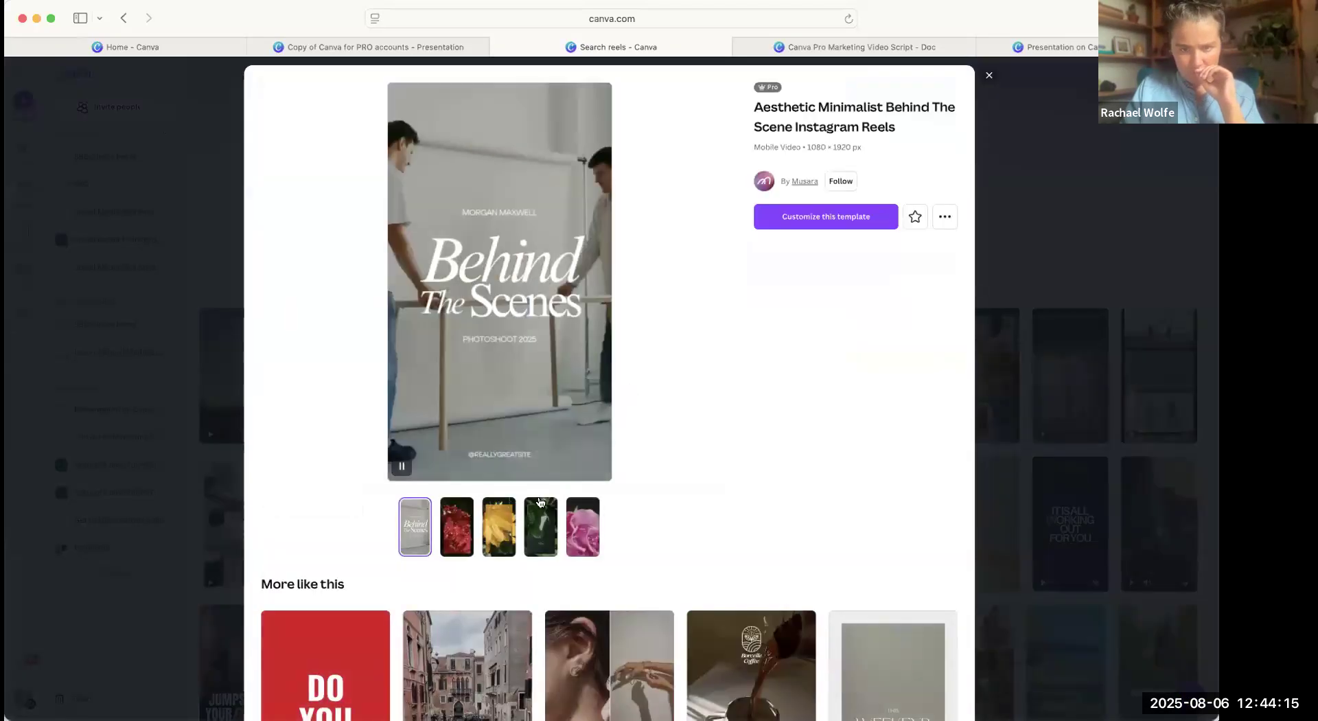
left_click(845, 218)
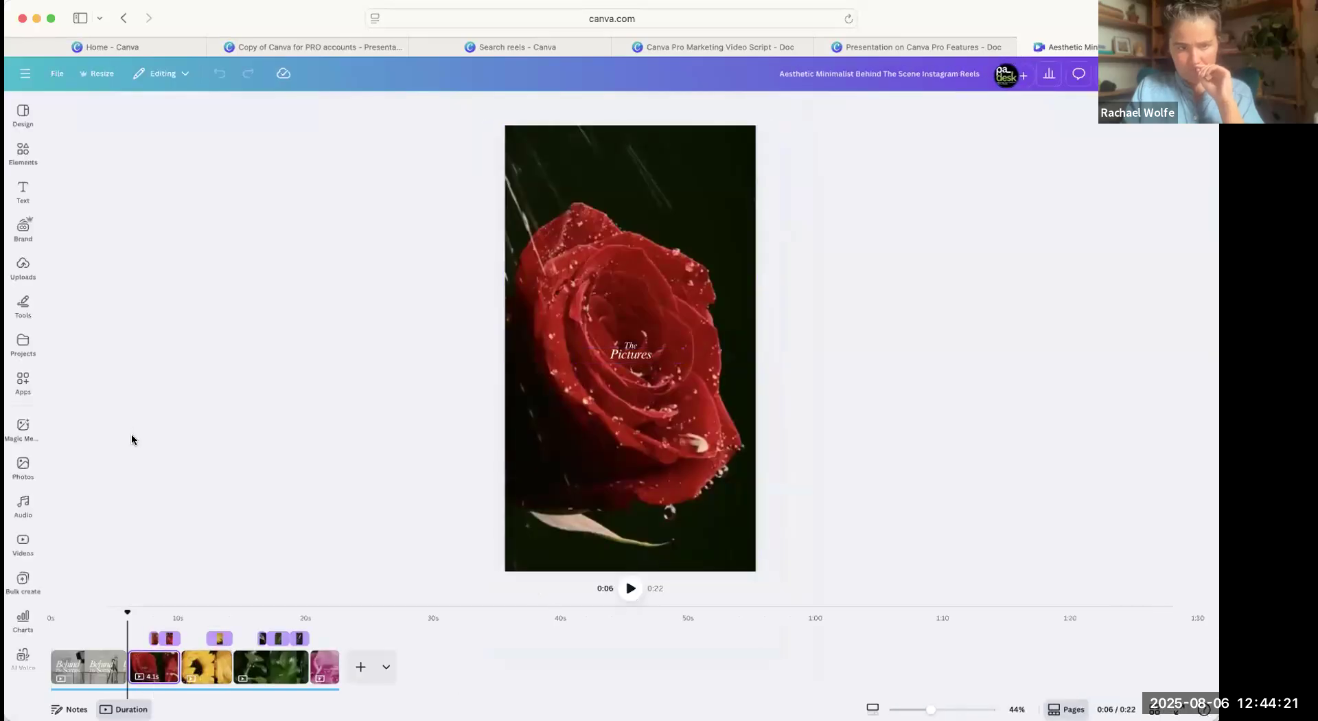
List the uploaded videos, and delete the template's four flower pages from the timeline.
left_click(23, 268)
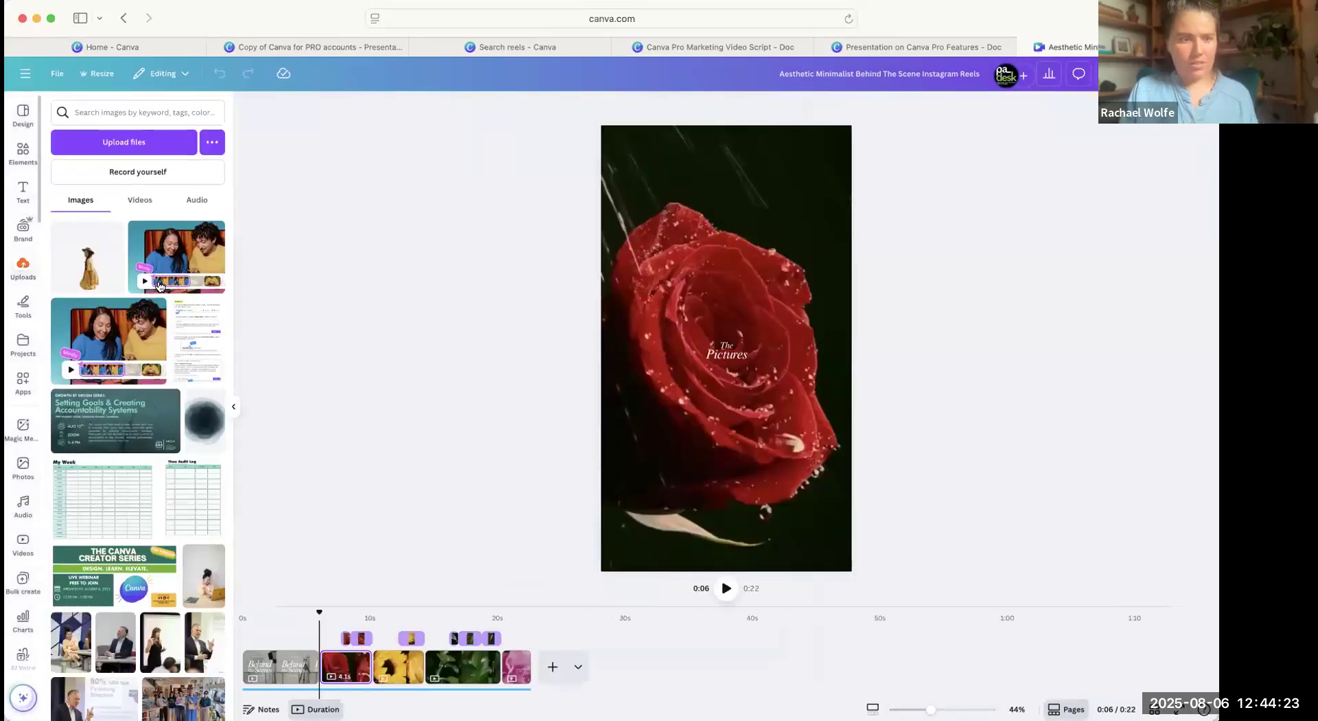
left_click(140, 200)
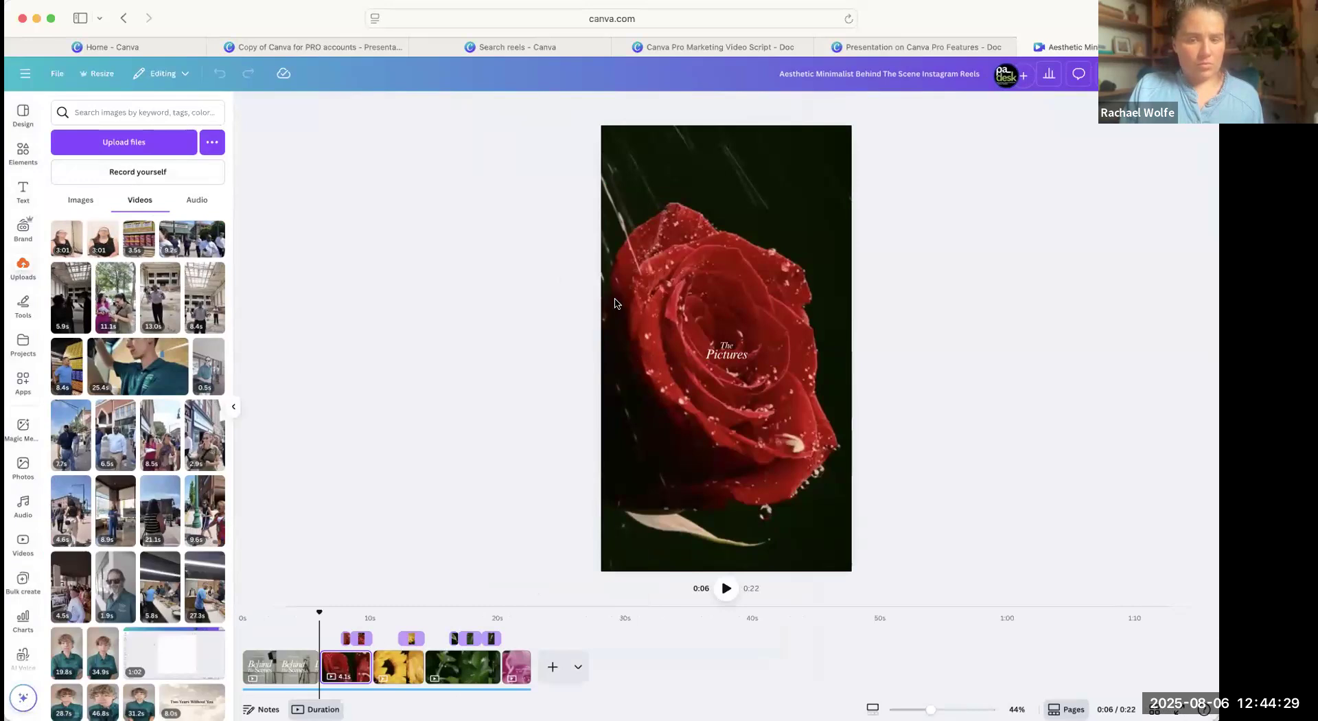
left_click(336, 656)
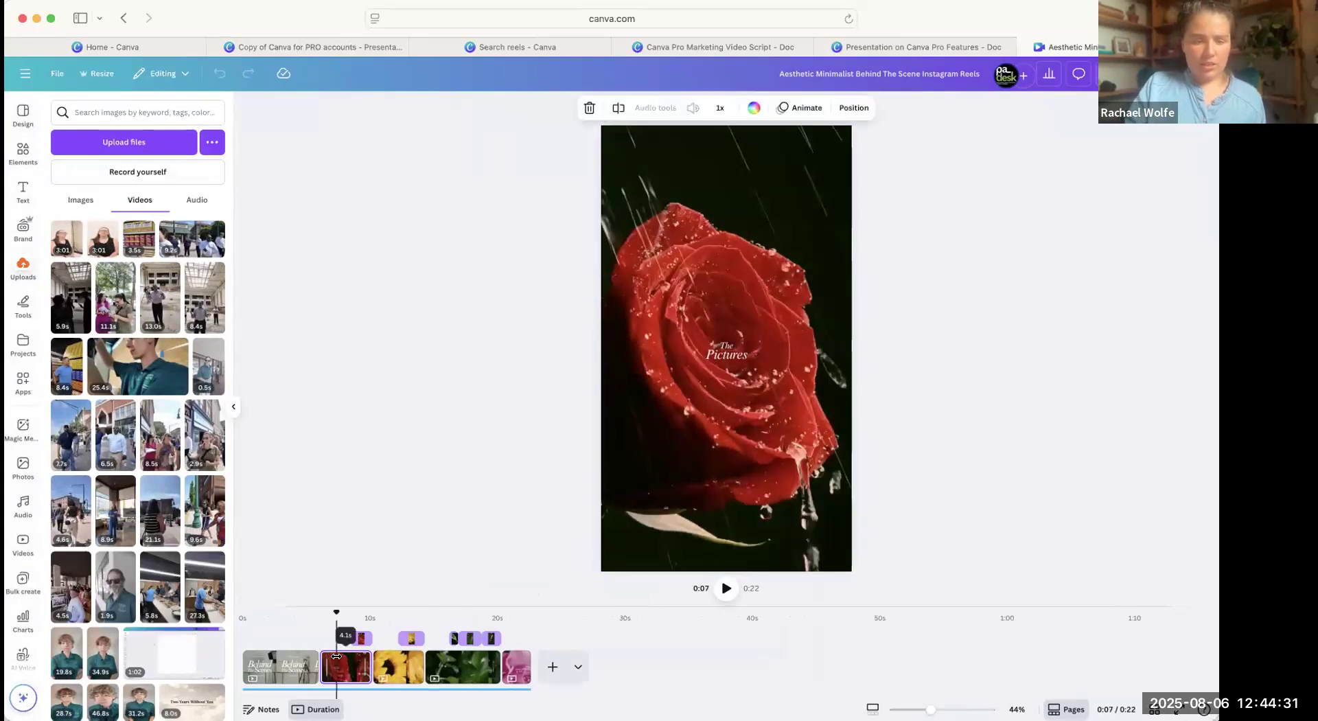
key("Delete")
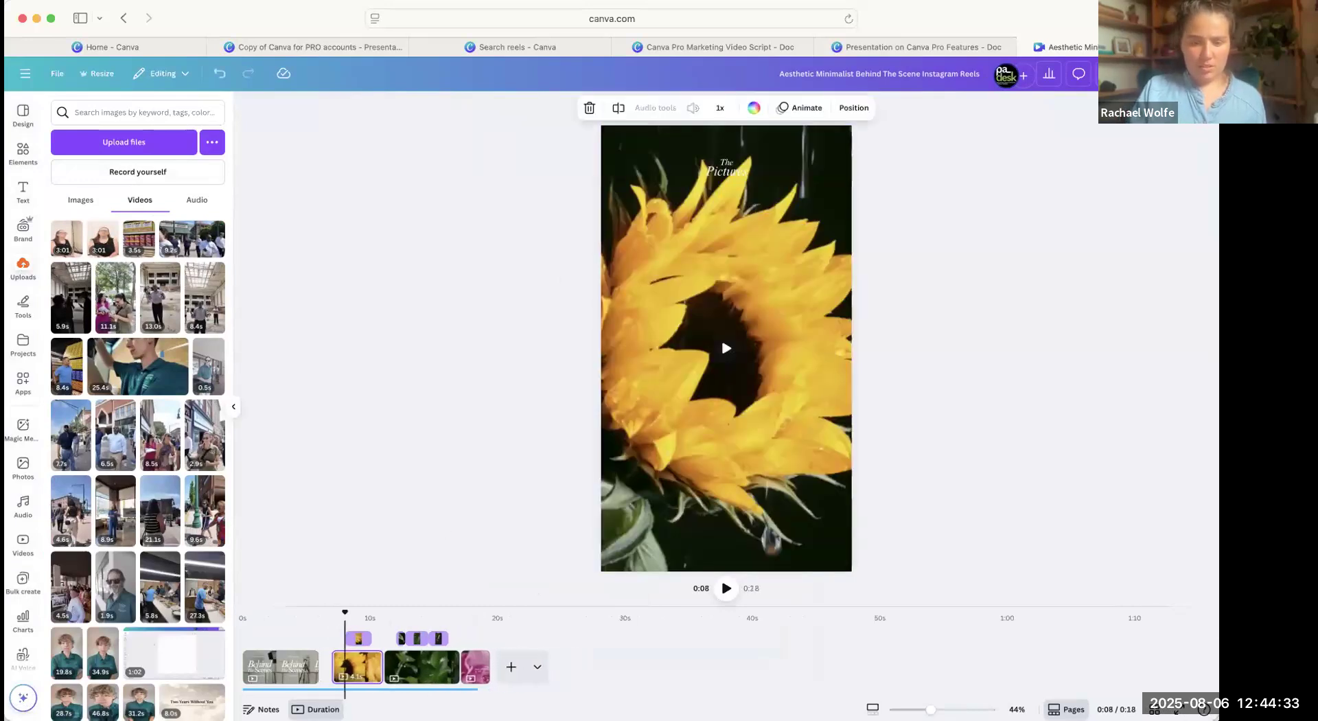
key("Delete")
key("Delete")
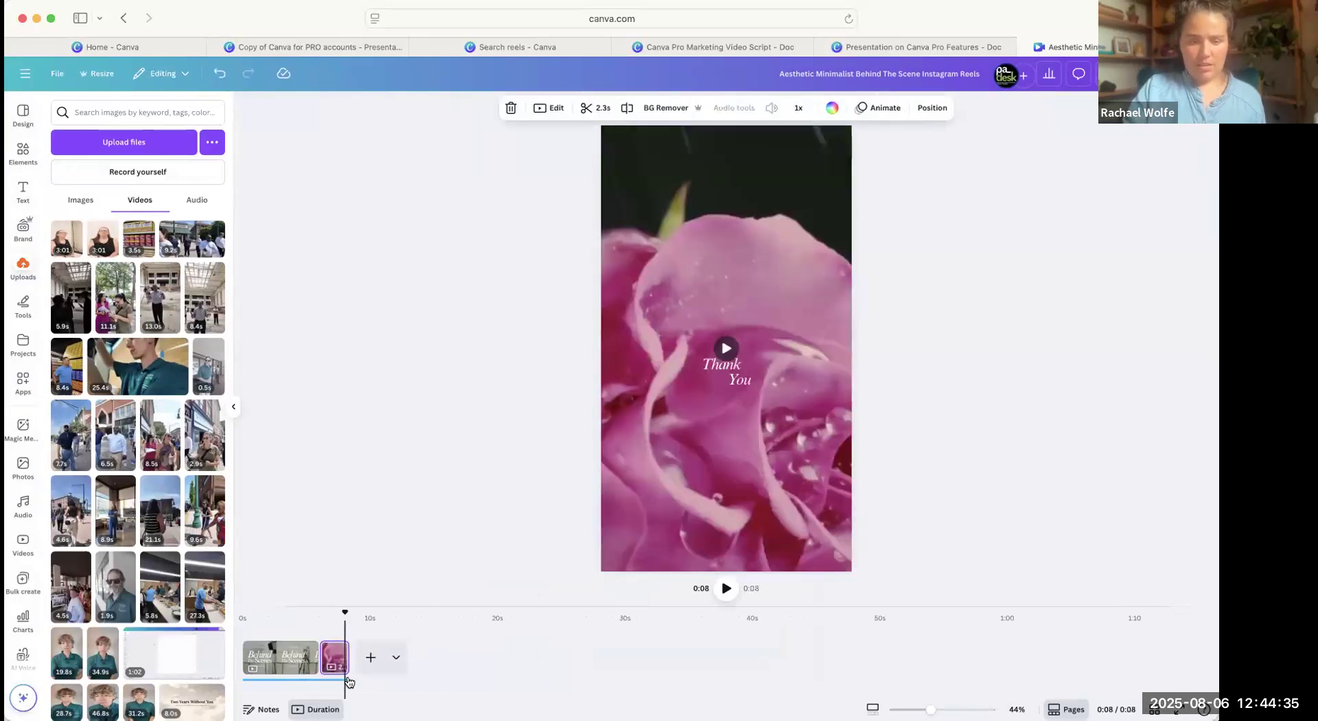
key("Delete")
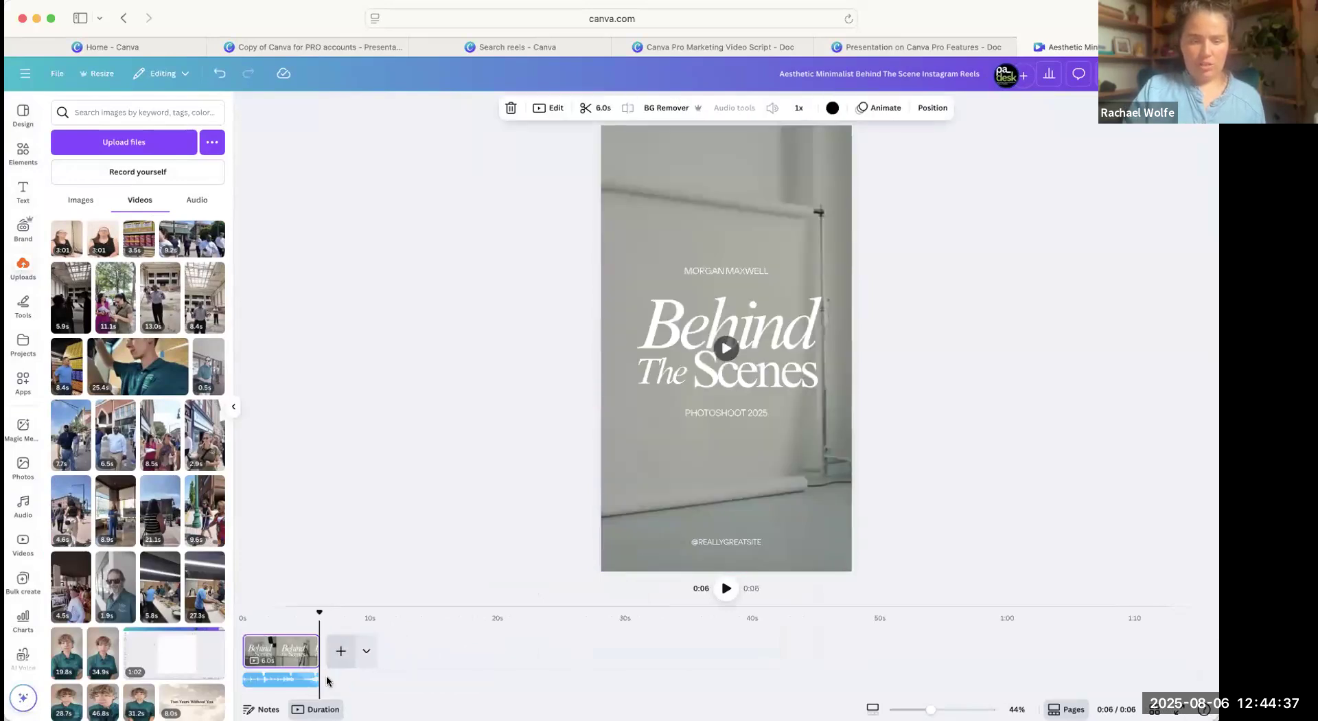
Remove the template's audio track and its Behind The Scenes page so that only a blank page remains.
left_click(300, 682)
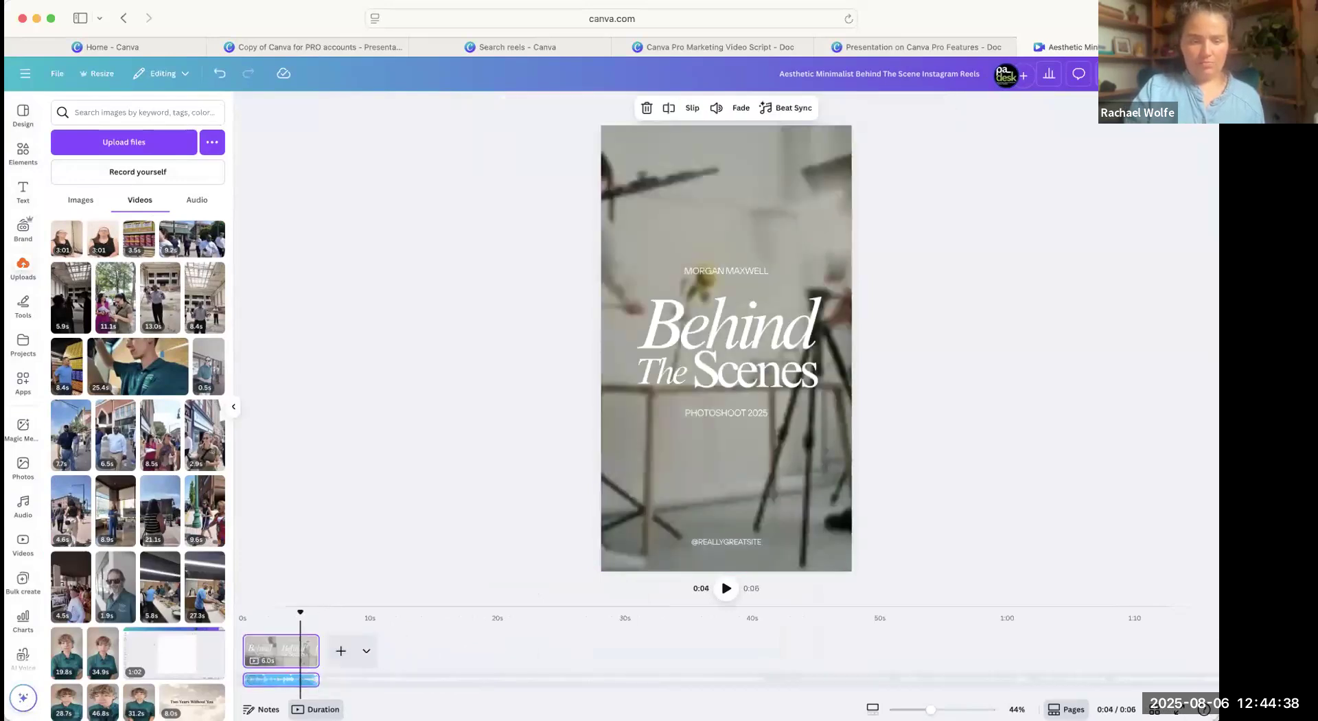
left_click(305, 648)
left_click(277, 650)
key("Delete")
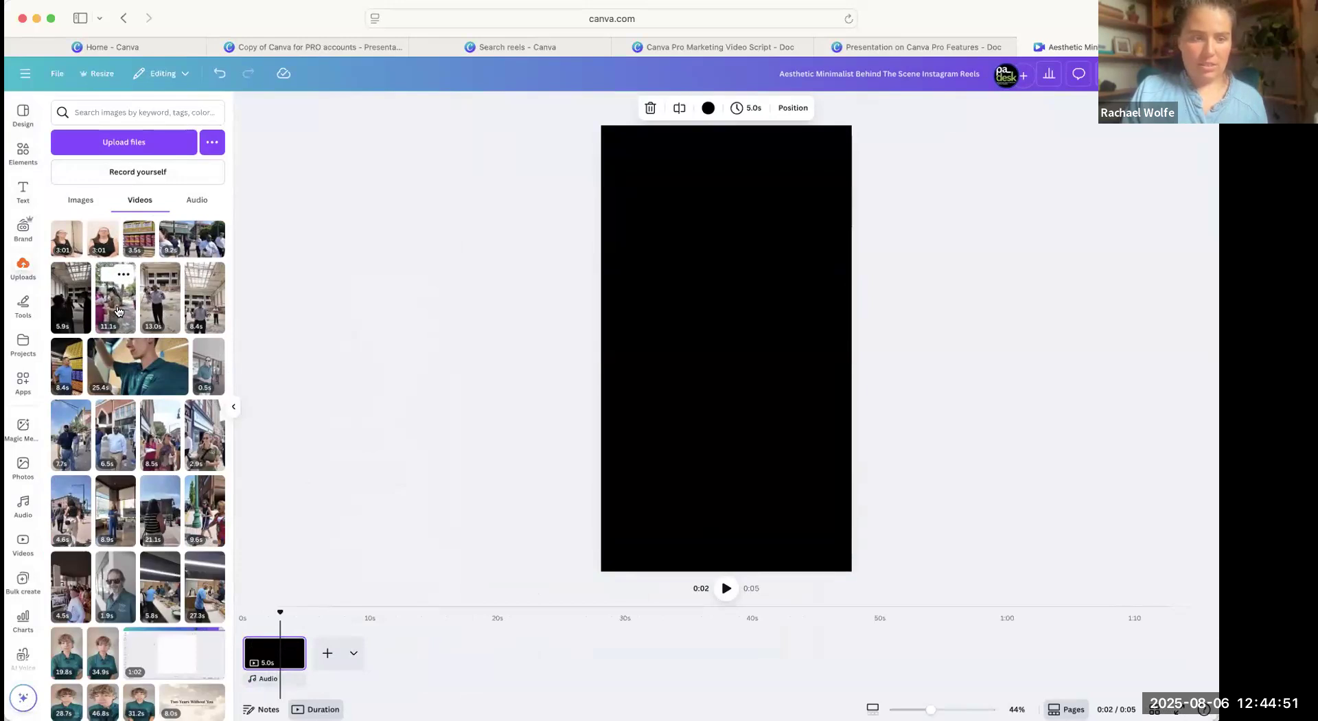
Add the uploaded 11.1 s clip of two women talking outdoors, and enlarge it to fill the blank page.
left_click(122, 316)
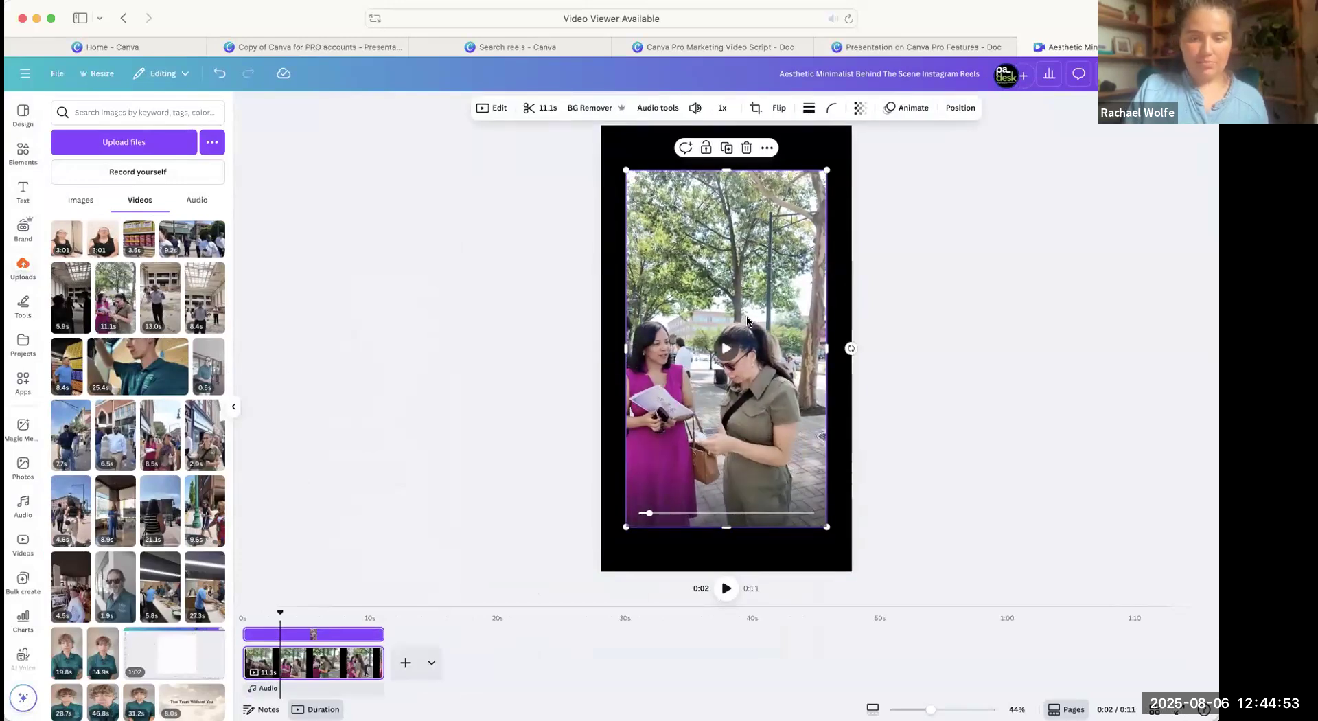
left_click_drag(686, 212, 662, 168)
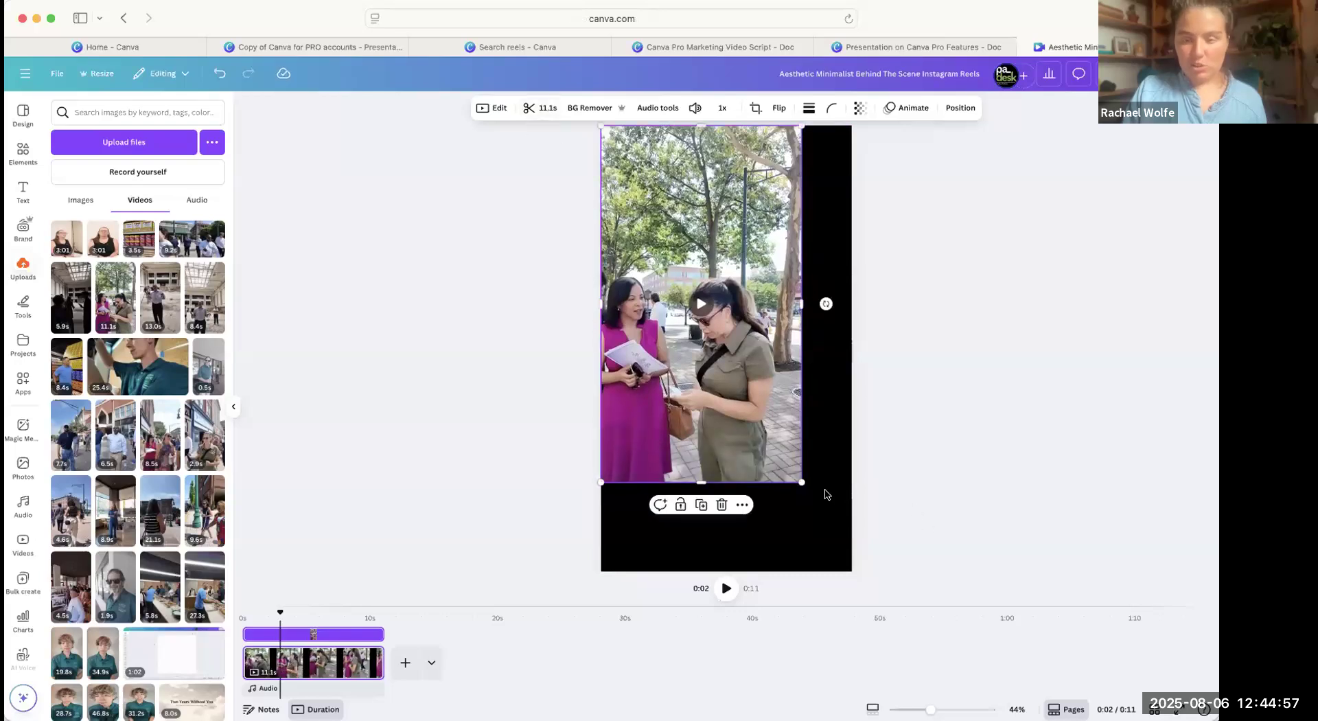
left_click_drag(840, 544, 859, 570)
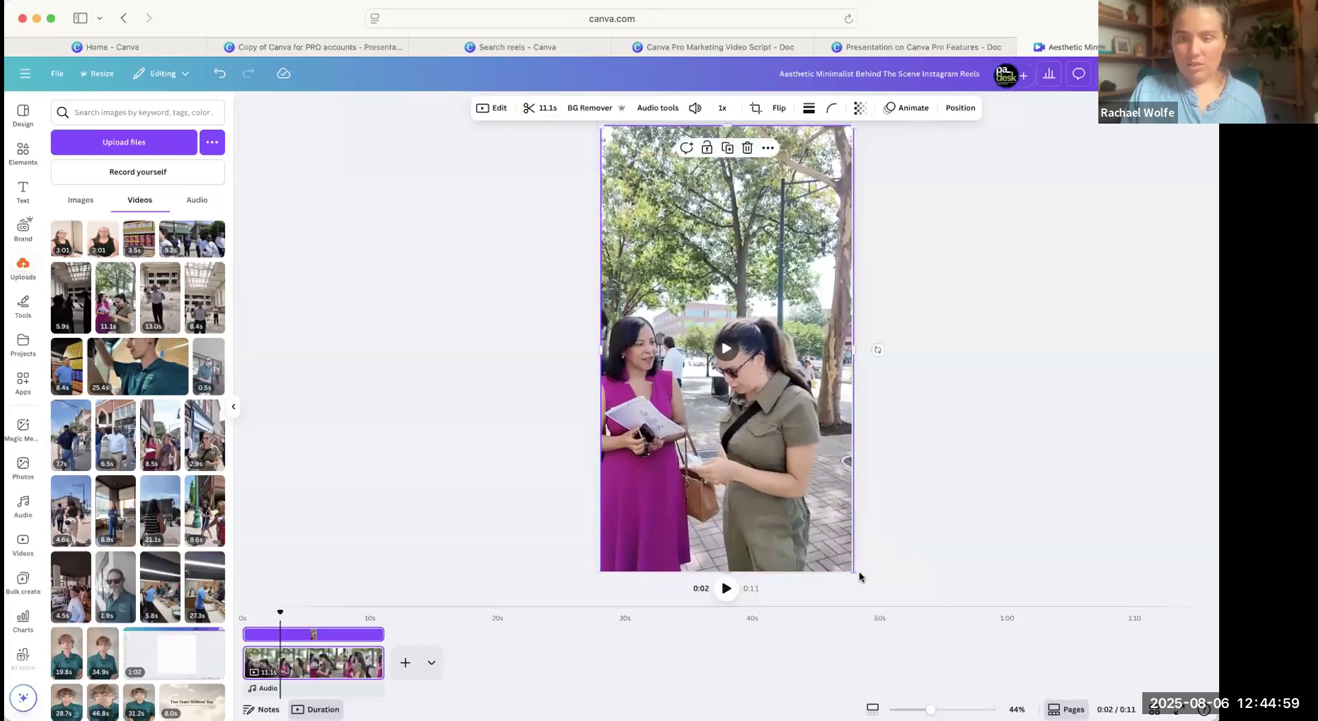
left_click(788, 251)
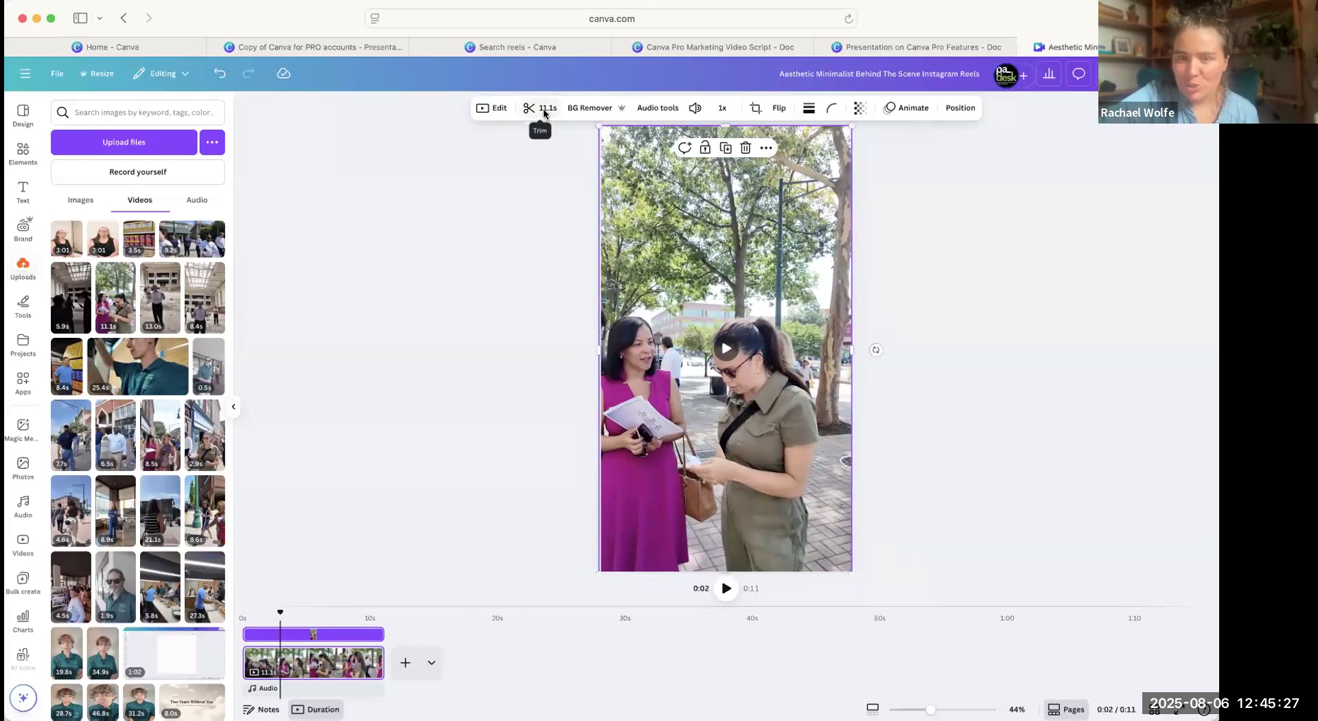
left_click(701, 206)
left_click_drag(701, 203, 705, 203)
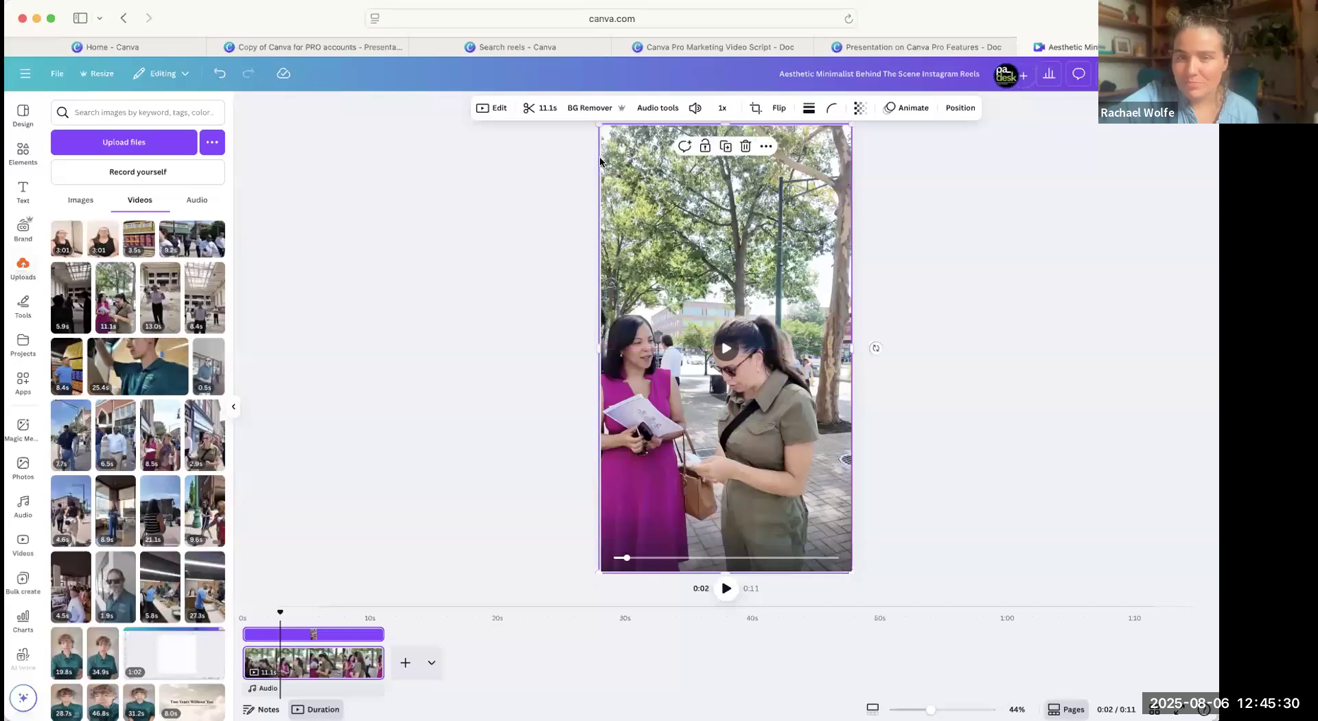
Open the clip's trimming options, pause its preview, and generate Highlights for it.
left_click(528, 110)
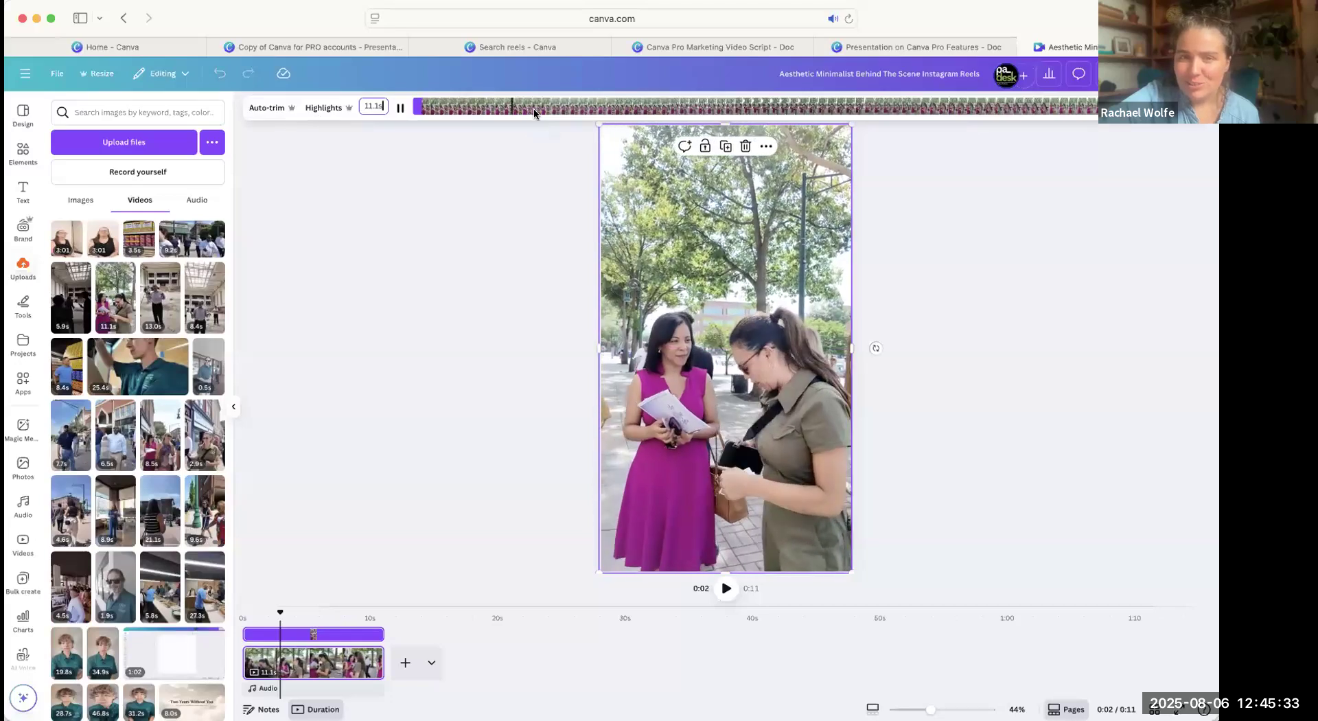
left_click(644, 267)
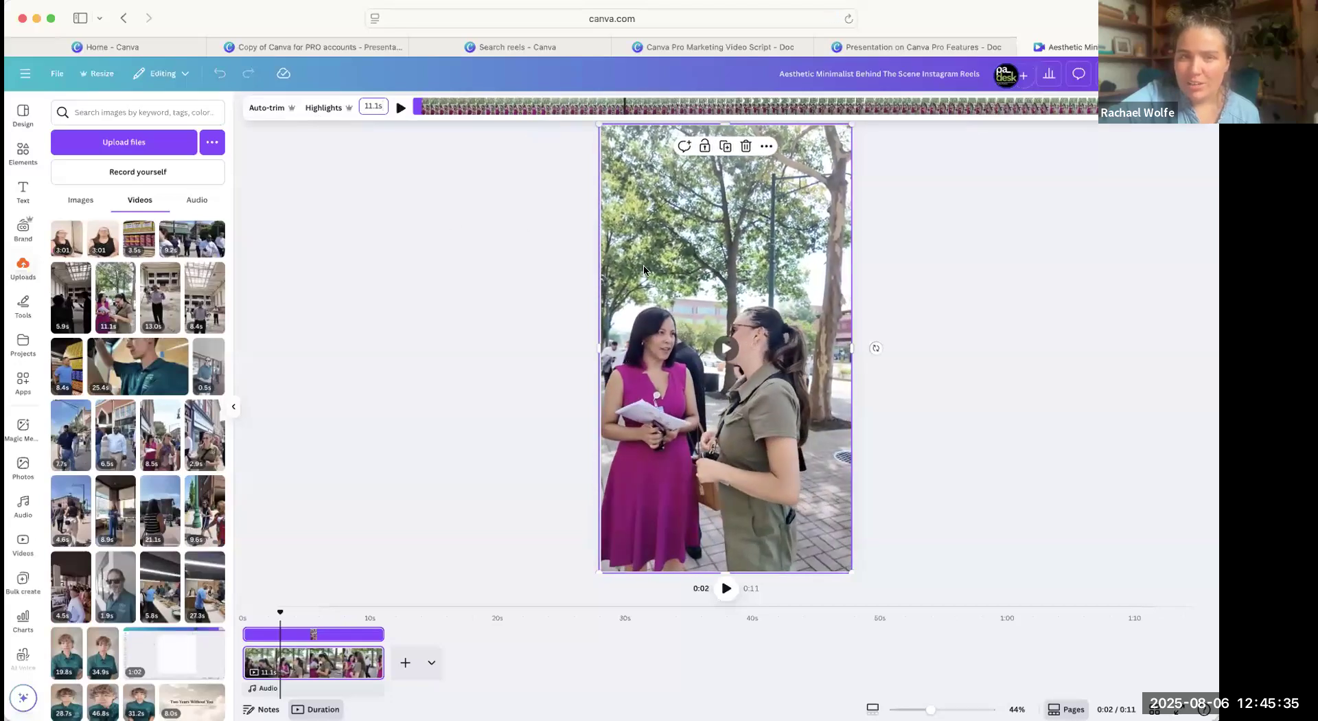
left_click(324, 108)
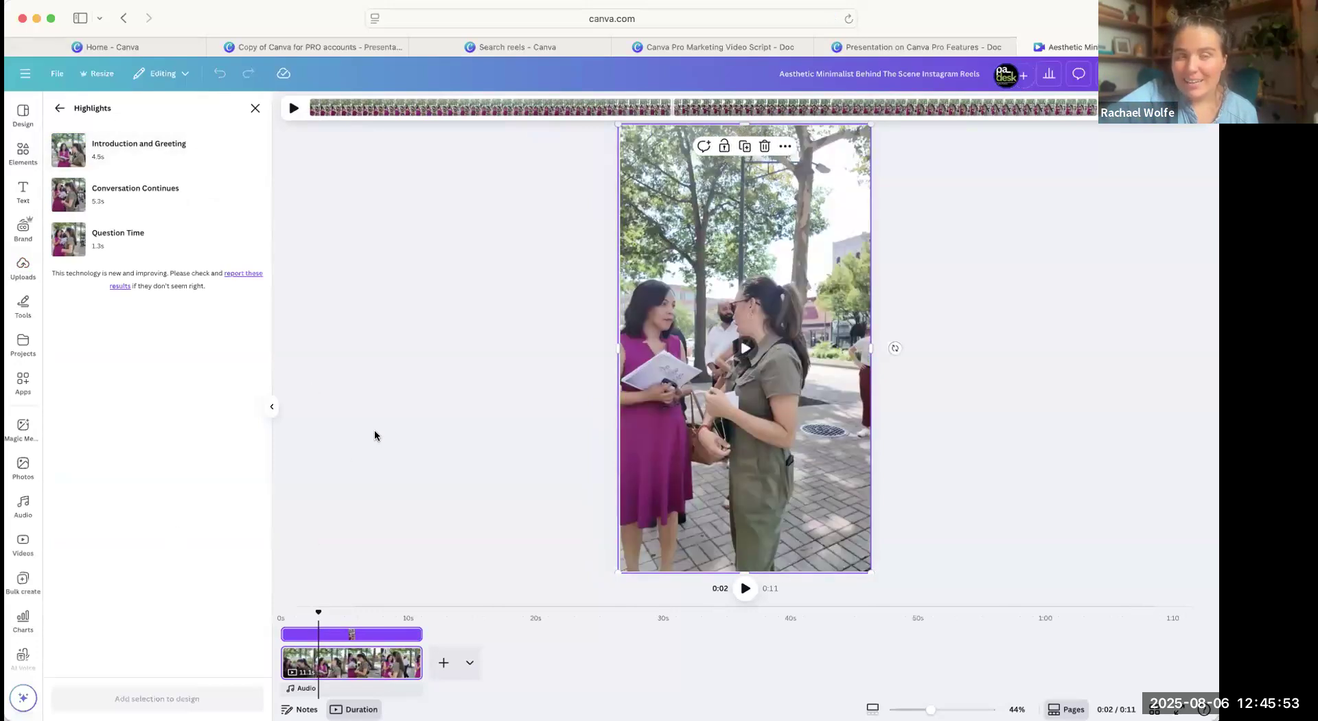
mouse_move(169, 184)
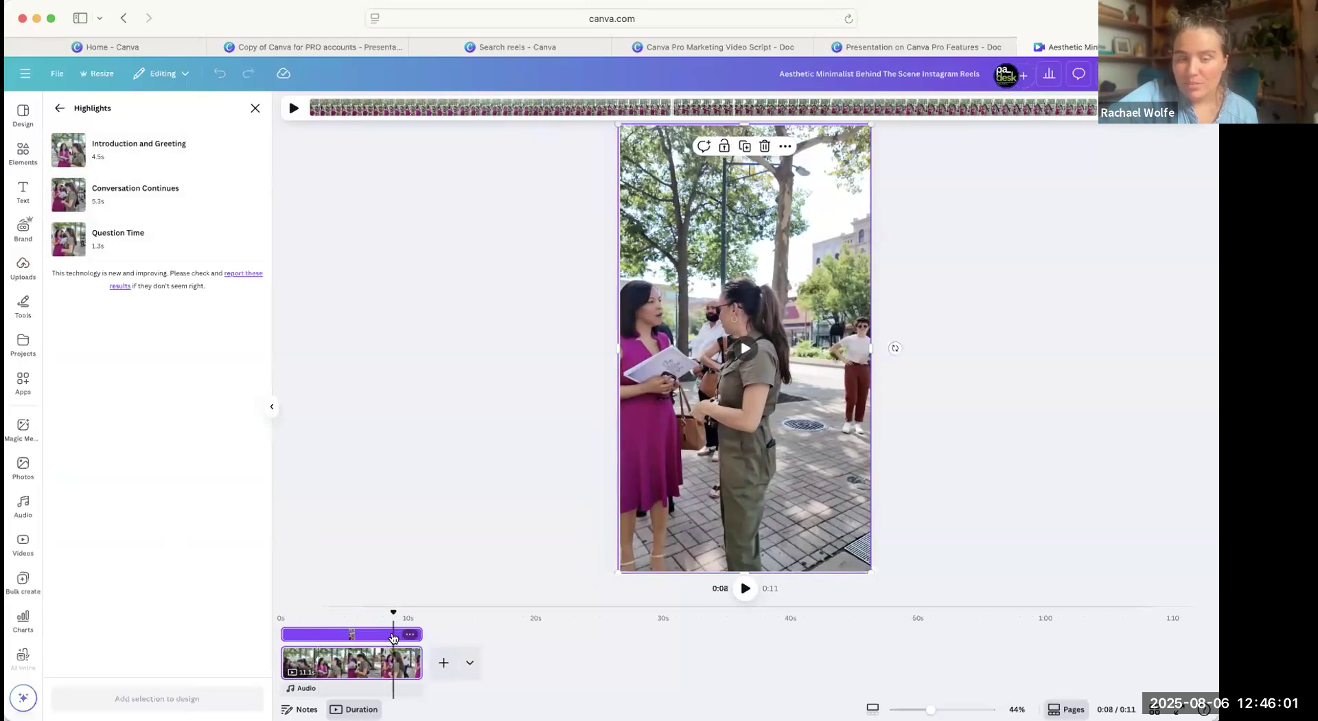
Delete the clip from the page, and undo the deletion.
left_click(411, 634)
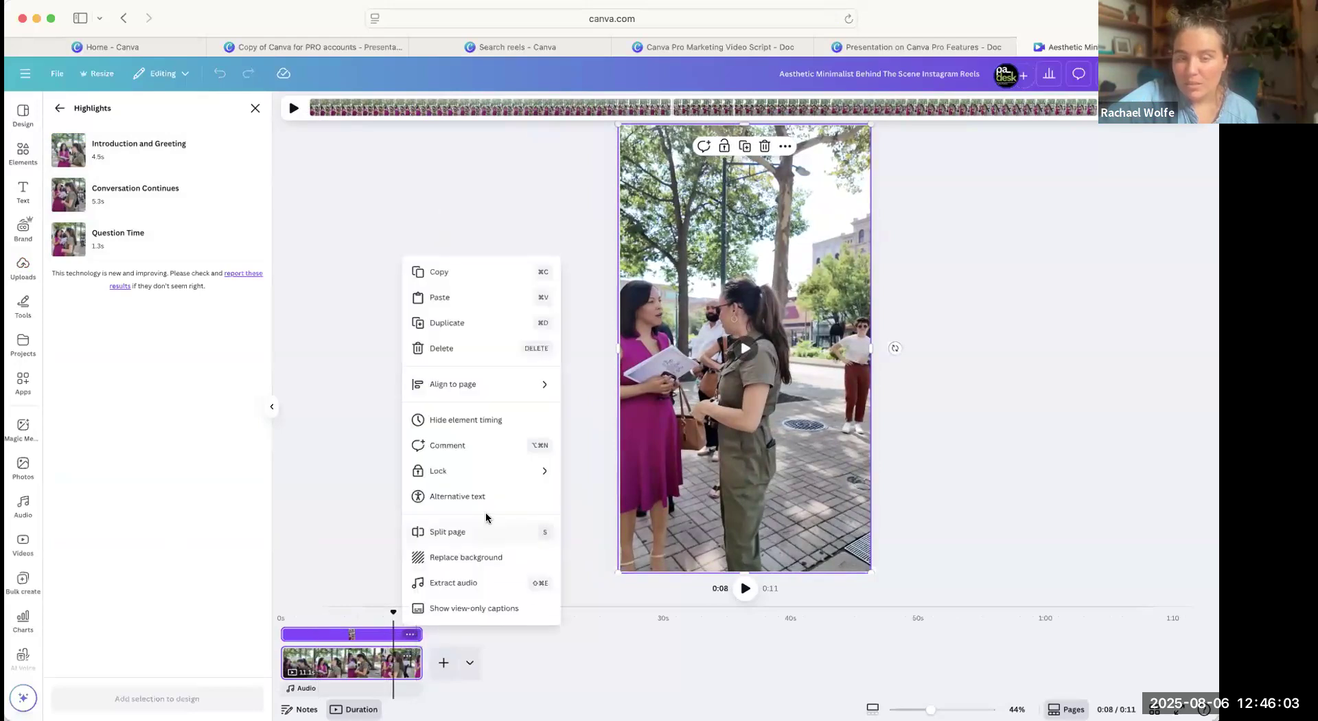
left_click(459, 344)
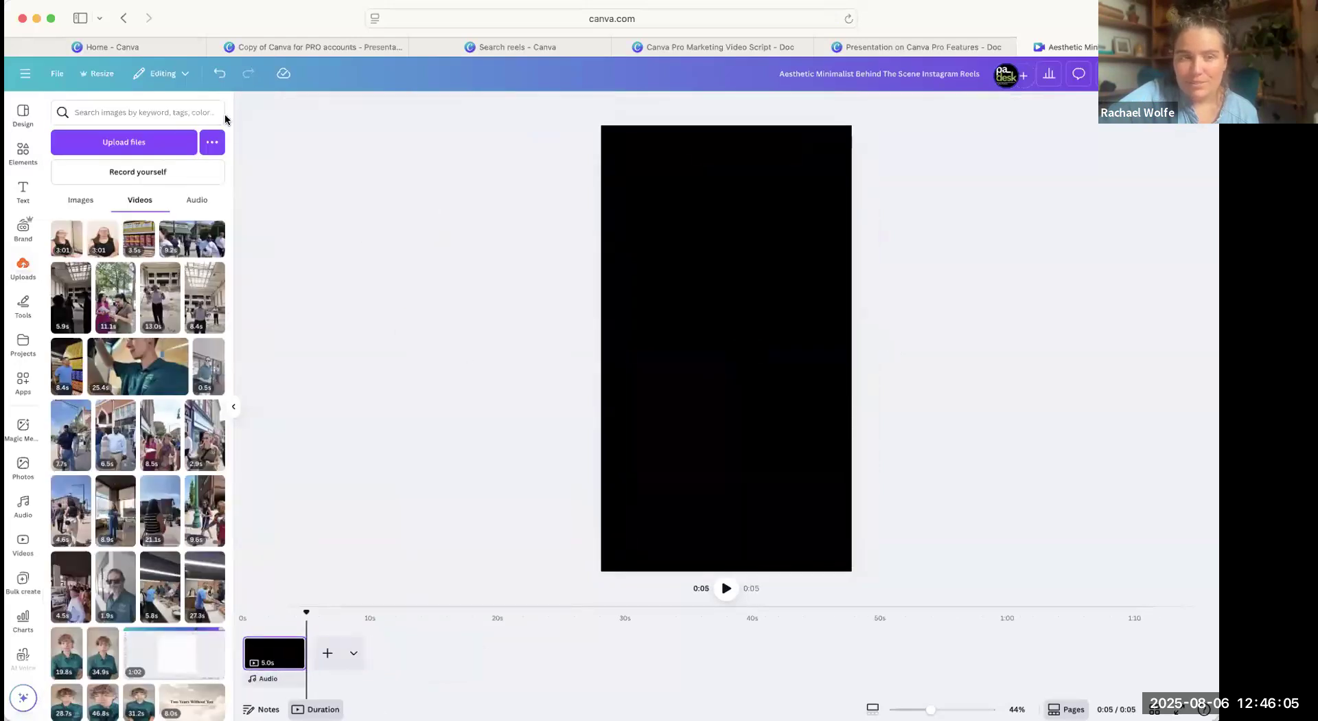
left_click(220, 74)
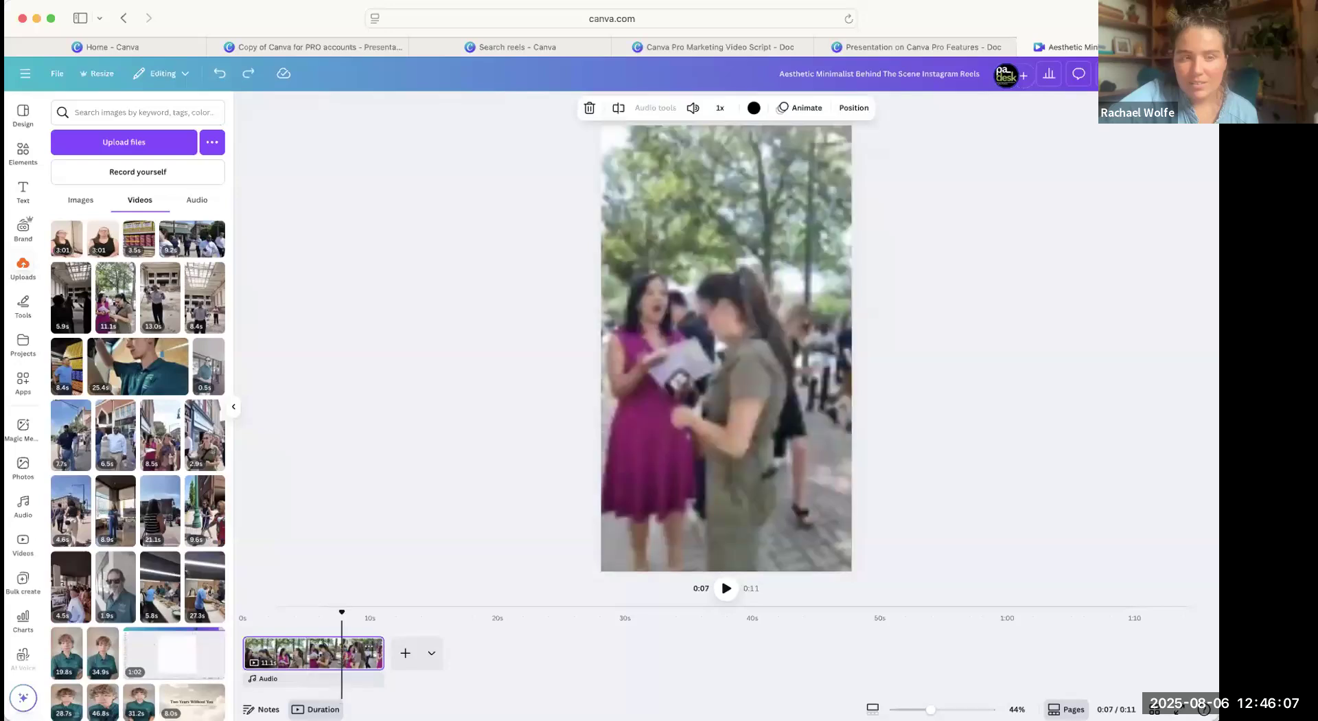
Check the first page's volume setting, generate Highlights for its clip of two women, and return to the uploaded videos.
left_click(694, 108)
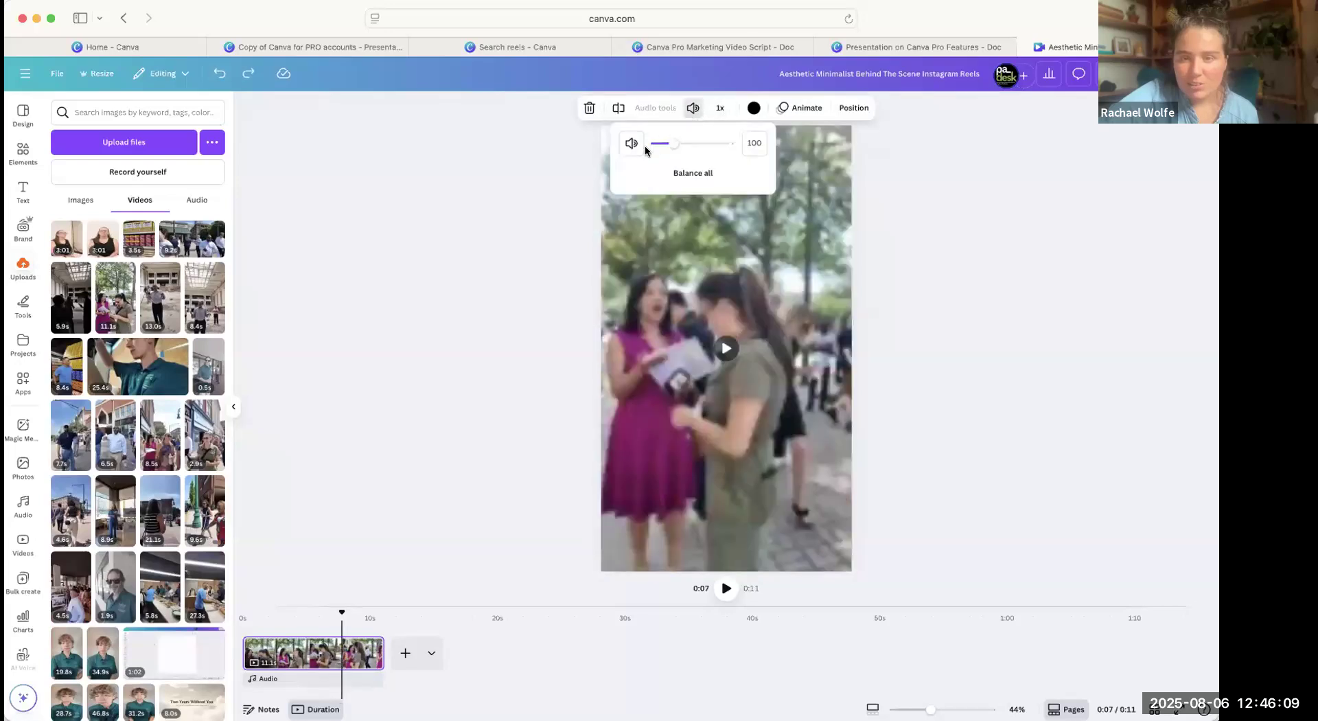
left_click(743, 294)
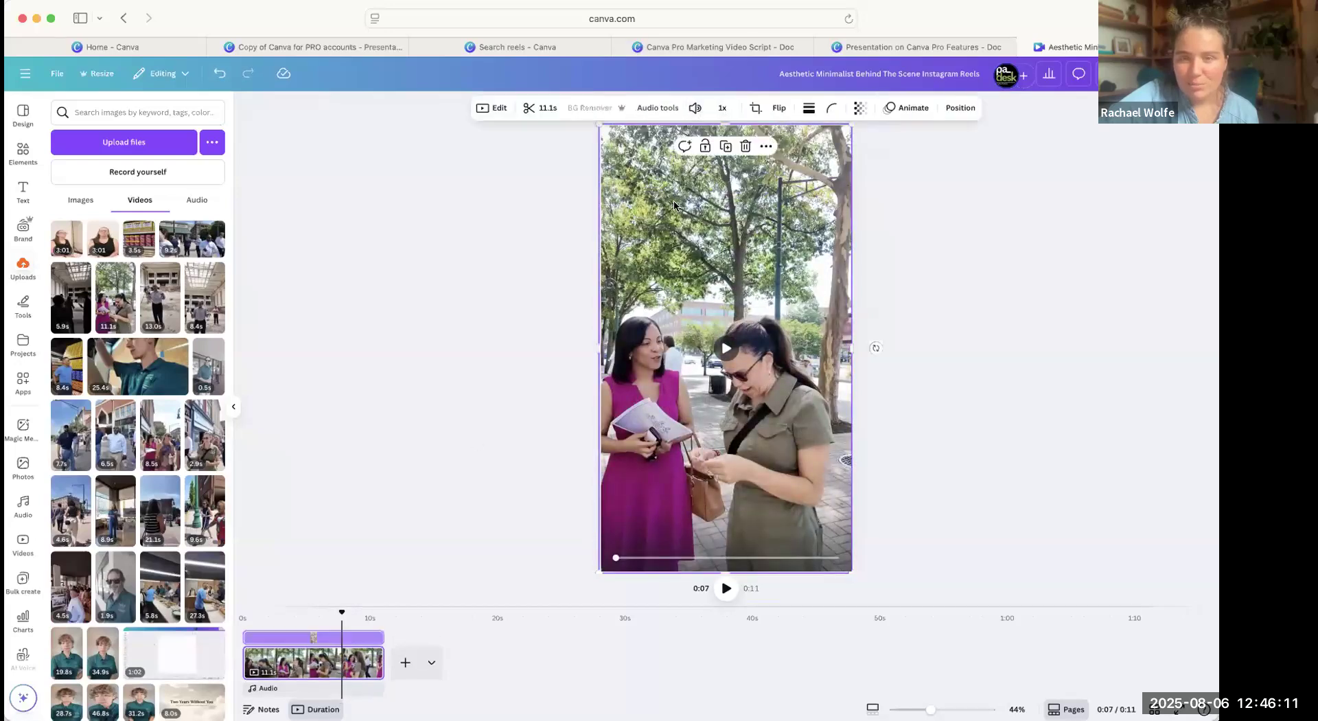
left_click(528, 108)
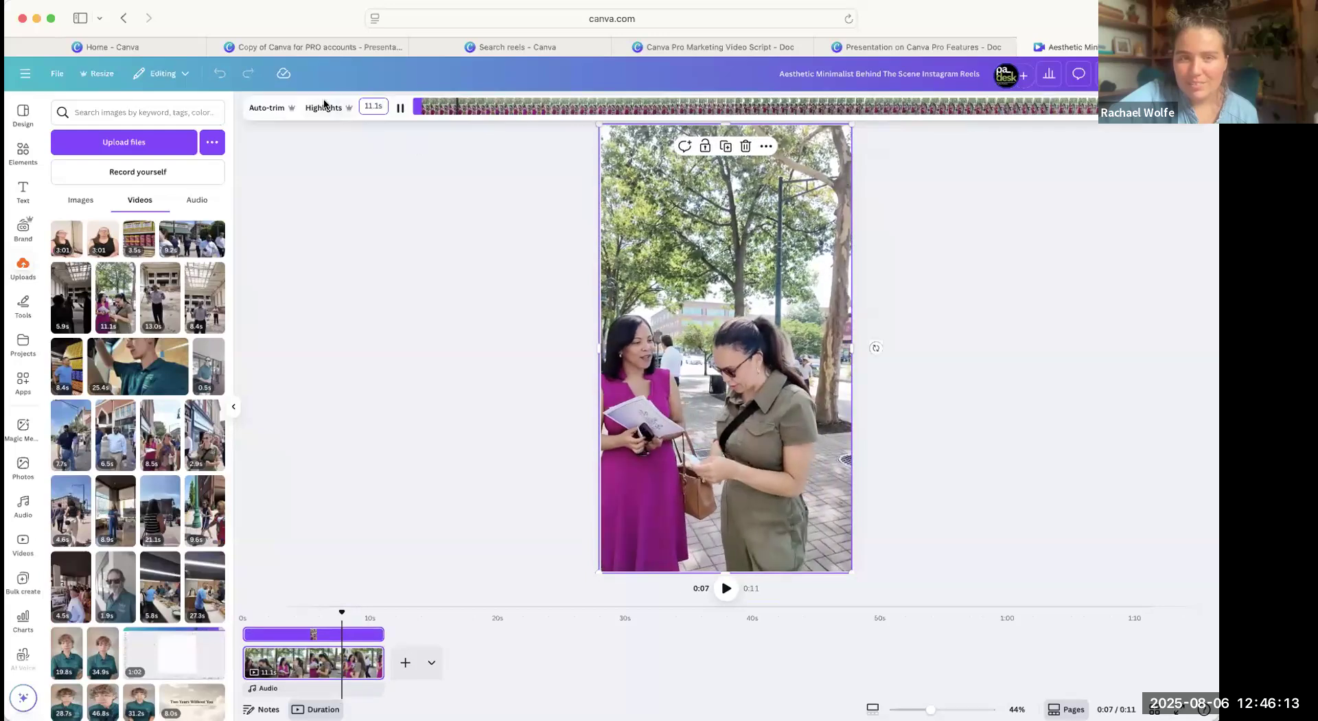
left_click(323, 105)
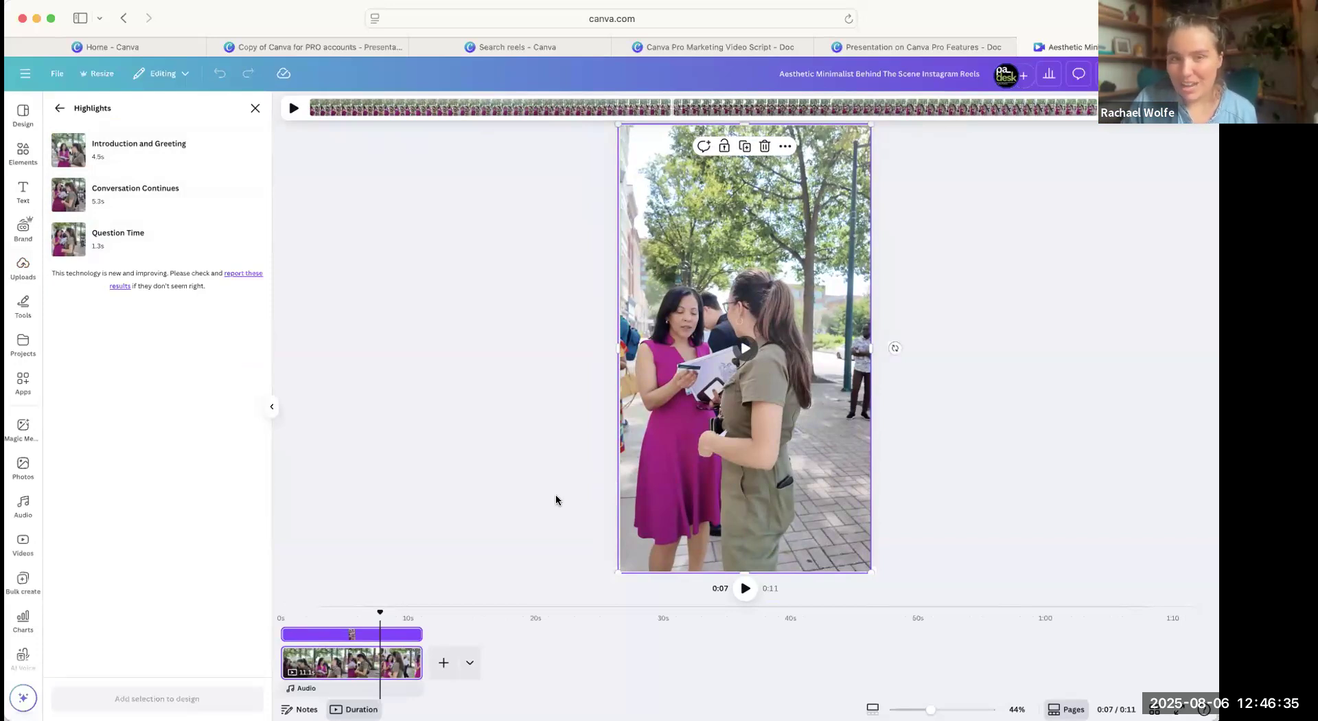
left_click(23, 270)
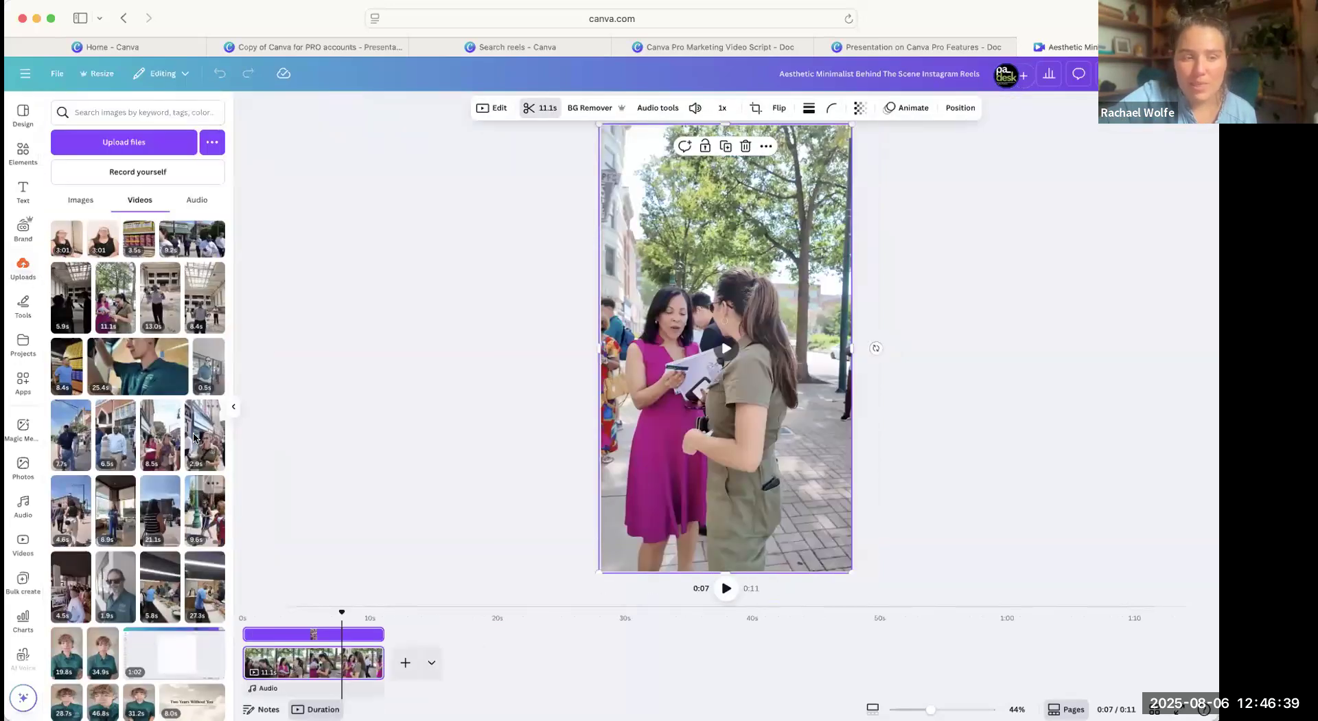
Add a second page with the uploaded 13.0 s clip of a man speaking in an unfinished building, enlarged to fill the page.
left_click(160, 302)
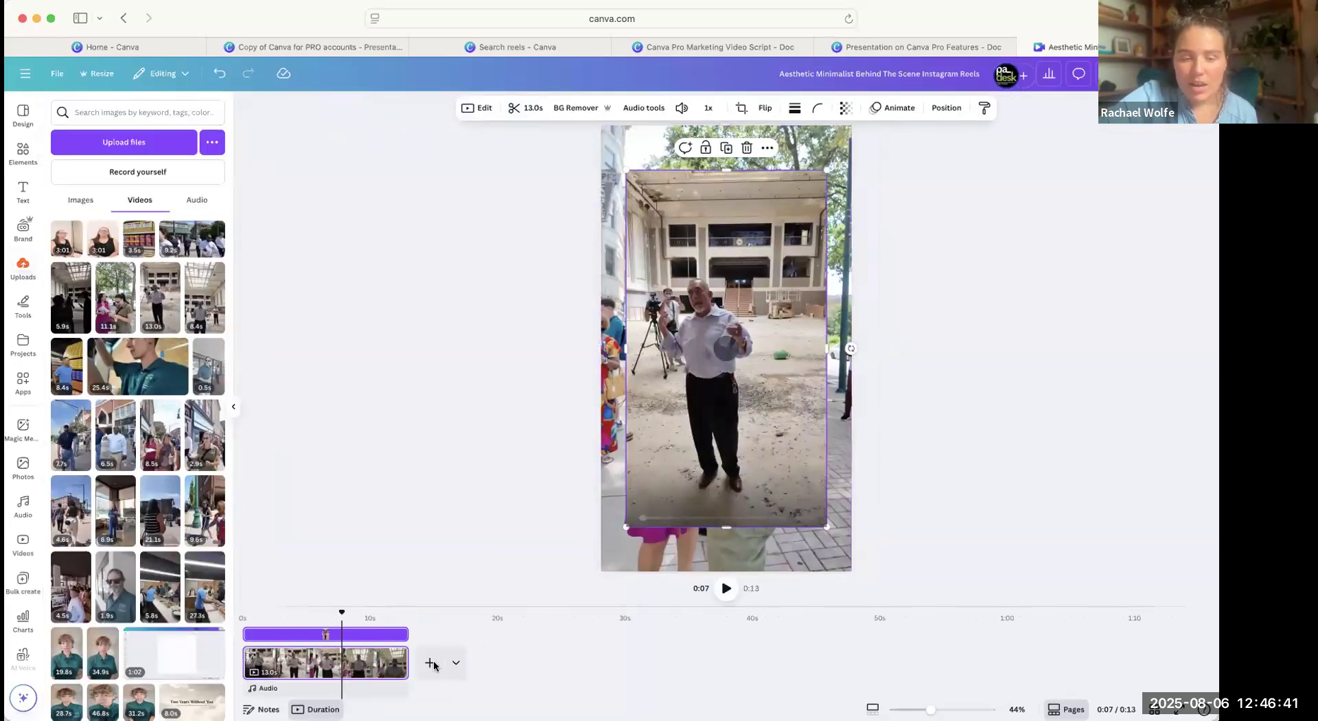
key("Delete")
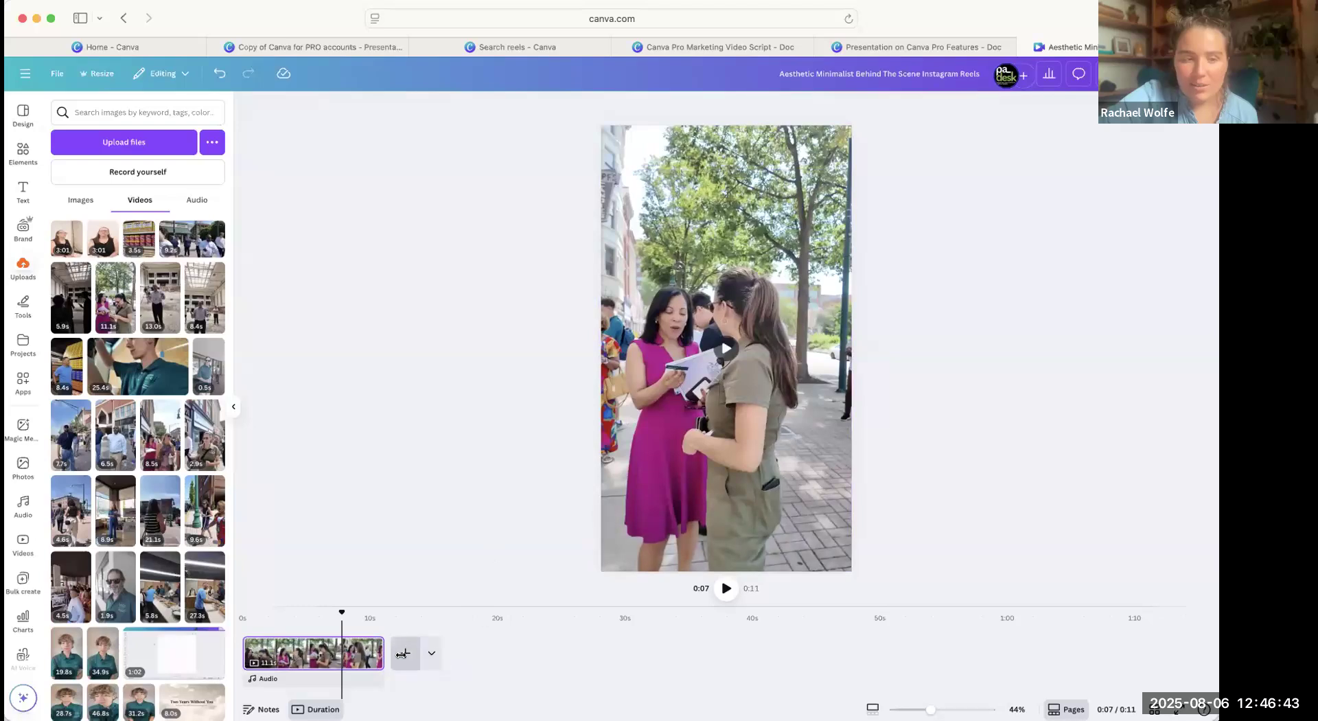
left_click(401, 653)
left_click(159, 302)
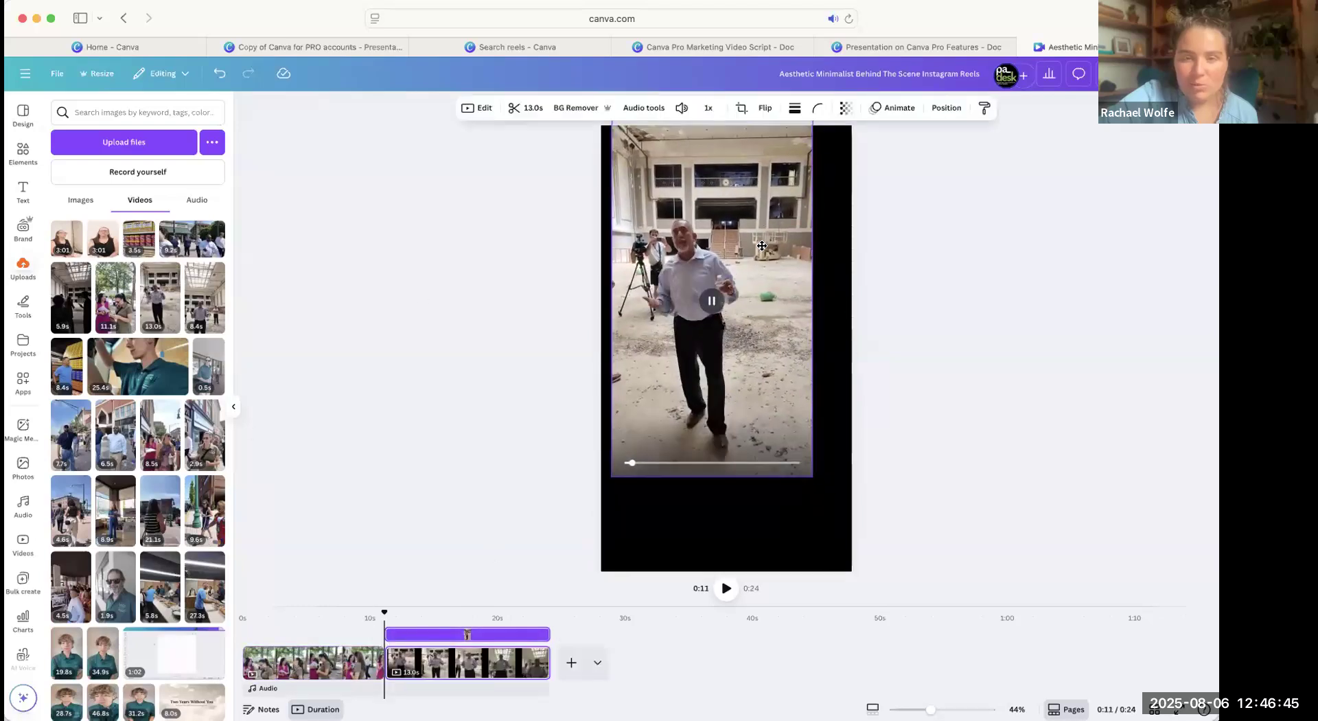
left_click_drag(762, 245, 751, 243)
left_click(681, 108)
left_click_drag(801, 478, 862, 574)
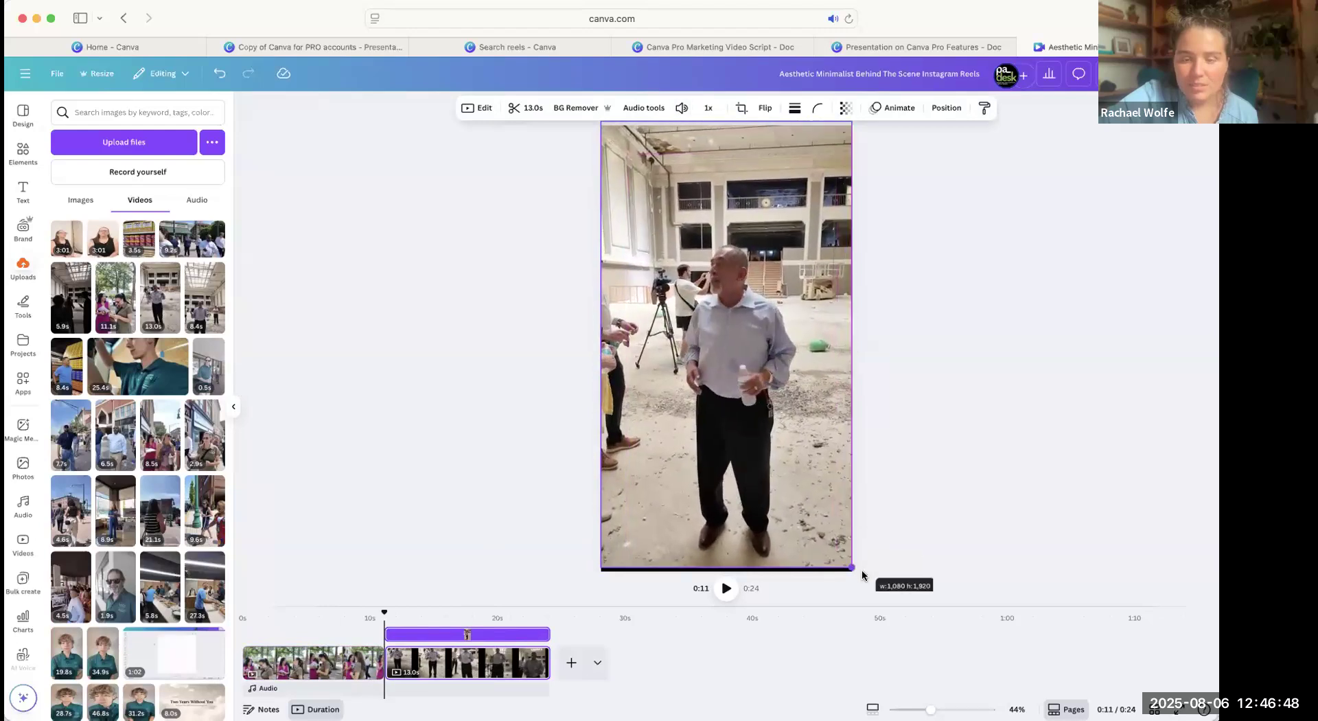
left_click(683, 108)
left_click(682, 108)
left_click(679, 110)
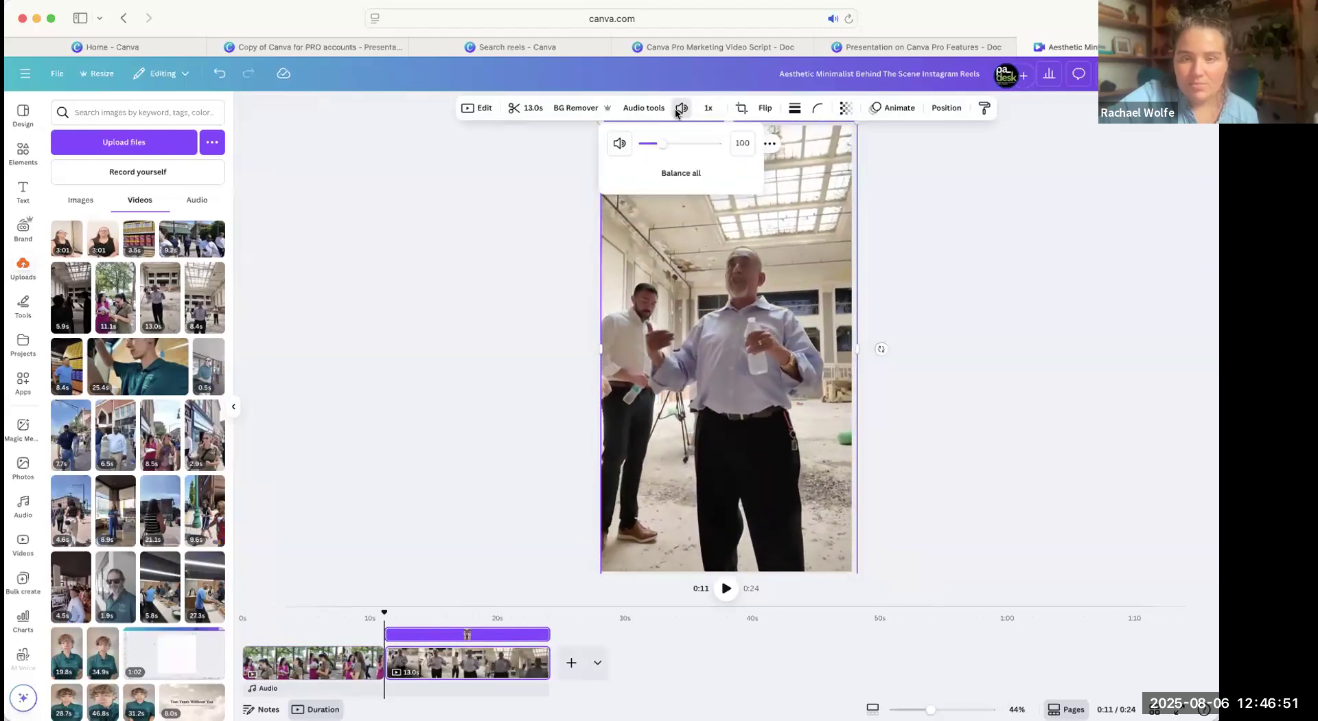
mouse_move(796, 313)
left_mouse_down()
mouse_move(795, 300)
mouse_move(795, 313)
left_mouse_up()
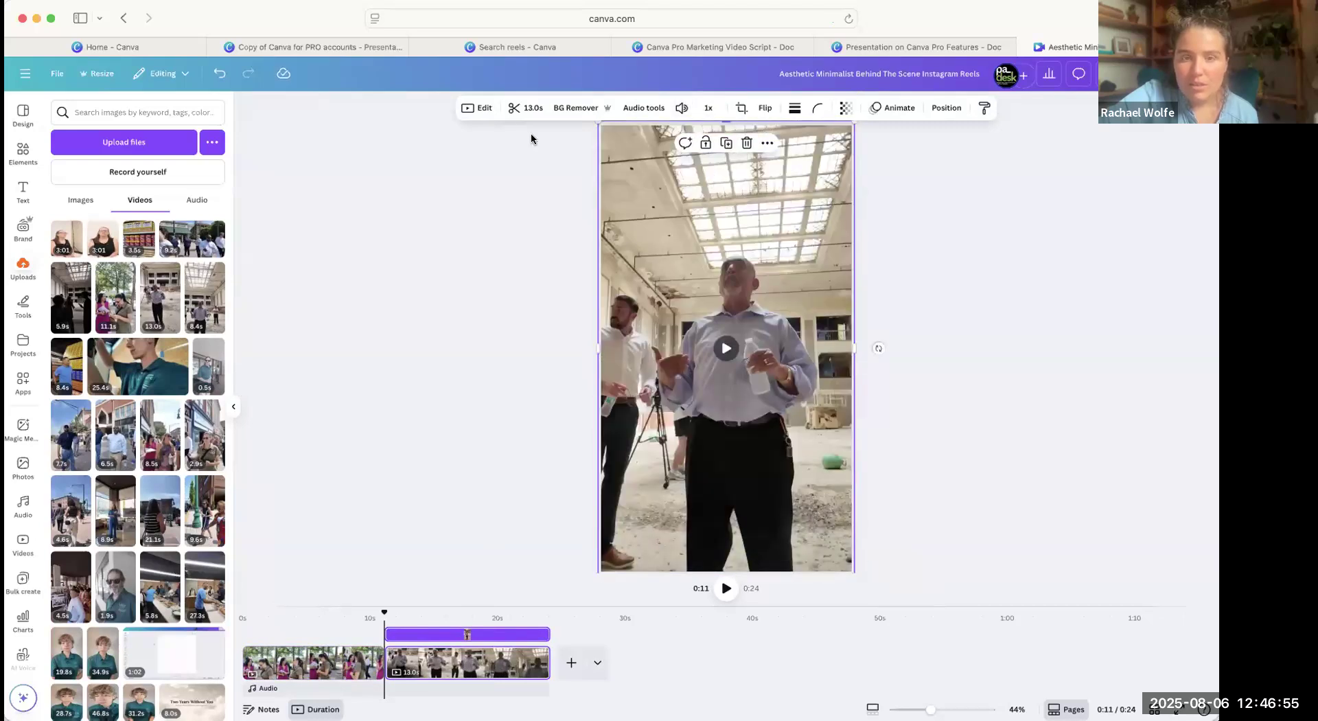
Generate Highlights for the 13.0 s clip and add only the "Energy and Business Owners" selection to the design.
left_click(523, 107)
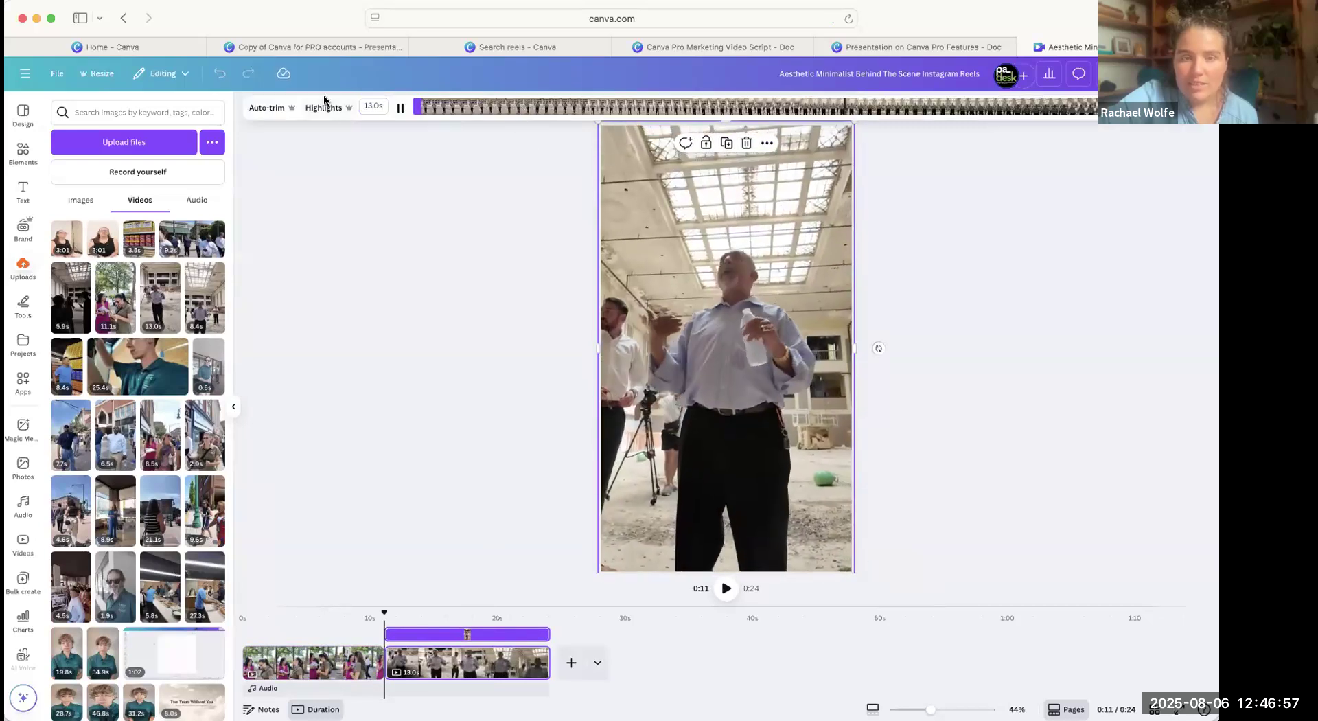
left_click(326, 107)
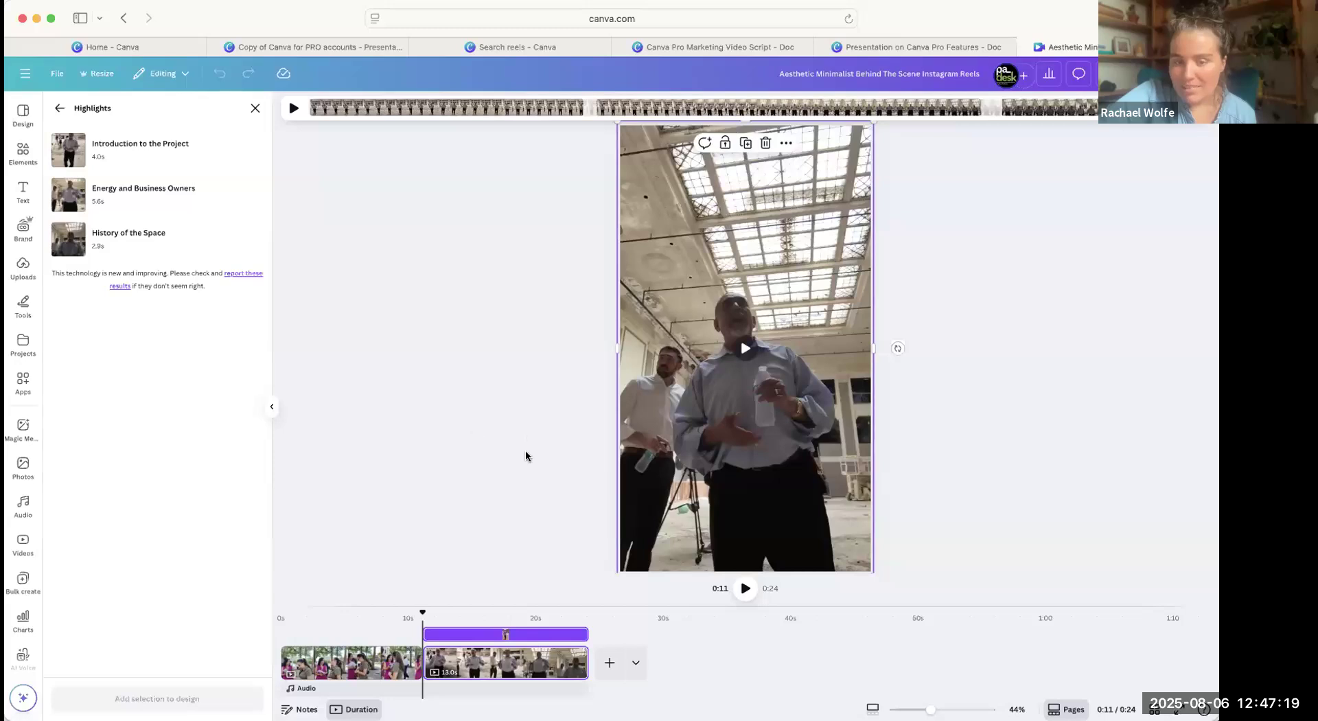
left_click(116, 195)
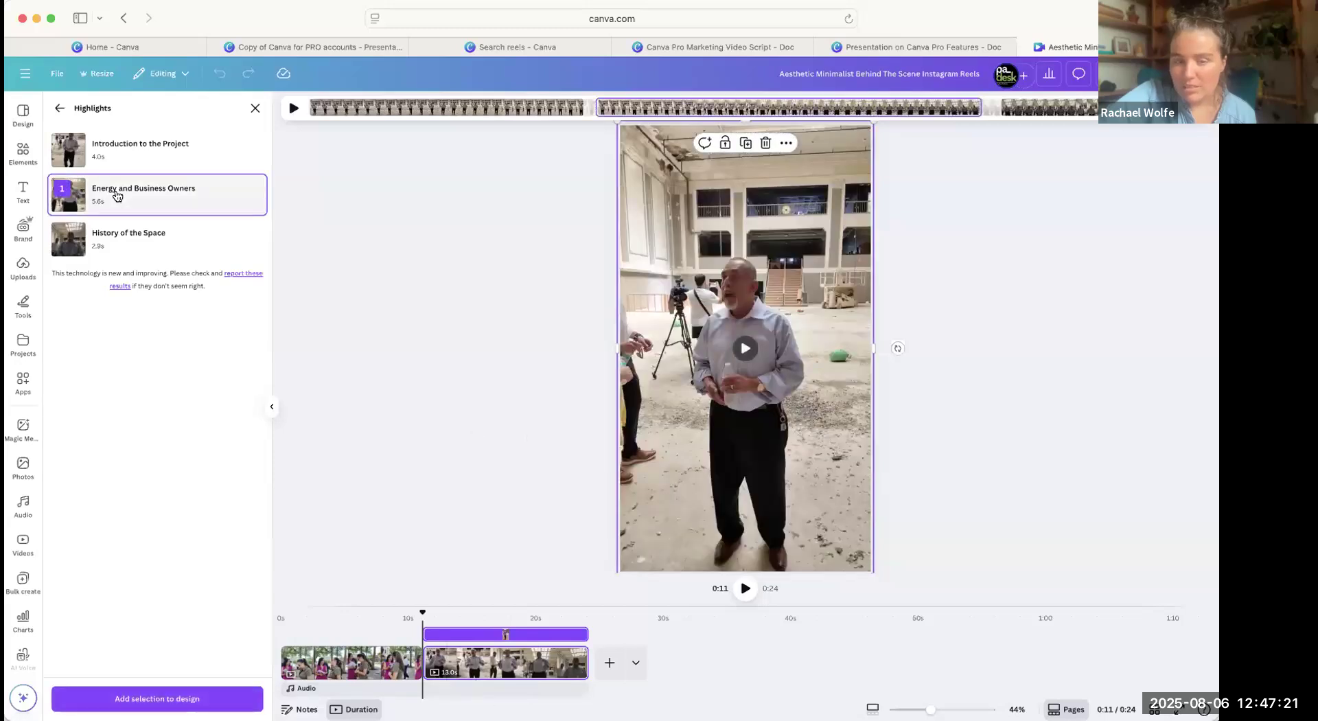
left_click(117, 195)
left_click(134, 203)
left_click(209, 696)
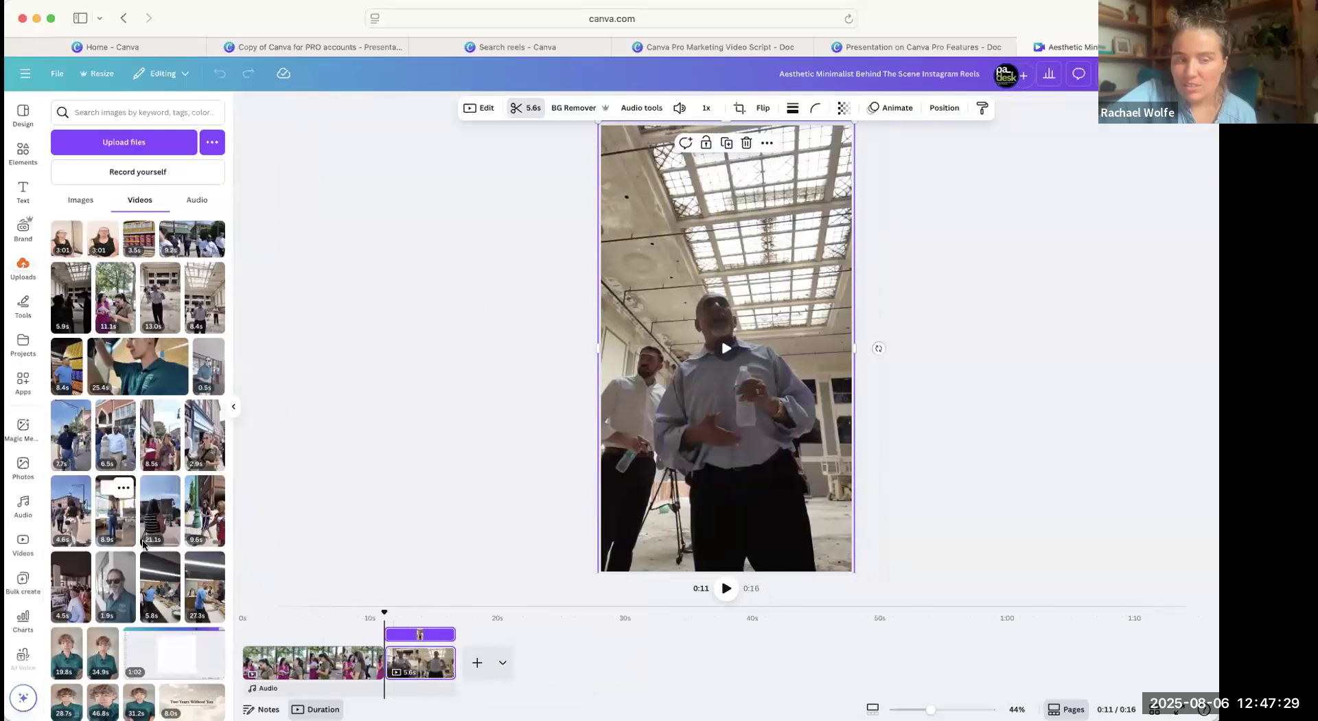
Add a third page with the uploaded 27.3 s clip of people serving food, and enlarge it beyond the page edges.
left_click(206, 529)
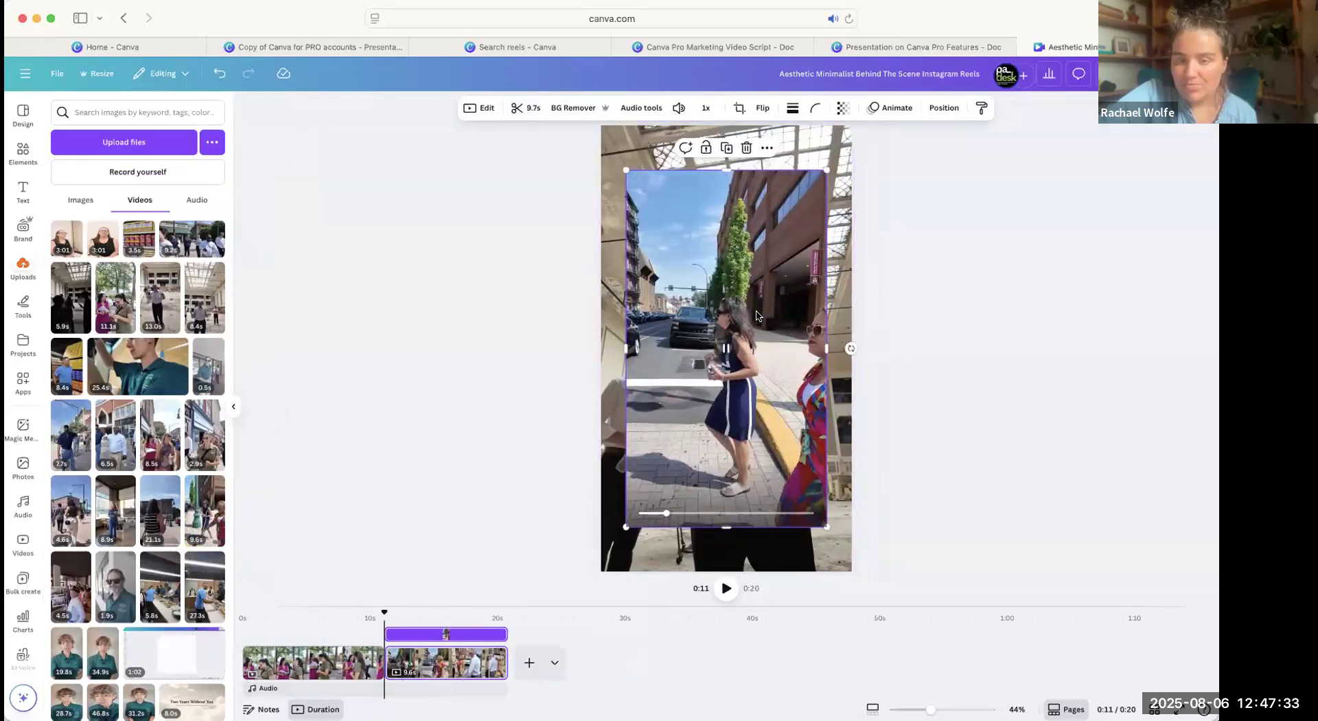
key("Delete")
left_click(478, 649)
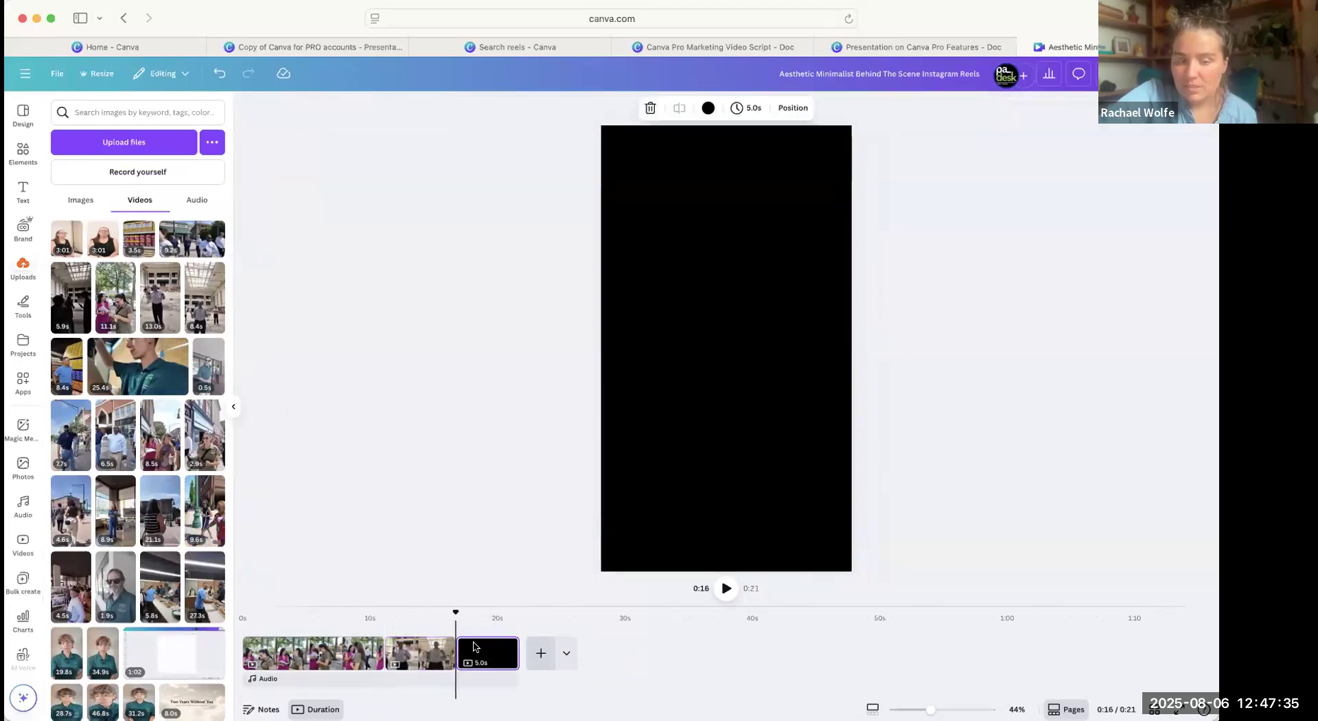
left_click(205, 586)
left_click_drag(775, 279, 750, 232)
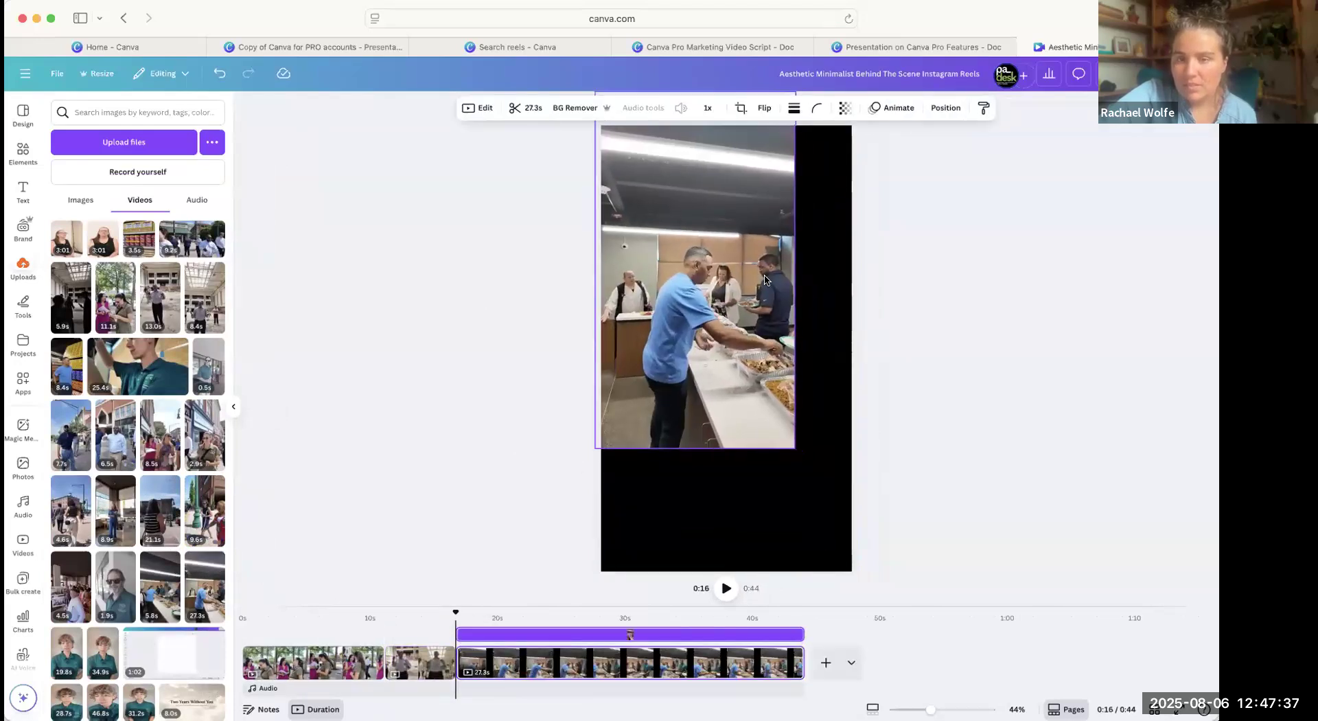
left_click_drag(795, 447, 894, 649)
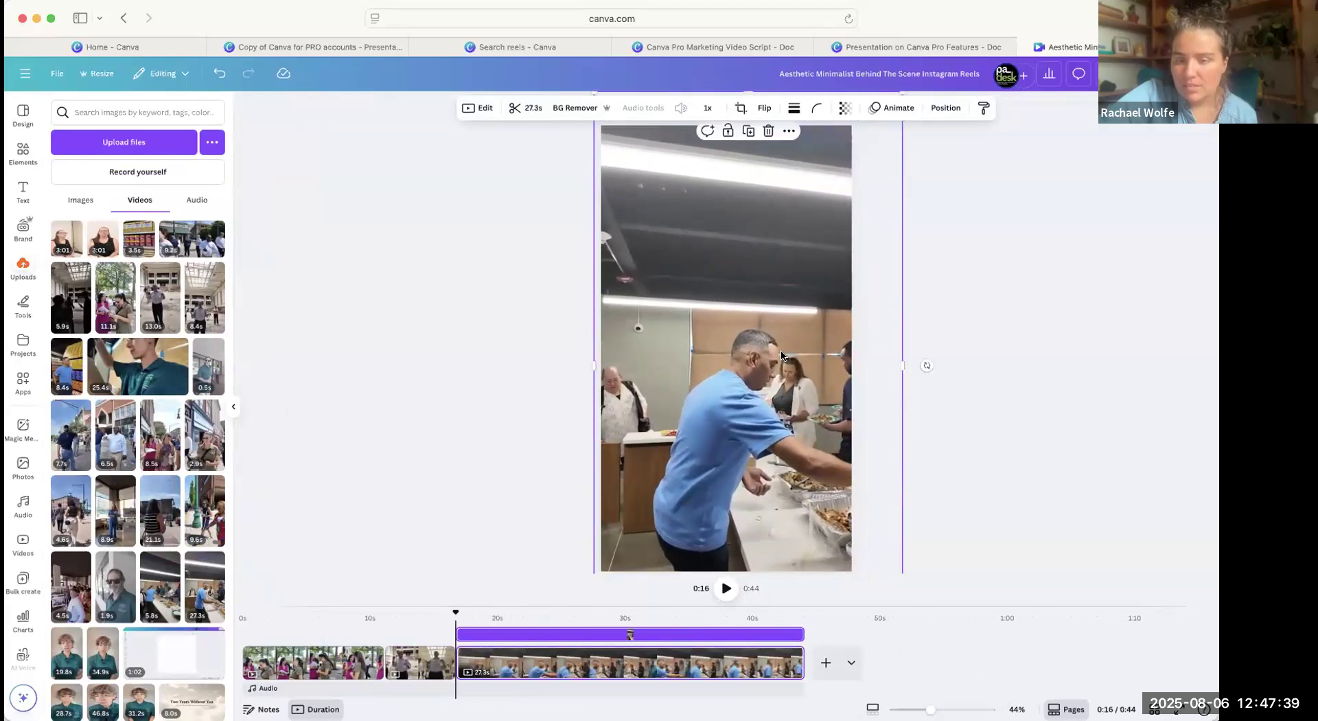
Apply Auto-trim to the food-serving clip and reposition it centrally on the page.
left_click(525, 108)
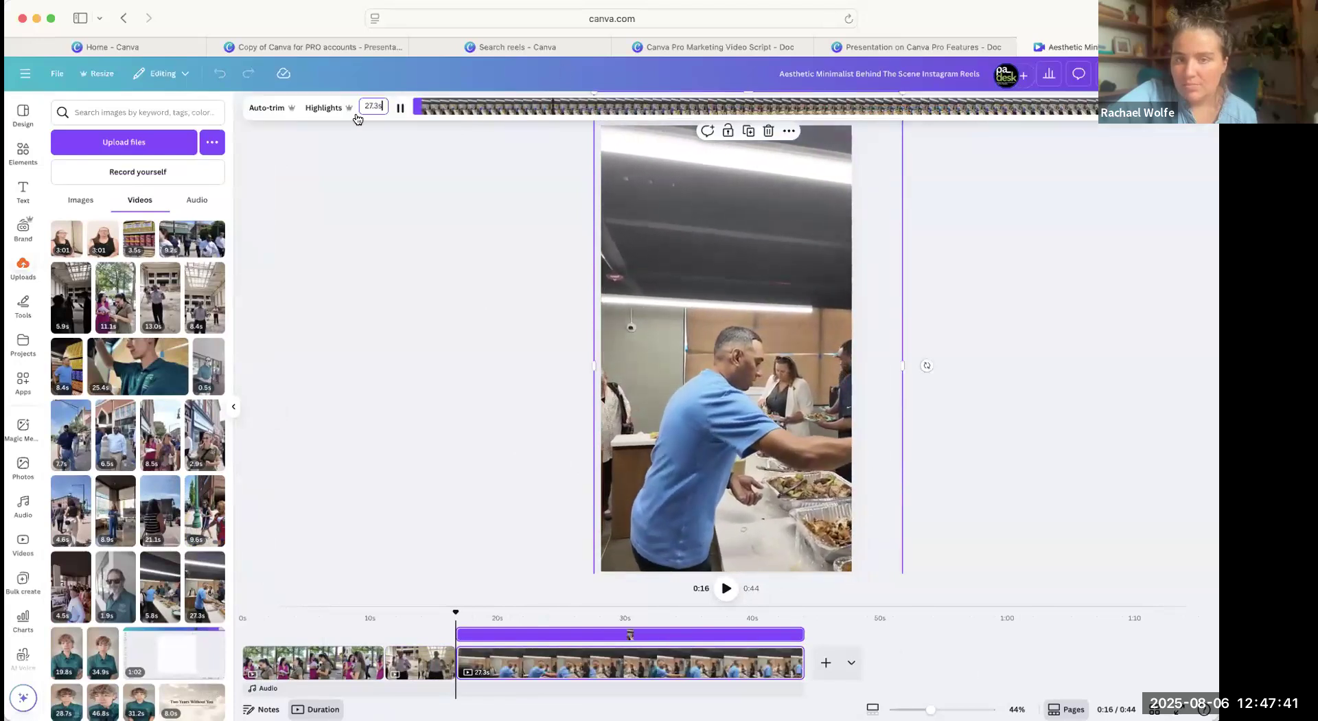
left_click(280, 108)
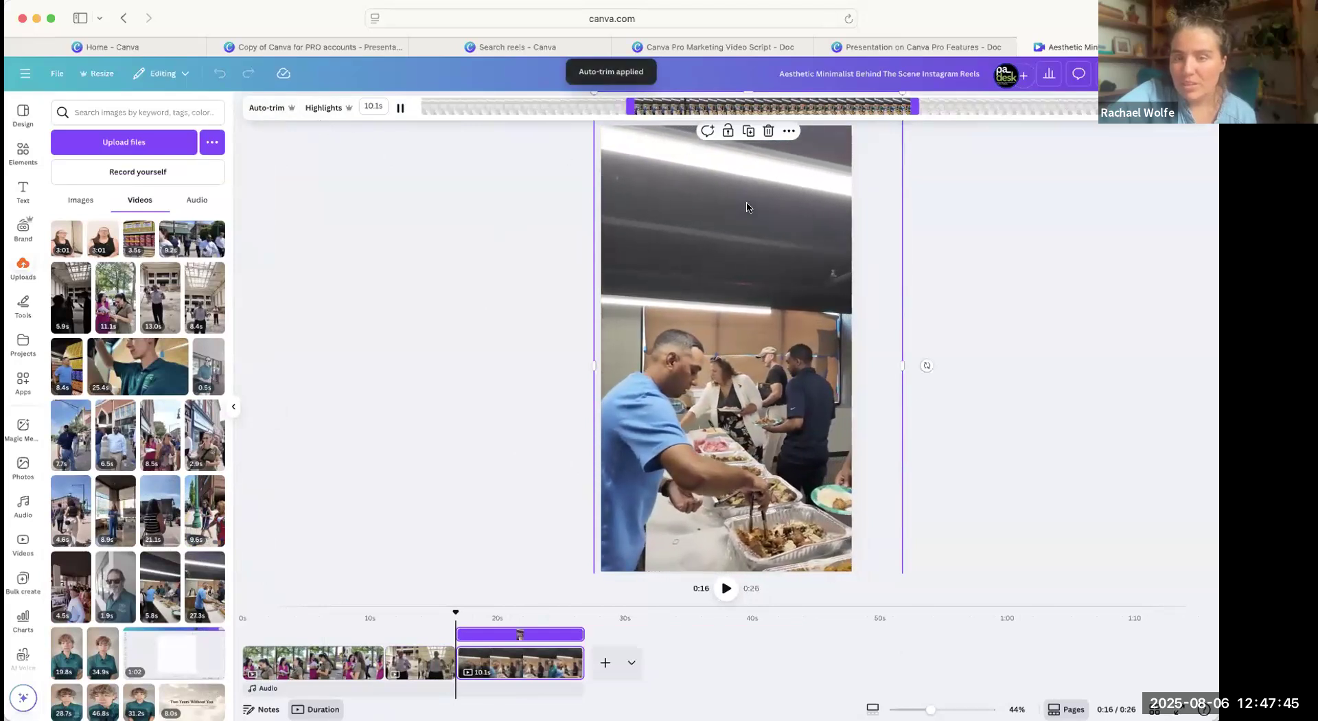
left_click_drag(803, 298, 781, 280)
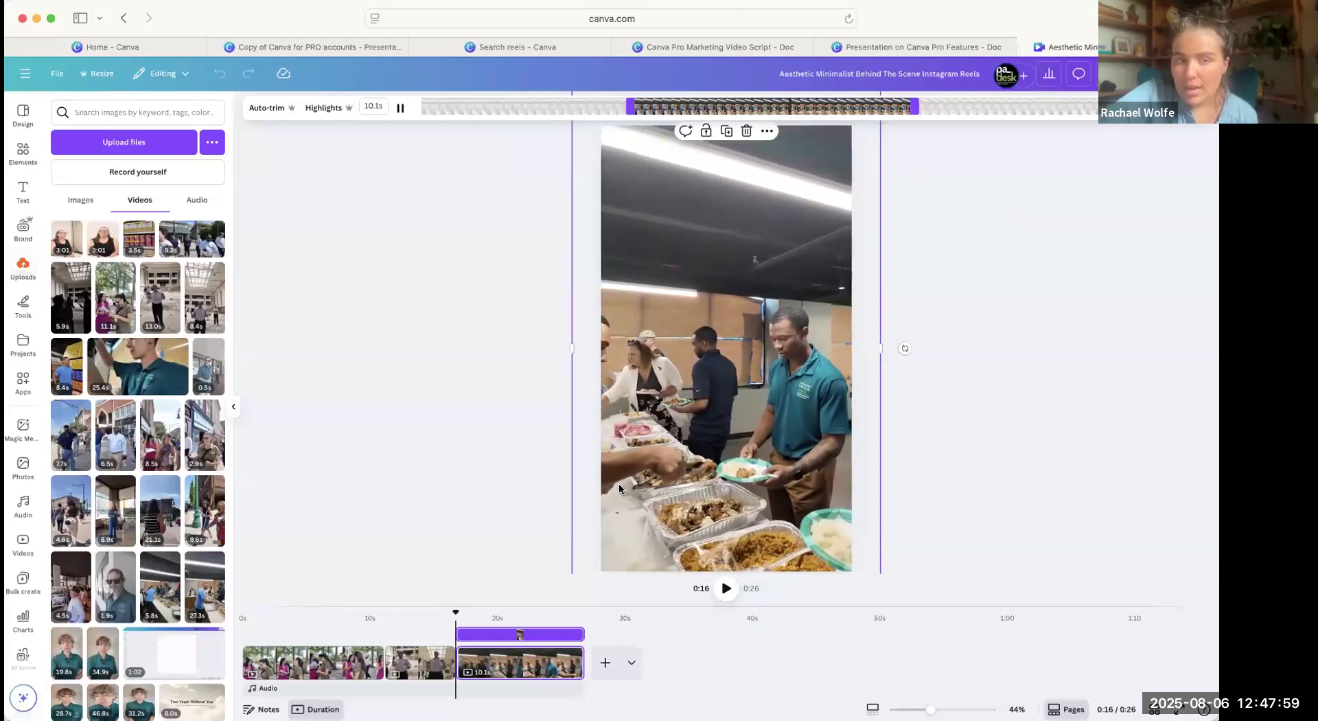
left_click(390, 320)
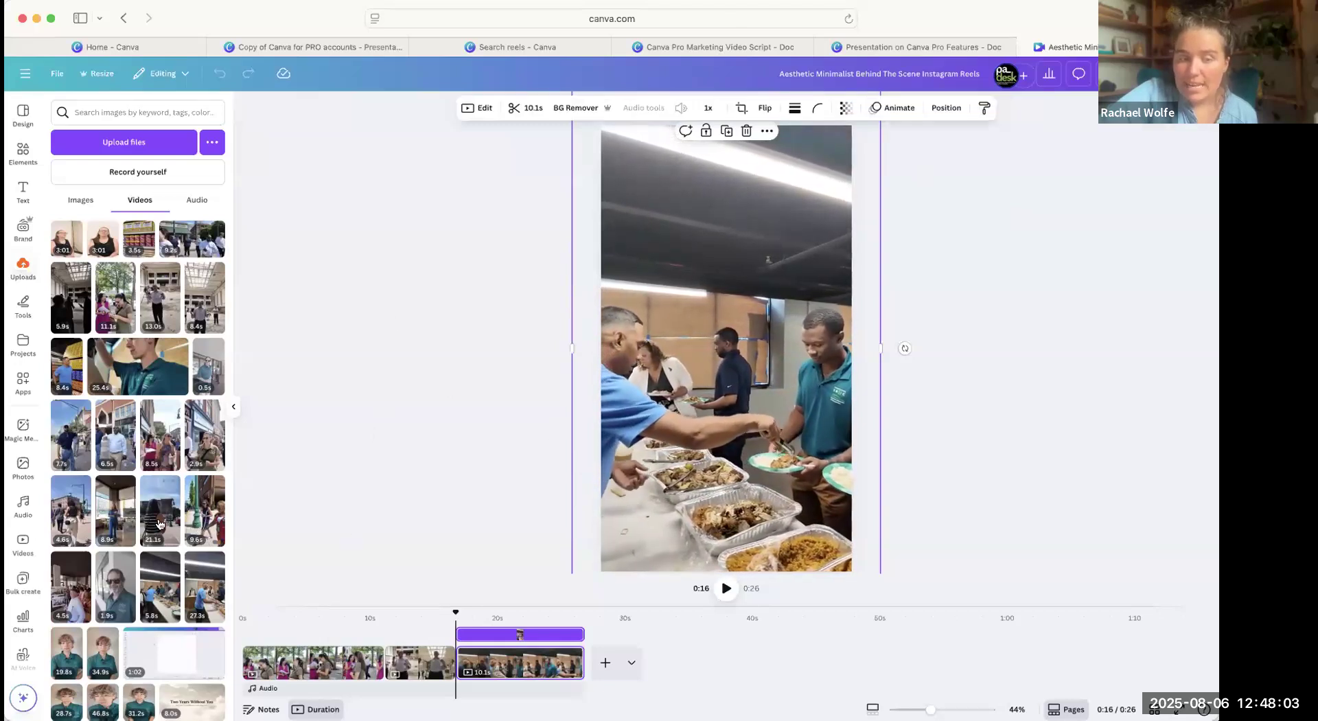
Open the Captions tool, go to the first page, and generate captions for the one selected video with speech.
scroll(138, 446, "down", 3)
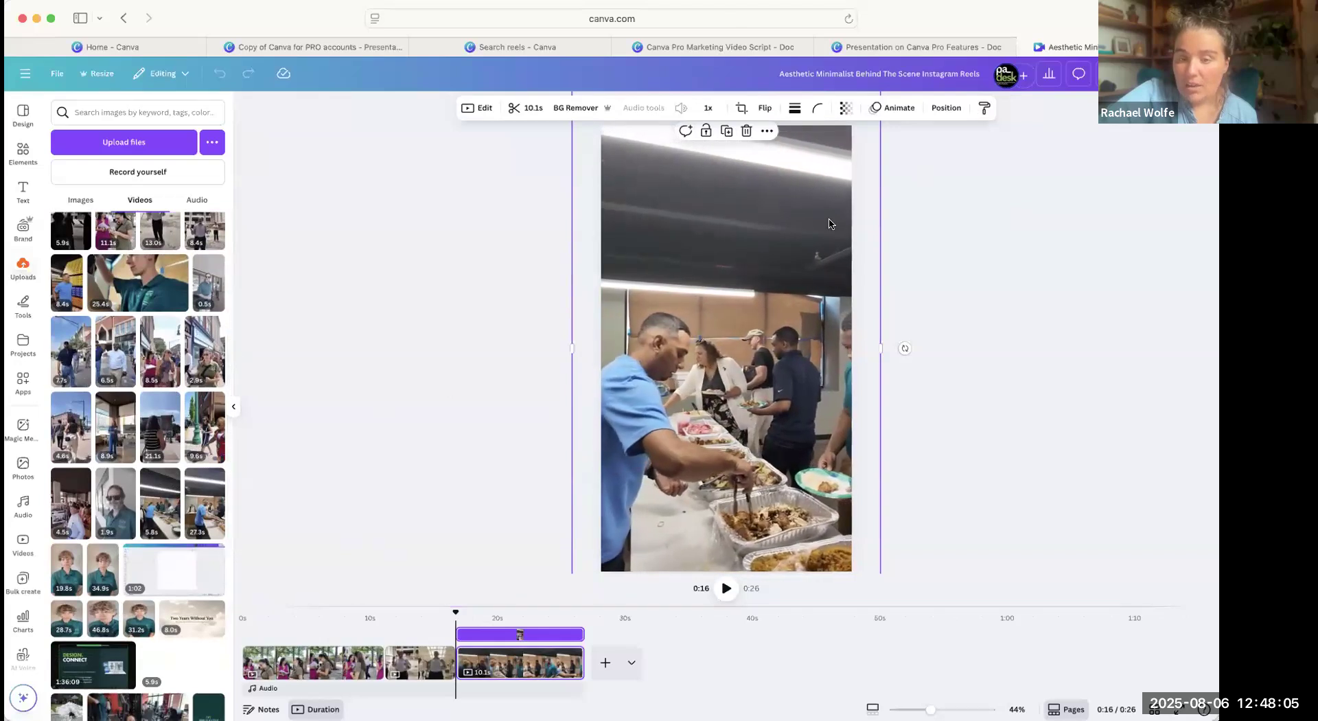
scroll(215, 499, "down", 1)
scroll(216, 499, "down", 3)
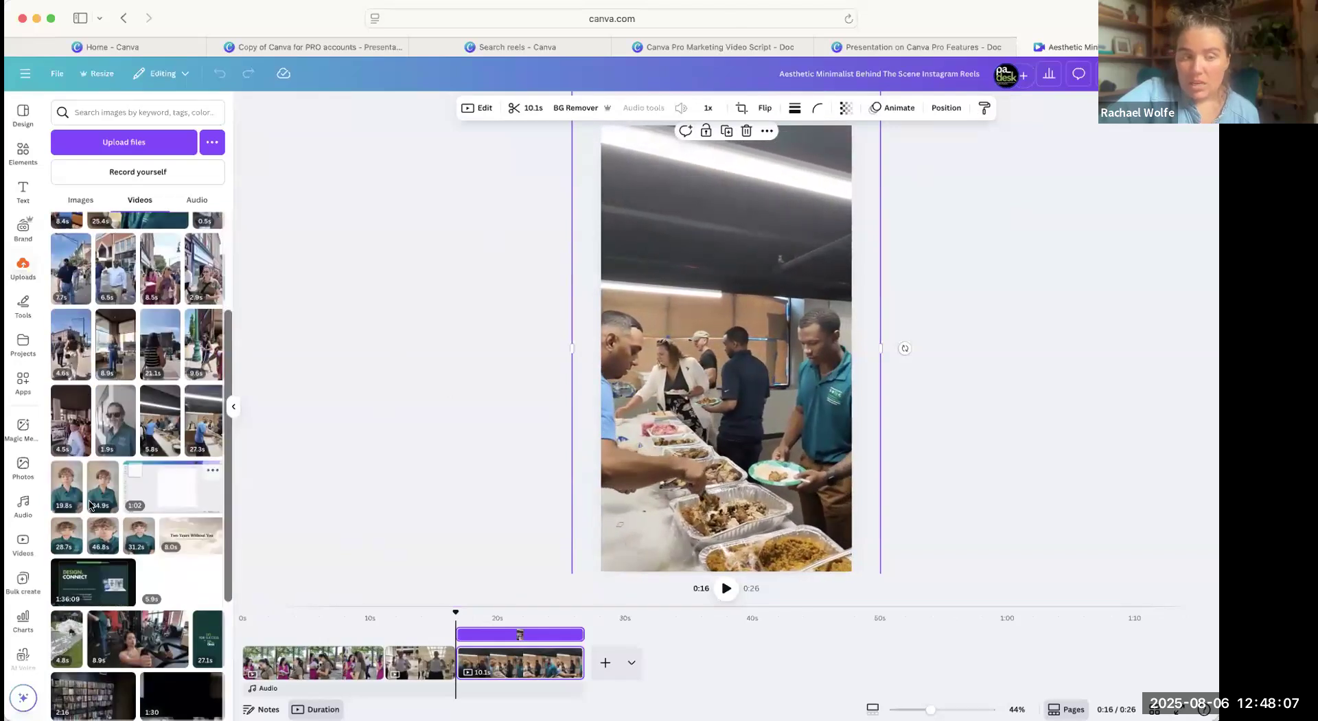
scroll(172, 507, "down", 2)
scroll(30, 524, "down", 3)
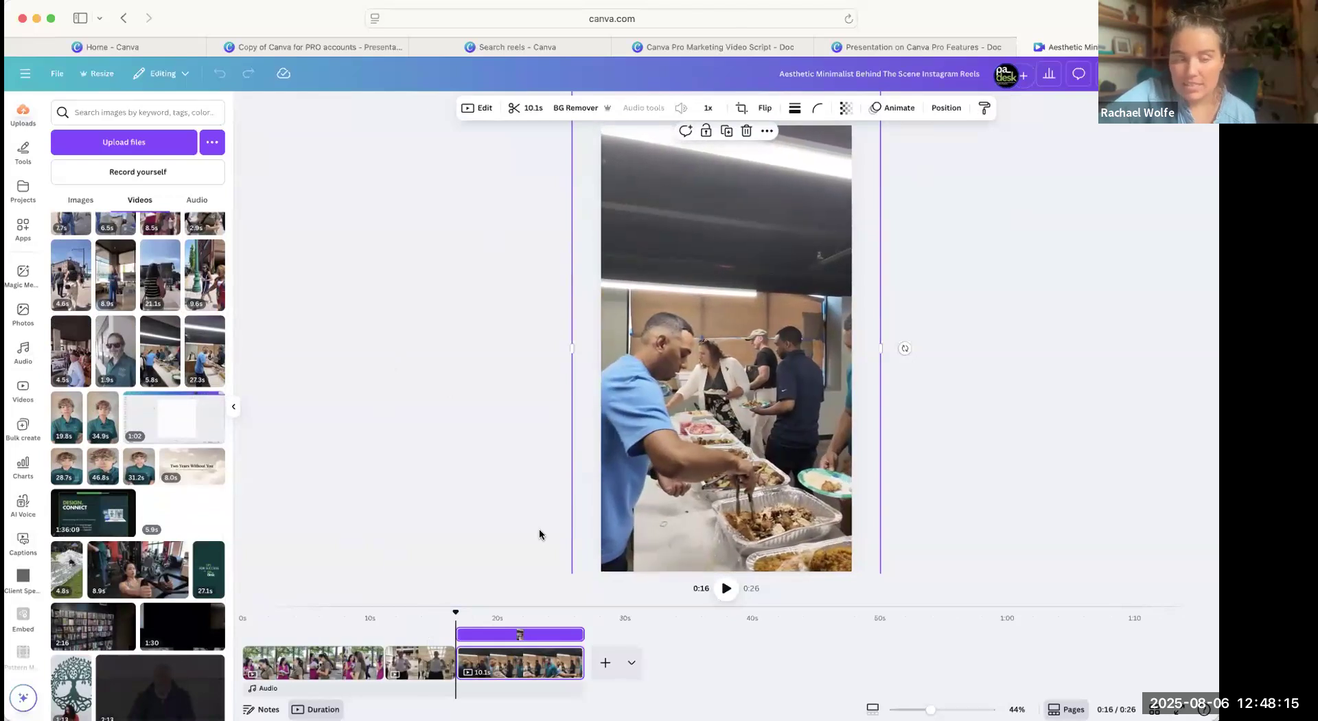
left_click(18, 548)
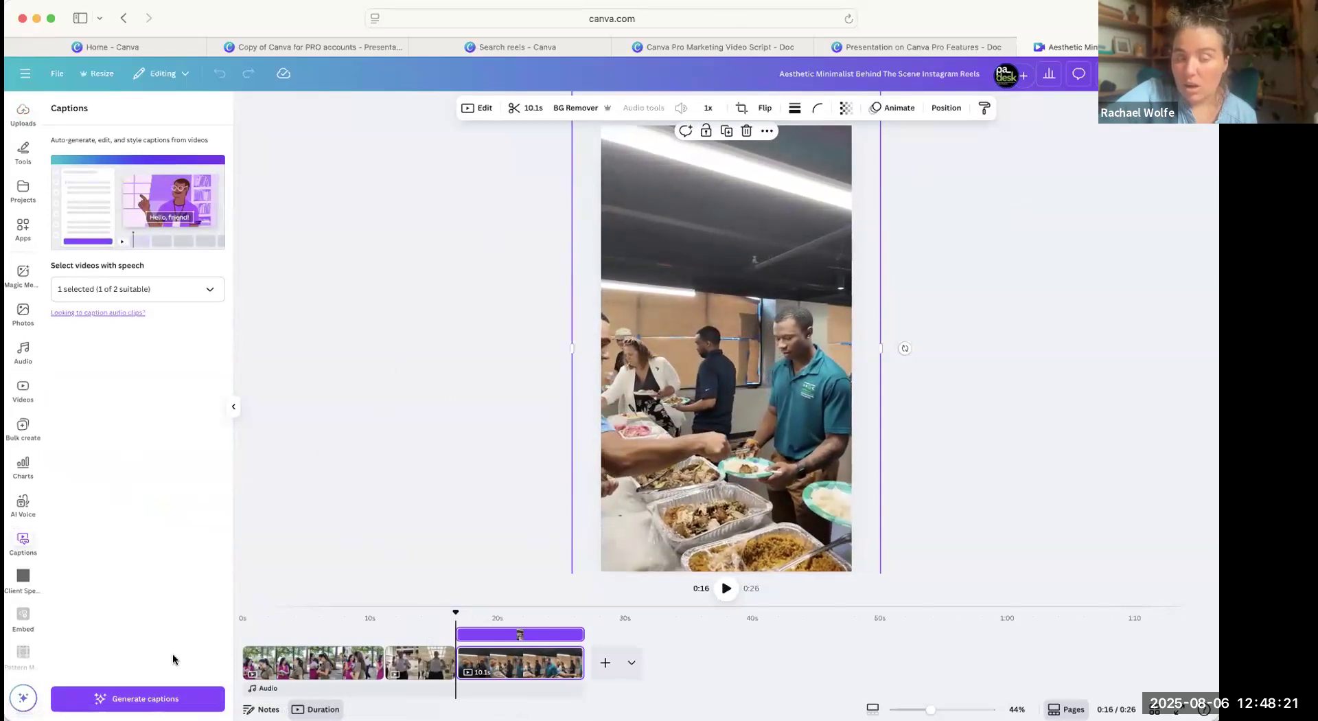
left_click(400, 471)
left_click(327, 664)
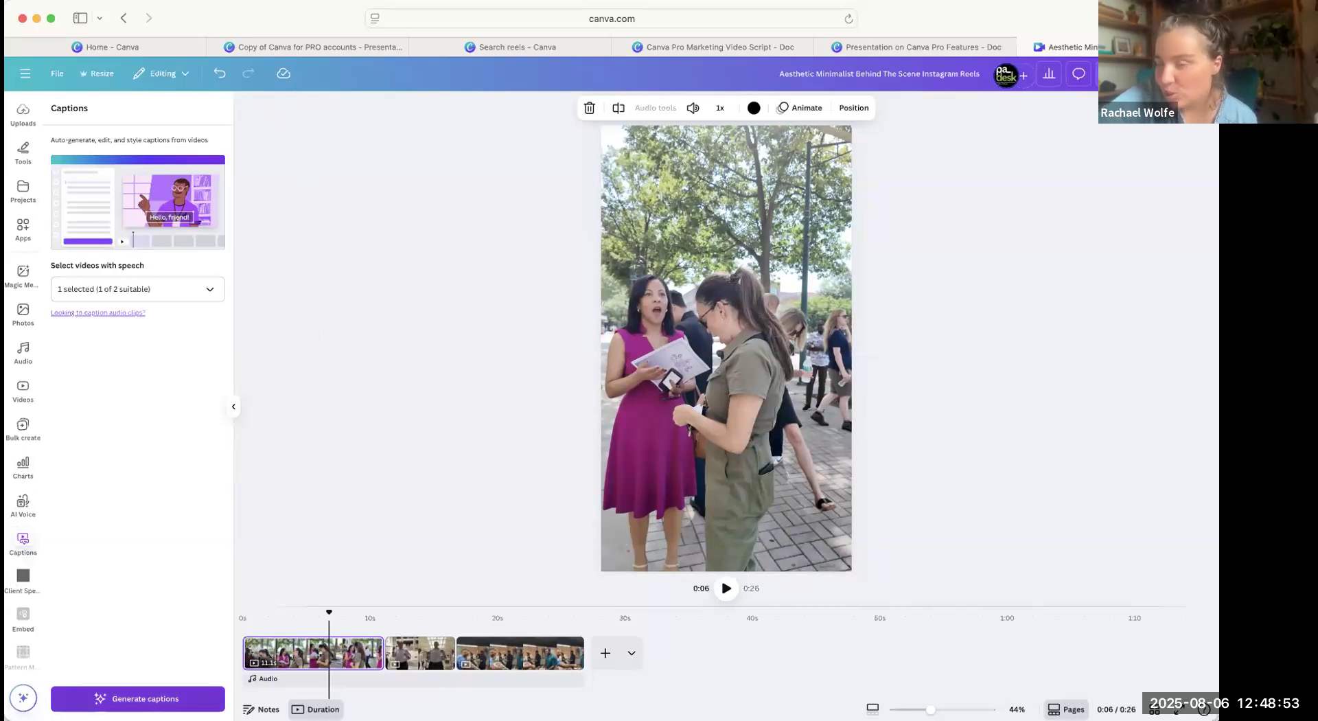
left_click(138, 699)
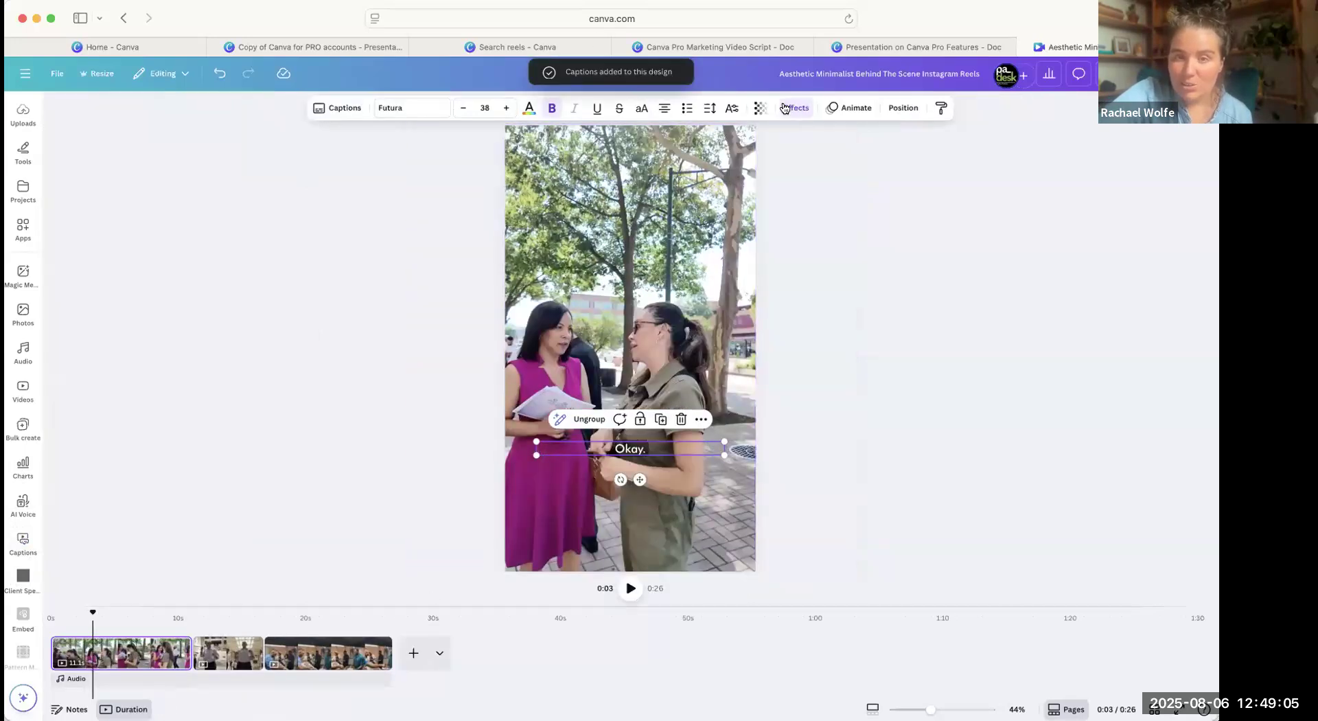
Set the caption's Background effect color to the dark teal from the brand's primary colors, and check the text transparency.
left_click(785, 108)
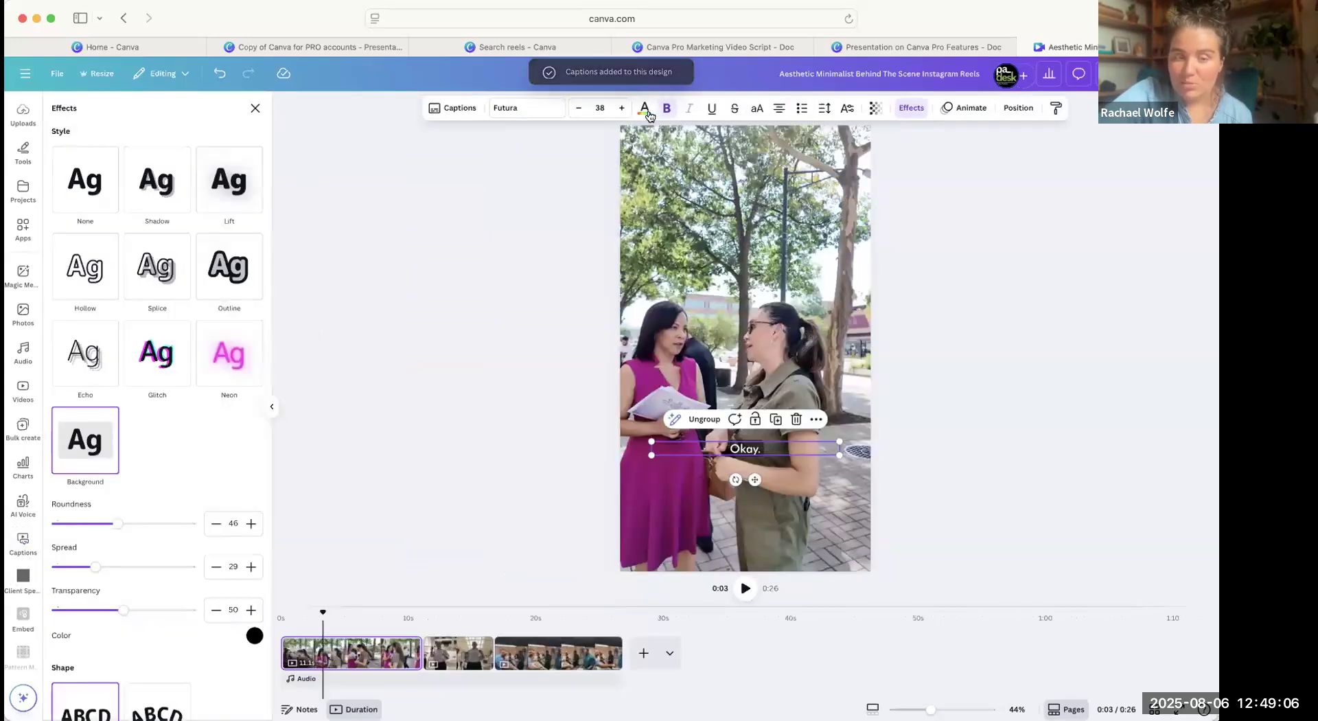
left_click(254, 635)
left_click(114, 442)
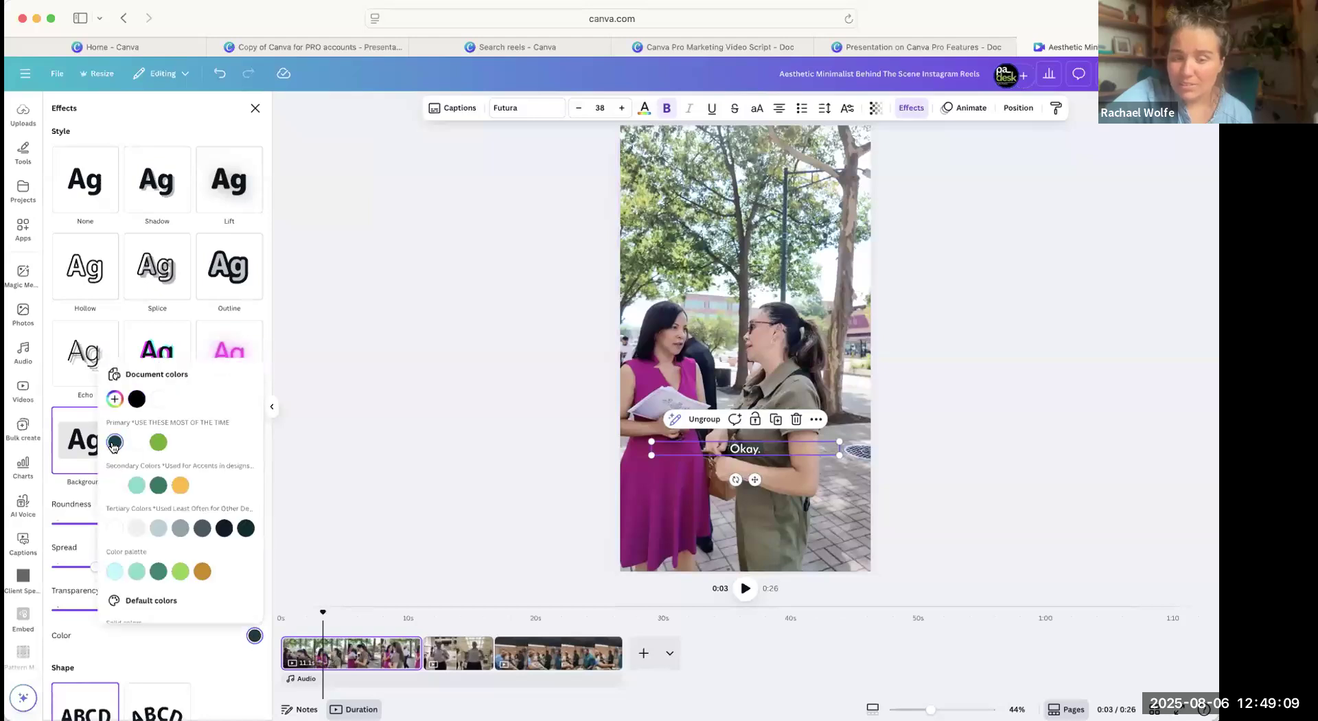
left_click(876, 108)
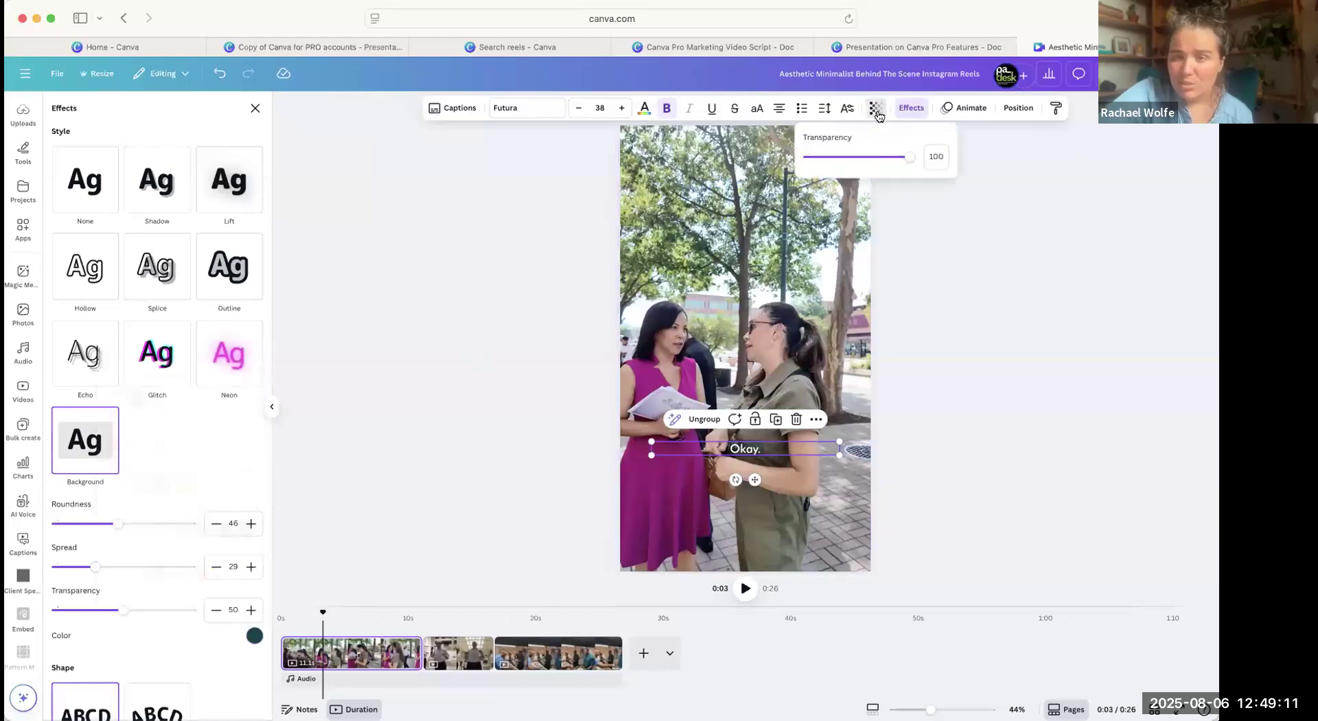
left_click(254, 638)
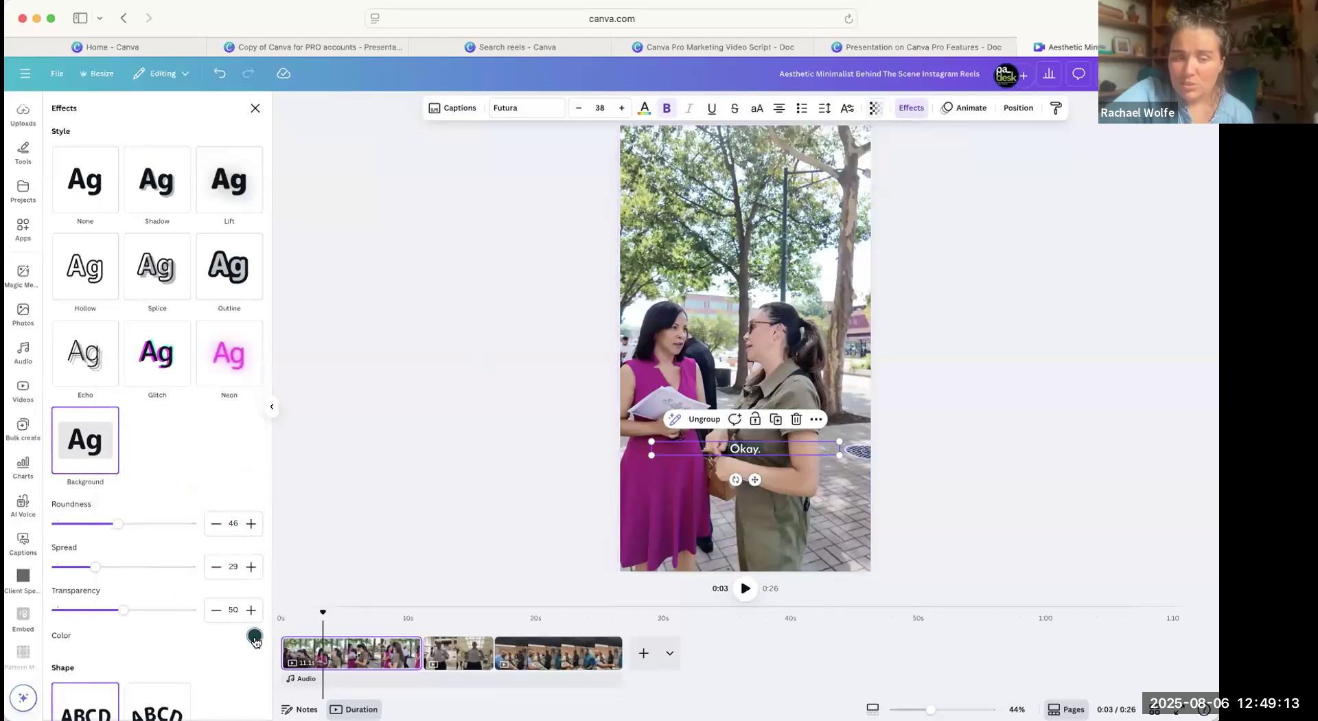
View the third page, and return to the caption at about 0:03 on the first page.
left_click(331, 652)
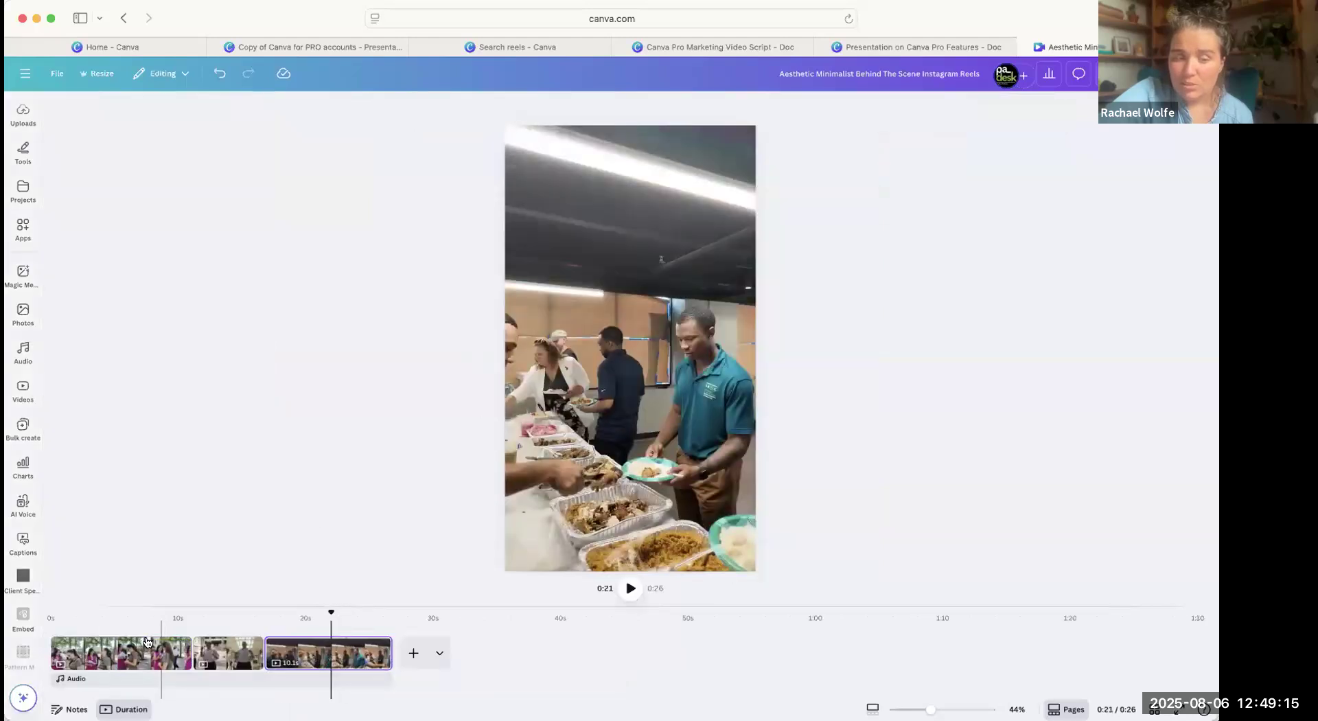
left_click(122, 663)
left_click(95, 652)
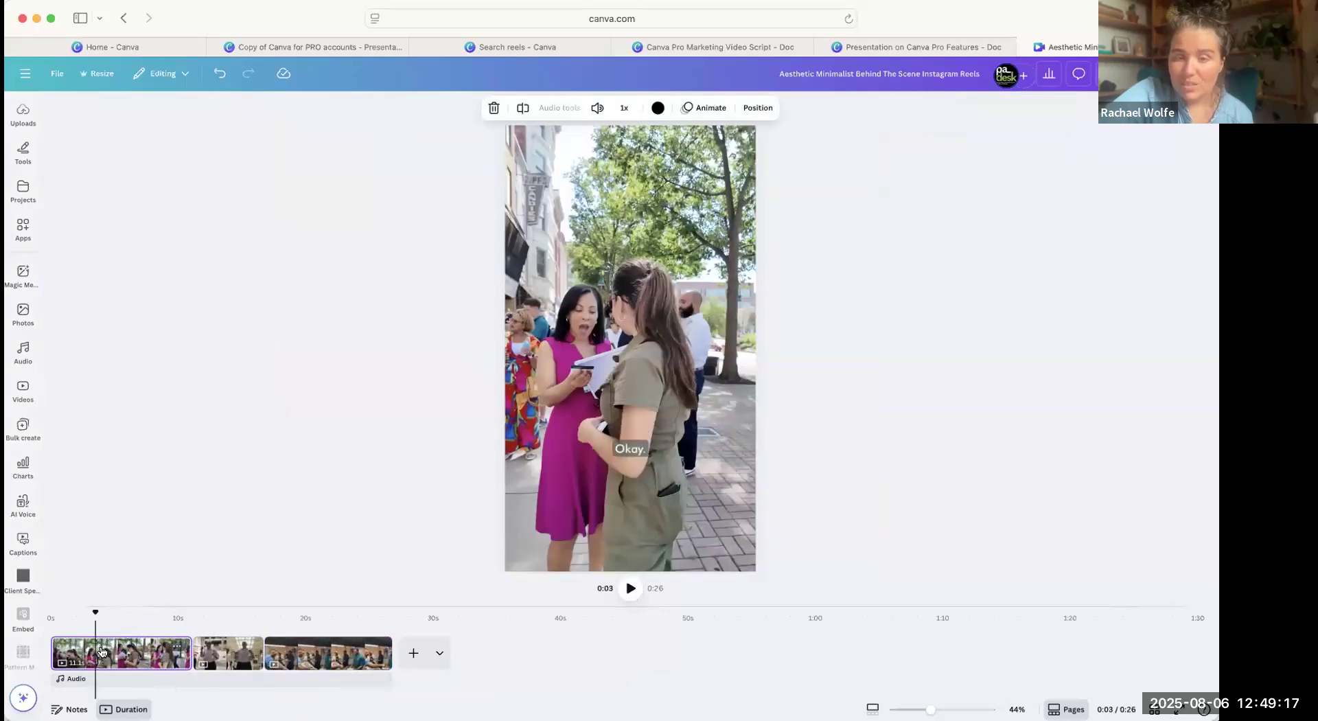
Select the "Okay." caption on the first page and review its transcript in the caption list.
left_click(638, 448)
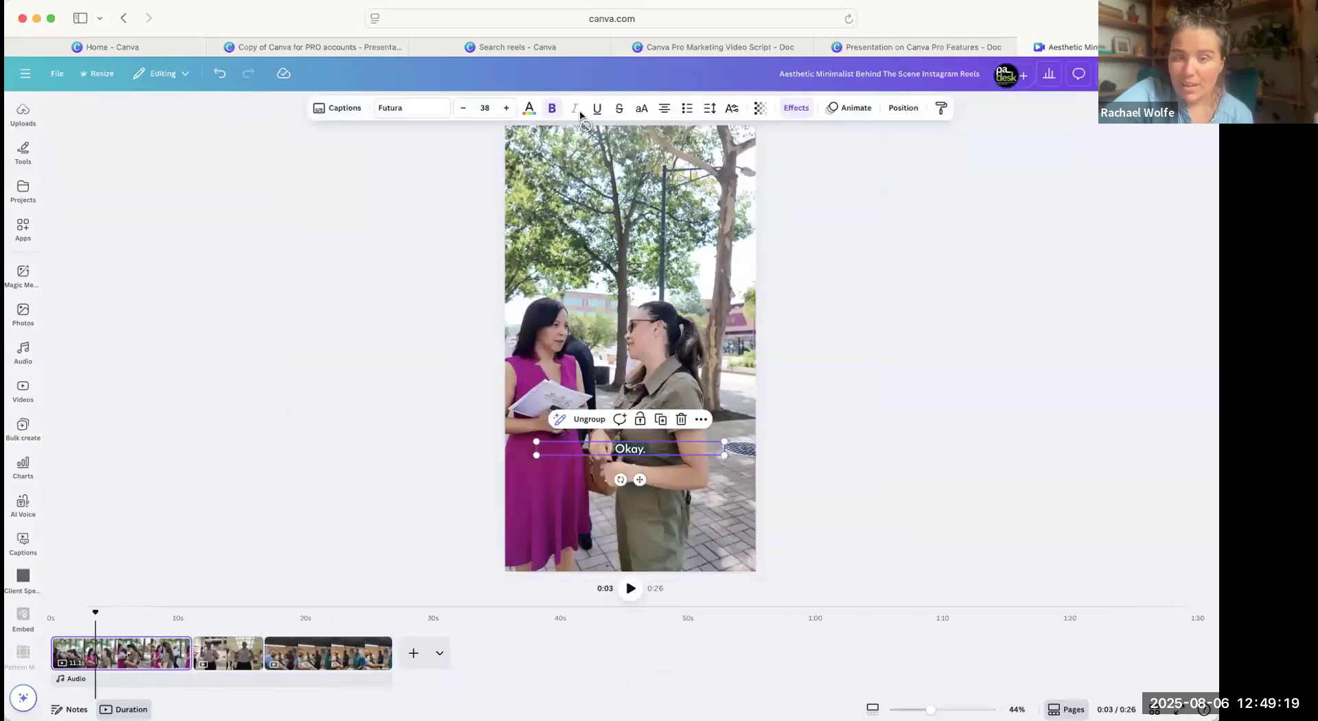
left_click(347, 109)
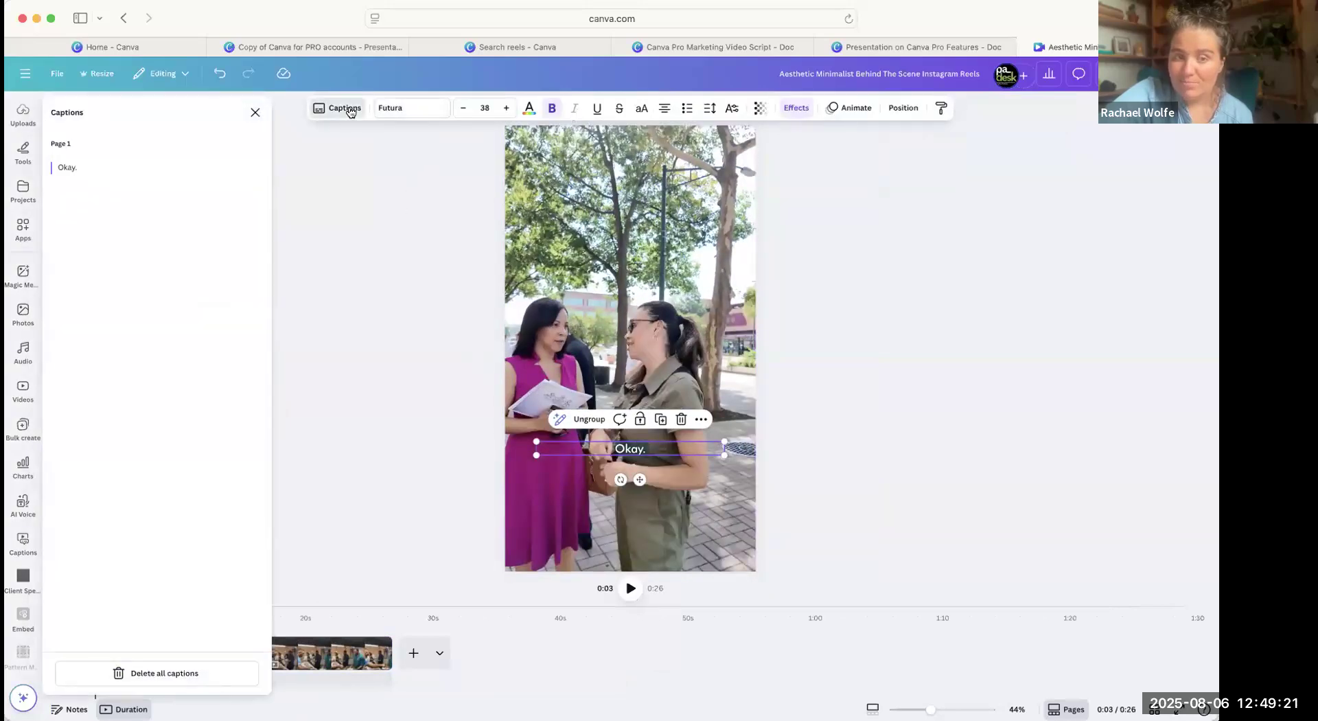
left_click(329, 468)
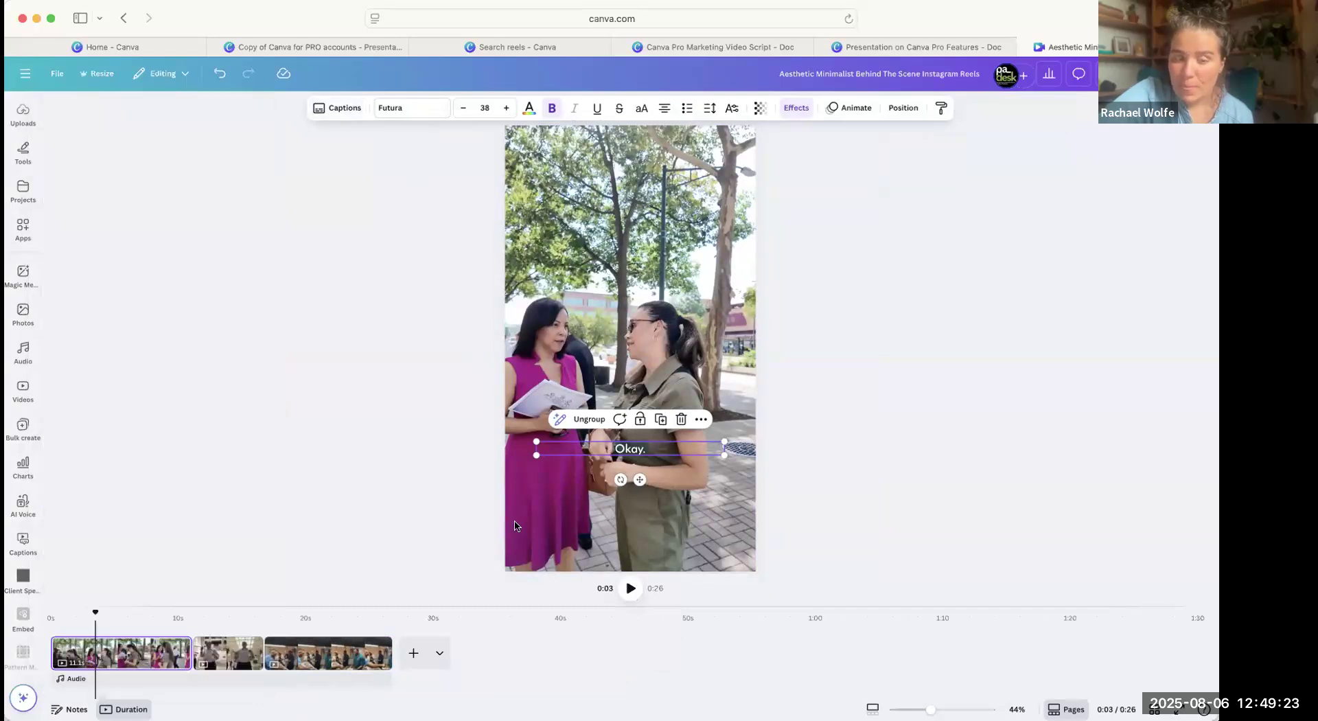
Switch to the "Copy of Canva for PRO accounts" presentation and go to the Video Highlights page, page 10.
left_click(641, 52)
left_click(553, 43)
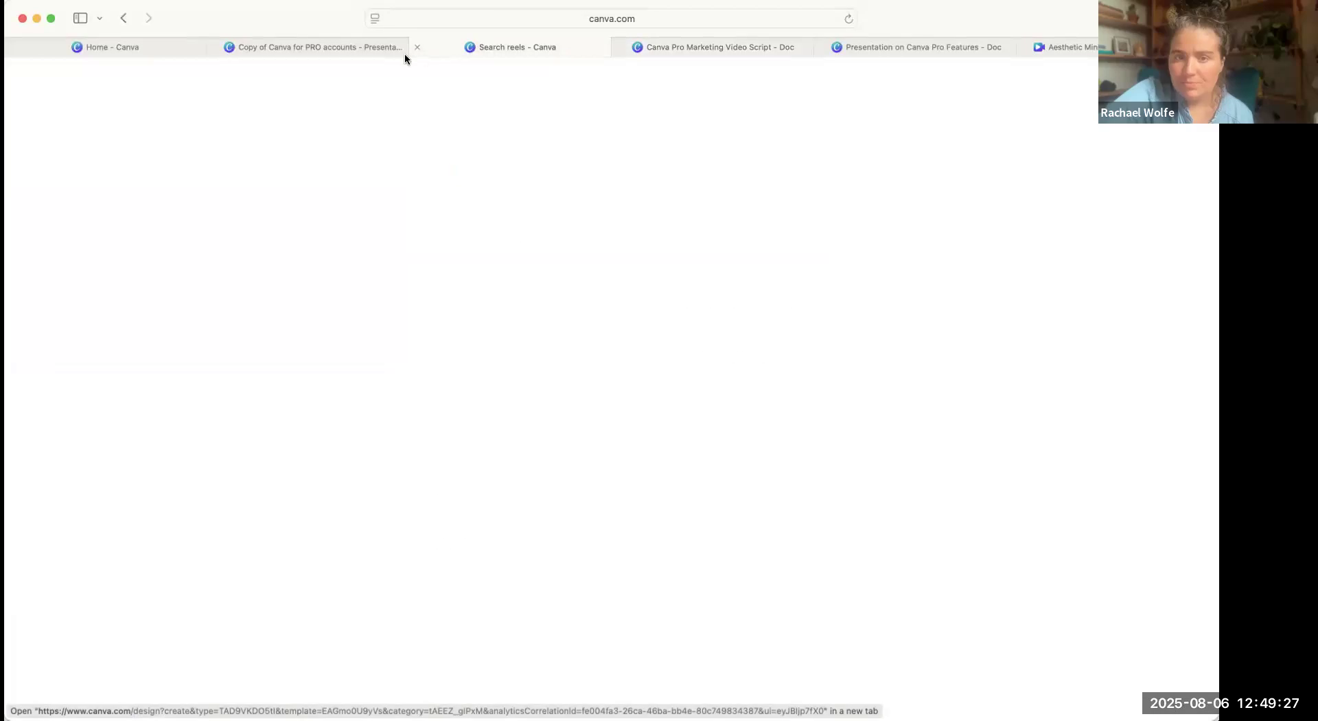
left_click(398, 48)
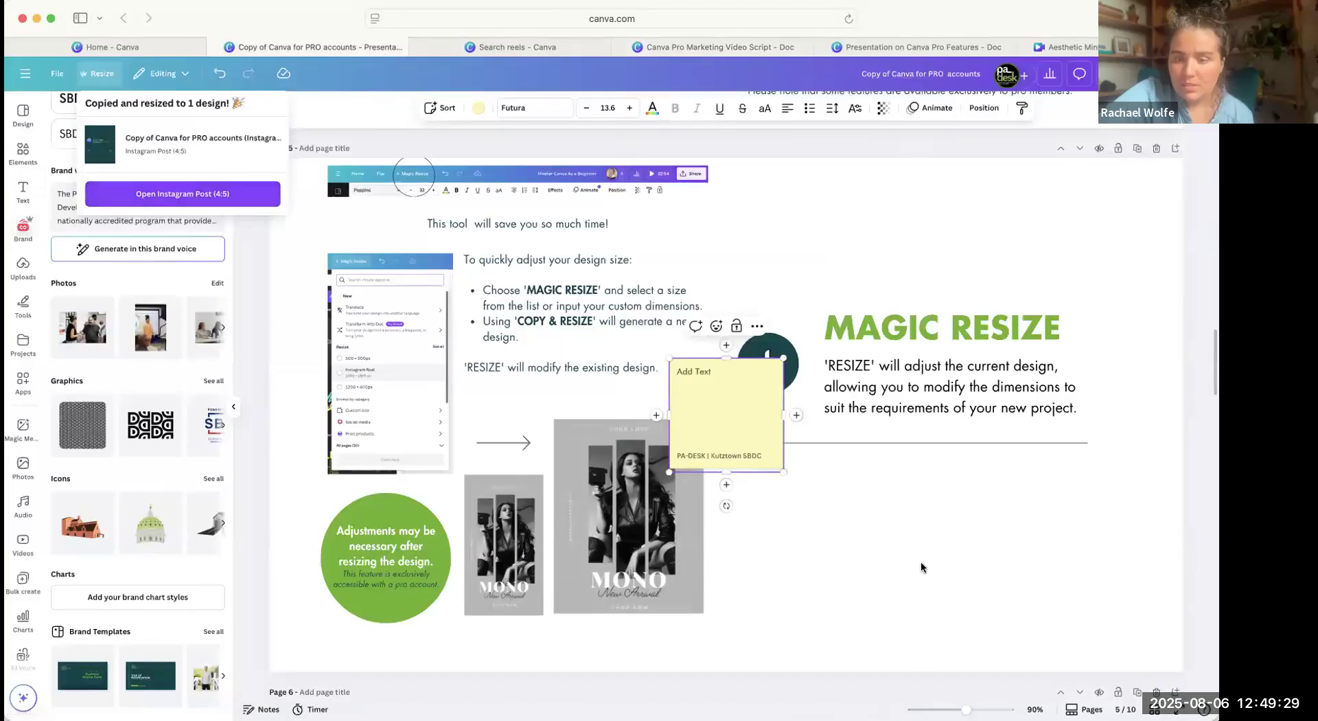
scroll(920, 567, "down", 15)
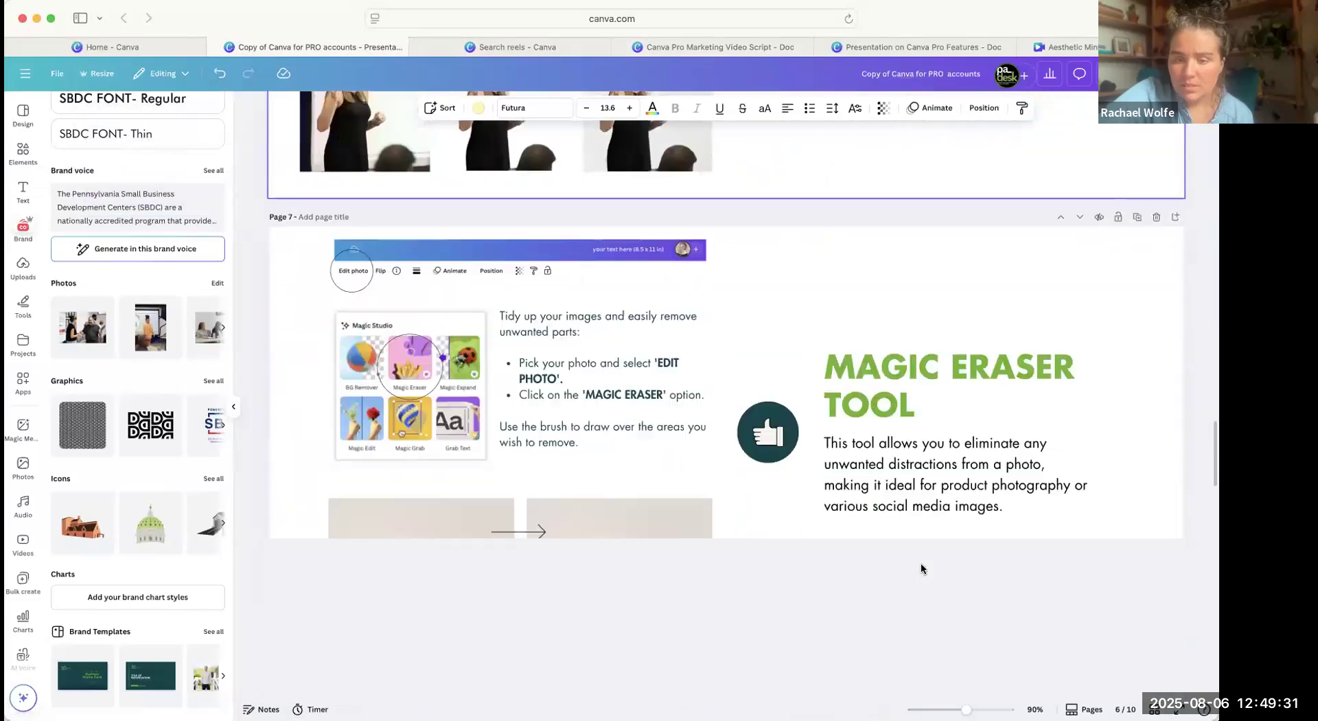
scroll(920, 568, "down", 20)
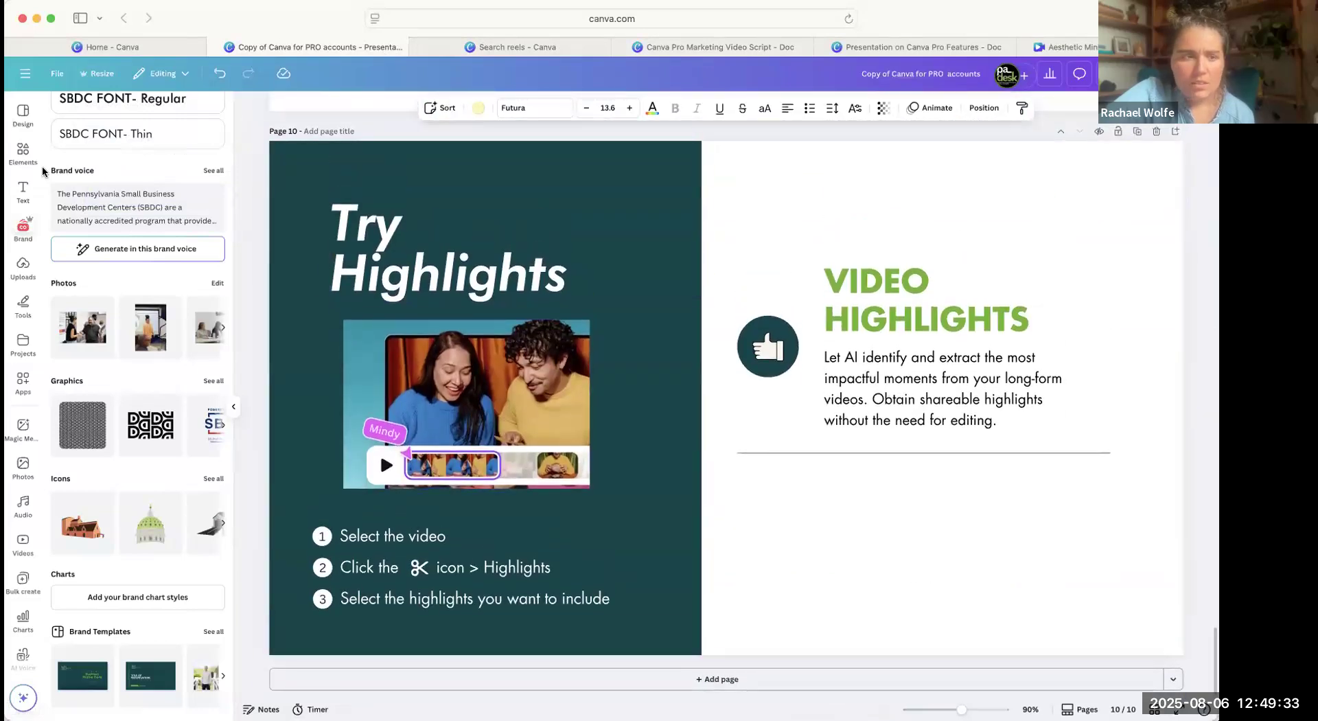
Search the elements library for "mockups" and look through the result categories.
left_click(23, 152)
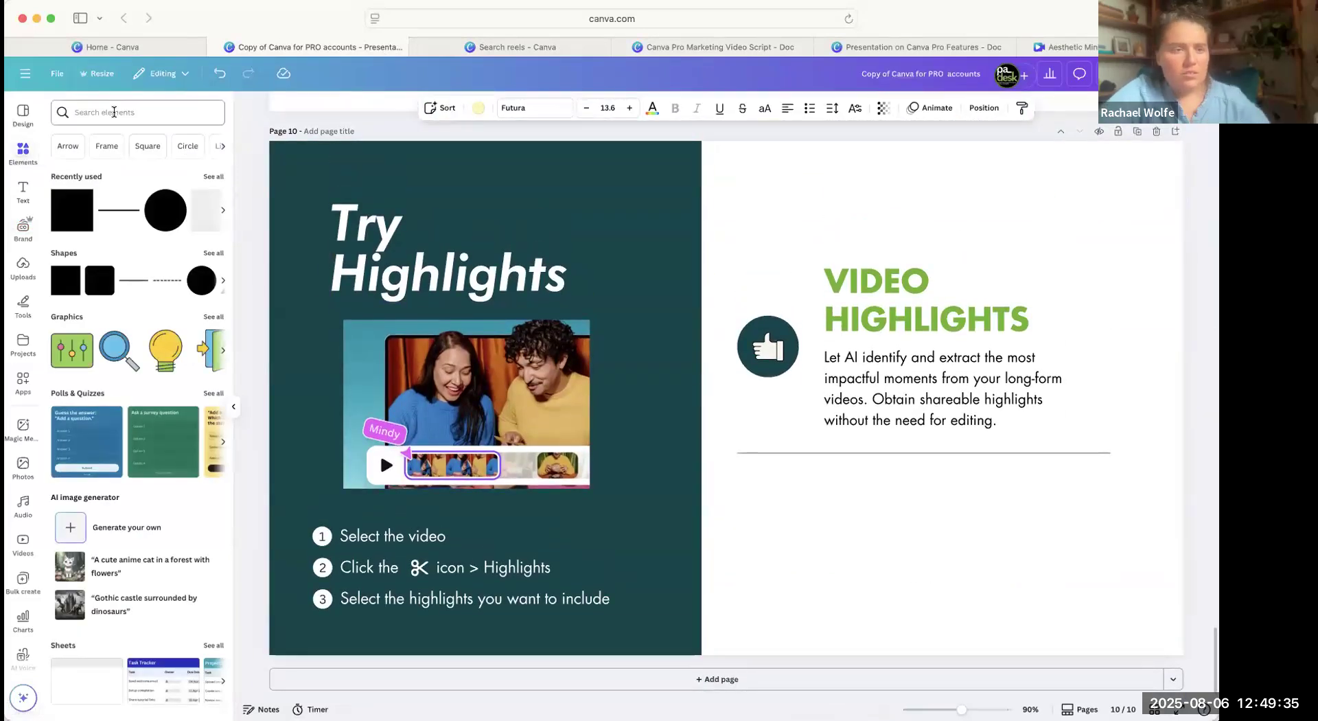
left_click(103, 112)
type("mockup")
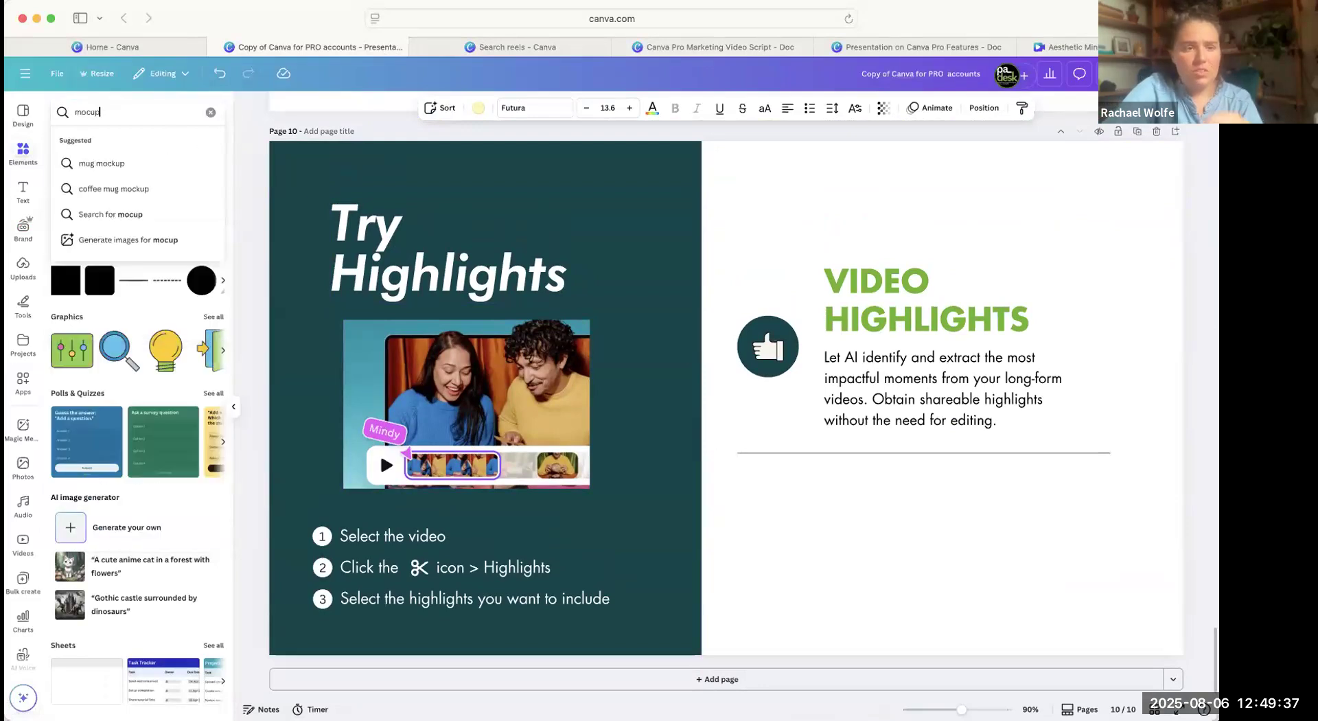
left_click(124, 163)
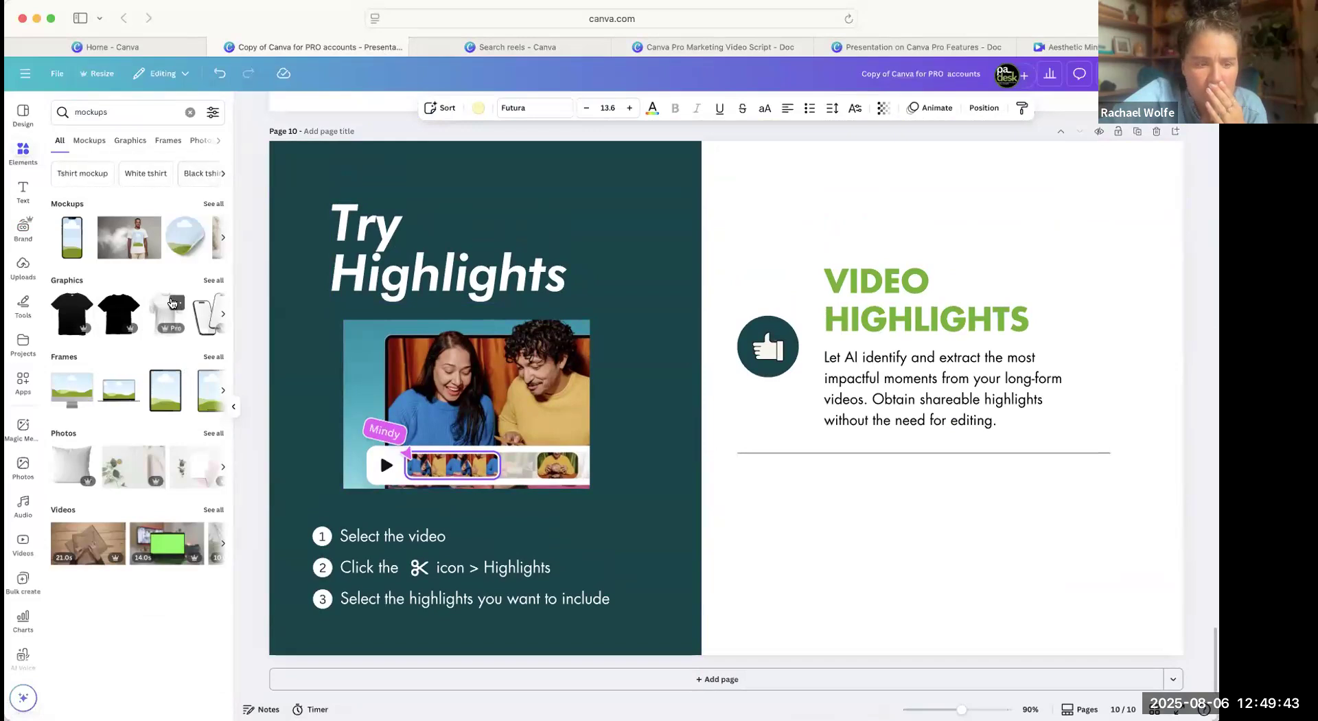
left_click(178, 138)
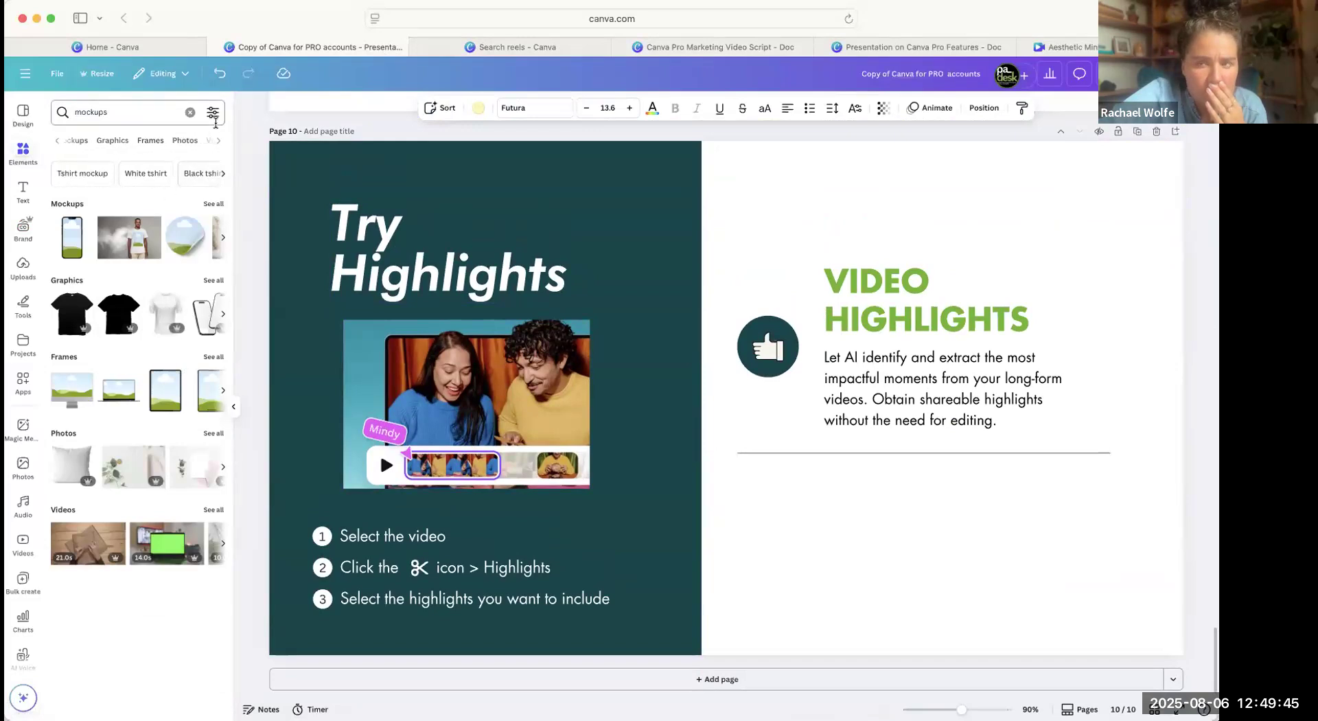
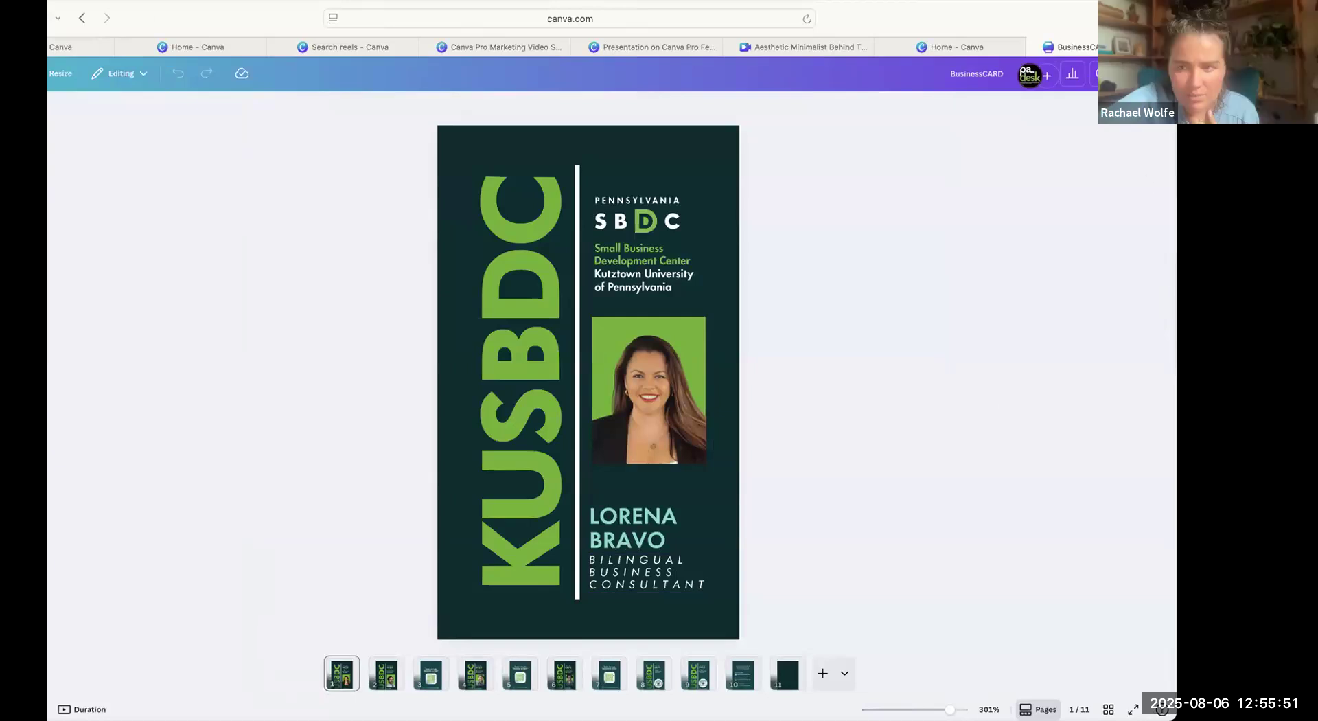
Open the Print with Canva product catalog for the BusinessCARD design.
left_click(1142, 73)
left_click(829, 349)
left_click_drag(257, 13, 304, 10)
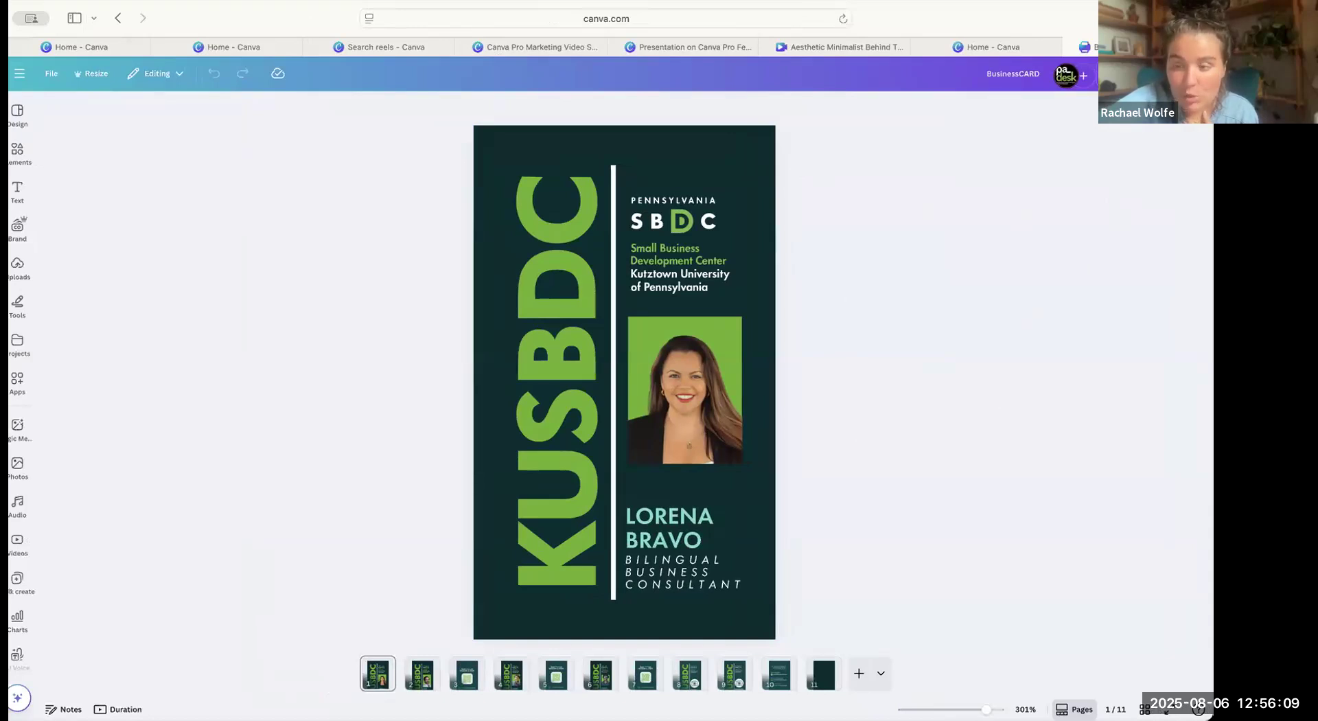
left_click(1178, 74)
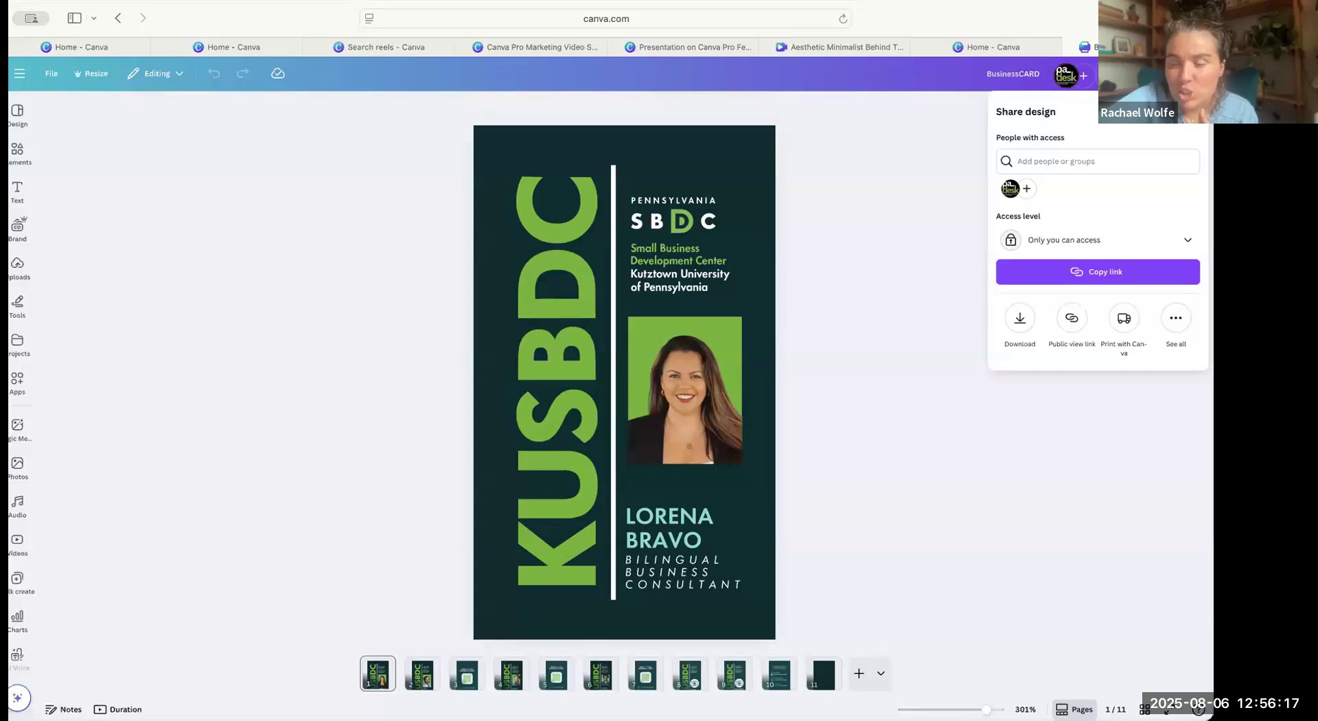
left_click(1124, 319)
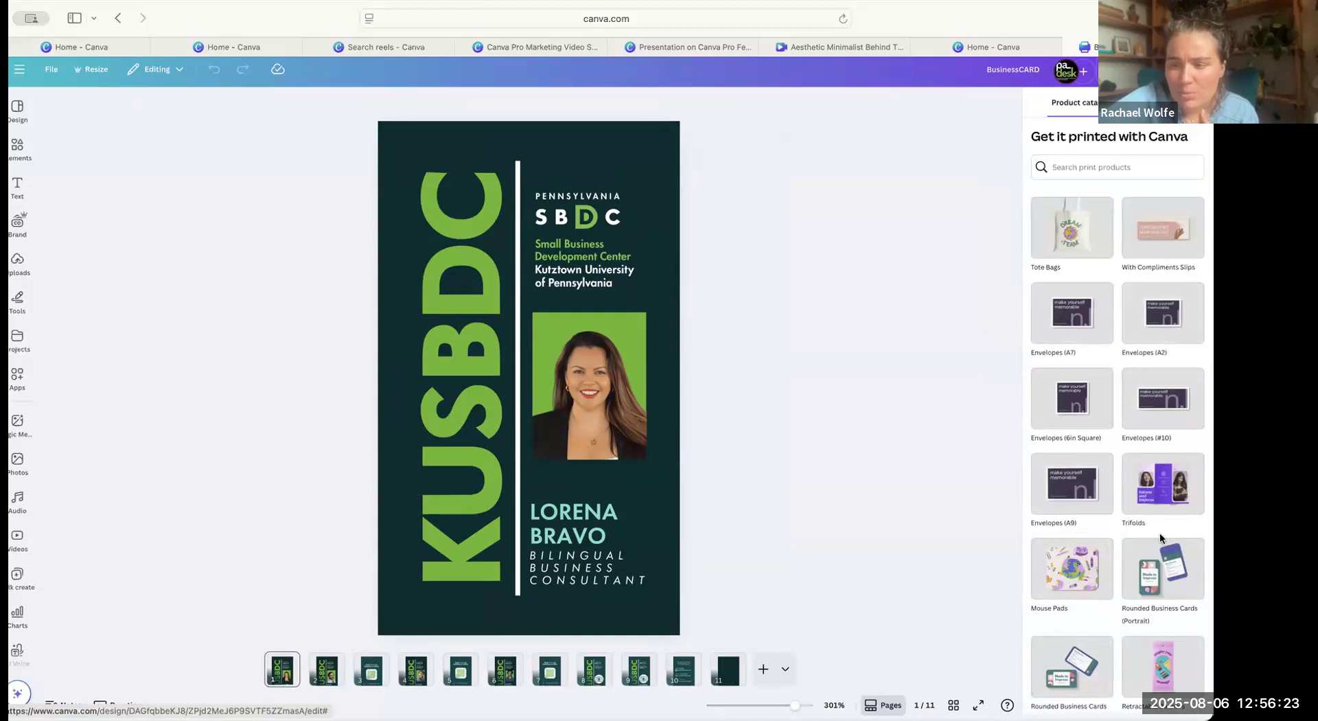
Look through the range of printable products in the Print with Canva catalog.
scroll(1163, 549, "down", 3)
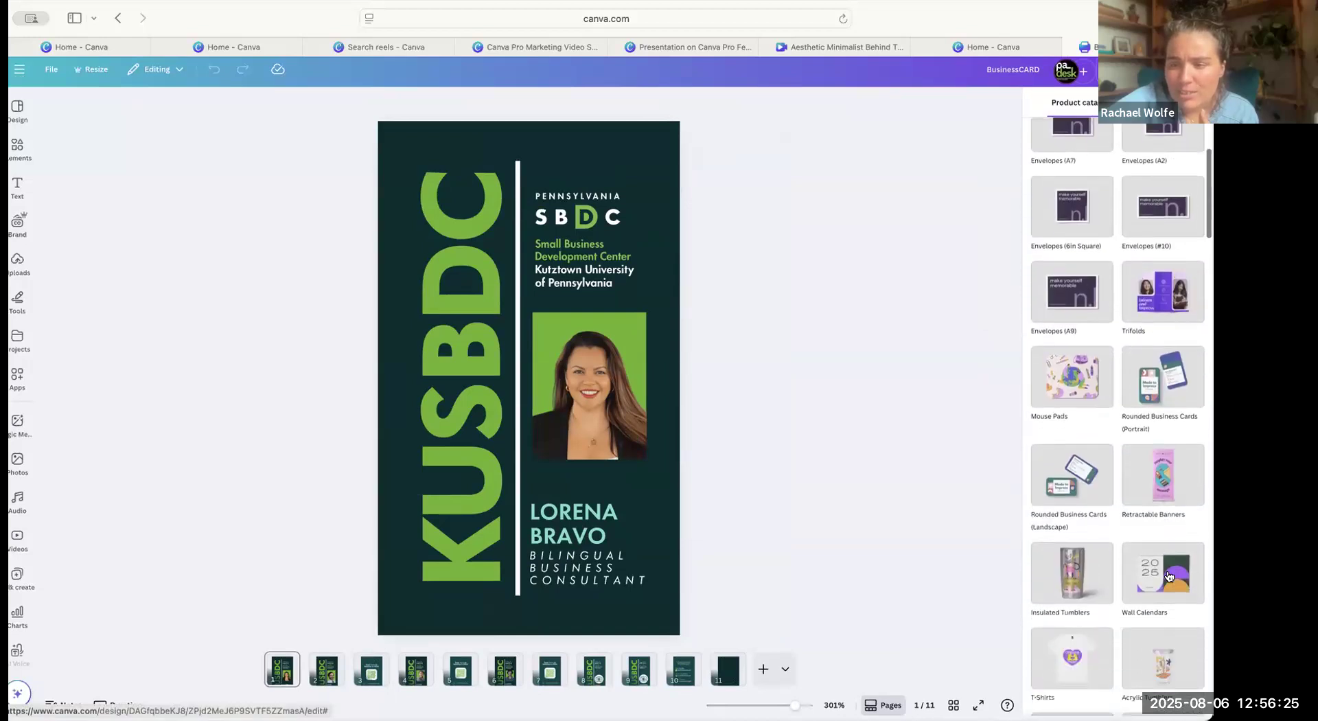
scroll(1169, 575, "down", 4)
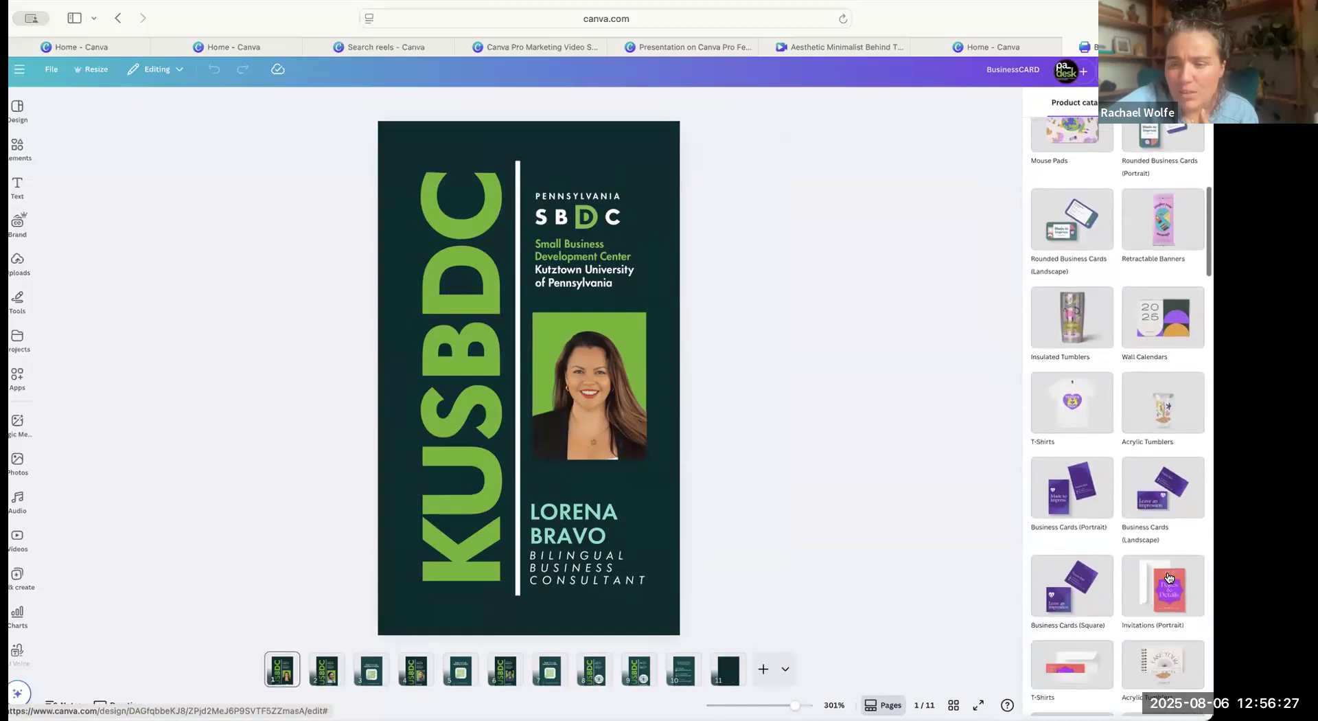
scroll(1168, 575, "down", 1)
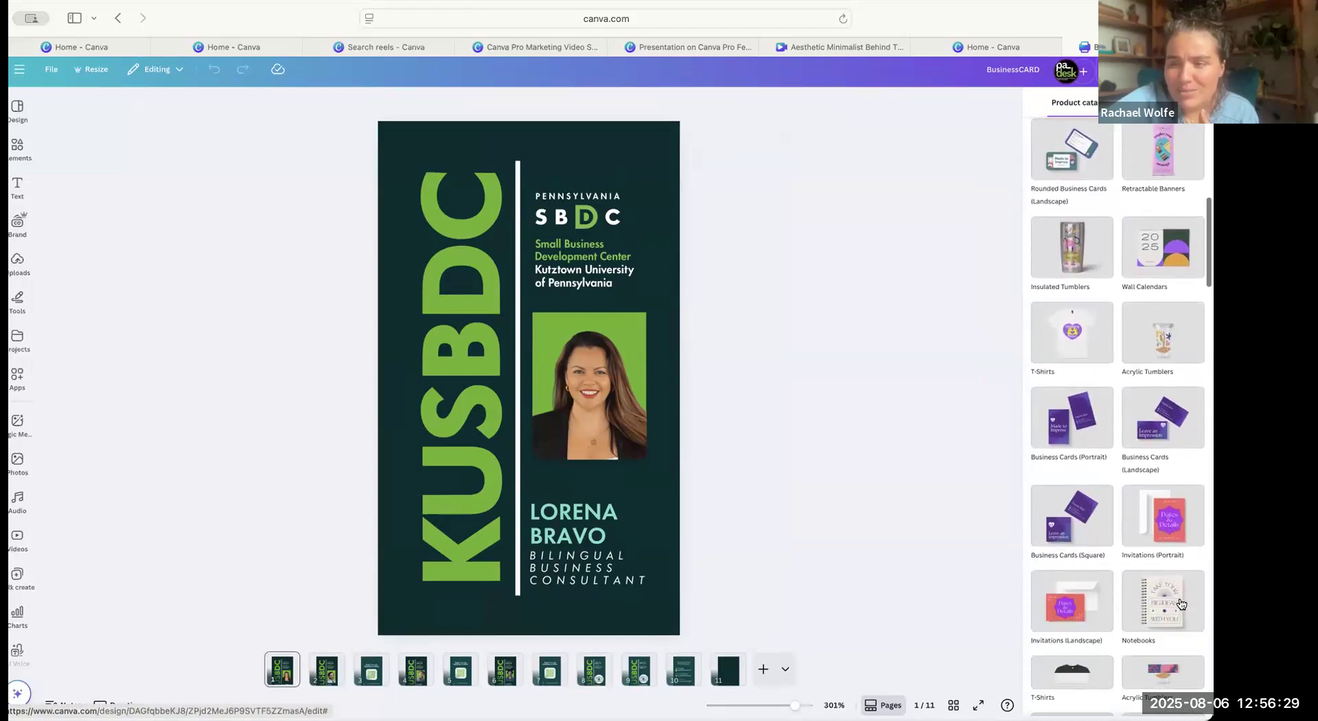
scroll(1180, 603, "down", 1)
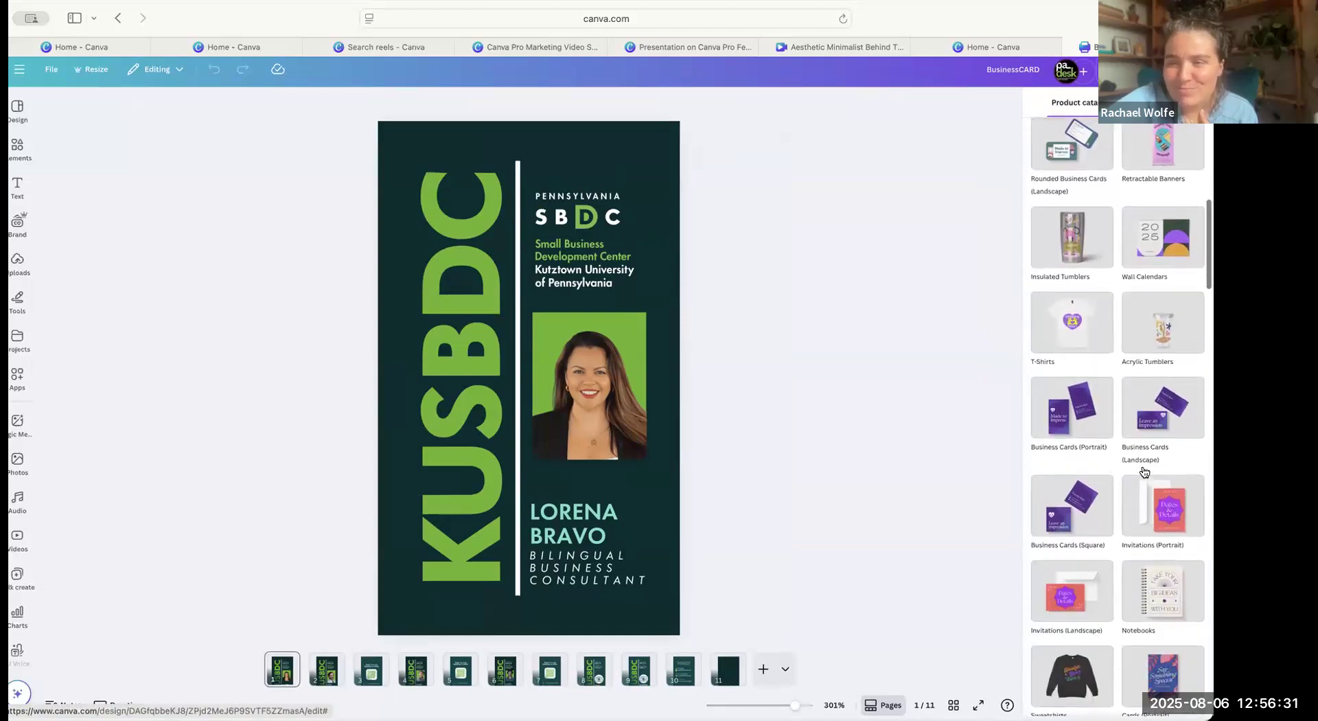
scroll(1144, 471, "up", 2)
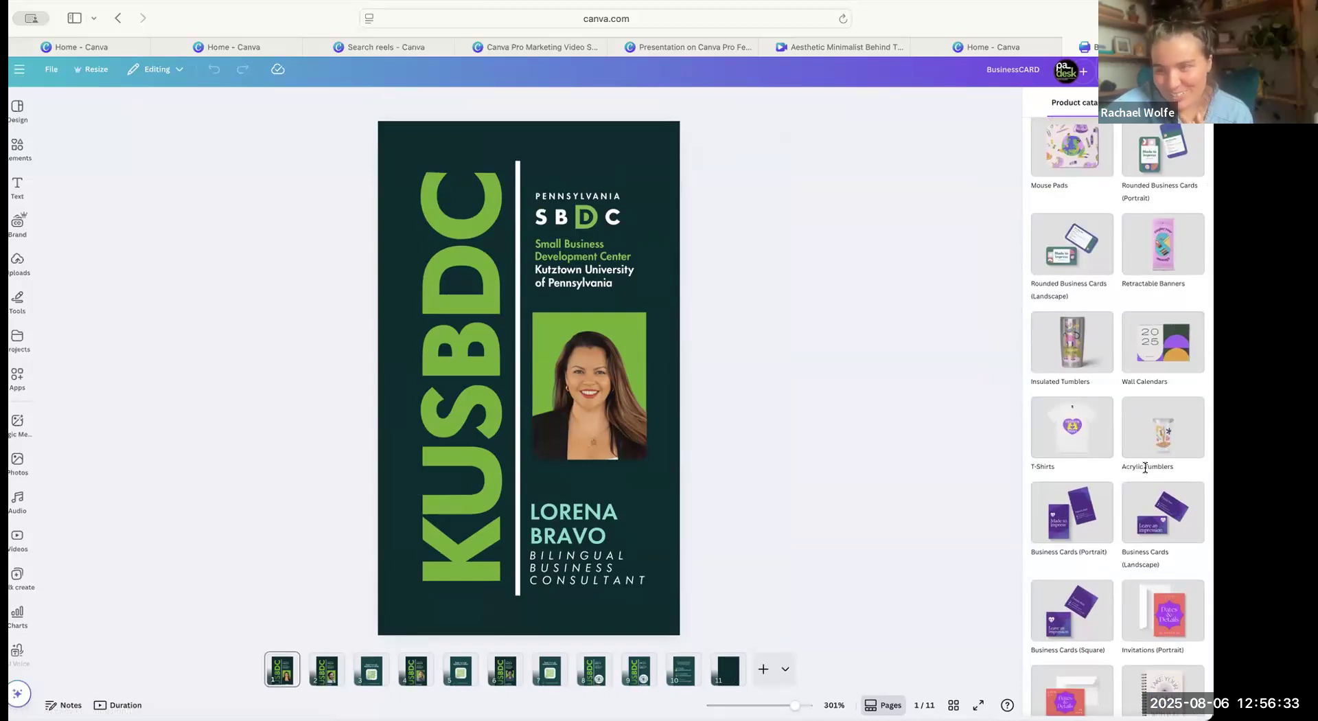
scroll(1144, 467, "down", 4)
scroll(1144, 472, "down", 6)
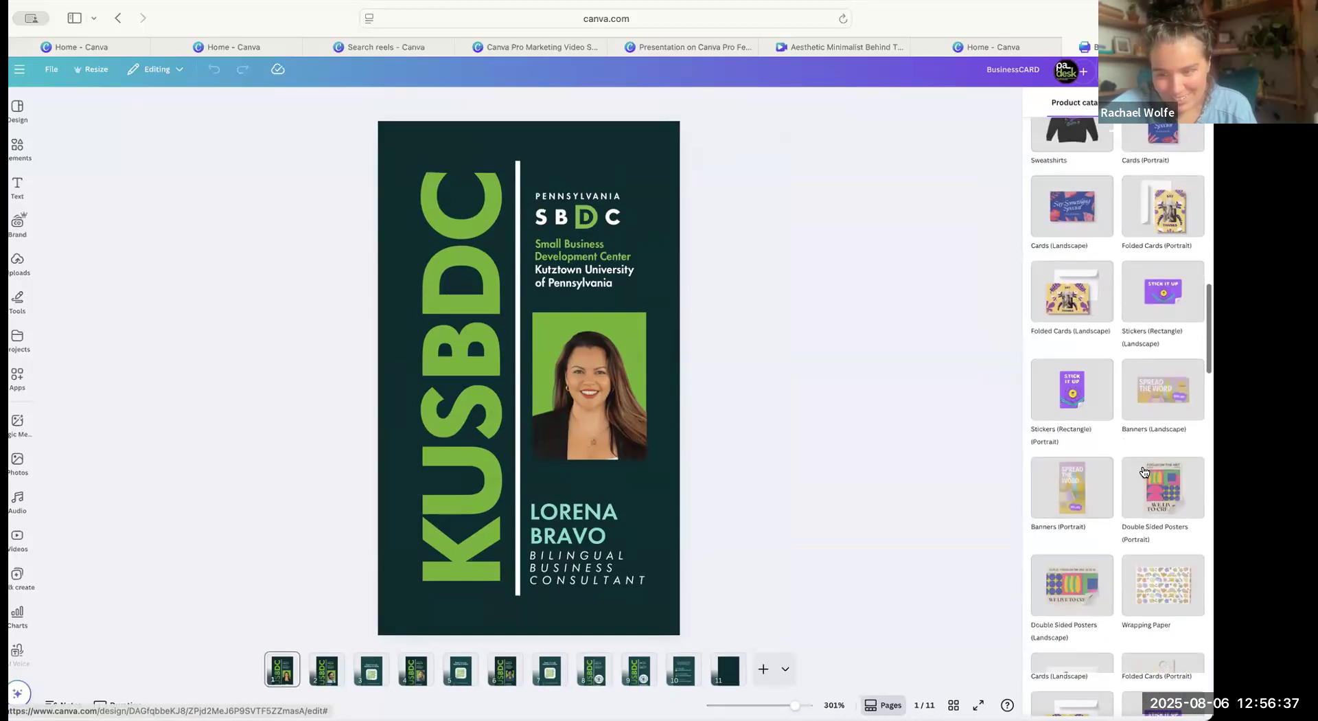
scroll(1144, 471, "down", 1)
scroll(1144, 472, "down", 6)
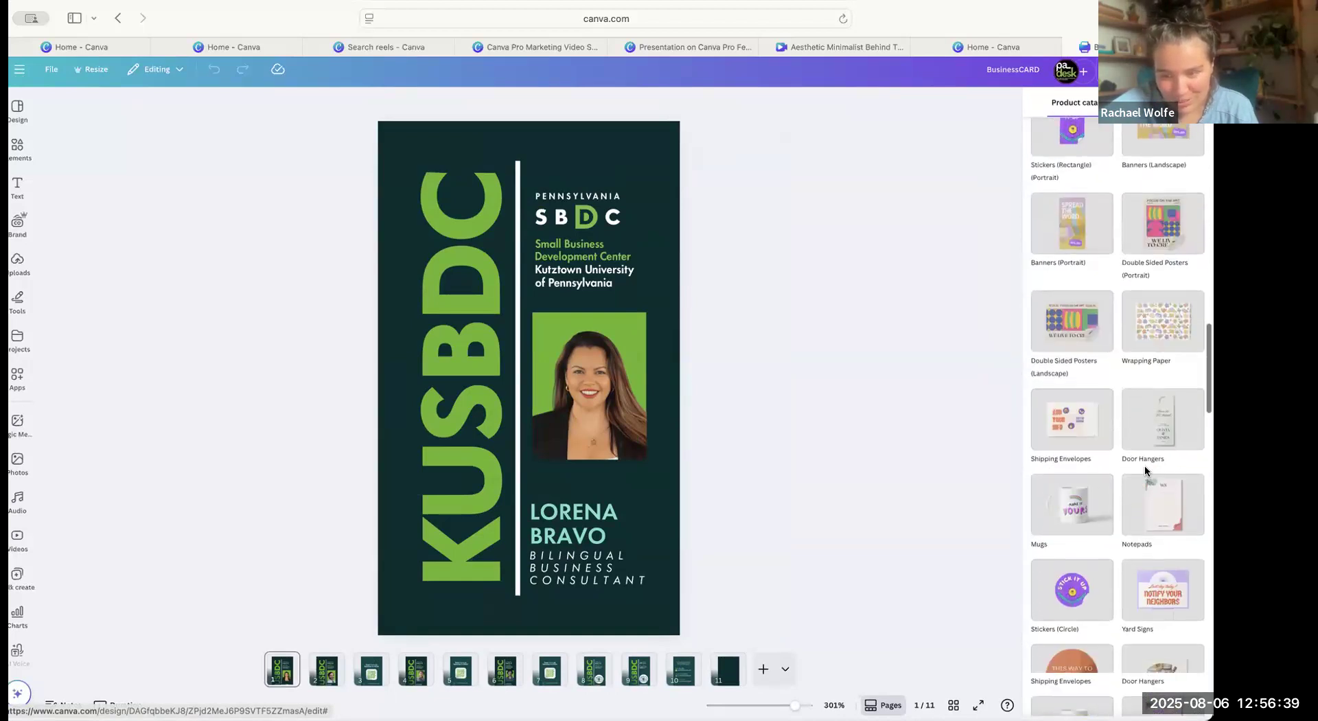
scroll(1144, 471, "down", 5)
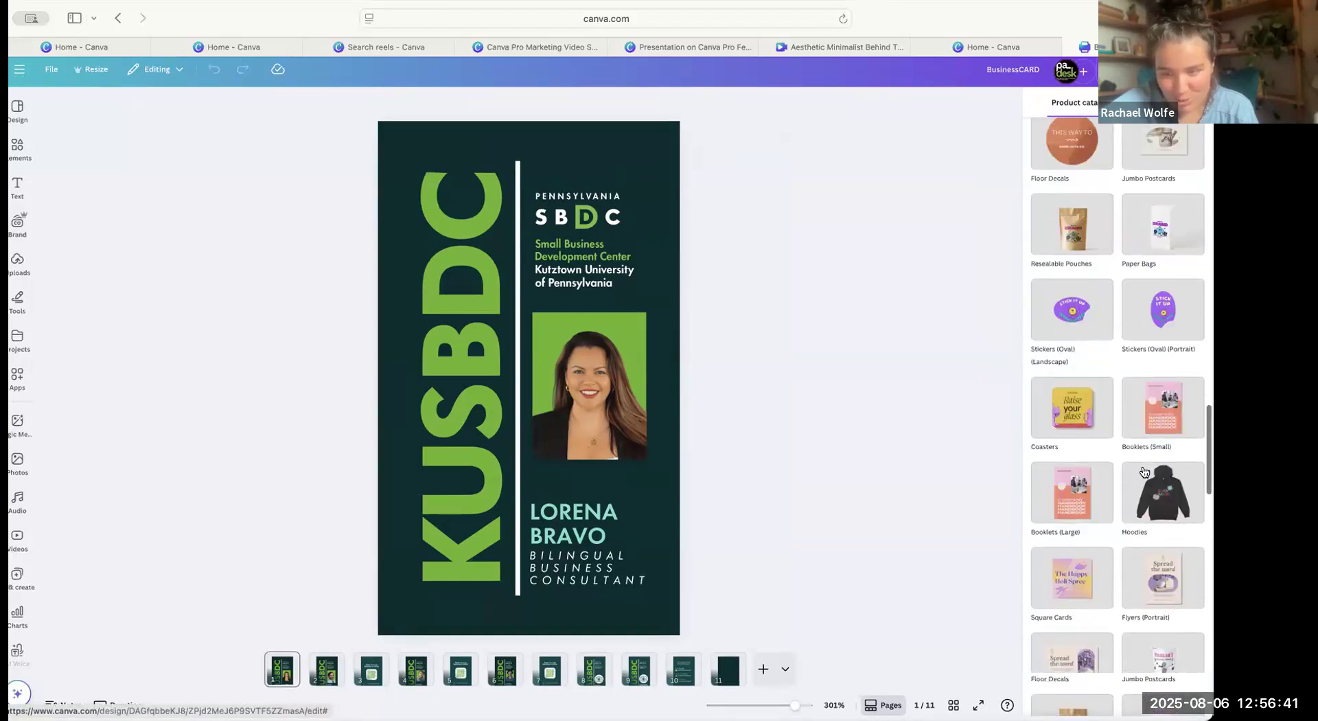
scroll(1144, 474, "up", 20)
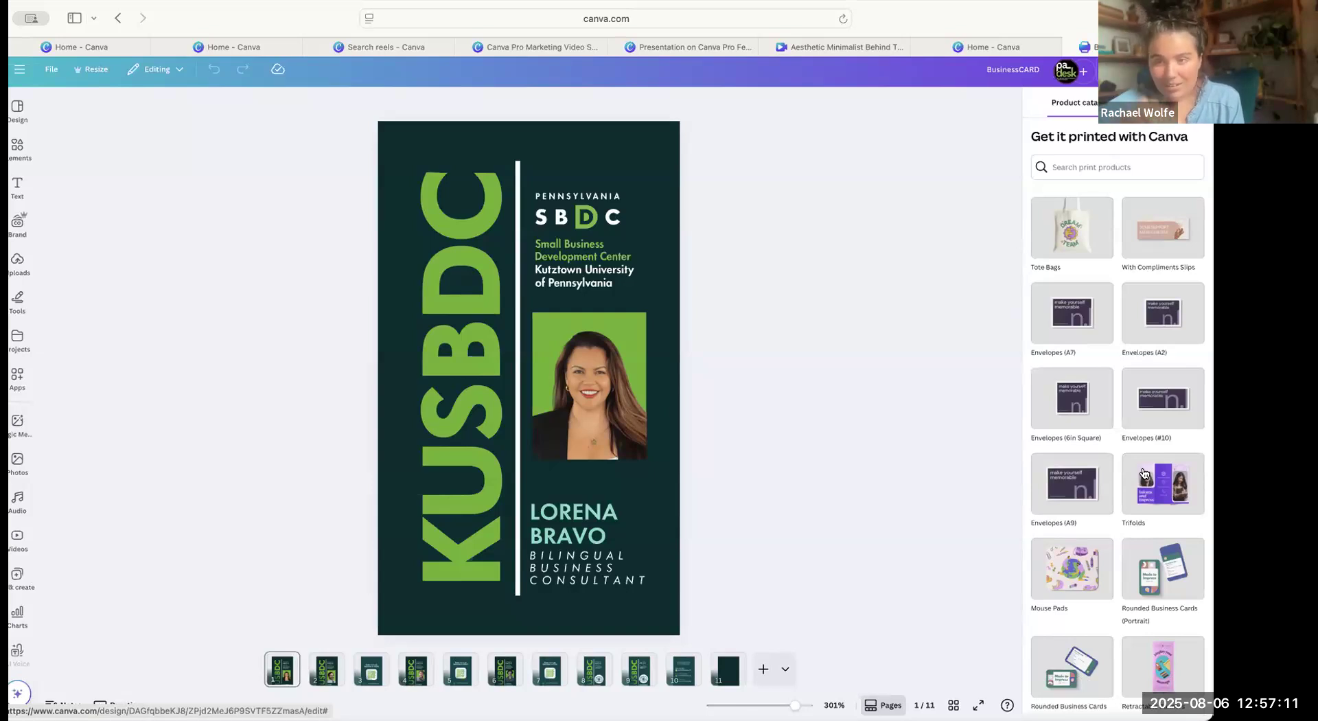
Choose Rounded Business Cards (Portrait) as the print product and review its paper type, finish and quantity options.
scroll(1150, 374, "down", 3)
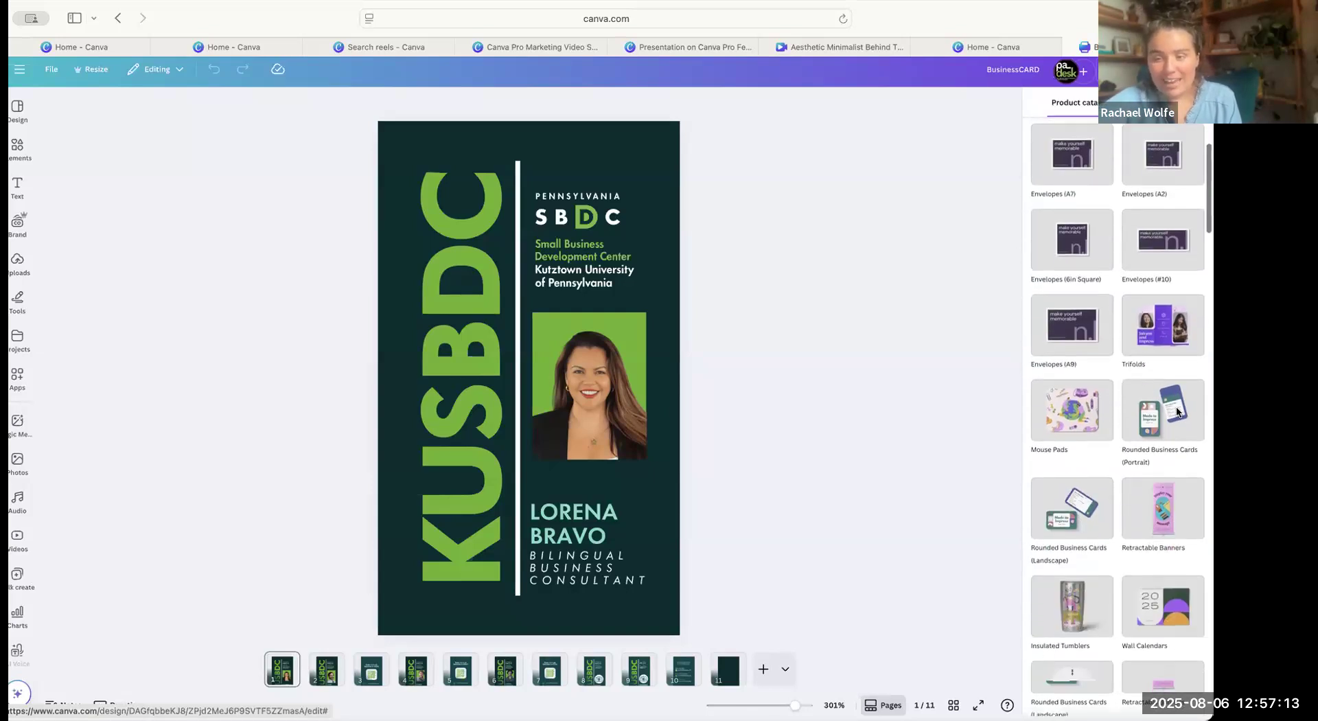
left_click(1158, 411)
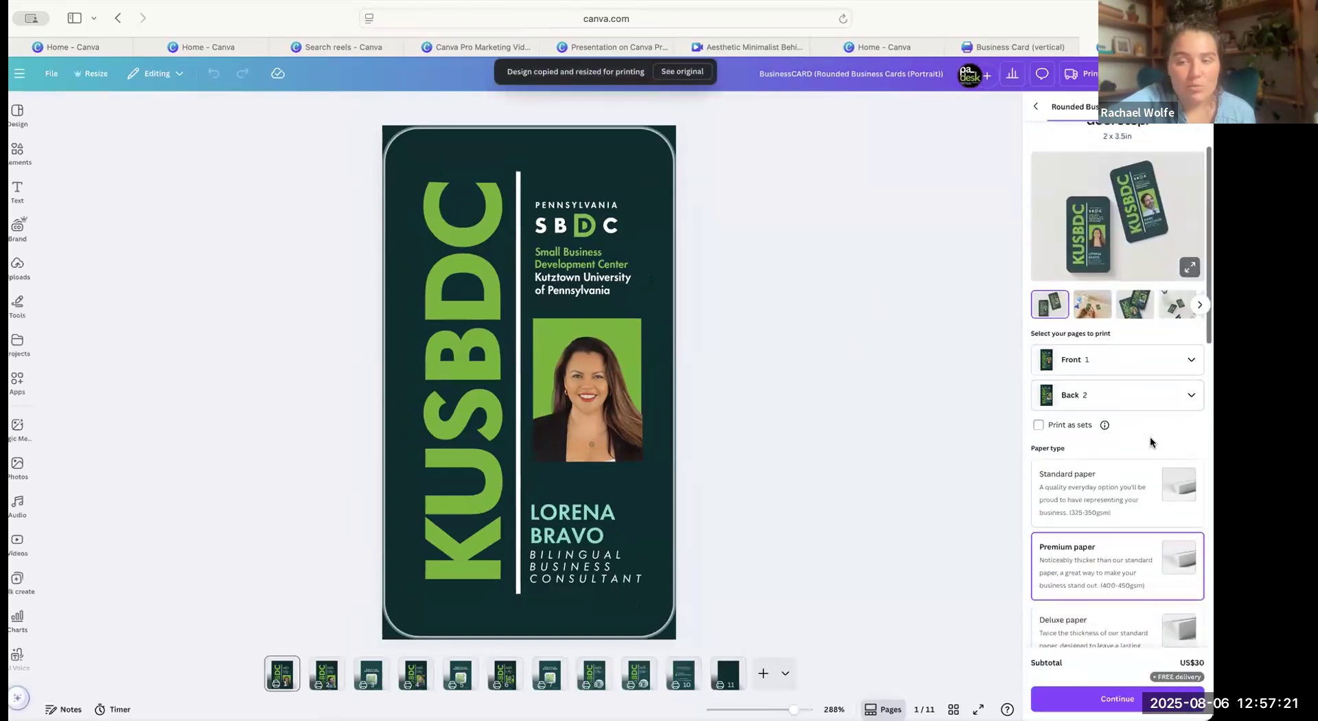
scroll(1159, 466, "down", 5)
scroll(1151, 519, "down", 6)
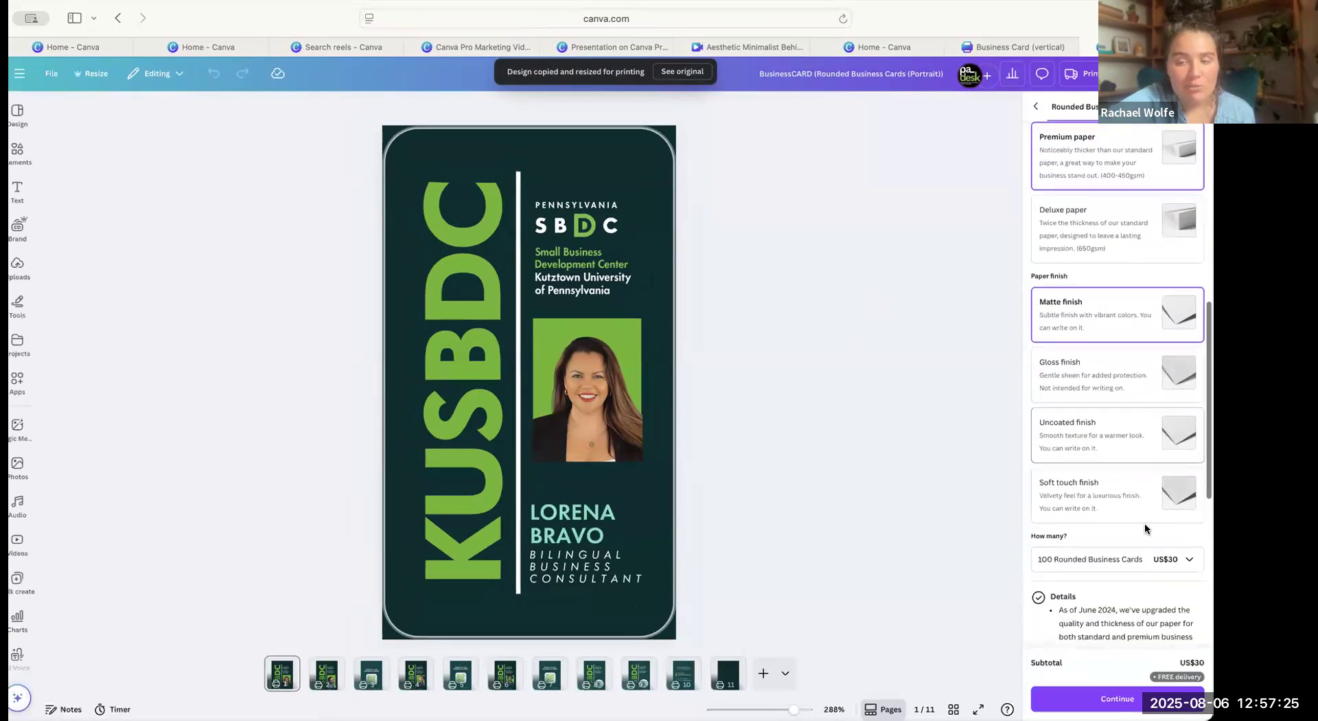
scroll(1139, 542, "down", 1)
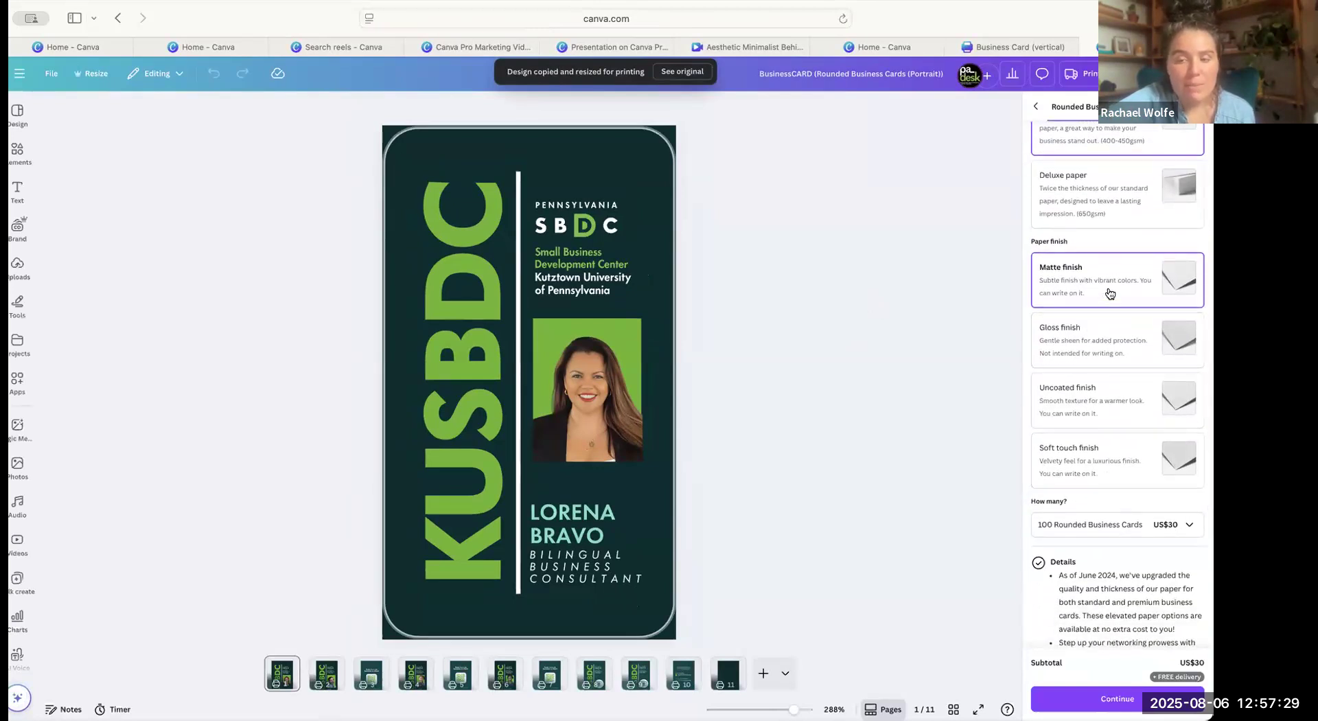
scroll(1094, 347, "down", 9)
scroll(1151, 617, "up", 11)
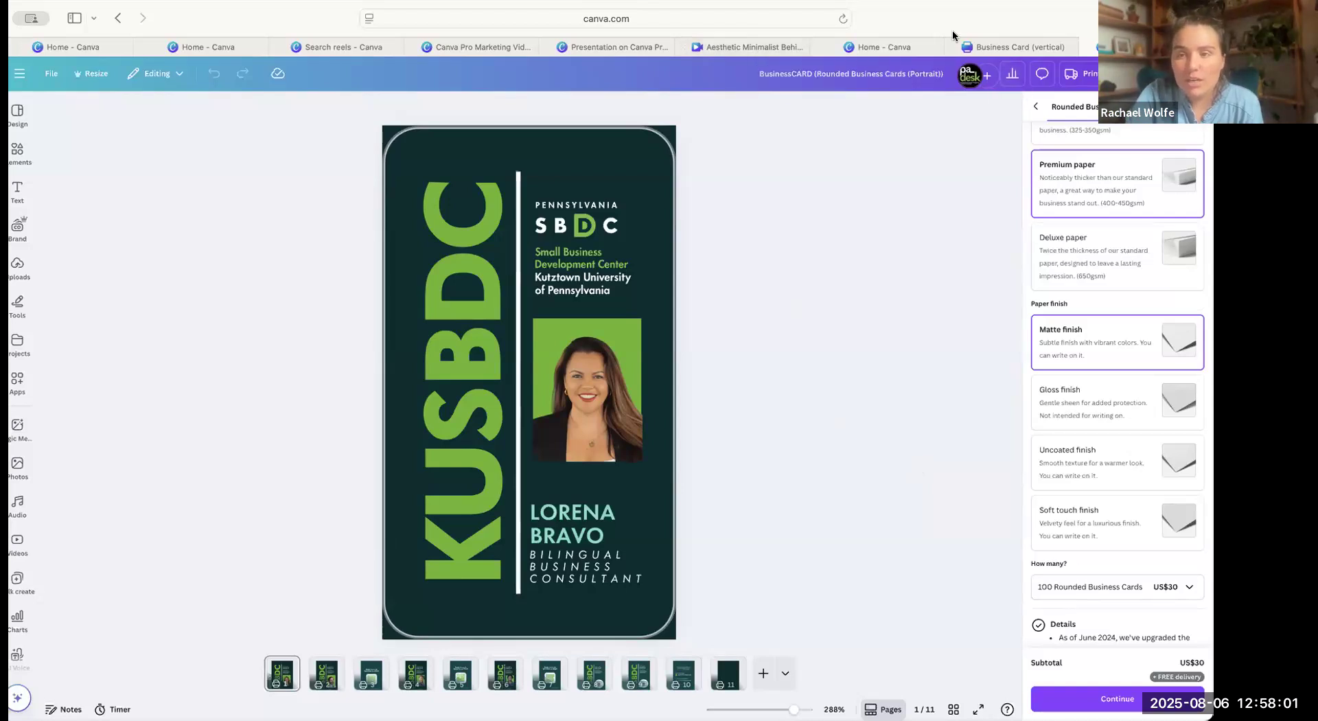
Return to the original vertical business card design and set its download file type to PDF Print.
left_click(1021, 48)
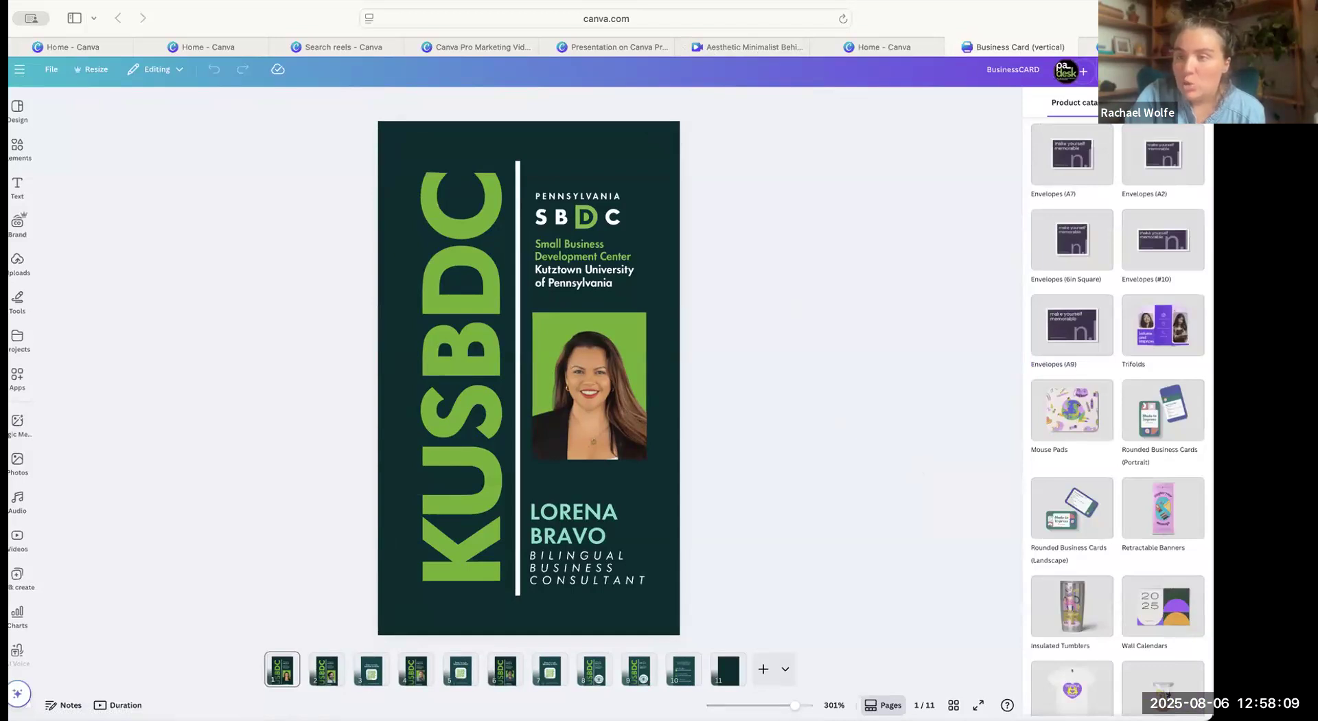
left_click(1182, 70)
left_click(1019, 315)
left_click(1106, 148)
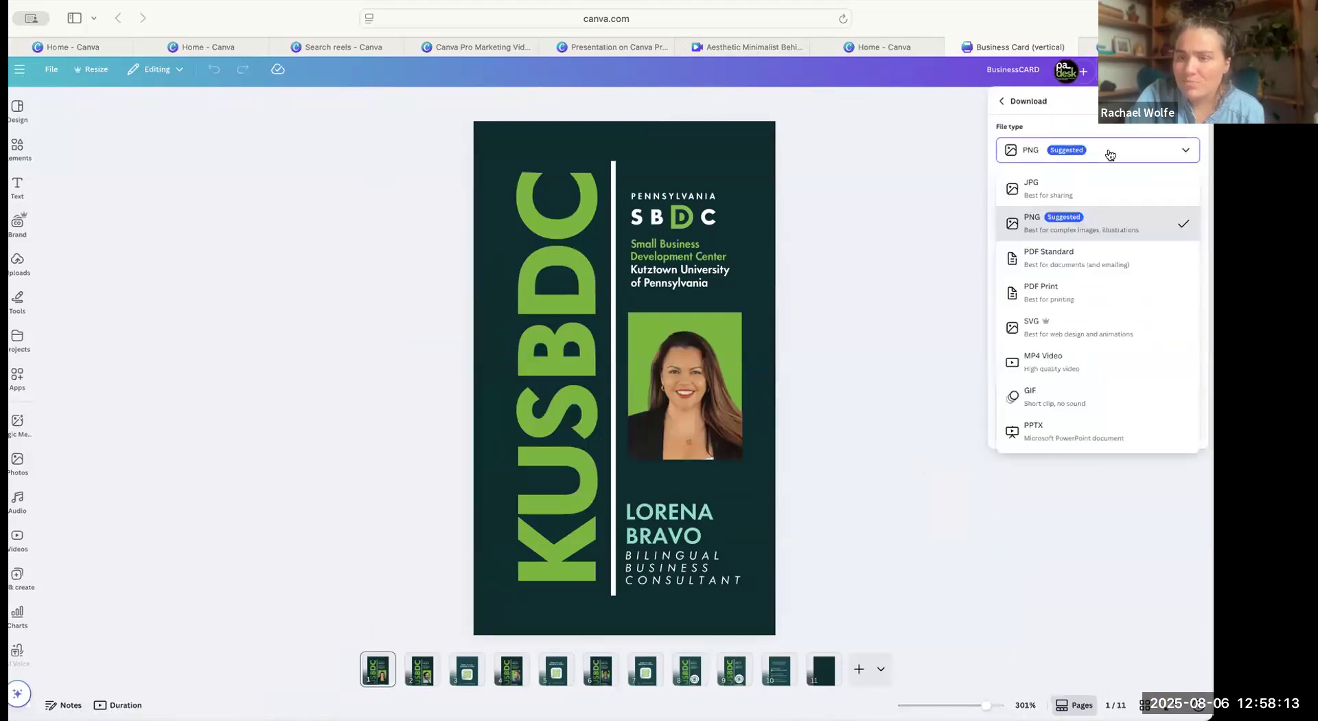
left_click(1084, 297)
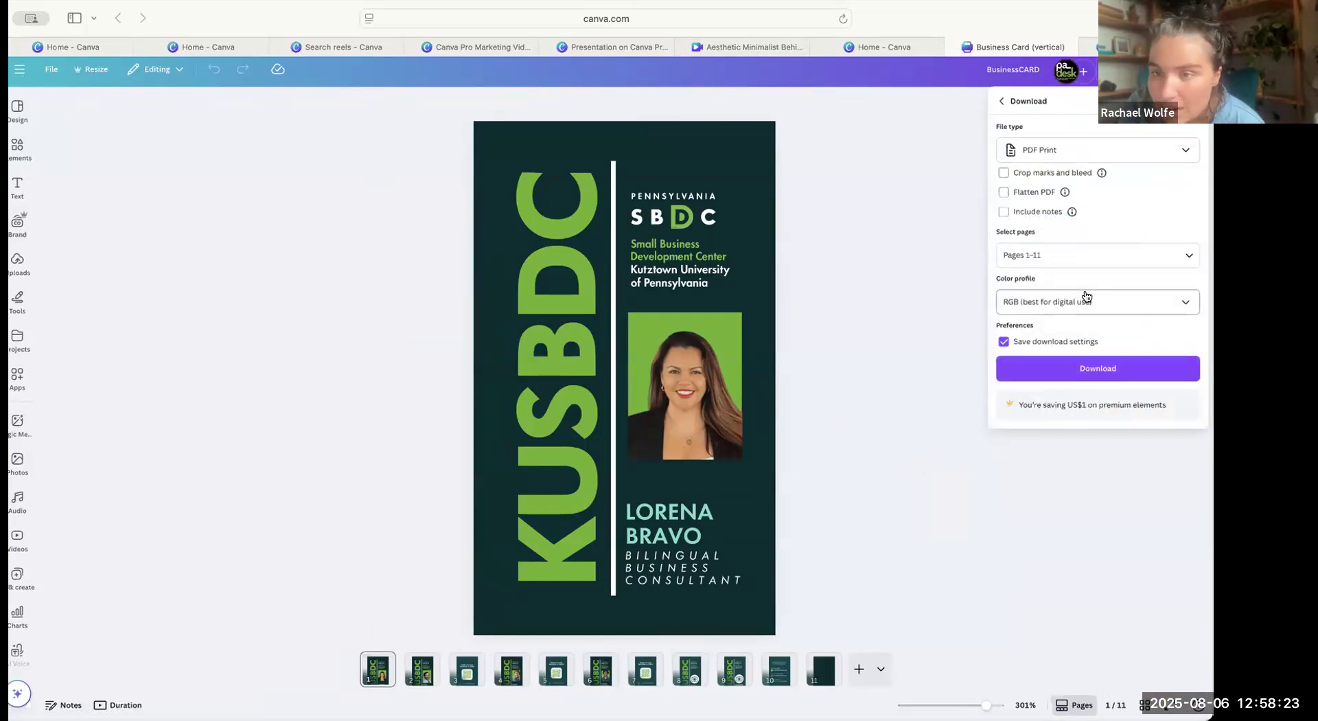
Enable Flatten PDF and set the download's color profile to CMYK (best for professional printing).
left_click(1042, 193)
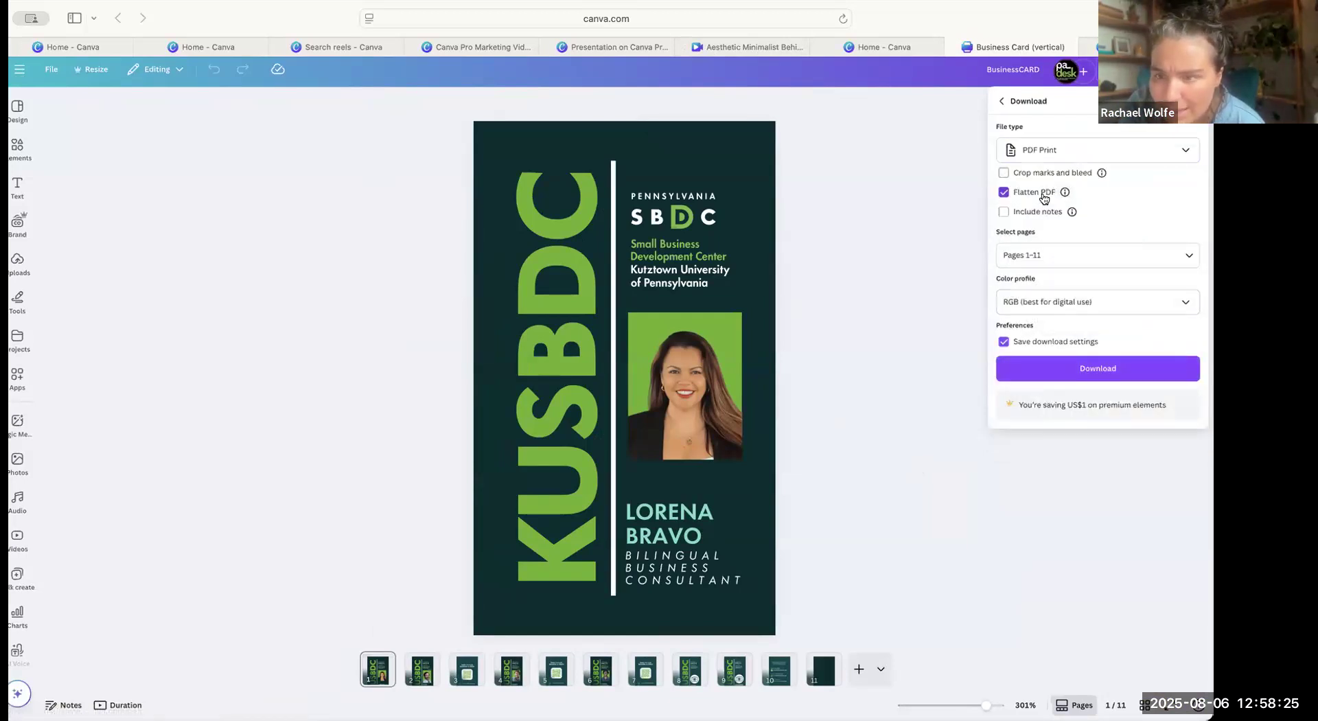
left_click(1128, 308)
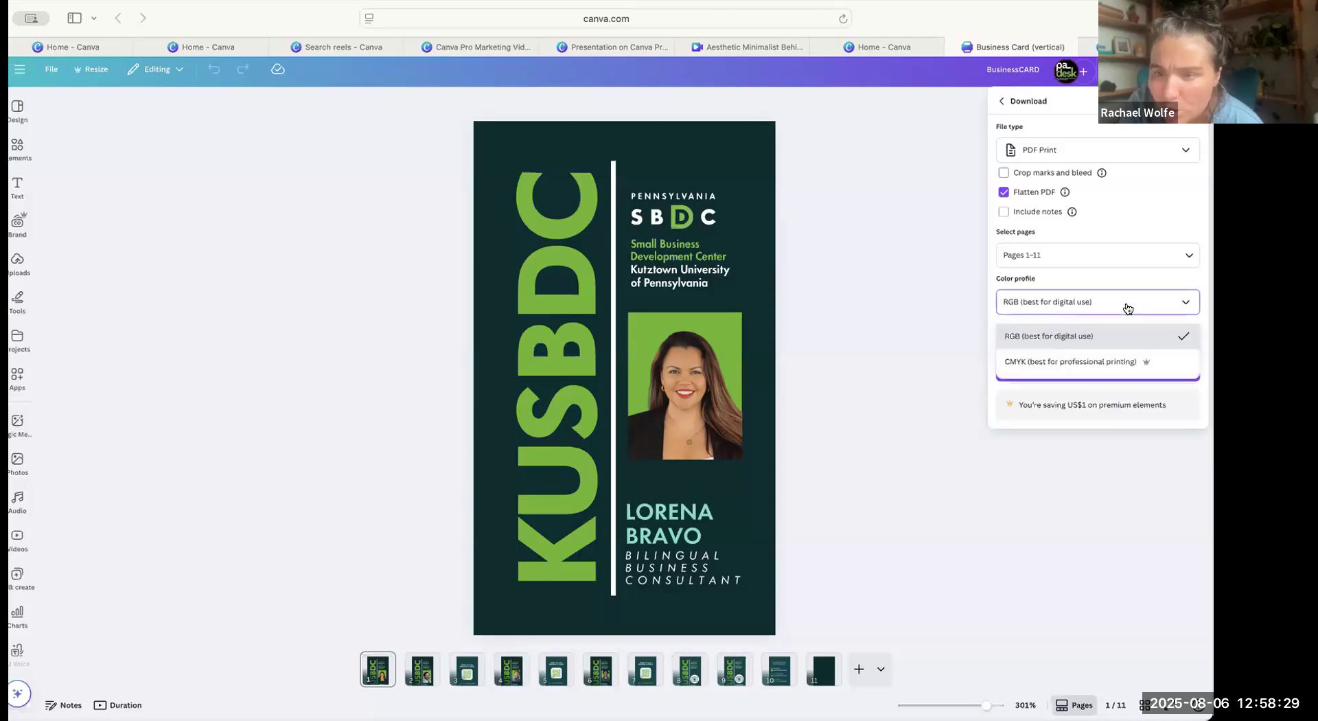
left_click(1081, 363)
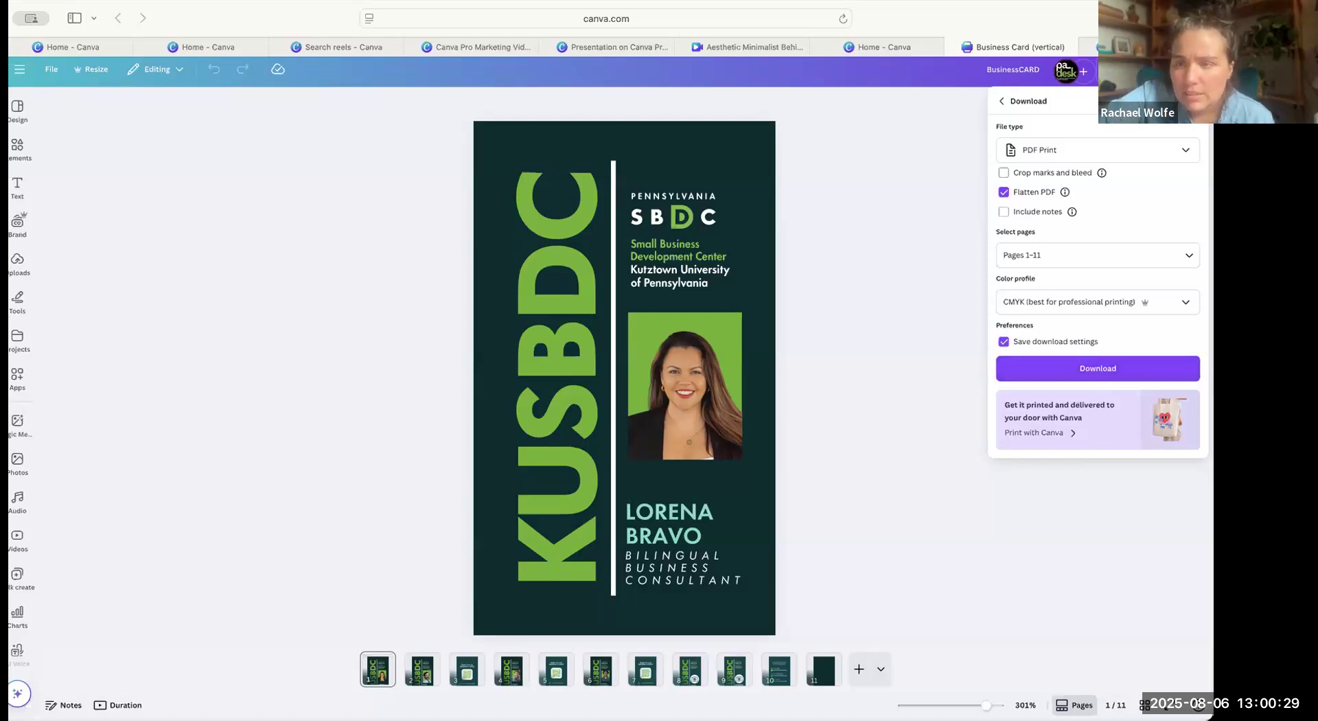
Show all publishing options for the business card design and look through the share, save, social and messaging categories.
left_click(1177, 70)
left_click(1177, 70)
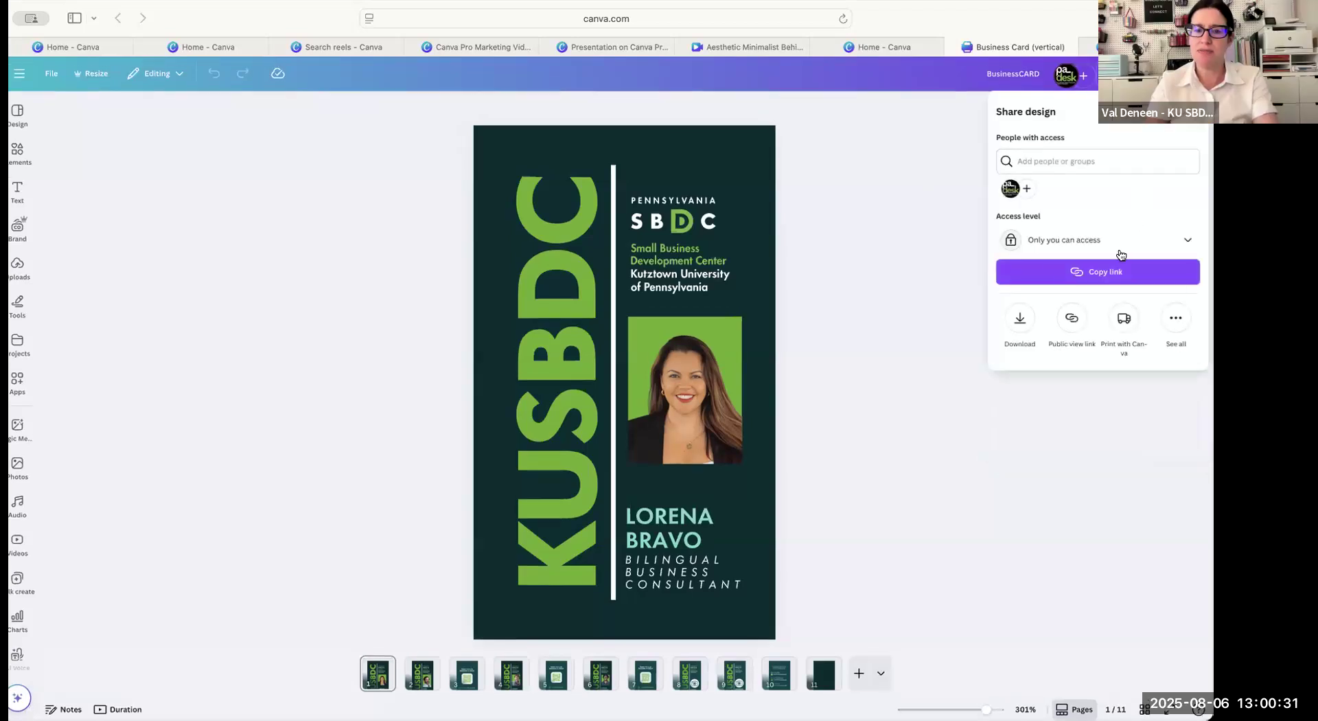
left_click(1178, 320)
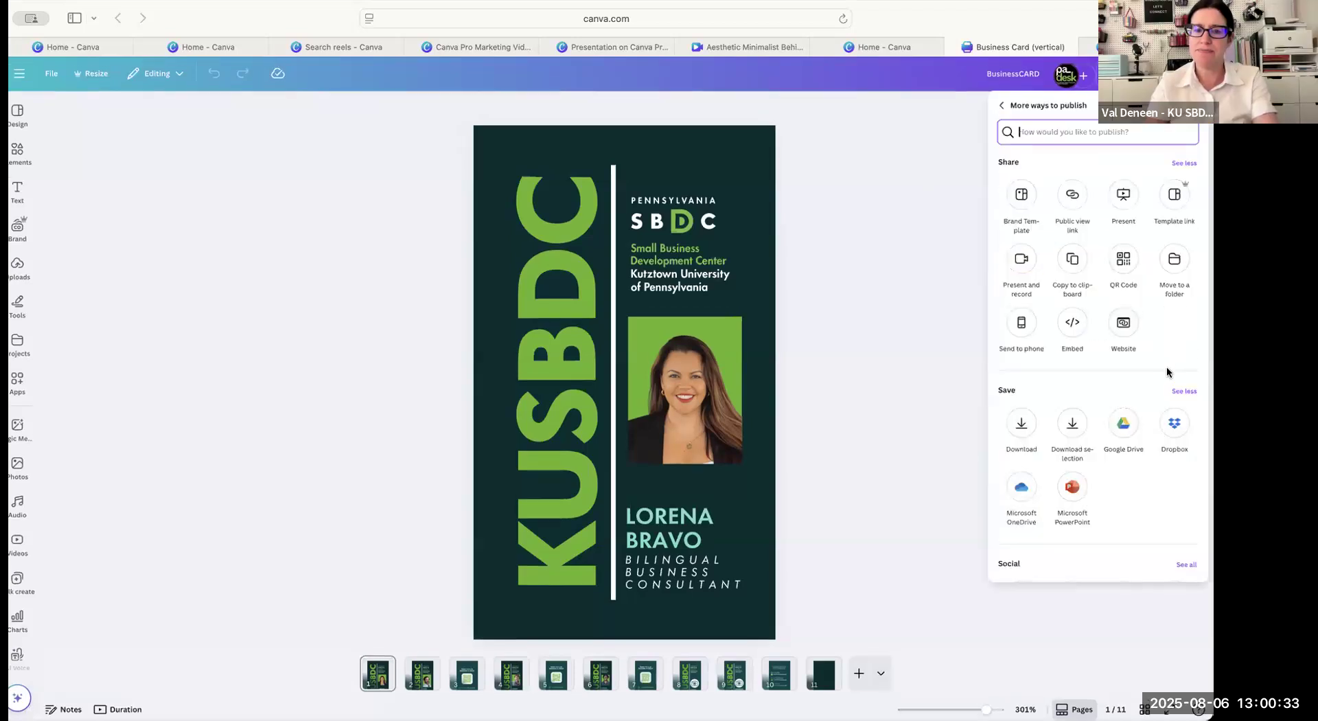
scroll(1167, 367, "down", 1)
left_click(1181, 363)
scroll(1180, 478, "down", 3)
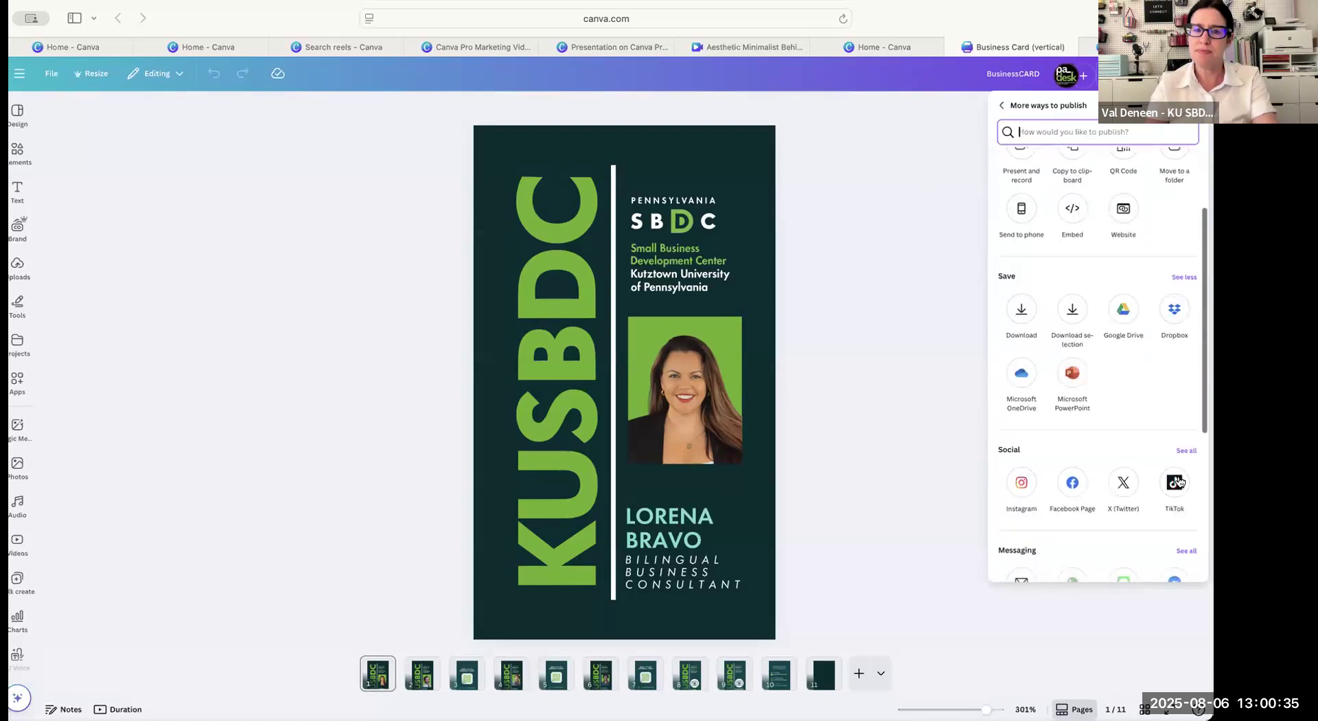
scroll(1179, 477, "down", 8)
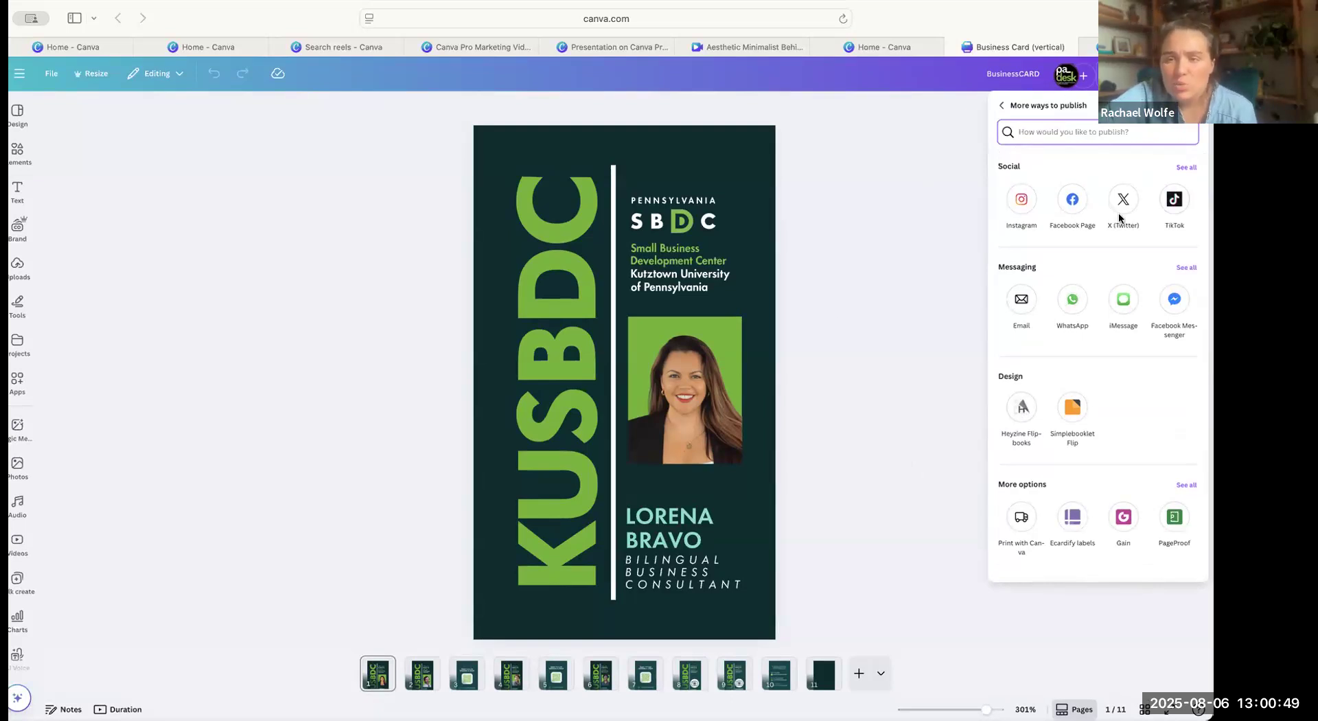
Expand the Social publishing channels, review them alongside the Save options, and close the sharing options.
scroll(1118, 242, "up", 1)
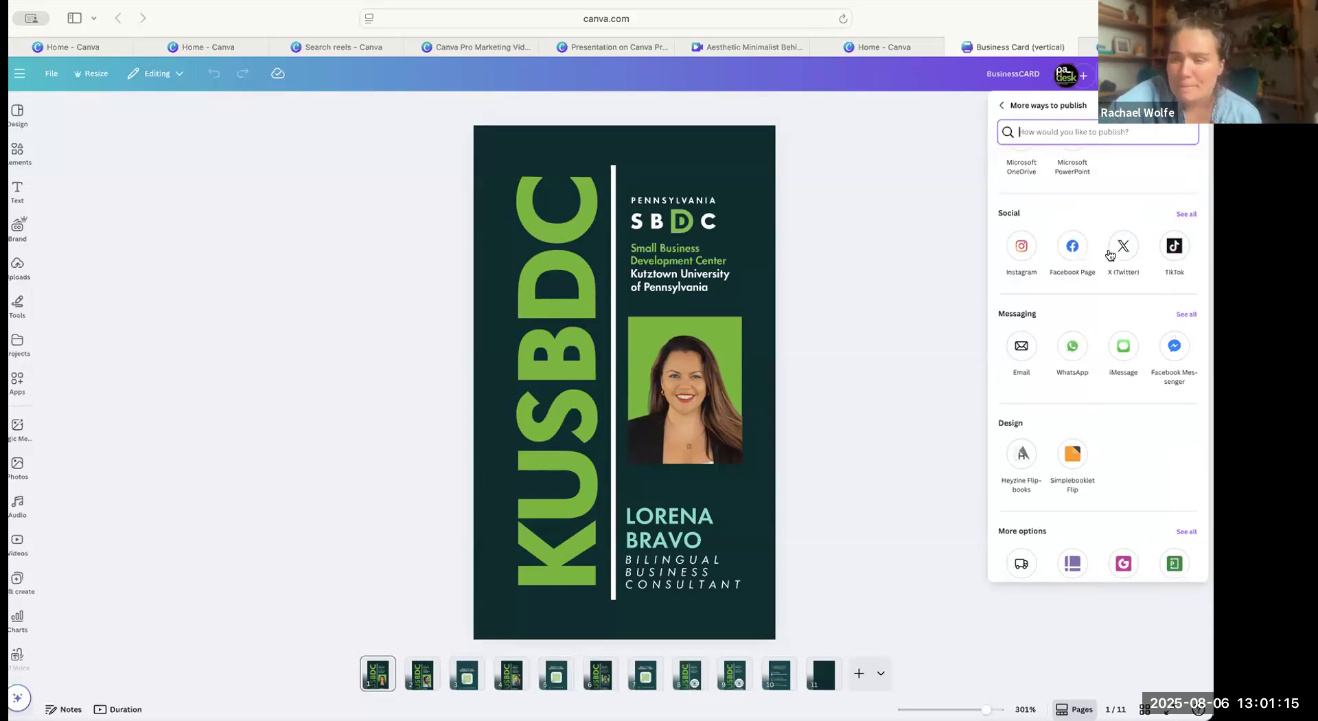
scroll(1126, 264, "up", 1)
left_click(1183, 256)
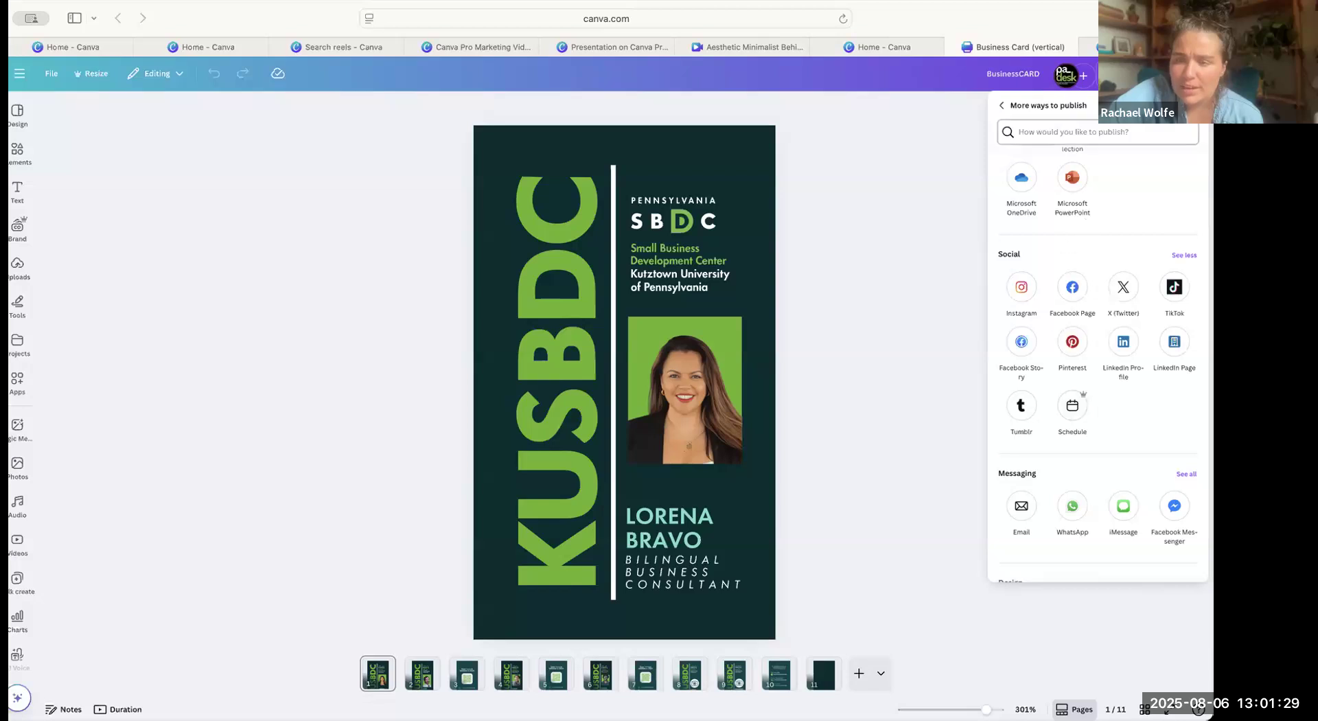
scroll(1115, 230, "up", 1)
scroll(1116, 230, "up", 2)
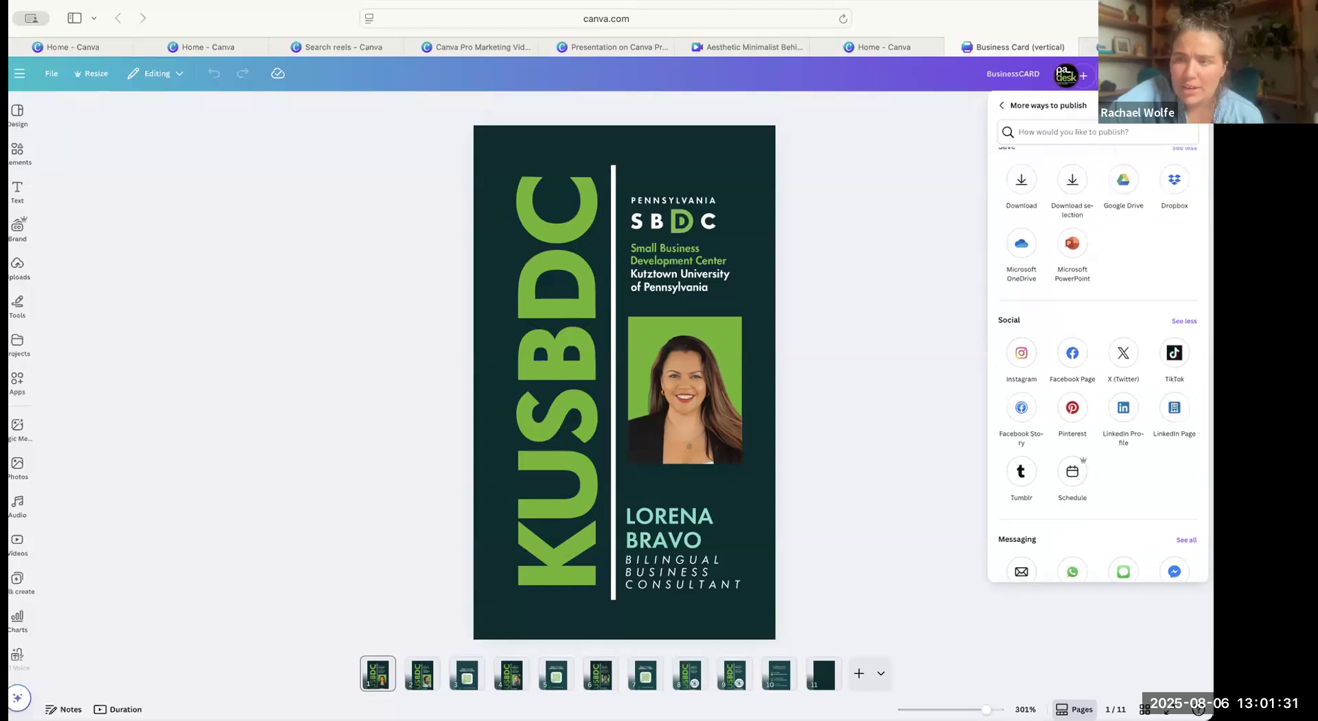
key("Escape")
Bring back the full list of social publishing options and open the Schedule calendar for the design.
left_click(1178, 74)
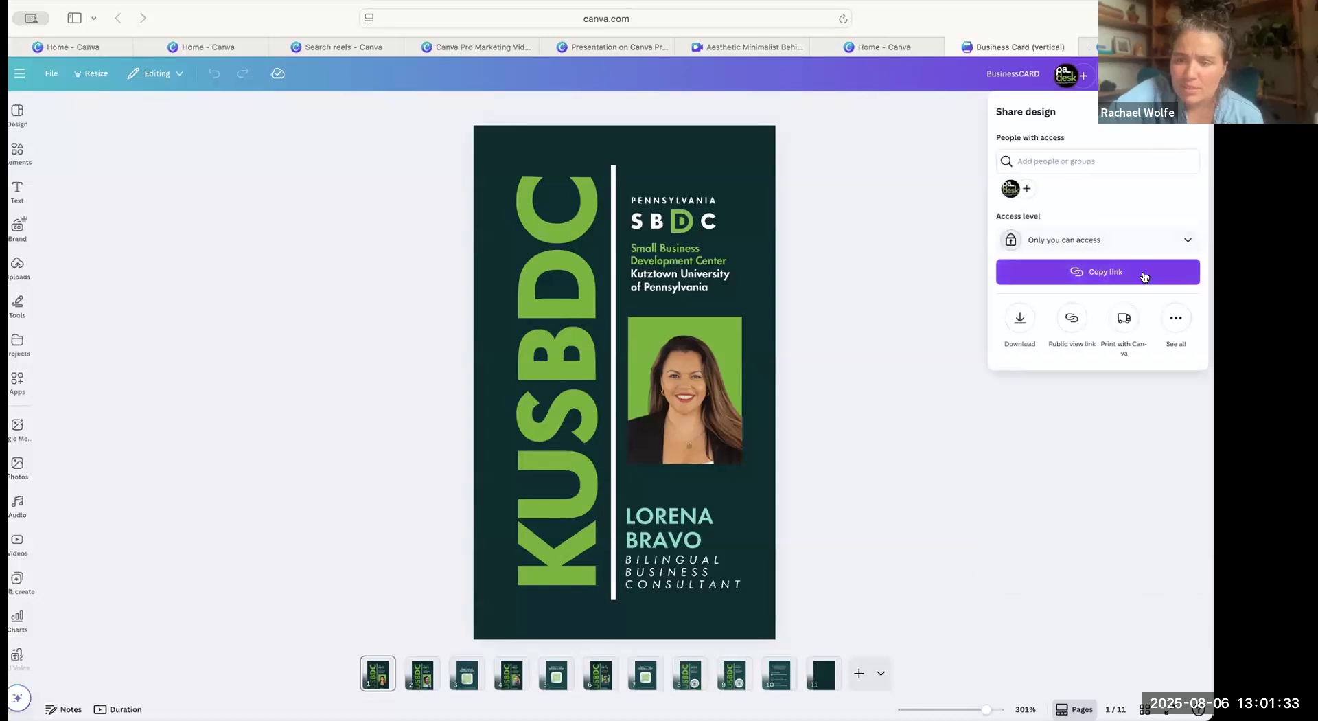
left_click(1174, 320)
scroll(1110, 377, "down", 3)
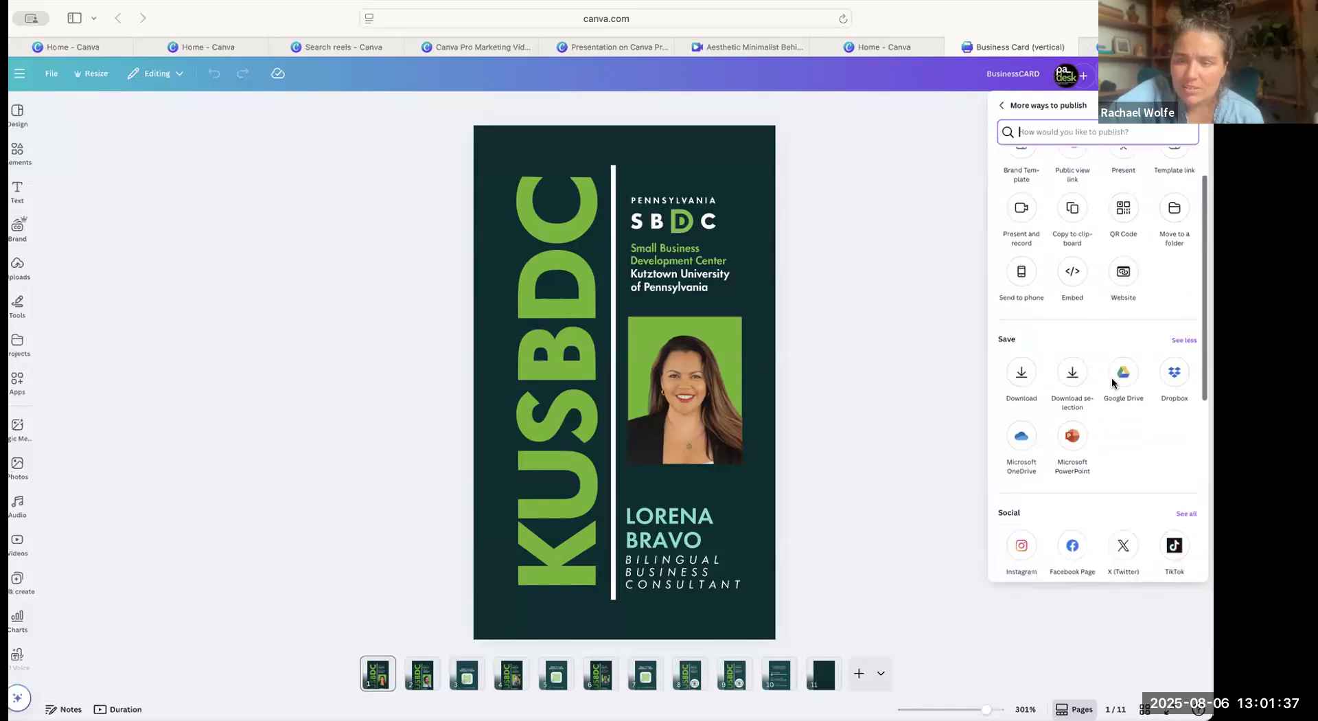
left_click(1186, 411)
scroll(1151, 463, "down", 2)
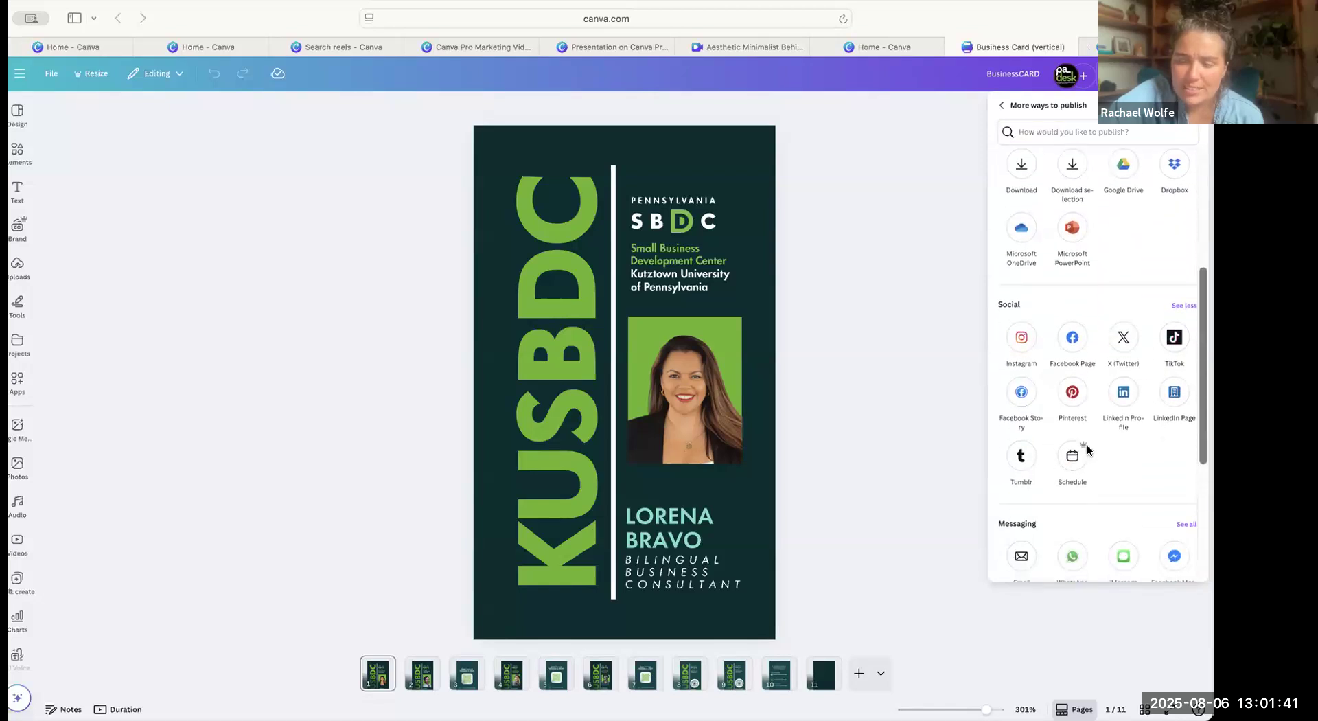
left_click(1074, 460)
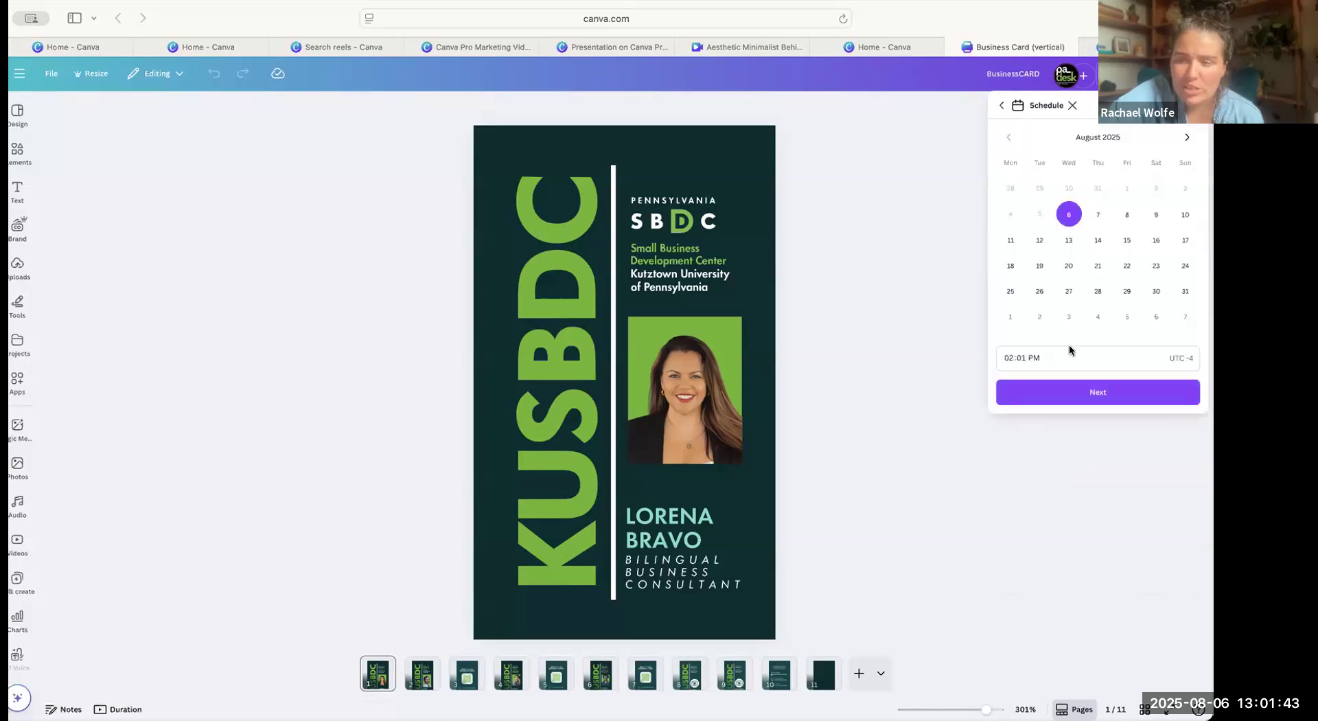
scroll(1115, 302, "down", 1)
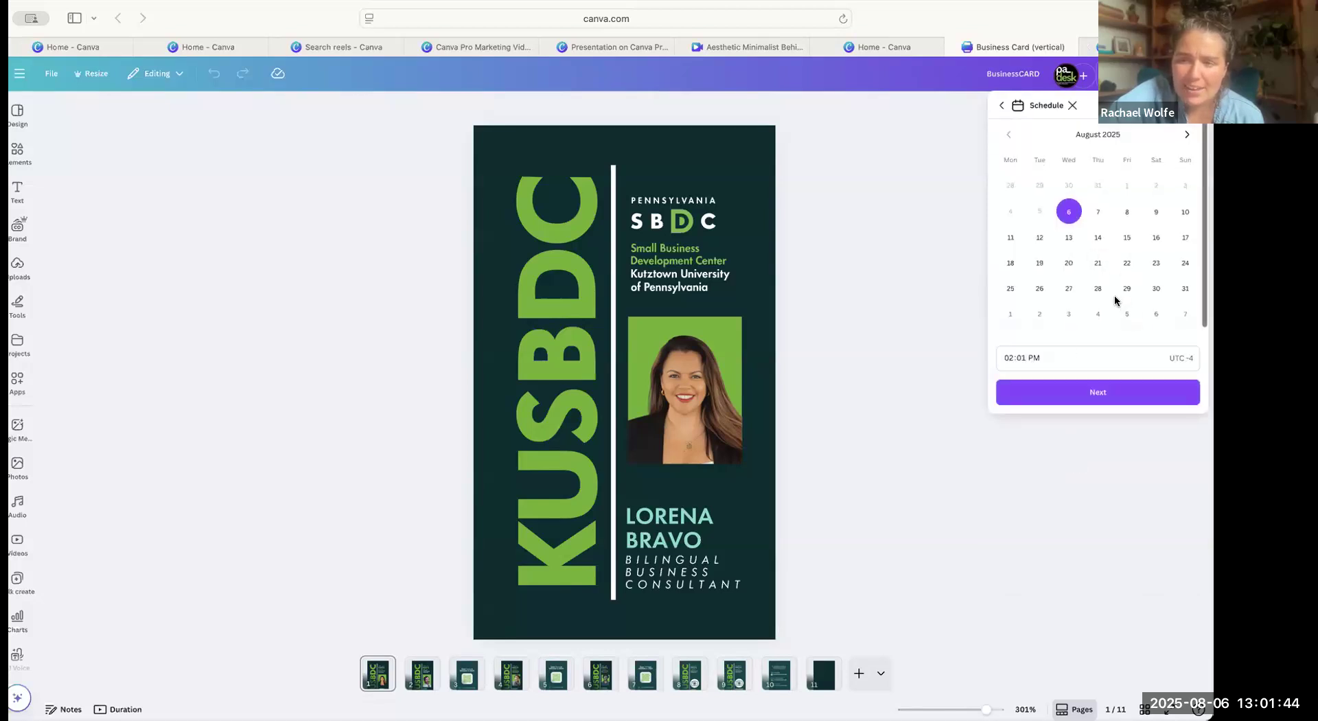
Set the post's schedule date to August 9 and choose the Kutztown University Small Business Development Center LinkedIn page as the channel.
left_click(1156, 214)
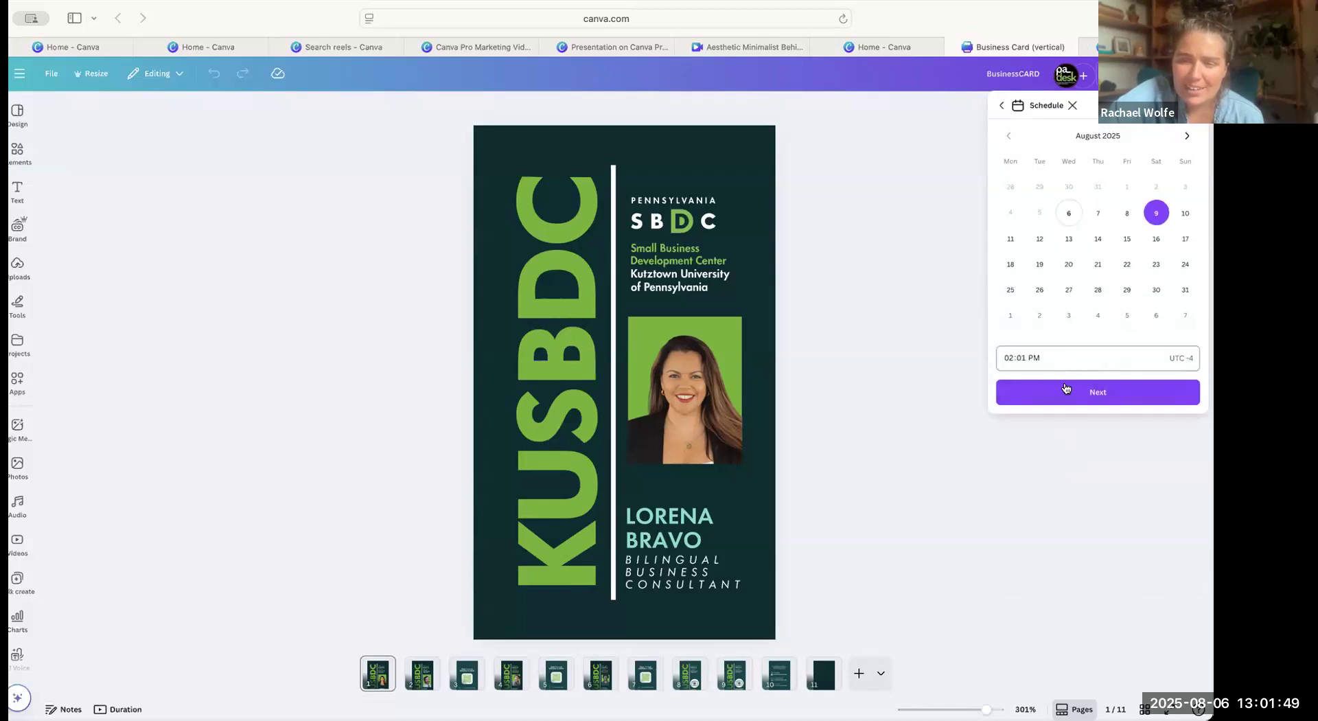
left_click(1067, 392)
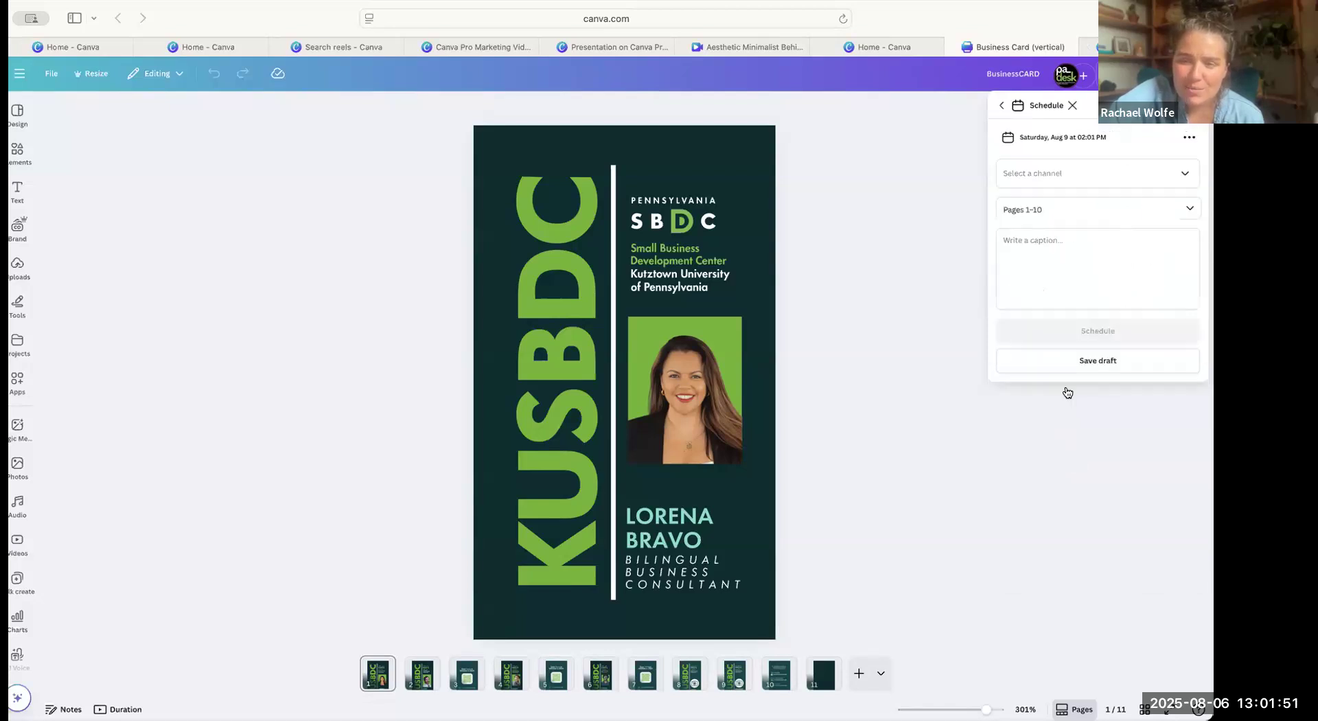
left_click(1165, 168)
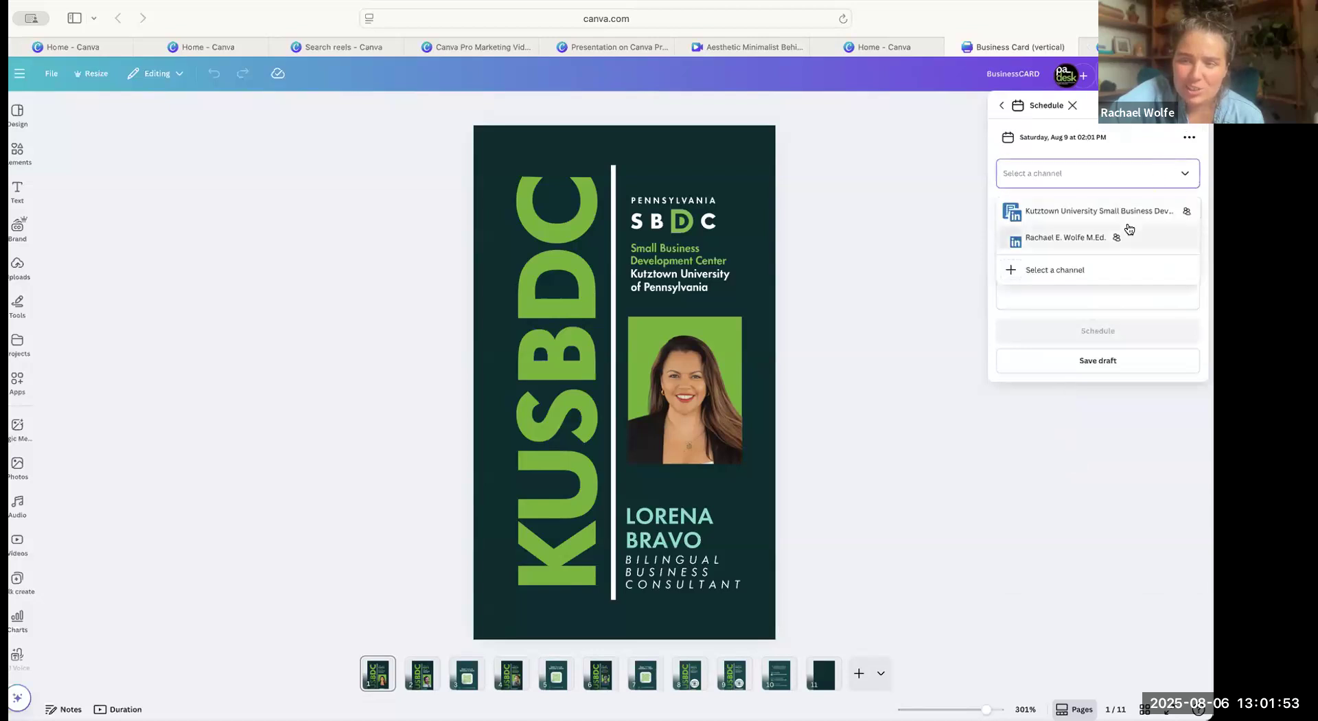
left_click(1090, 212)
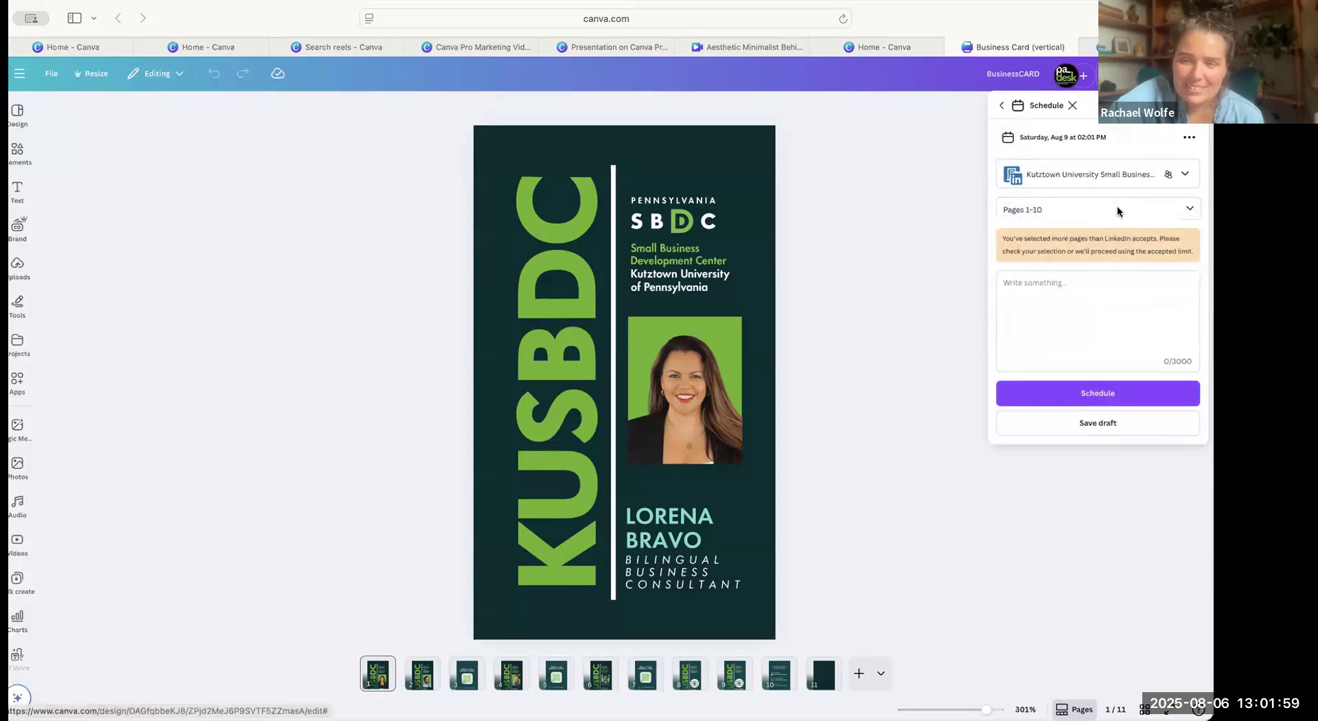
Try out the caption field with the sample text "kfhseousfhsdofusd", then clear it and close the scheduling options.
left_click(1084, 289)
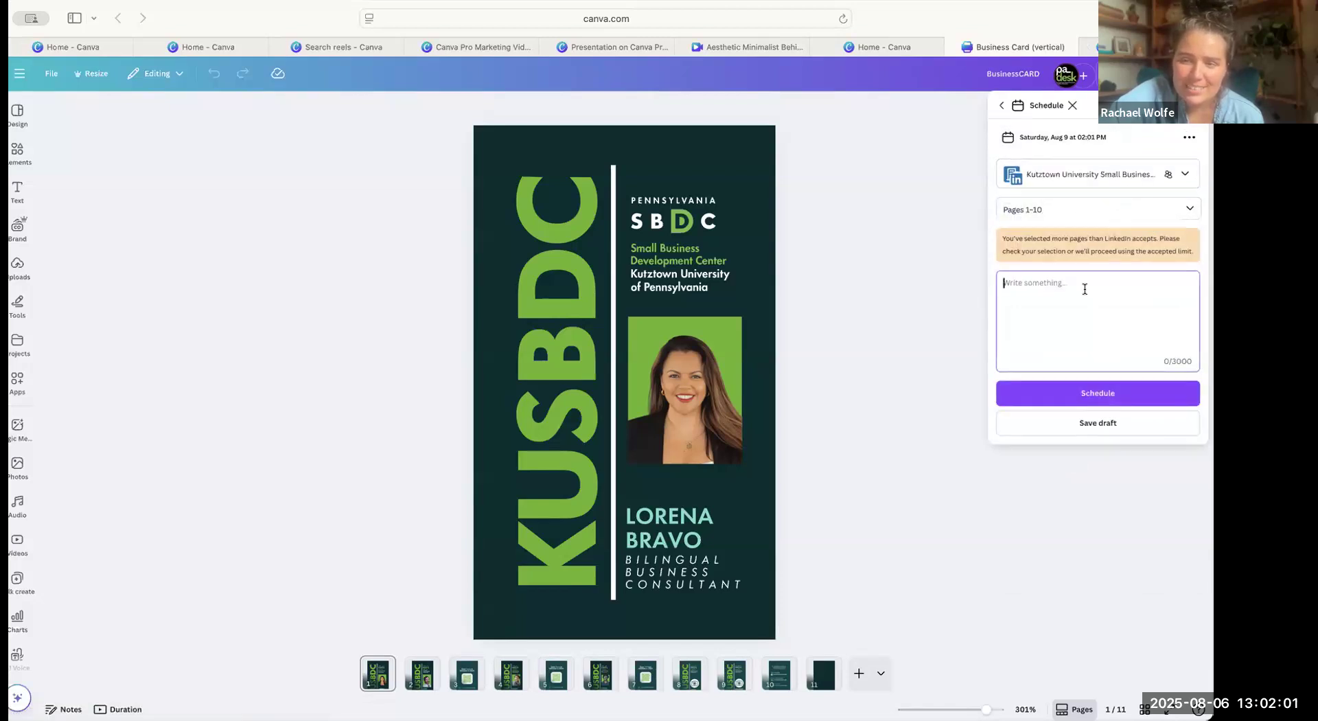
type("kfhseousfhsdofusd")
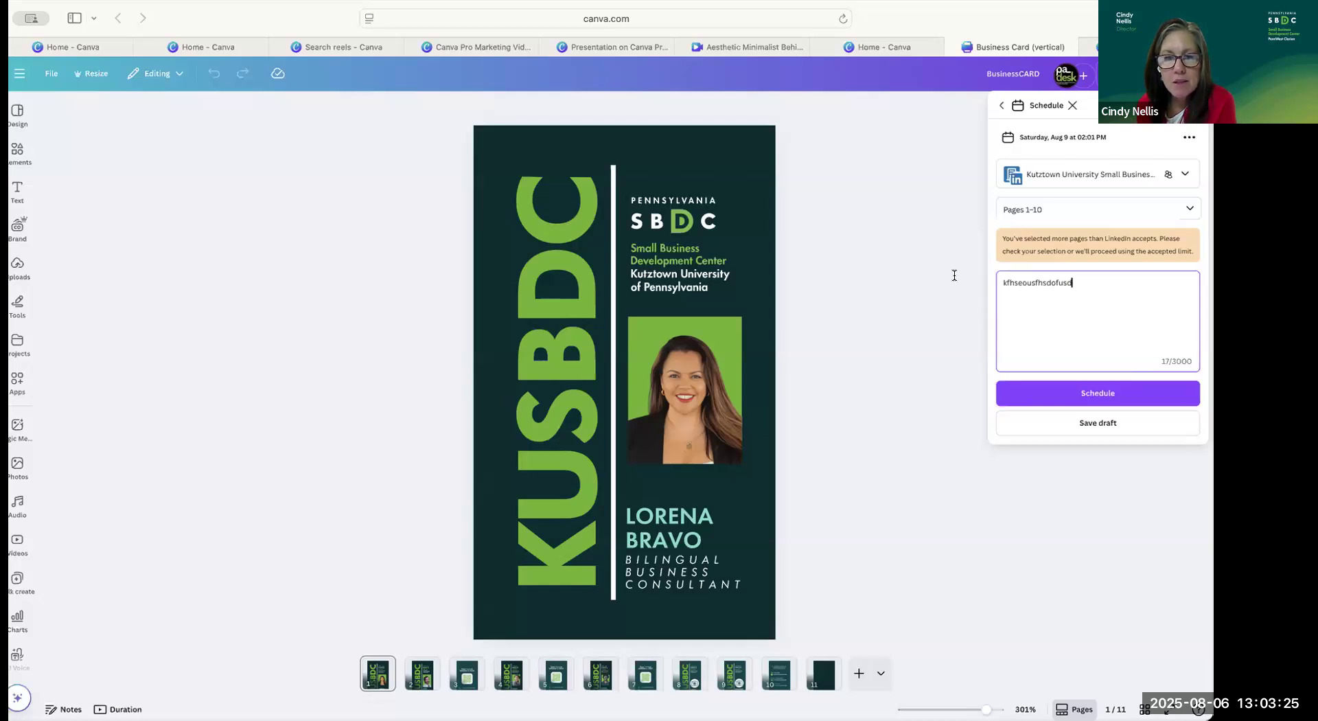
double_click(995, 282)
key("BackSpace")
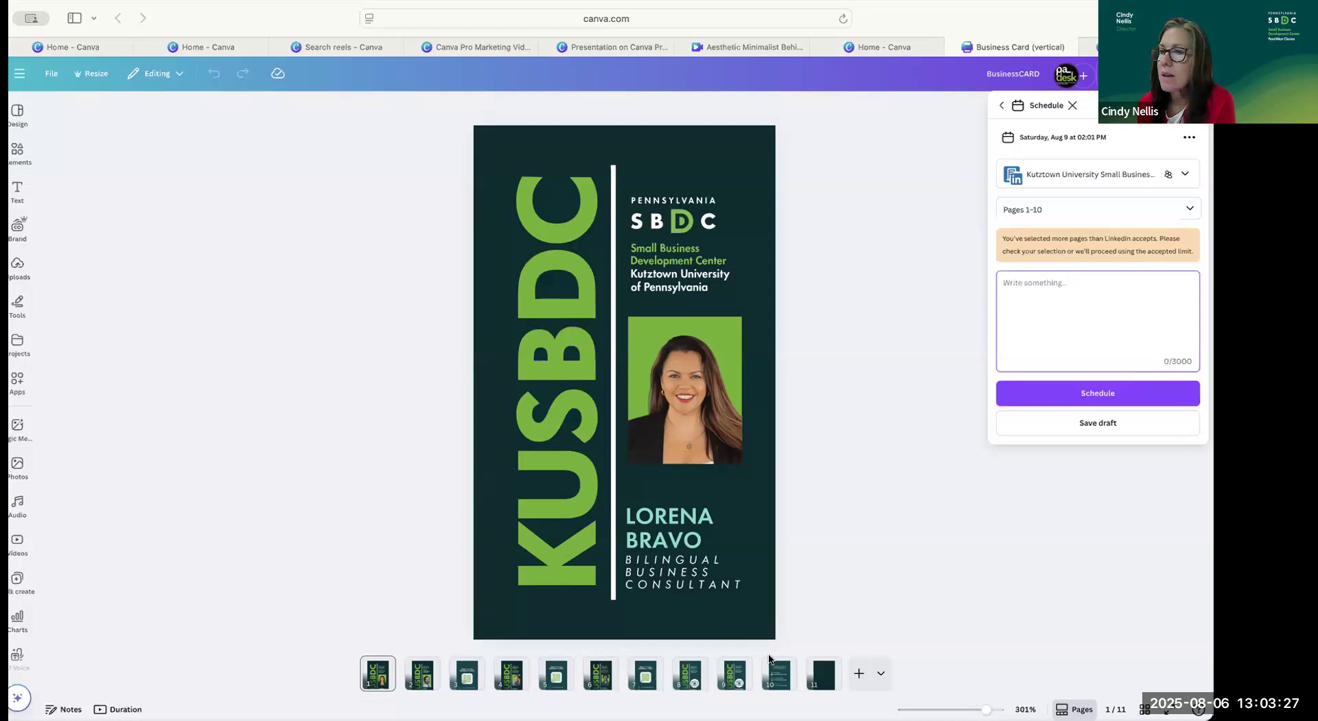
left_click(747, 645)
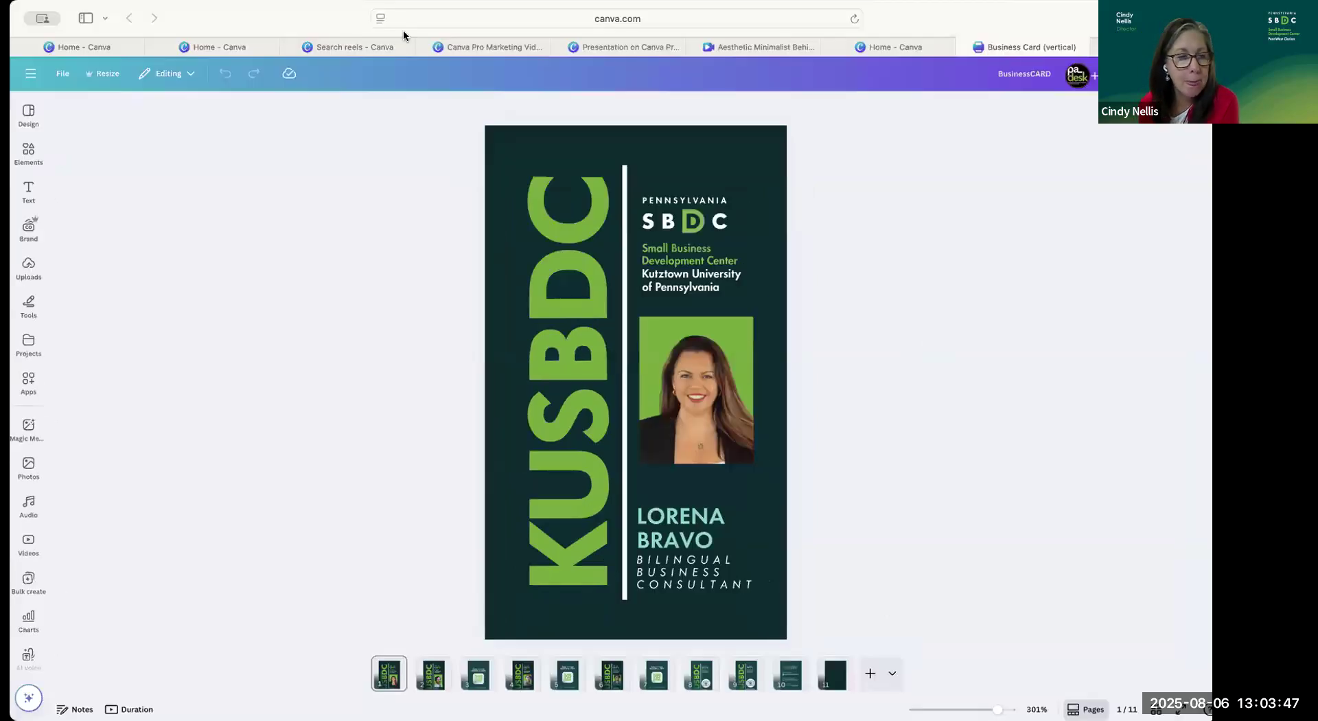
Narrow the browser window and open Calendly in the tab that holds the business card design.
left_click(613, 98)
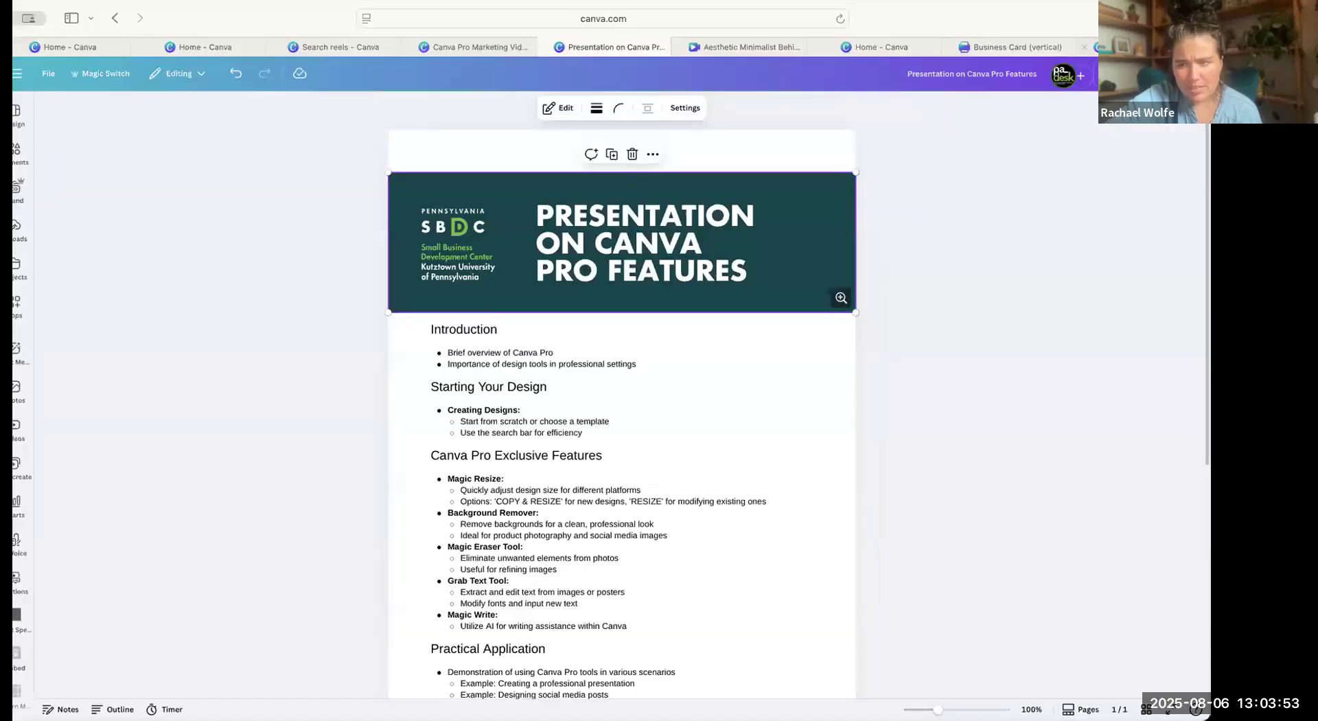
left_click_drag(1209, 45, 766, 62)
left_click(759, 46)
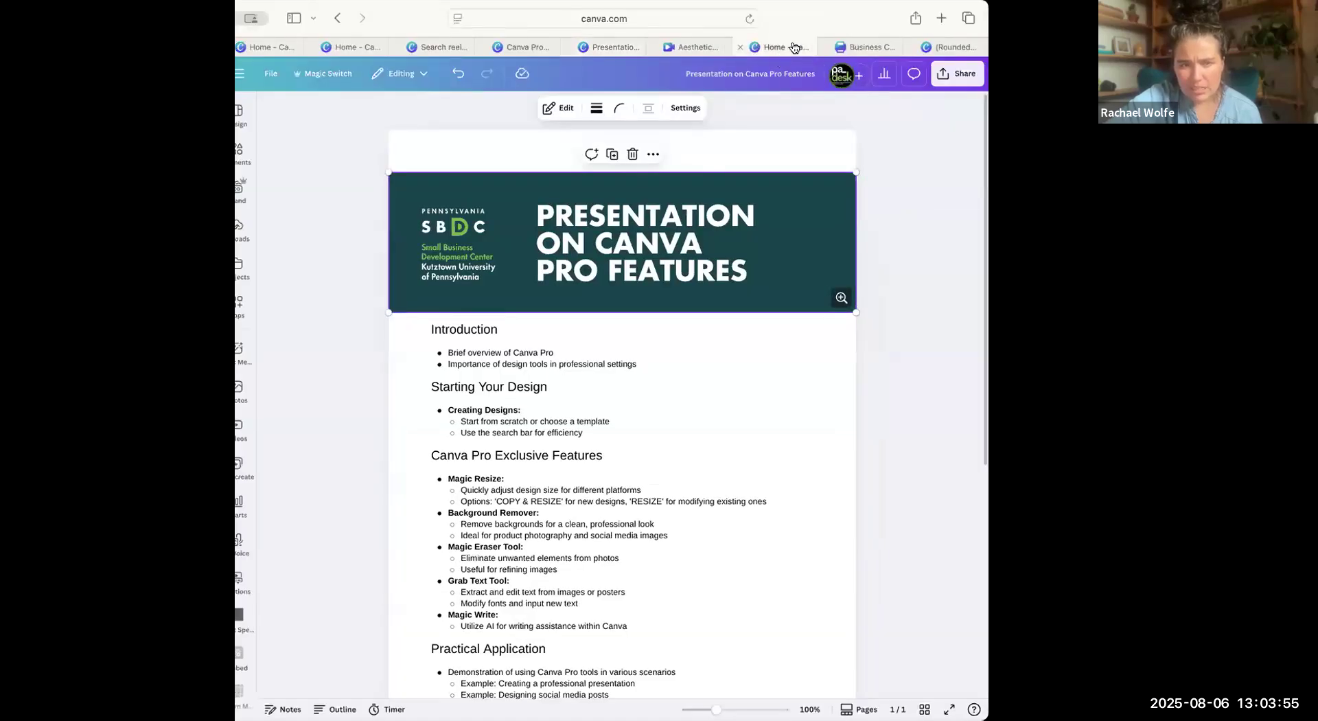
left_click(865, 47)
left_click(633, 24)
key("BackSpace")
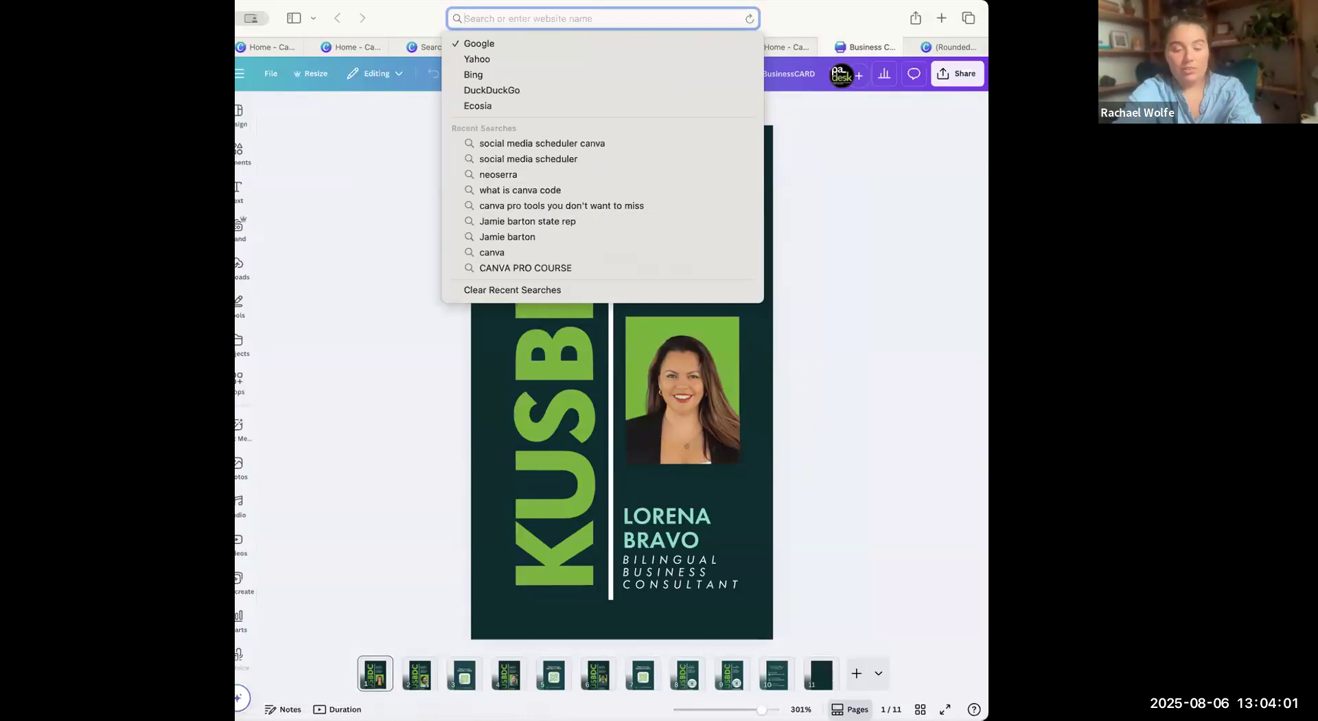
type("calendly.com")
key("Return")
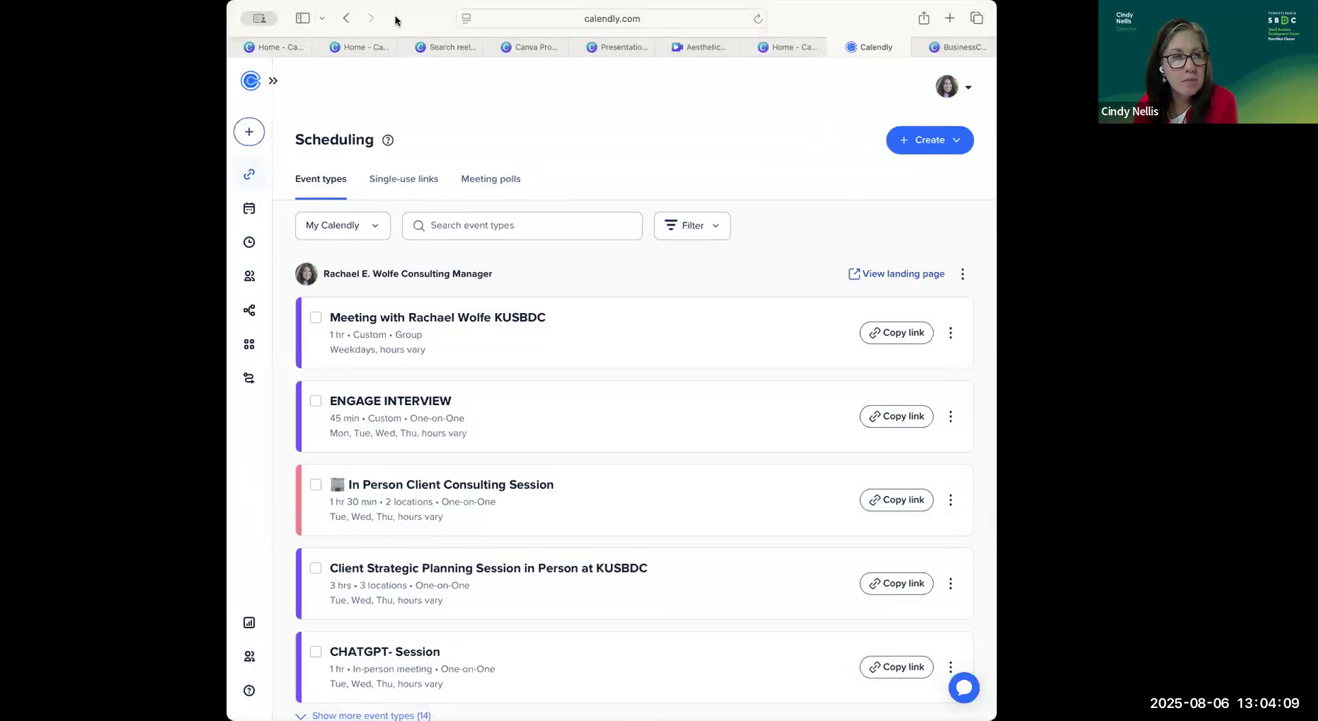
Review Calendly's options for creating event types and look through the existing event types, then close the creation options.
left_click(896, 142)
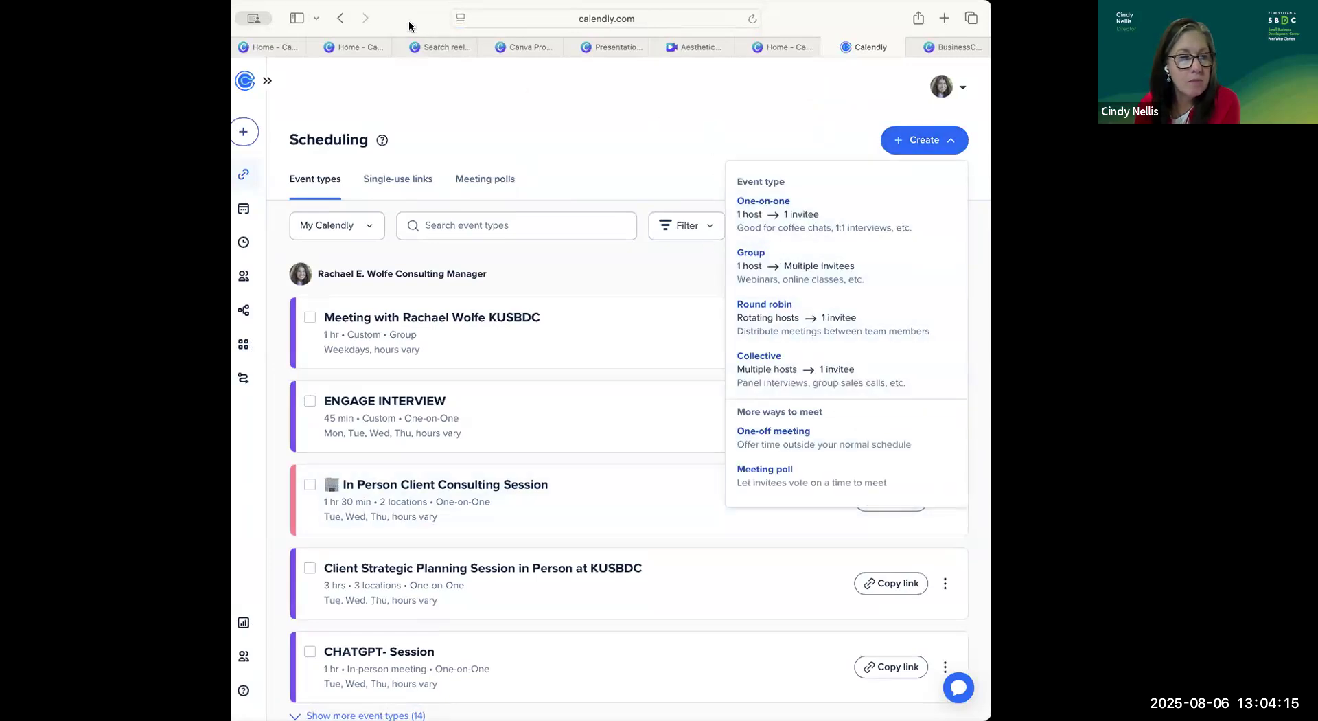
left_click_drag(408, 26, 383, 26)
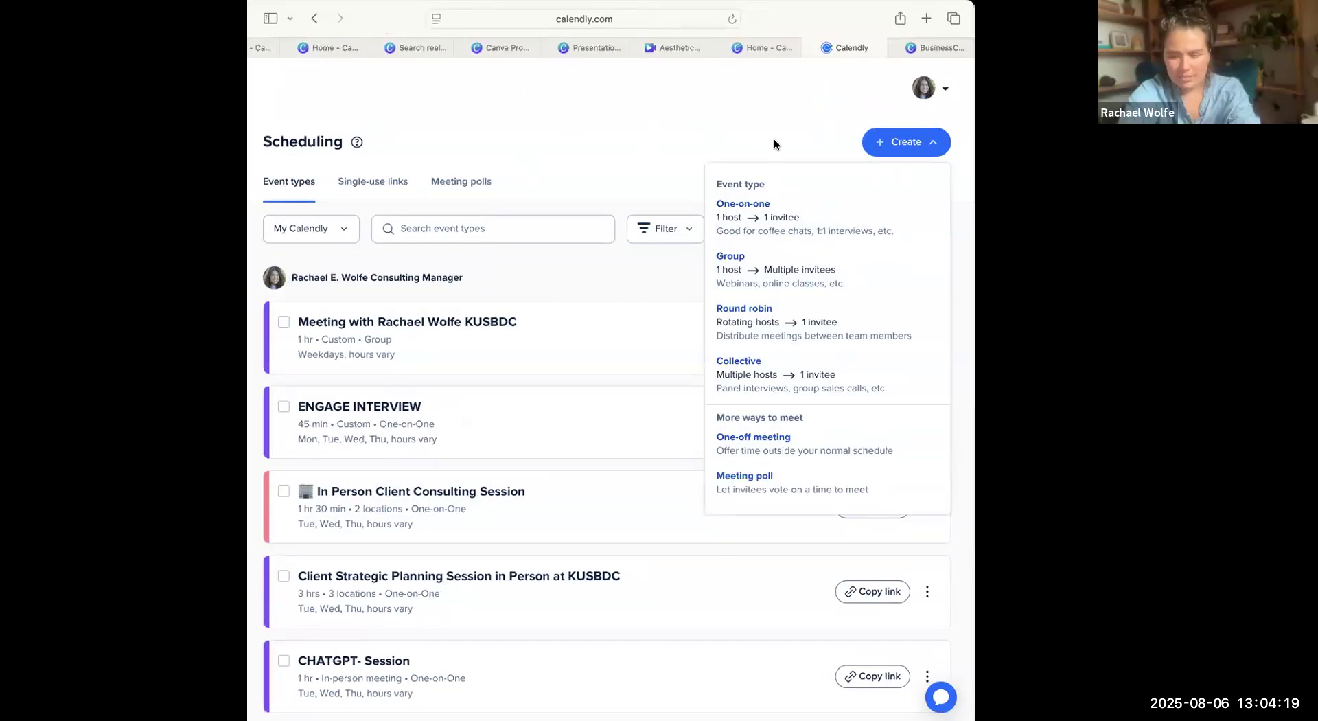
left_click(890, 151)
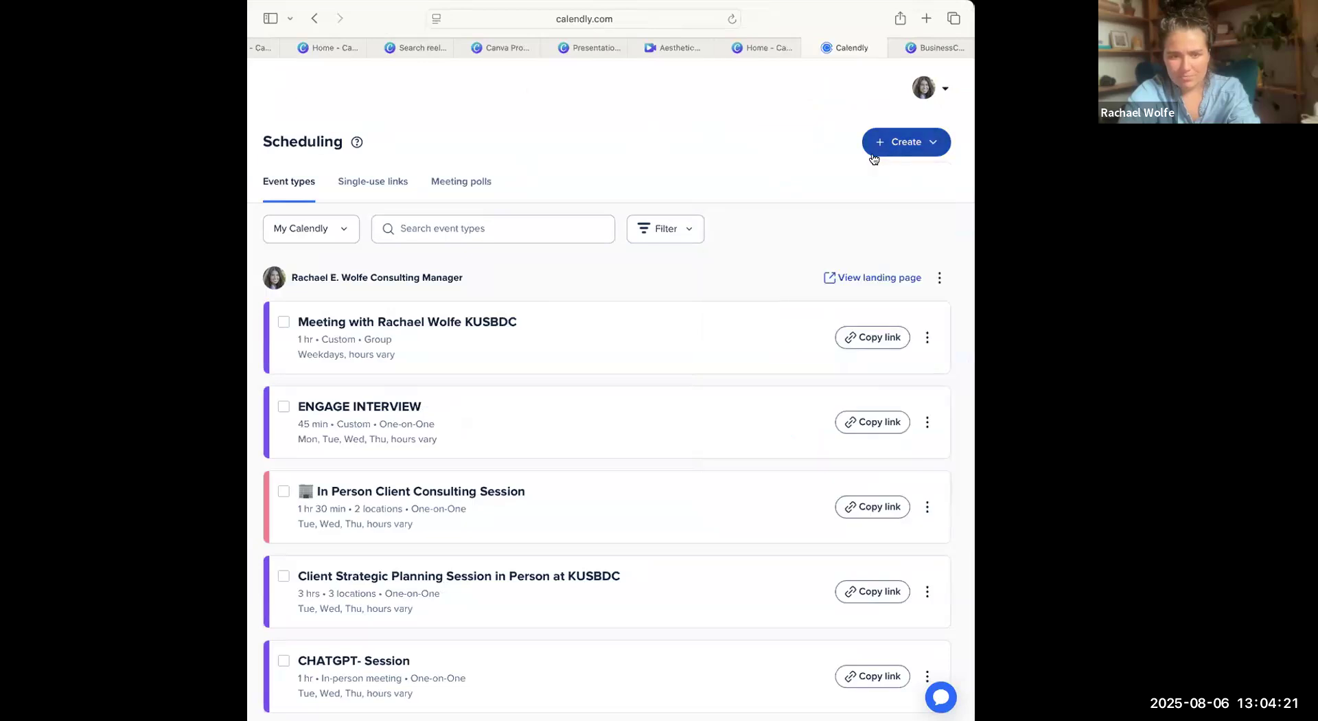
left_click(874, 157)
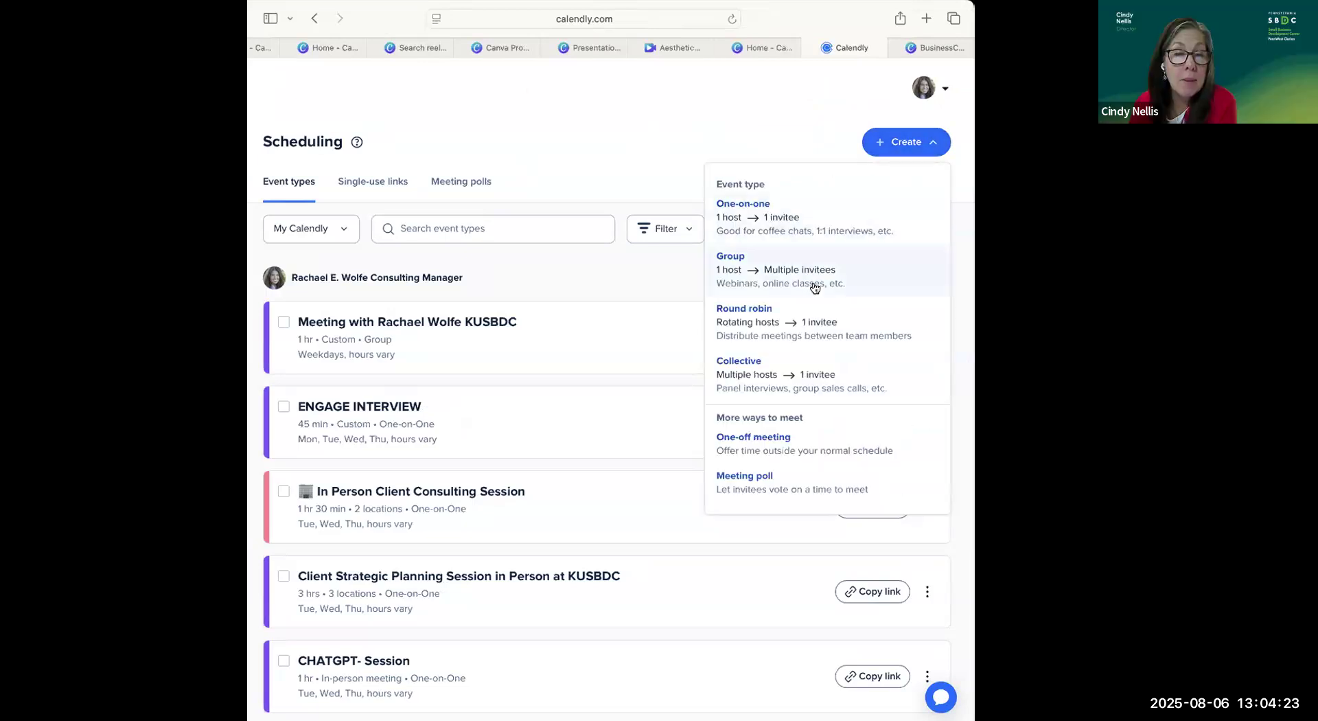
scroll(824, 349, "down", 2)
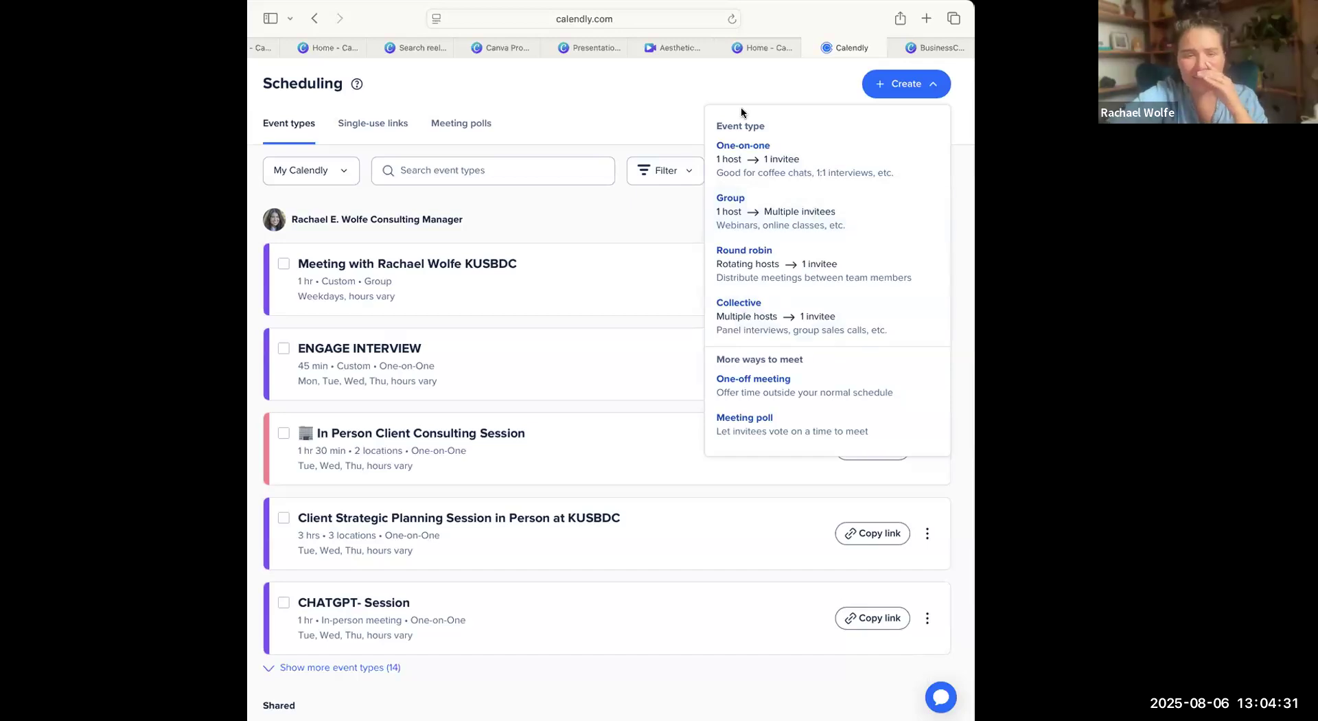
scroll(782, 161, "down", 1)
scroll(782, 161, "down", 3)
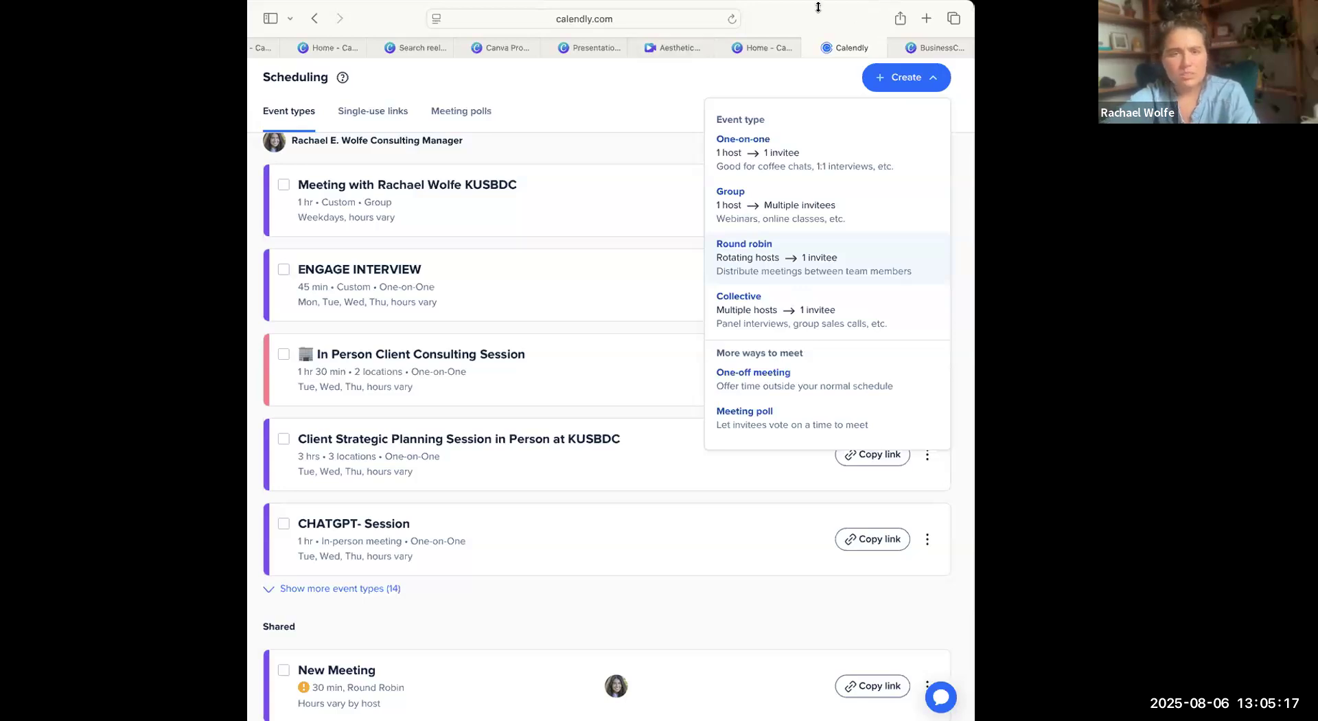
left_click(678, 176)
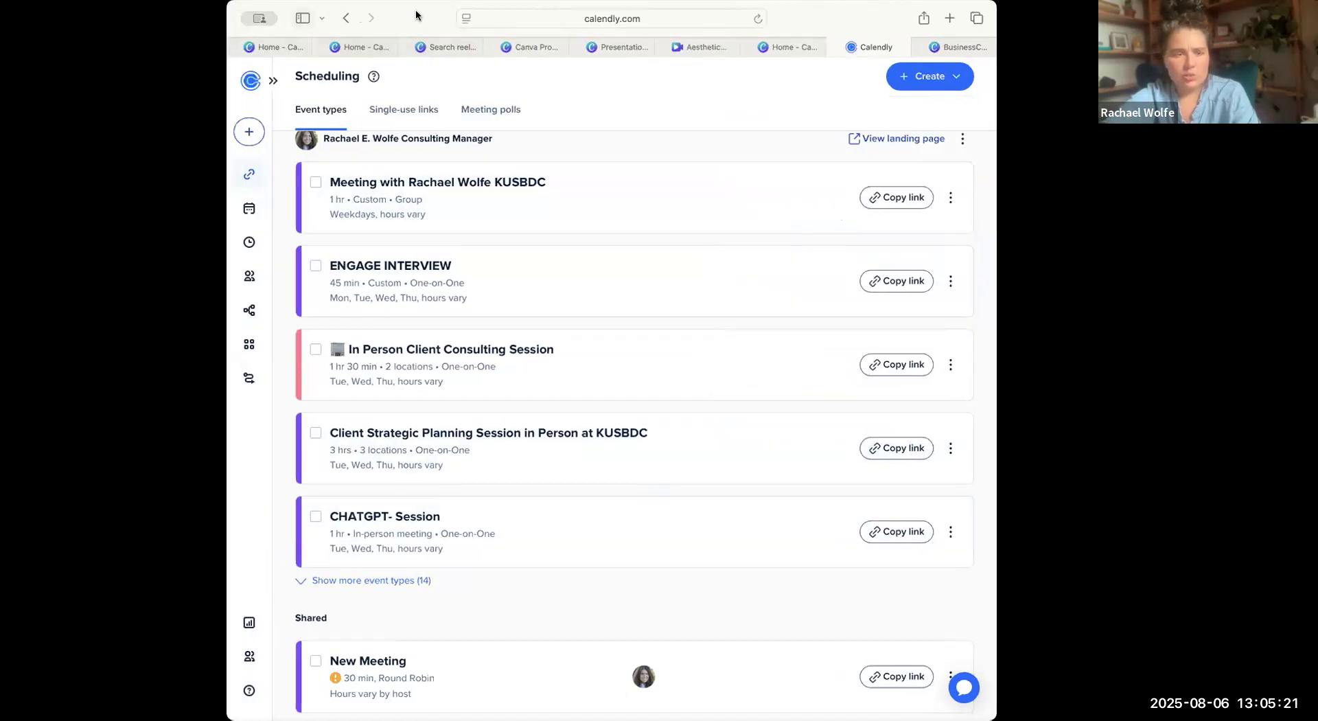
Open the Tea Time Tidiness website, teatimetidiness.com, in the tab that shows Calendly.
left_click(690, 18)
key("BackSpace")
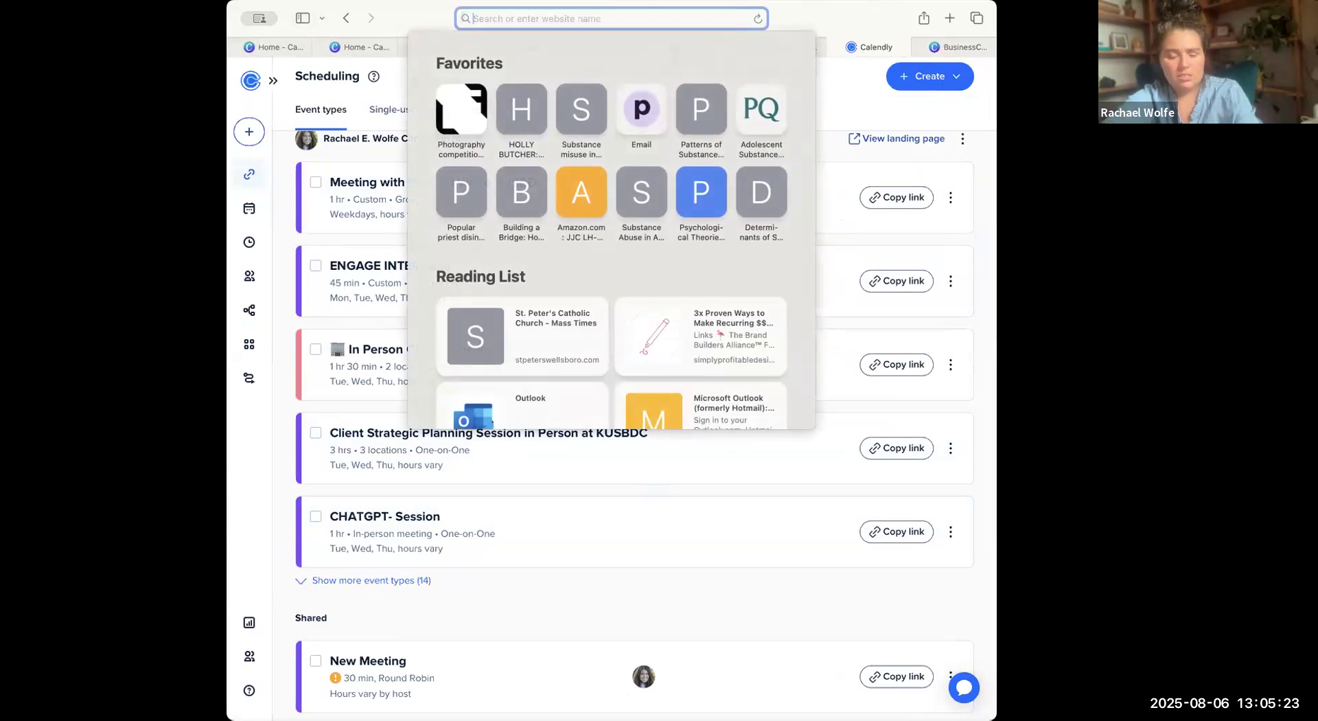
type("teatimeti")
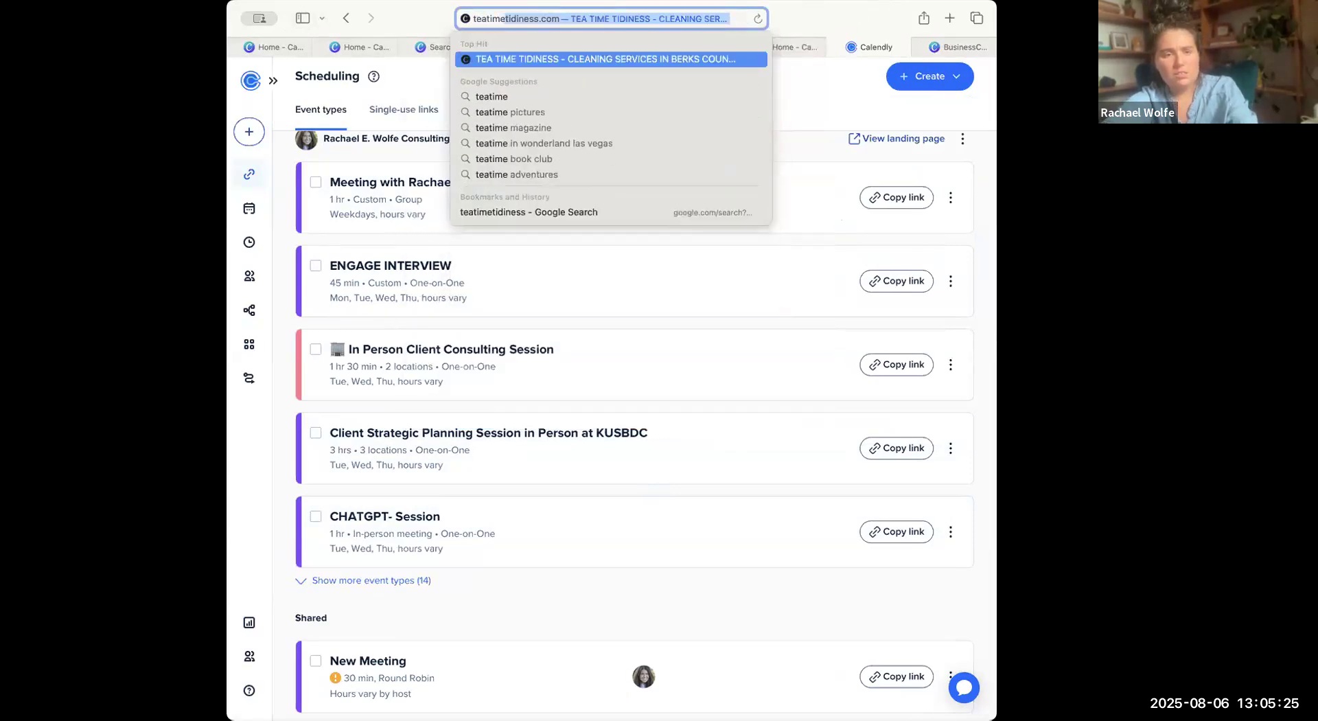
type("diness")
key("Return")
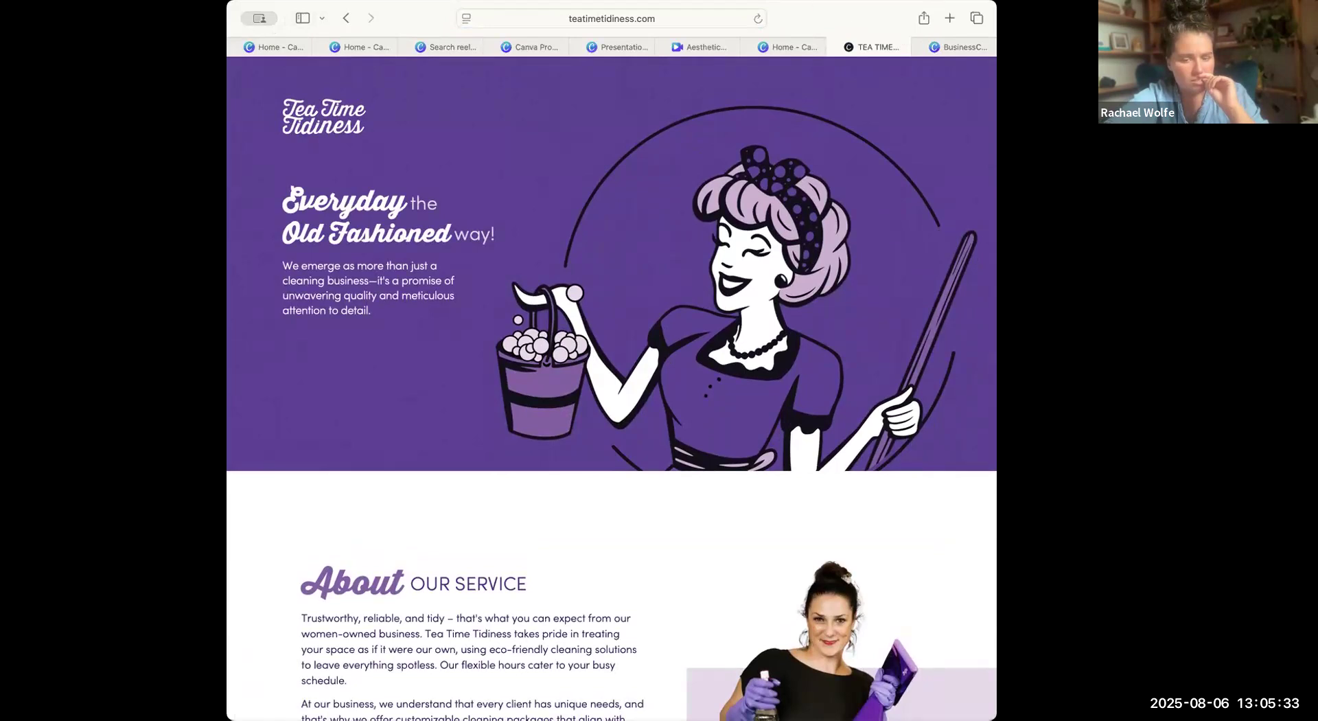
Widen the browser window and look over the Tea Time Tidiness banner and the beginning of the About section.
left_click_drag(993, 519, 1213, 519)
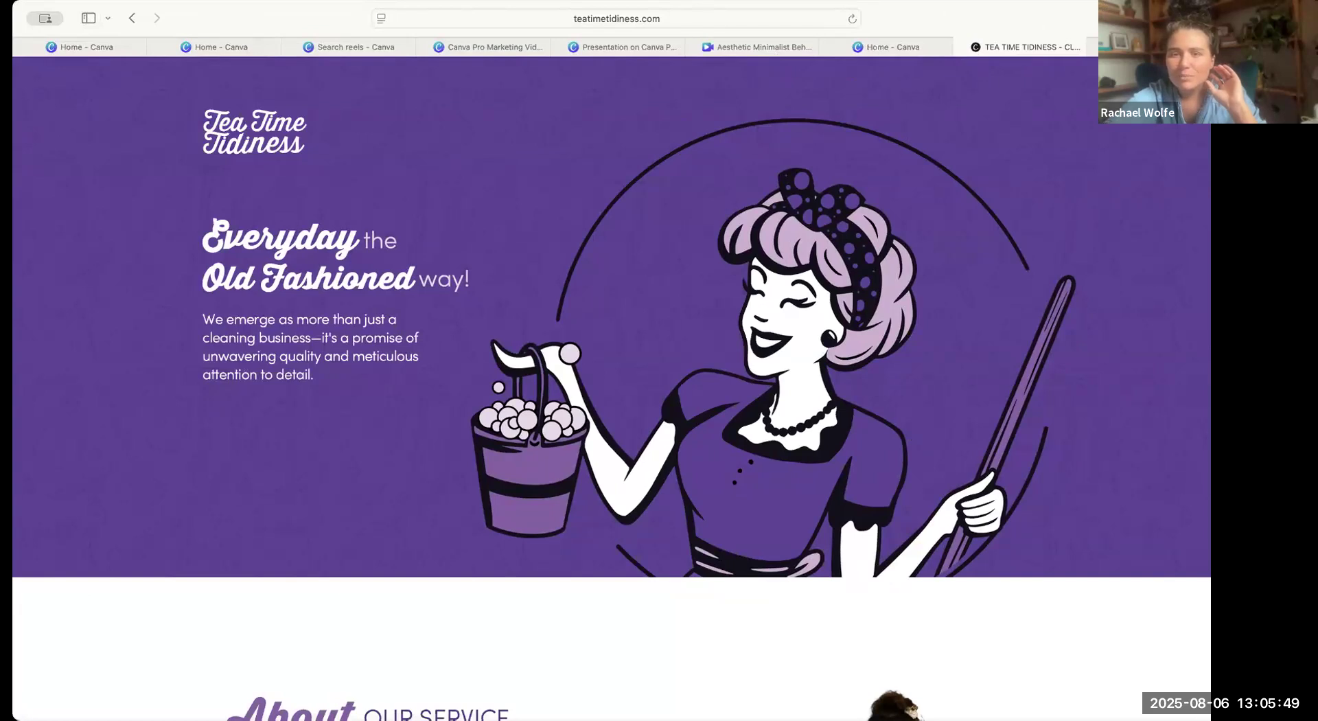
left_click_drag(223, 15, 52, 4)
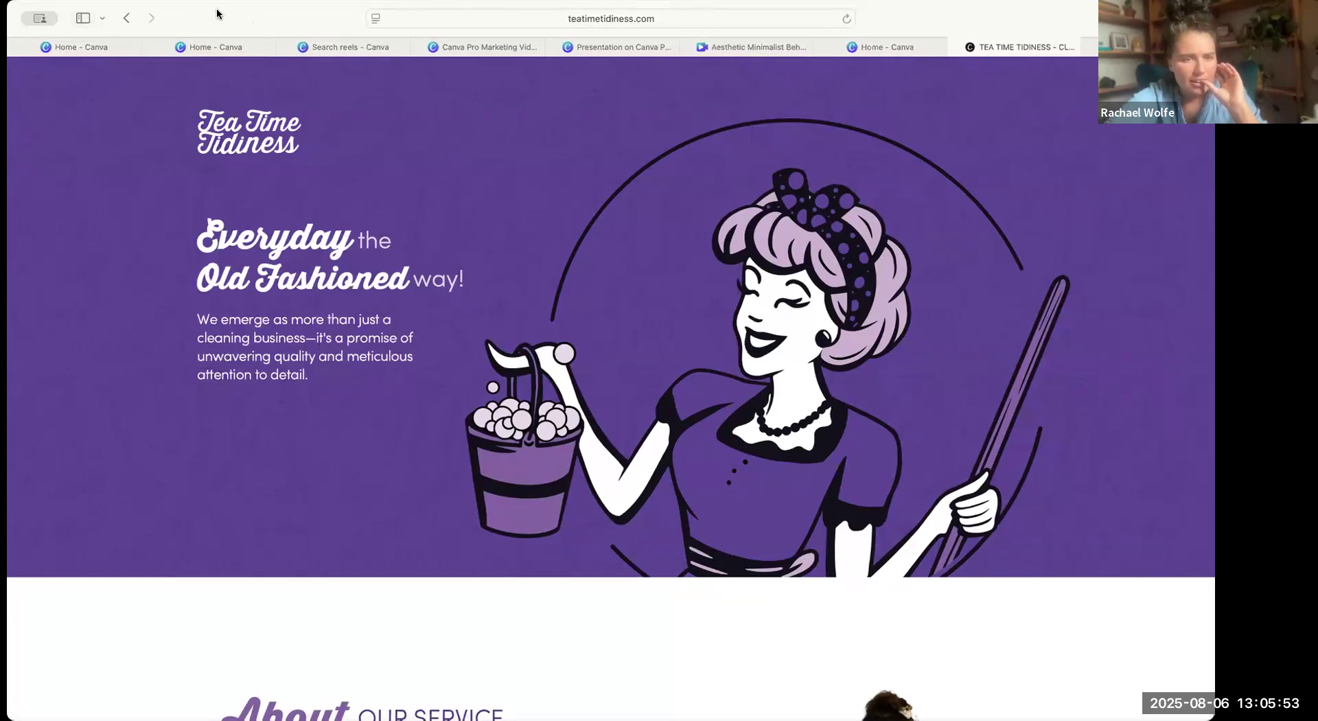
left_click_drag(220, 14, 64, 11)
scroll(596, 221, "down", 3)
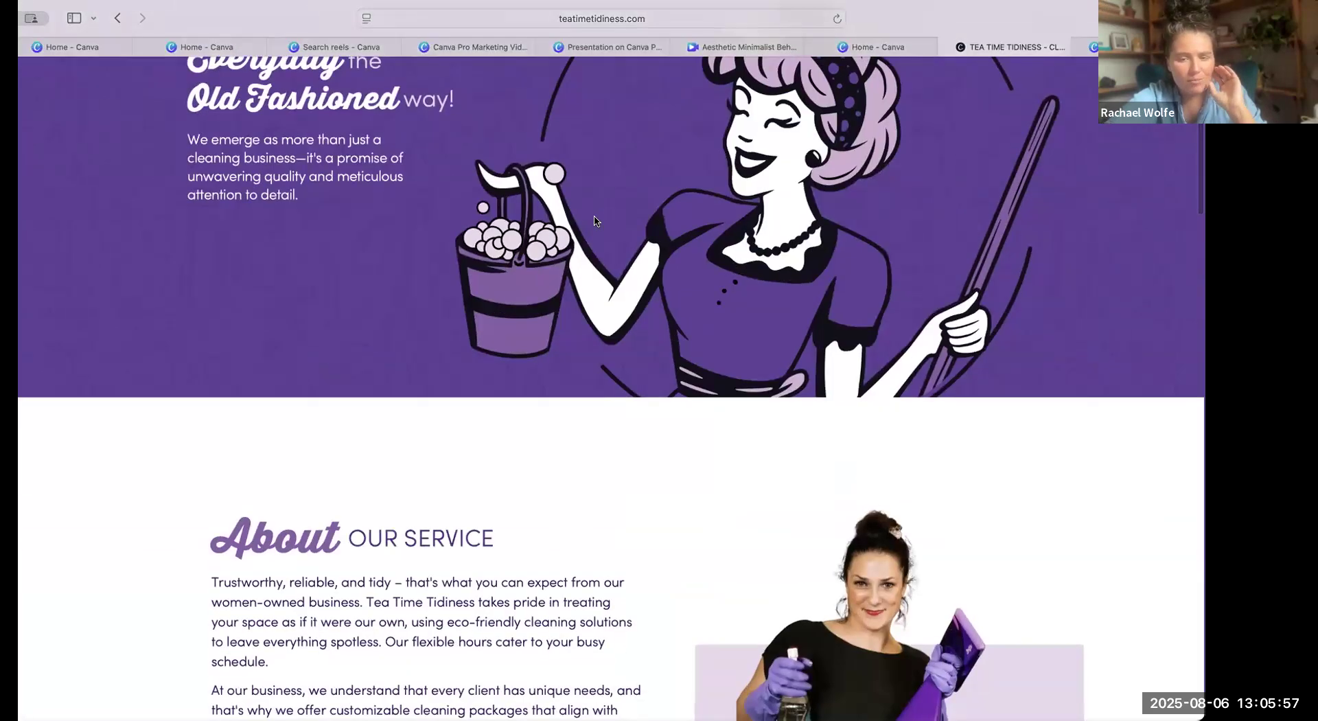
scroll(595, 221, "up", 2)
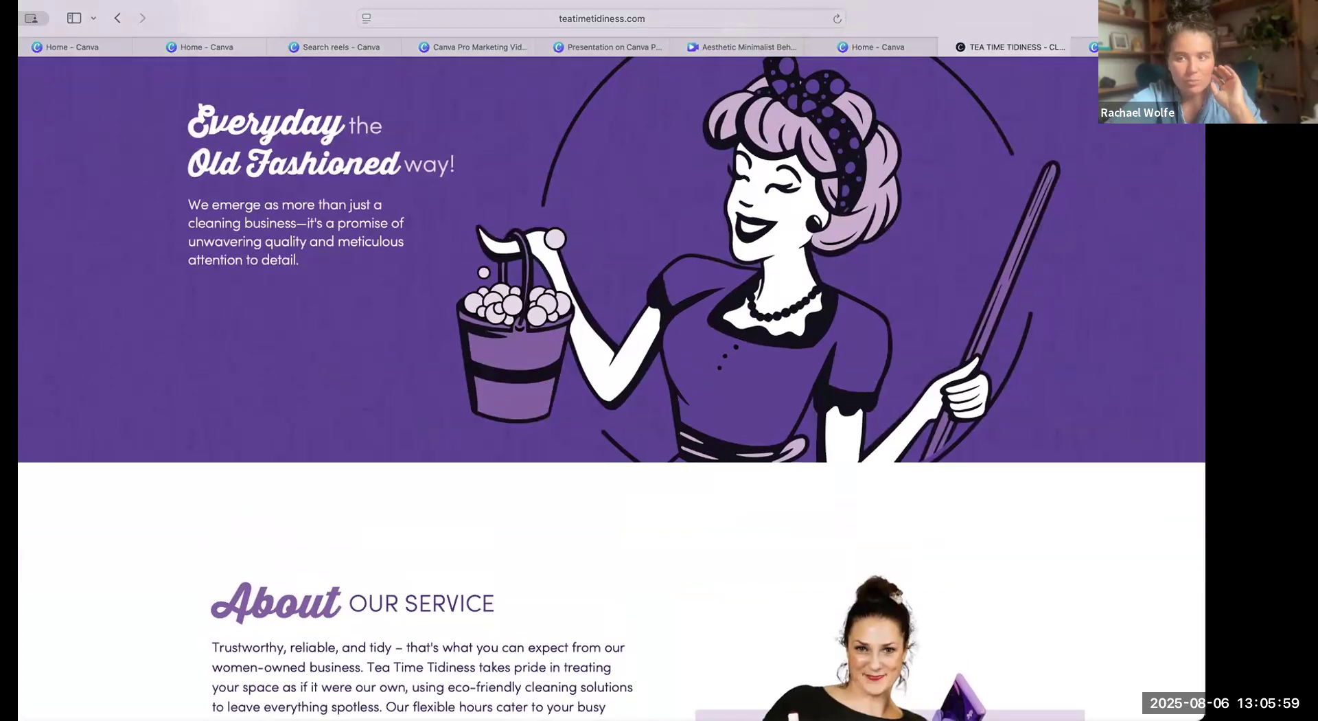
left_click_drag(1205, 275, 1223, 274)
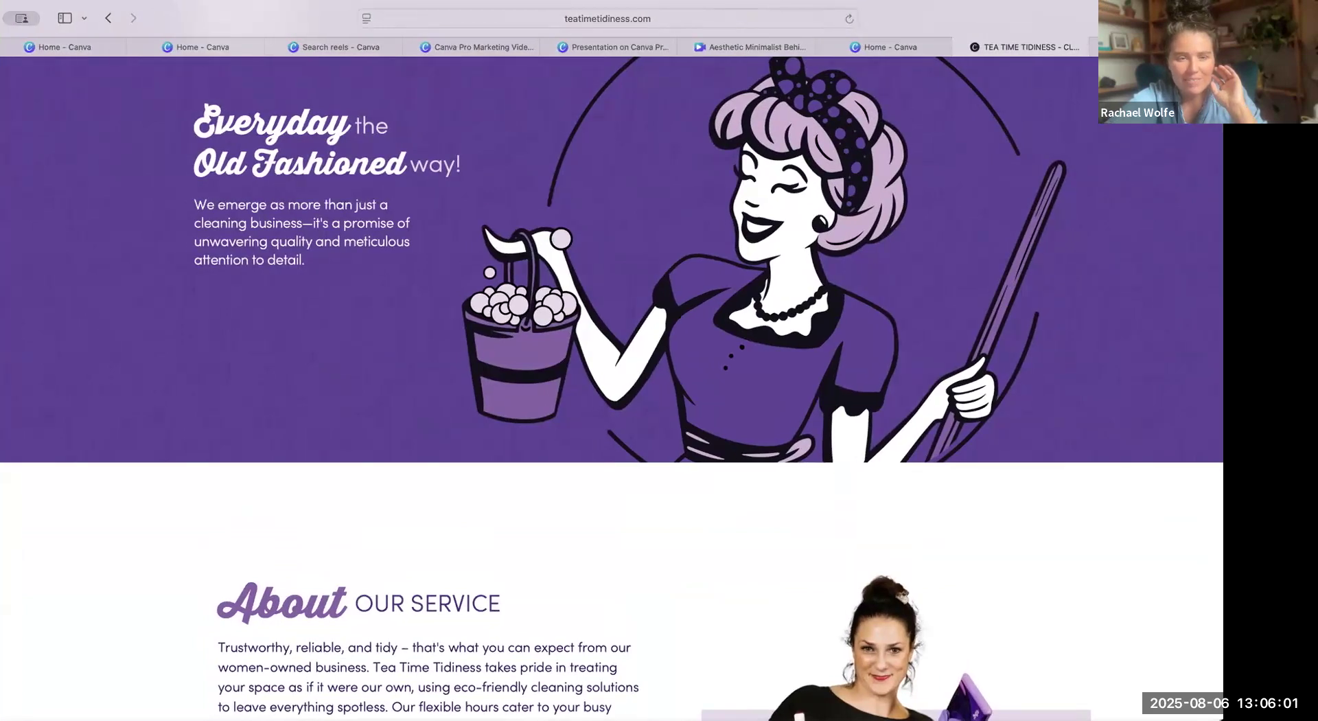
scroll(997, 289, "up", 2)
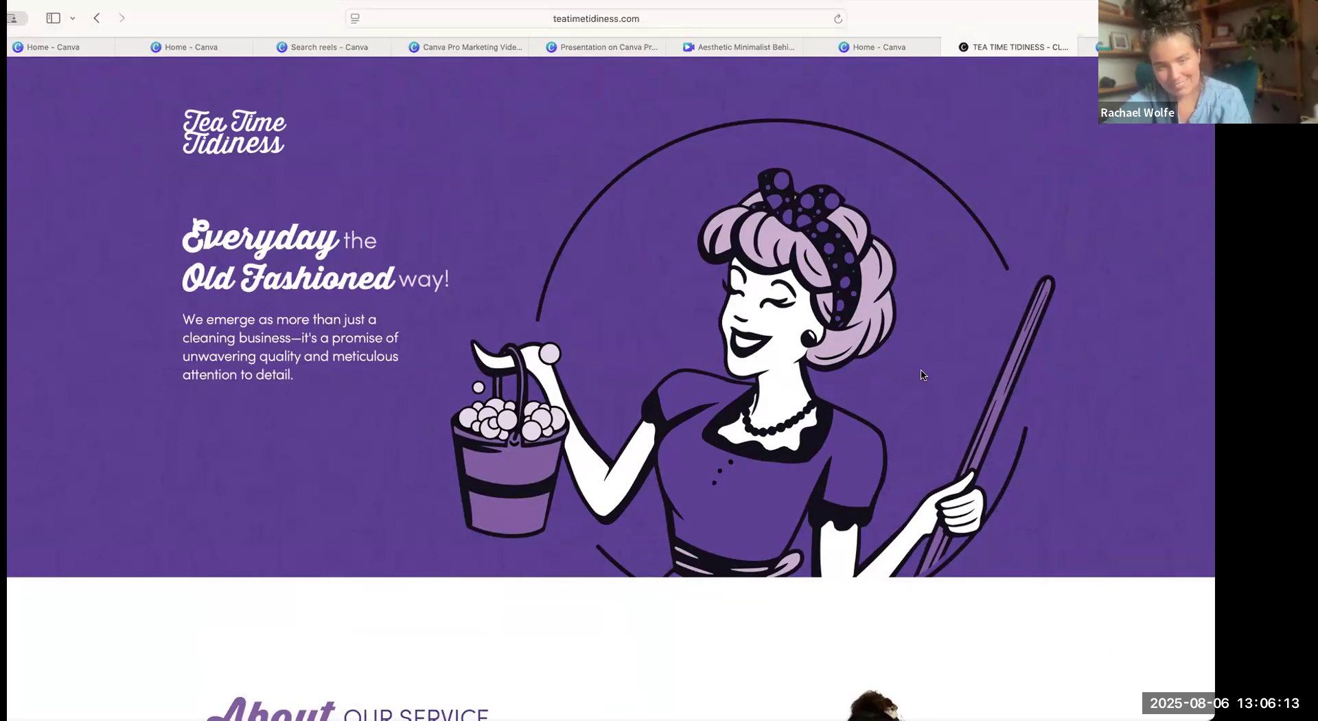
scroll(923, 374, "down", 5)
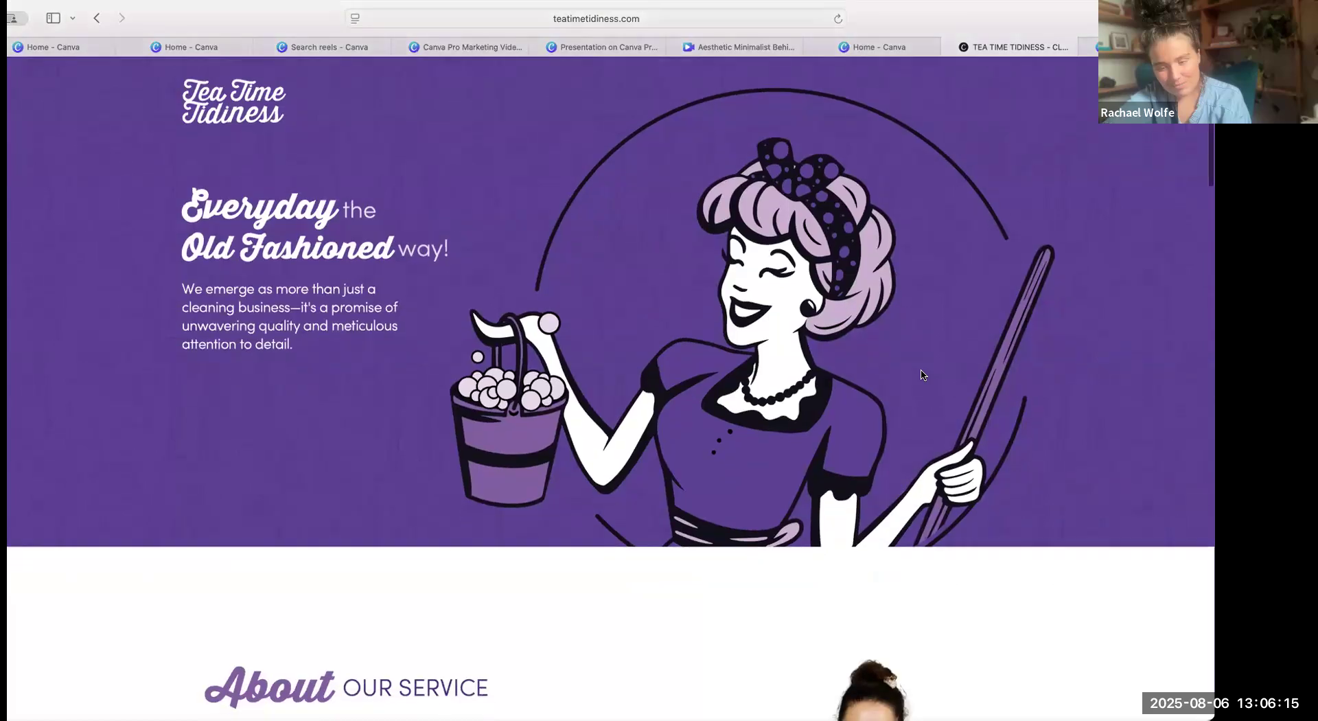
scroll(922, 374, "up", 5)
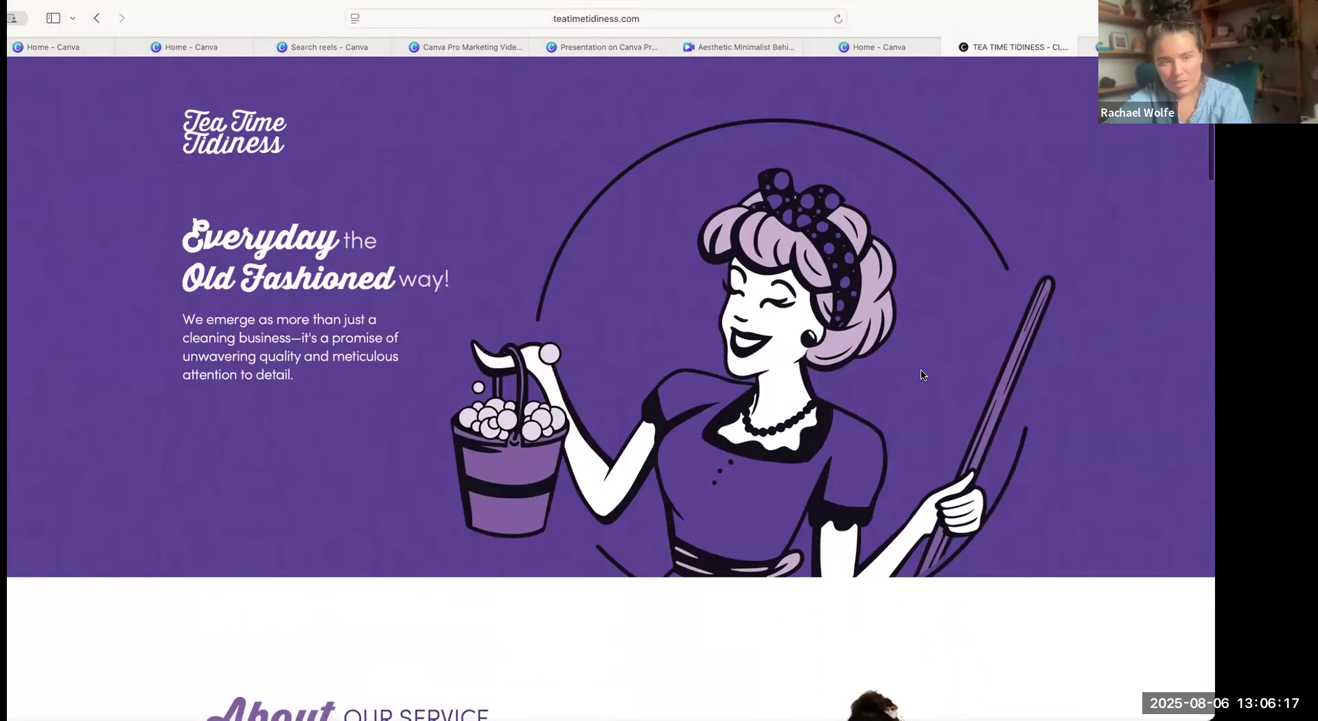
scroll(923, 374, "down", 2)
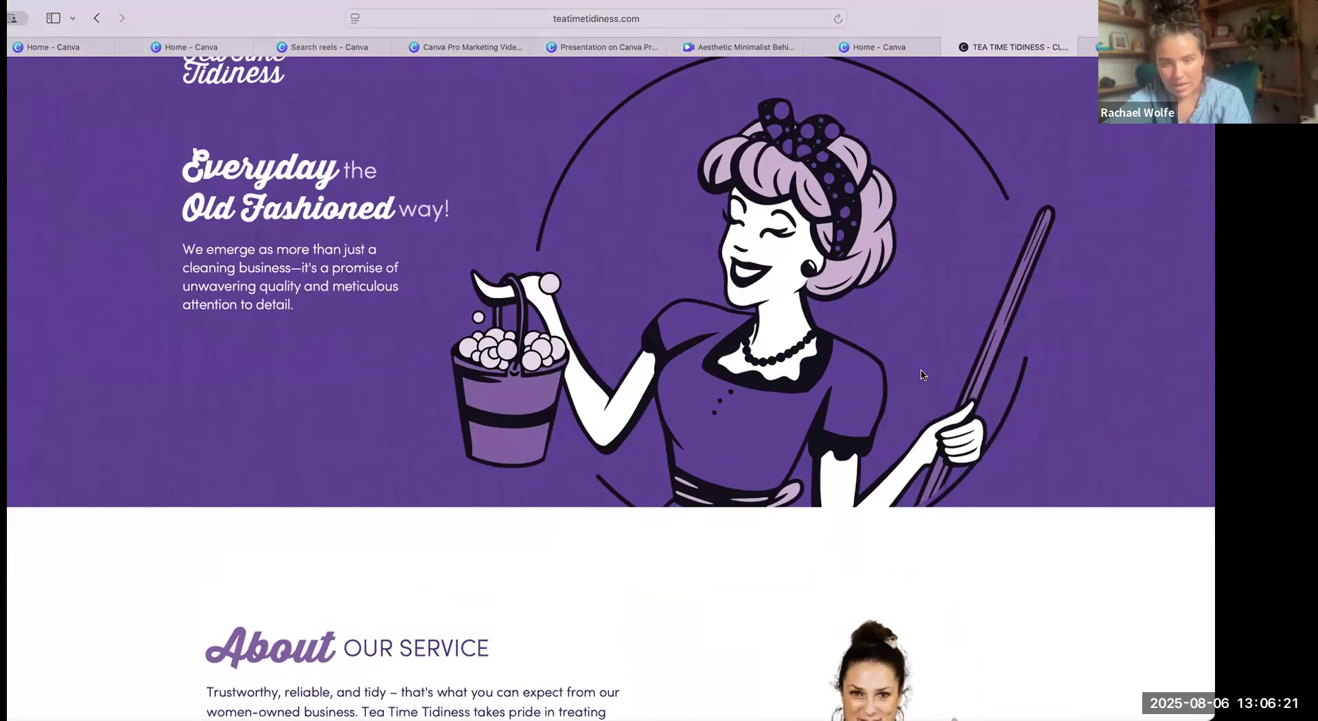
scroll(923, 374, "up", 2)
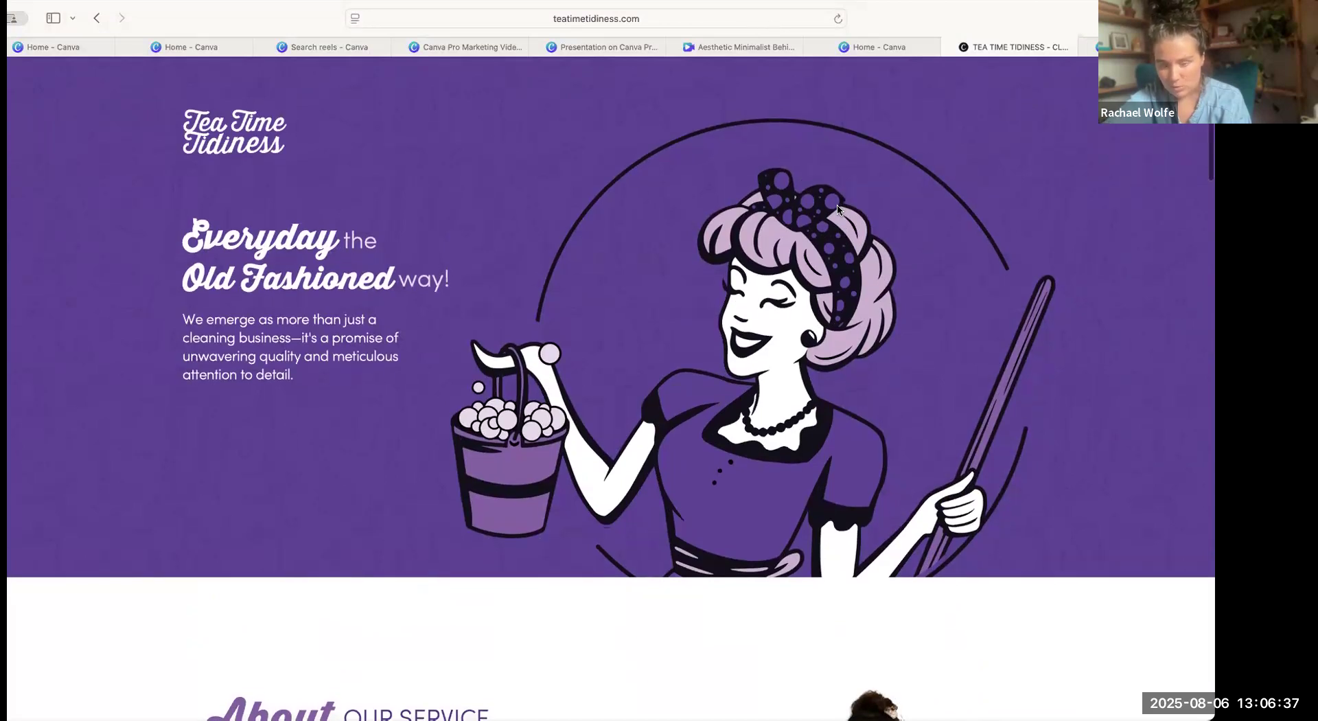
Examine the rest of the website, from the About and Services sections to the photos, testimonials and contact footer, and return to the banner.
scroll(837, 209, "down", 3)
scroll(838, 203, "down", 10)
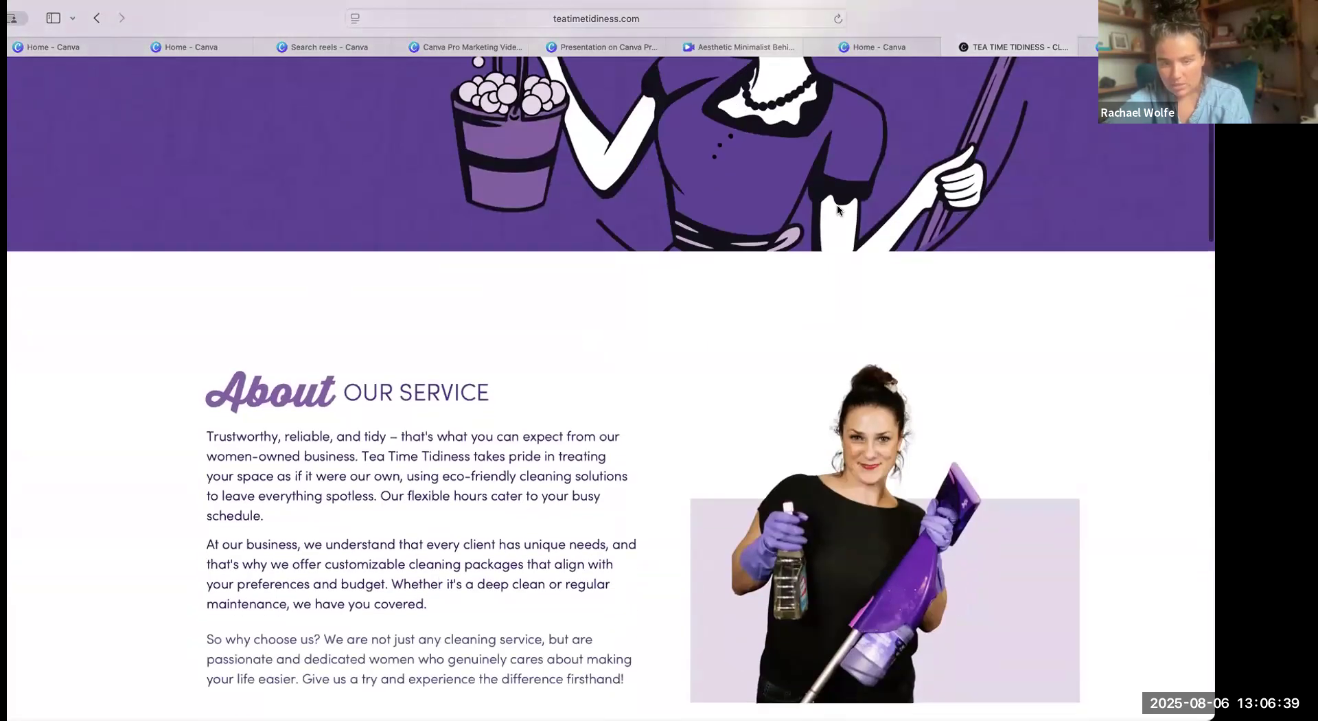
scroll(842, 241, "down", 5)
scroll(842, 246, "down", 5)
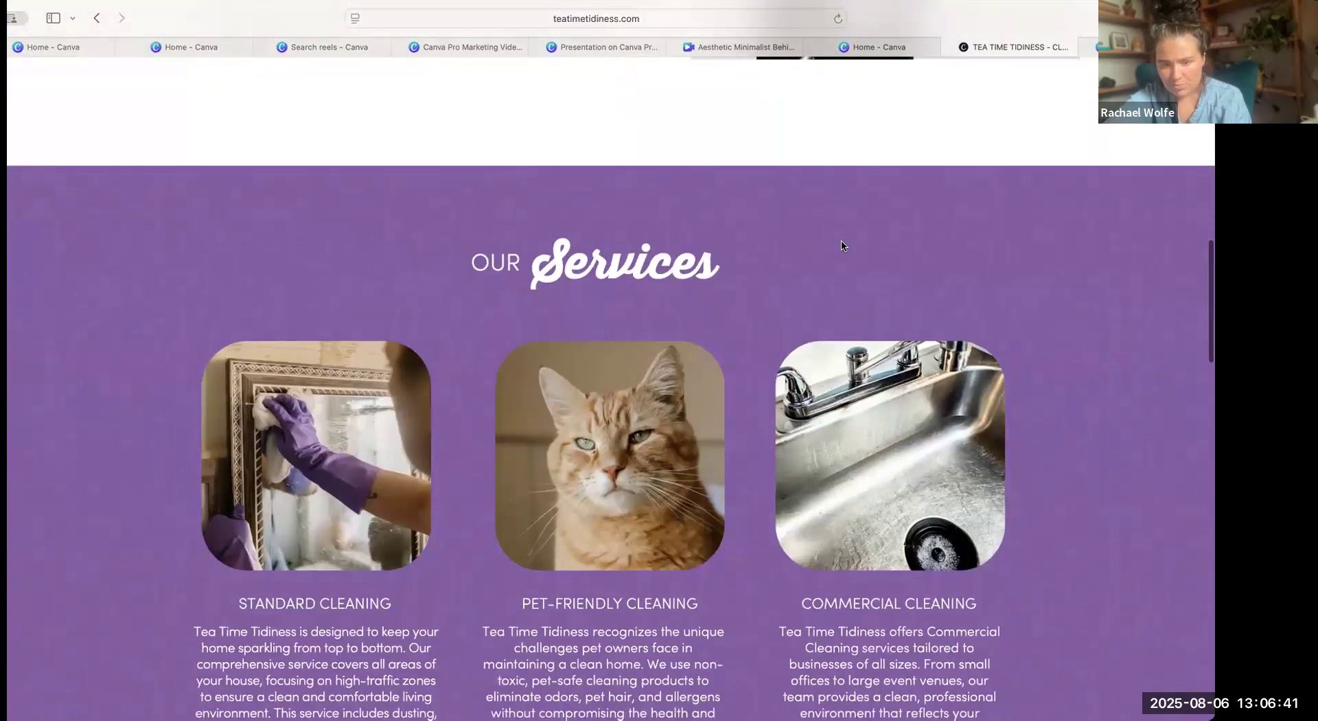
scroll(841, 246, "down", 3)
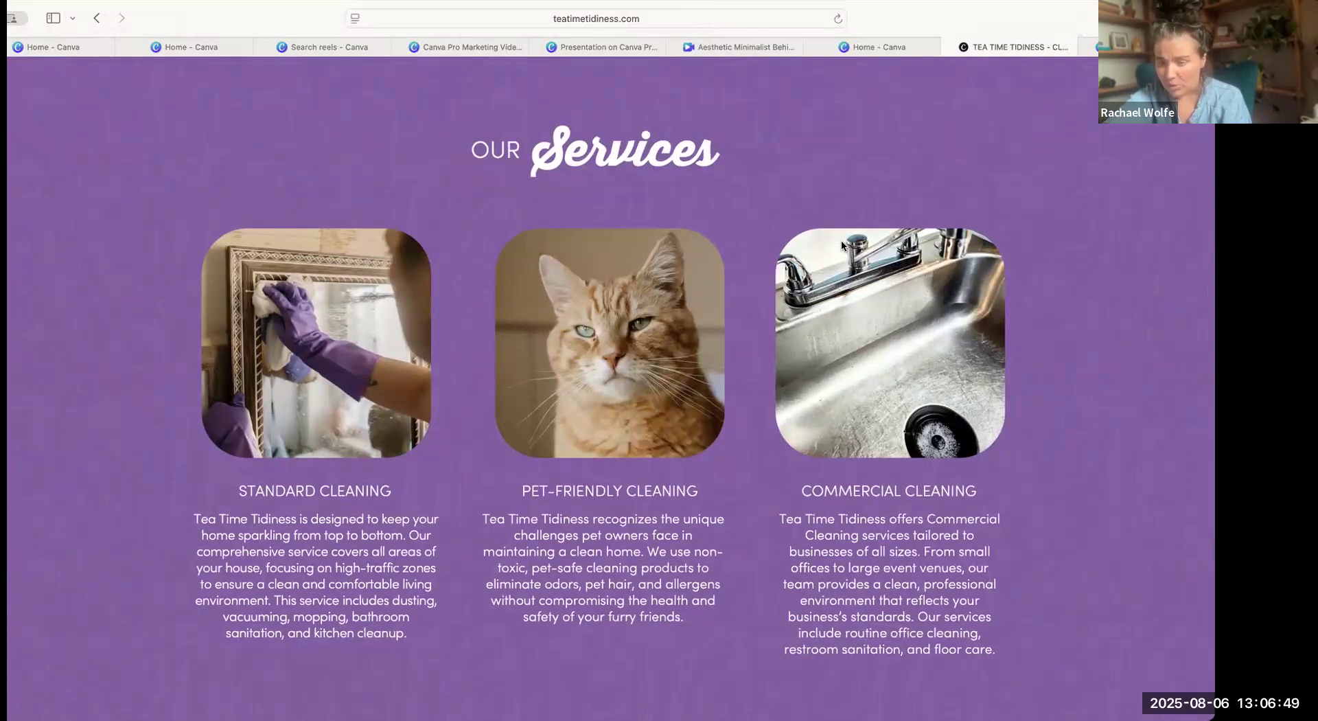
scroll(841, 246, "down", 7)
scroll(843, 245, "down", 9)
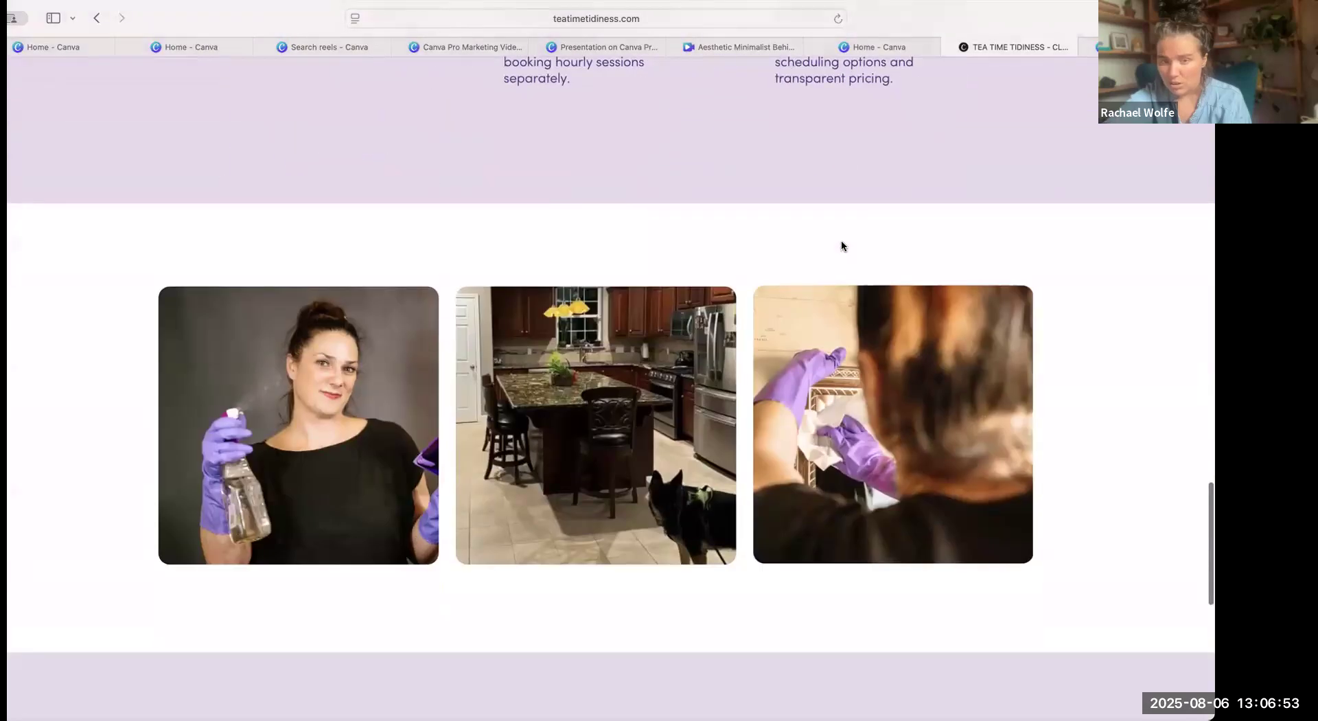
scroll(843, 246, "down", 5)
scroll(843, 245, "down", 5)
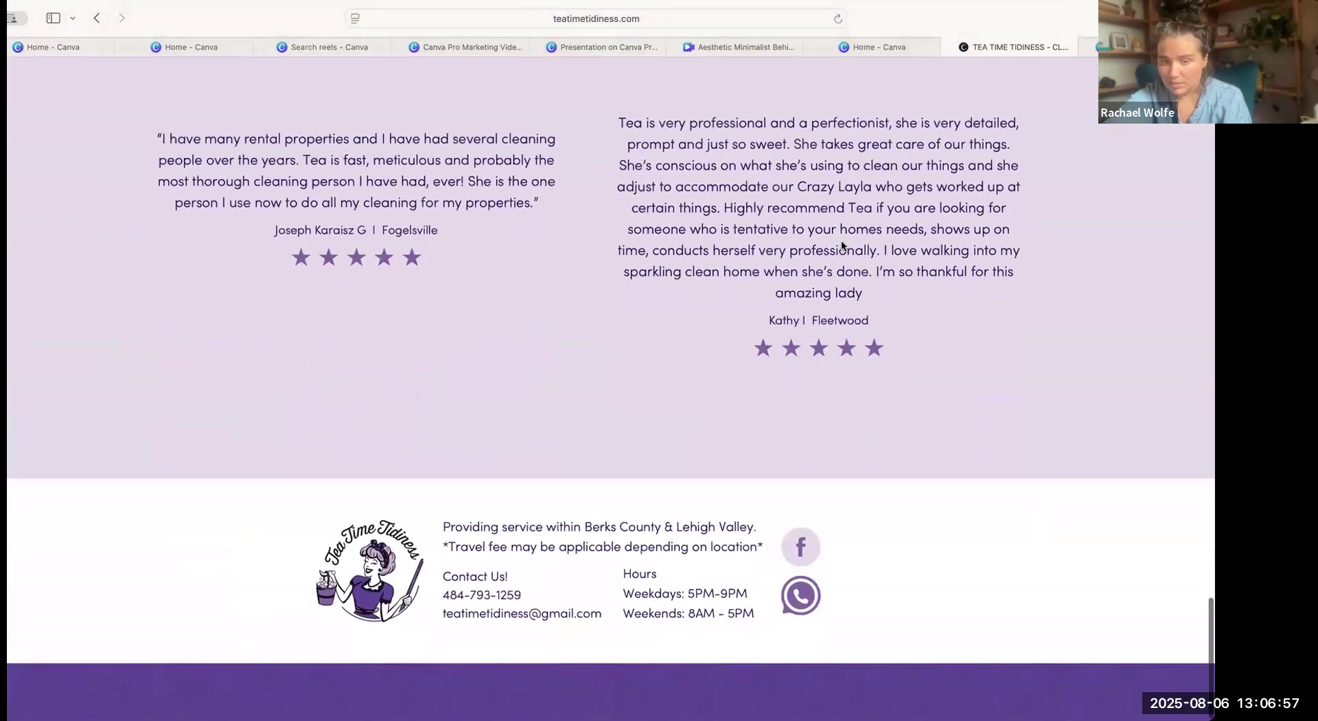
scroll(857, 171, "up", 1)
scroll(858, 171, "up", 1)
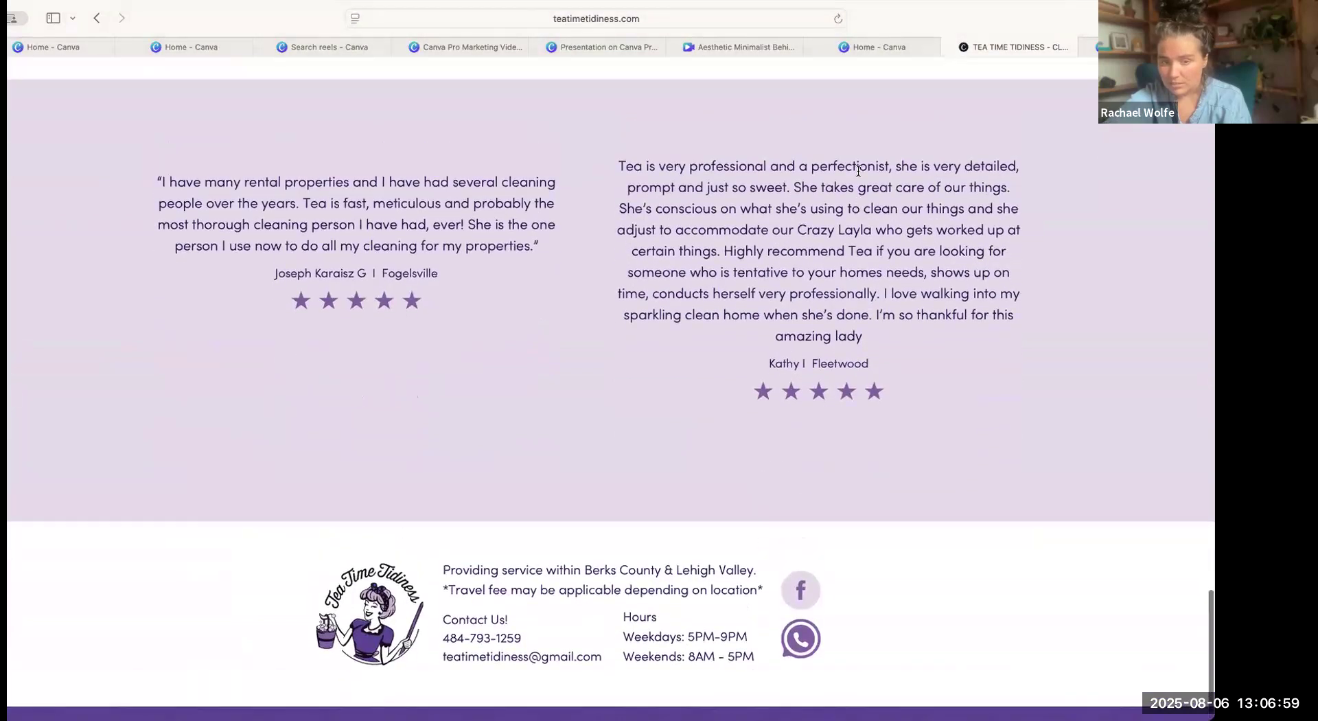
scroll(858, 171, "up", 20)
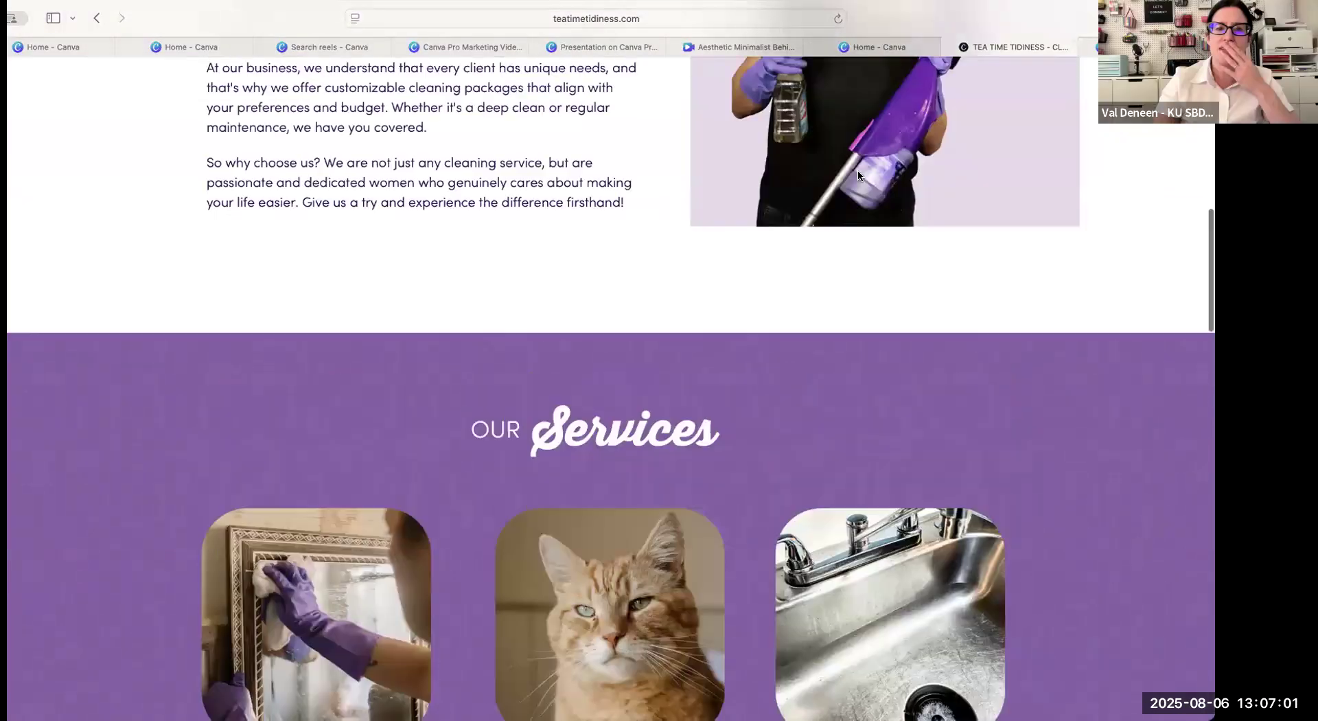
scroll(858, 170, "up", 15)
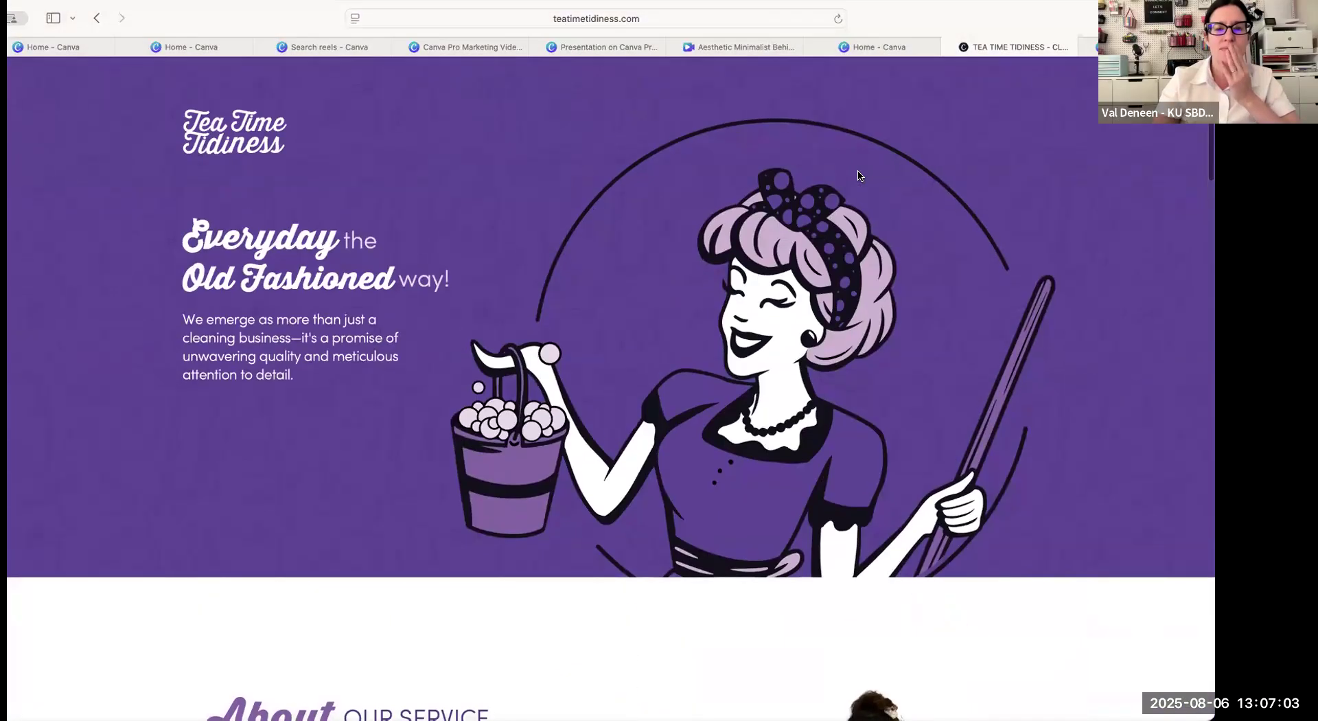